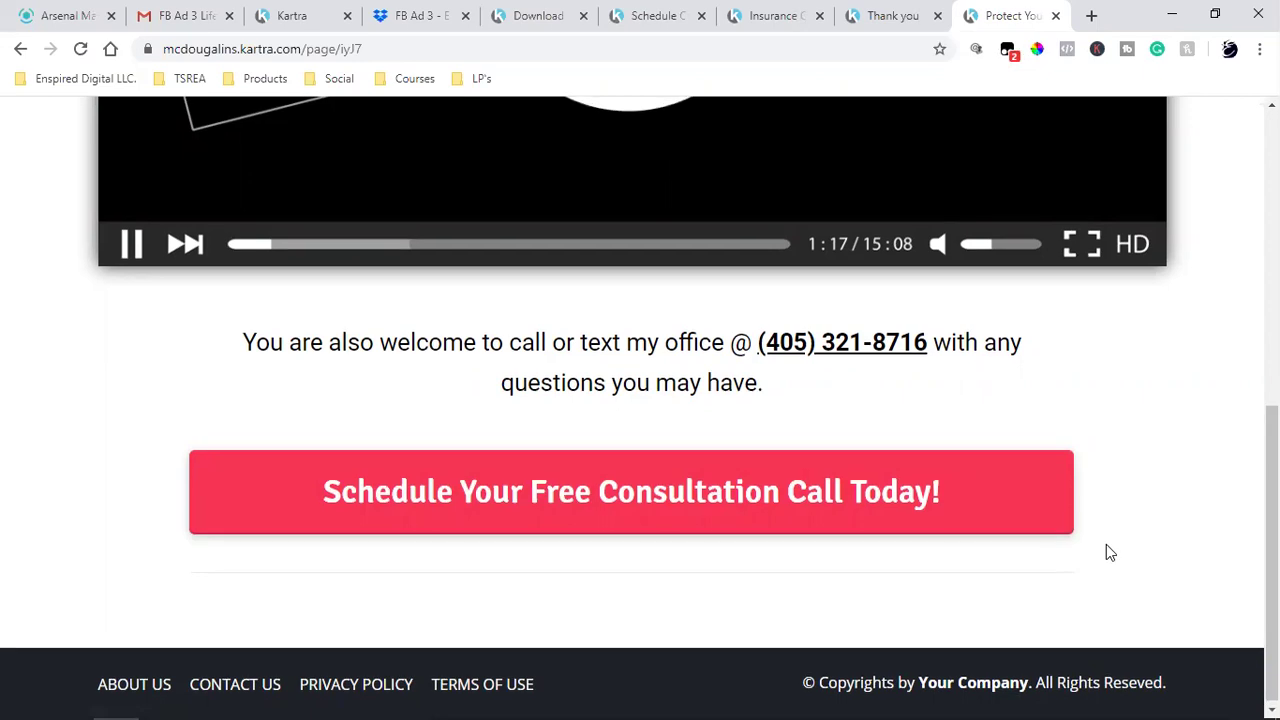
- Download FB Ad 3 - Email 1.mov from the Dropbox preview, then go back to Kartra
{"action": "scroll", "coordinate": [1106, 544], "scroll_direction": "up", "scroll_amount": 3}
{"action": "scroll", "coordinate": [1106, 549], "scroll_direction": "down", "scroll_amount": 3}
{"action": "scroll", "coordinate": [1106, 552], "scroll_direction": "up", "scroll_amount": 1}
{"action": "scroll", "coordinate": [1106, 552], "scroll_direction": "down", "scroll_amount": 1}
{"action": "scroll", "coordinate": [1106, 552], "scroll_direction": "up", "scroll_amount": 1}
{"action": "scroll", "coordinate": [1106, 545], "scroll_direction": "up", "scroll_amount": 5}
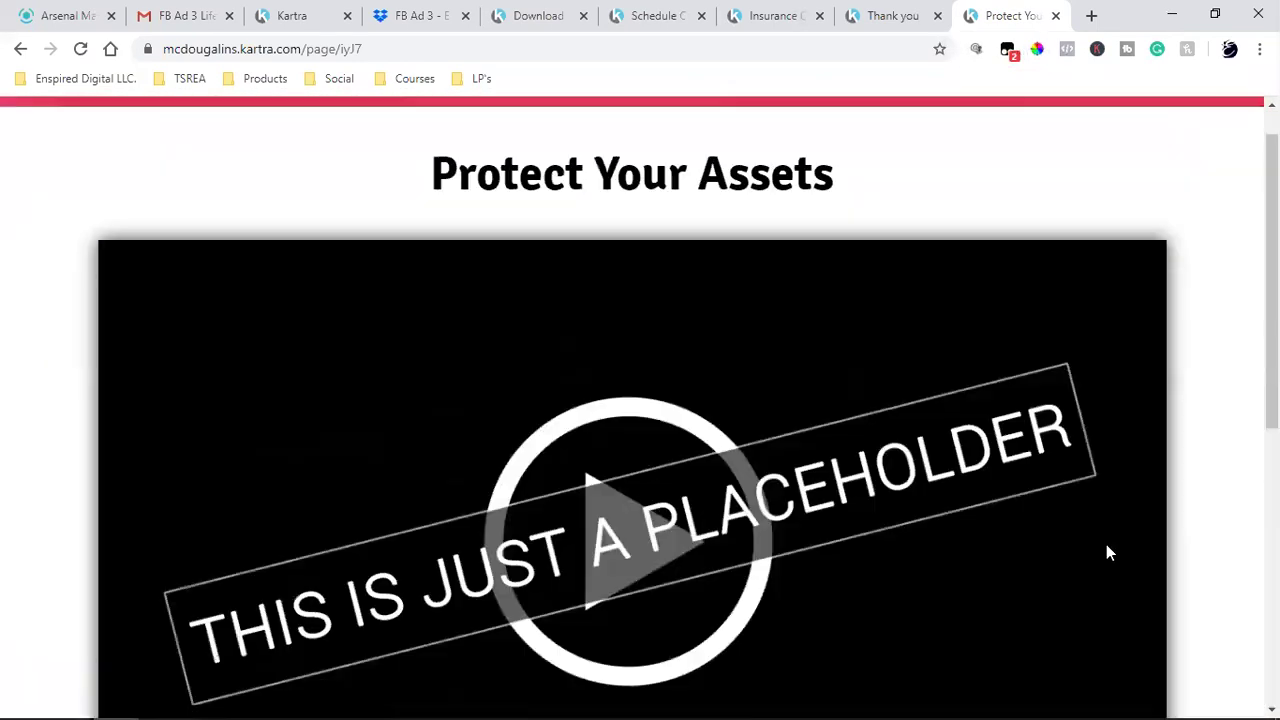
{"action": "scroll", "coordinate": [1102, 548], "scroll_direction": "down", "scroll_amount": 5}
{"action": "scroll", "coordinate": [1091, 561], "scroll_direction": "up", "scroll_amount": 5}
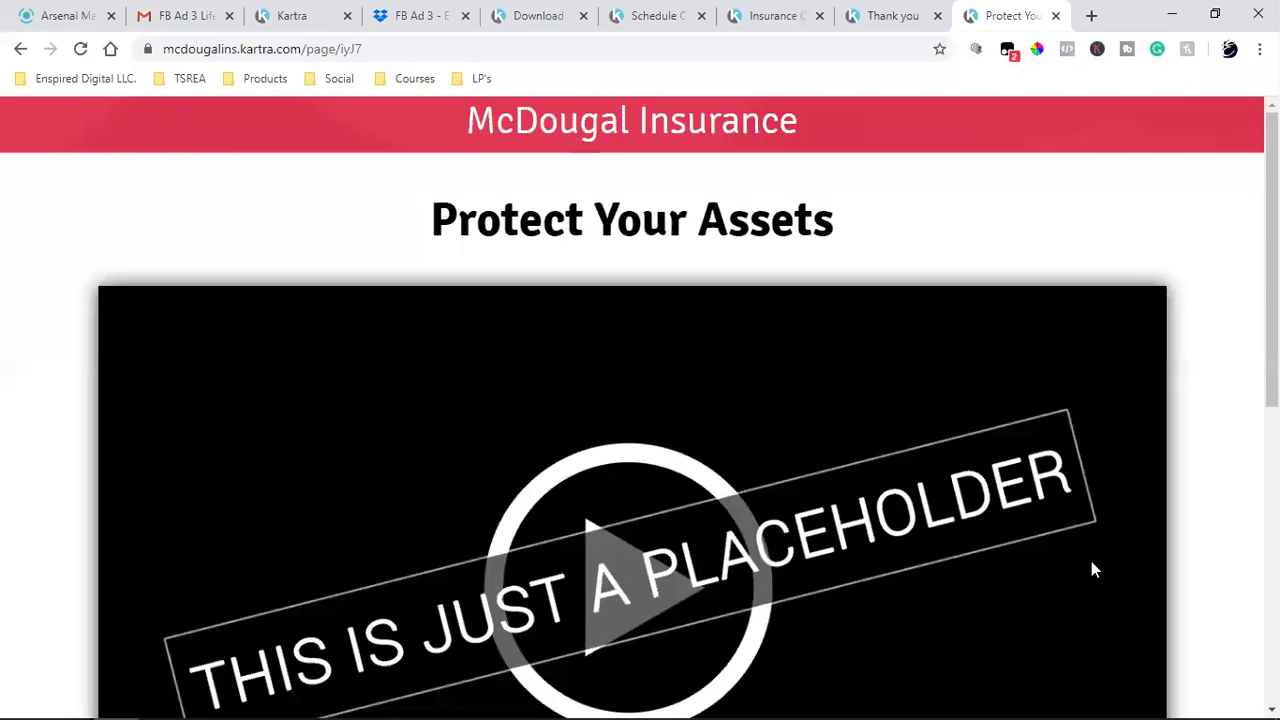
{"action": "scroll", "coordinate": [954, 361], "scroll_direction": "down", "scroll_amount": 6}
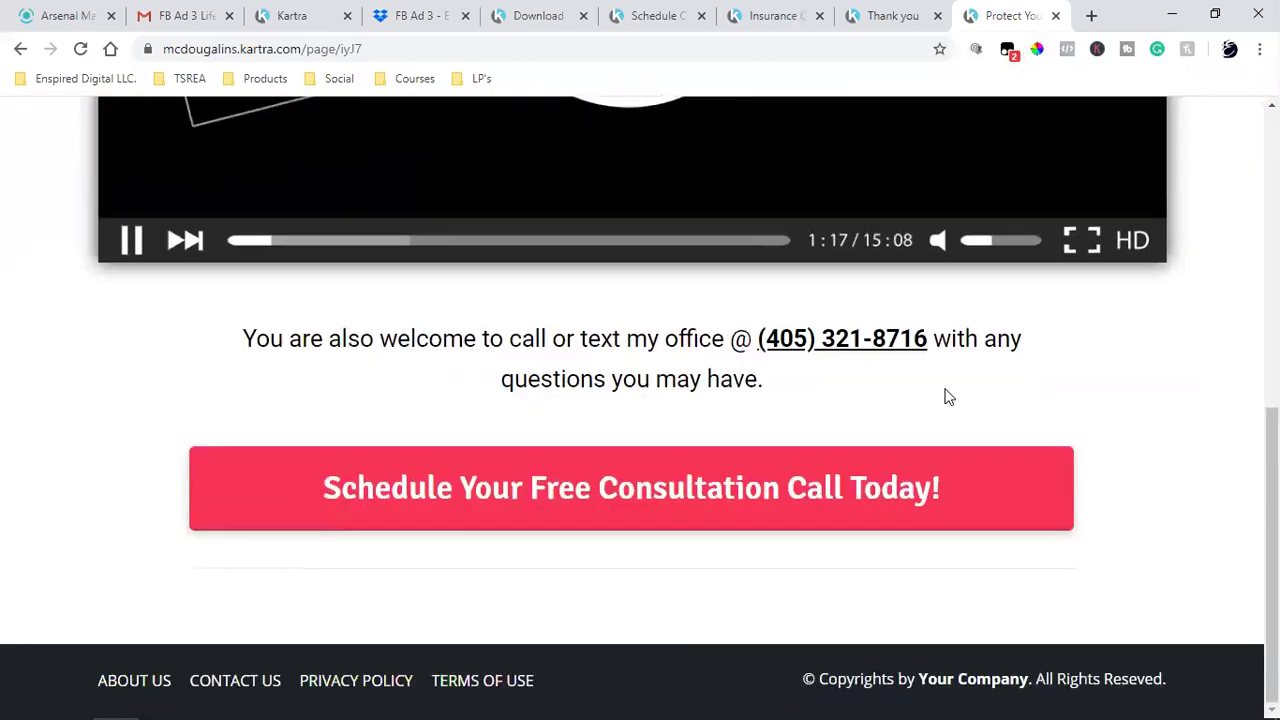
{"action": "scroll", "coordinate": [946, 394], "scroll_direction": "up", "scroll_amount": 5}
{"action": "scroll", "coordinate": [946, 394], "scroll_direction": "down", "scroll_amount": 3}
{"action": "scroll", "coordinate": [591, 529], "scroll_direction": "up", "scroll_amount": 3}
{"action": "scroll", "coordinate": [700, 437], "scroll_direction": "down", "scroll_amount": 3}
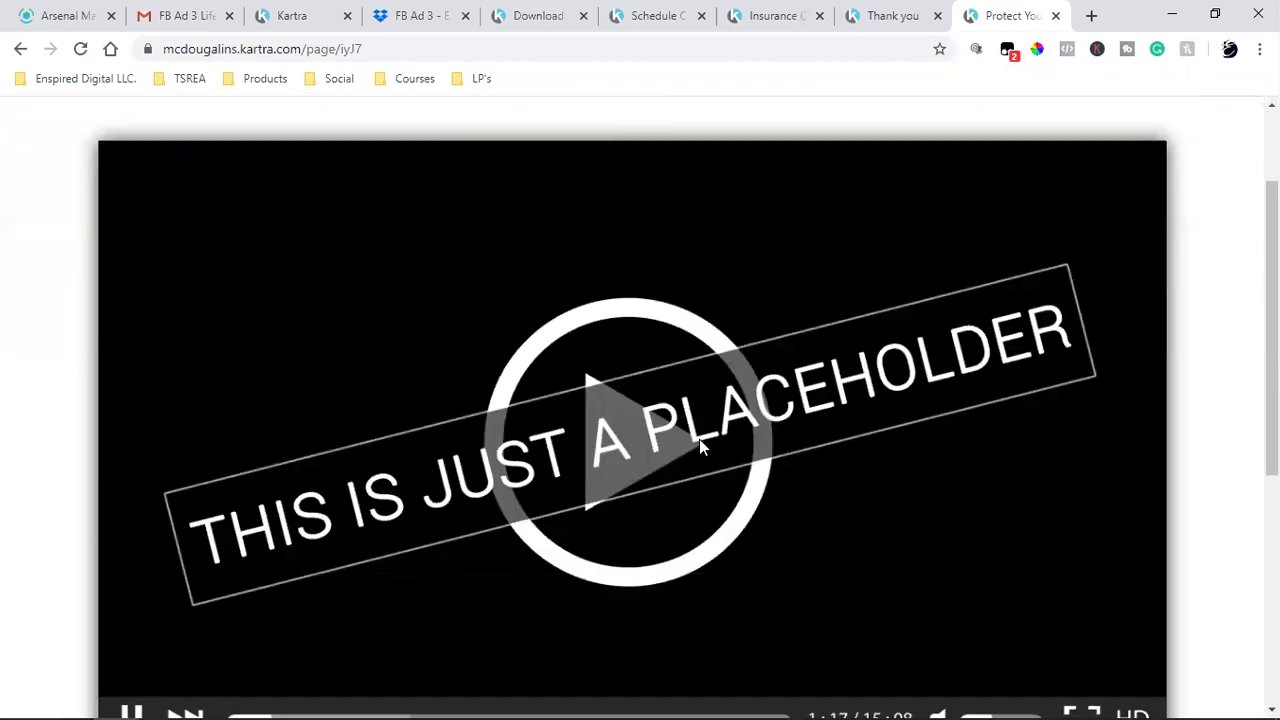
{"action": "left_click", "coordinate": [420, 12]}
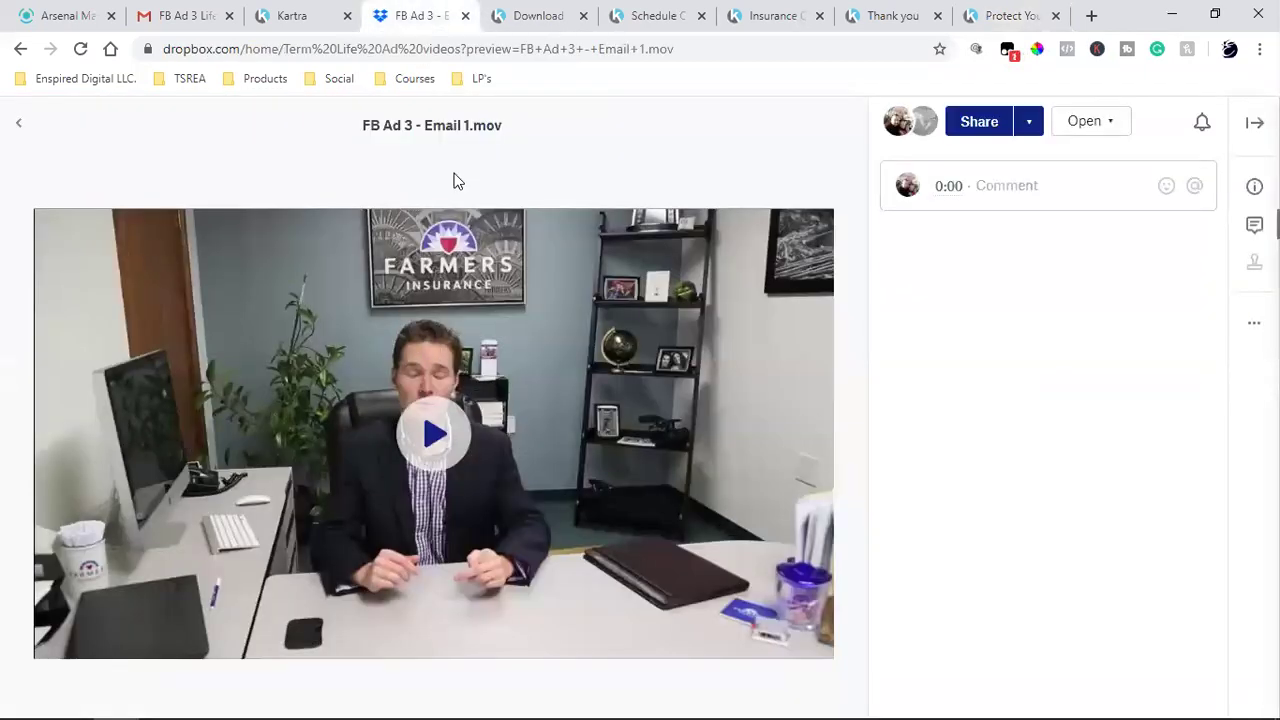
{"action": "left_click", "coordinate": [1086, 132]}
{"action": "left_click", "coordinate": [1043, 440]}
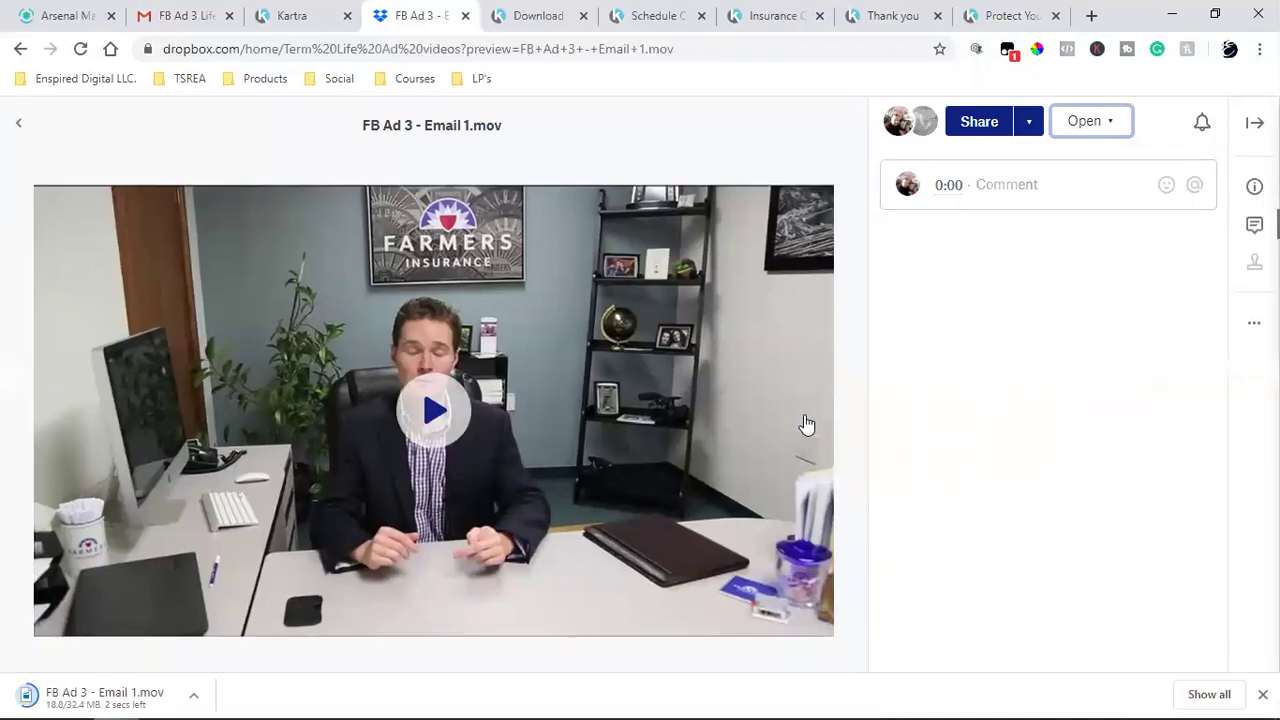
{"action": "left_click", "coordinate": [320, 8]}
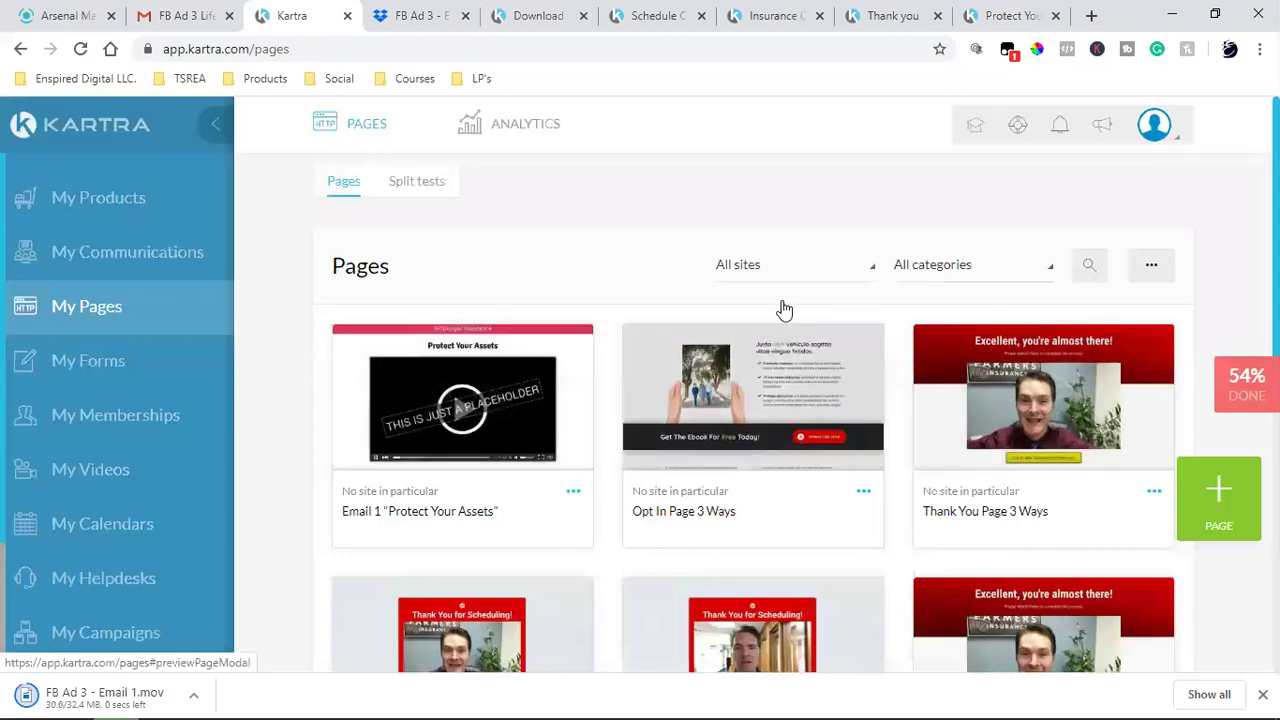
- In My Videos, keep the All categories filter and start a new video upload
{"action": "left_click", "coordinate": [92, 472]}
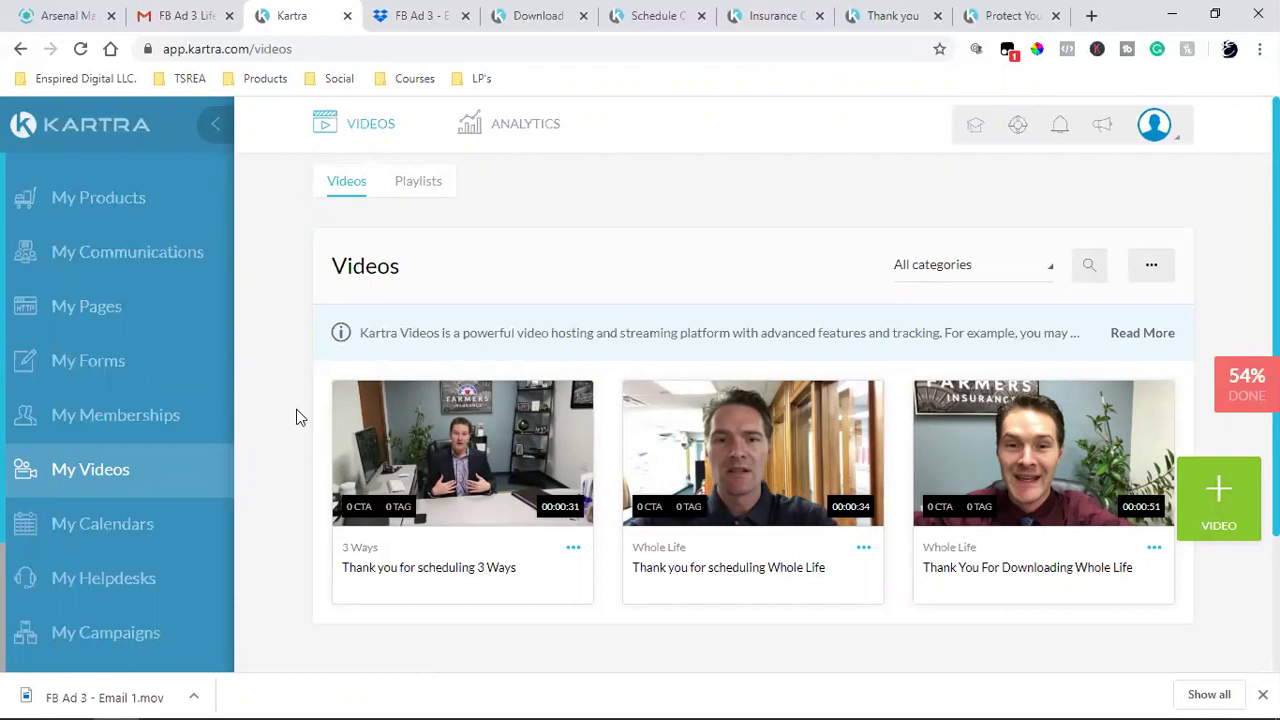
{"action": "left_click", "coordinate": [965, 273]}
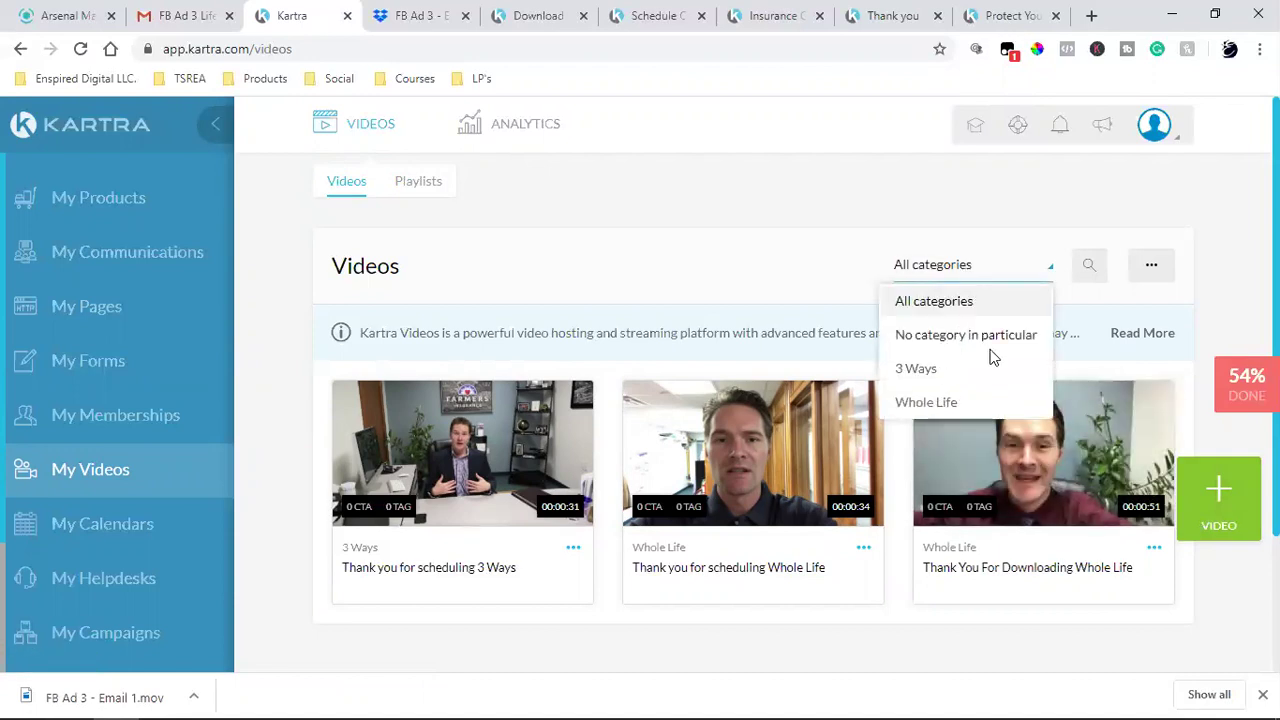
{"action": "left_click", "coordinate": [791, 240]}
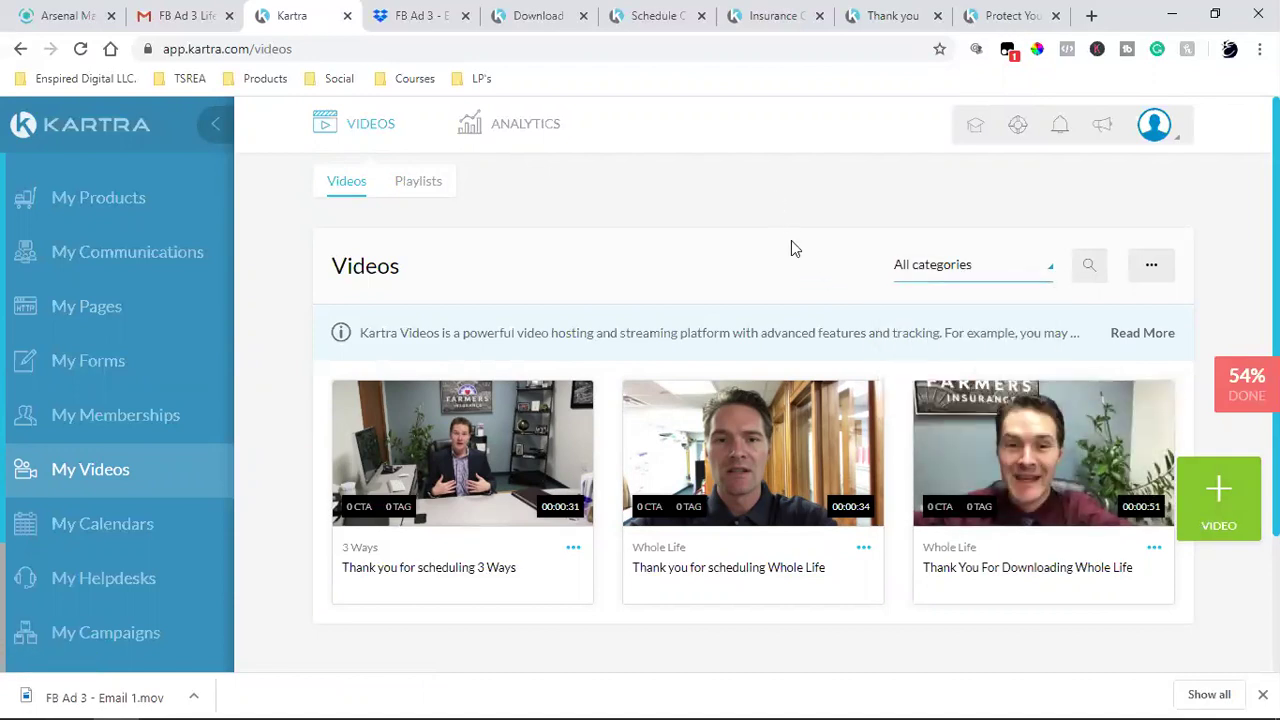
{"action": "left_click", "coordinate": [1220, 492]}
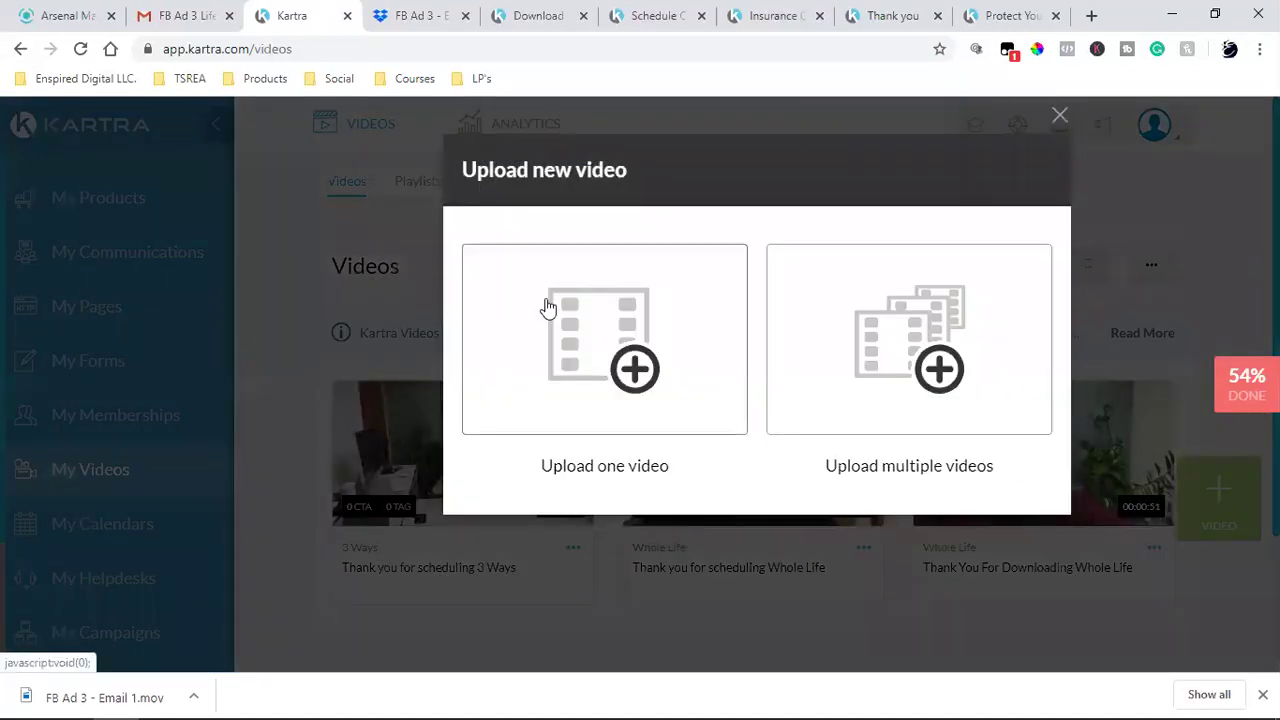
- Choose a single-video upload and name it with the copied Gmail subject 'FB Ad 3 Life - Email 1 "Protect Your Ass'
{"action": "left_click", "coordinate": [549, 306]}
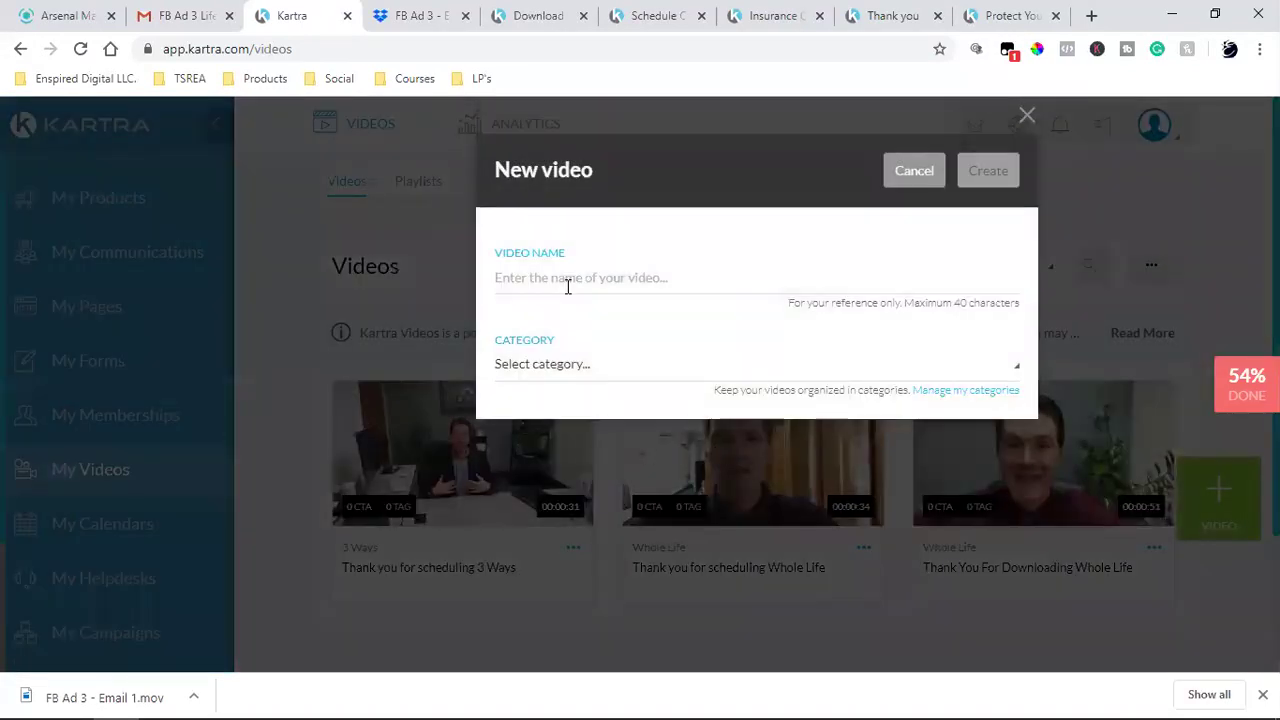
{"action": "left_click", "coordinate": [567, 286]}
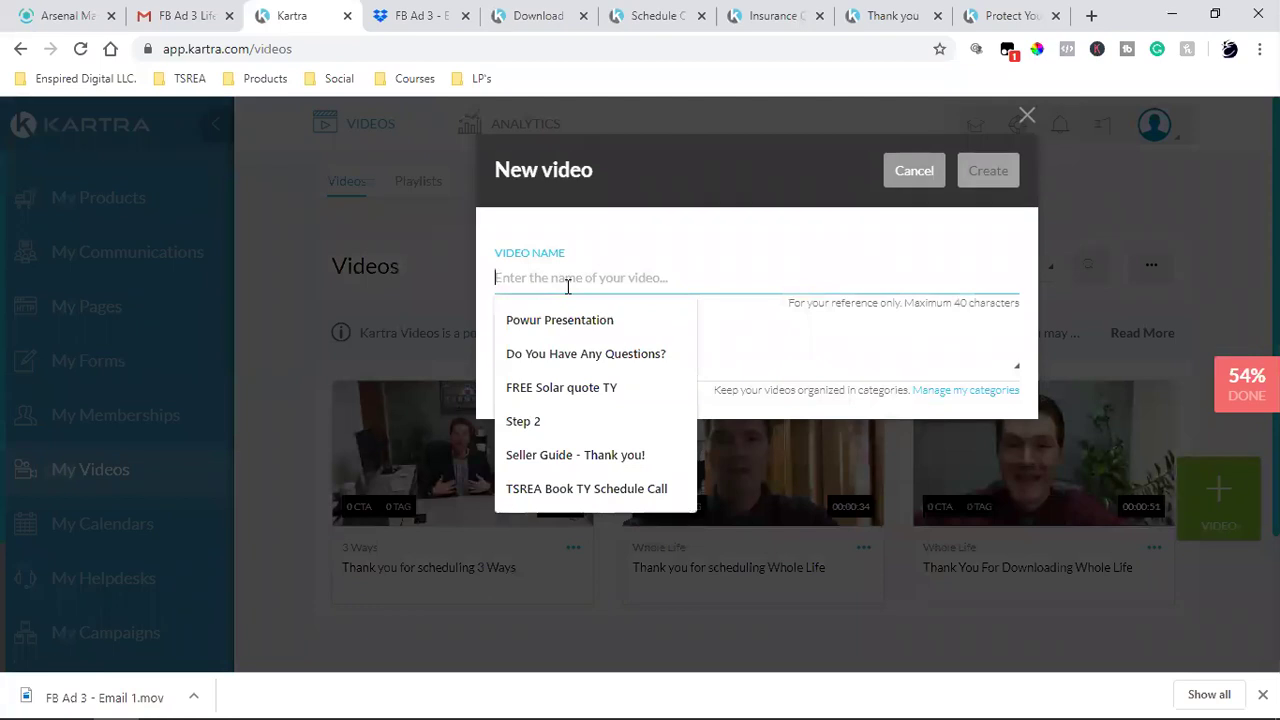
{"action": "left_click", "coordinate": [186, 16]}
{"action": "scroll", "coordinate": [463, 330], "scroll_direction": "up", "scroll_amount": 4}
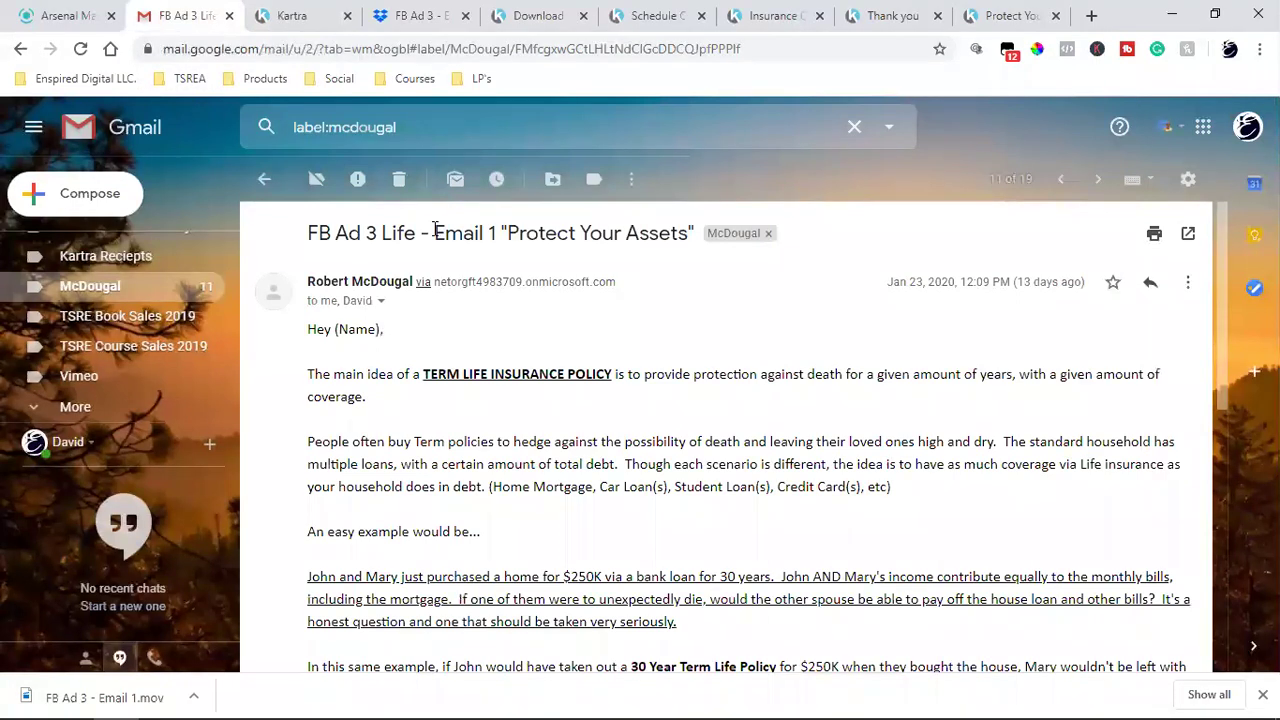
{"action": "left_click_drag", "start_coordinate": [311, 232], "coordinate": [695, 230]}
{"action": "right_click", "coordinate": [677, 228]}
{"action": "left_click", "coordinate": [705, 245]}
{"action": "left_click", "coordinate": [300, 16]}
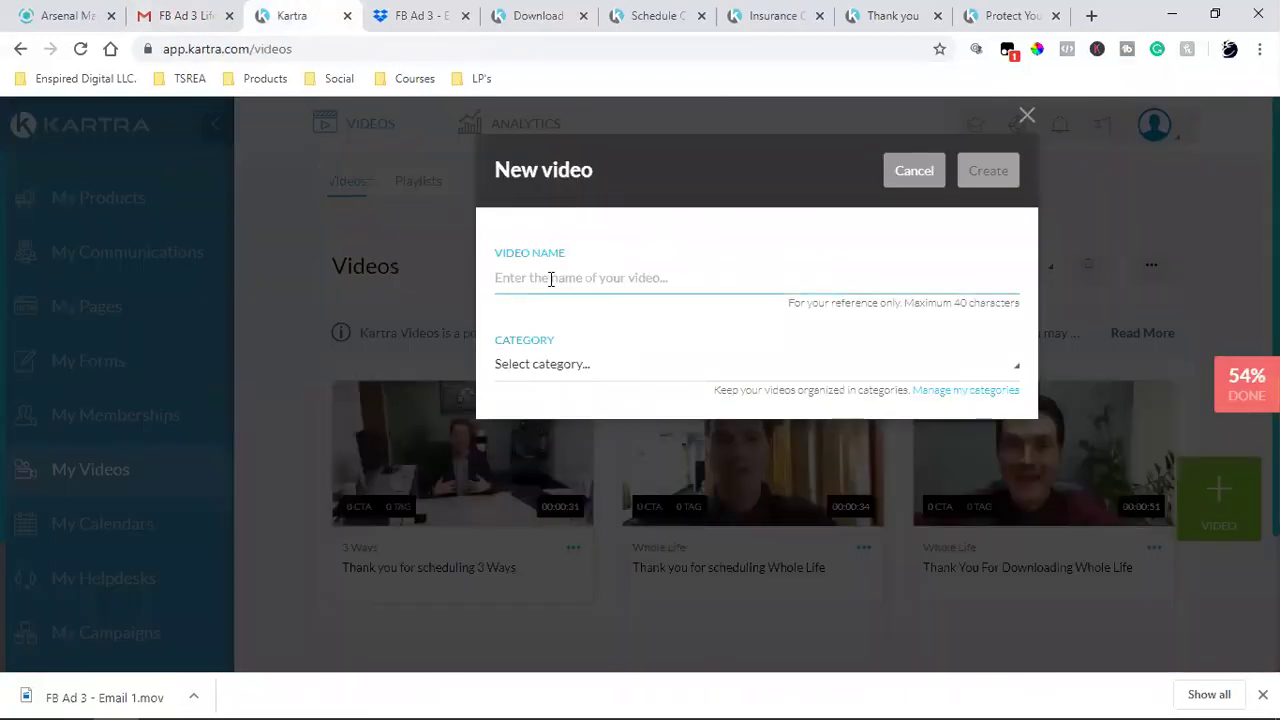
{"action": "key", "text": "ctrl+v"}
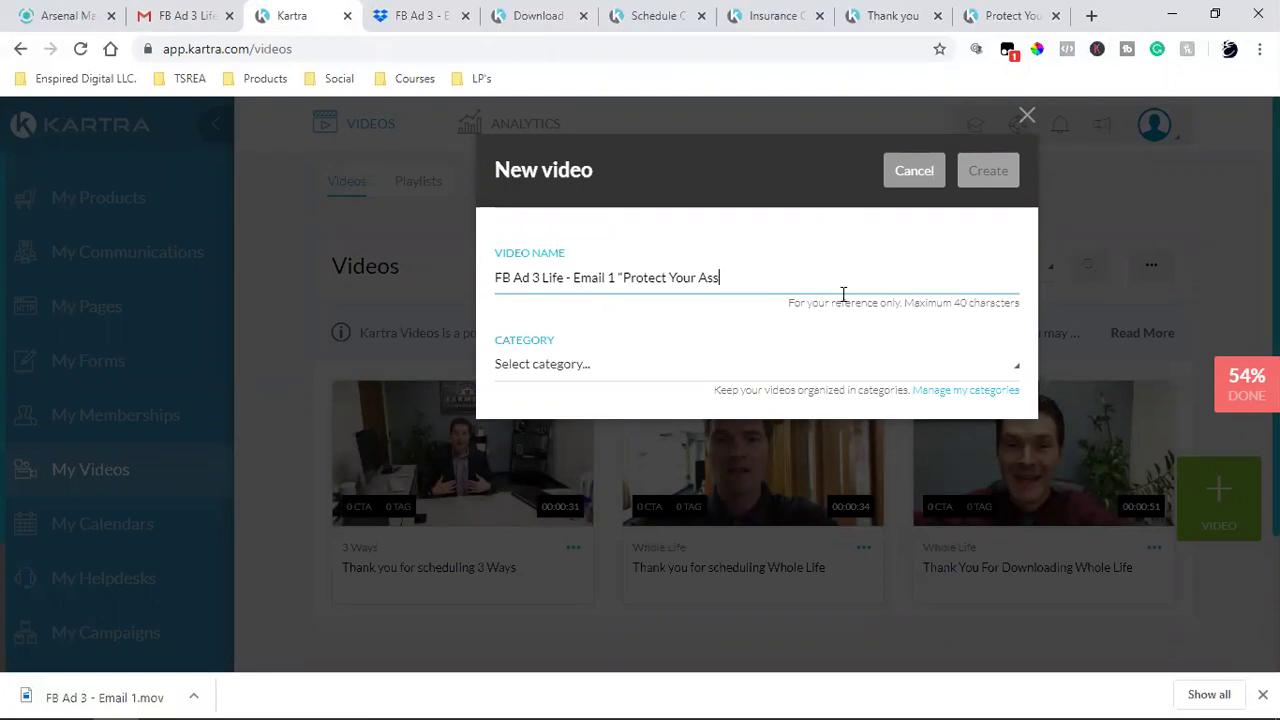
- Check the video category list, then bring up the category manager
{"action": "left_click", "coordinate": [620, 372]}
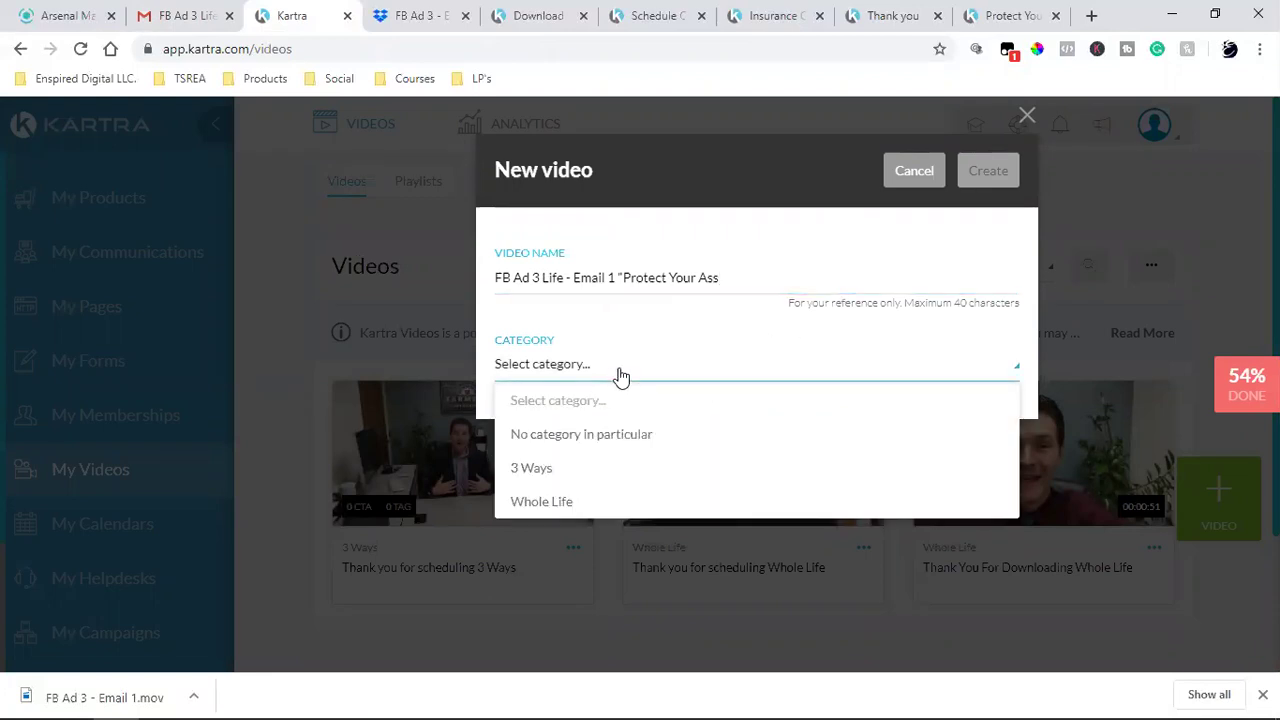
{"action": "left_click", "coordinate": [648, 316]}
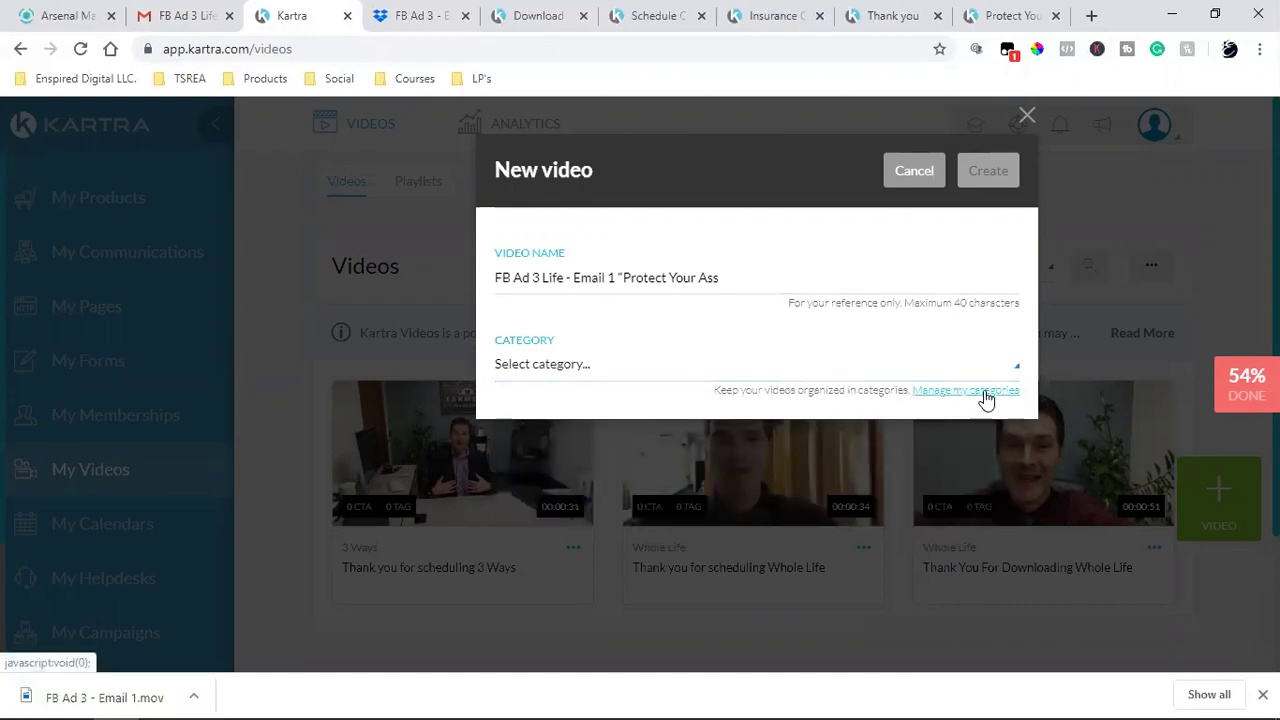
{"action": "left_click", "coordinate": [985, 392]}
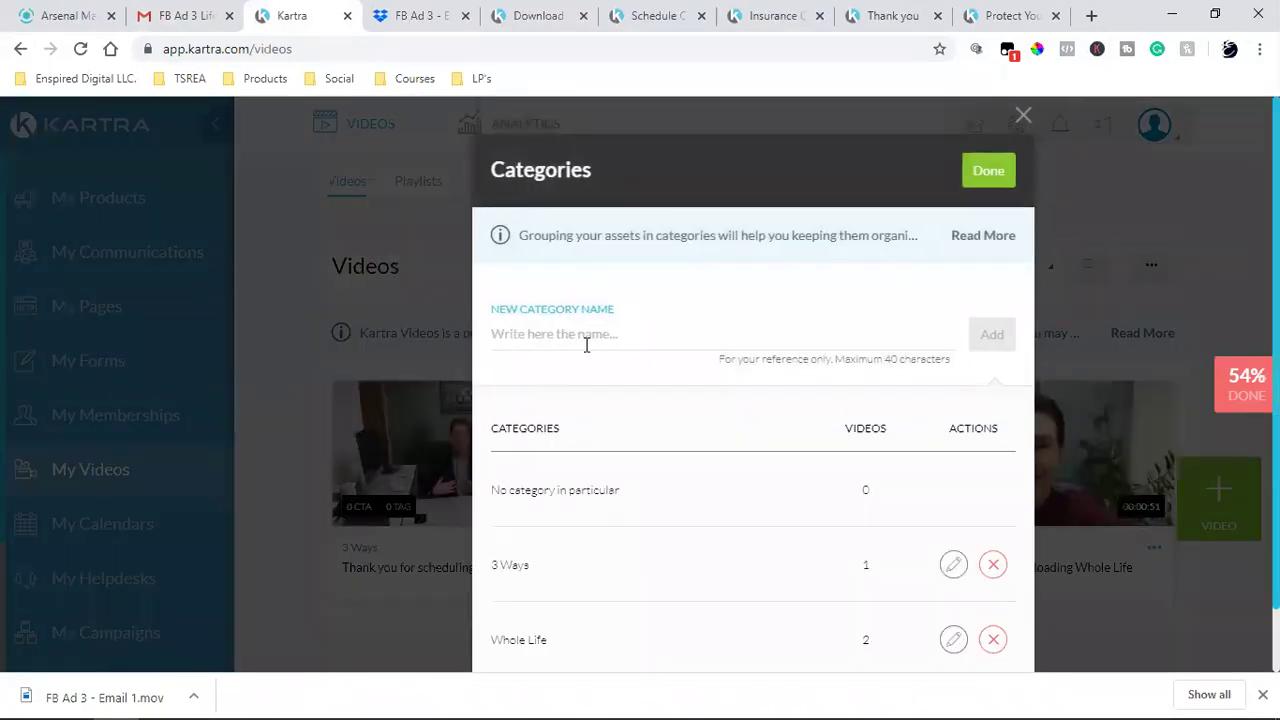
- Create a 'FB Ad 3 Ways' video category and return to the New video form
{"action": "left_click", "coordinate": [585, 333]}
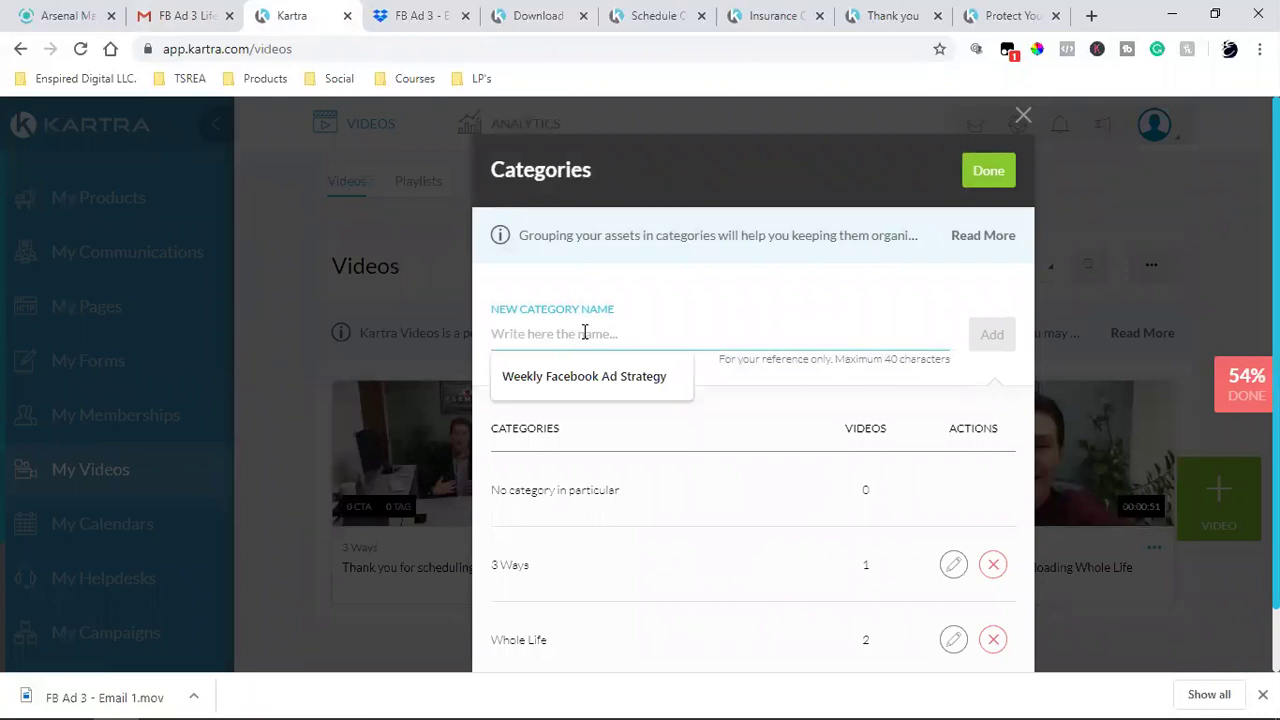
{"action": "key", "text": "ctrl+v"}
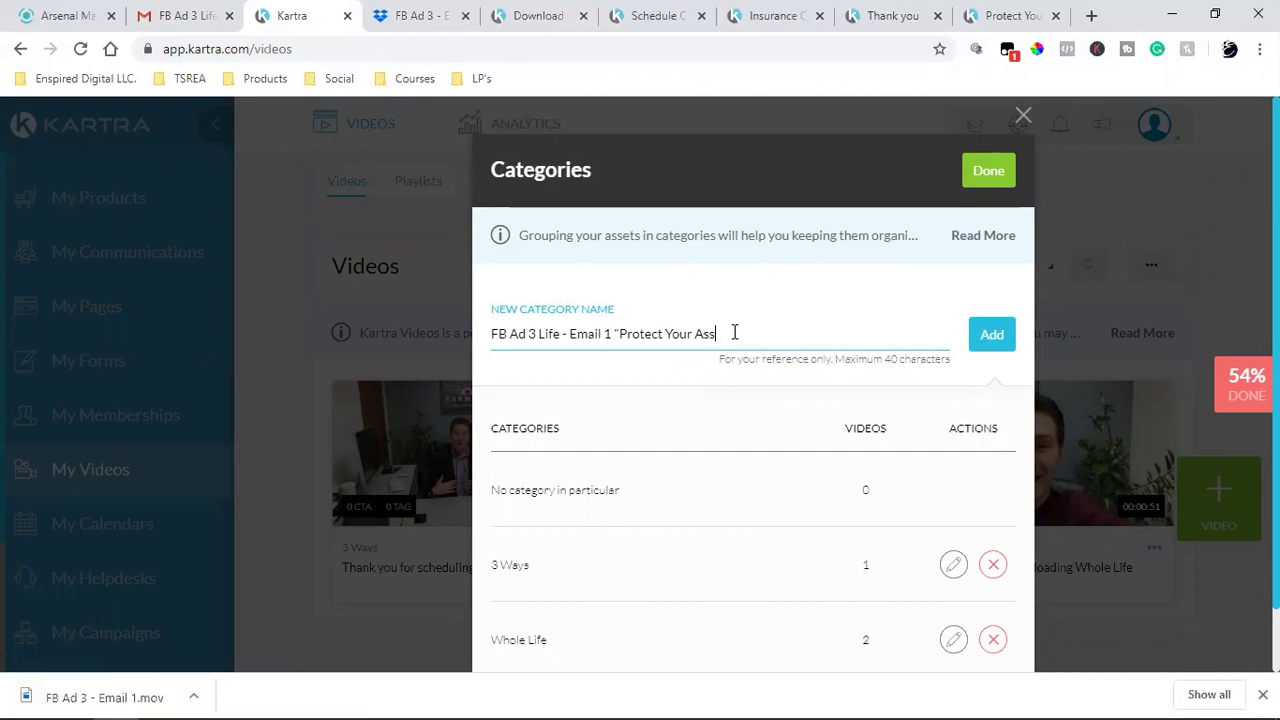
{"action": "key", "text": "BackSpace"}
{"action": "key", "text": "BackSpace"}
{"action": "key", "text": "BackSpace"}
{"action": "key", "text": "BackSpace"}
{"action": "key", "text": "BackSpace"}
{"action": "key", "text": "BackSpace"}
{"action": "key", "text": "BackSpace"}
{"action": "key", "text": "BackSpace"}
{"action": "key", "text": "BackSpace"}
{"action": "key", "text": "BackSpace"}
{"action": "key", "text": "BackSpace"}
{"action": "key", "text": "BackSpace"}
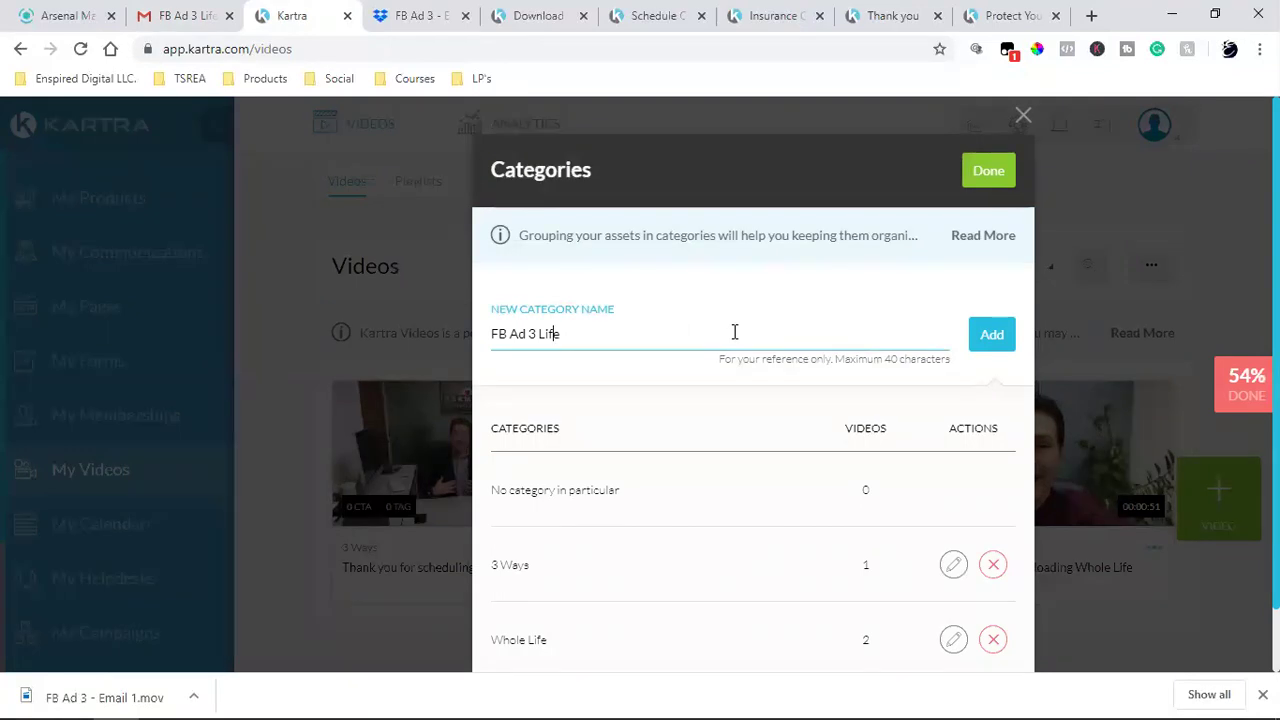
{"action": "key", "text": "Left"}
{"action": "type", "text": "Ways"}
{"action": "left_click", "coordinate": [982, 345]}
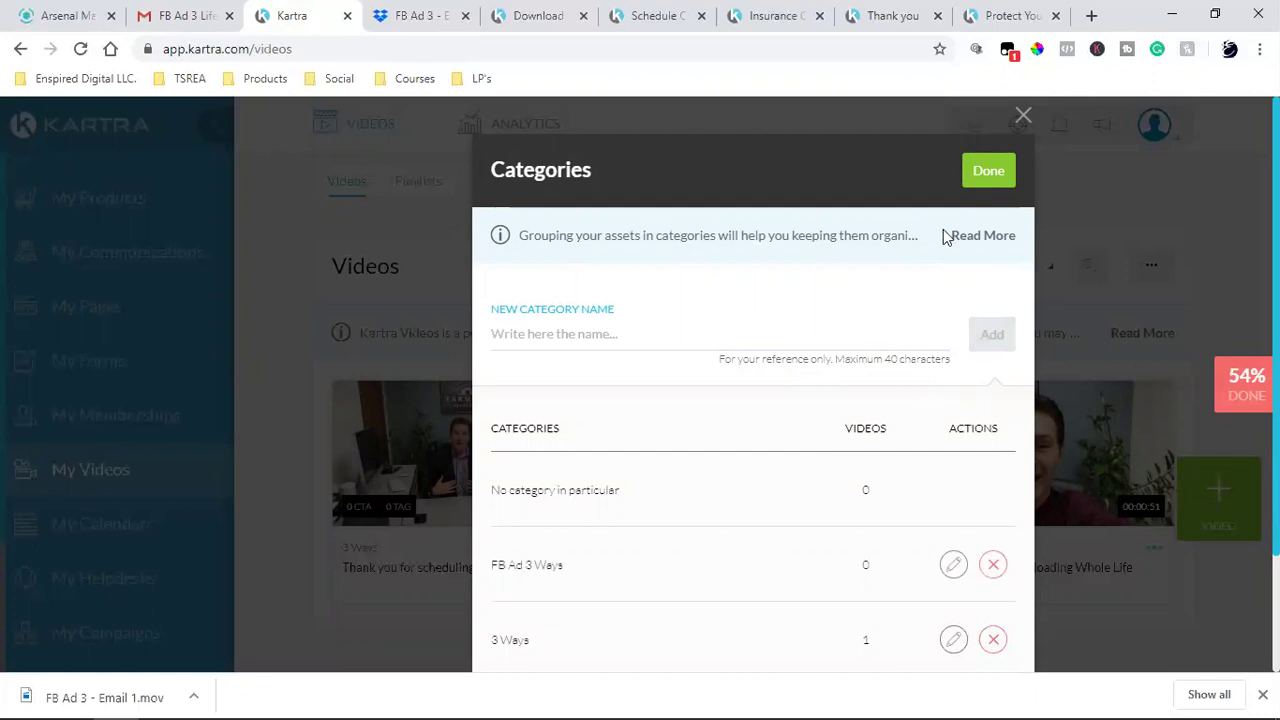
{"action": "left_click", "coordinate": [980, 175]}
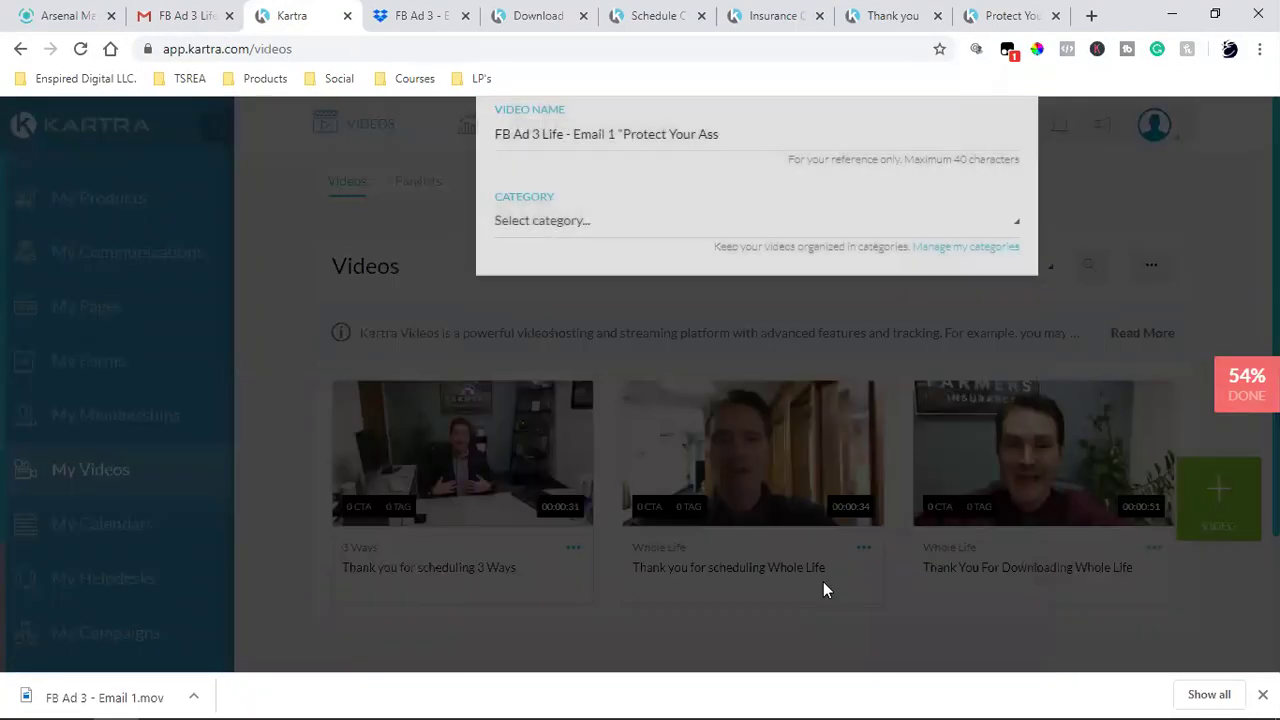
{"action": "left_click", "coordinate": [524, 370]}
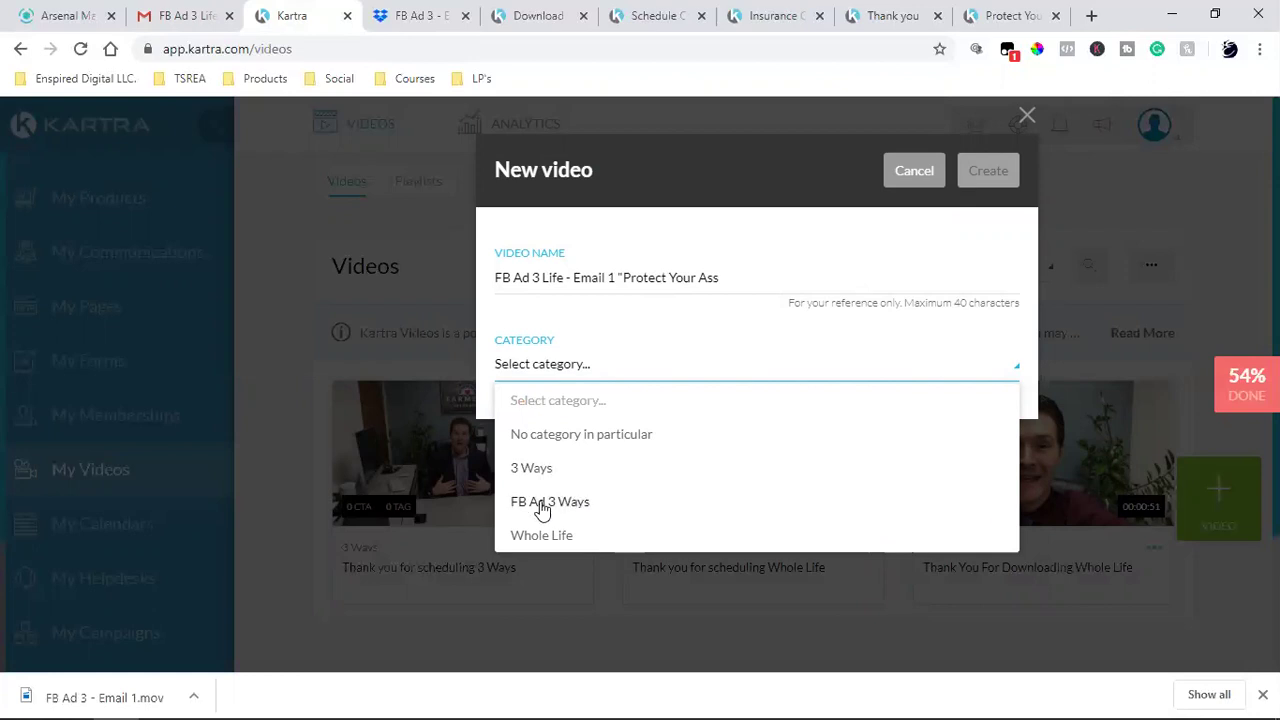
{"action": "left_click", "coordinate": [716, 209]}
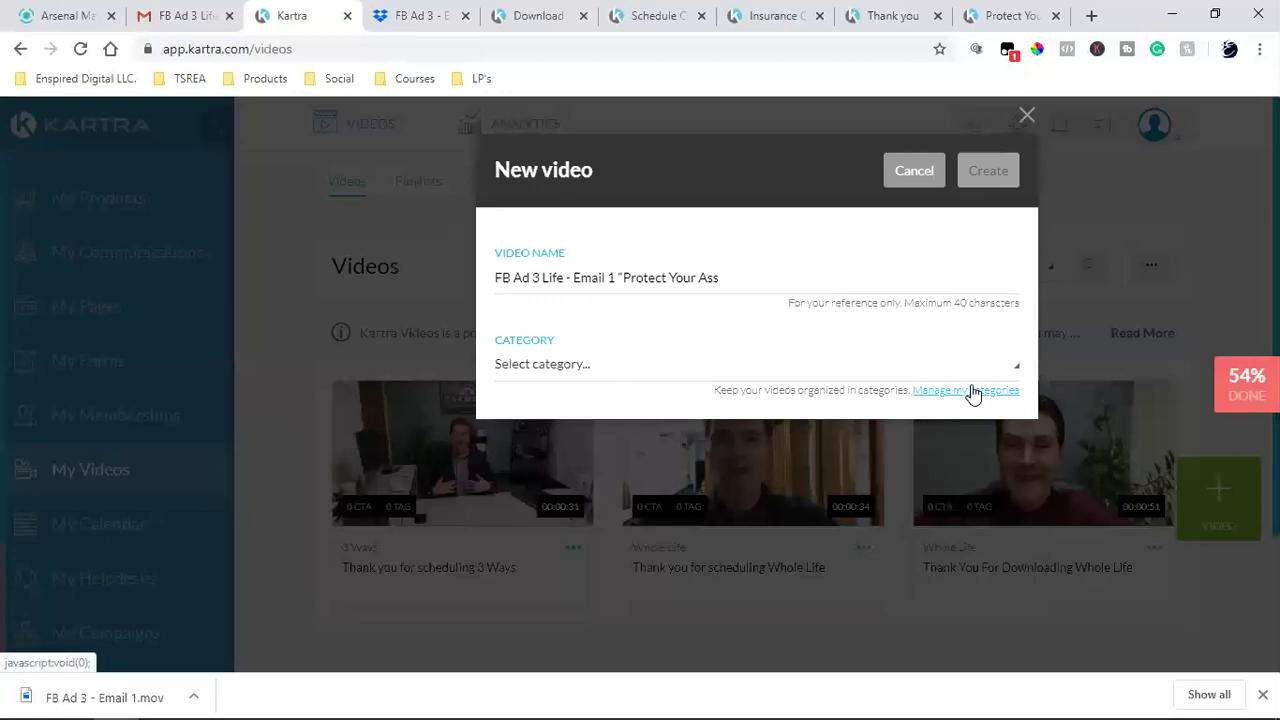
- Rename the category to 'FB Ad 3 Ways Email Sequence' and close the categories manager
{"action": "left_click", "coordinate": [971, 391]}
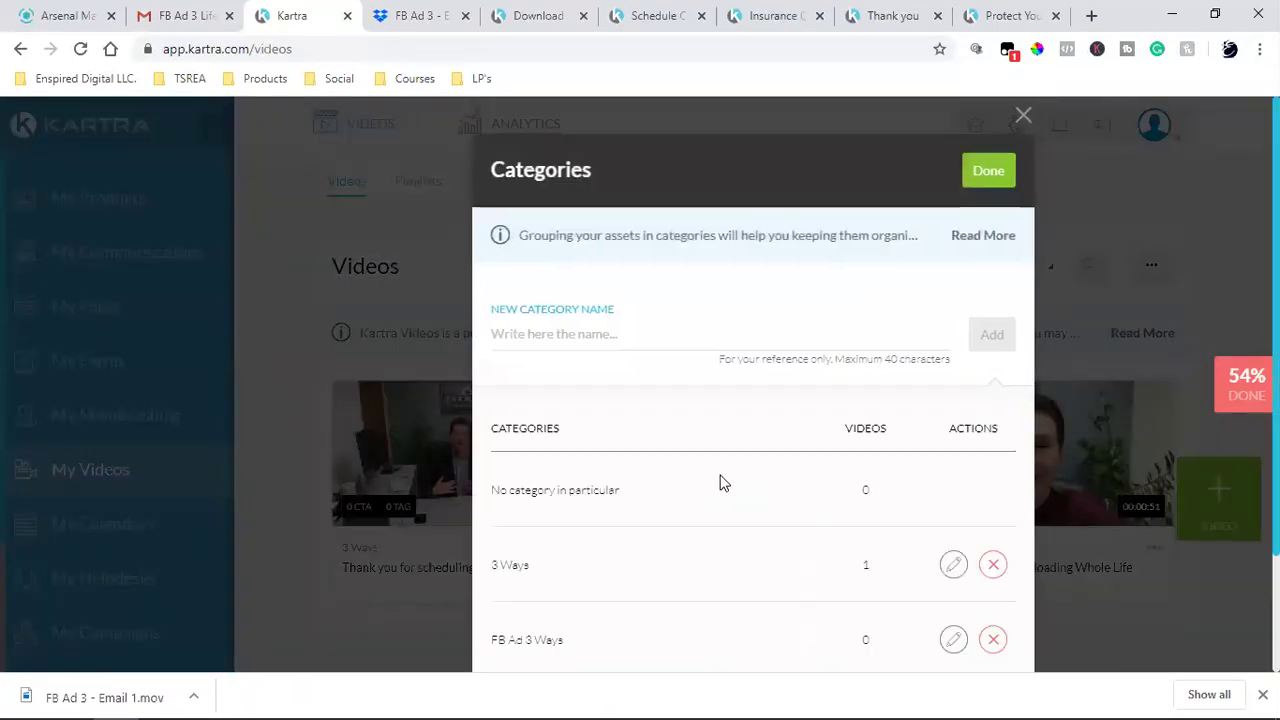
{"action": "scroll", "coordinate": [730, 495], "scroll_direction": "down", "scroll_amount": 2}
{"action": "left_click", "coordinate": [953, 494]}
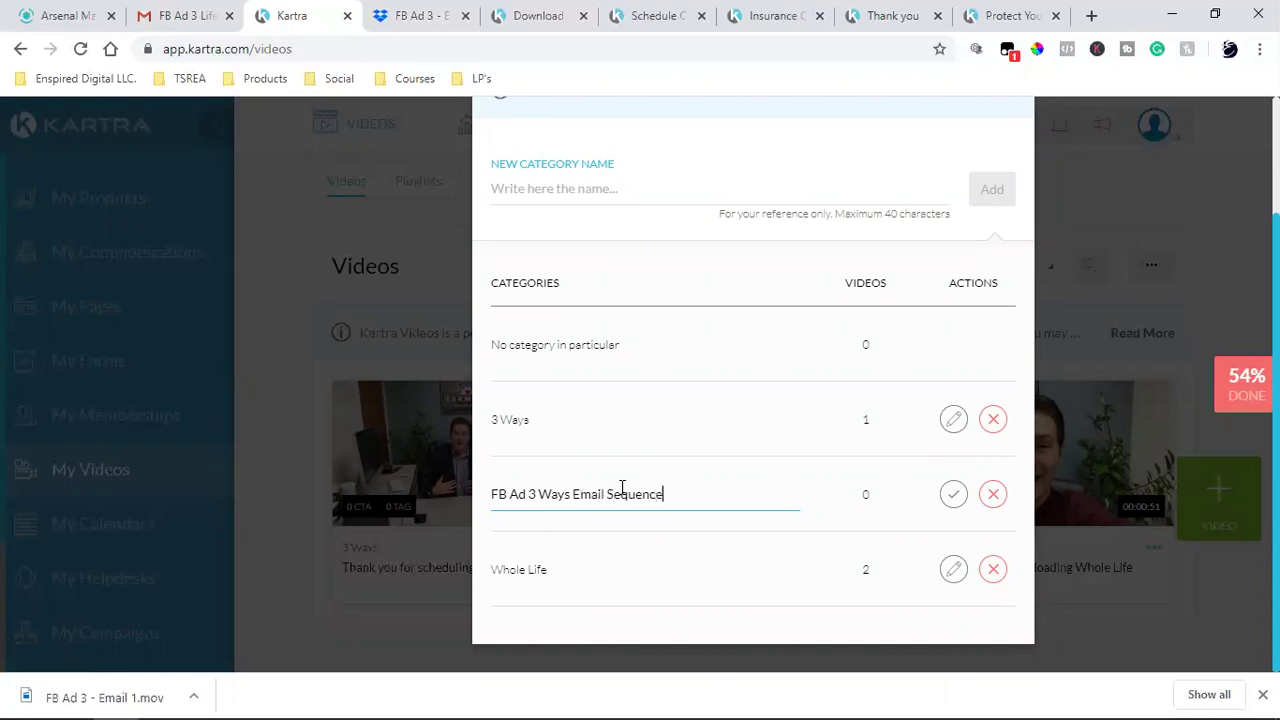
{"action": "left_click", "coordinate": [954, 494]}
{"action": "scroll", "coordinate": [849, 457], "scroll_direction": "up", "scroll_amount": 3}
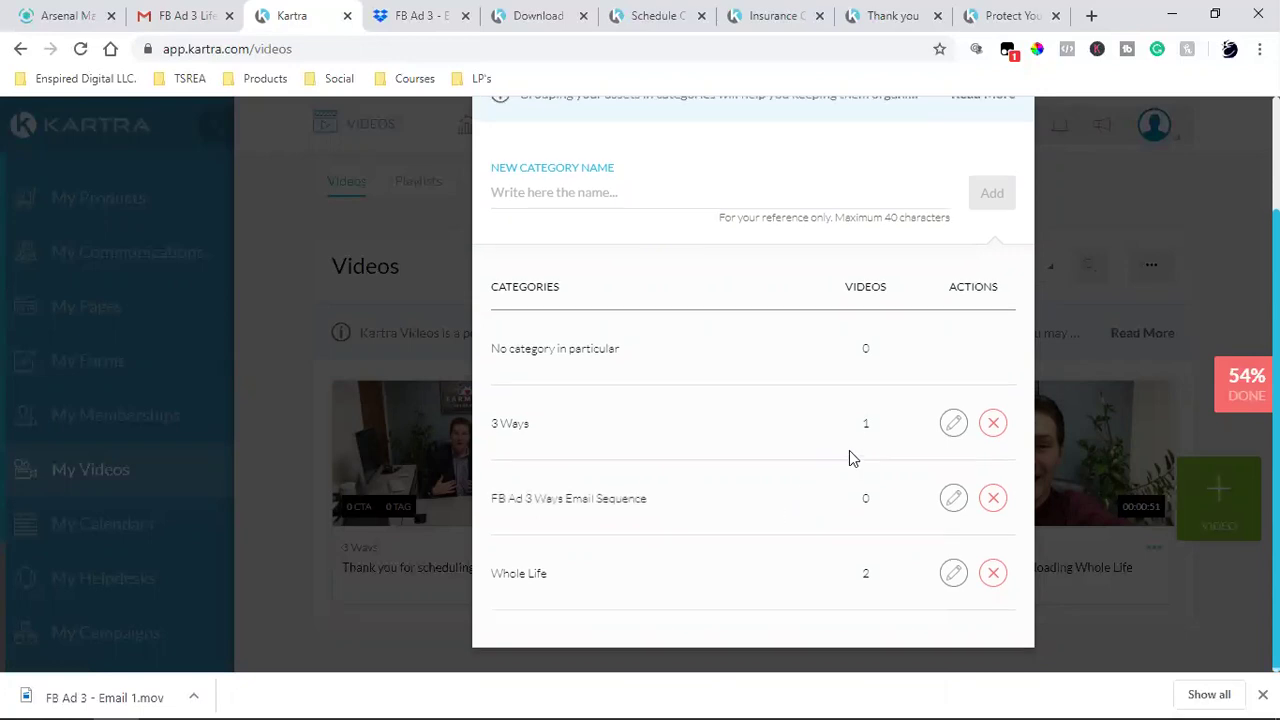
{"action": "left_click", "coordinate": [988, 171]}
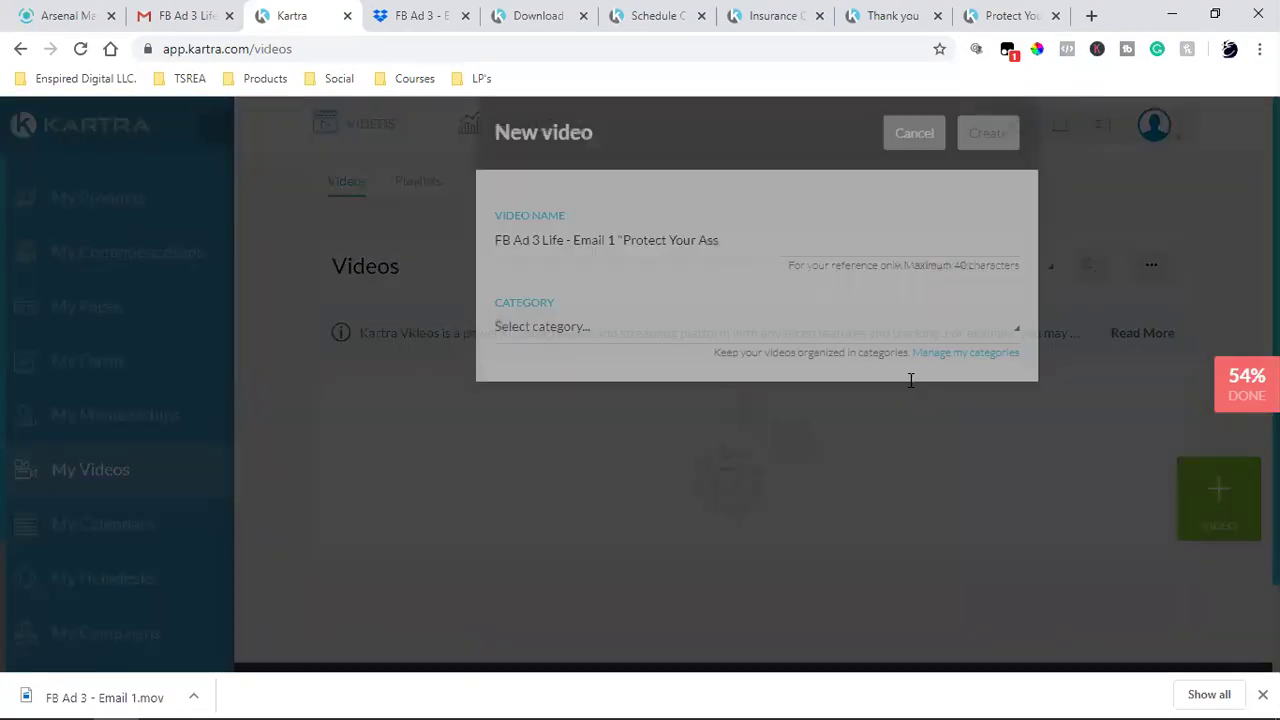
{"action": "left_click", "coordinate": [565, 372]}
- File the video under 'FB Ad 3 Ways Email Sequence', create it, and begin choosing its file
{"action": "left_click", "coordinate": [605, 502]}
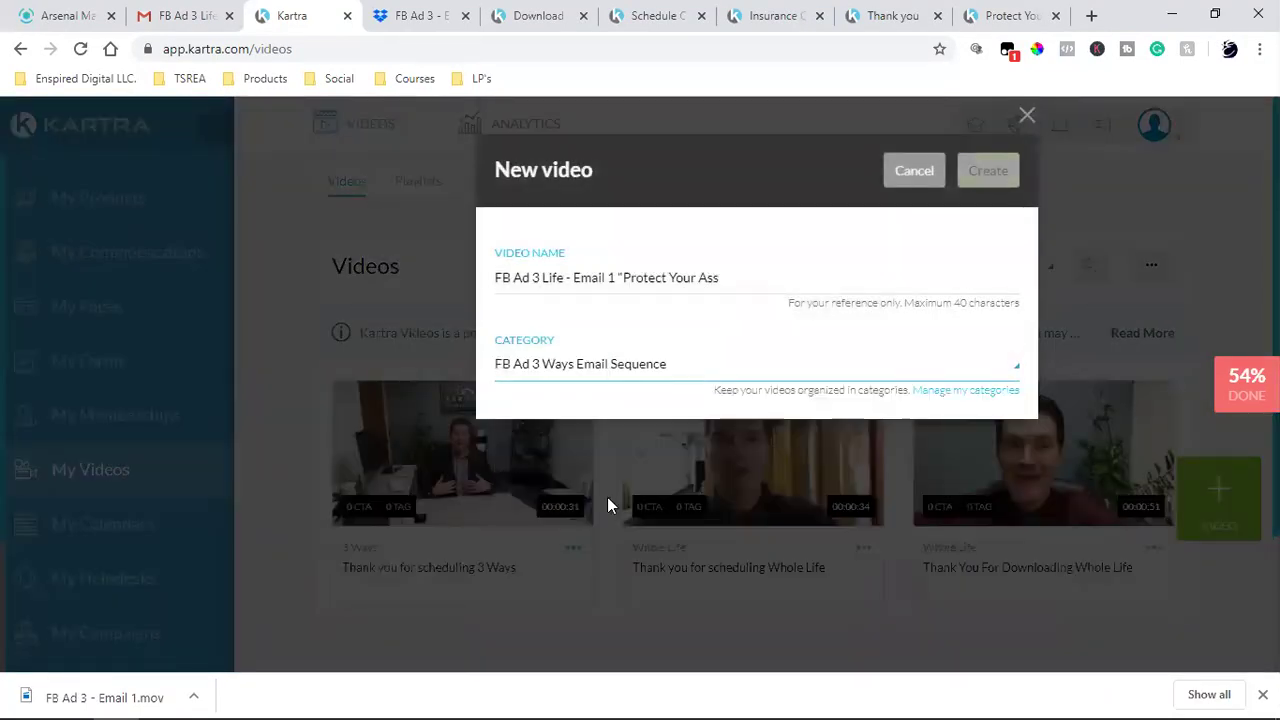
{"action": "left_click", "coordinate": [990, 172]}
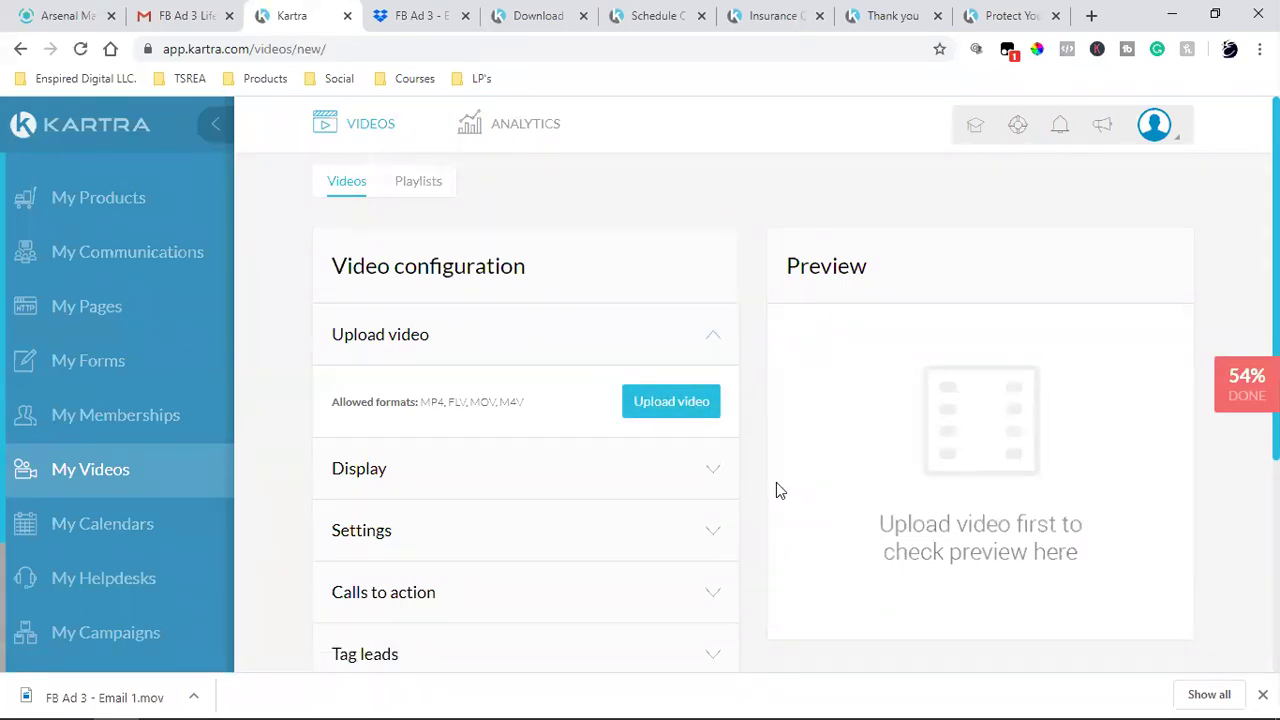
{"action": "left_click", "coordinate": [669, 398]}
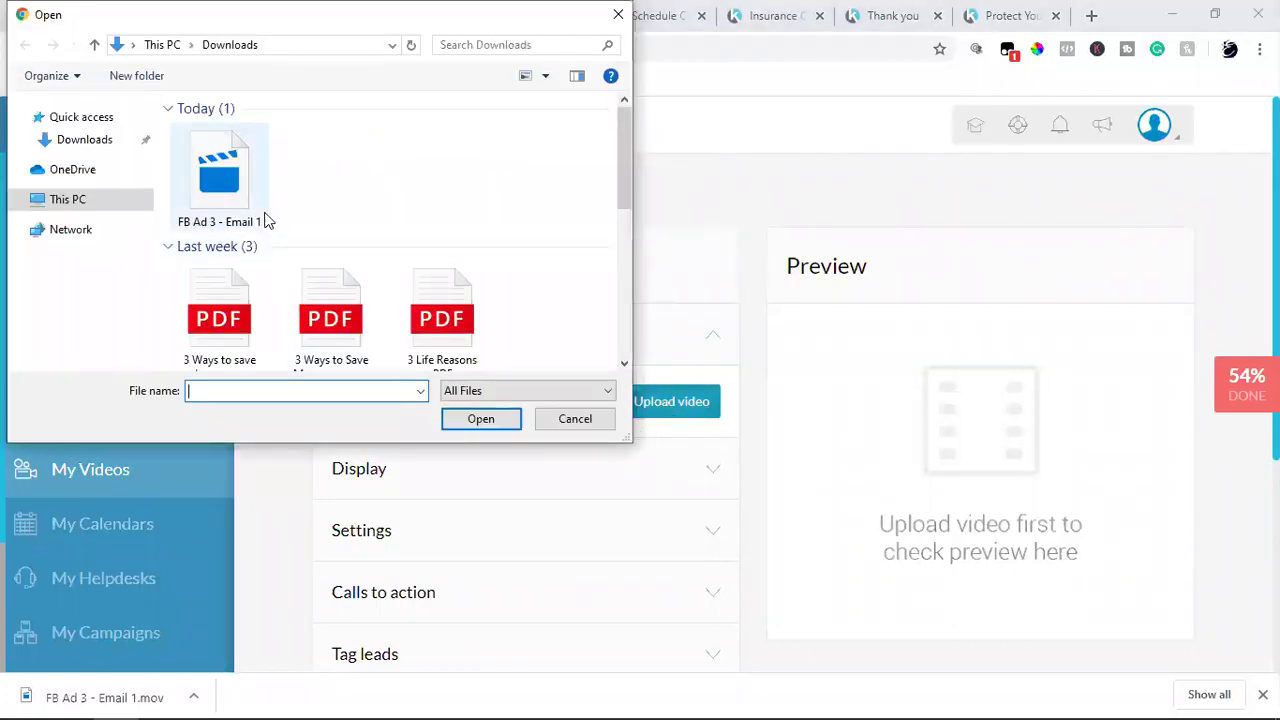
- Upload the FB Ad 3 - Email 1 file from the Downloads folder
{"action": "left_click", "coordinate": [208, 191]}
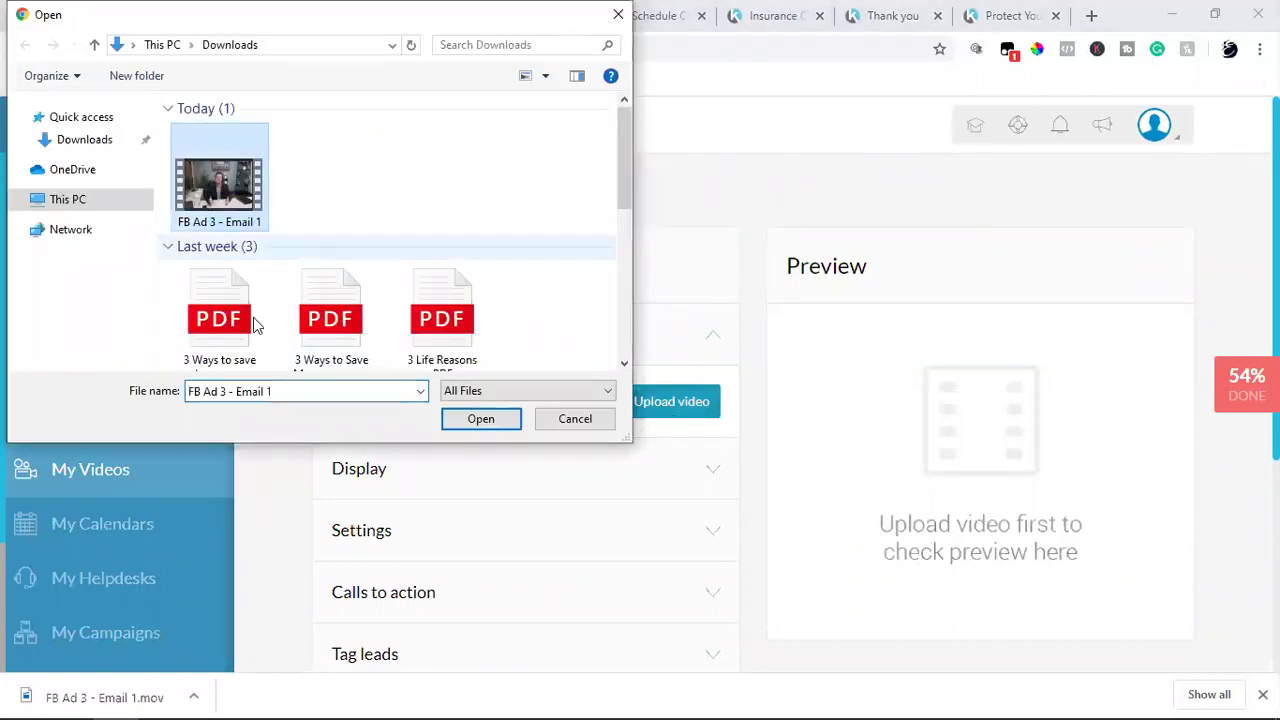
{"action": "left_click", "coordinate": [457, 420]}
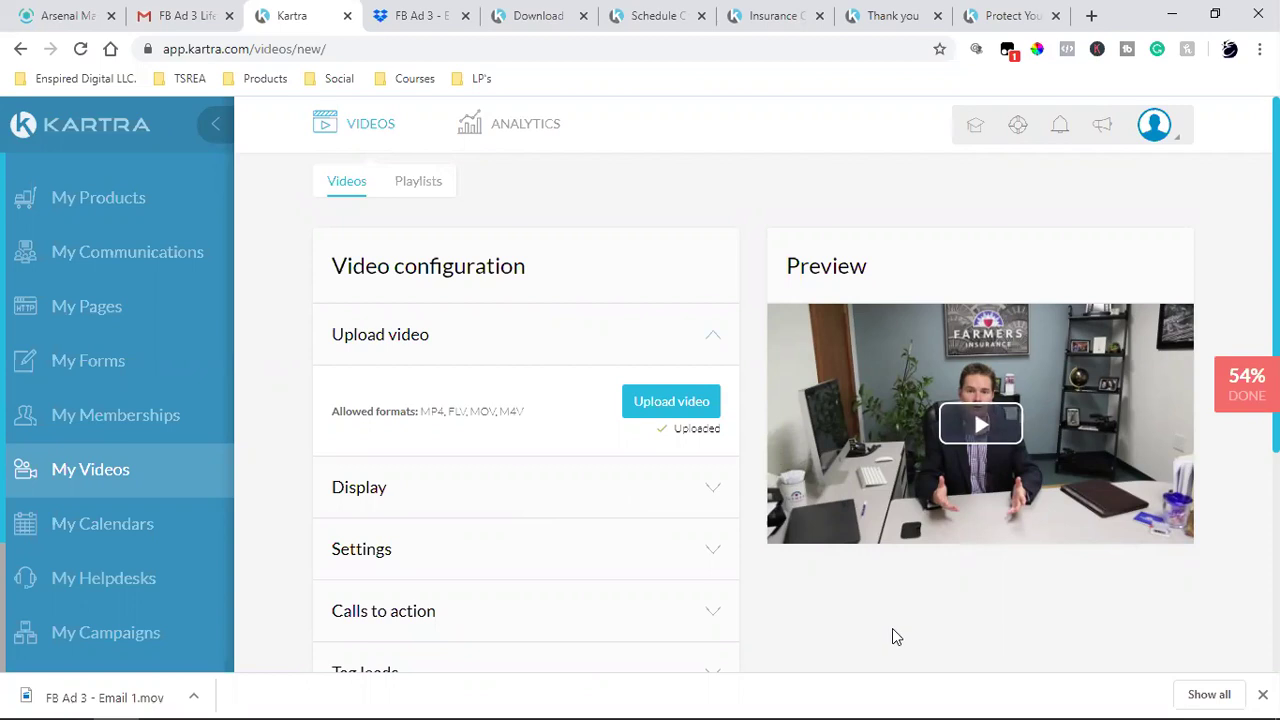
{"action": "left_click", "coordinate": [854, 617]}
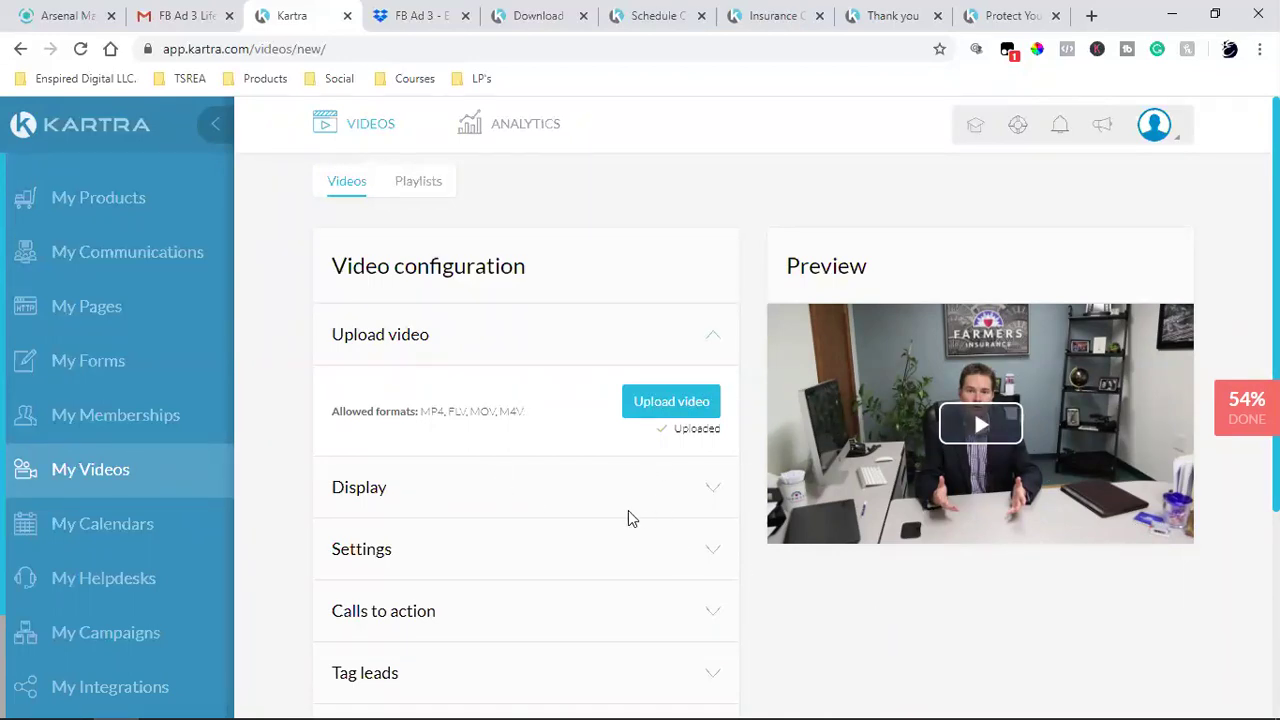
- Try out the video's display options and player skin colours
{"action": "left_click", "coordinate": [714, 492]}
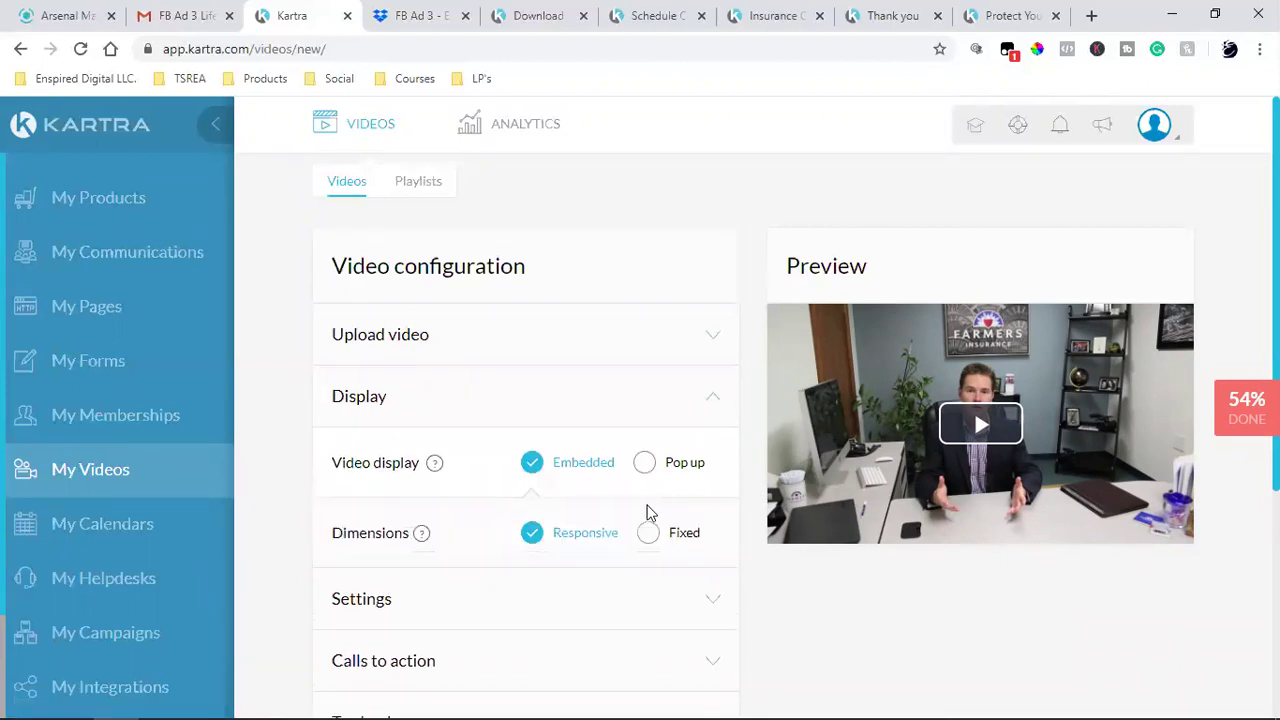
{"action": "left_click", "coordinate": [707, 603]}
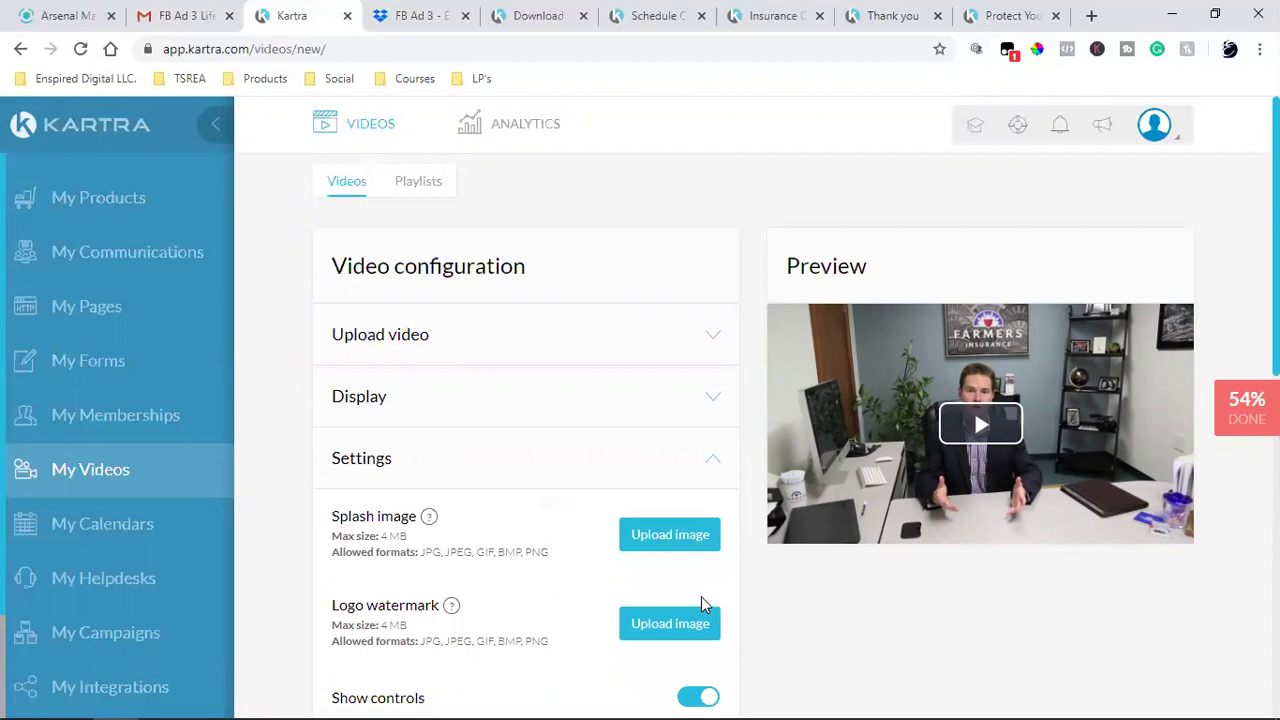
{"action": "scroll", "coordinate": [701, 603], "scroll_direction": "down", "scroll_amount": 2}
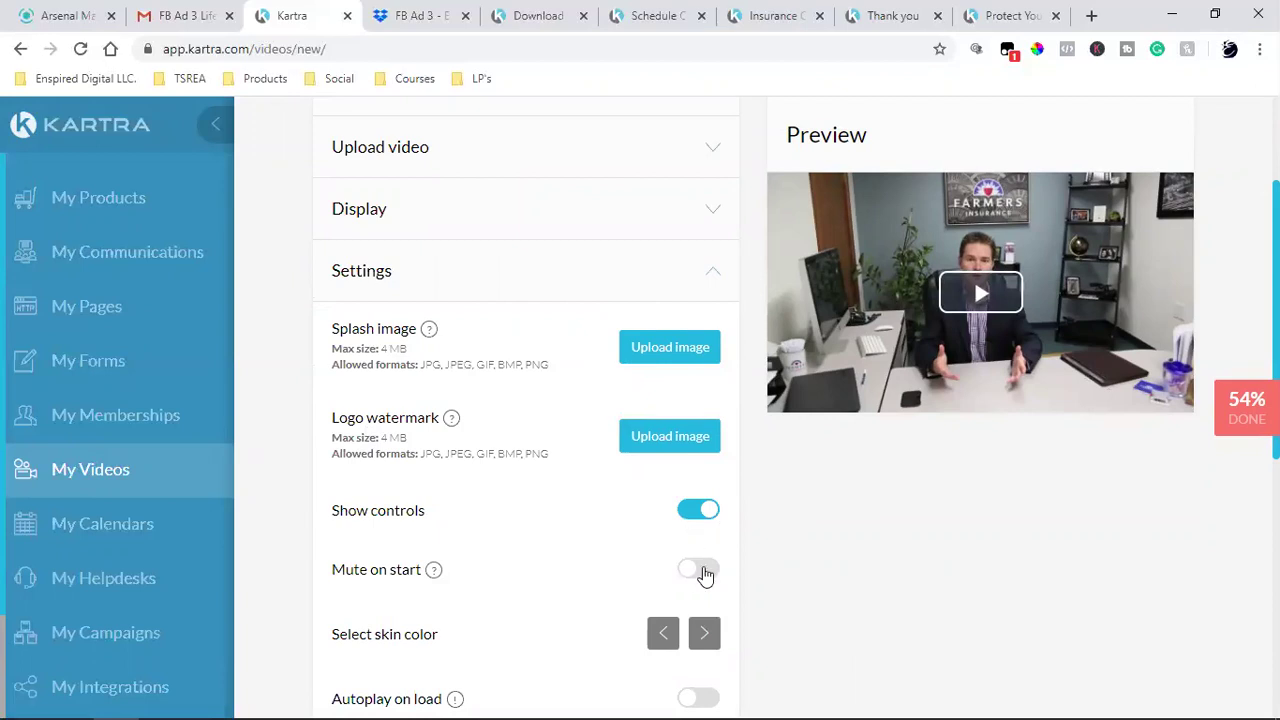
{"action": "scroll", "coordinate": [704, 573], "scroll_direction": "down", "scroll_amount": 2}
{"action": "left_click", "coordinate": [707, 450]}
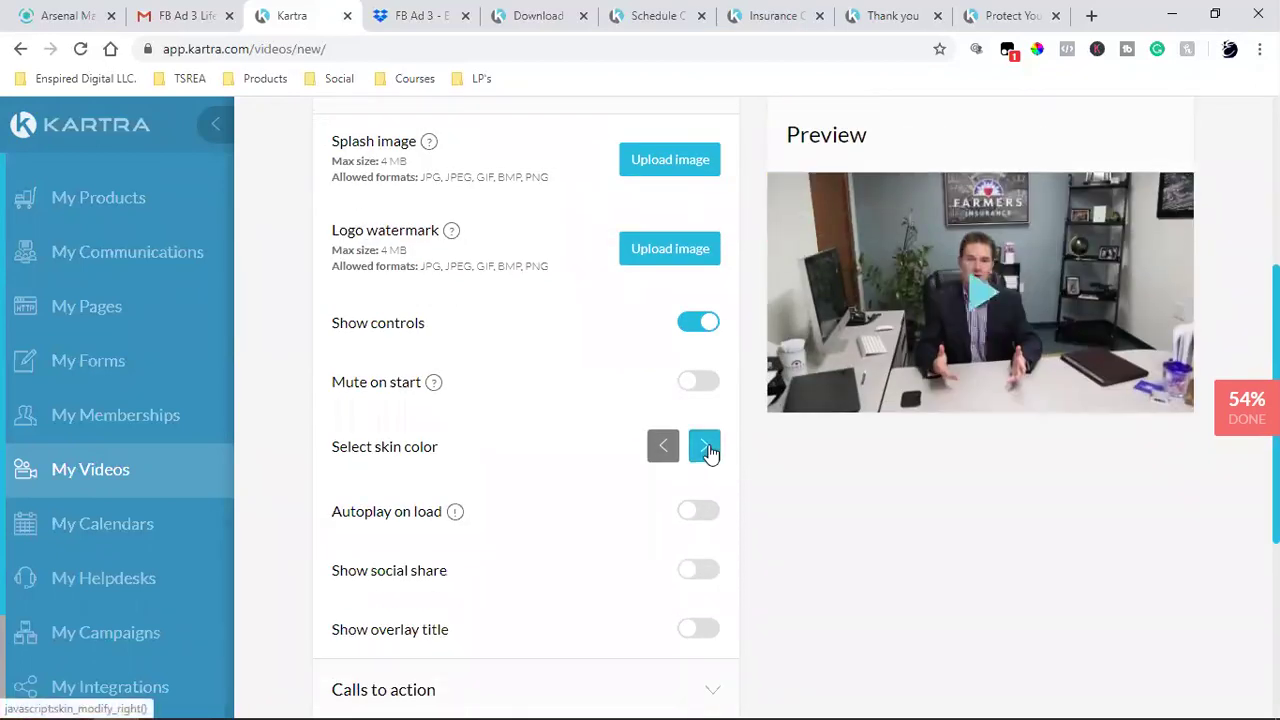
{"action": "left_click", "coordinate": [663, 447]}
{"action": "left_click", "coordinate": [663, 447]}
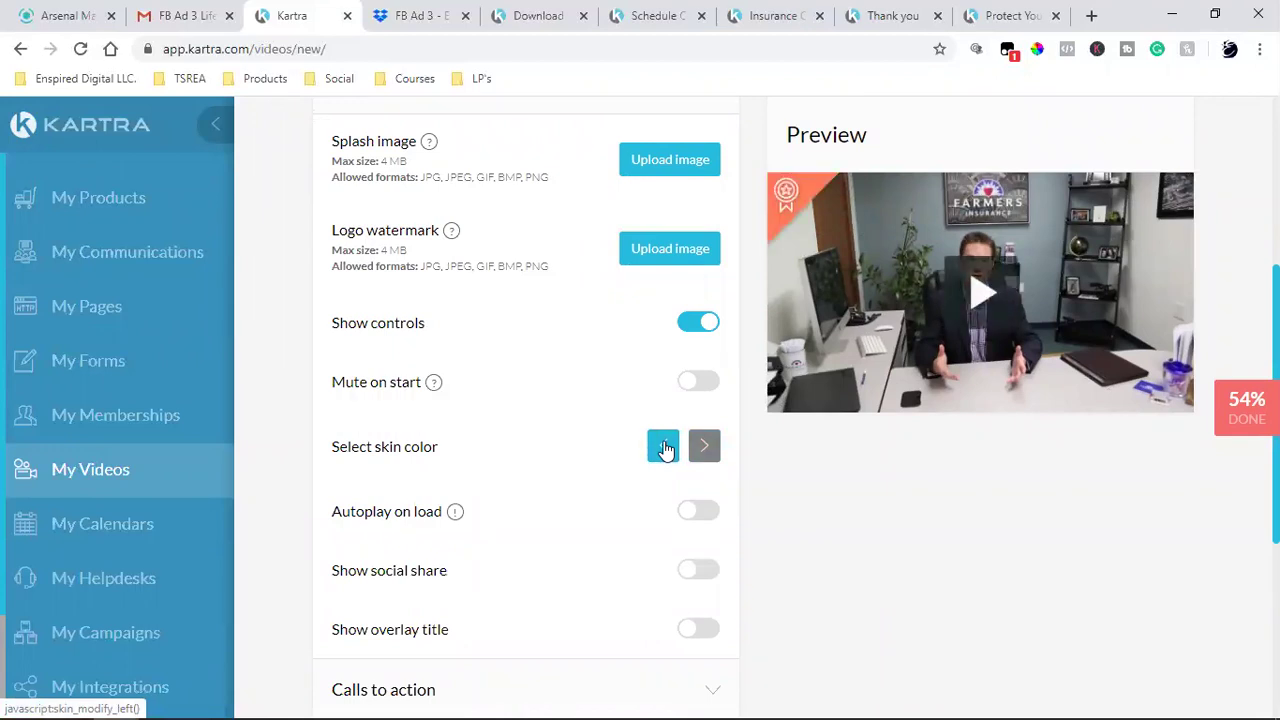
{"action": "left_click", "coordinate": [663, 447]}
{"action": "left_click", "coordinate": [663, 447]}
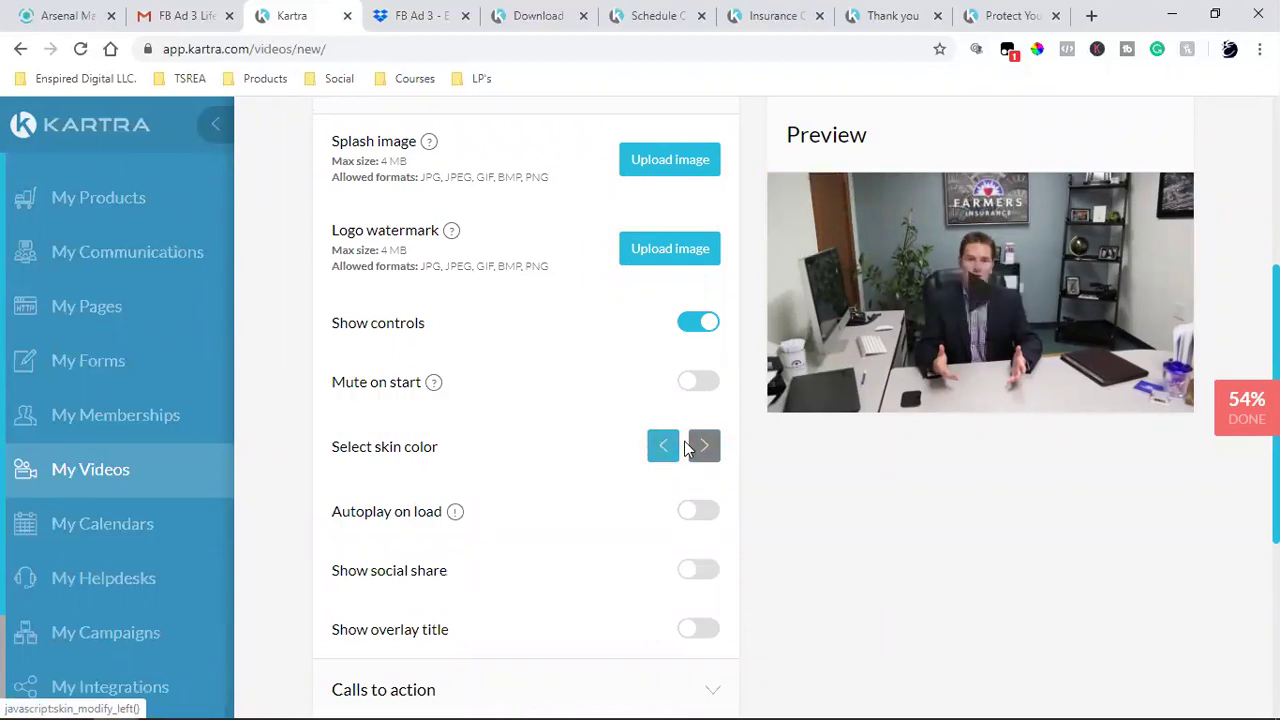
{"action": "left_click", "coordinate": [704, 446]}
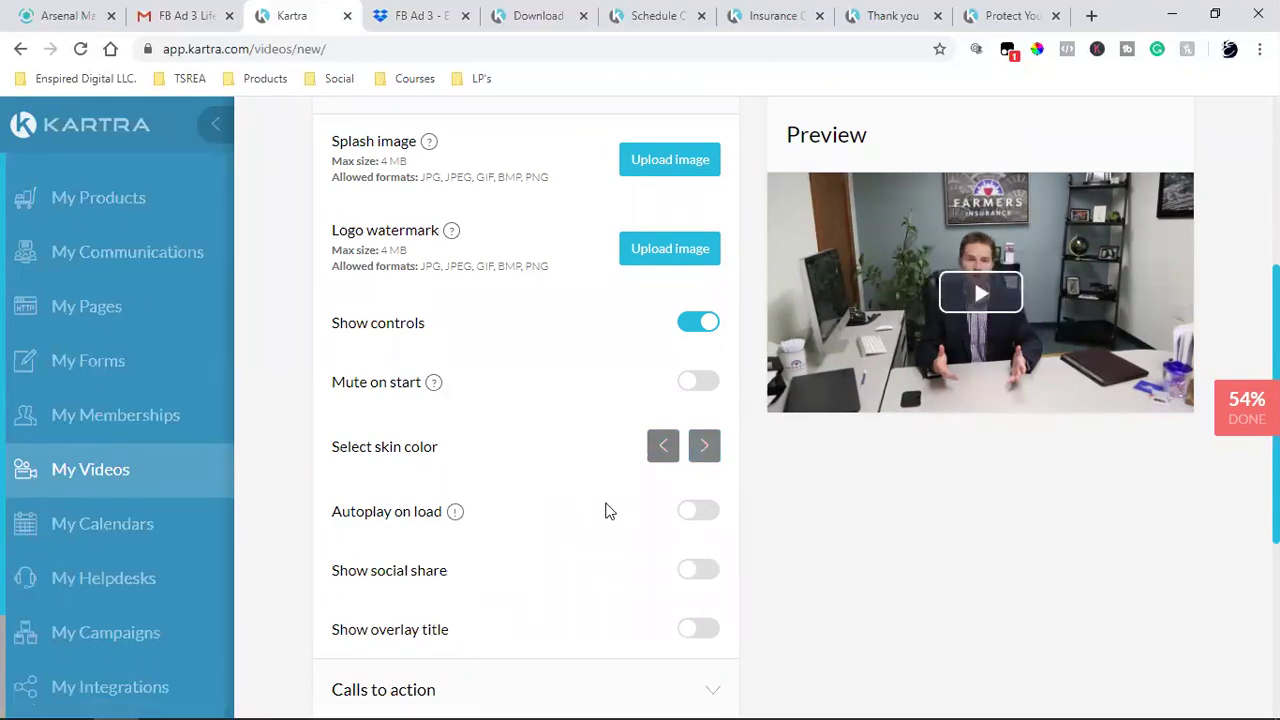
- Review the calls-to-action options, publish the video, and go to the Pages list
{"action": "scroll", "coordinate": [596, 530], "scroll_direction": "down", "scroll_amount": 3}
{"action": "left_click", "coordinate": [718, 508]}
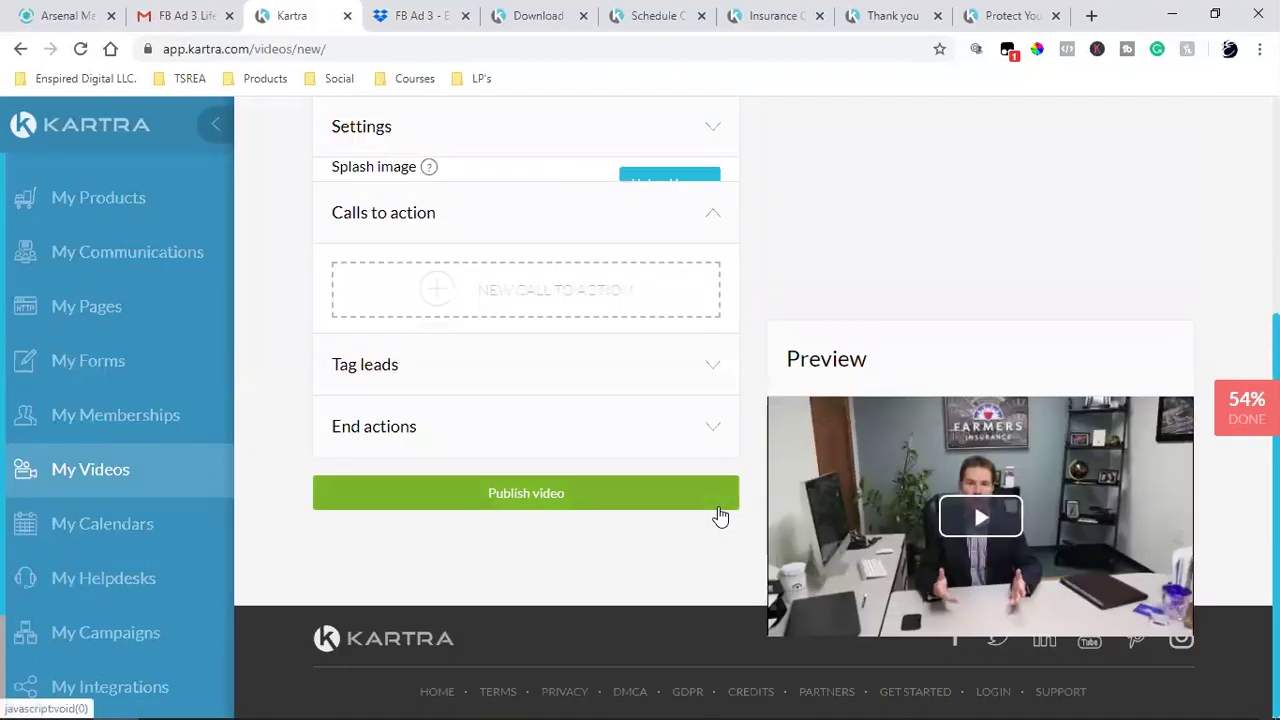
{"action": "scroll", "coordinate": [670, 517], "scroll_direction": "up", "scroll_amount": 2}
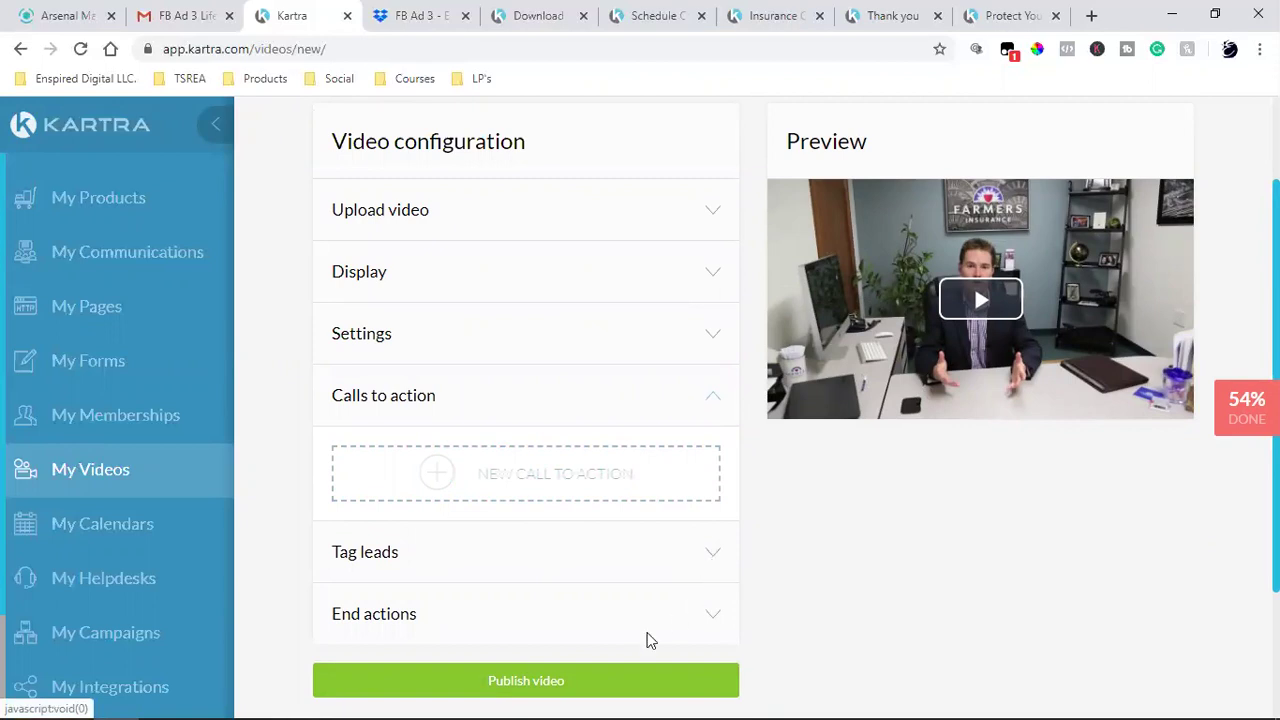
{"action": "scroll", "coordinate": [868, 604], "scroll_direction": "down", "scroll_amount": 2}
{"action": "left_click", "coordinate": [560, 508]}
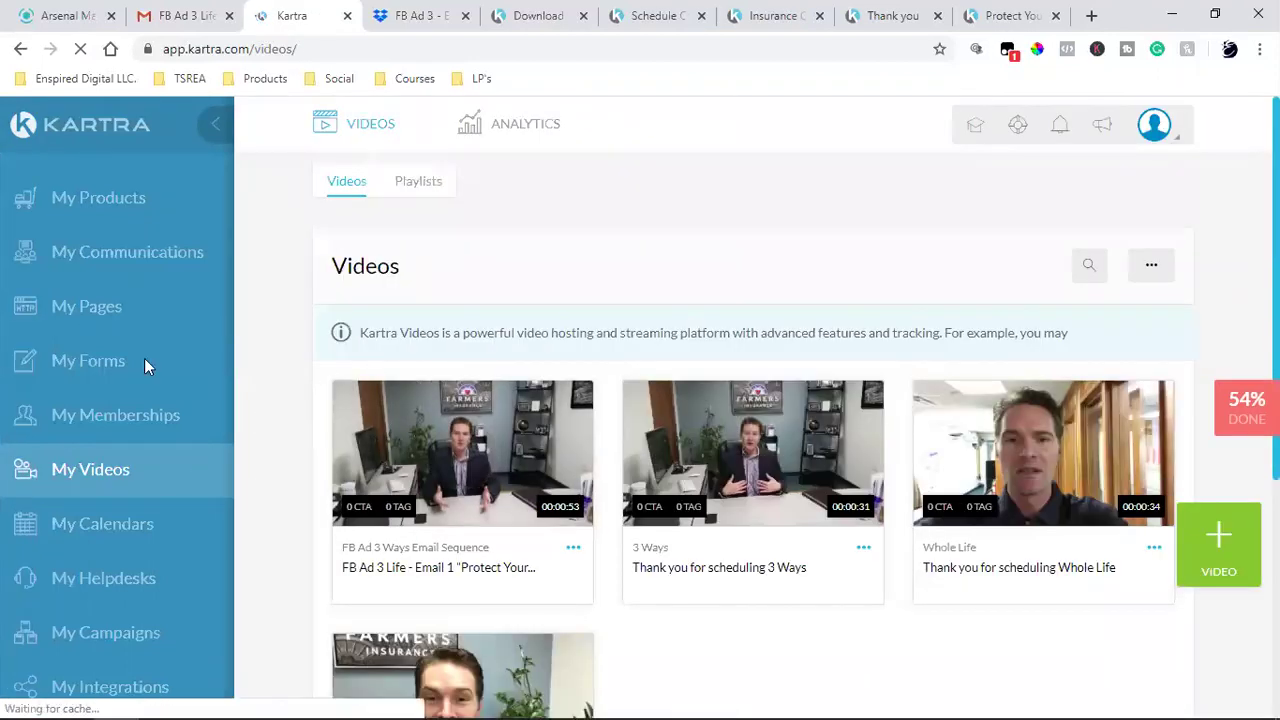
{"action": "left_click", "coordinate": [86, 320]}
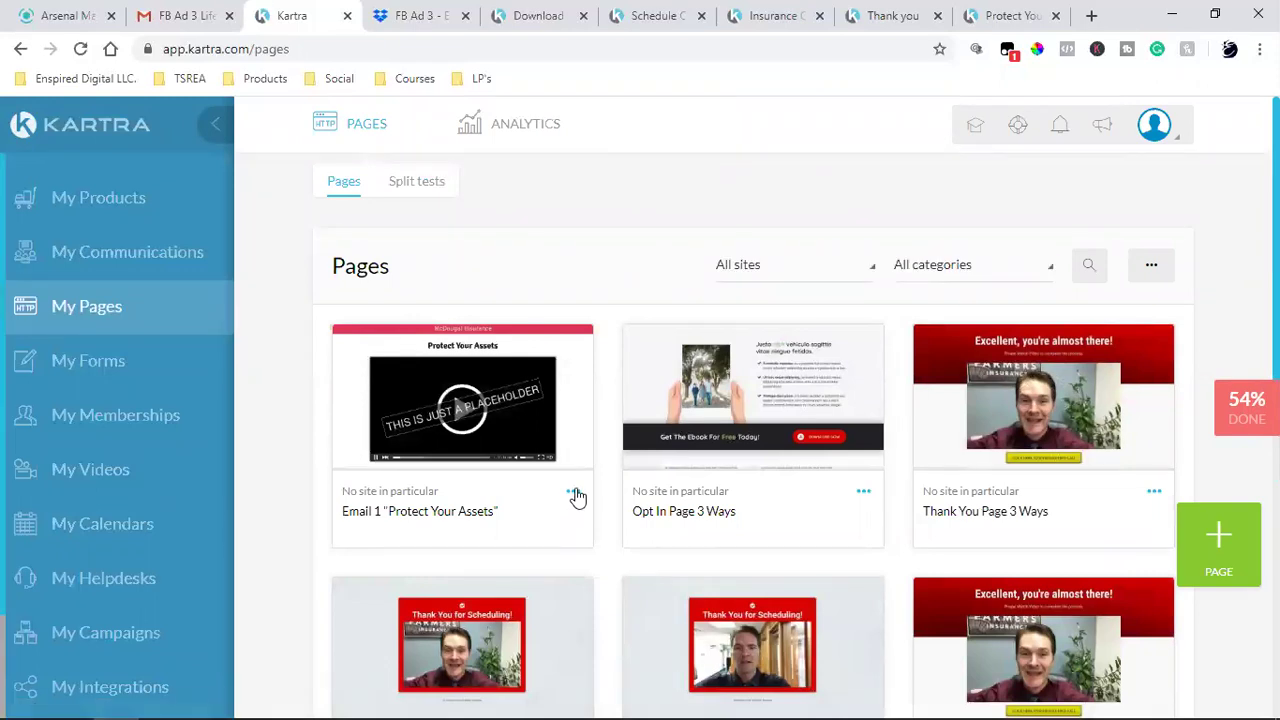
- Edit the Email 1 "Protect Your Assets" page from its card menu and load it into the builder
{"action": "left_click", "coordinate": [577, 497]}
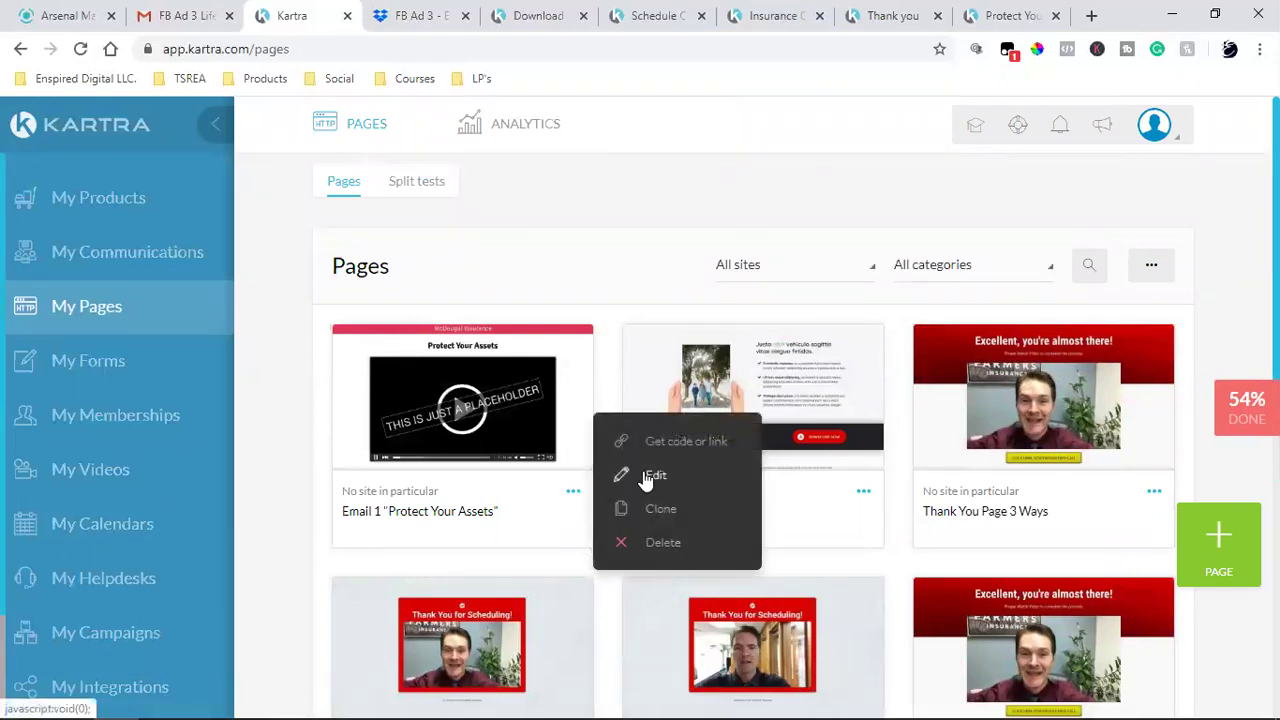
{"action": "left_click", "coordinate": [643, 471]}
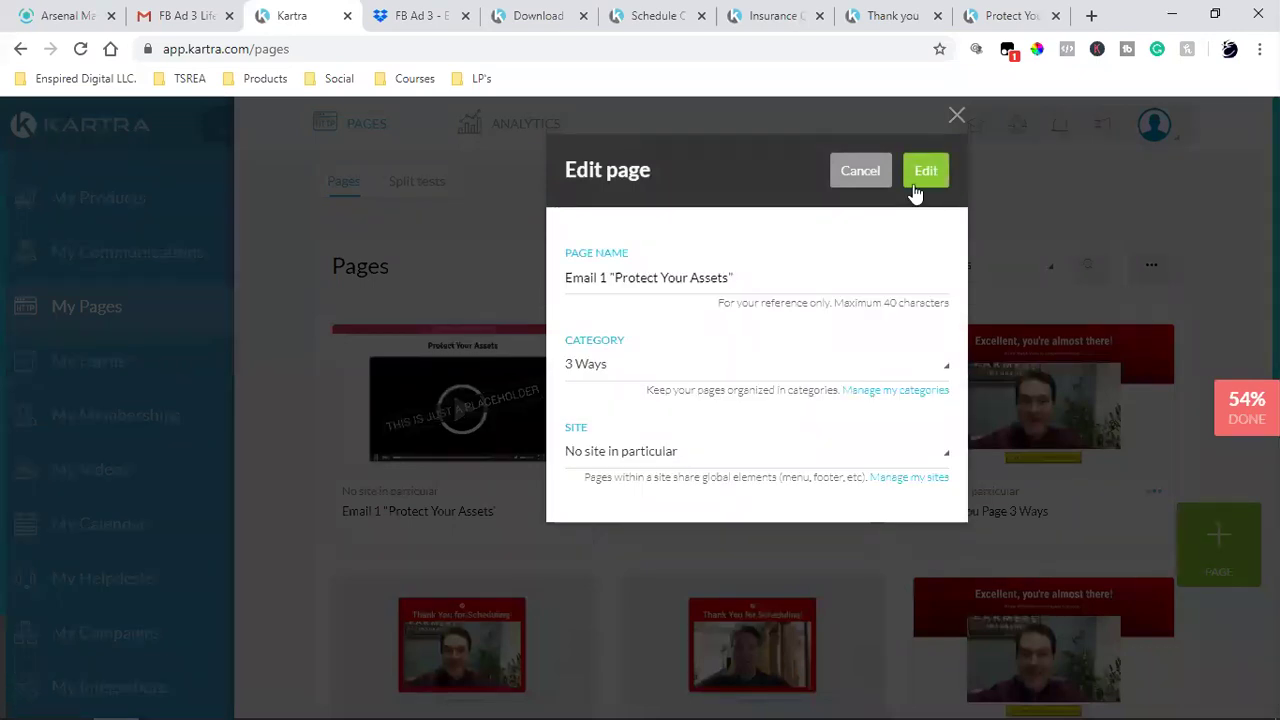
{"action": "left_click", "coordinate": [922, 174]}
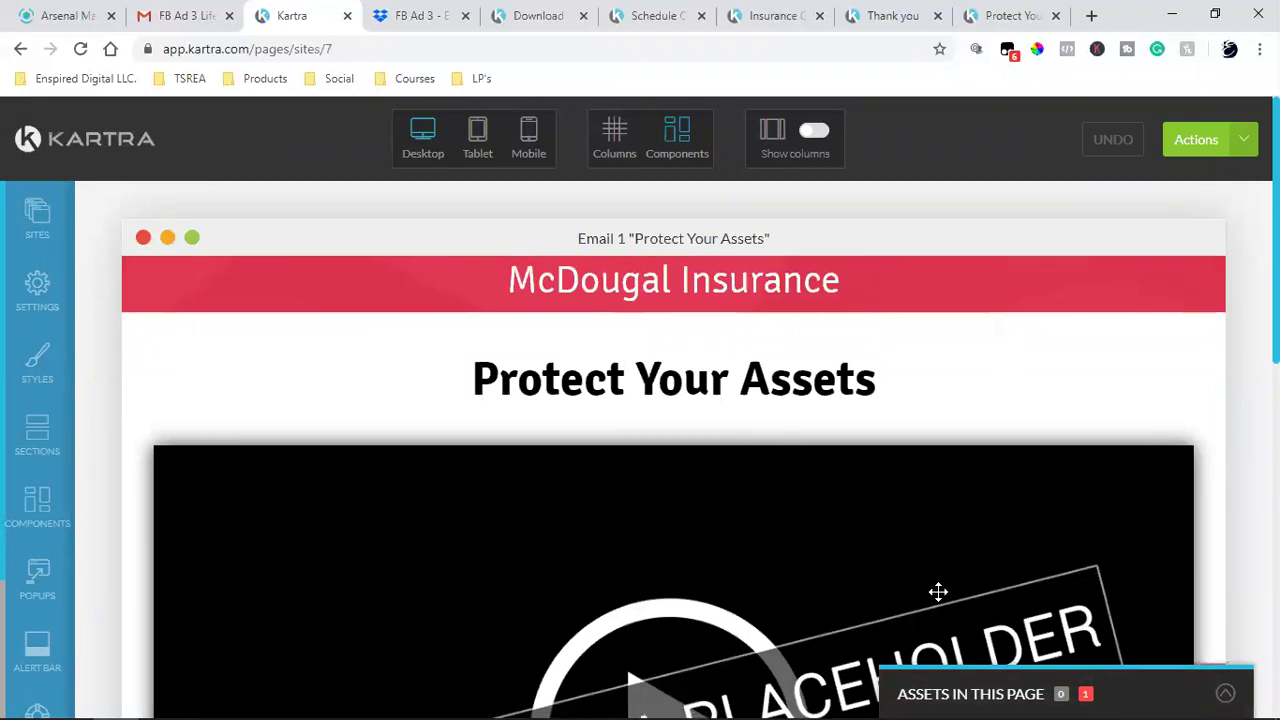
- Bring up the Block Templates panel with its video block templates
{"action": "mouse_move", "coordinate": [686, 503]}
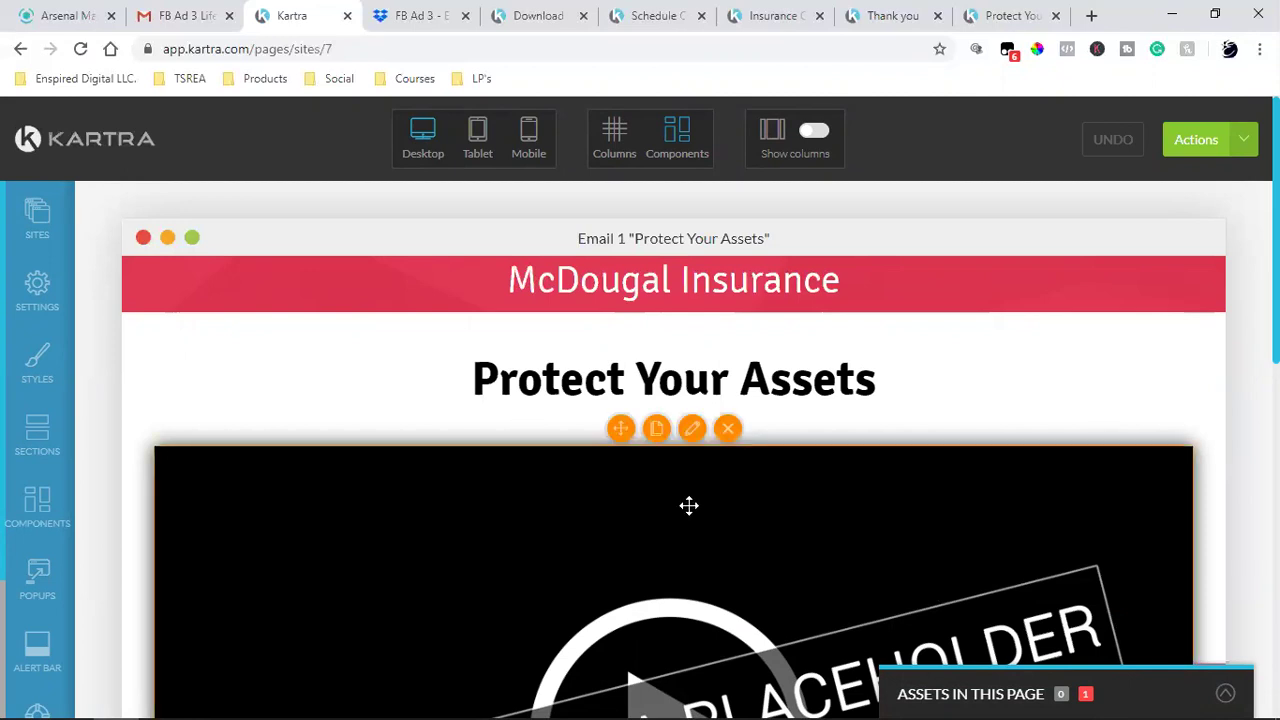
{"action": "scroll", "coordinate": [696, 448], "scroll_direction": "down", "scroll_amount": 3}
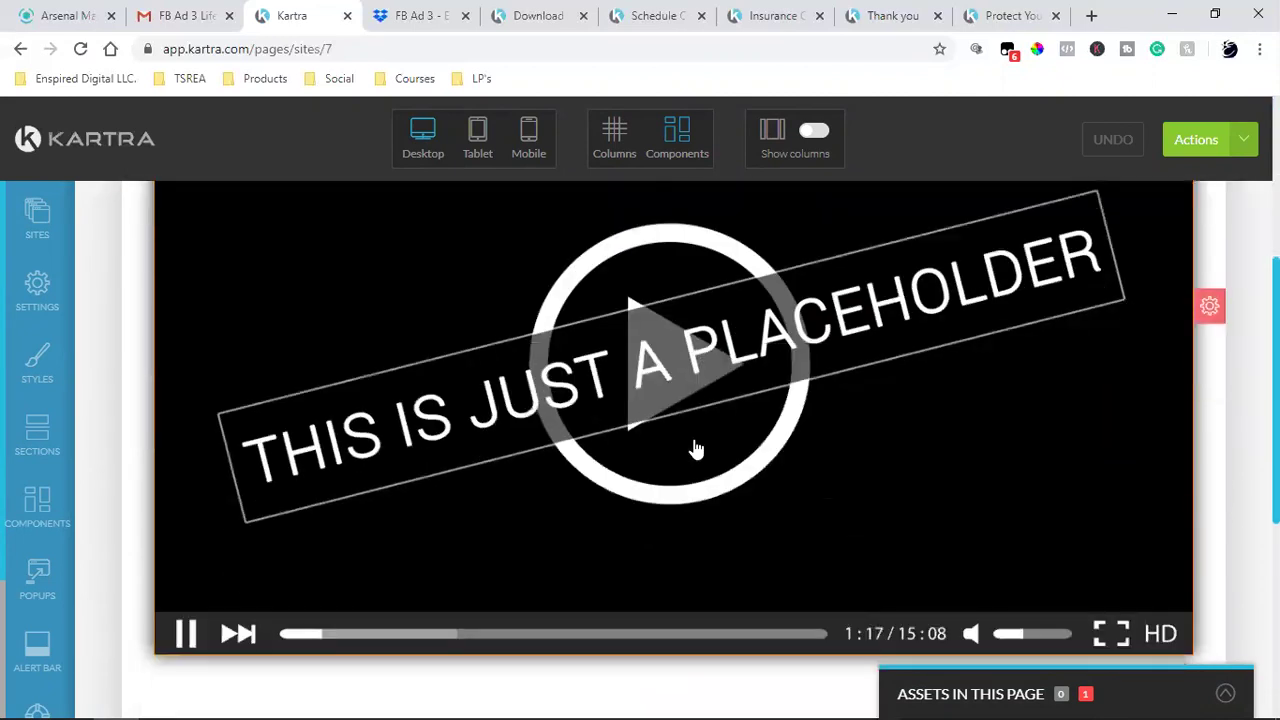
{"action": "scroll", "coordinate": [693, 440], "scroll_direction": "down", "scroll_amount": 2}
{"action": "scroll", "coordinate": [691, 443], "scroll_direction": "up", "scroll_amount": 5}
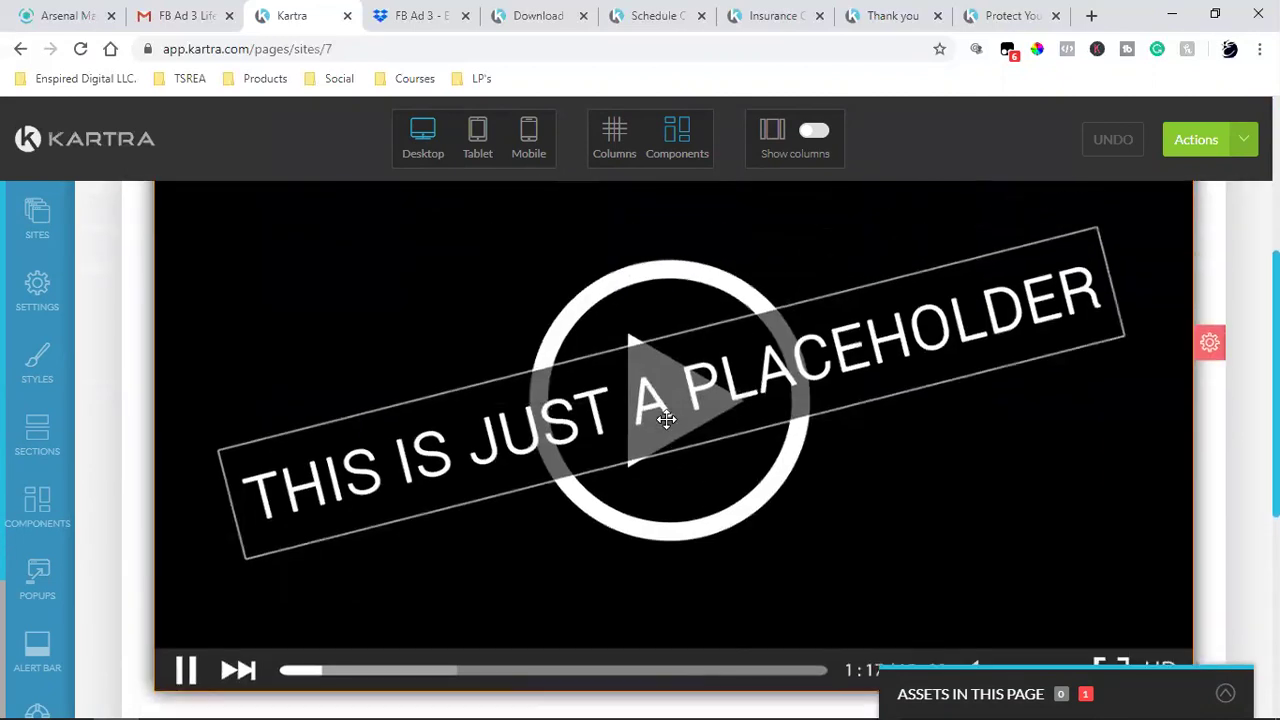
{"action": "scroll", "coordinate": [698, 531], "scroll_direction": "down", "scroll_amount": 4}
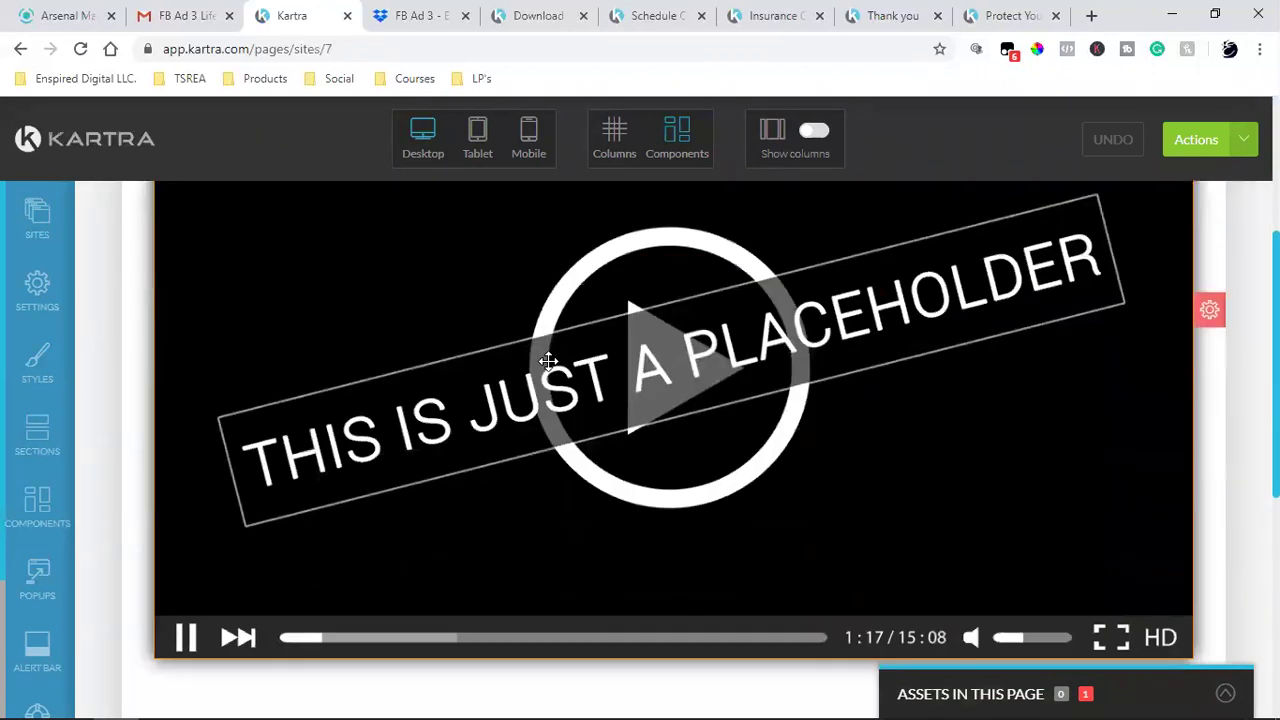
{"action": "left_click", "coordinate": [50, 520]}
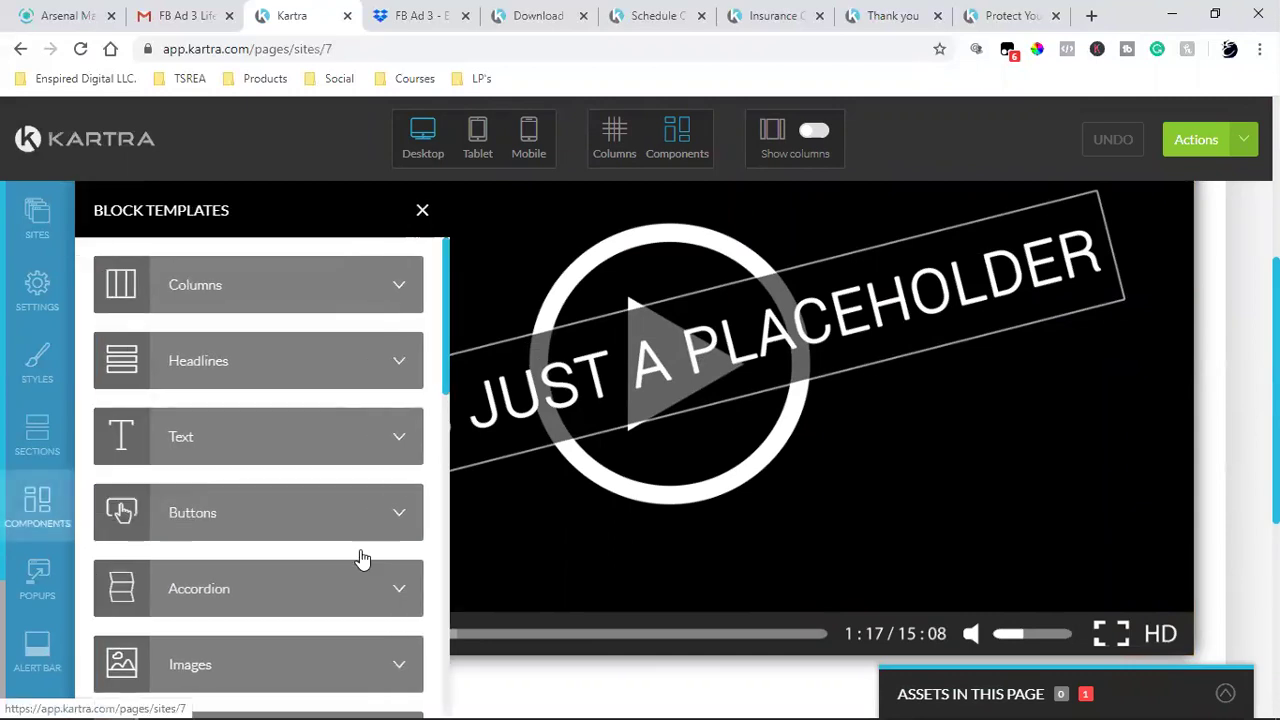
{"action": "scroll", "coordinate": [268, 510], "scroll_direction": "down", "scroll_amount": 2}
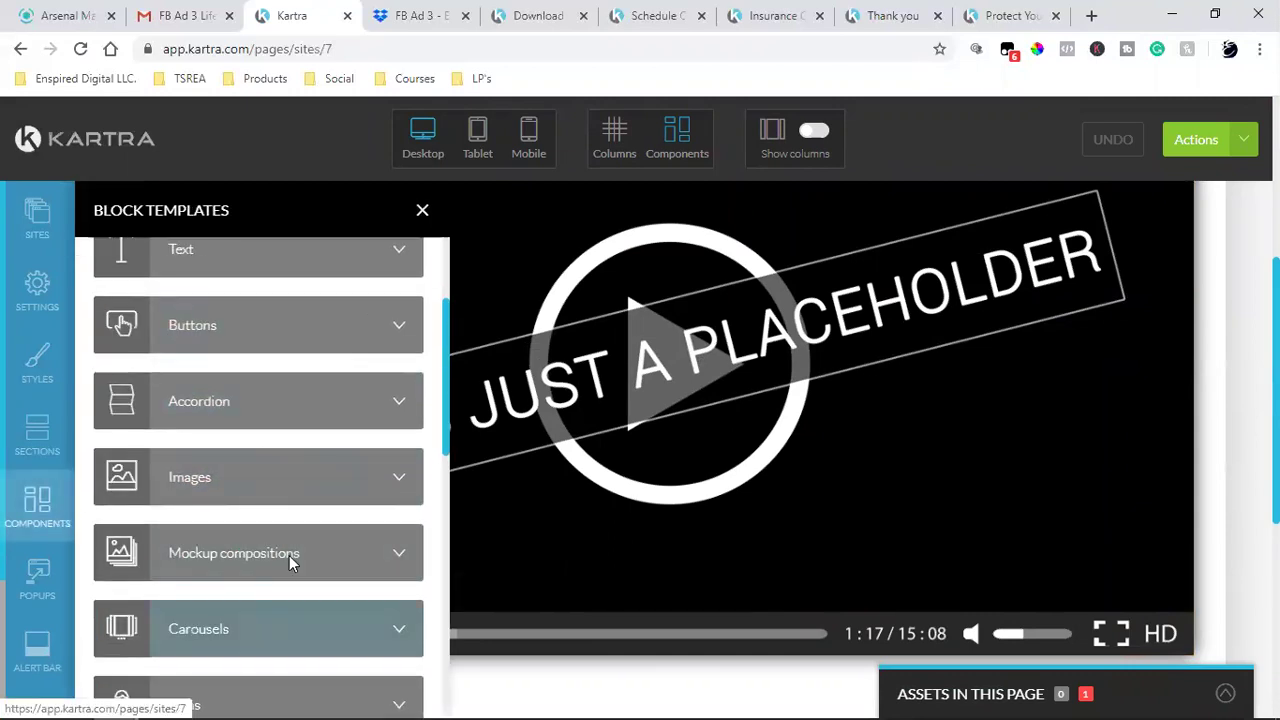
{"action": "scroll", "coordinate": [283, 550], "scroll_direction": "down", "scroll_amount": 4}
{"action": "left_click", "coordinate": [303, 475]}
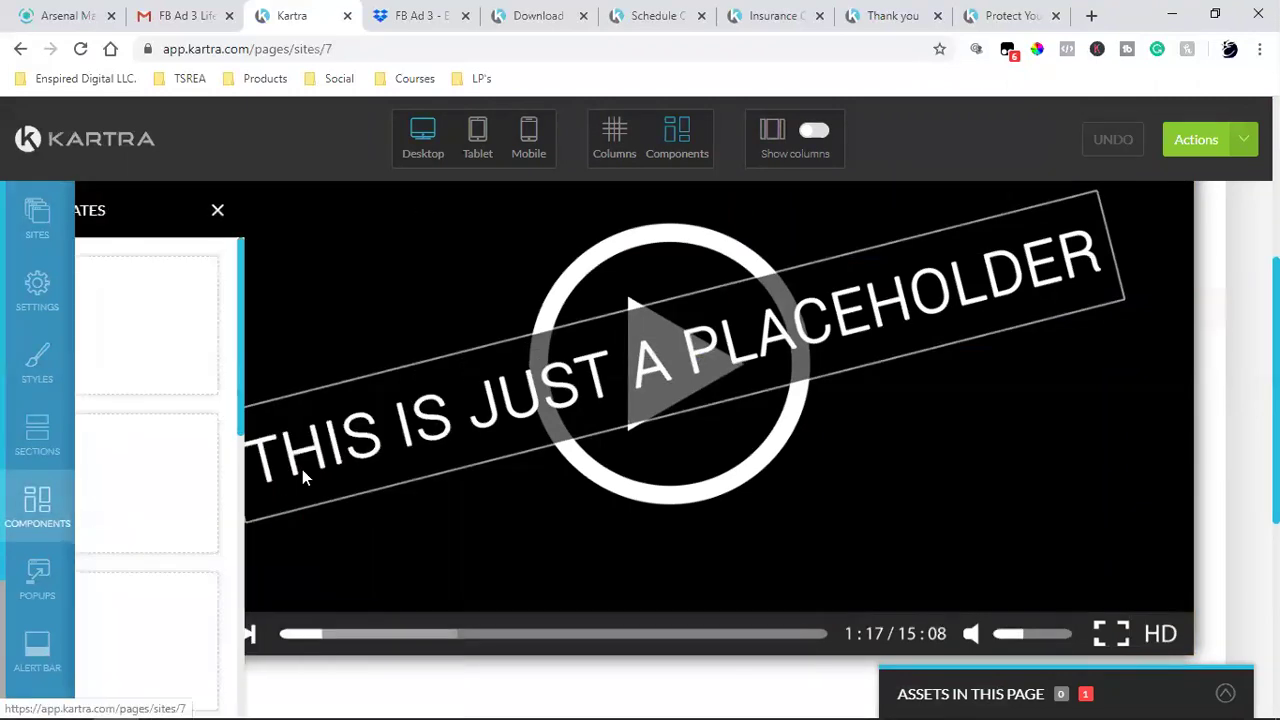
{"action": "scroll", "coordinate": [252, 396], "scroll_direction": "down", "scroll_amount": 3}
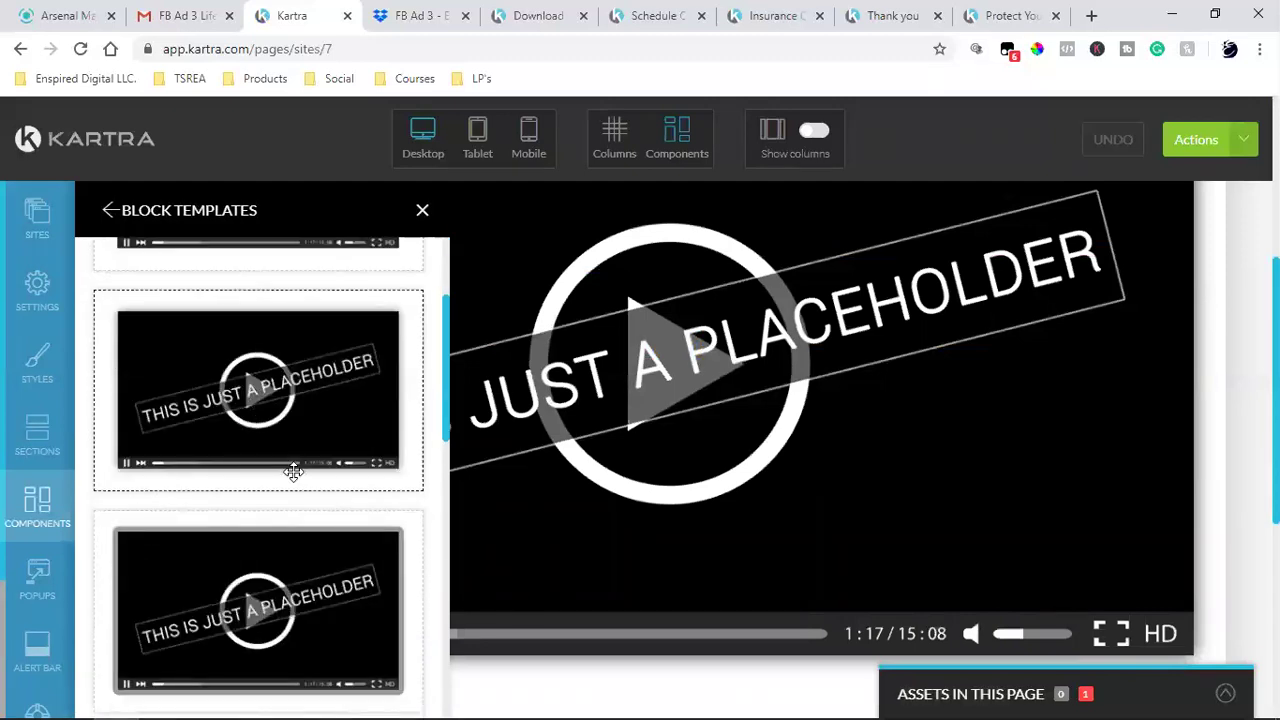
{"action": "scroll", "coordinate": [270, 440], "scroll_direction": "up", "scroll_amount": 1}
{"action": "scroll", "coordinate": [254, 397], "scroll_direction": "down", "scroll_amount": 2}
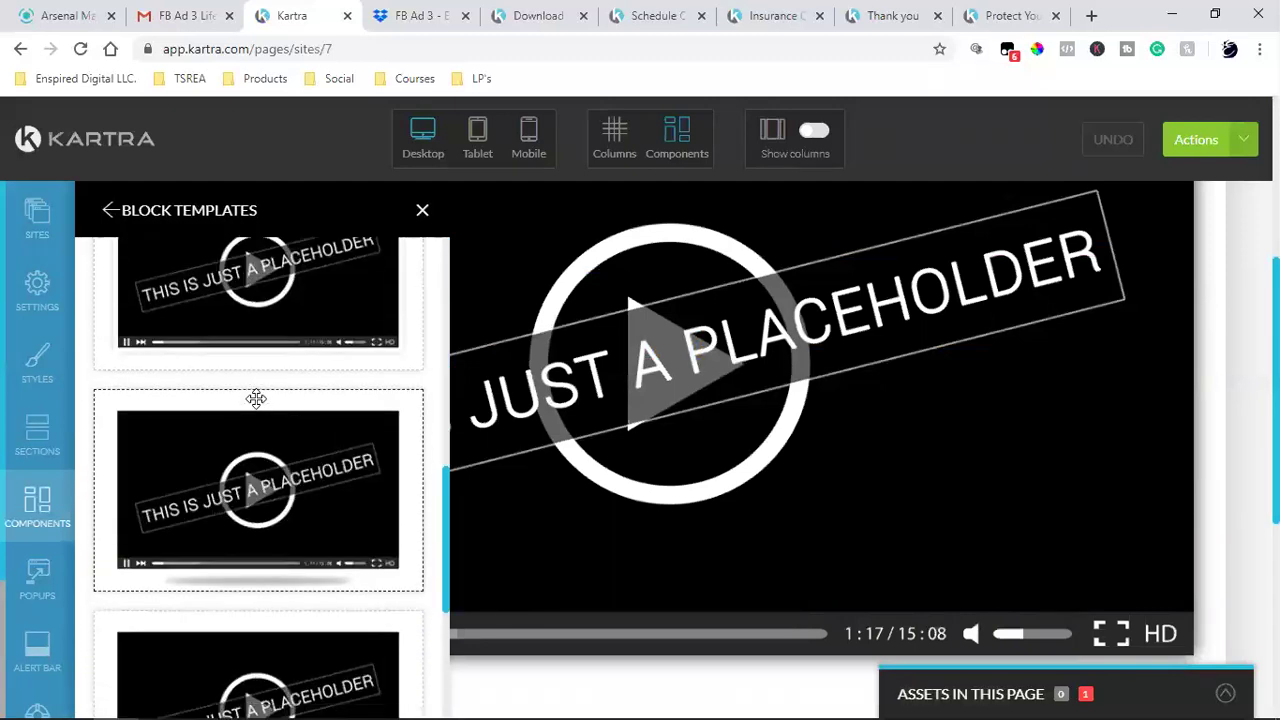
{"action": "scroll", "coordinate": [283, 469], "scroll_direction": "up", "scroll_amount": 1}
{"action": "scroll", "coordinate": [717, 420], "scroll_direction": "up", "scroll_amount": 4}
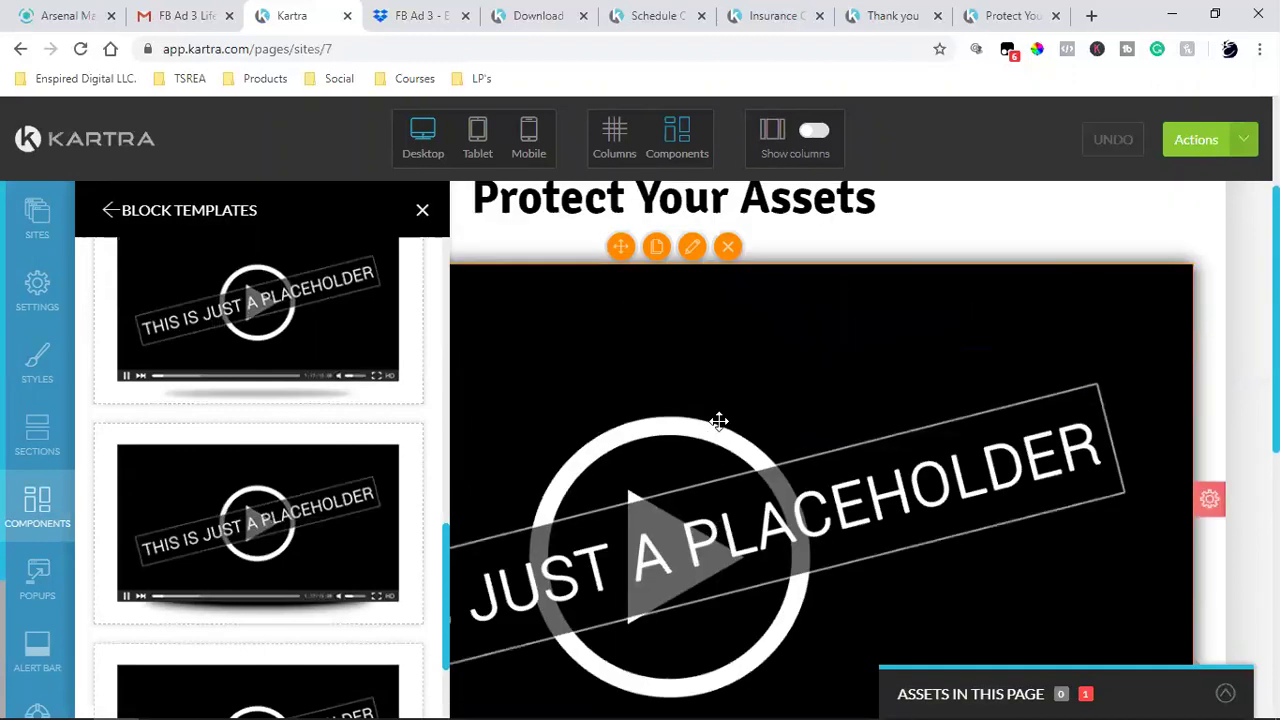
- Delete the old video and drop a video template block under the Protect Your Assets title
{"action": "left_click", "coordinate": [727, 428]}
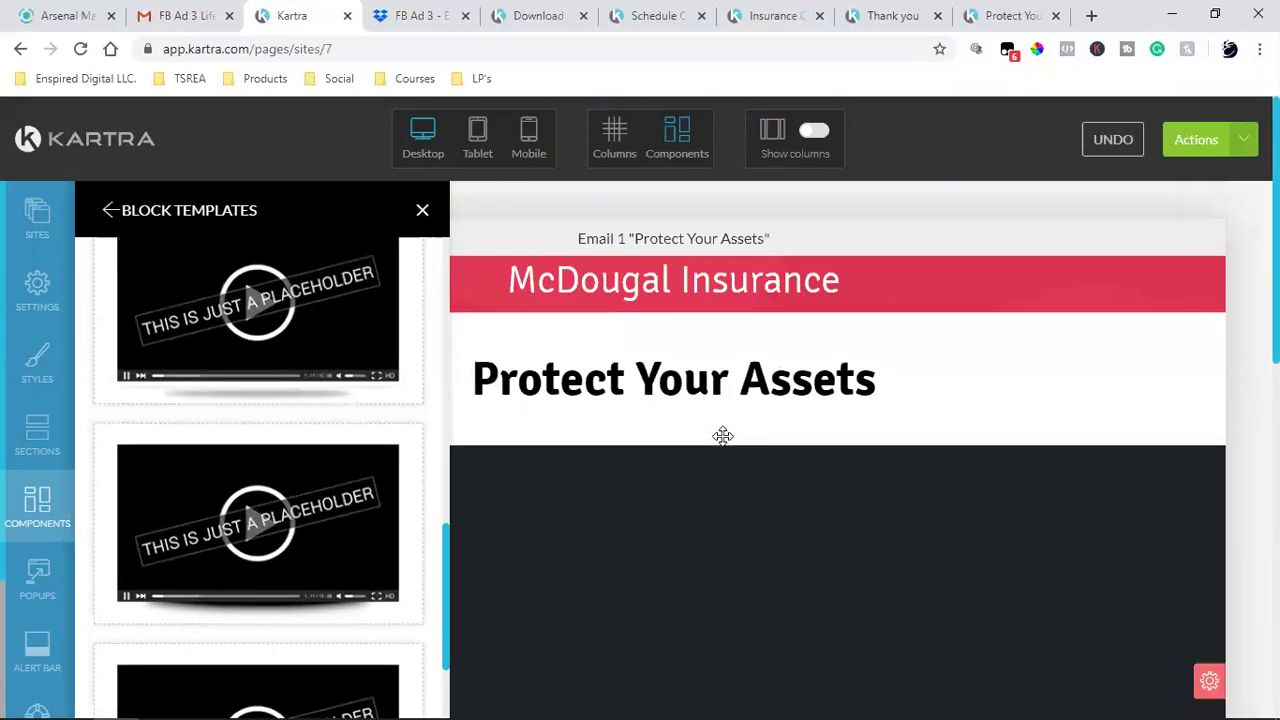
{"action": "scroll", "coordinate": [714, 470], "scroll_direction": "down", "scroll_amount": 2}
{"action": "scroll", "coordinate": [714, 474], "scroll_direction": "up", "scroll_amount": 2}
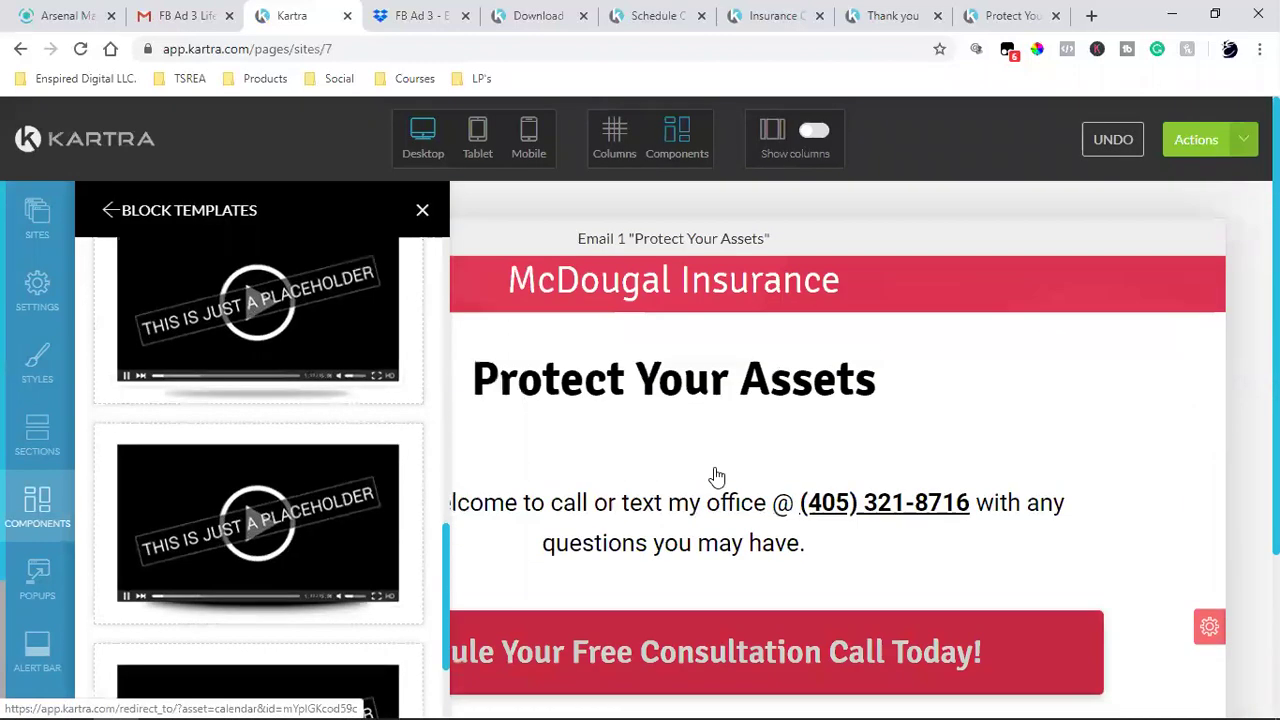
{"action": "scroll", "coordinate": [314, 552], "scroll_direction": "down", "scroll_amount": 2}
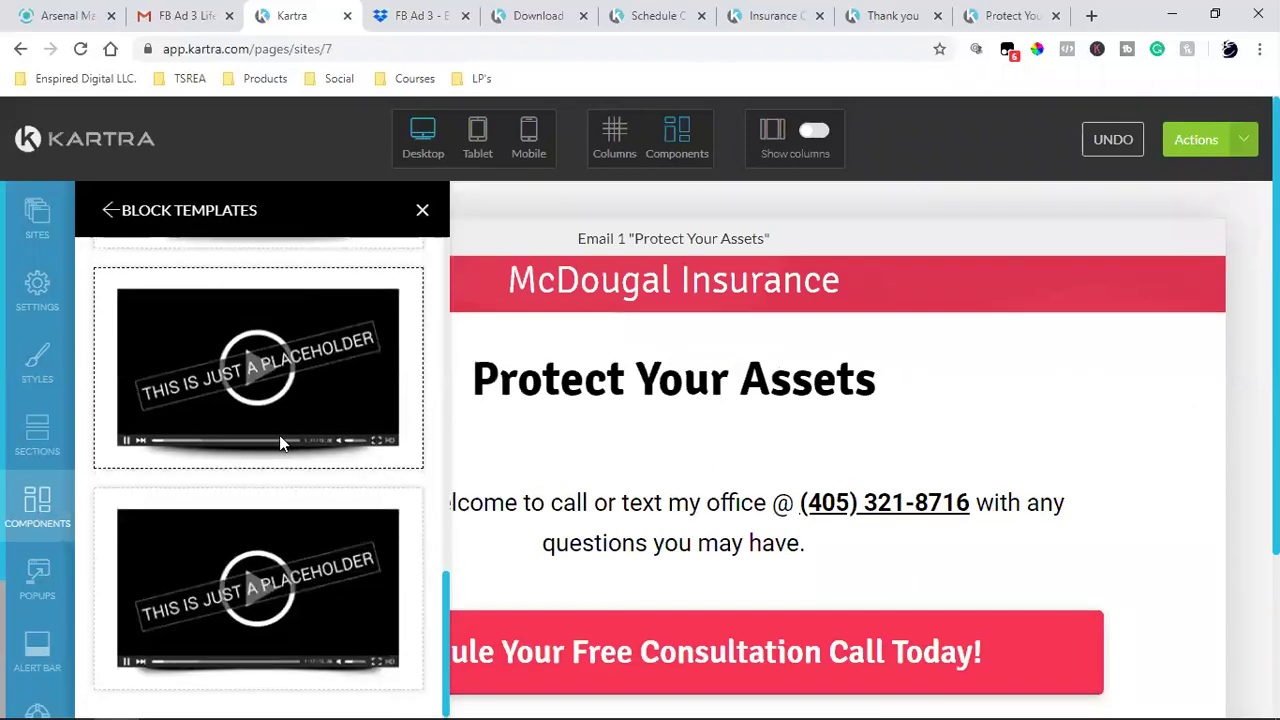
{"action": "scroll", "coordinate": [277, 409], "scroll_direction": "down", "scroll_amount": 2}
{"action": "scroll", "coordinate": [265, 515], "scroll_direction": "up", "scroll_amount": 2}
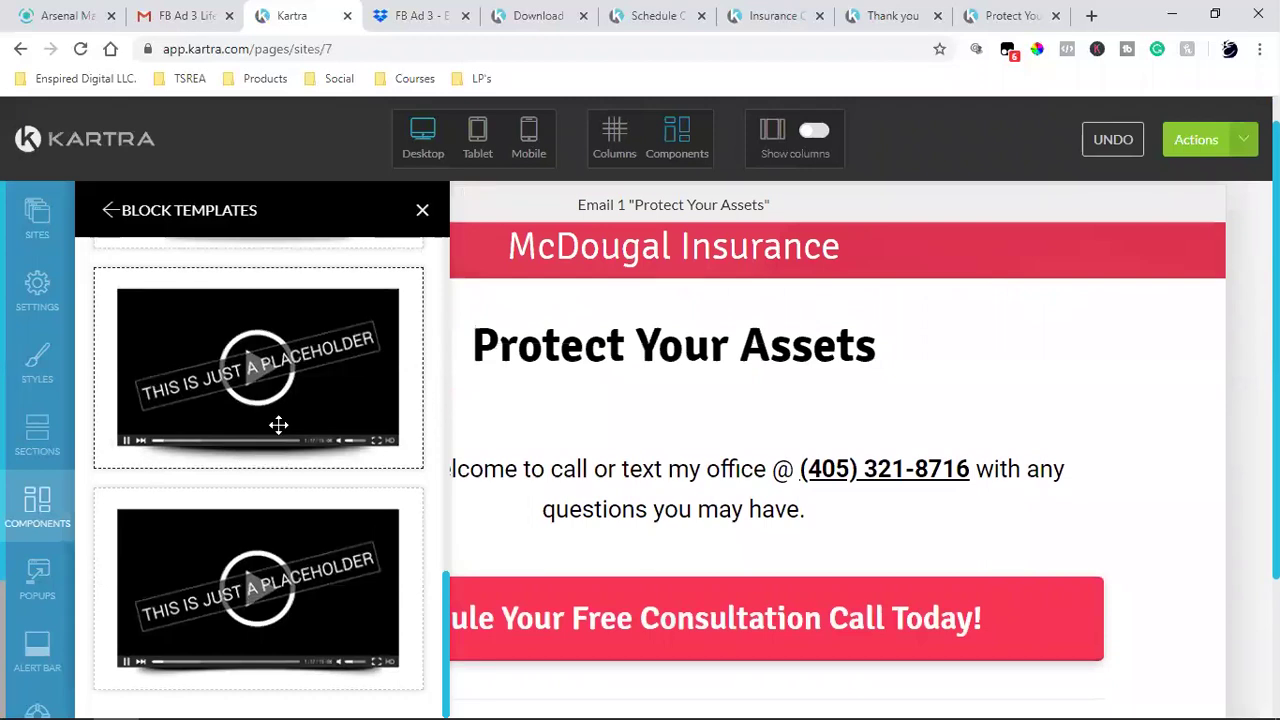
{"action": "left_click_drag", "start_coordinate": [213, 365], "coordinate": [741, 433]}
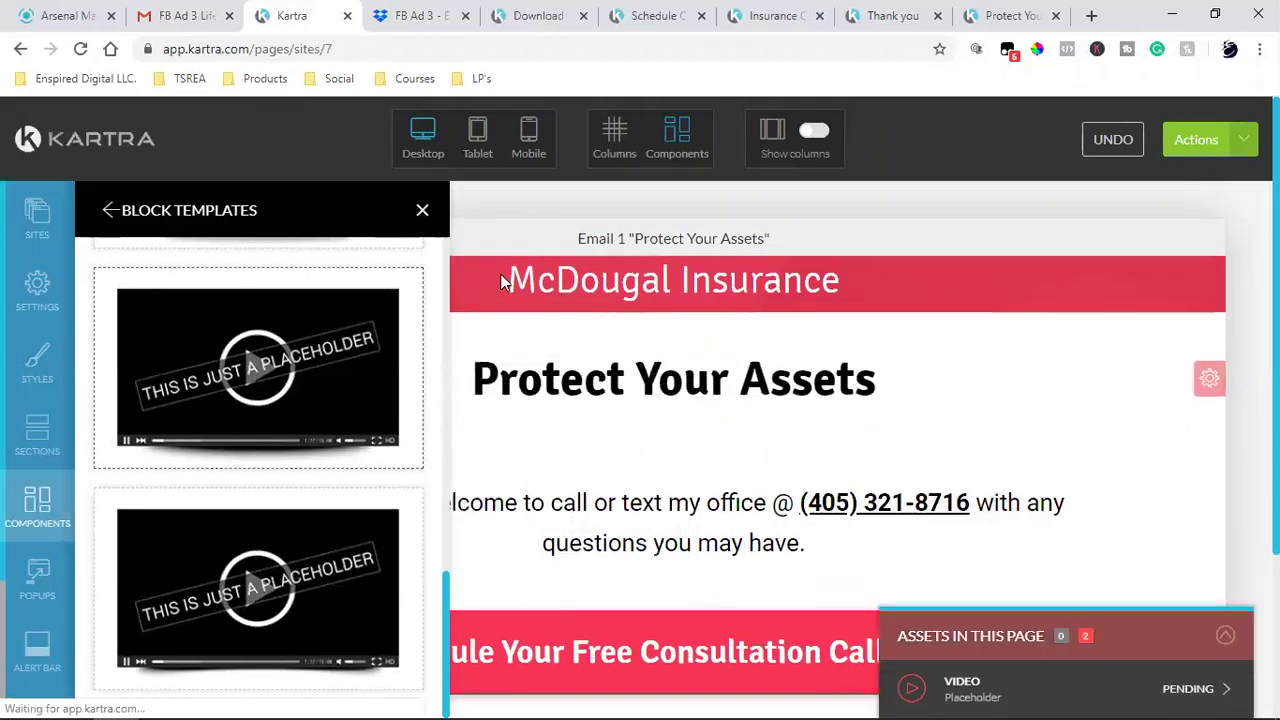
{"action": "left_click", "coordinate": [422, 214]}
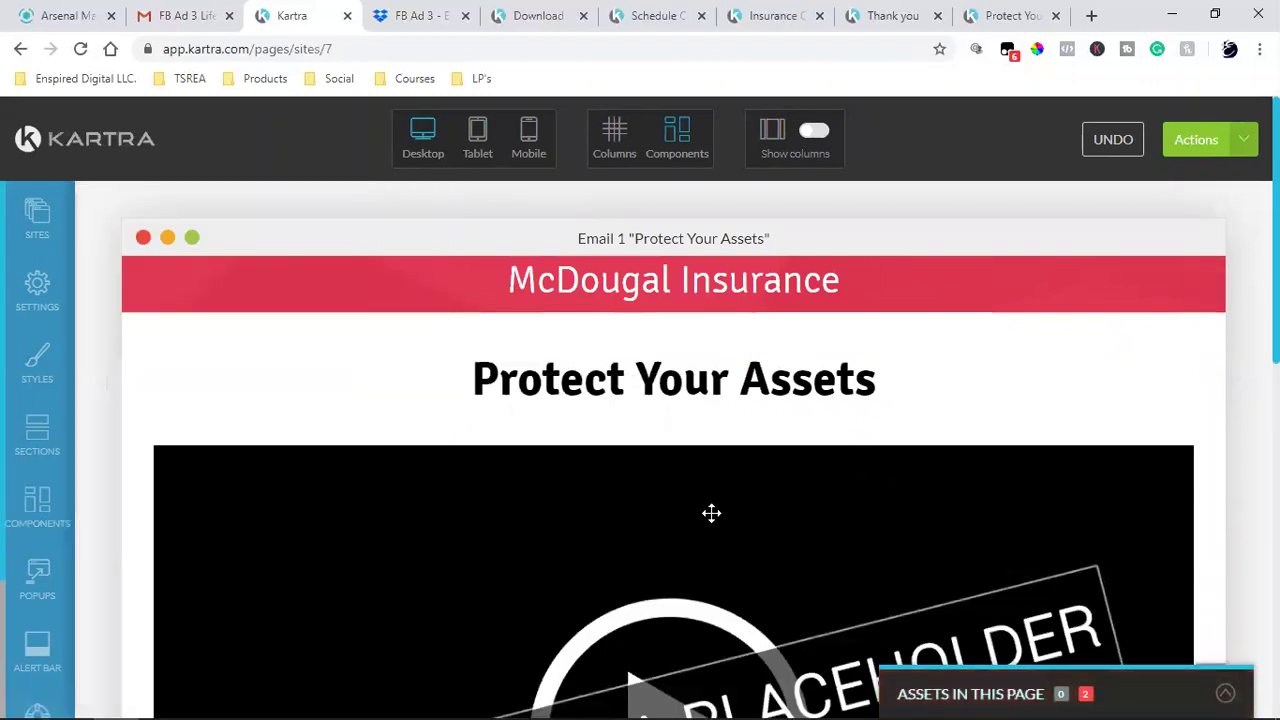
{"action": "scroll", "coordinate": [711, 511], "scroll_direction": "down", "scroll_amount": 7}
{"action": "scroll", "coordinate": [711, 514], "scroll_direction": "up", "scroll_amount": 7}
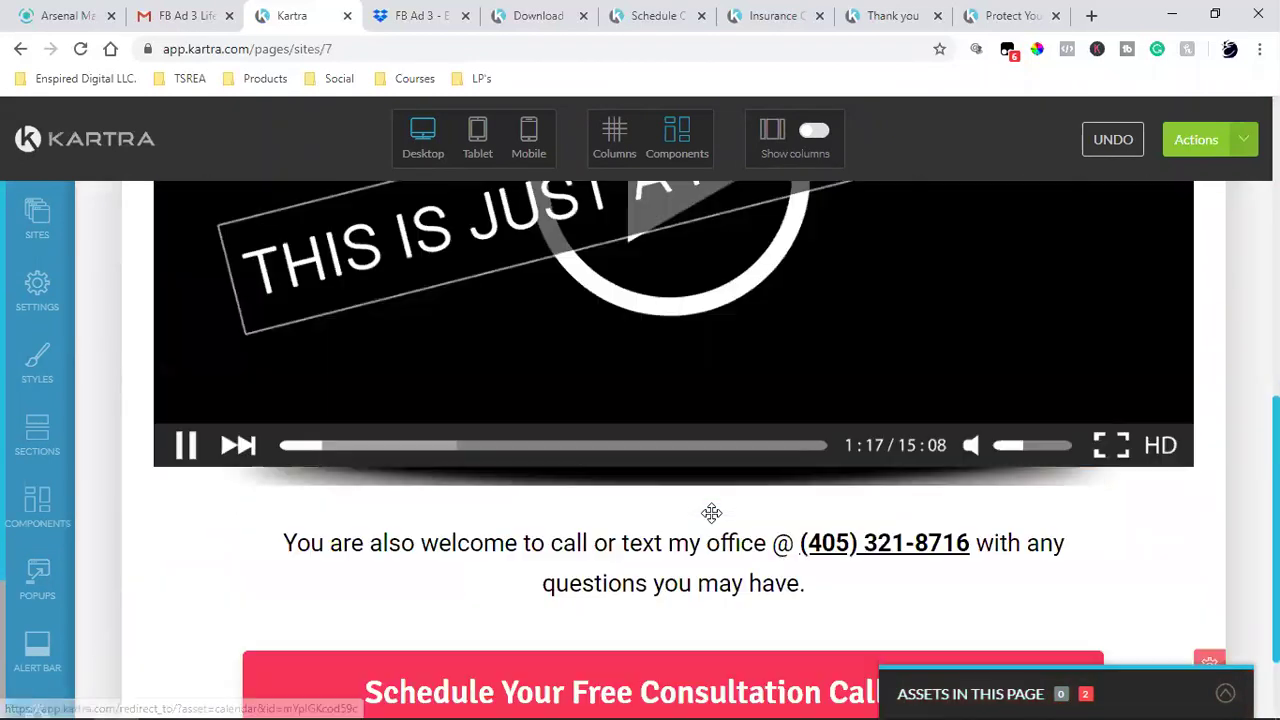
{"action": "mouse_move", "coordinate": [680, 403]}
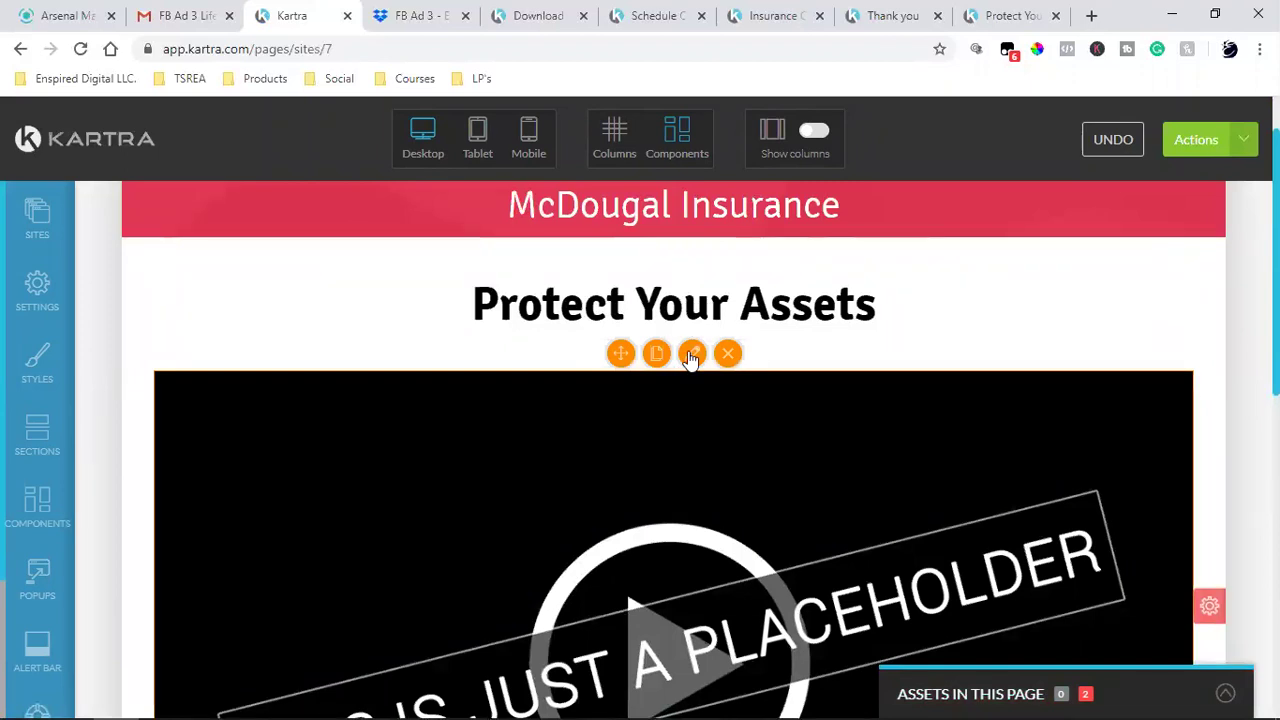
- Apply the Email 1 video from the 'FB Ad 3 Ways Email Sequence' category to the video block
{"action": "left_click", "coordinate": [691, 355]}
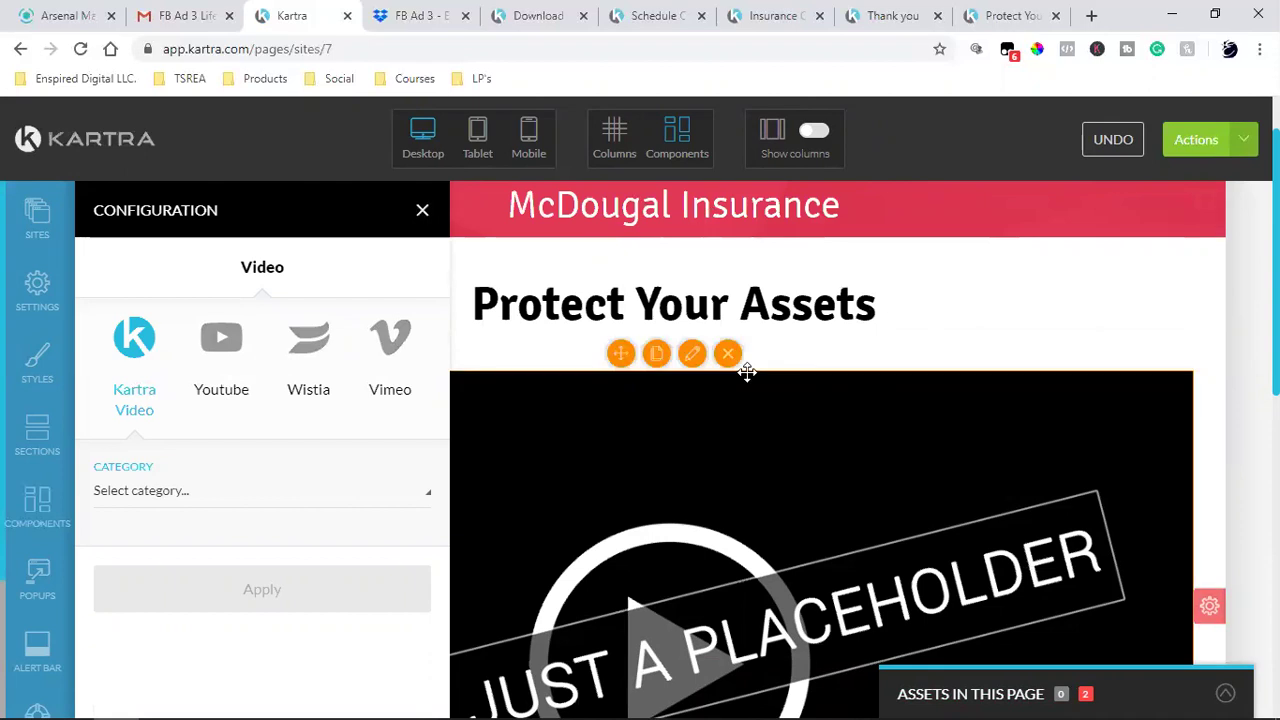
{"action": "scroll", "coordinate": [775, 400], "scroll_direction": "down", "scroll_amount": 4}
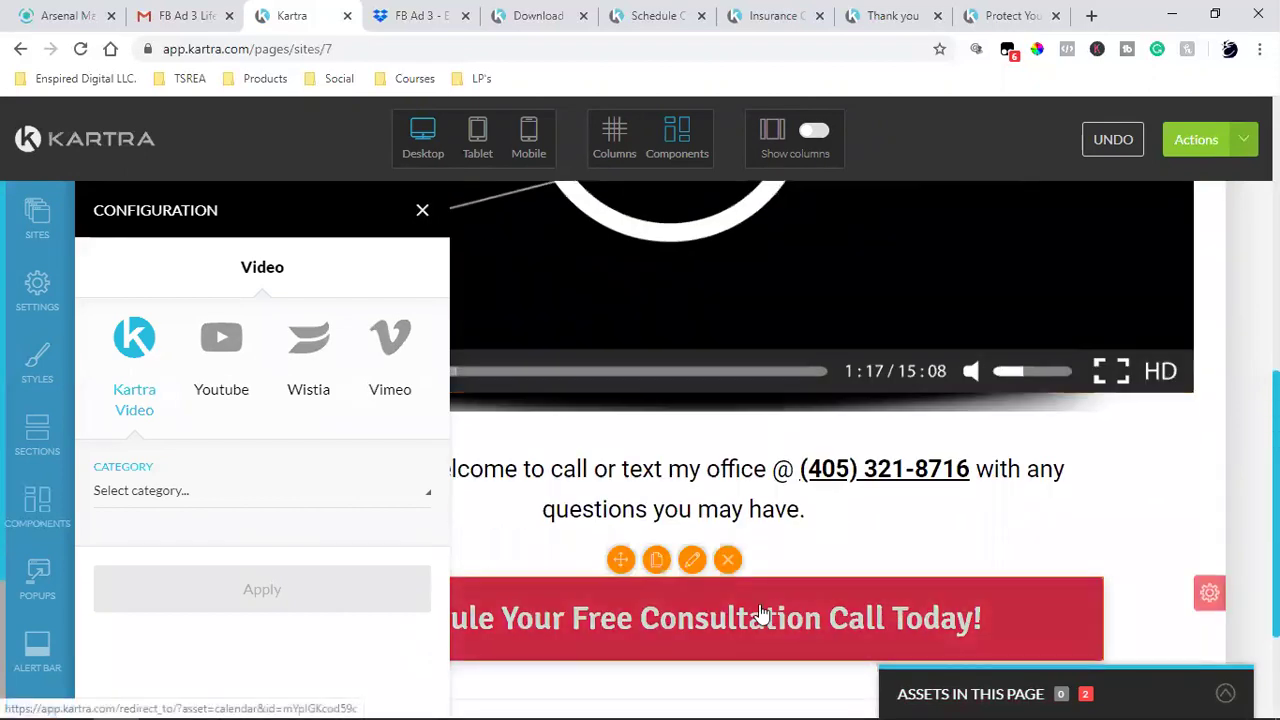
{"action": "scroll", "coordinate": [762, 612], "scroll_direction": "up", "scroll_amount": 4}
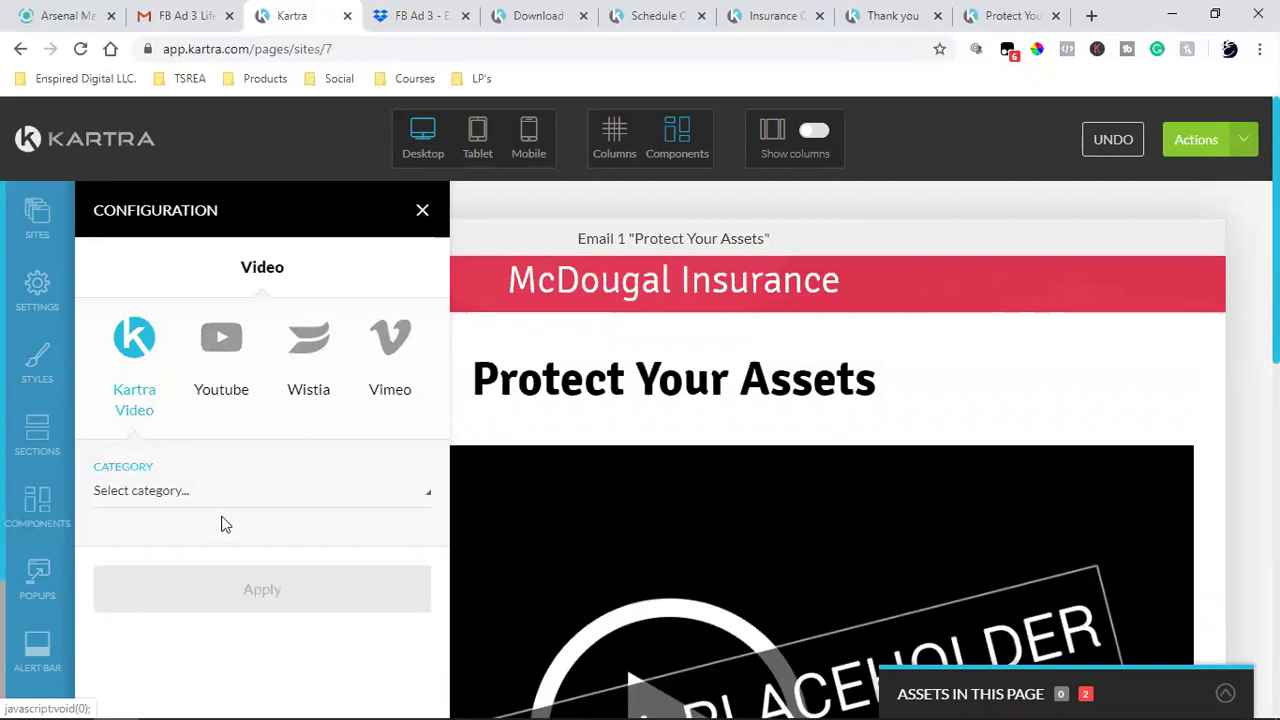
{"action": "left_click", "coordinate": [194, 496]}
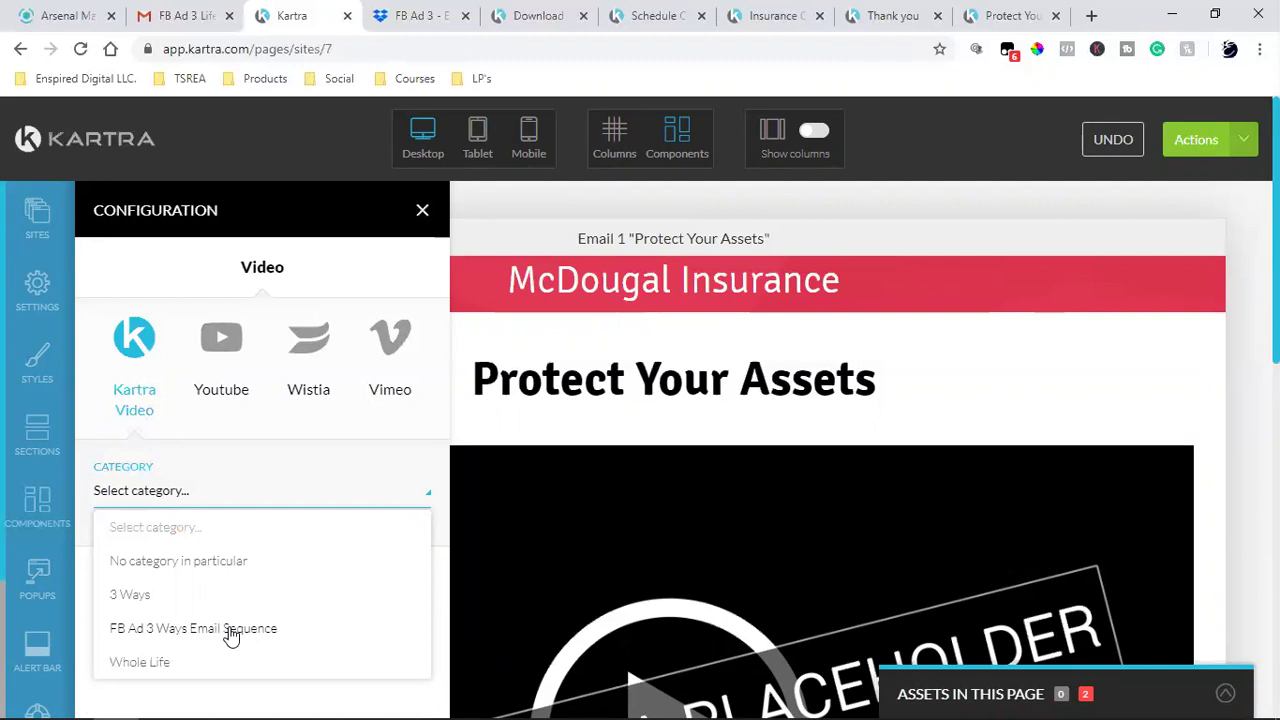
{"action": "left_click", "coordinate": [230, 630]}
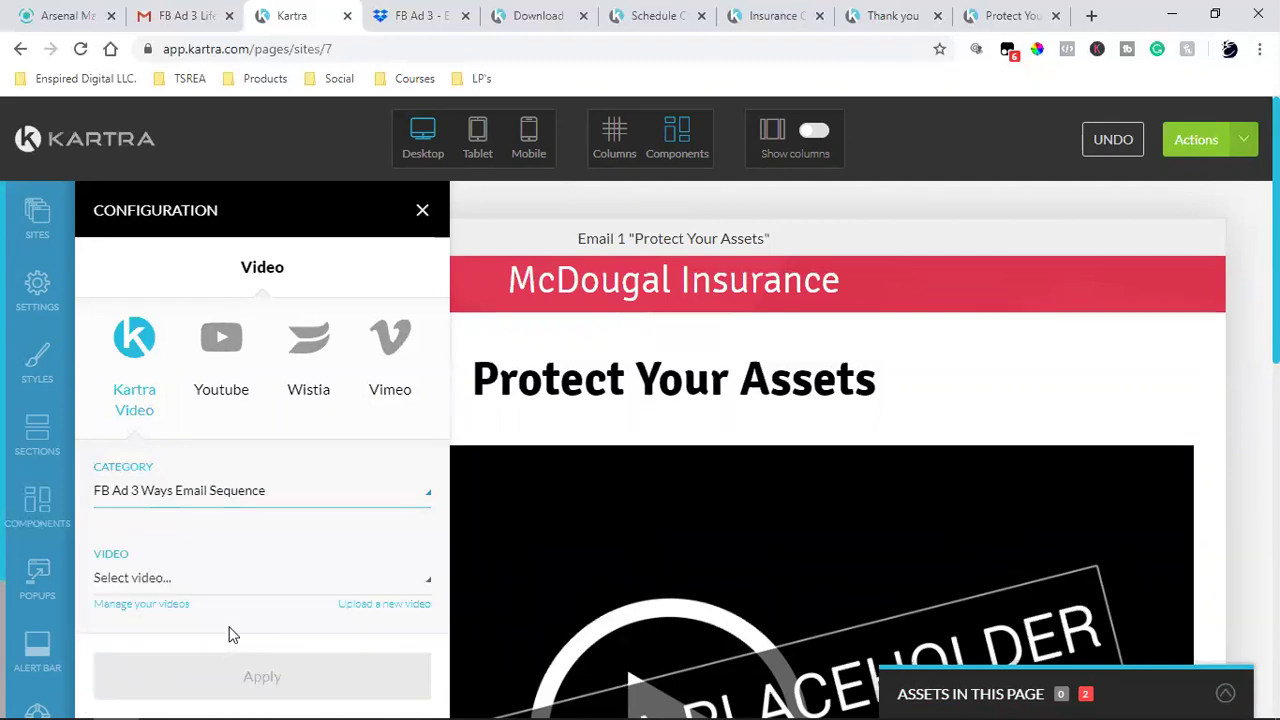
{"action": "left_click", "coordinate": [150, 588]}
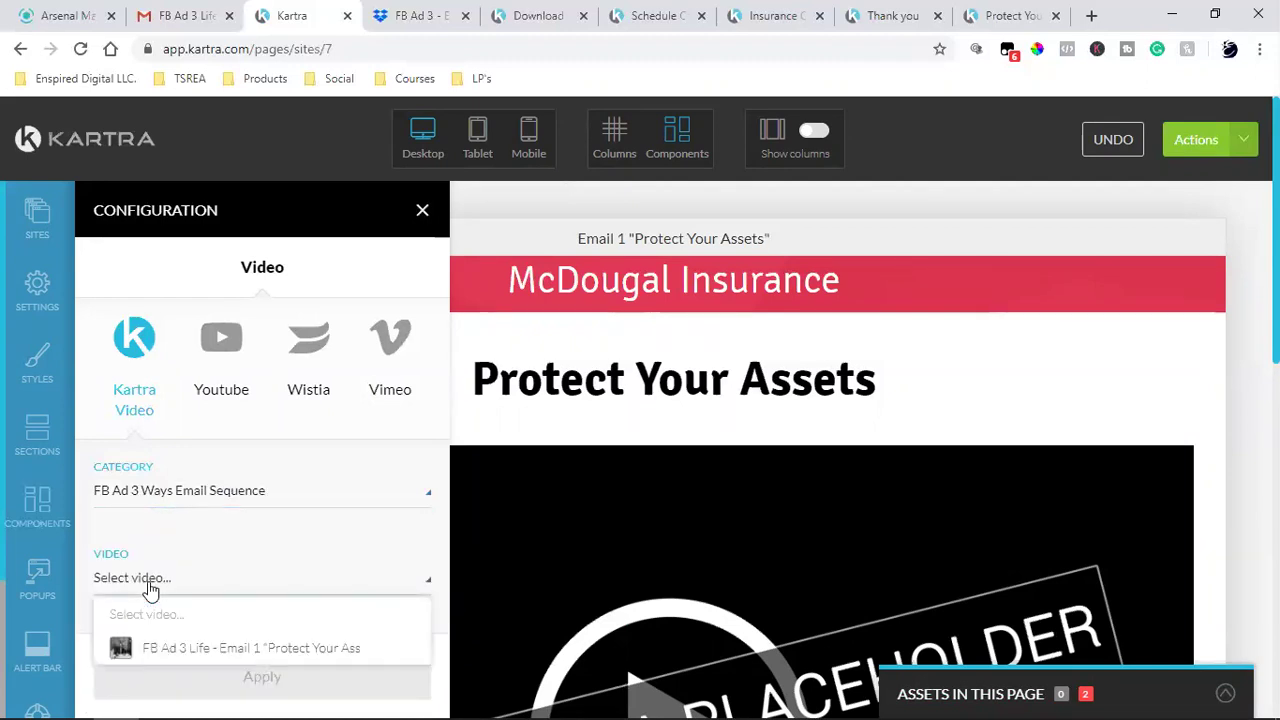
{"action": "left_click", "coordinate": [233, 648]}
{"action": "scroll", "coordinate": [270, 530], "scroll_direction": "down", "scroll_amount": 2}
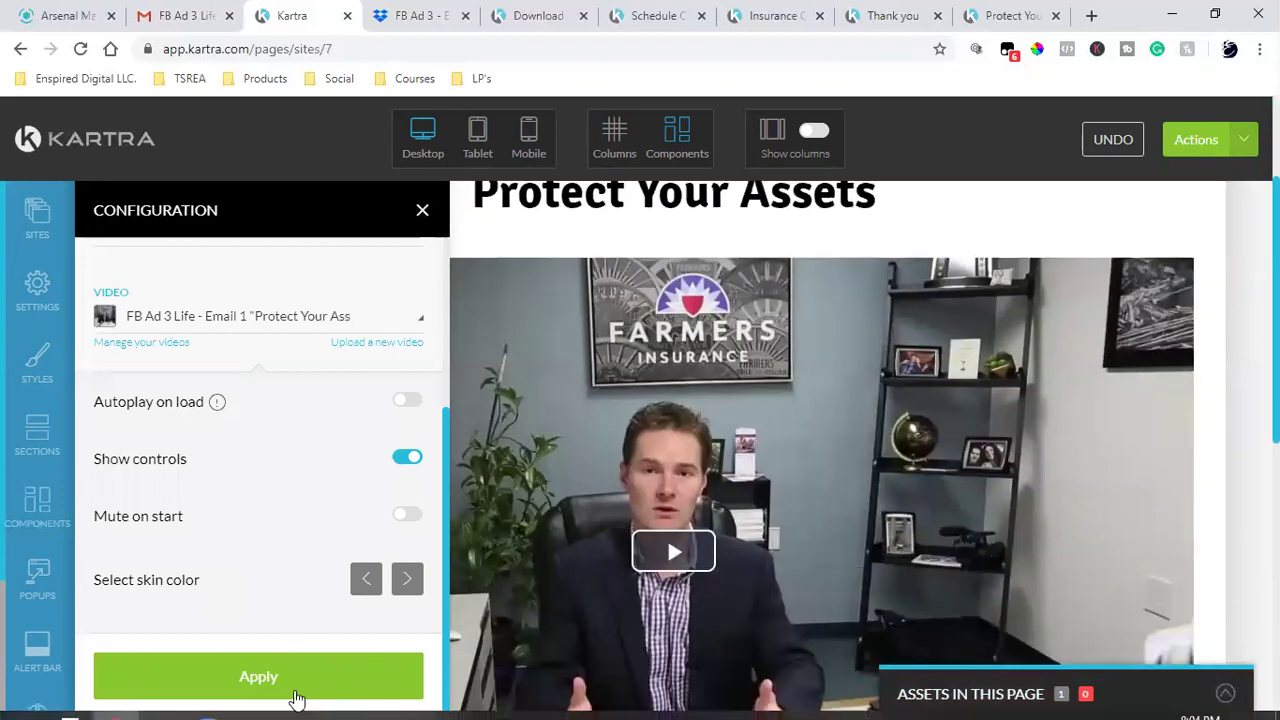
{"action": "left_click", "coordinate": [290, 688]}
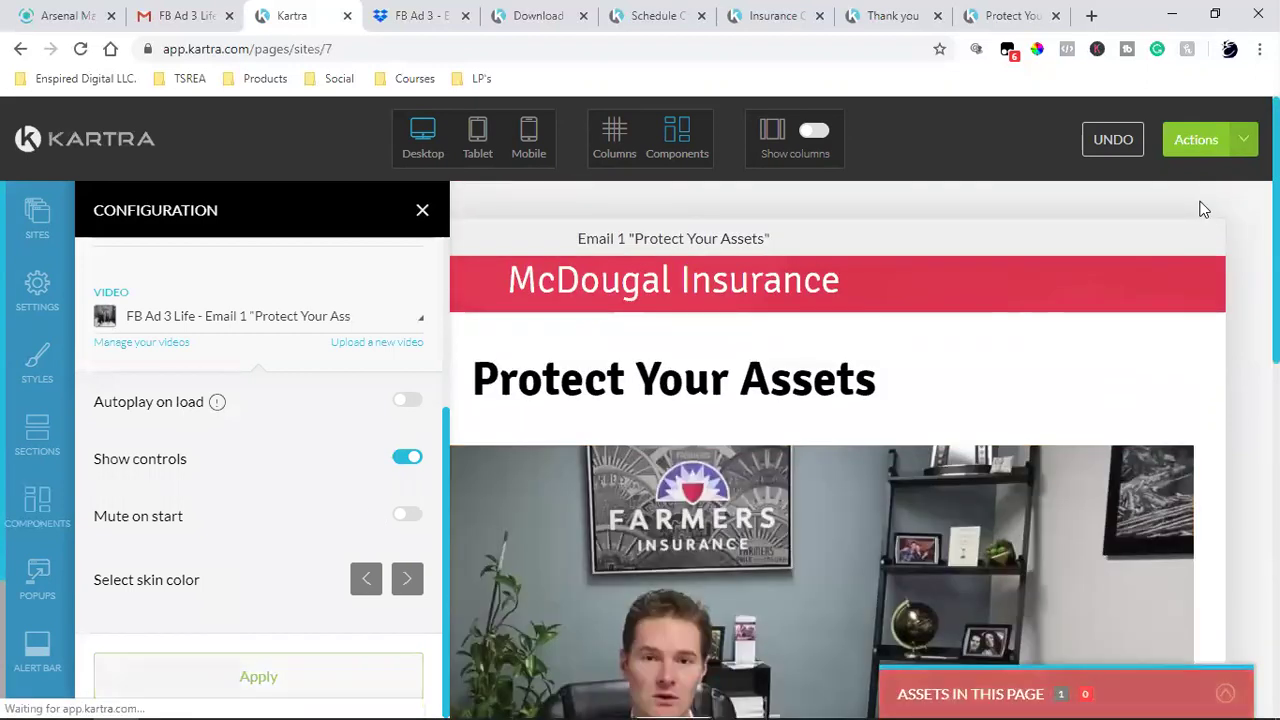
{"action": "left_click", "coordinate": [1200, 140]}
- Save the page progress, then start Publish live and close the publish dialog
{"action": "left_click", "coordinate": [1174, 222]}
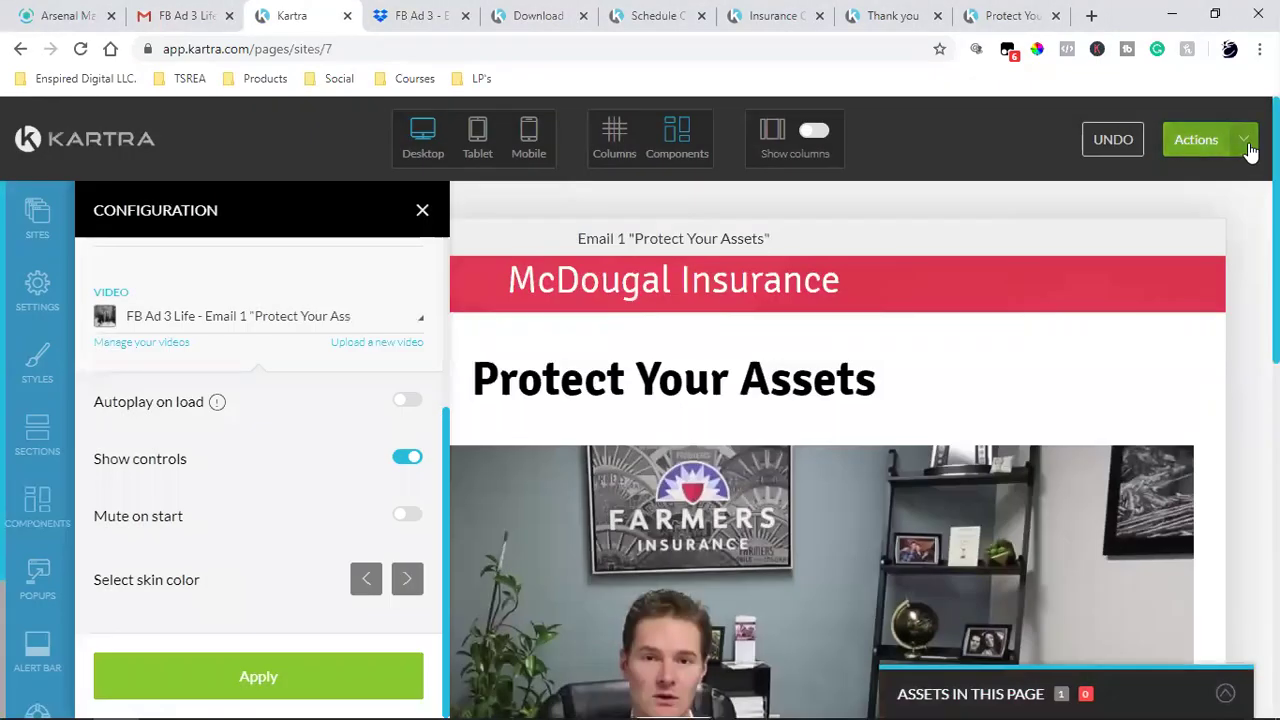
{"action": "left_click", "coordinate": [1248, 148]}
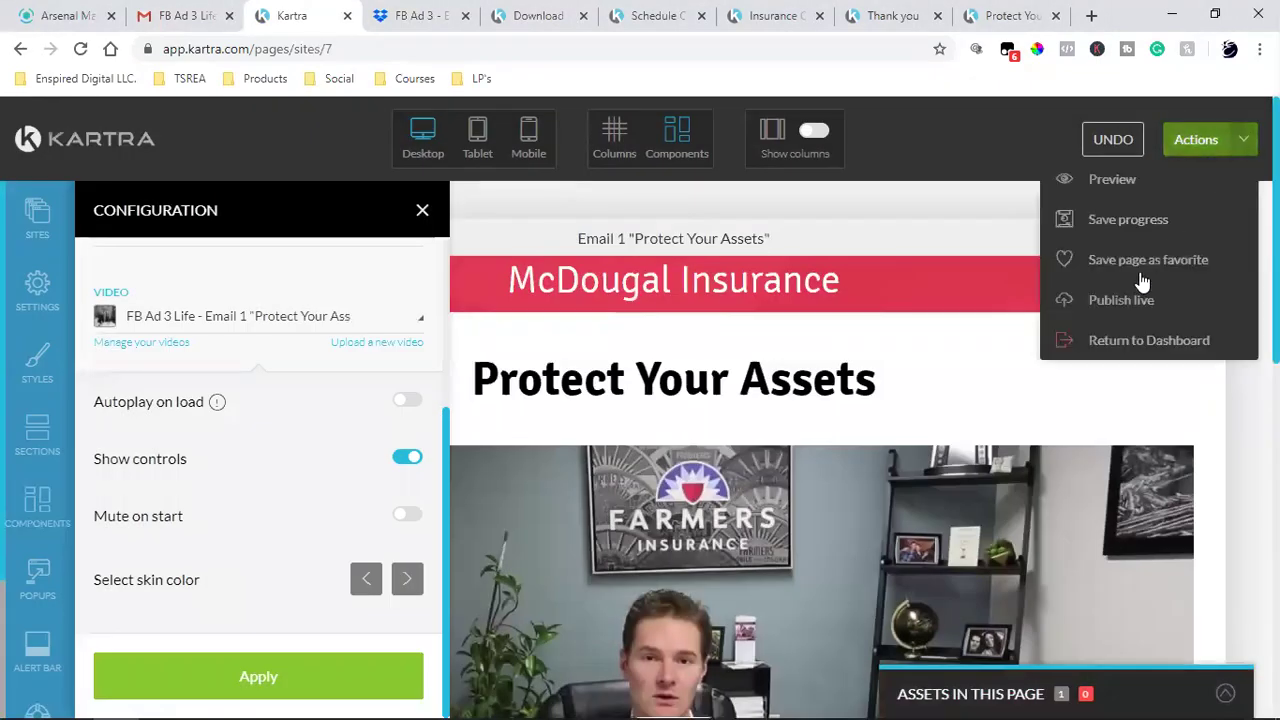
{"action": "left_click", "coordinate": [1081, 312]}
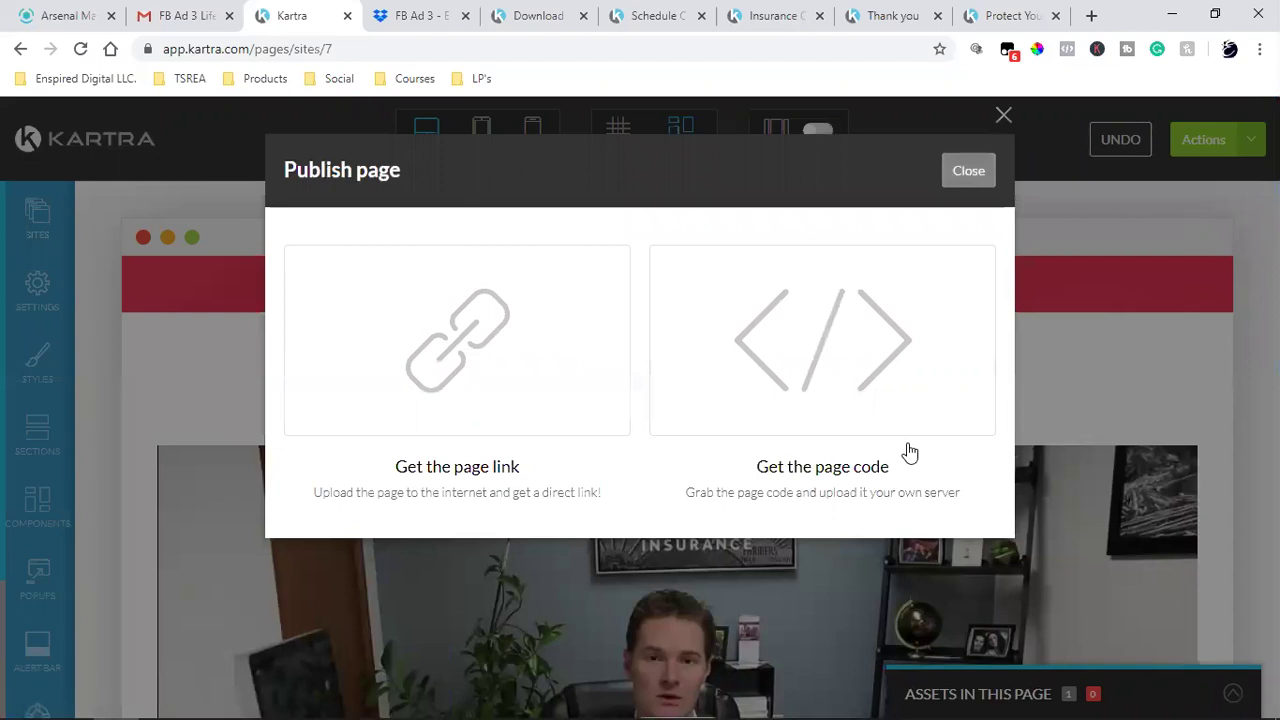
{"action": "left_click", "coordinate": [968, 172]}
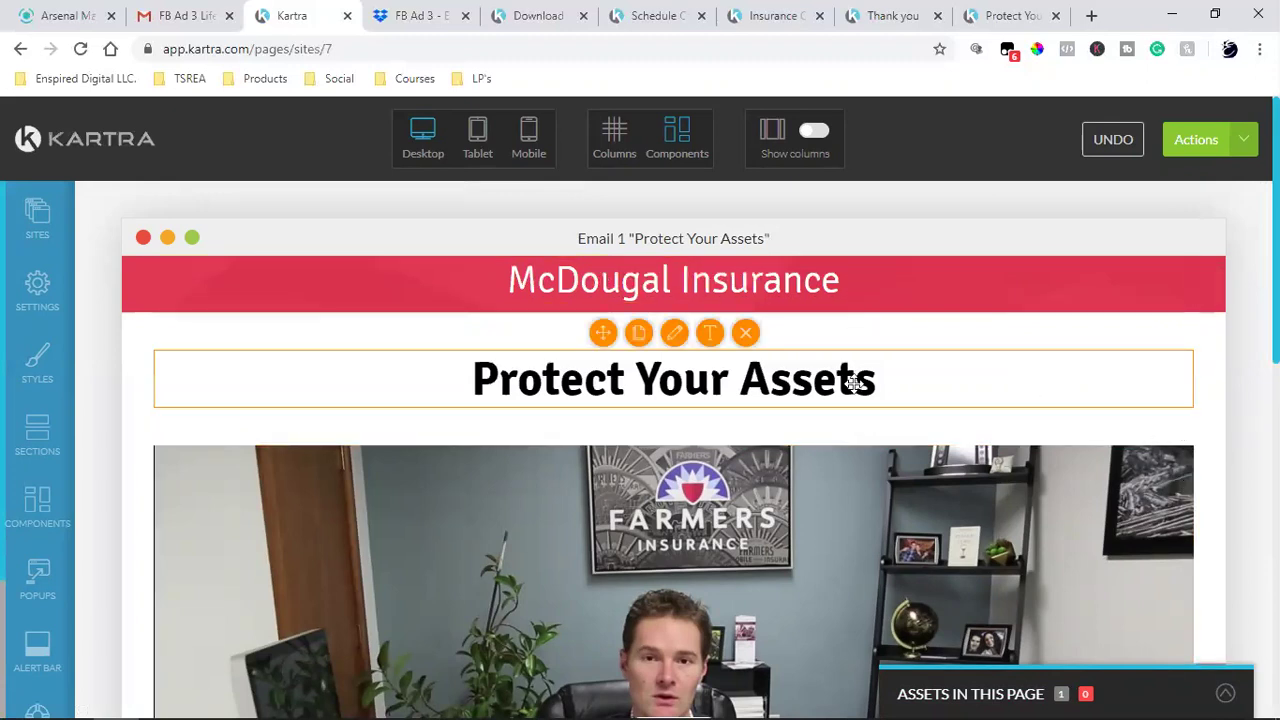
{"action": "scroll", "coordinate": [920, 289], "scroll_direction": "down", "scroll_amount": 5}
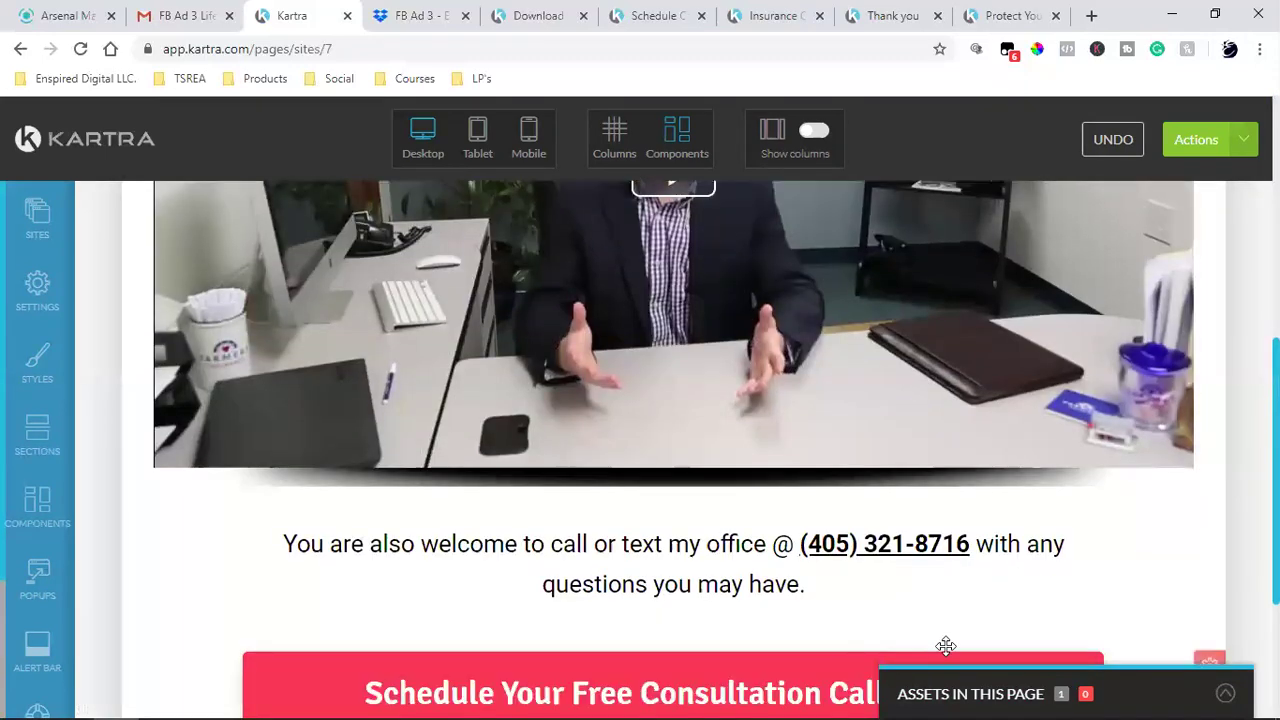
{"action": "scroll", "coordinate": [960, 560], "scroll_direction": "down", "scroll_amount": 3}
{"action": "scroll", "coordinate": [1134, 486], "scroll_direction": "up", "scroll_amount": 10}
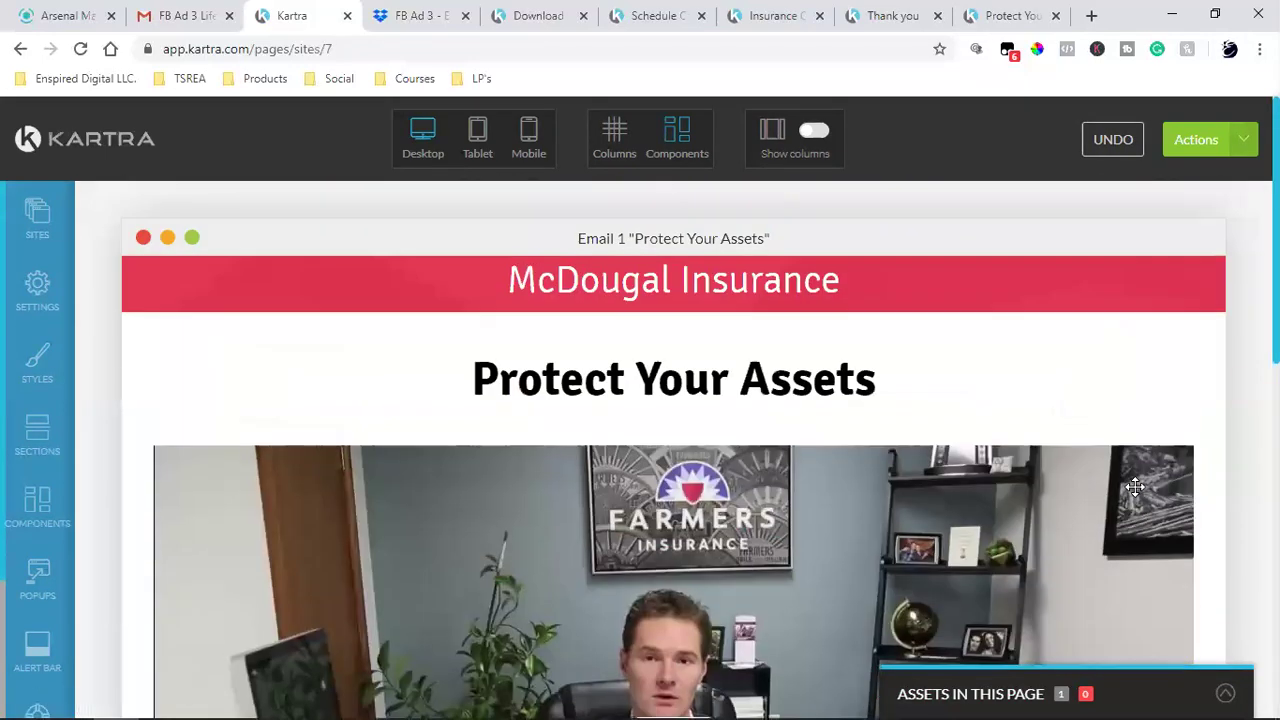
{"action": "scroll", "coordinate": [1134, 486], "scroll_direction": "down", "scroll_amount": 4}
{"action": "scroll", "coordinate": [1028, 480], "scroll_direction": "up", "scroll_amount": 2}
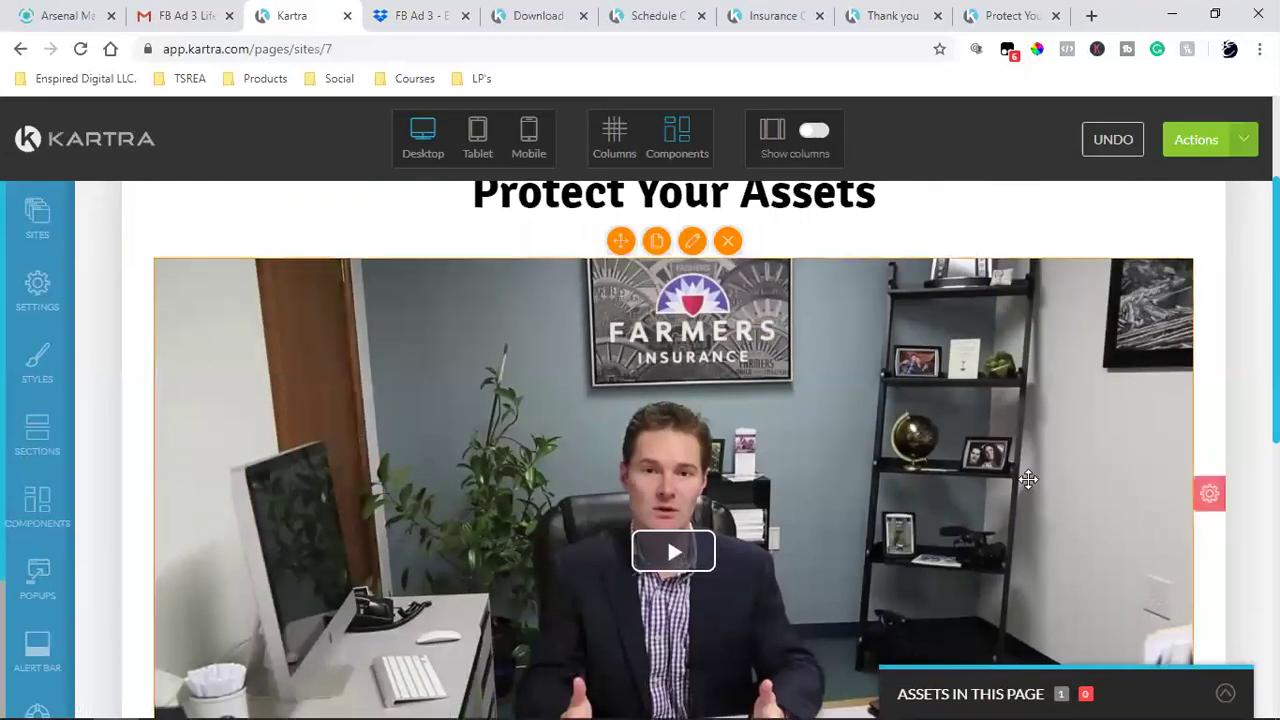
{"action": "scroll", "coordinate": [1028, 480], "scroll_direction": "up", "scroll_amount": 2}
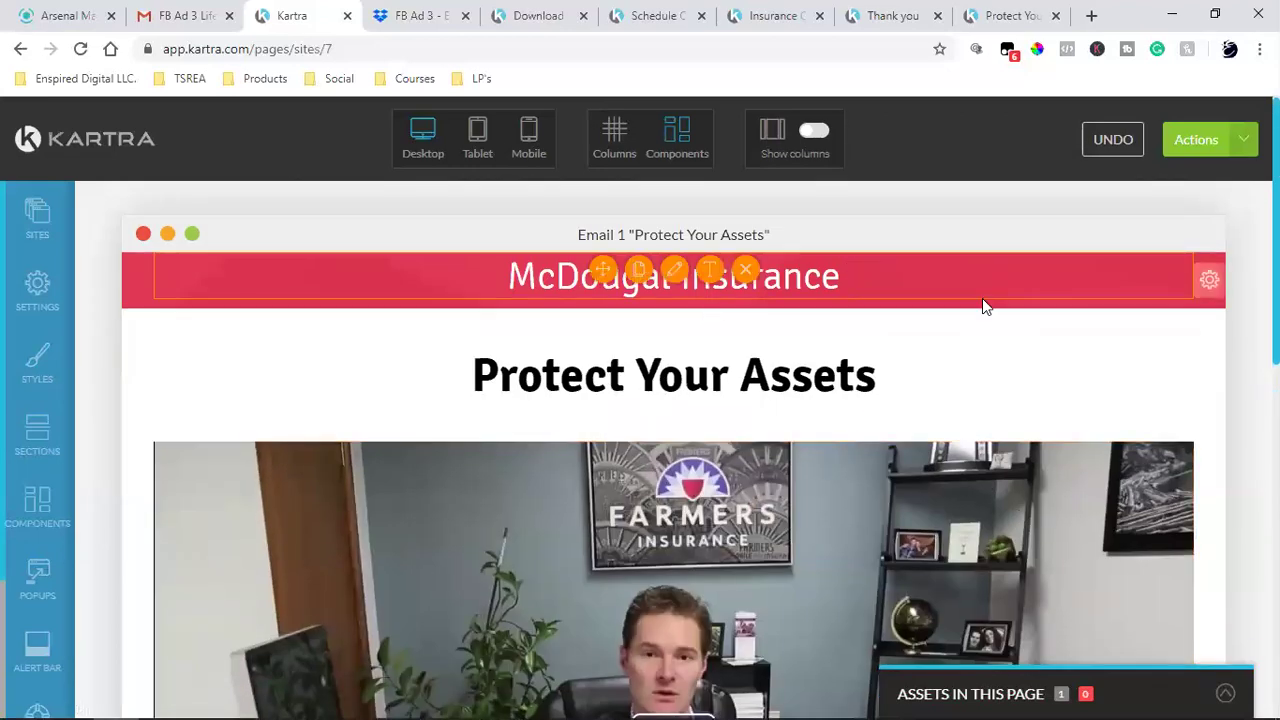
{"action": "scroll", "coordinate": [982, 305], "scroll_direction": "down", "scroll_amount": 10}
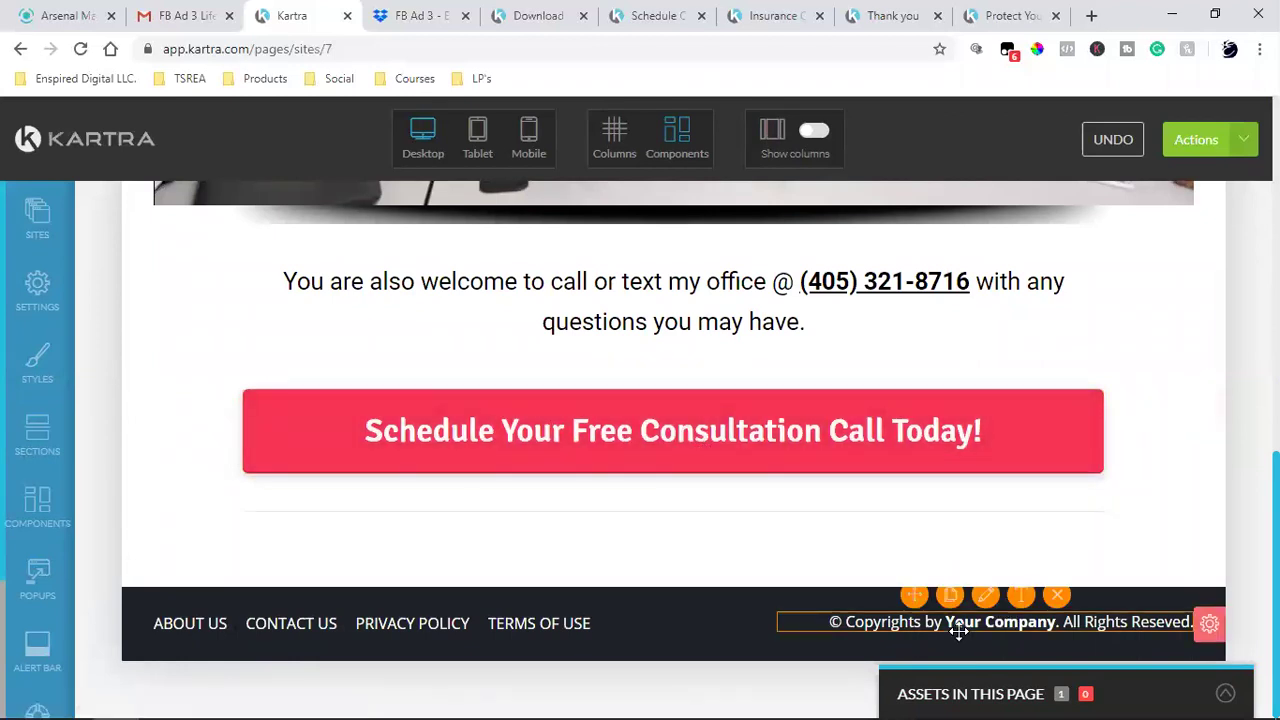
{"action": "scroll", "coordinate": [958, 630], "scroll_direction": "up", "scroll_amount": 10}
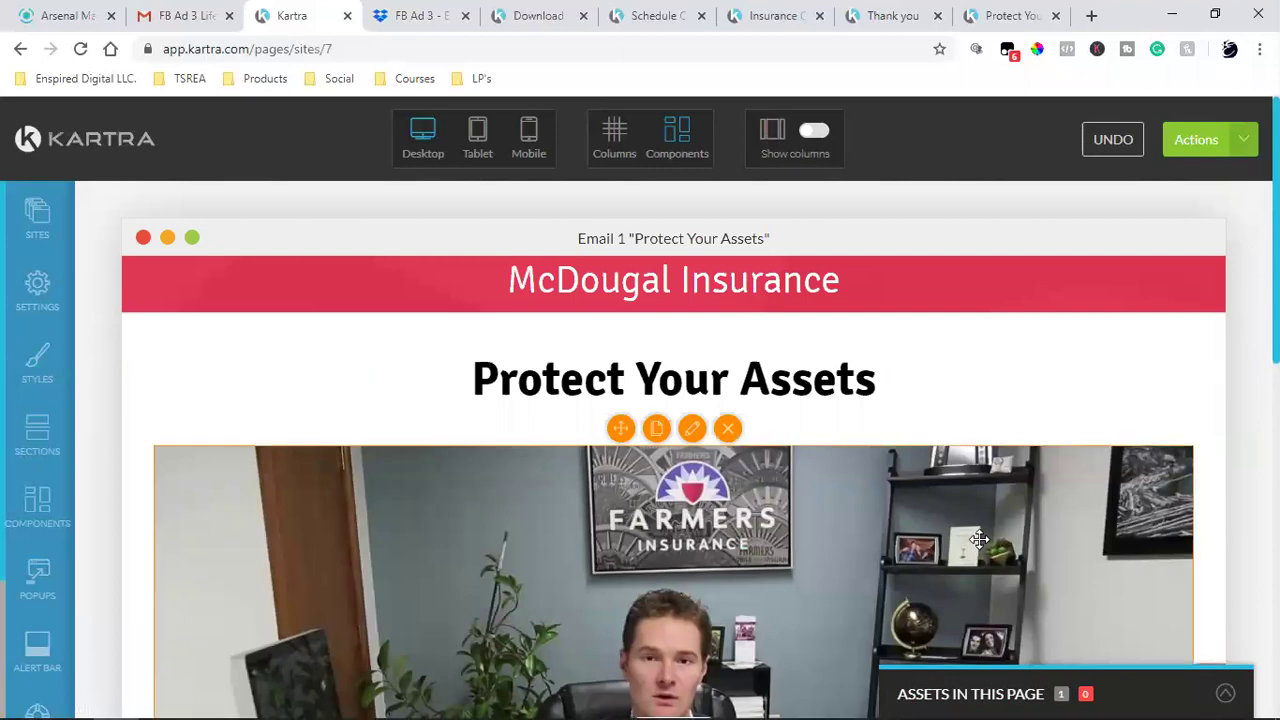
{"action": "scroll", "coordinate": [979, 539], "scroll_direction": "down", "scroll_amount": 6}
{"action": "scroll", "coordinate": [638, 260], "scroll_direction": "up", "scroll_amount": 6}
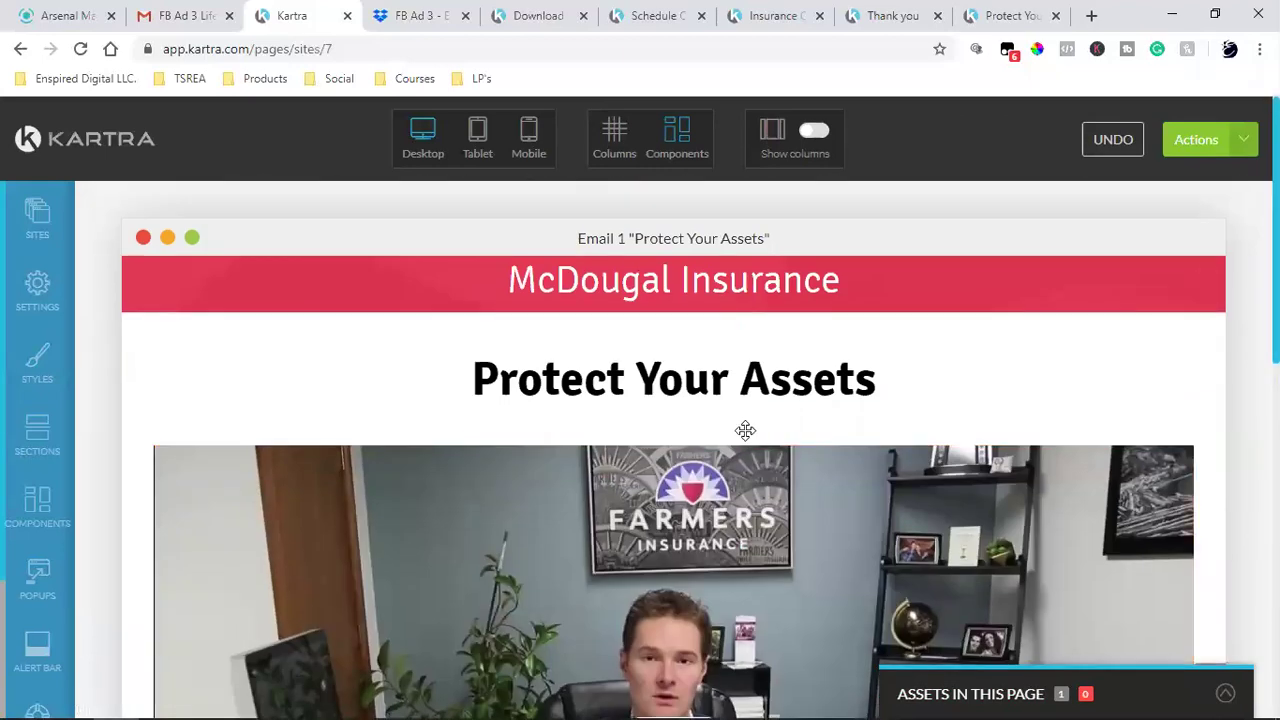
{"action": "scroll", "coordinate": [745, 430], "scroll_direction": "down", "scroll_amount": 6}
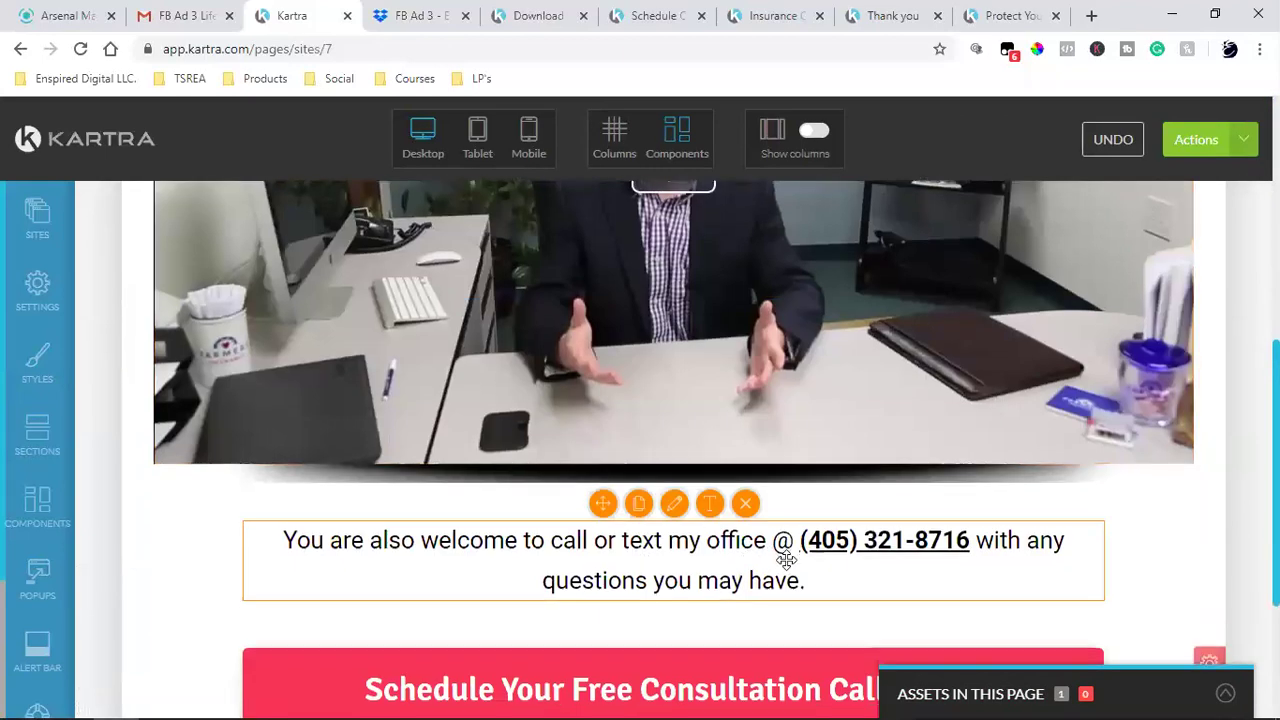
{"action": "scroll", "coordinate": [786, 560], "scroll_direction": "down", "scroll_amount": 3}
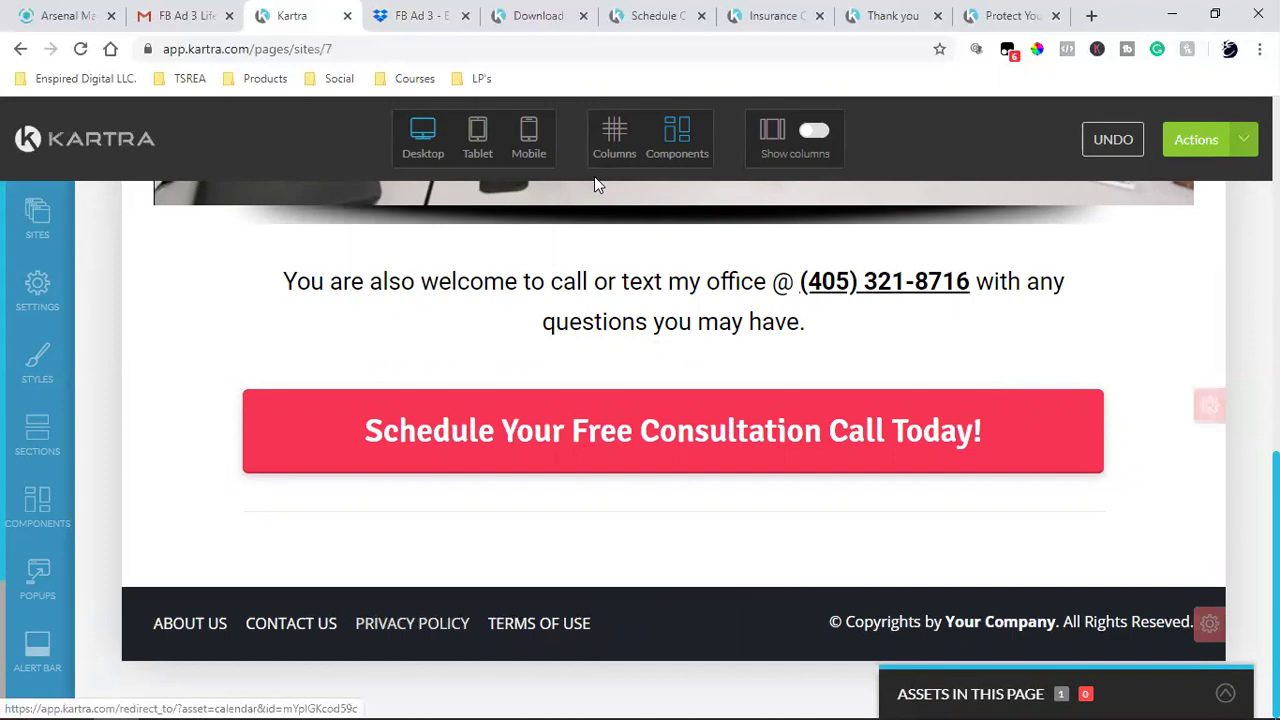
- In a new tab, load Google and search for 'farmers insurance'
{"action": "left_click", "coordinate": [1092, 16]}
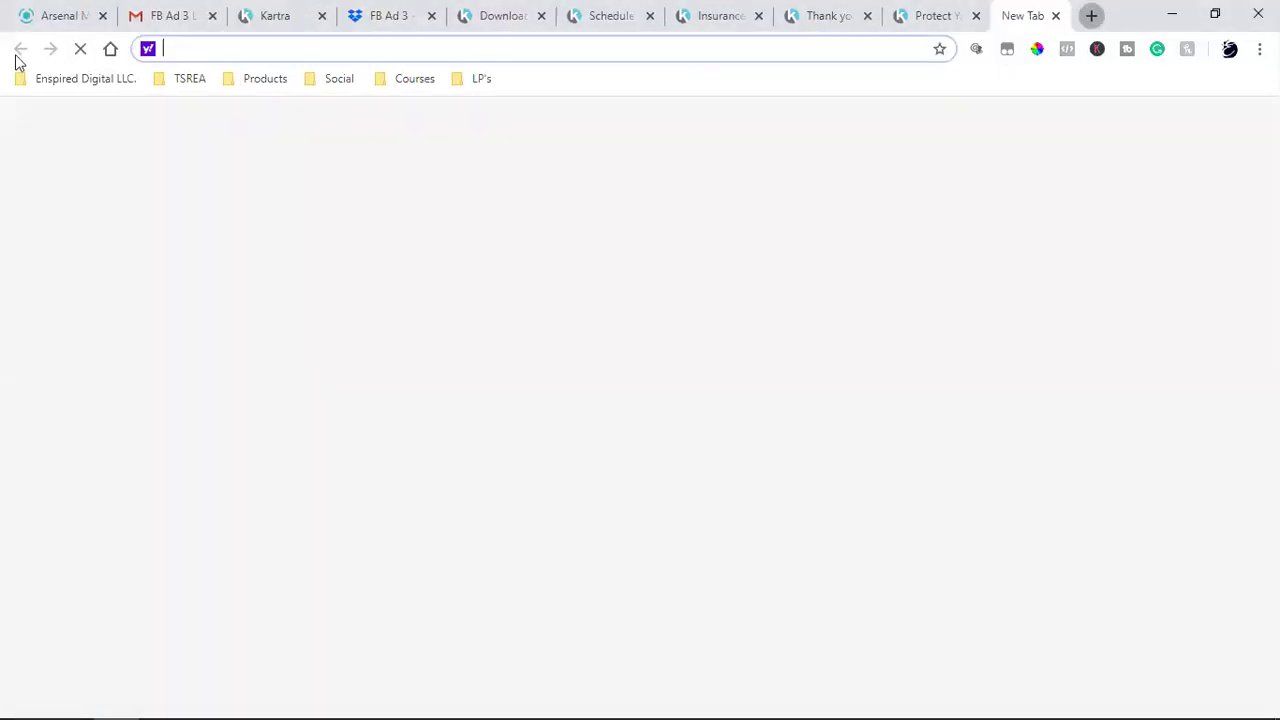
{"action": "left_click", "coordinate": [110, 49]}
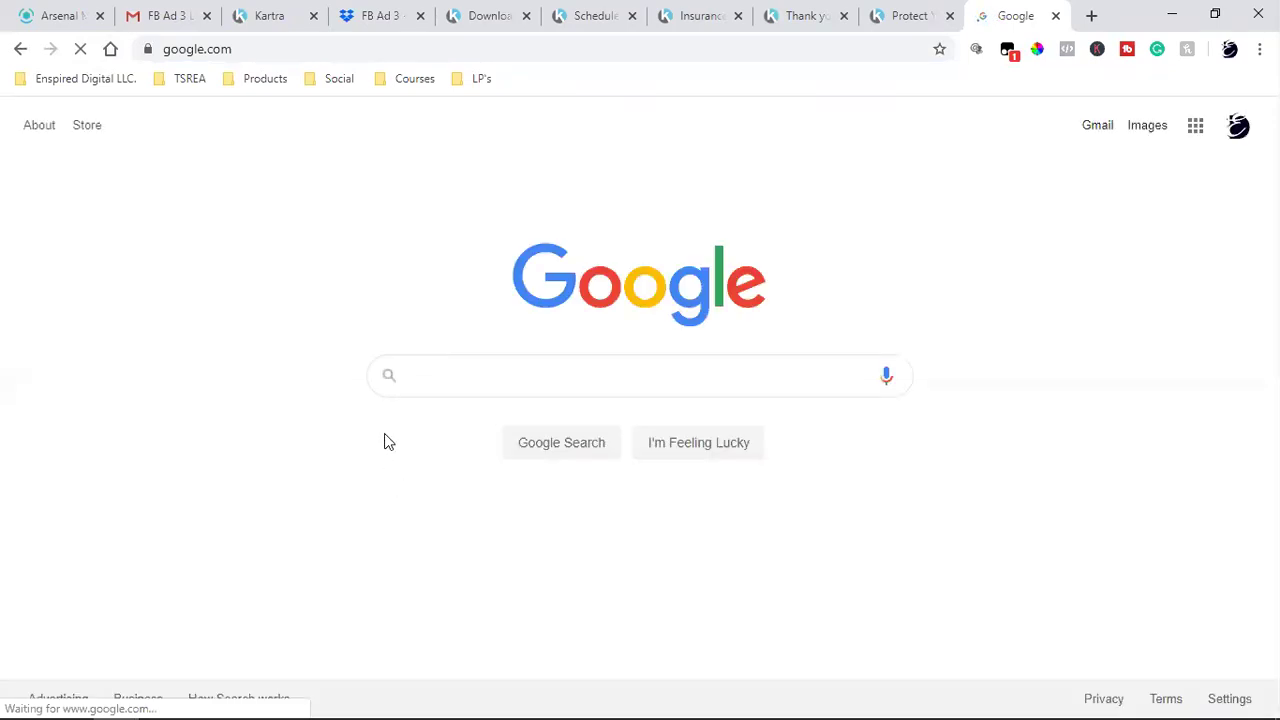
{"action": "type", "text": "farmers"}
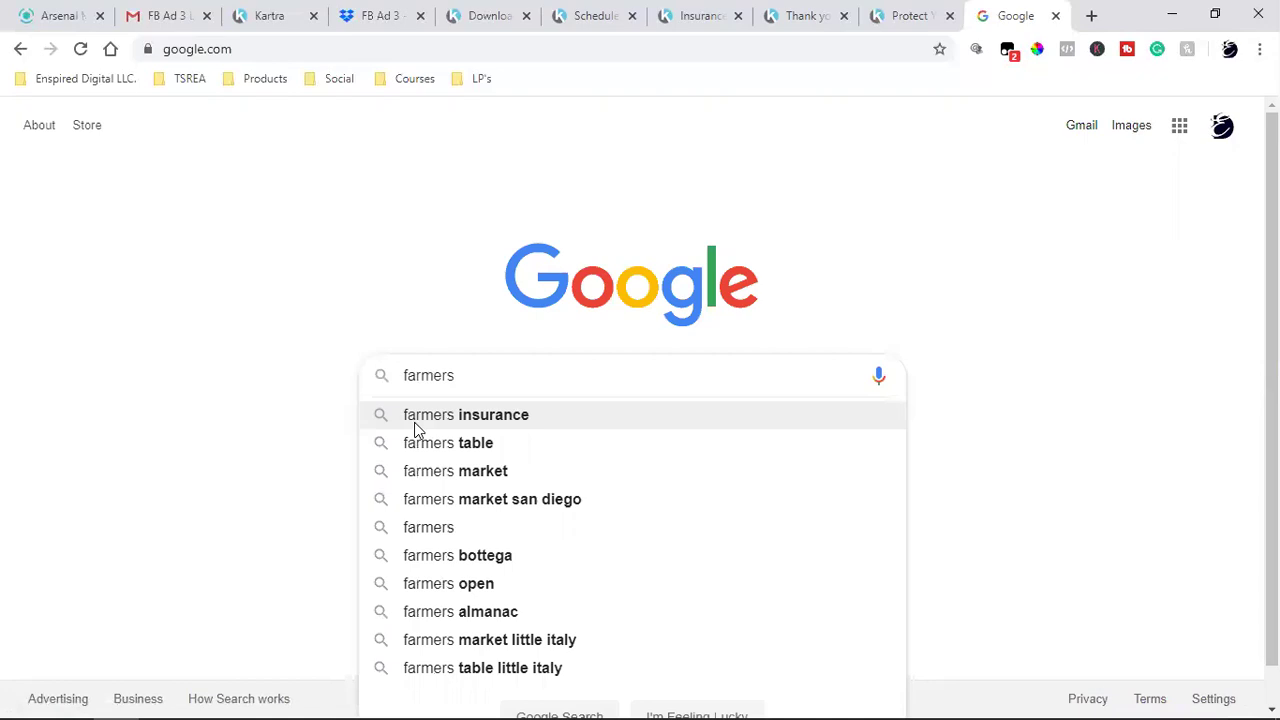
{"action": "left_click", "coordinate": [417, 426]}
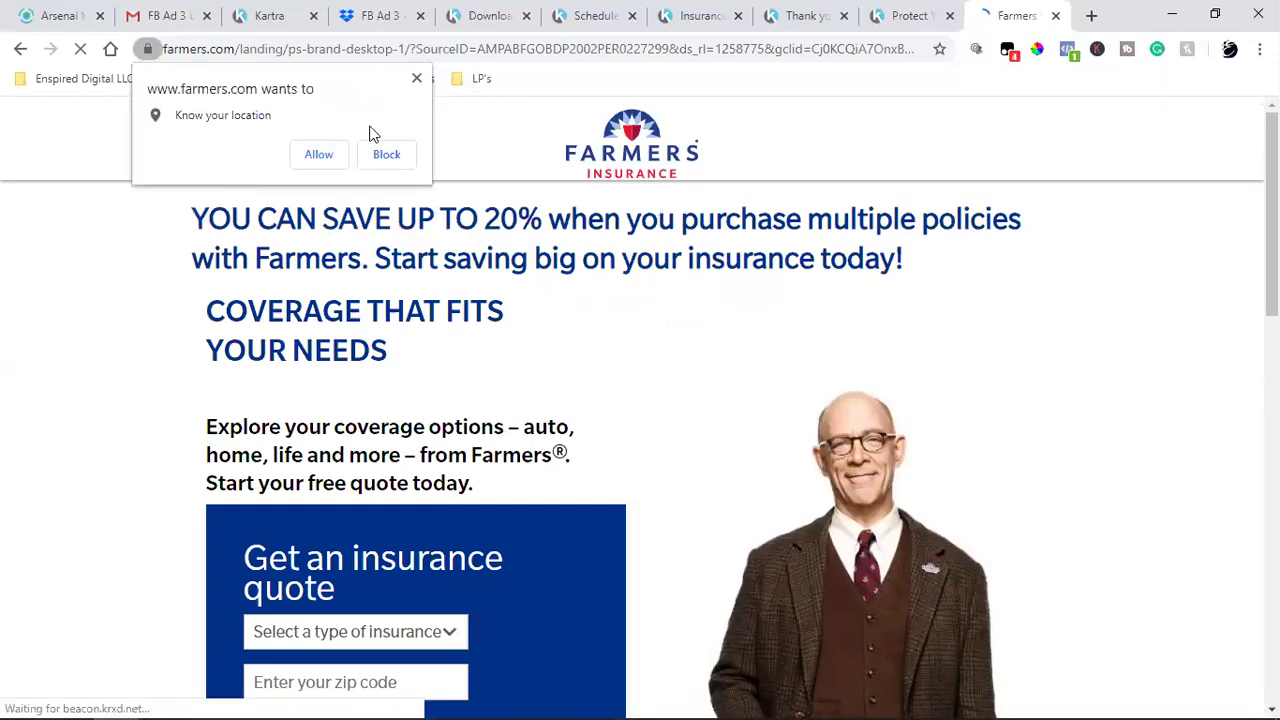
- Block the location prompt and open the Farmers Privacy Policy page from the footer
{"action": "left_click", "coordinate": [376, 158]}
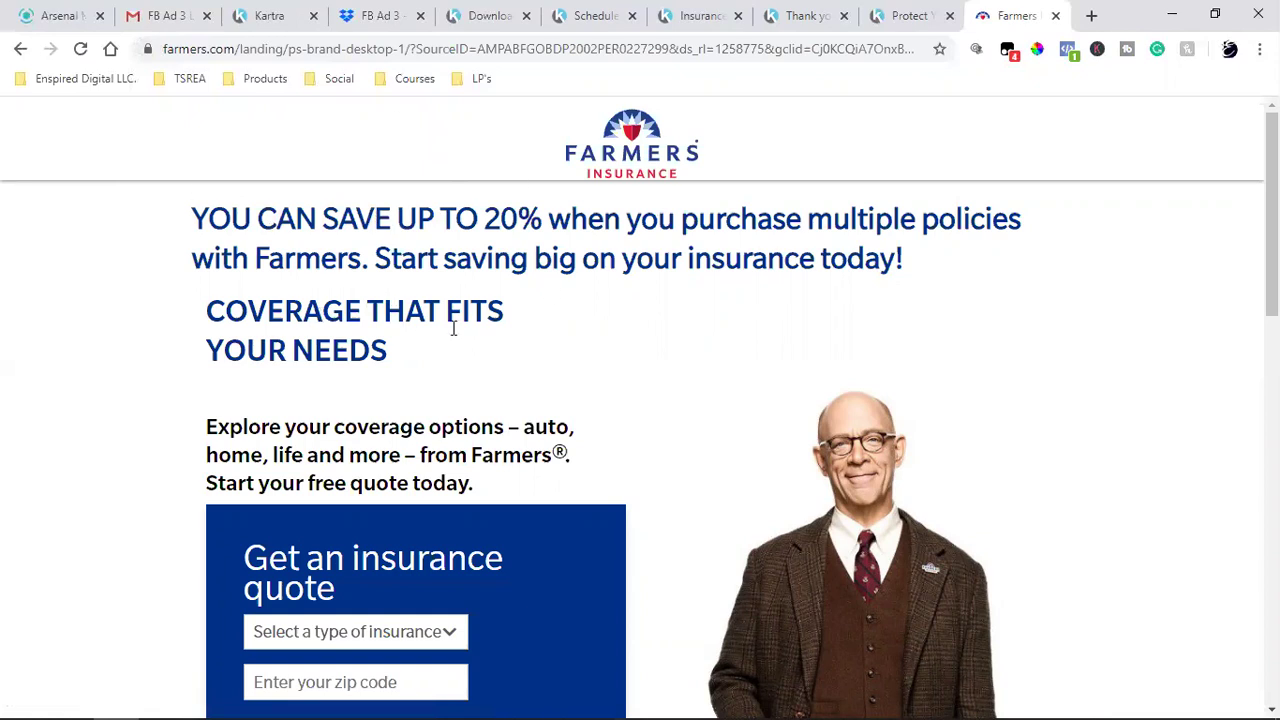
{"action": "scroll", "coordinate": [600, 335], "scroll_direction": "down", "scroll_amount": 15}
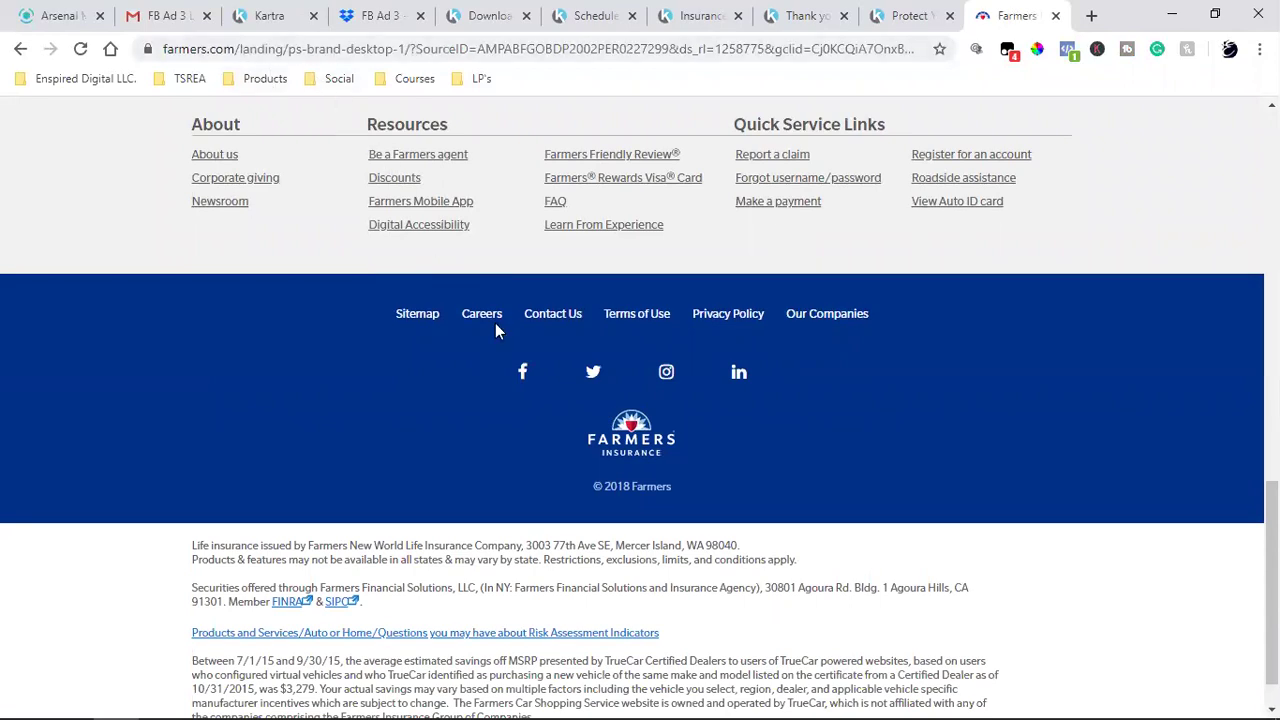
{"action": "left_click", "coordinate": [727, 313]}
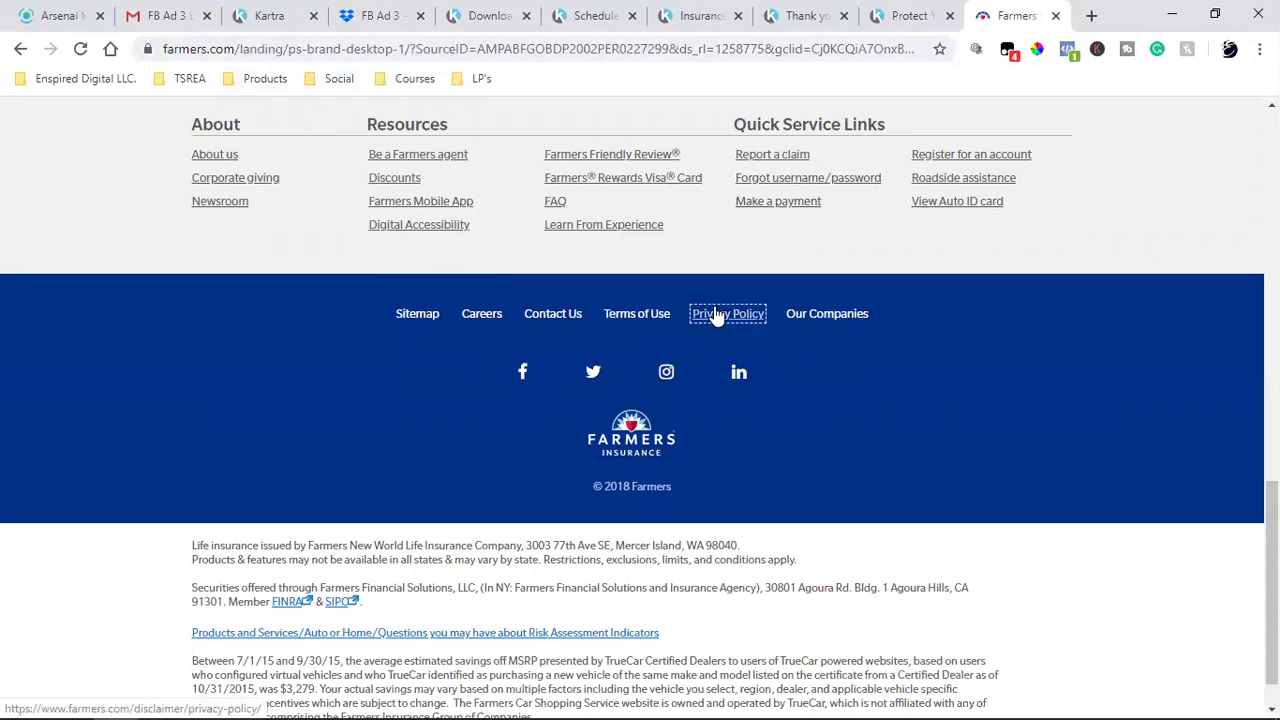
- Copy the Privacy Center address and switch back to the live Protect Your Assets tab
{"action": "left_click", "coordinate": [292, 56]}
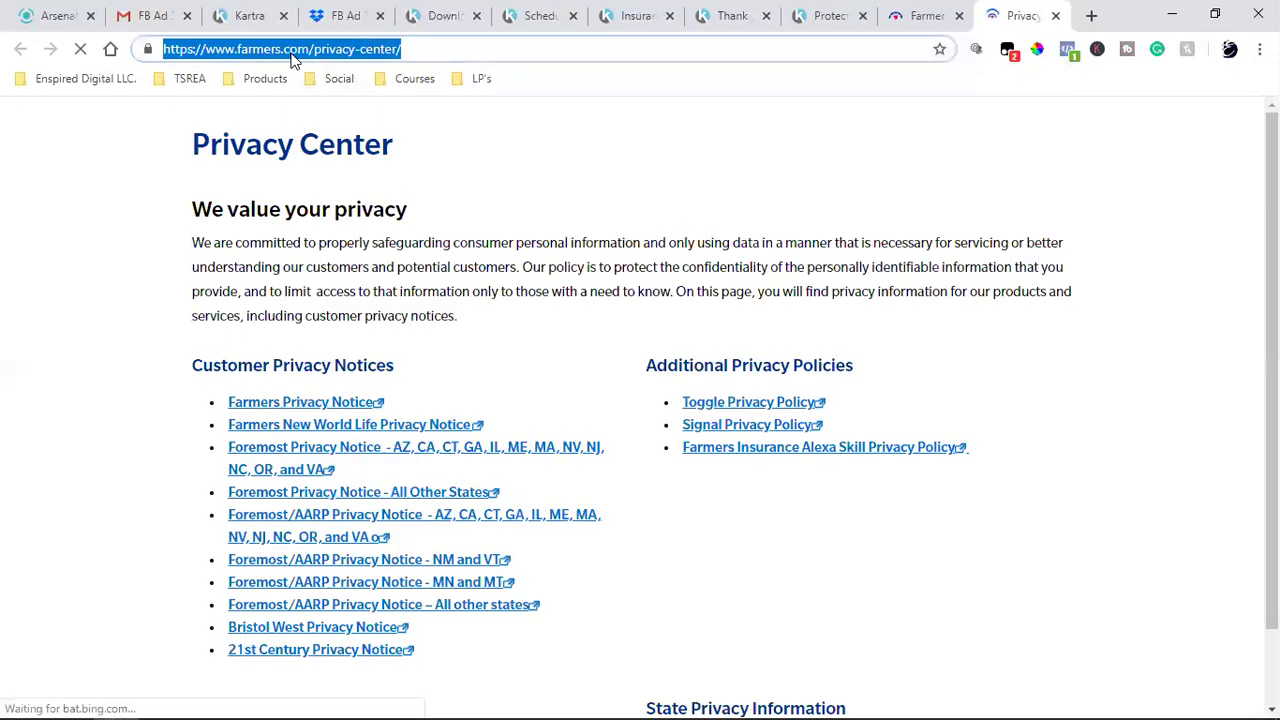
{"action": "right_click", "coordinate": [292, 58]}
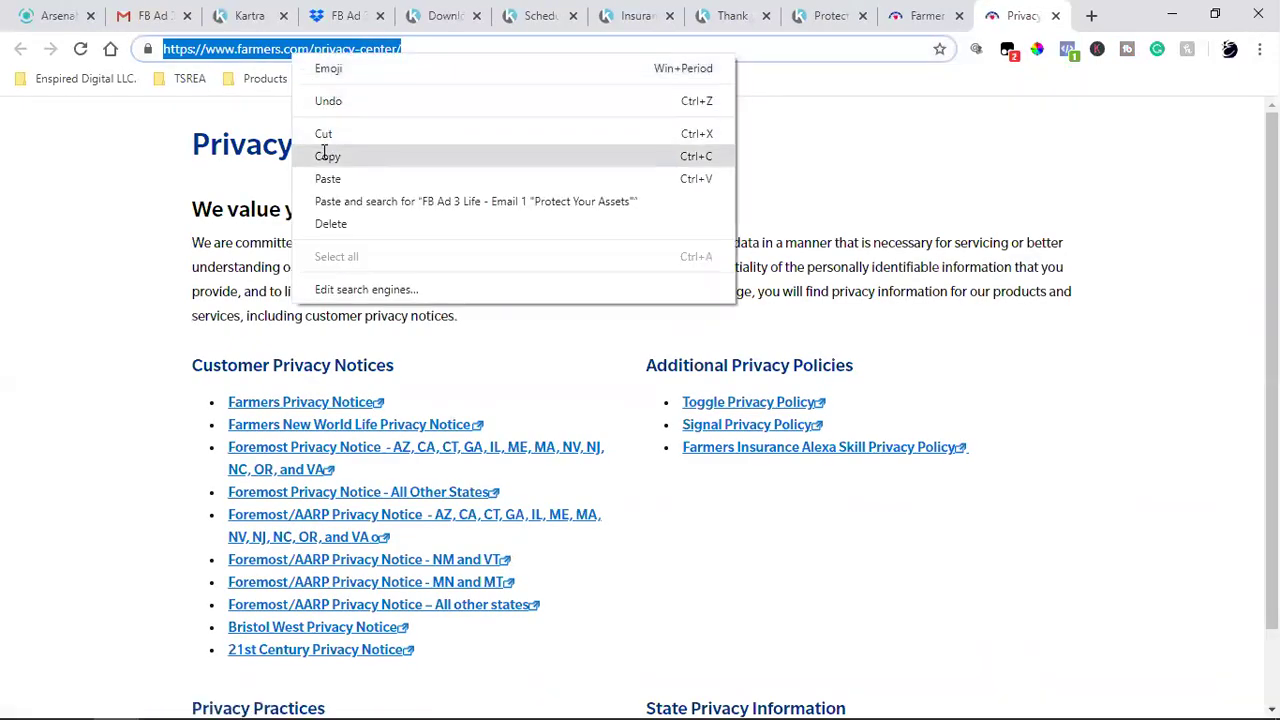
{"action": "left_click", "coordinate": [325, 155]}
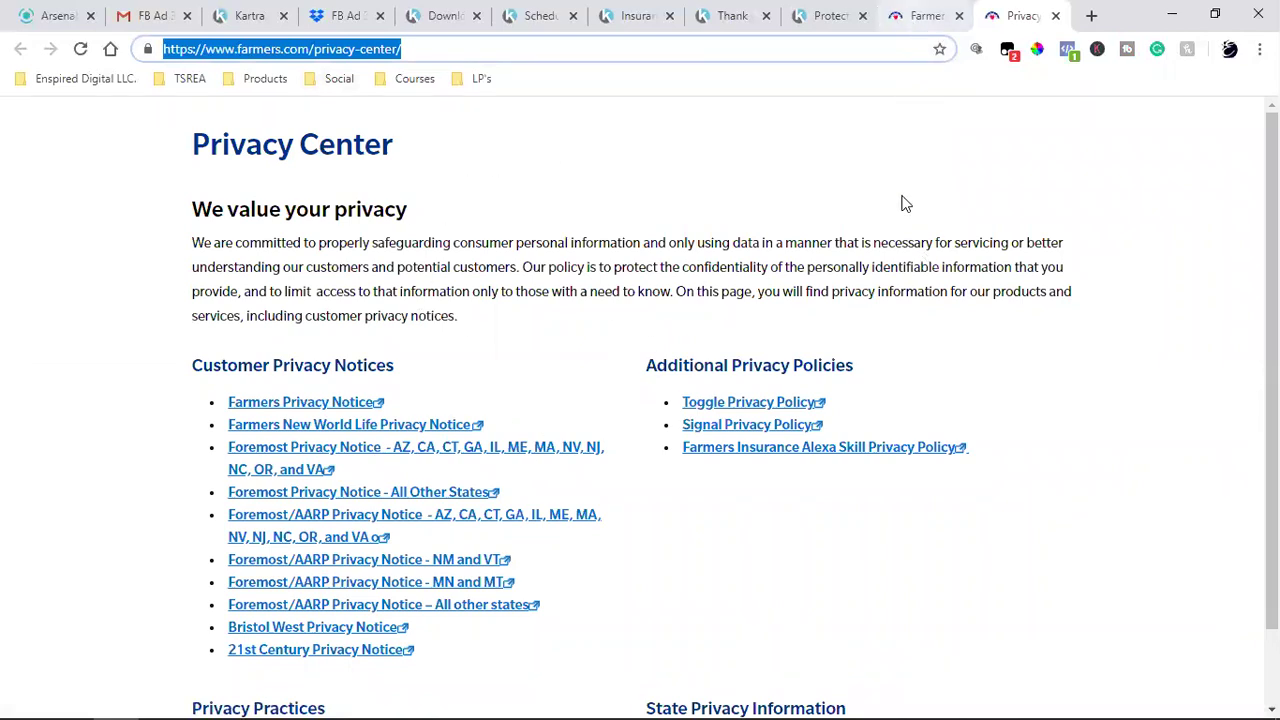
{"action": "left_click", "coordinate": [833, 12]}
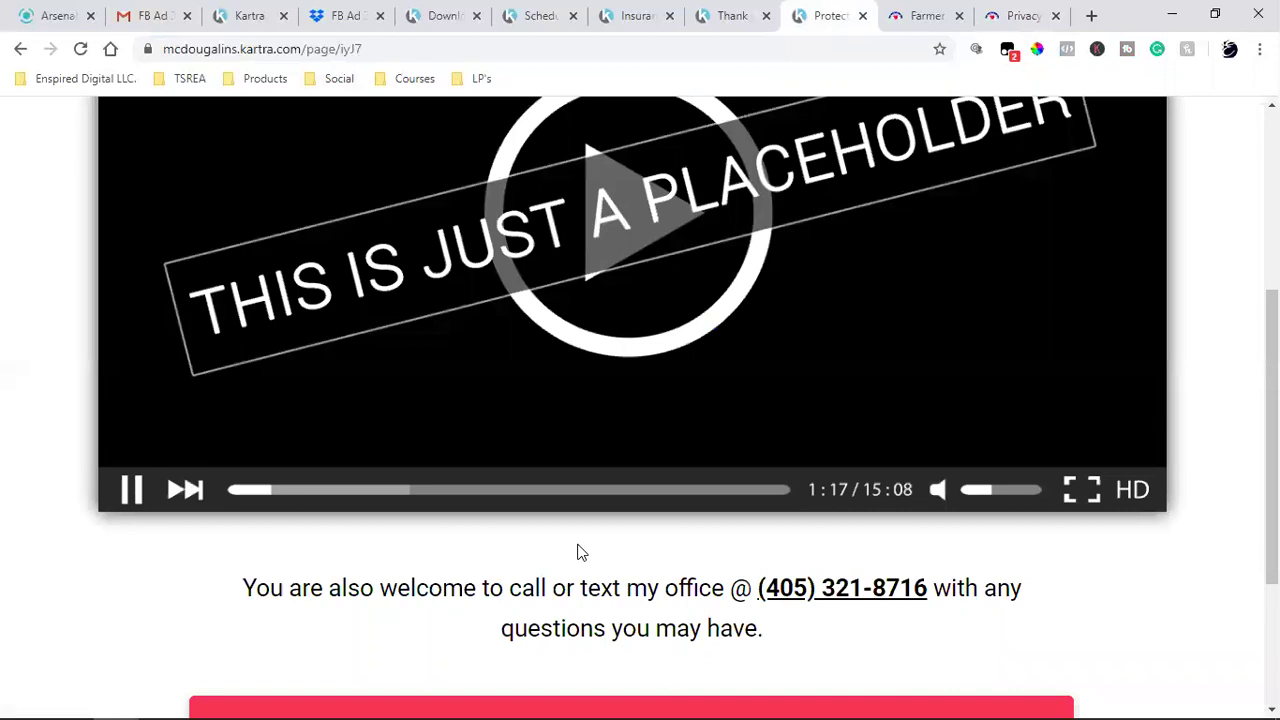
- Scroll through the live Protect Your Assets page, close its tab, and return to the Kartra editor
{"action": "scroll", "coordinate": [412, 598], "scroll_direction": "down", "scroll_amount": 3}
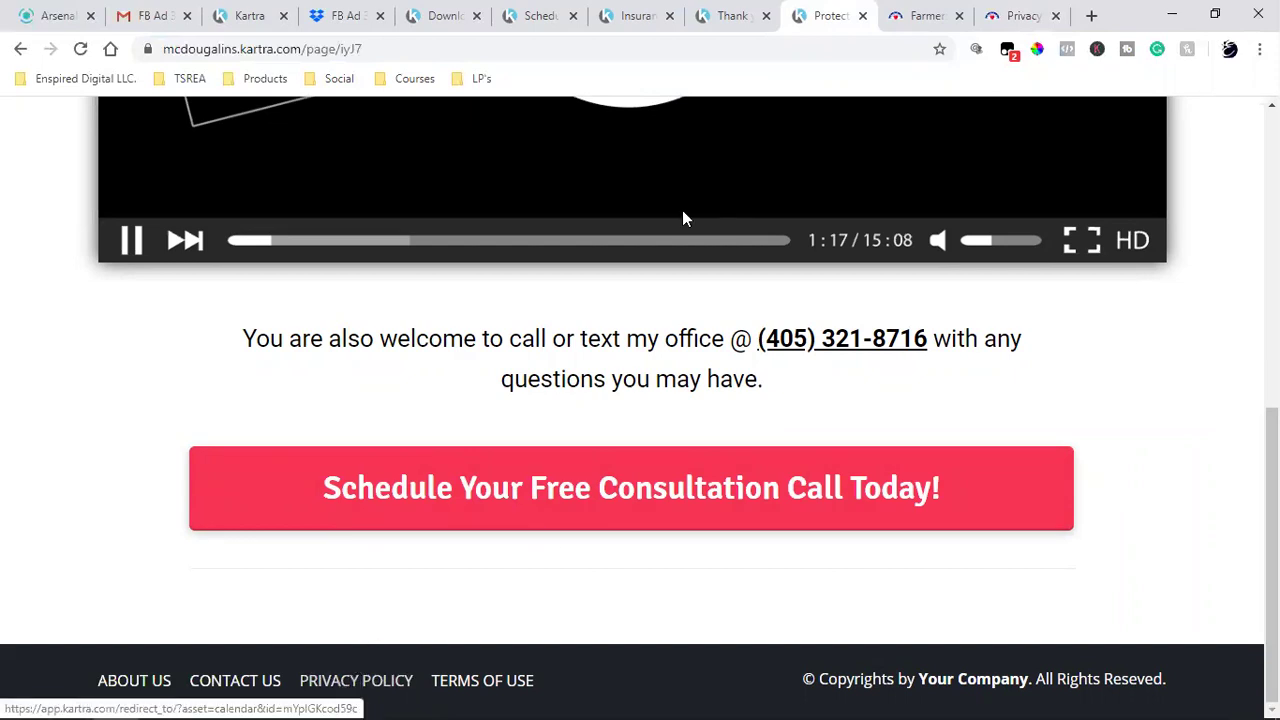
{"action": "scroll", "coordinate": [557, 520], "scroll_direction": "up", "scroll_amount": 7}
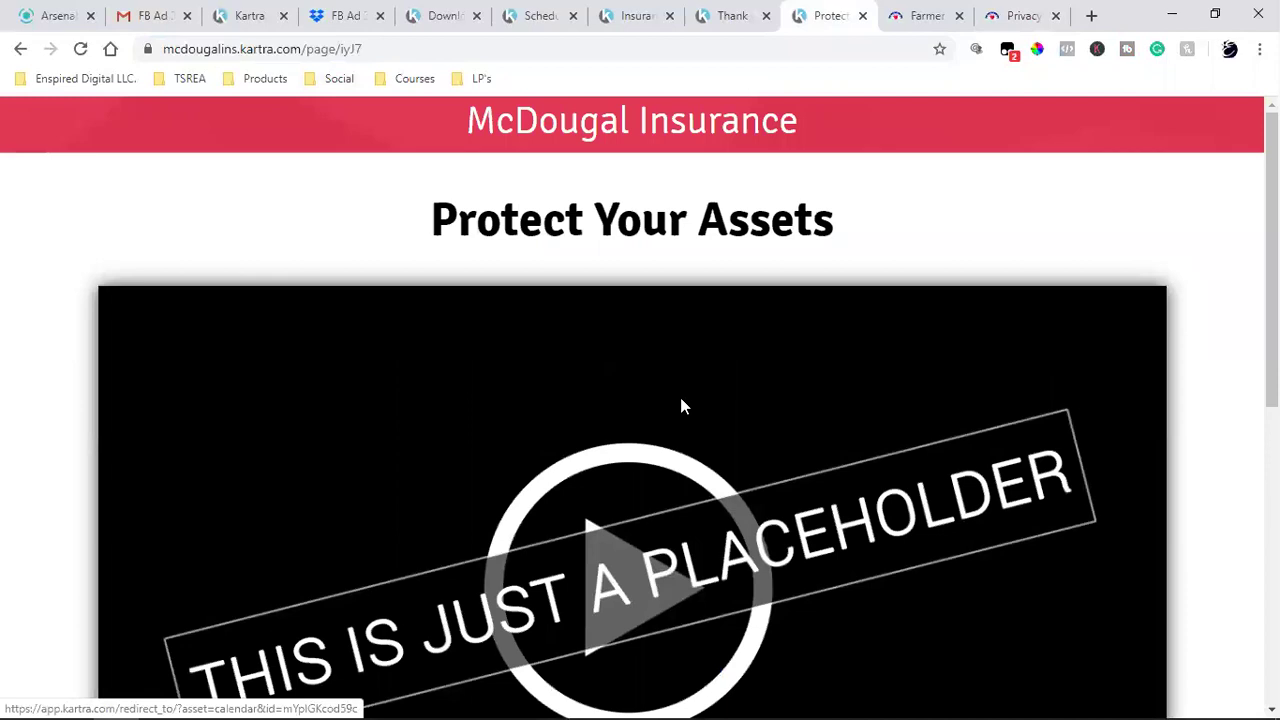
{"action": "left_click", "coordinate": [862, 16]}
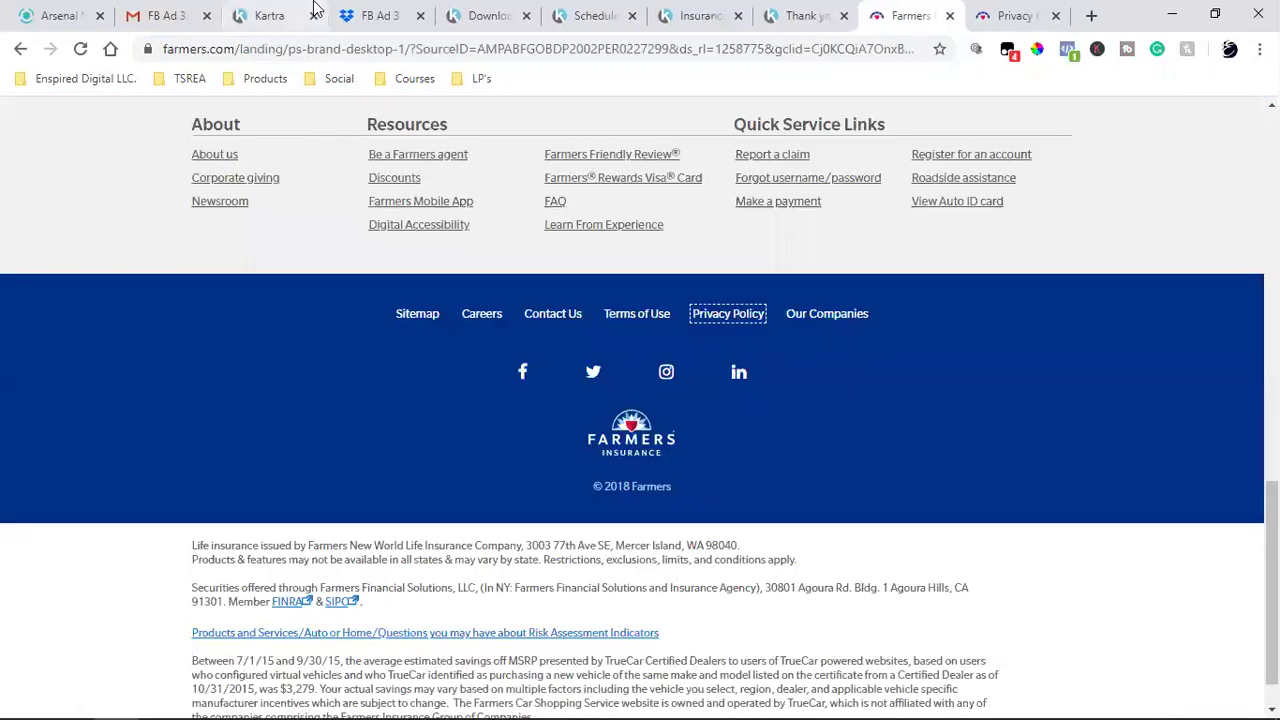
{"action": "left_click", "coordinate": [310, 15]}
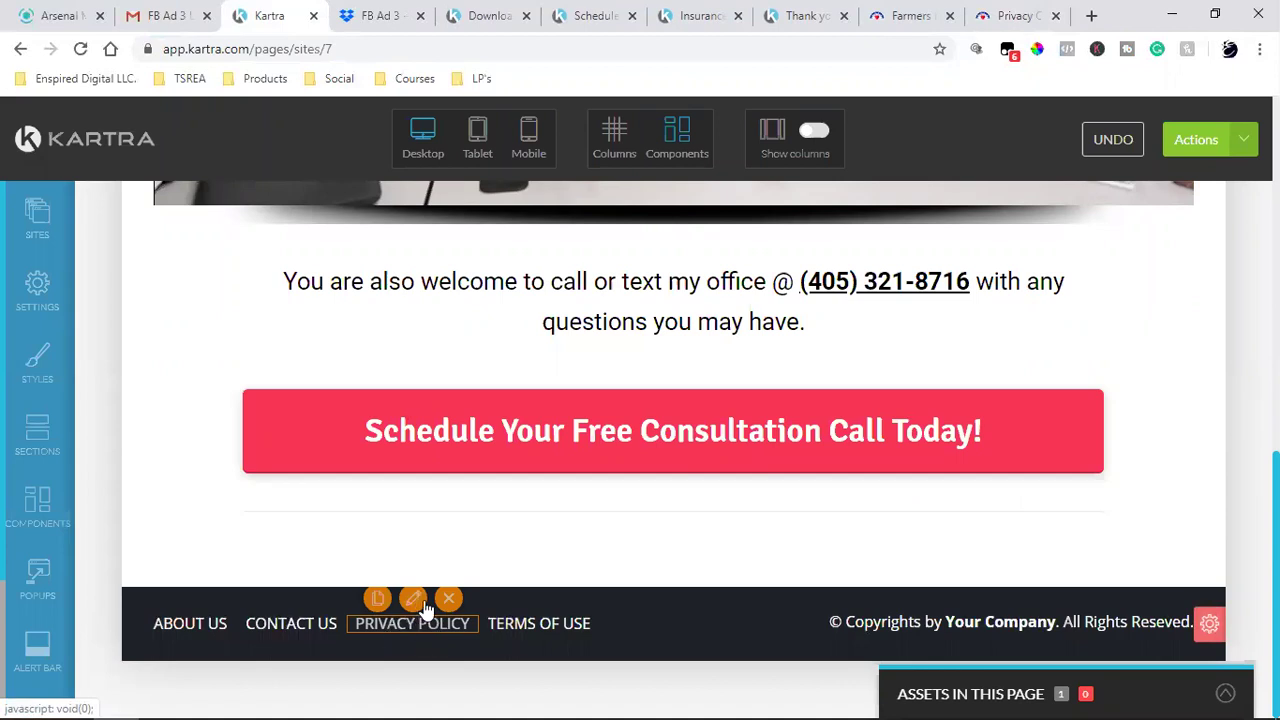
- Point the PRIVACY POLICY item at the pasted Privacy Center address as an external URL
{"action": "left_click", "coordinate": [425, 605]}
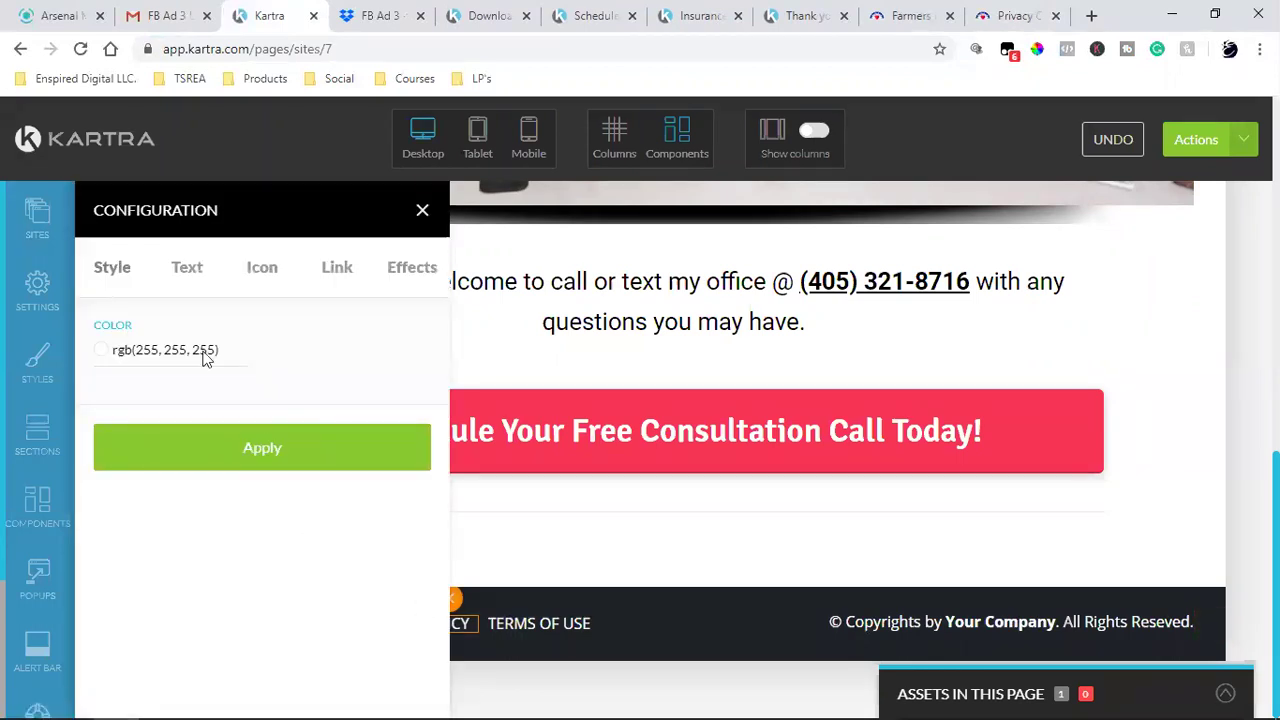
{"action": "scroll", "coordinate": [275, 532], "scroll_direction": "down", "scroll_amount": 3}
{"action": "scroll", "coordinate": [275, 532], "scroll_direction": "up", "scroll_amount": 3}
{"action": "left_click", "coordinate": [106, 400]}
{"action": "scroll", "coordinate": [311, 543], "scroll_direction": "down", "scroll_amount": 3}
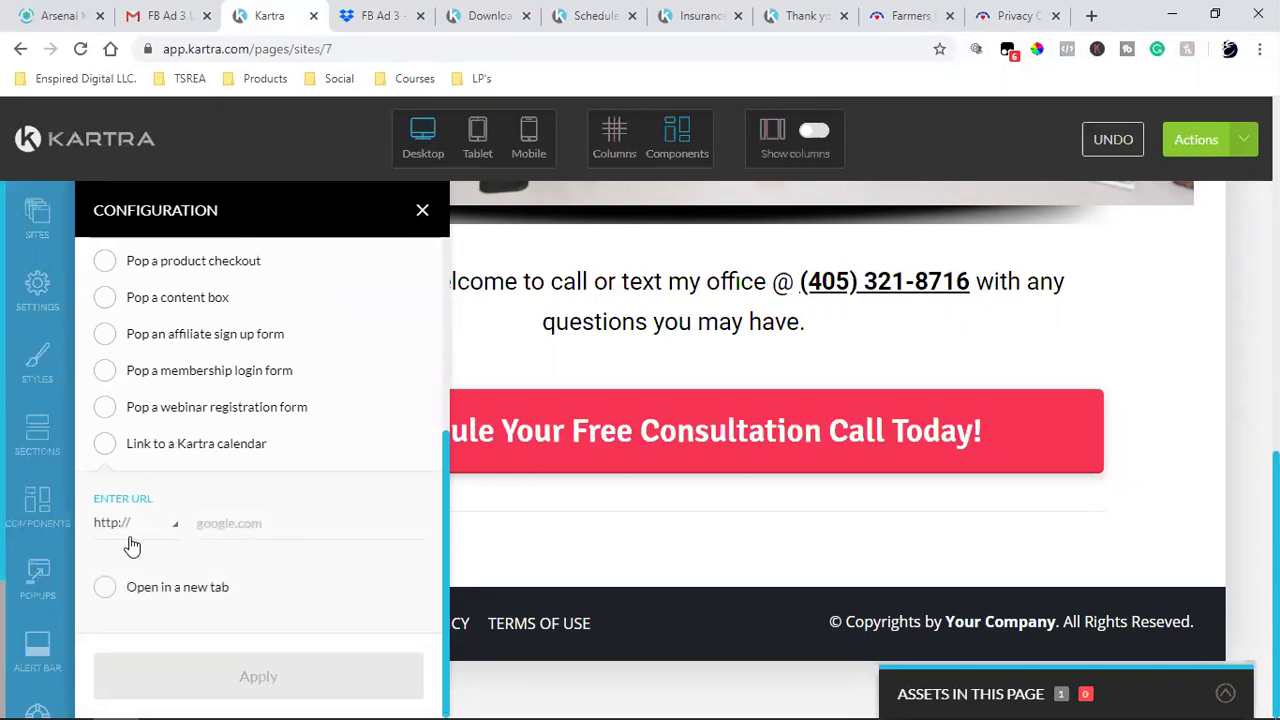
{"action": "key", "text": "ctrl+v"}
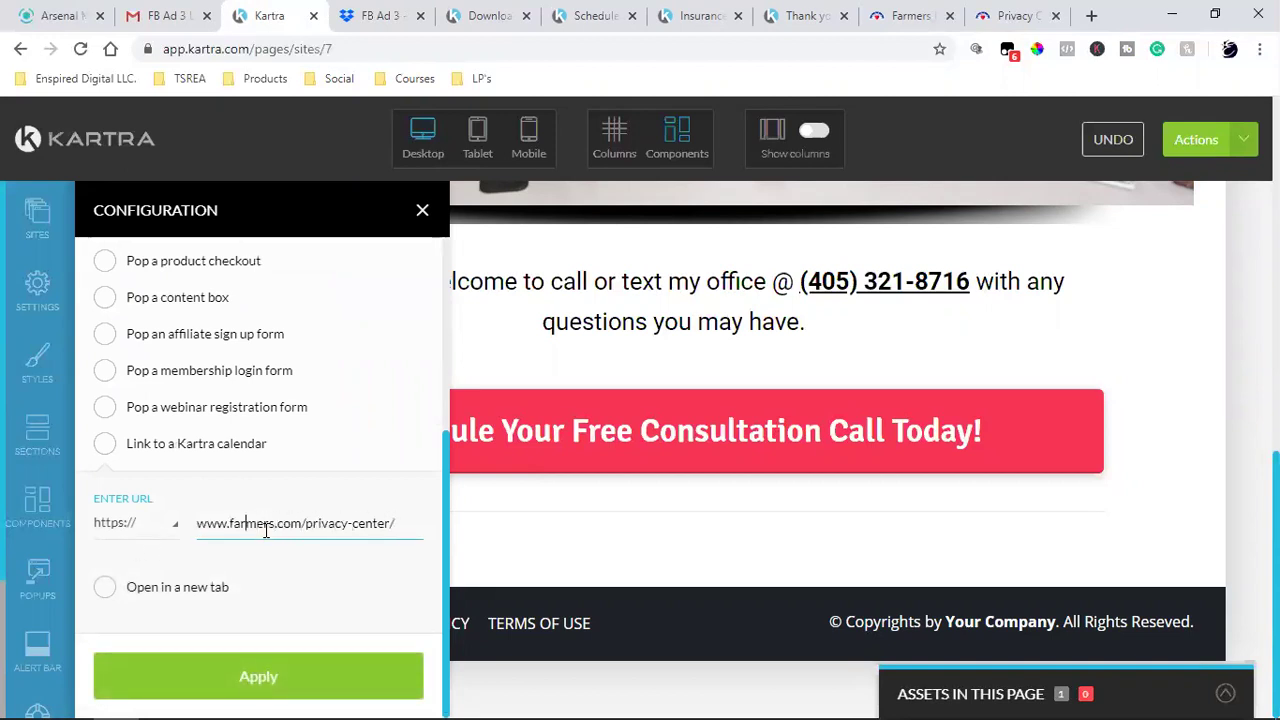
- Make the link open in a new tab, apply it, and open the Farmers Terms of Use page
{"action": "left_click", "coordinate": [104, 588]}
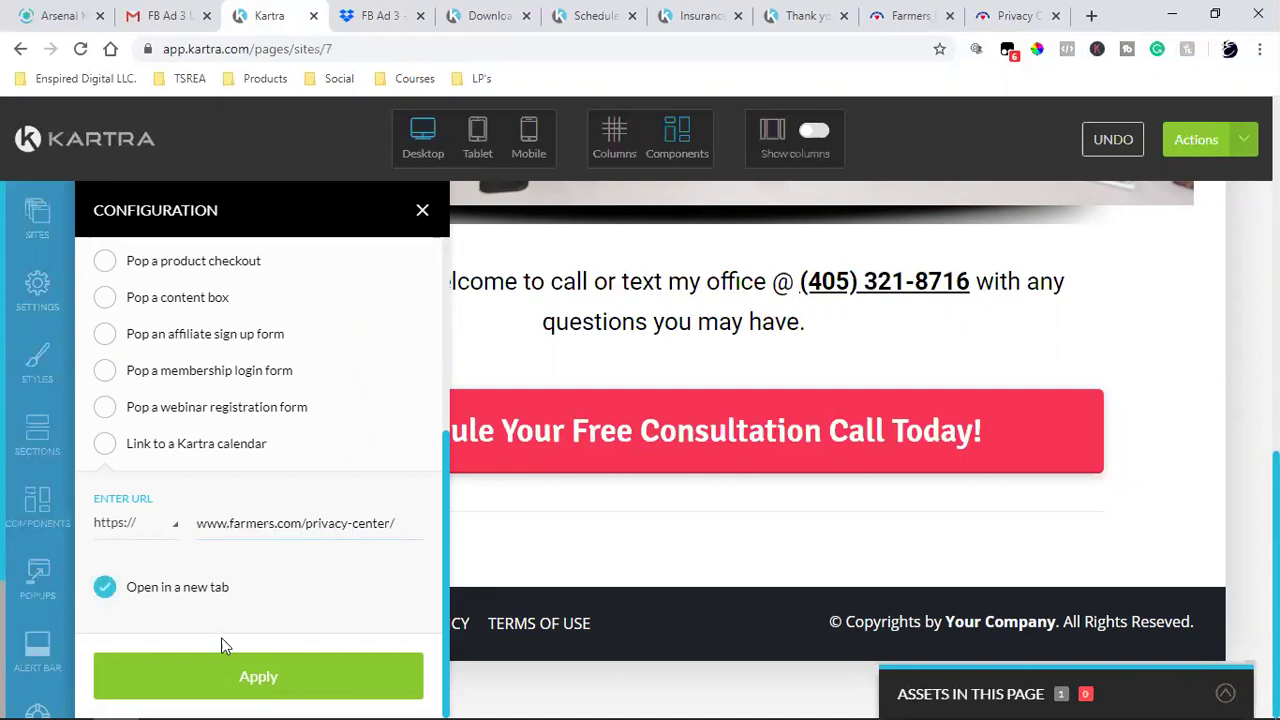
{"action": "left_click", "coordinate": [214, 680]}
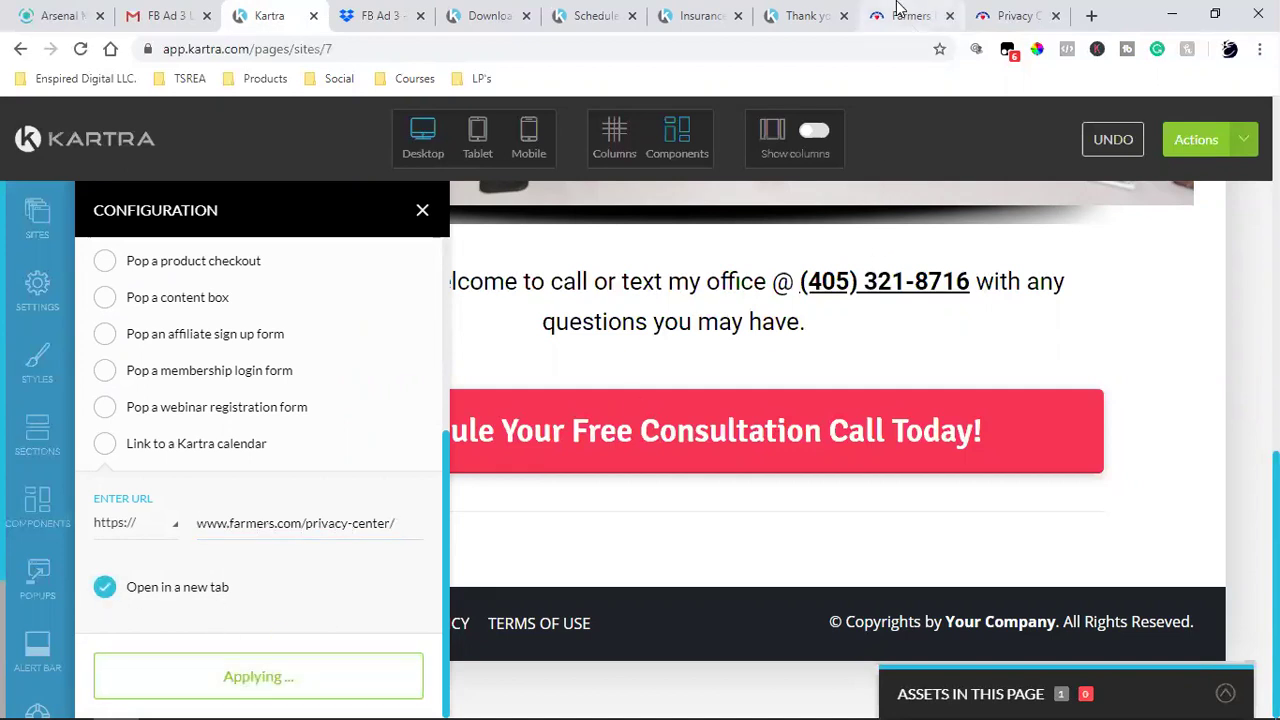
{"action": "left_click", "coordinate": [900, 14]}
{"action": "left_click", "coordinate": [652, 314]}
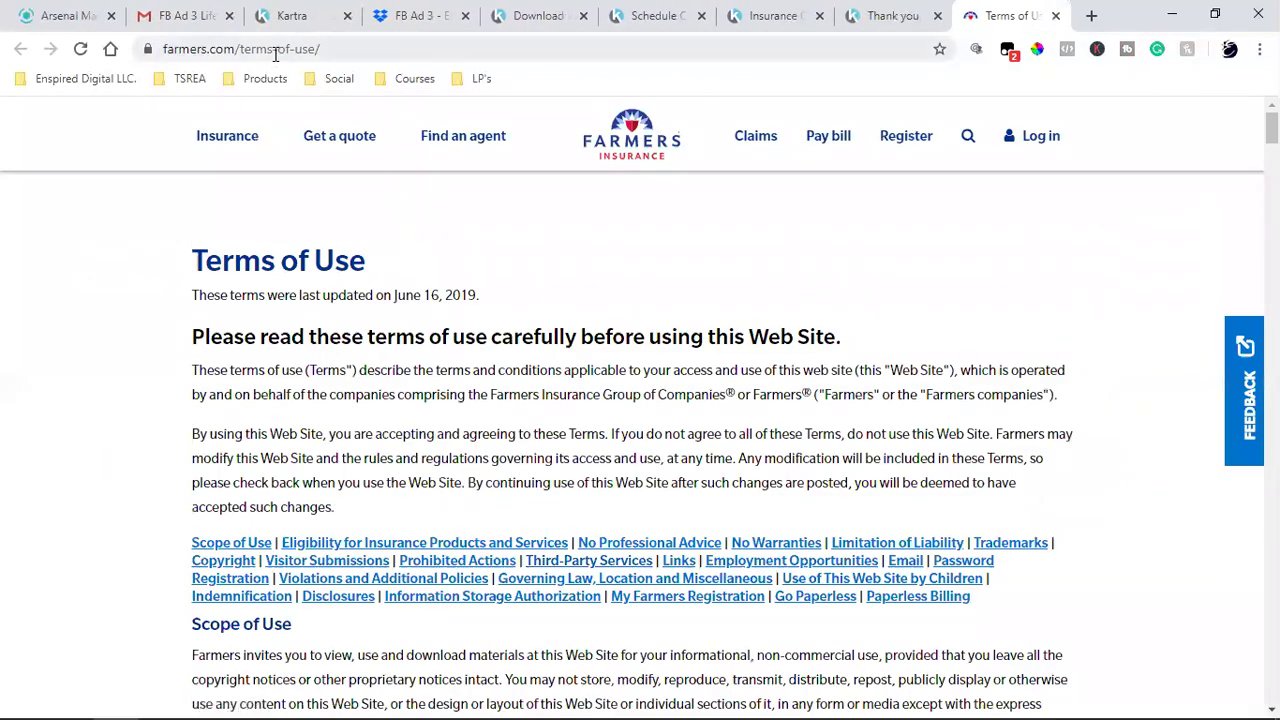
- Copy the Farmers Terms of Use page address and close that tab
{"action": "left_click", "coordinate": [275, 52]}
{"action": "right_click", "coordinate": [275, 55]}
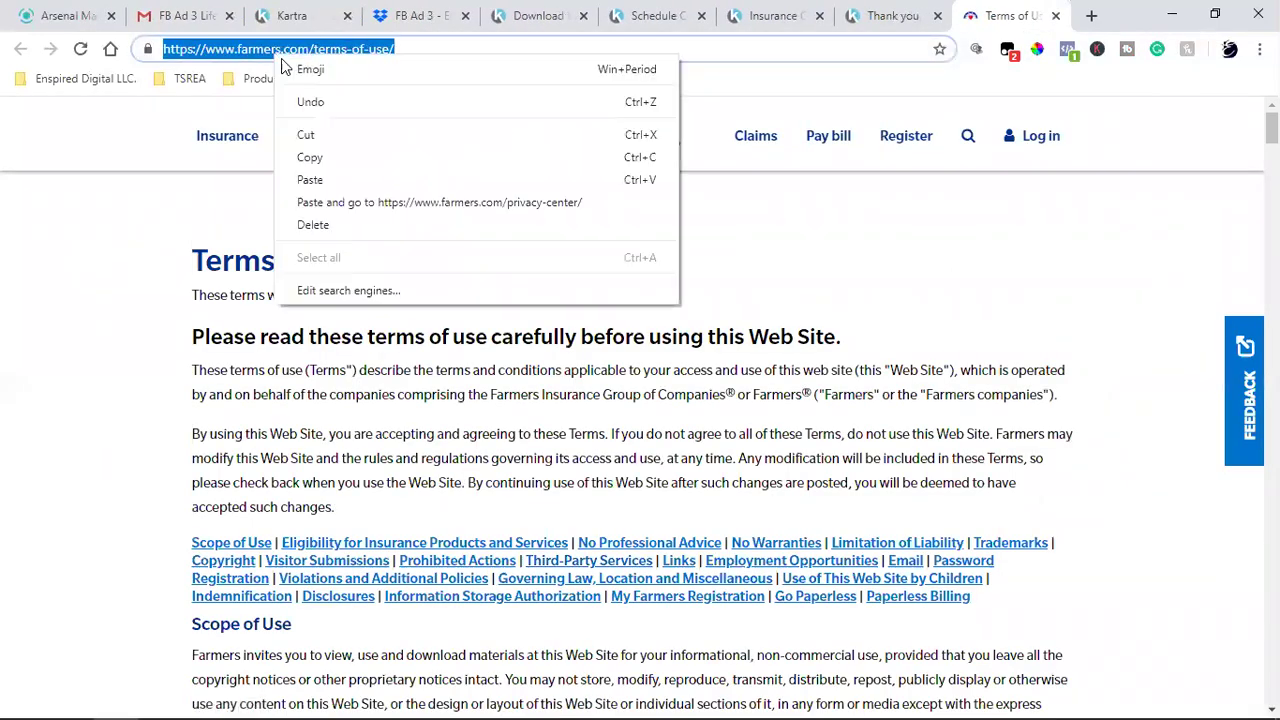
{"action": "left_click", "coordinate": [325, 160]}
{"action": "left_click", "coordinate": [1055, 15]}
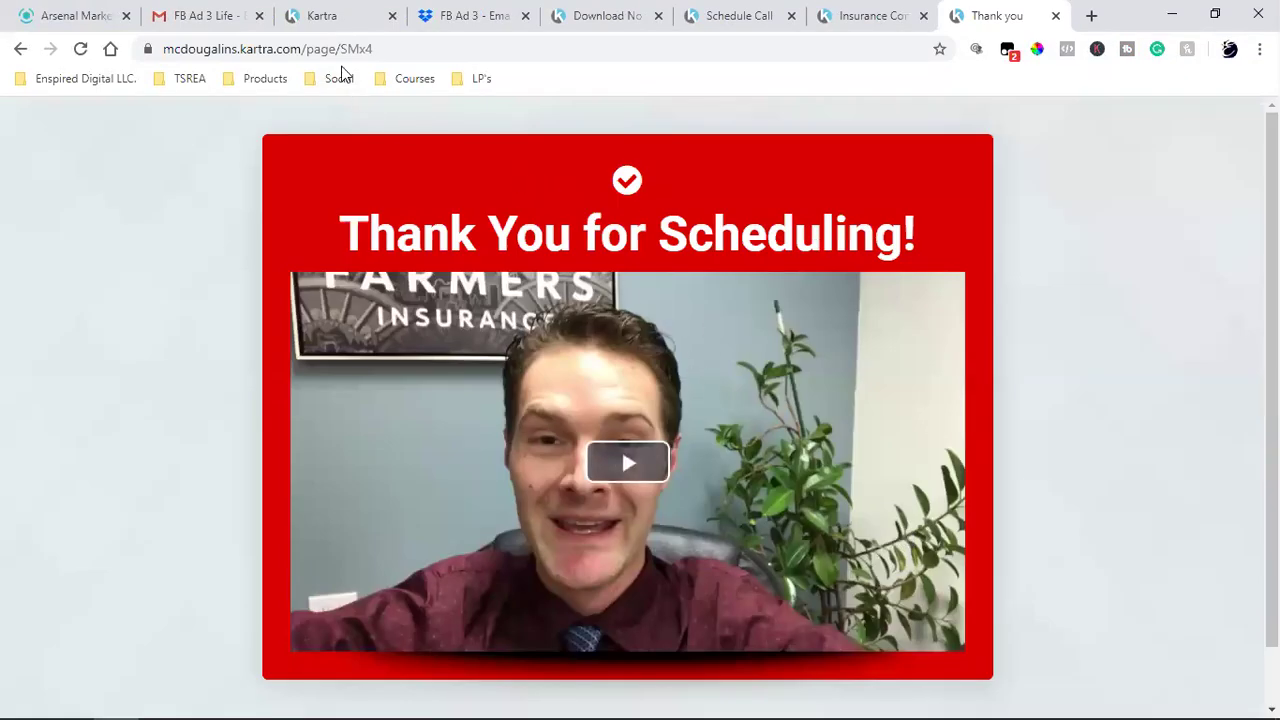
- Back in the editor, apply the PRIVACY POLICY link settings and save the page progress
{"action": "left_click", "coordinate": [336, 12]}
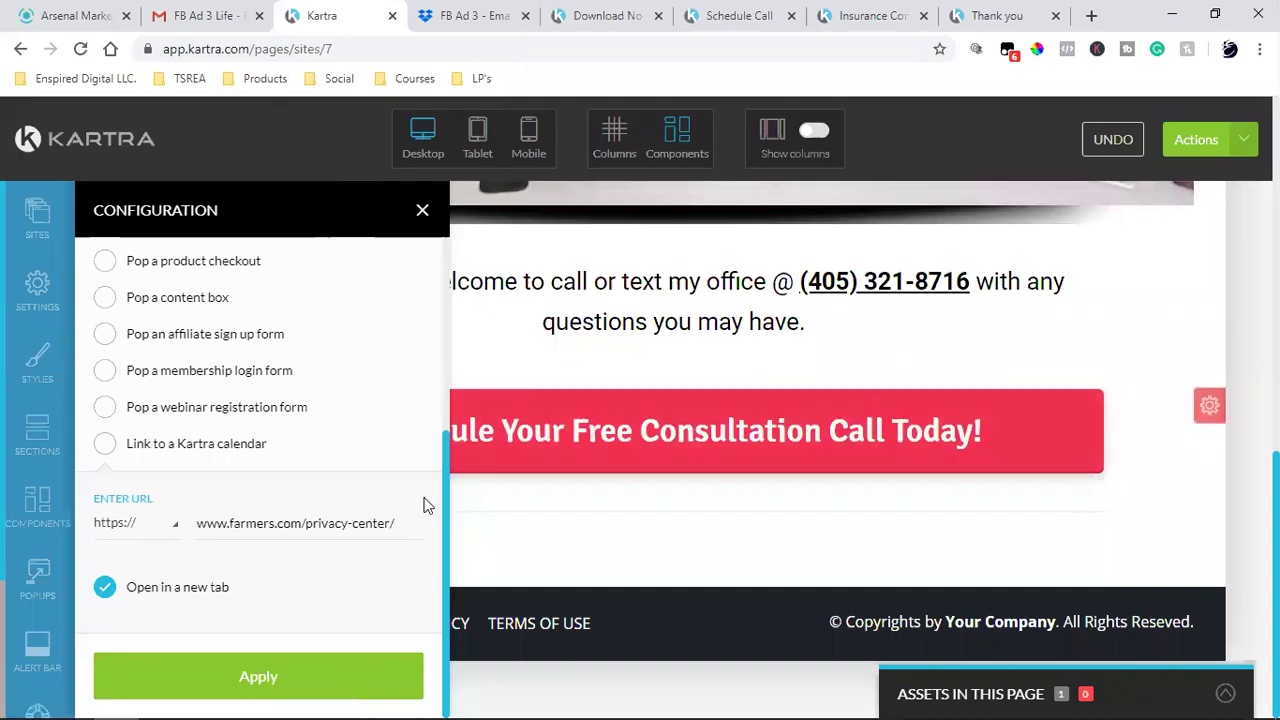
{"action": "left_click", "coordinate": [271, 674]}
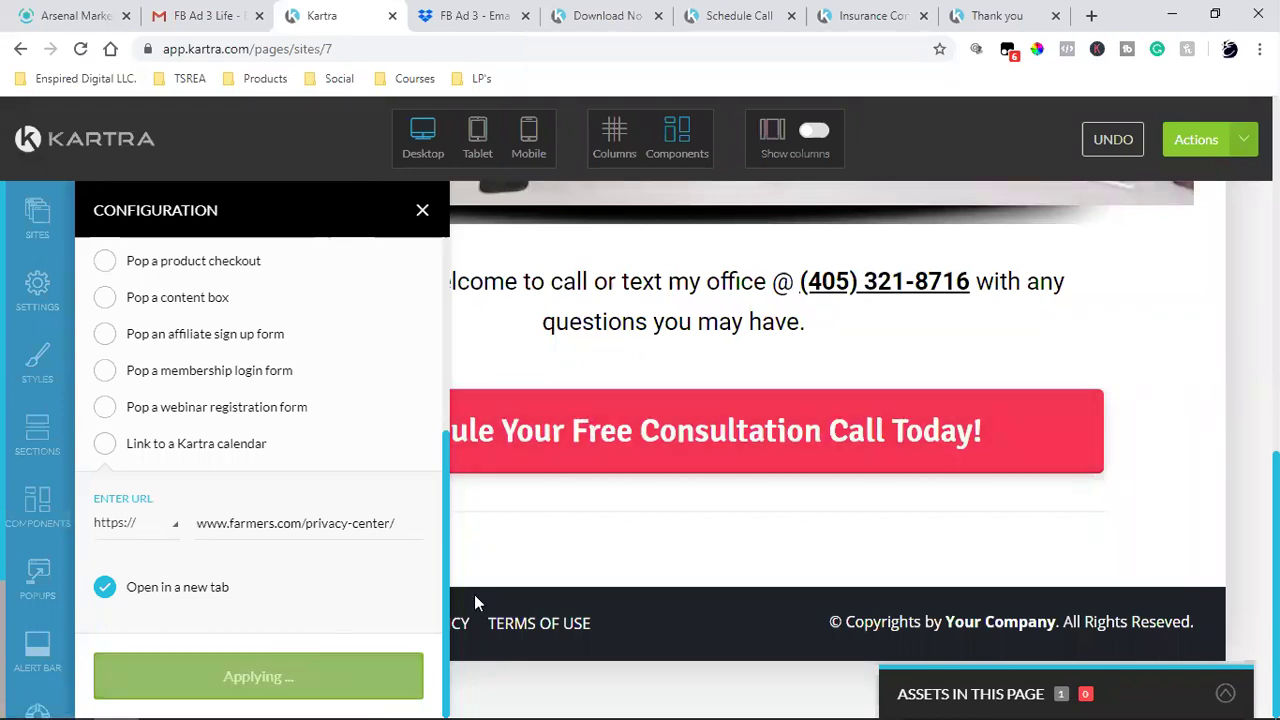
{"action": "left_click", "coordinate": [1245, 145]}
{"action": "left_click", "coordinate": [1166, 216]}
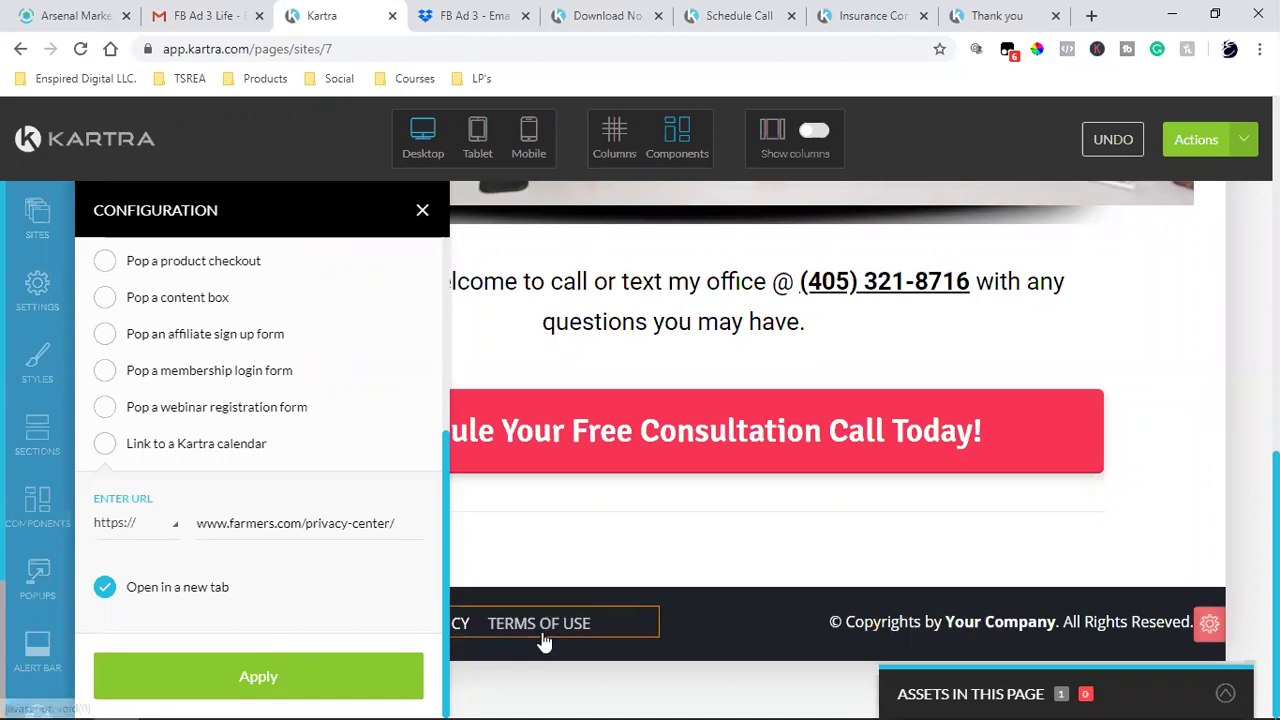
{"action": "left_click", "coordinate": [540, 626]}
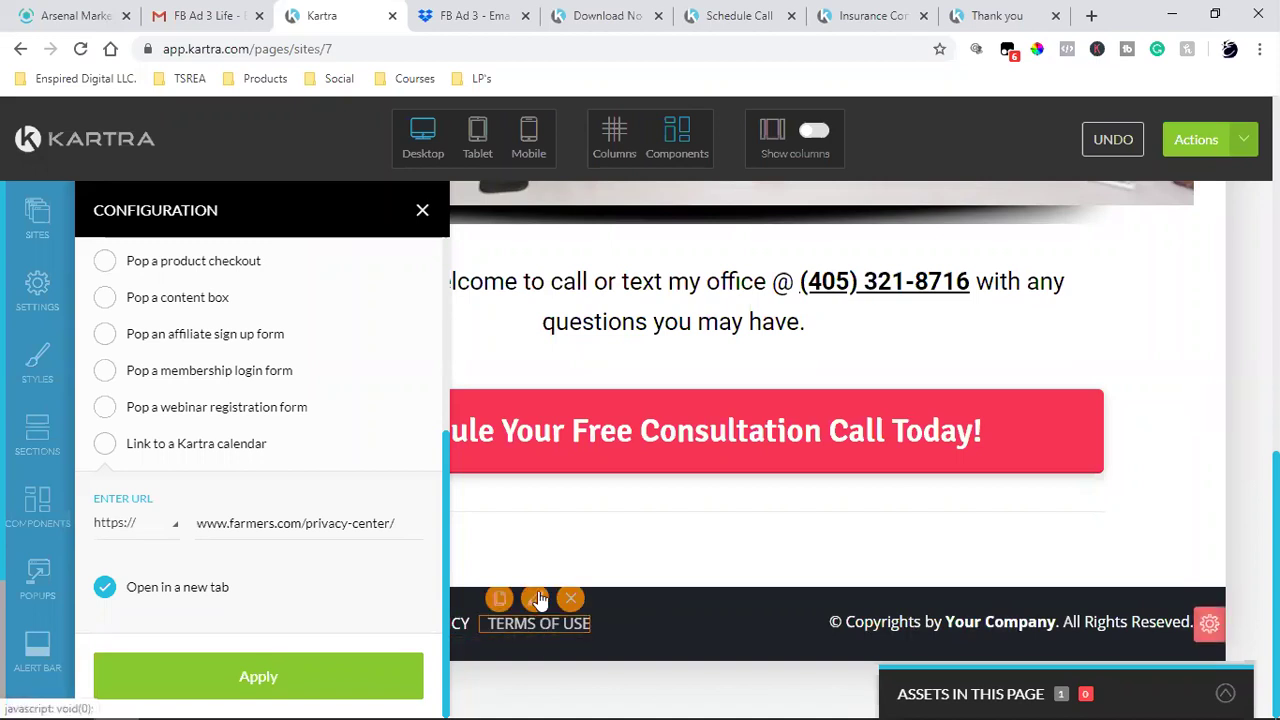
{"action": "left_click", "coordinate": [540, 598]}
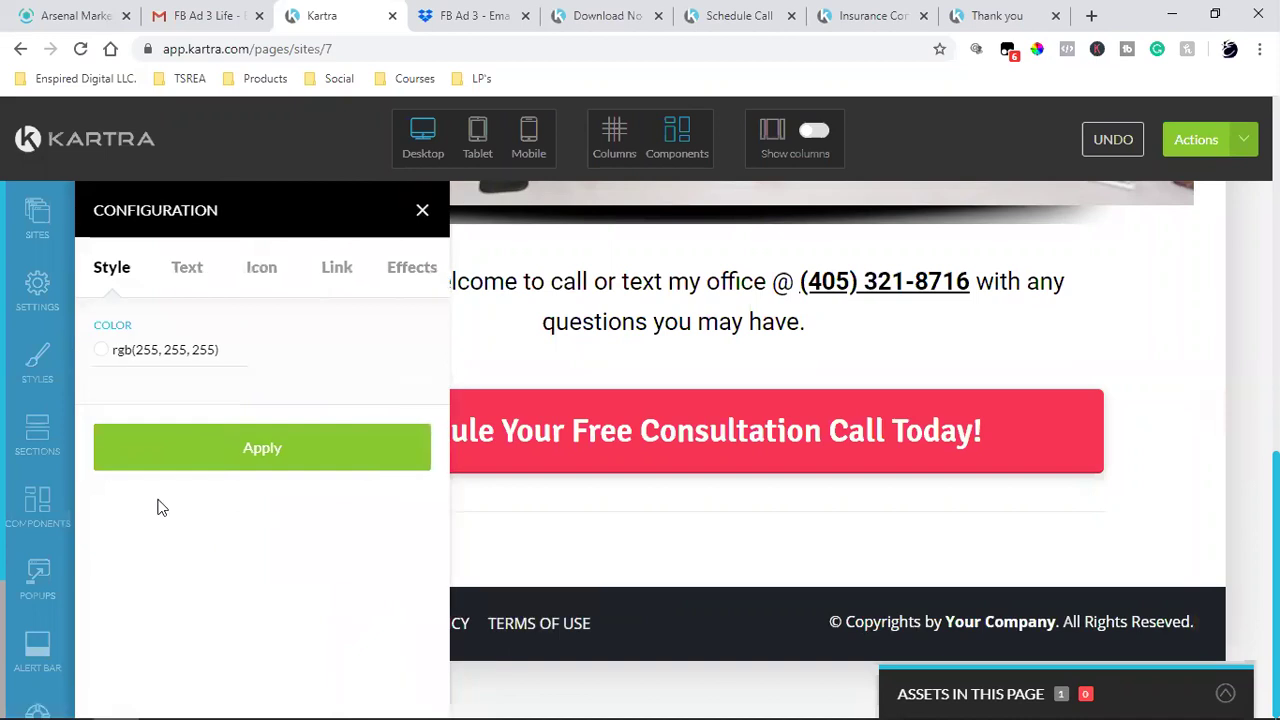
{"action": "left_click", "coordinate": [330, 274]}
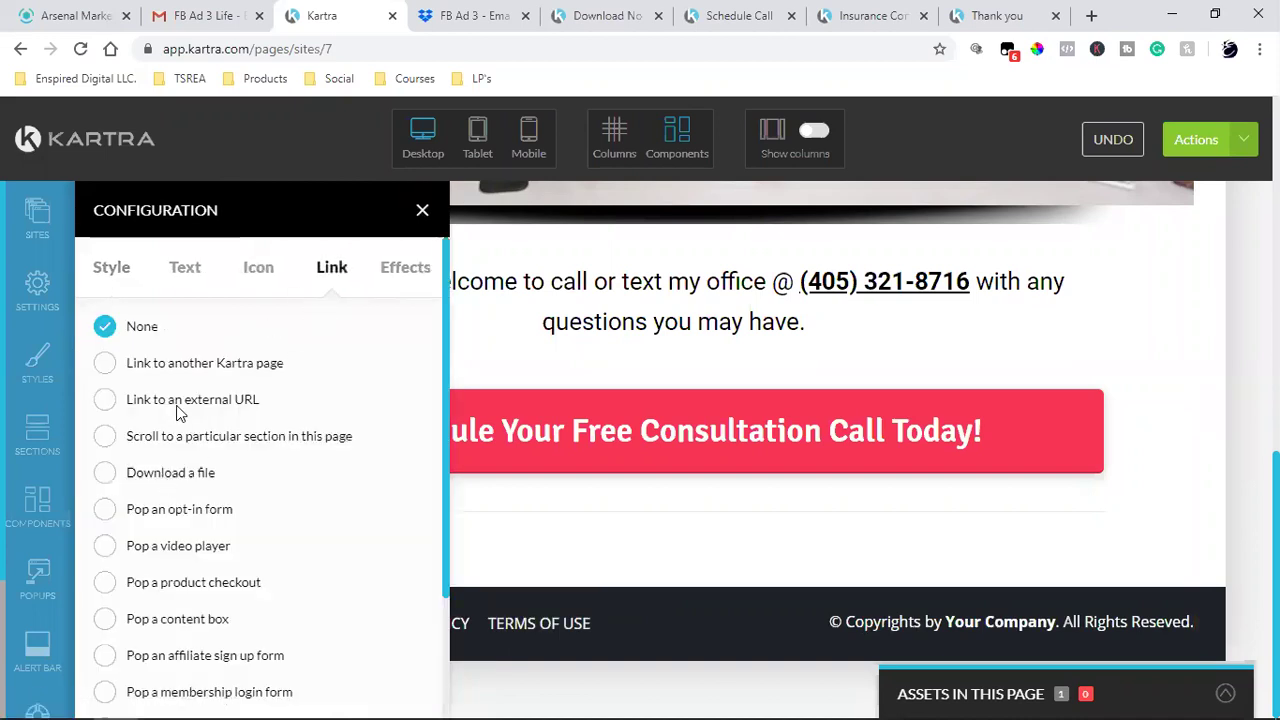
{"action": "left_click", "coordinate": [105, 400]}
{"action": "scroll", "coordinate": [243, 471], "scroll_direction": "down", "scroll_amount": 3}
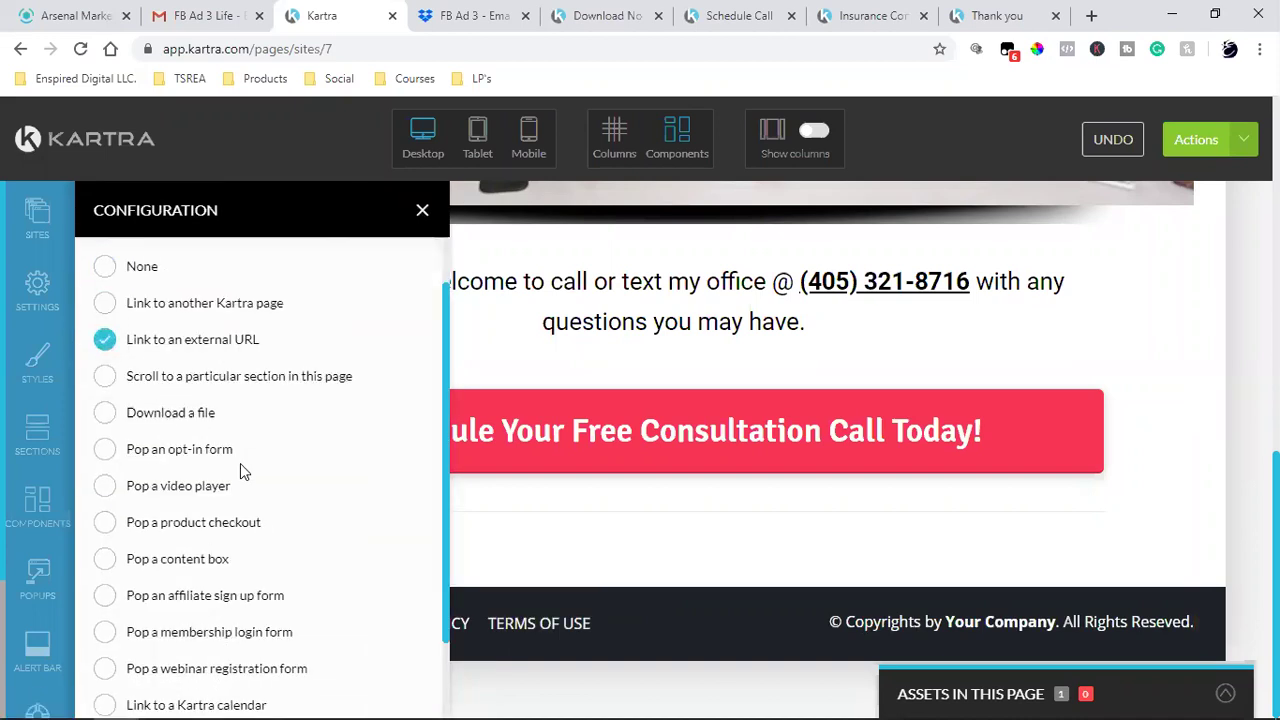
{"action": "left_click", "coordinate": [232, 523]}
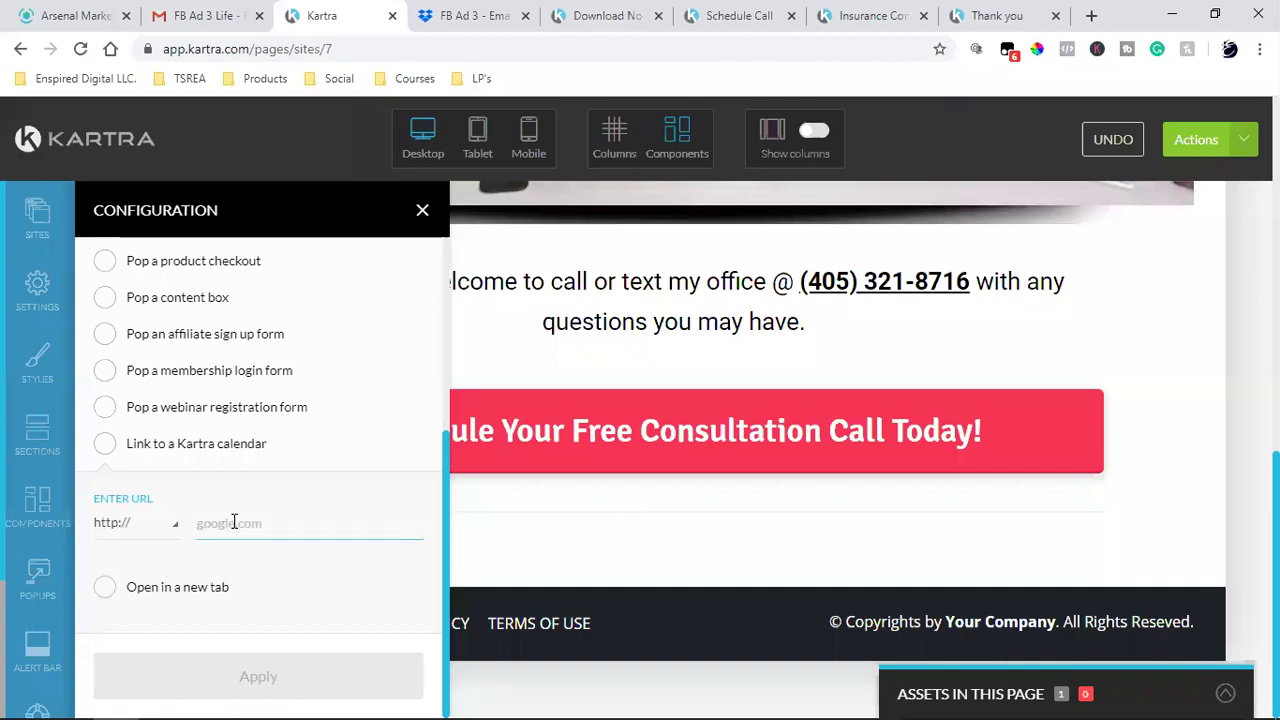
{"action": "key", "text": "ctrl+v"}
{"action": "left_click", "coordinate": [157, 534]}
{"action": "left_click", "coordinate": [212, 597]}
{"action": "left_click", "coordinate": [212, 592]}
{"action": "left_click", "coordinate": [248, 682]}
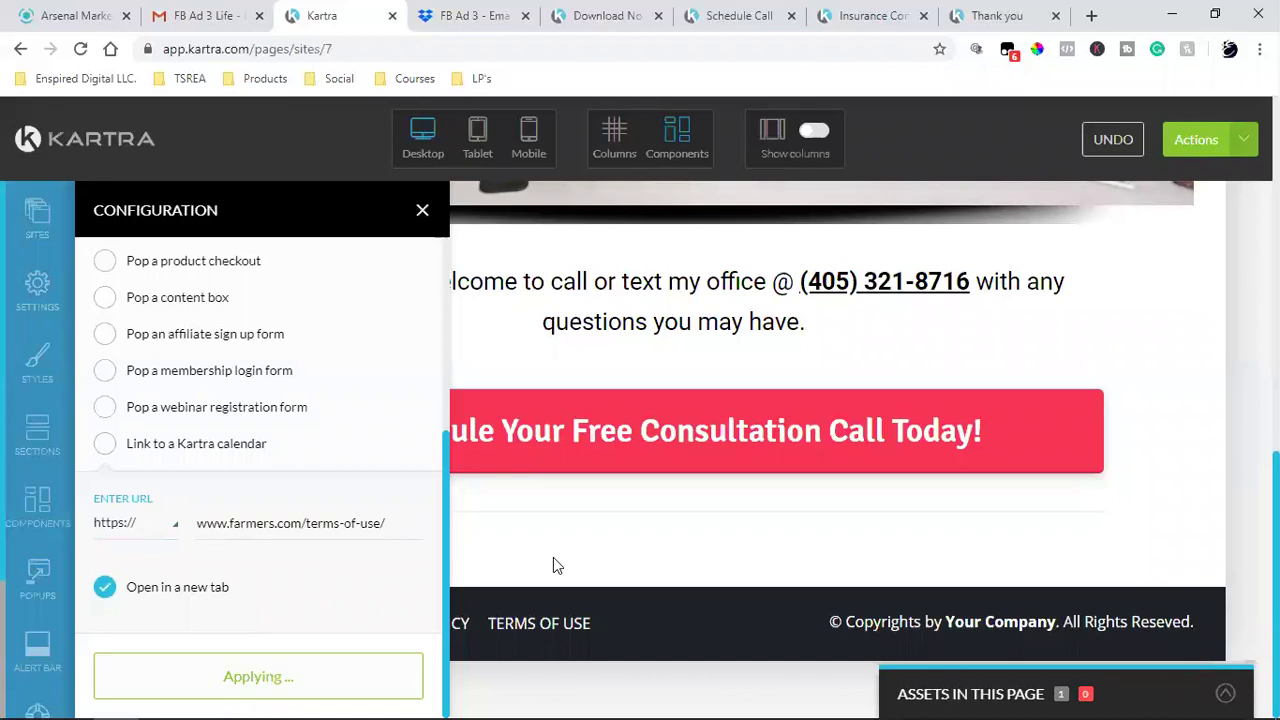
{"action": "left_click", "coordinate": [422, 210]}
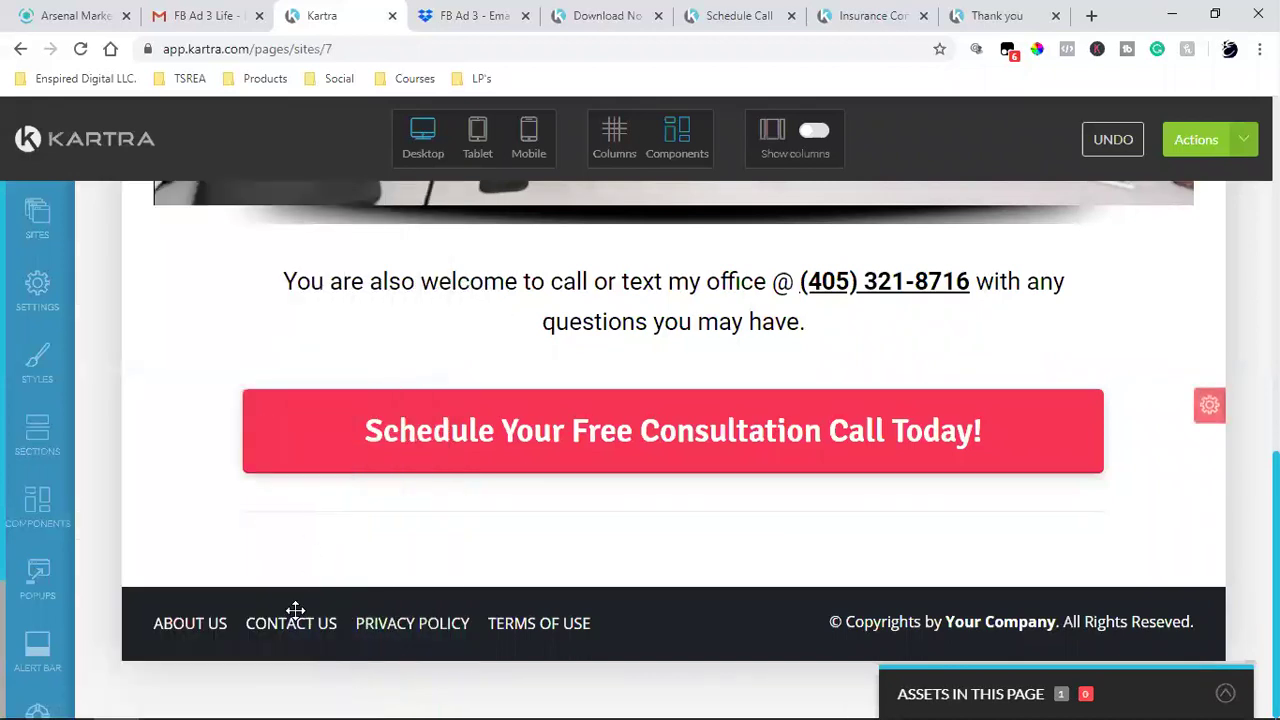
{"action": "mouse_move", "coordinate": [195, 630]}
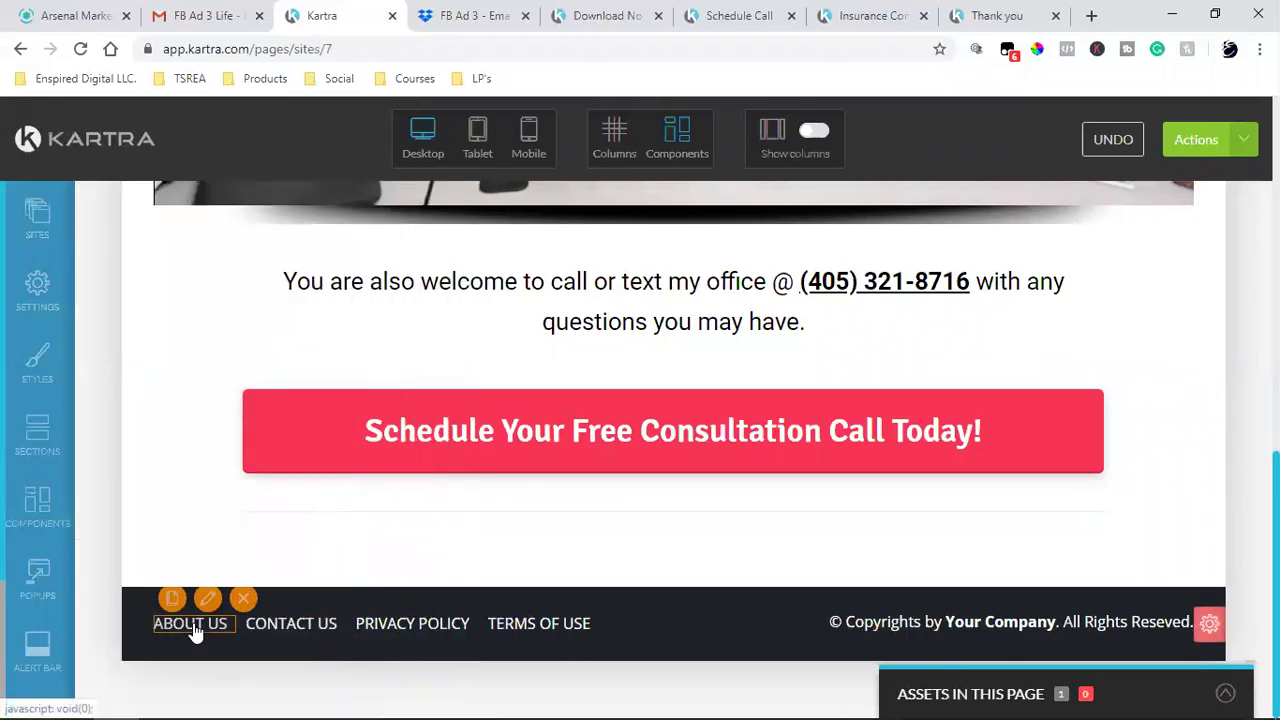
- Open a new tab and go to Facebook from the Social bookmarks
{"action": "left_click", "coordinate": [1091, 15]}
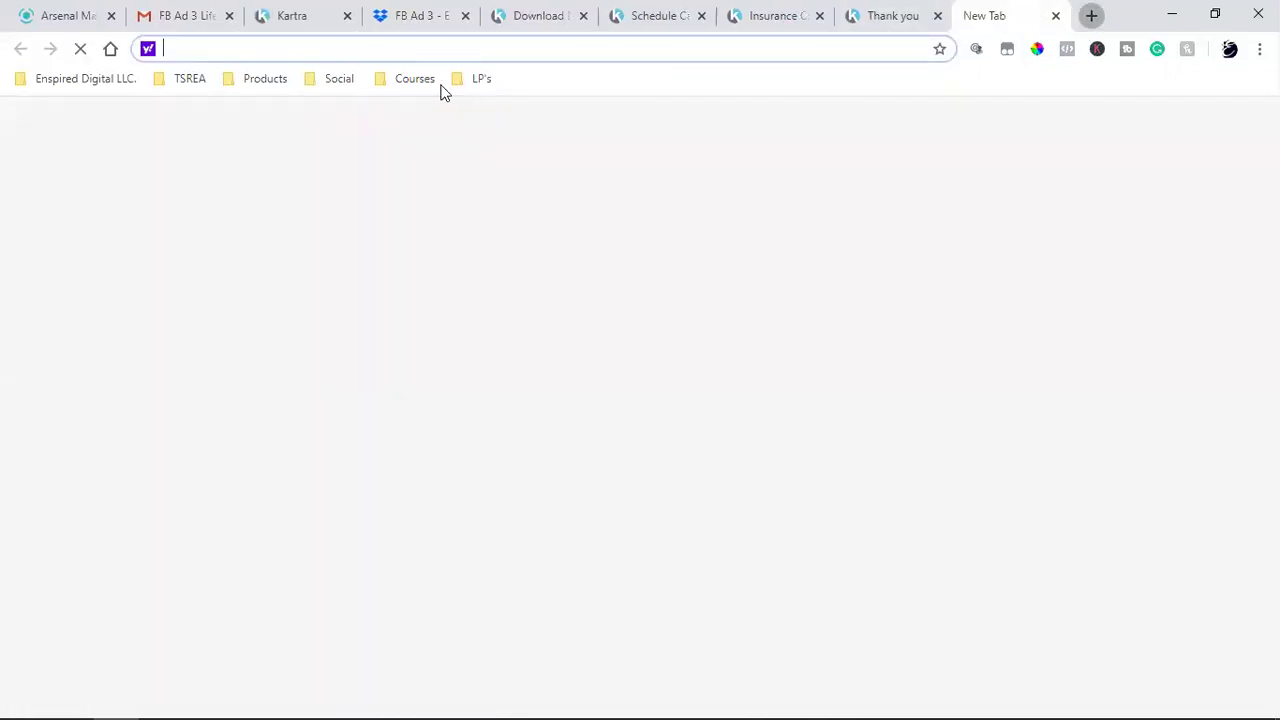
{"action": "left_click", "coordinate": [190, 78]}
{"action": "mouse_move", "coordinate": [346, 80]}
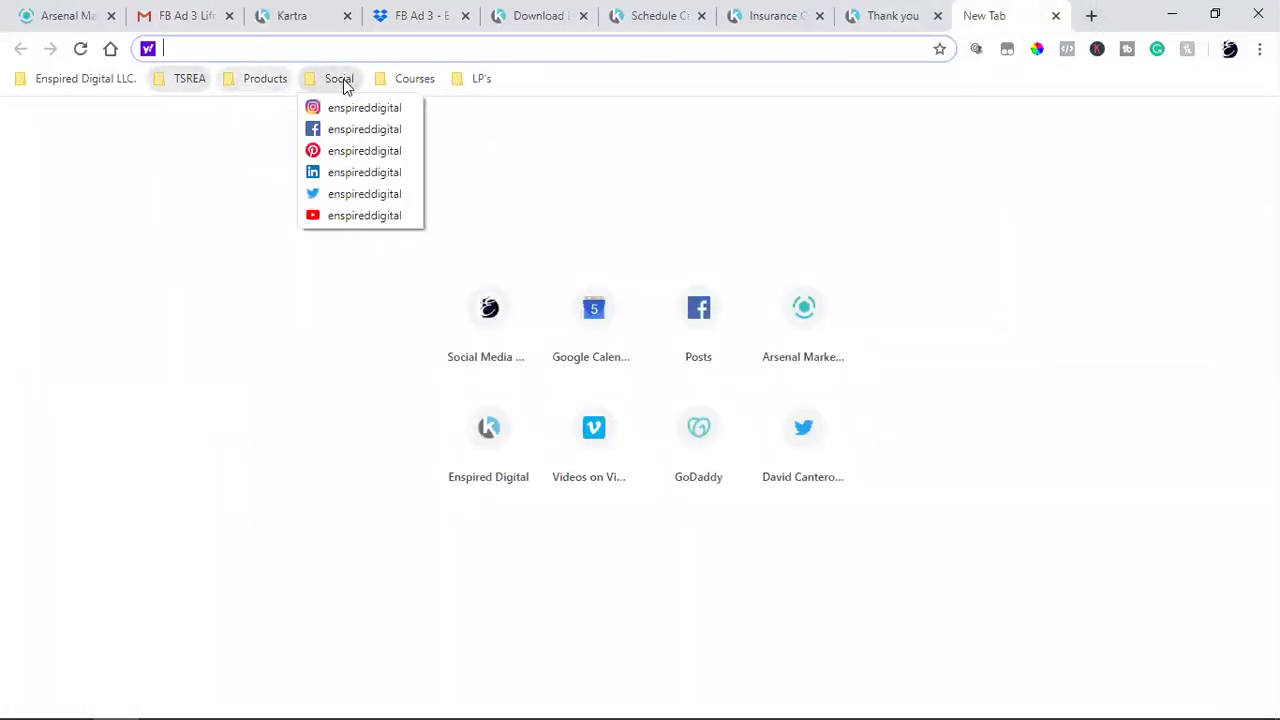
{"action": "left_click", "coordinate": [401, 135]}
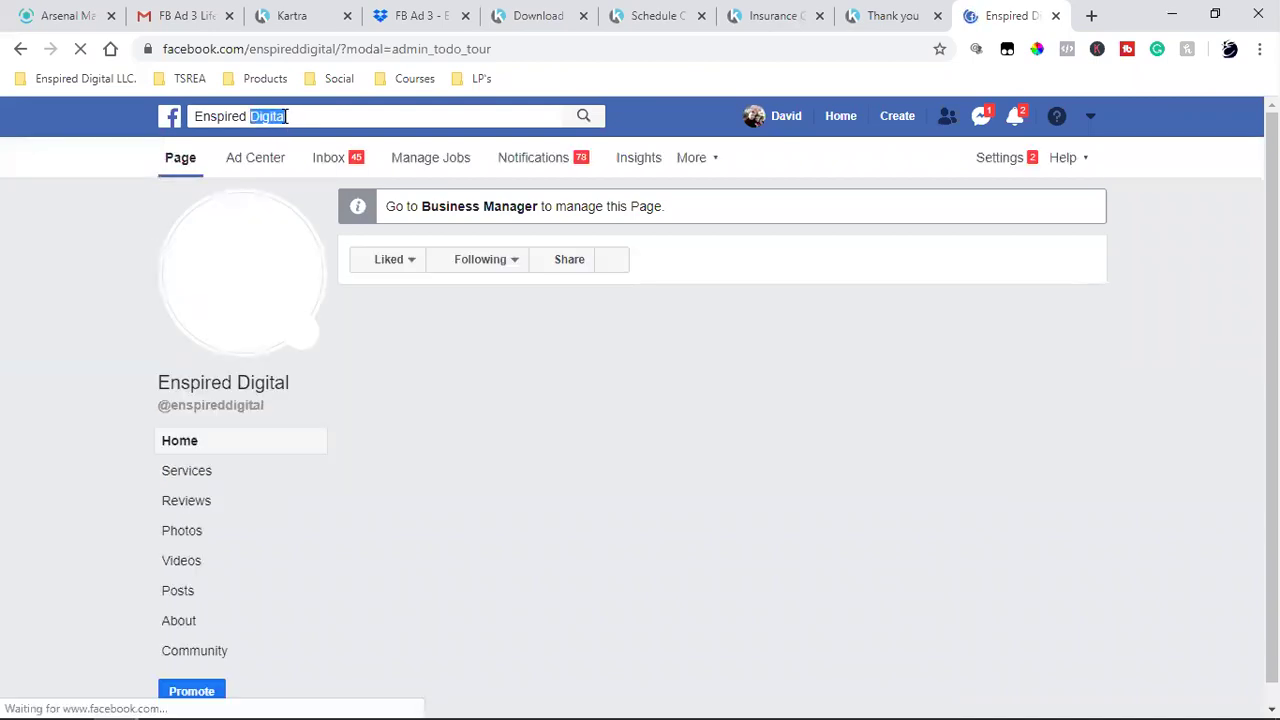
- Search Facebook for 'mcdo' and open the insurance agency page's About section
{"action": "left_click", "coordinate": [287, 116]}
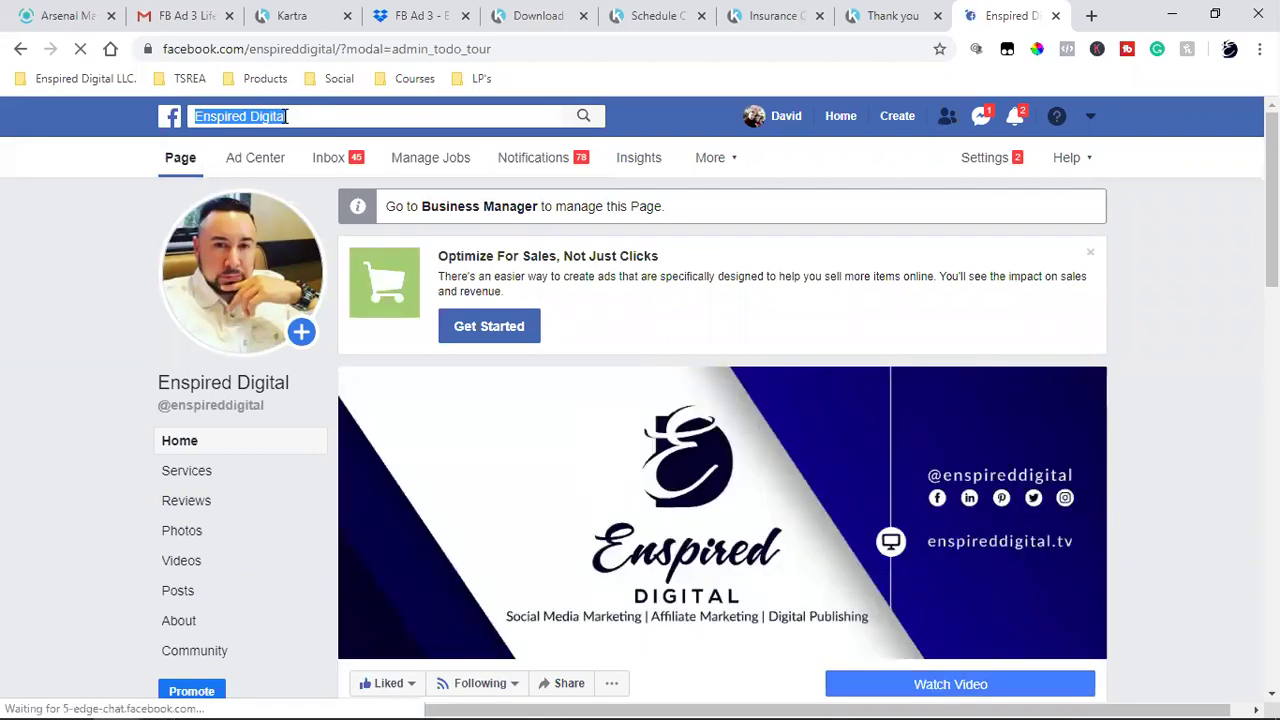
{"action": "type", "text": "do"}
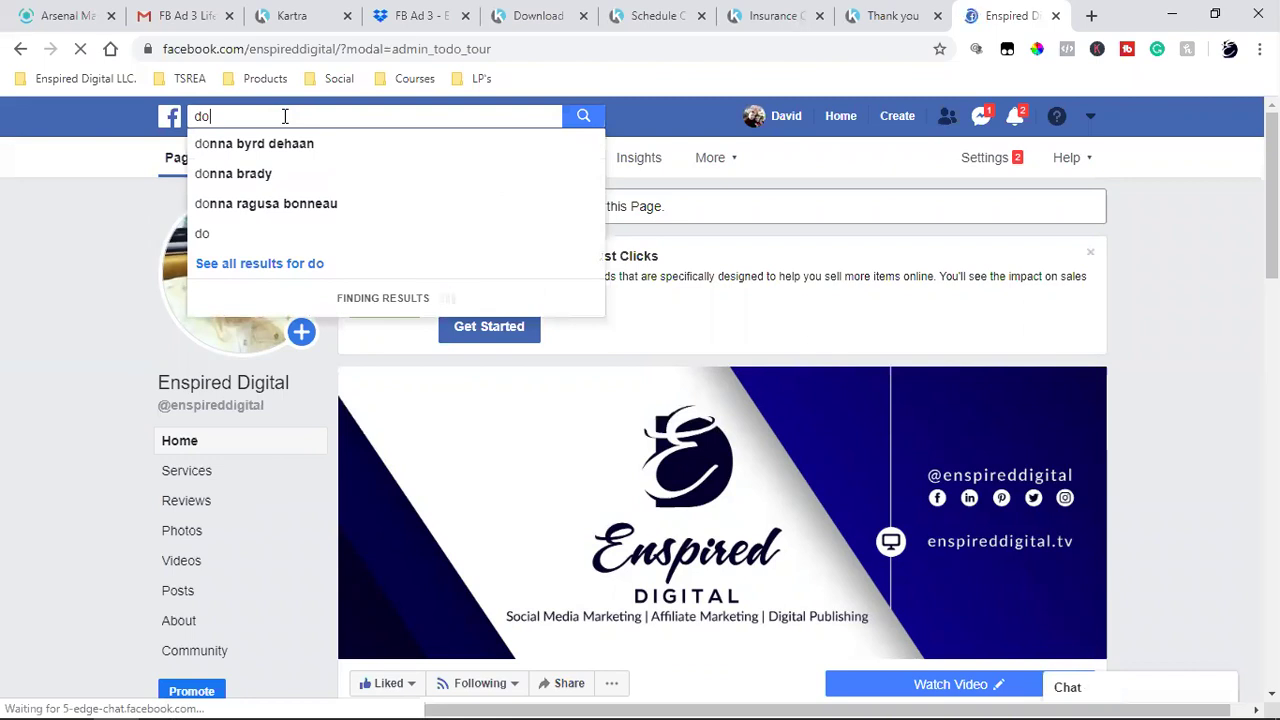
{"action": "key", "text": "BackSpace"}
{"action": "key", "text": "BackSpace"}
{"action": "type", "text": "m"}
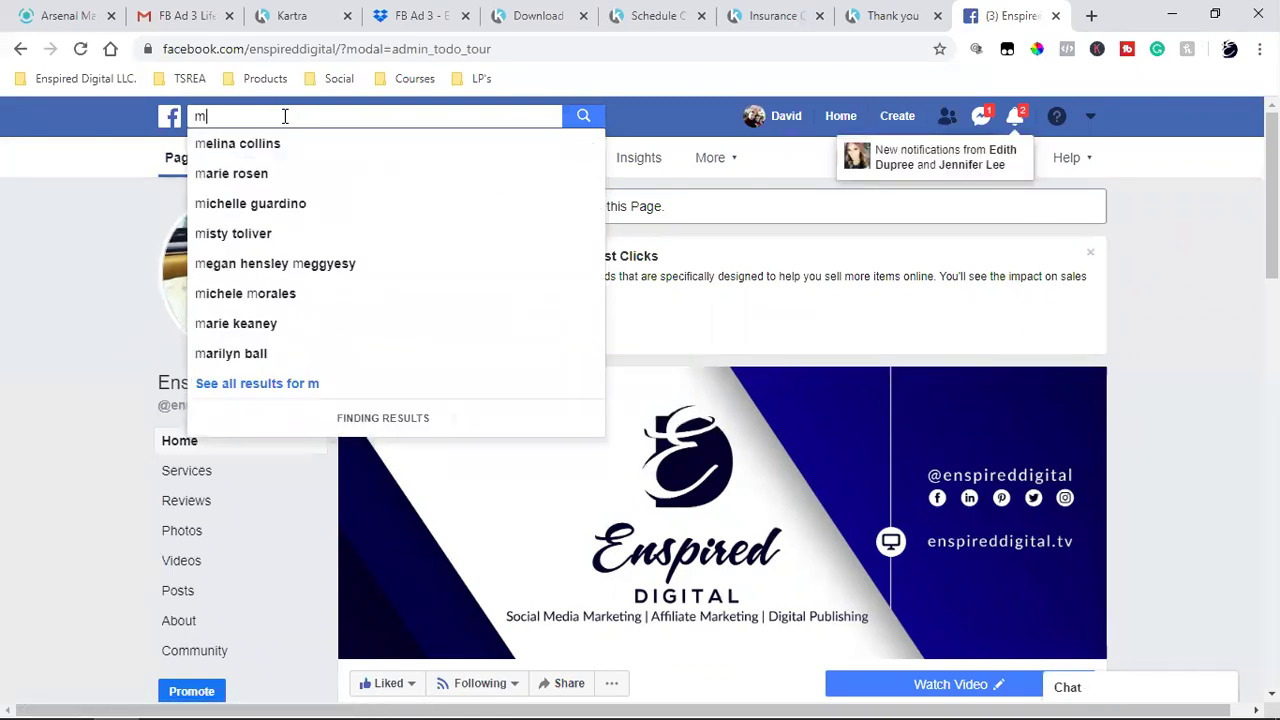
{"action": "type", "text": "cdo"}
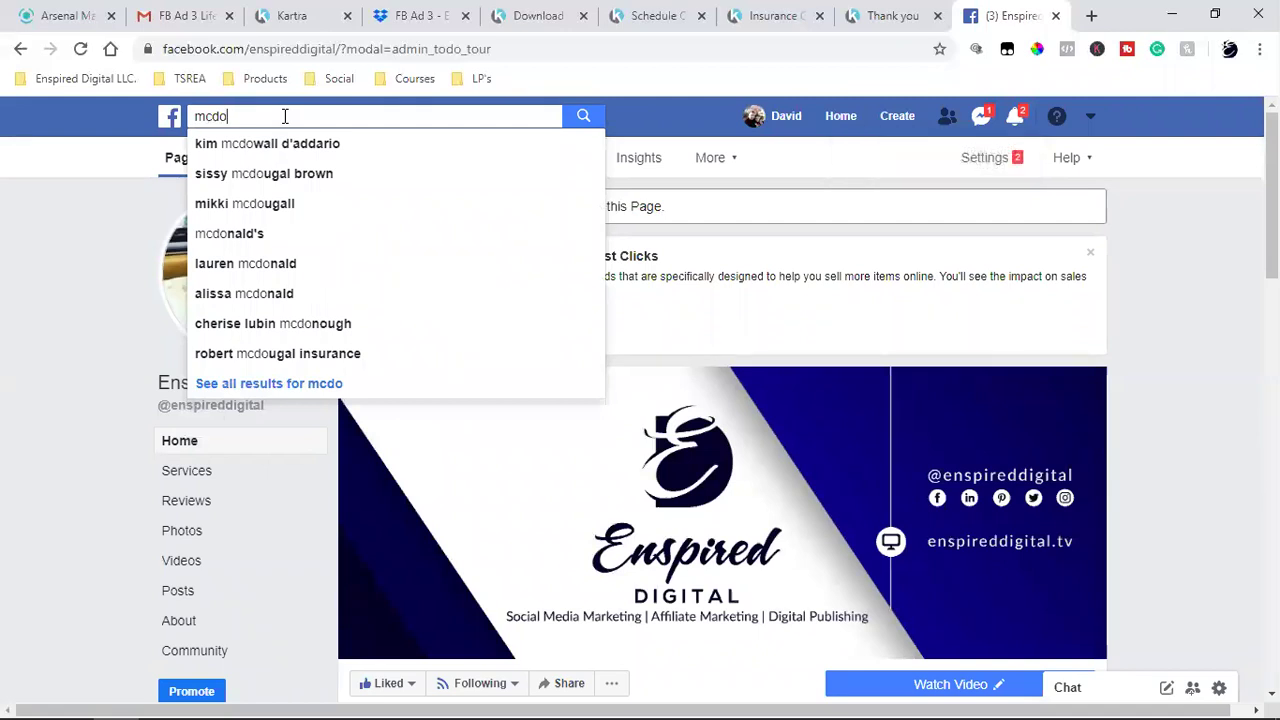
{"action": "left_click", "coordinate": [355, 350]}
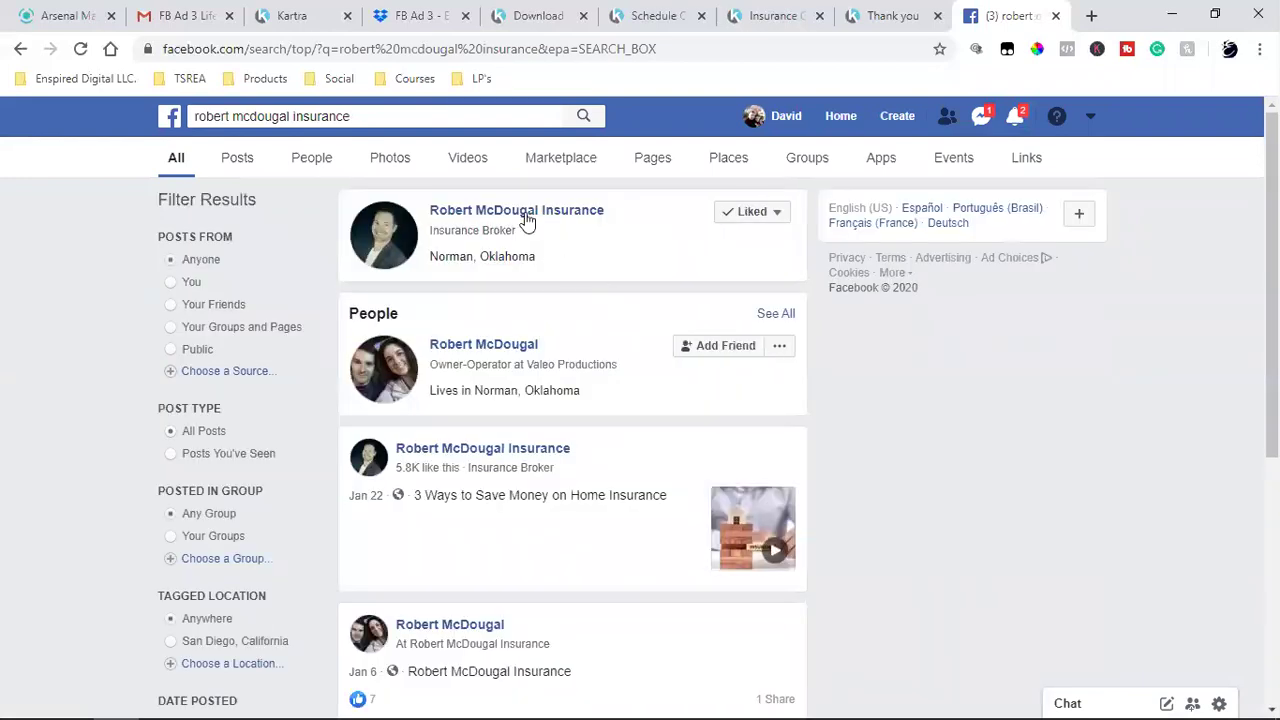
{"action": "left_click", "coordinate": [525, 220]}
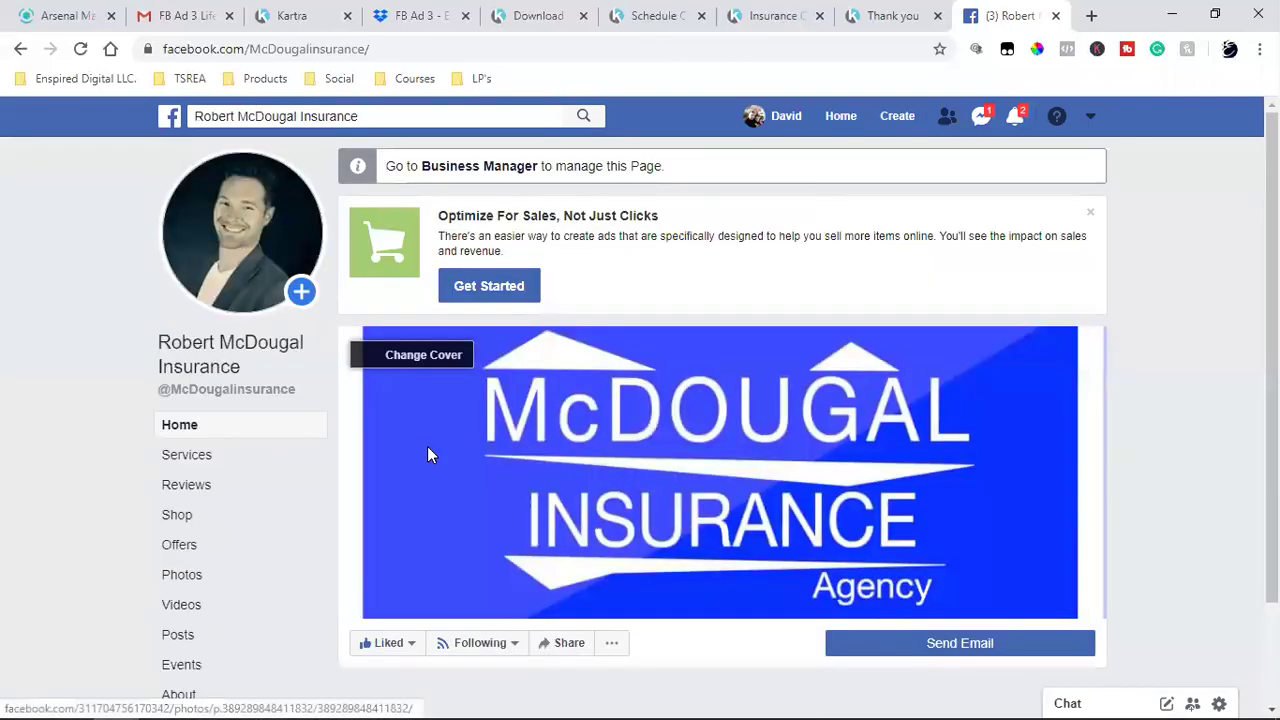
{"action": "left_click", "coordinate": [188, 691]}
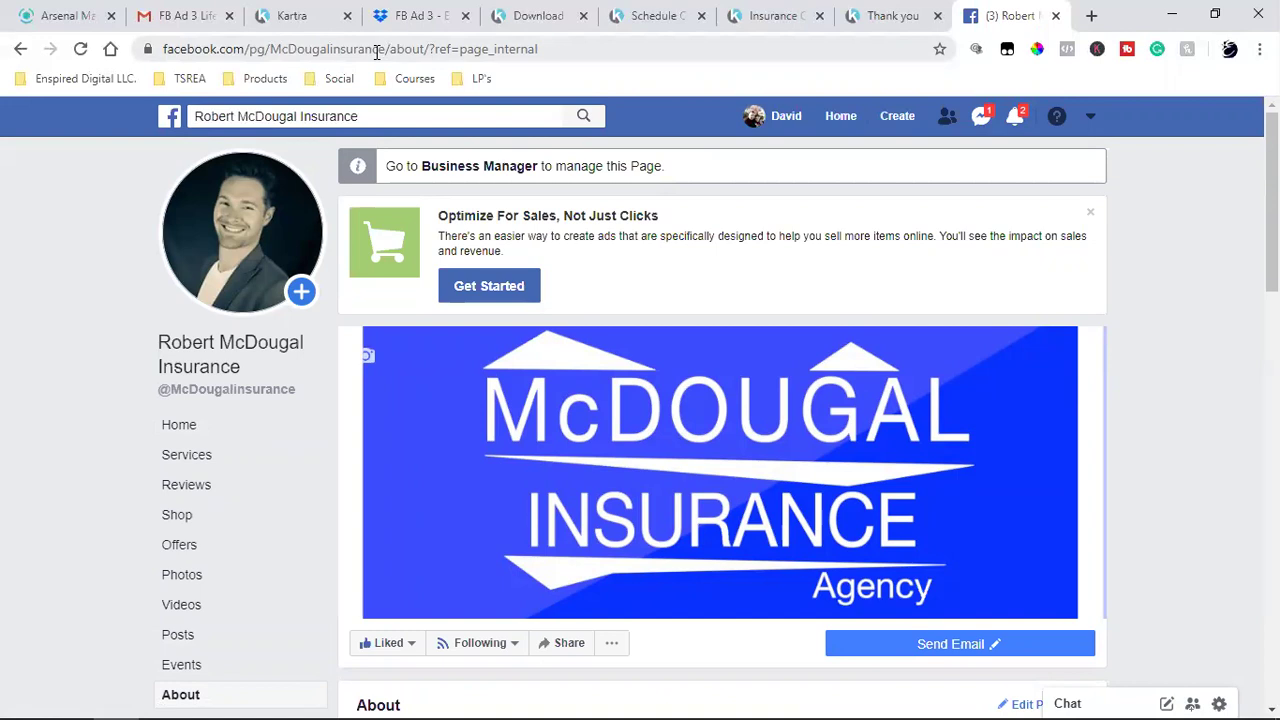
- Trim pg/ and the tracking parameter from the About-page address, copy it, and return to Kartra
{"action": "left_click", "coordinate": [377, 52]}
{"action": "left_click", "coordinate": [367, 52]}
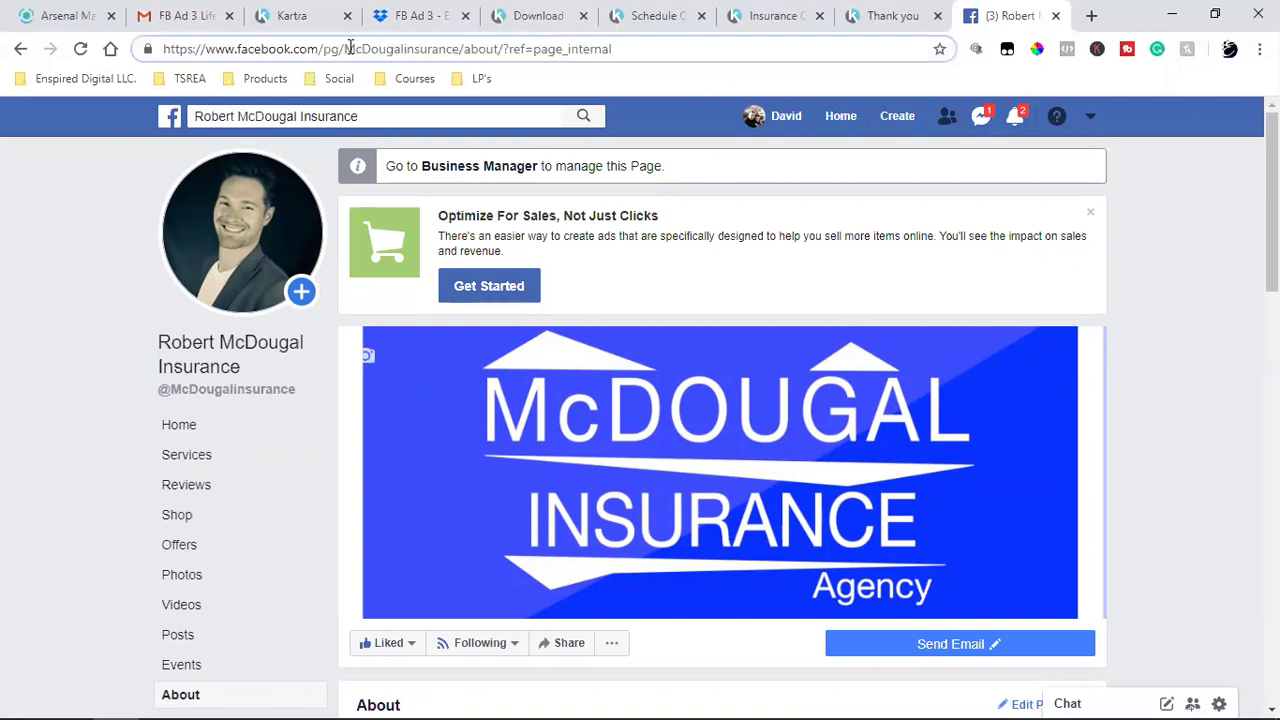
{"action": "key", "text": "BackSpace"}
{"action": "key", "text": "BackSpace"}
{"action": "key", "text": "BackSpace"}
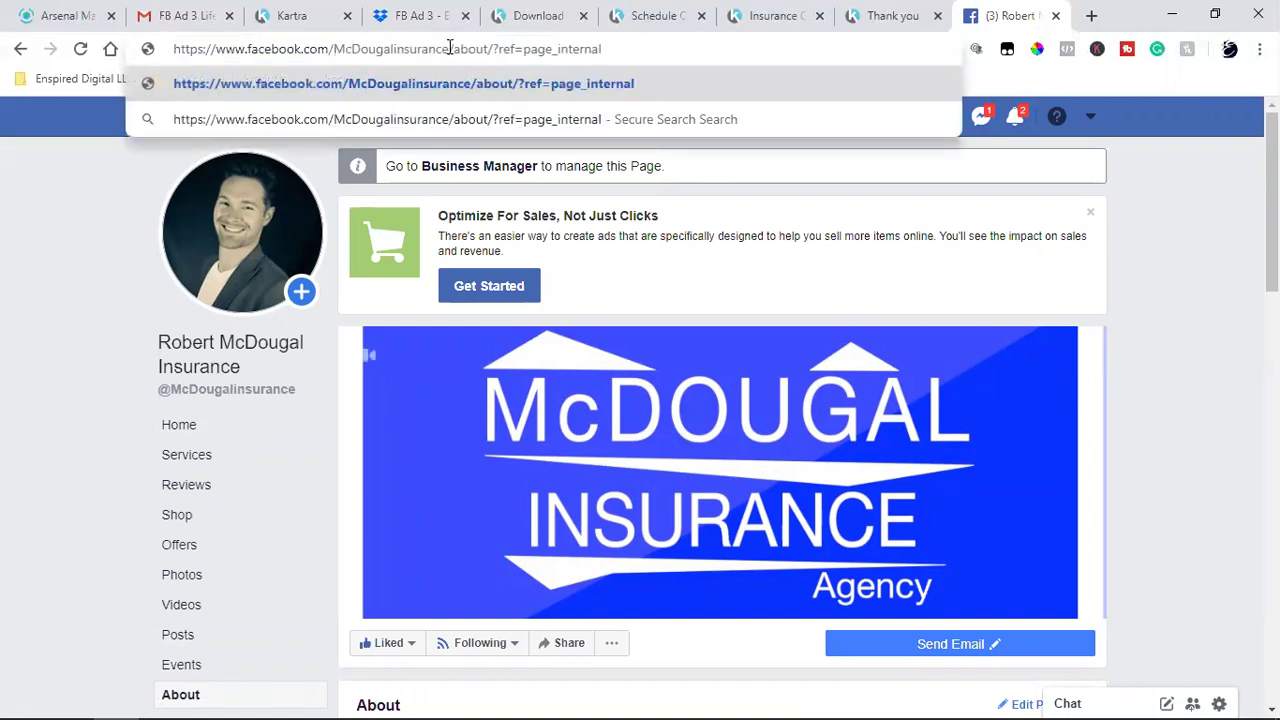
{"action": "left_click_drag", "start_coordinate": [497, 48], "coordinate": [751, 46]}
{"action": "key", "text": "BackSpace"}
{"action": "key", "text": "BackSpace"}
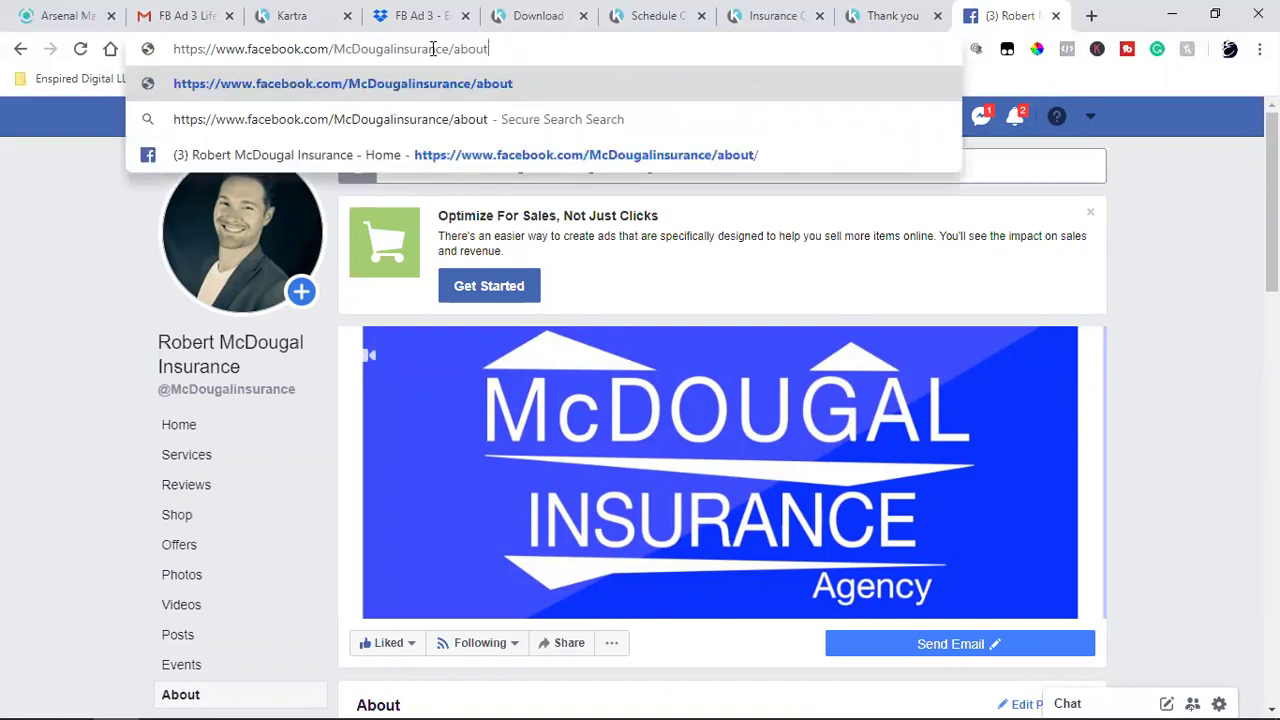
{"action": "double_click", "coordinate": [425, 50]}
{"action": "left_click", "coordinate": [425, 52]}
{"action": "right_click", "coordinate": [430, 50]}
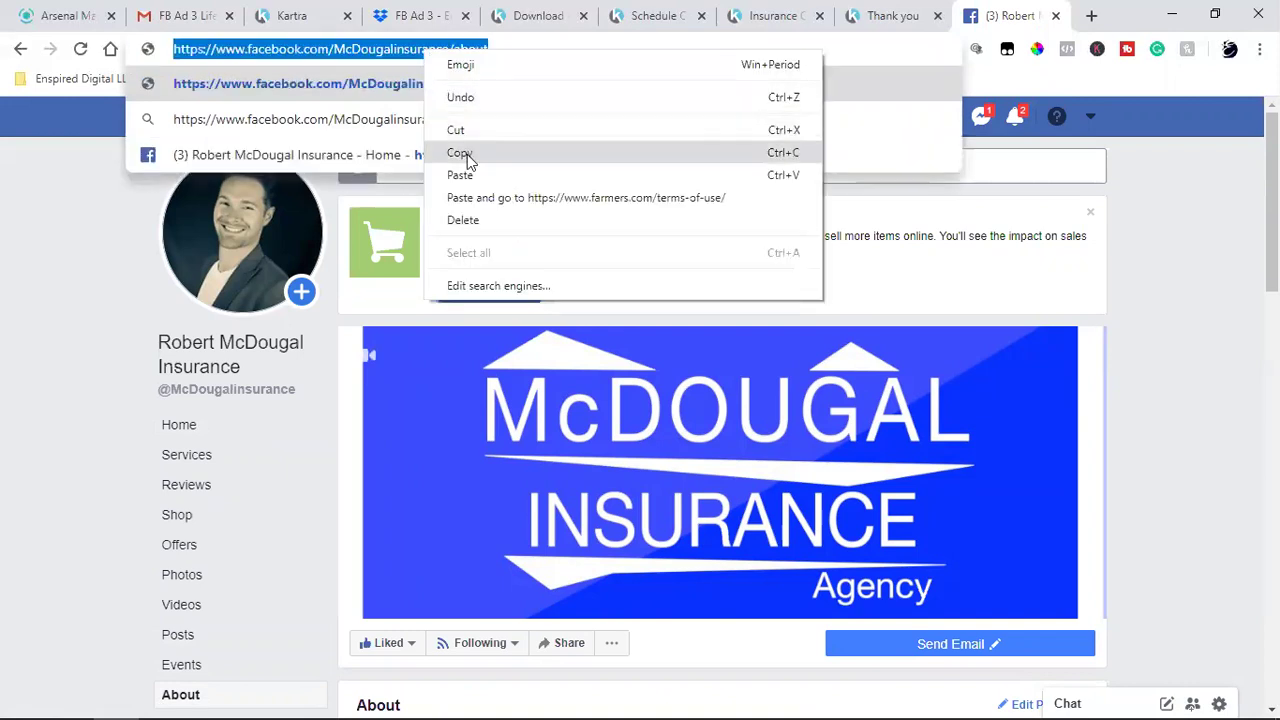
{"action": "left_click", "coordinate": [470, 154]}
{"action": "left_click", "coordinate": [292, 15]}
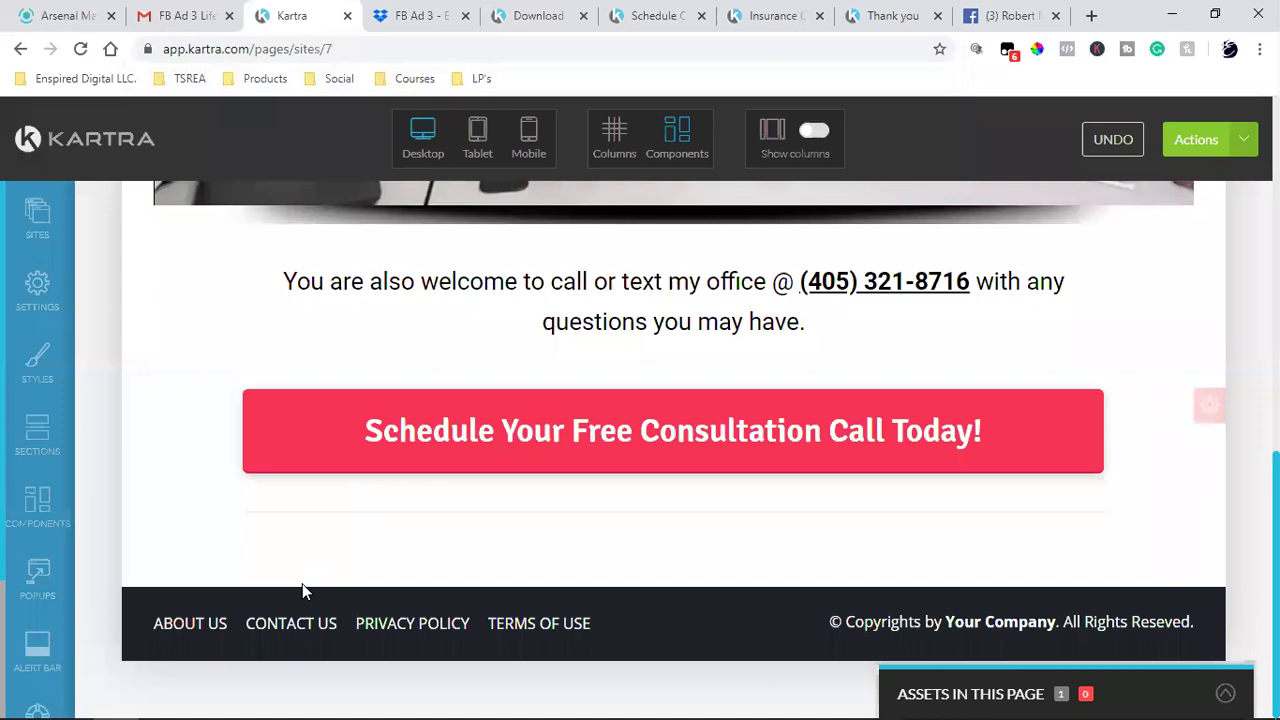
- Link the footer's ABOUT US item to the pasted Facebook About-page address, opening in a new tab
{"action": "mouse_move", "coordinate": [180, 612]}
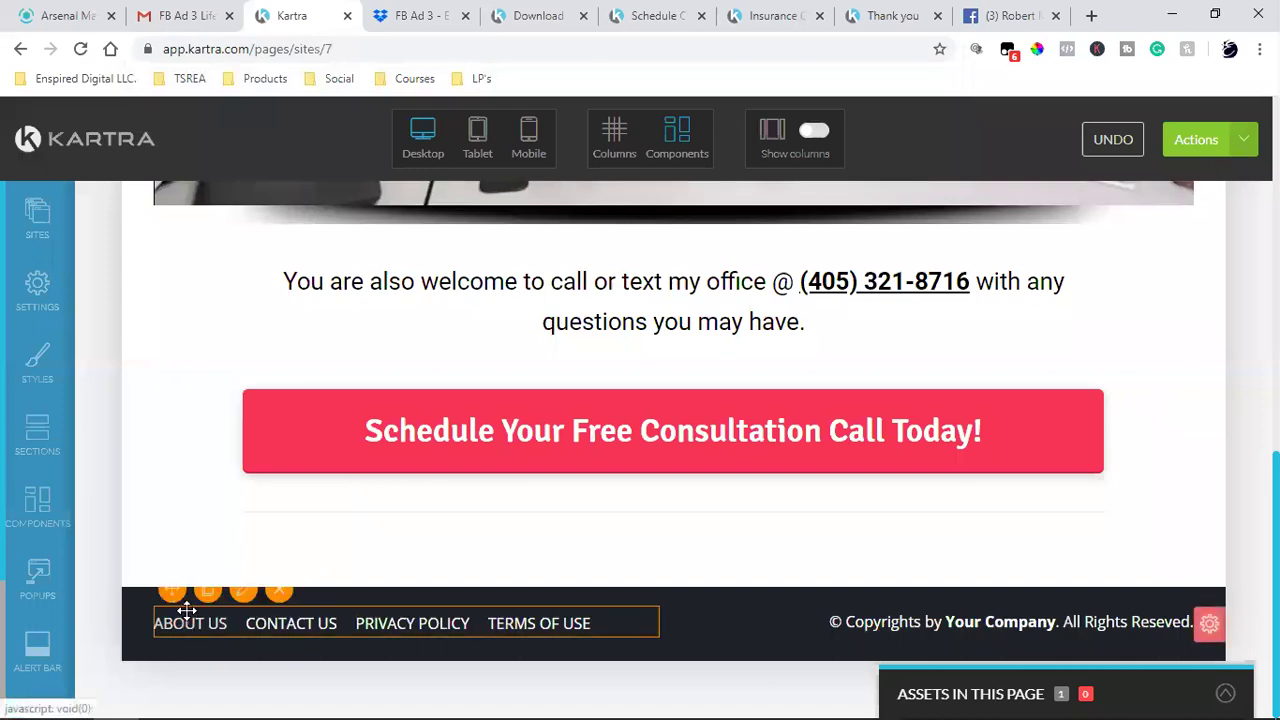
{"action": "left_click", "coordinate": [245, 594]}
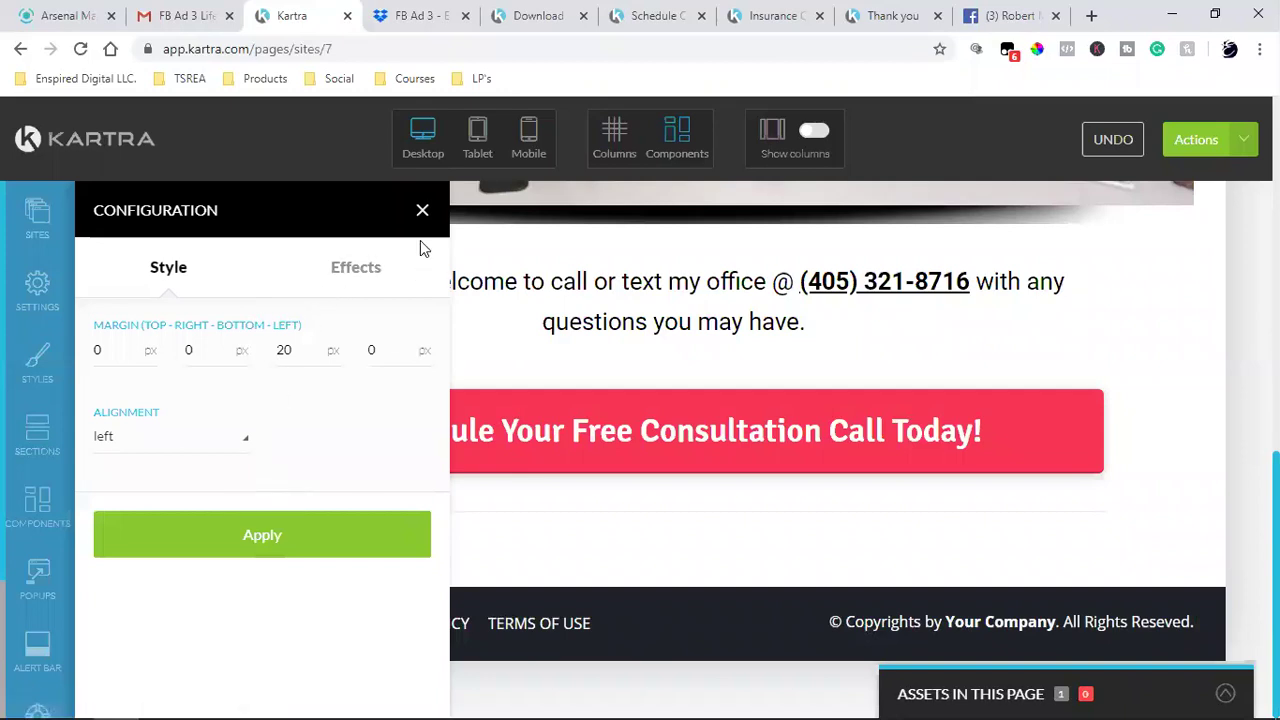
{"action": "left_click", "coordinate": [420, 210]}
{"action": "mouse_move", "coordinate": [195, 633]}
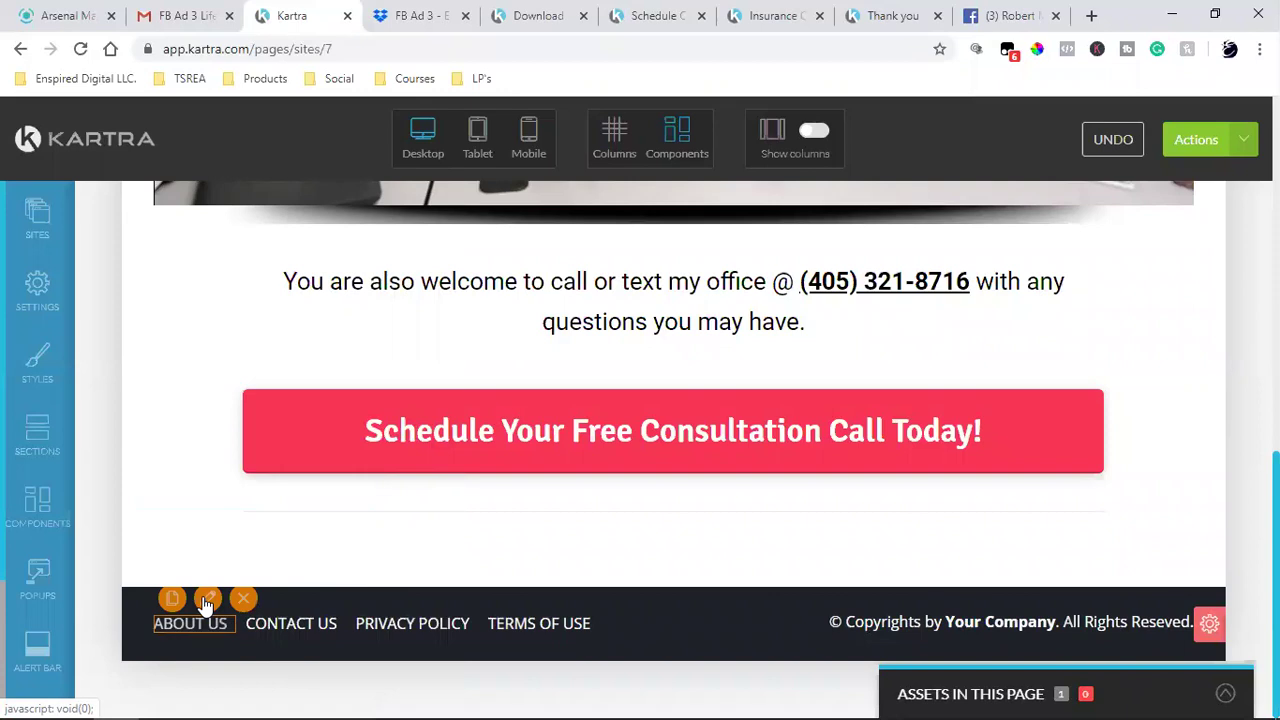
{"action": "left_click", "coordinate": [206, 600]}
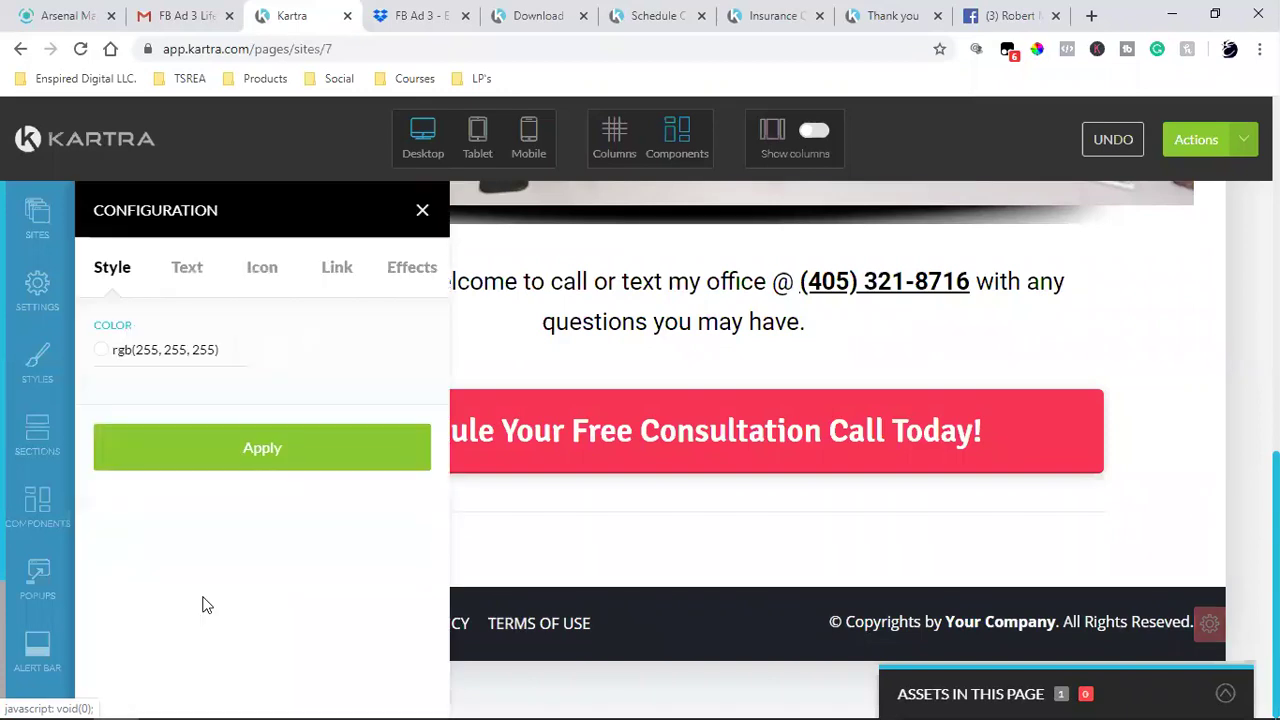
{"action": "left_click", "coordinate": [330, 276]}
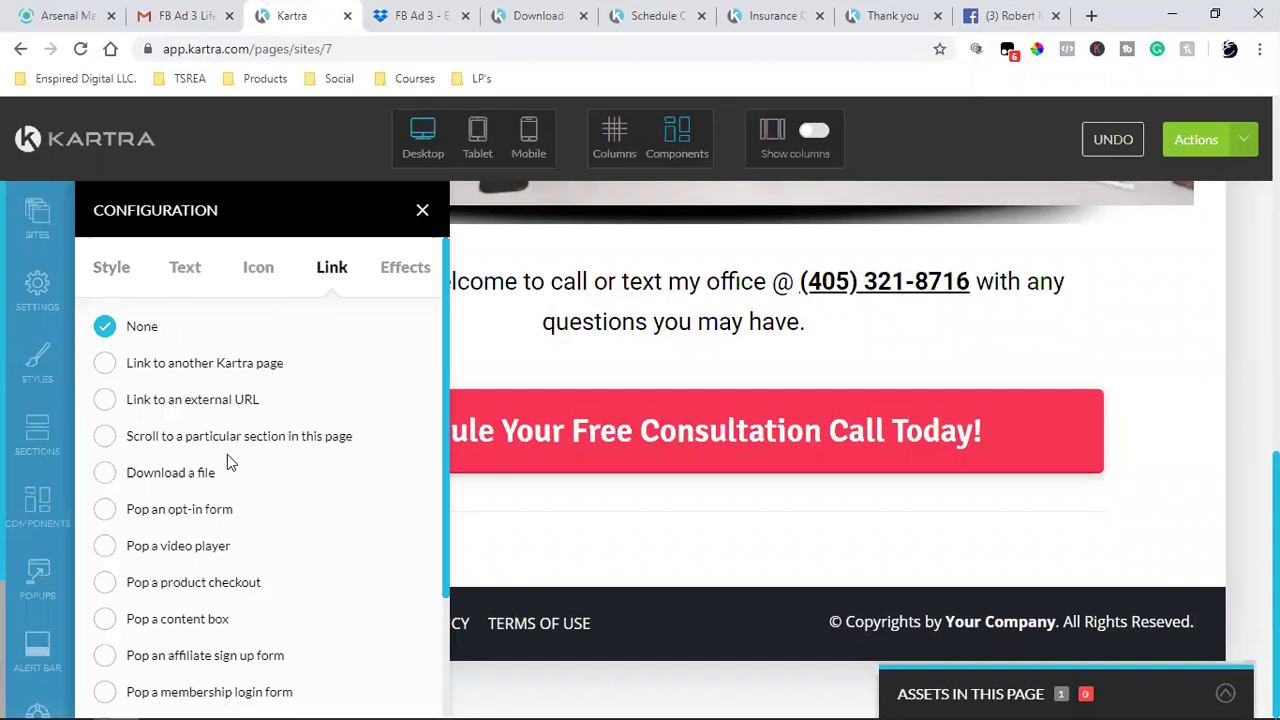
{"action": "left_click", "coordinate": [106, 404]}
{"action": "left_click", "coordinate": [241, 528]}
{"action": "key", "text": "ctrl+v"}
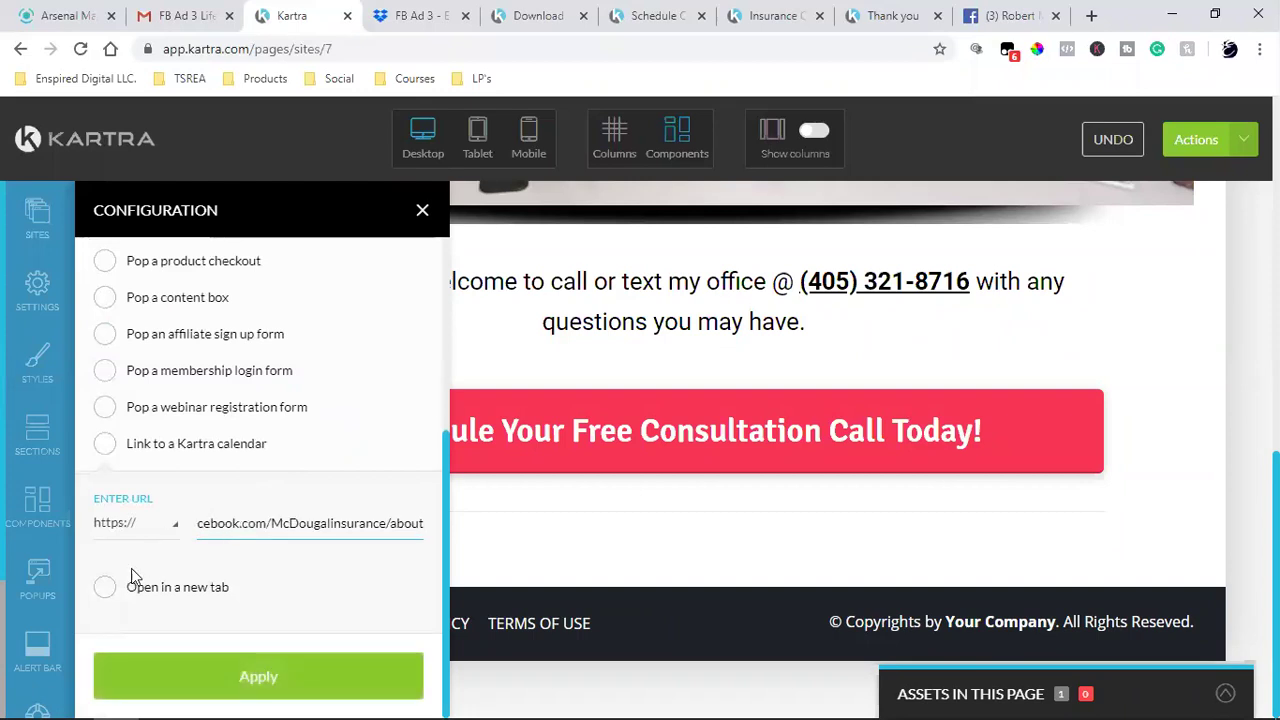
{"action": "left_click", "coordinate": [106, 587]}
{"action": "left_click", "coordinate": [250, 675]}
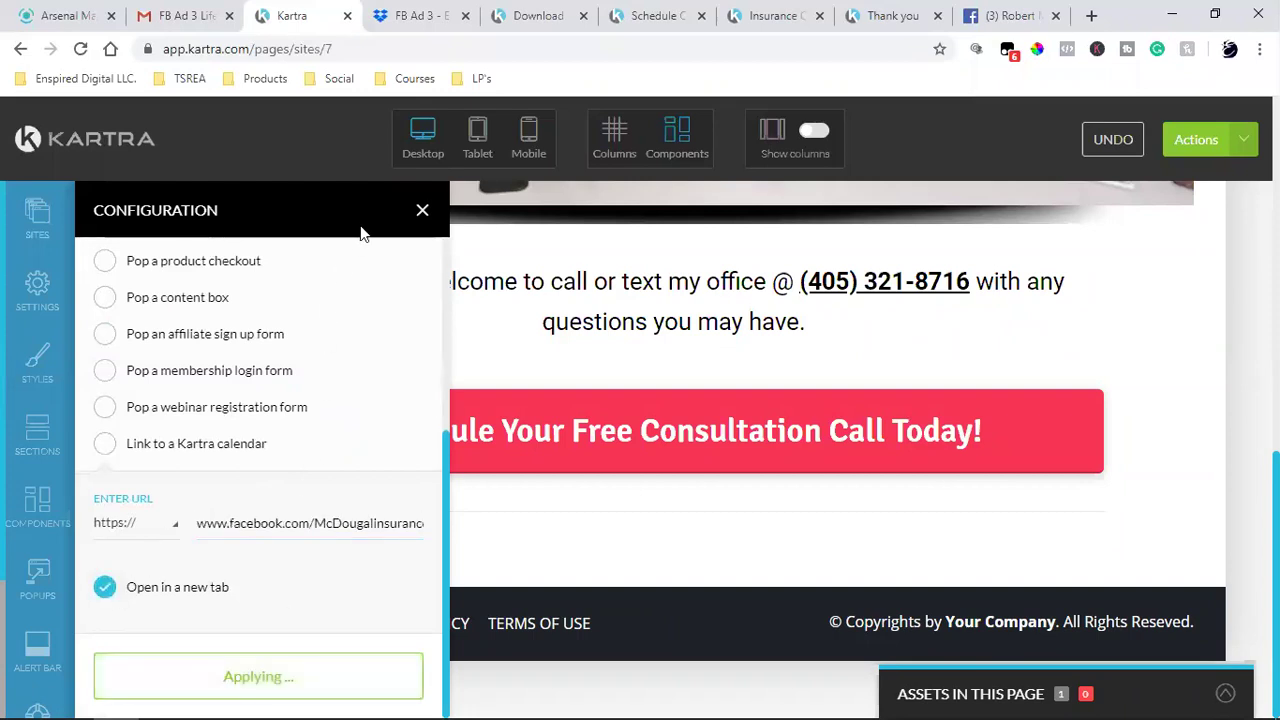
{"action": "left_click", "coordinate": [420, 211]}
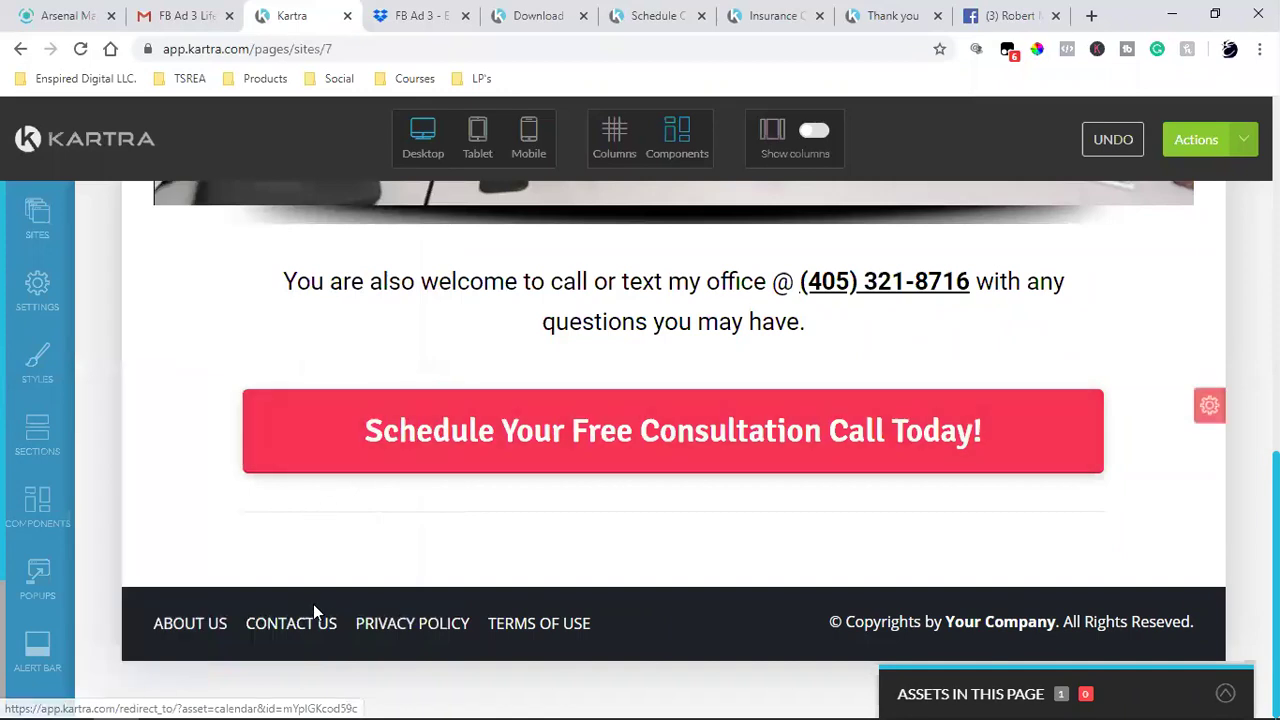
- Link CONTACT US to the same Facebook page address, opening in a new tab
{"action": "left_click", "coordinate": [298, 625]}
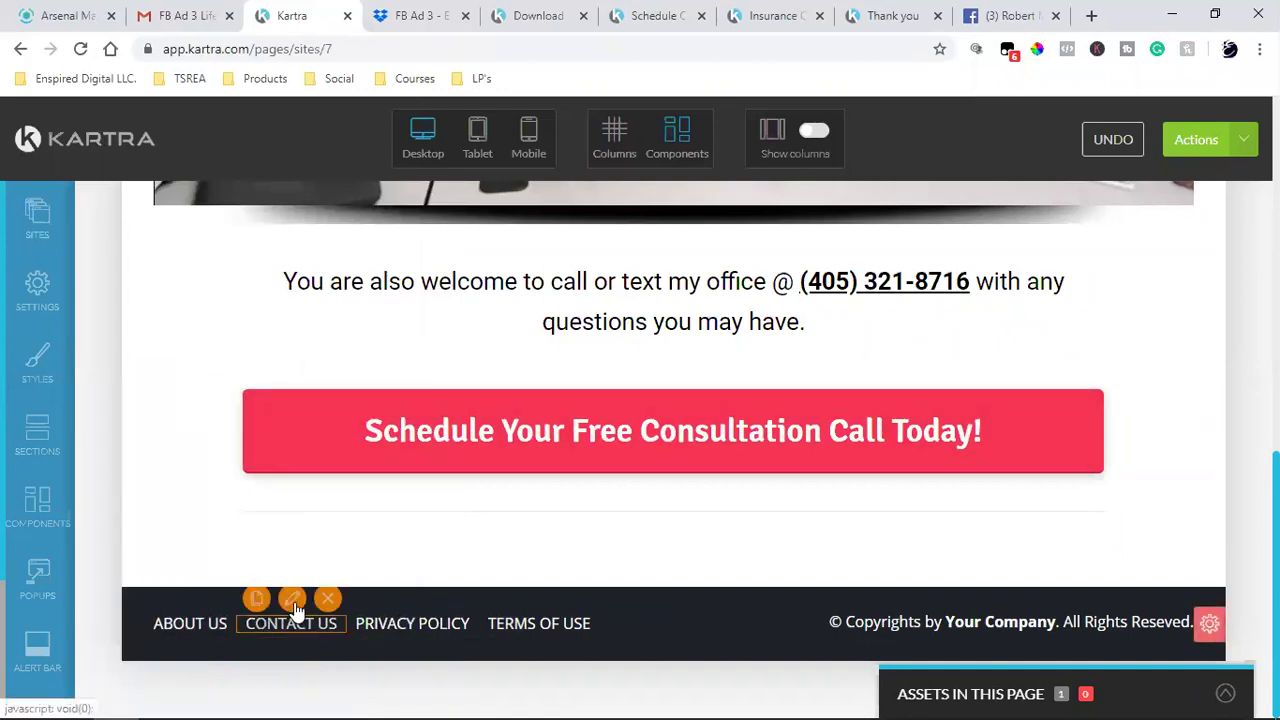
{"action": "left_click", "coordinate": [292, 600]}
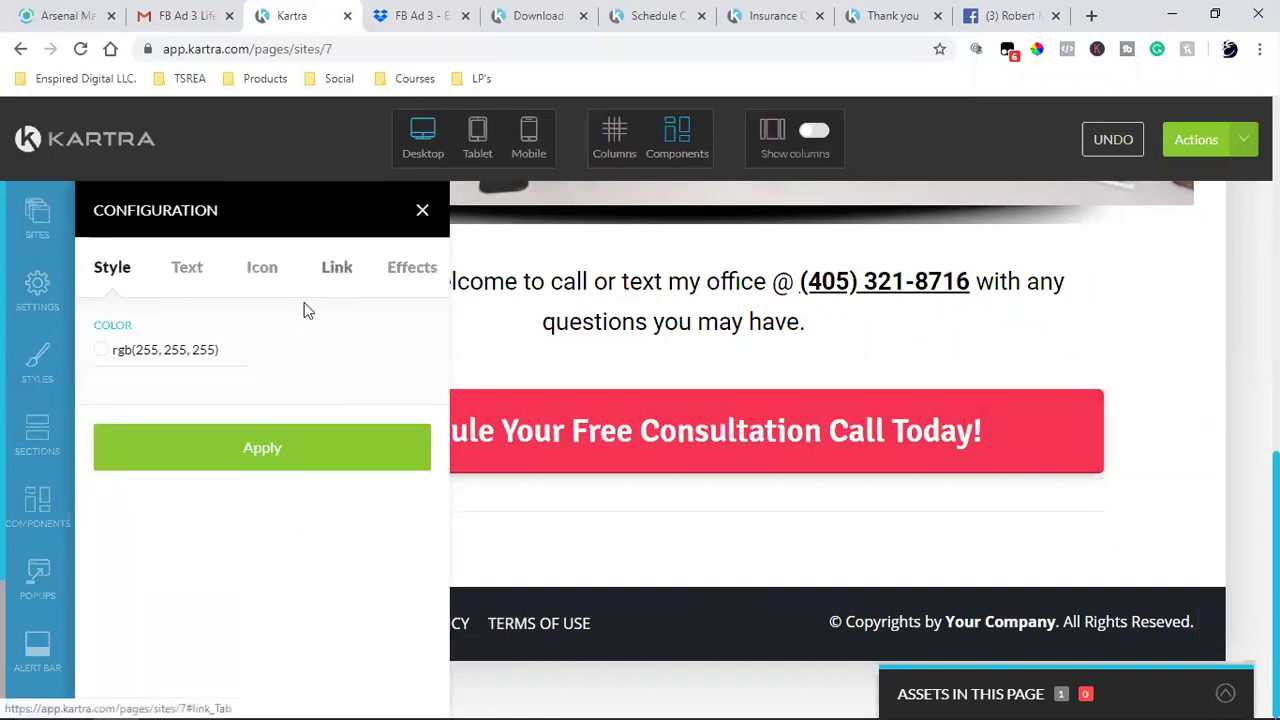
{"action": "left_click", "coordinate": [336, 267]}
{"action": "left_click", "coordinate": [106, 399]}
{"action": "scroll", "coordinate": [268, 549], "scroll_direction": "down", "scroll_amount": 3}
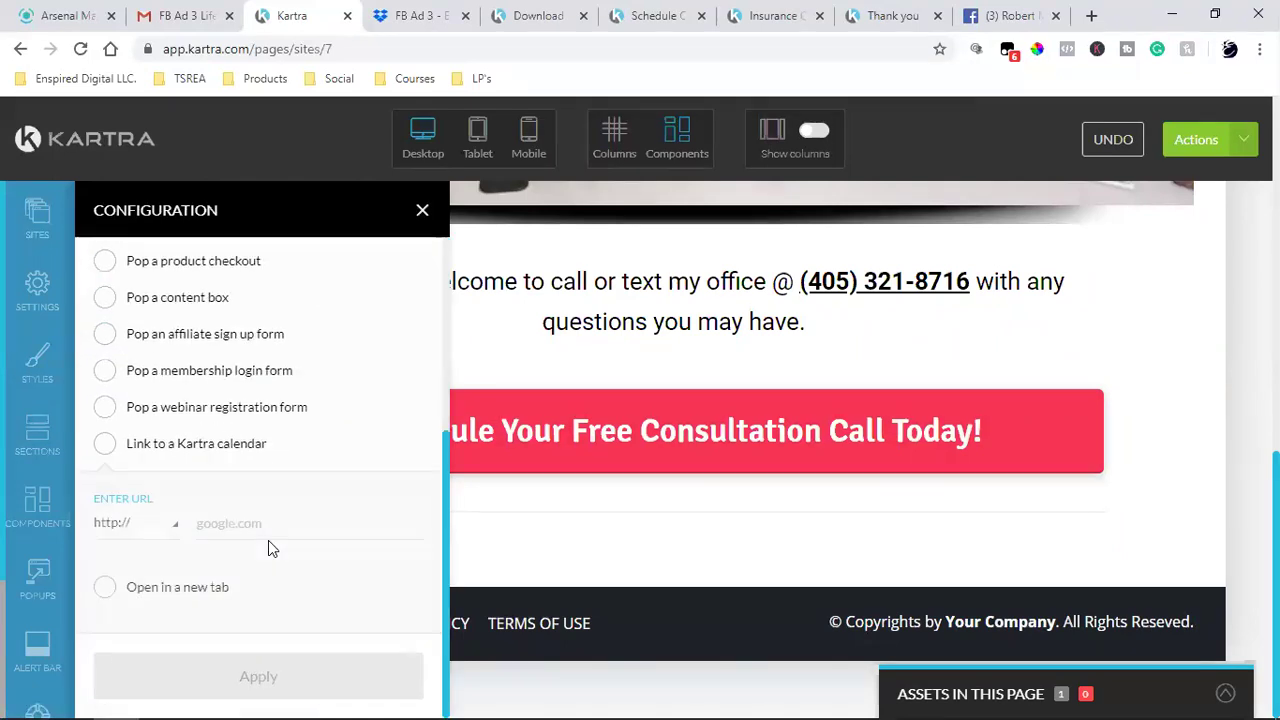
{"action": "left_click", "coordinate": [283, 538]}
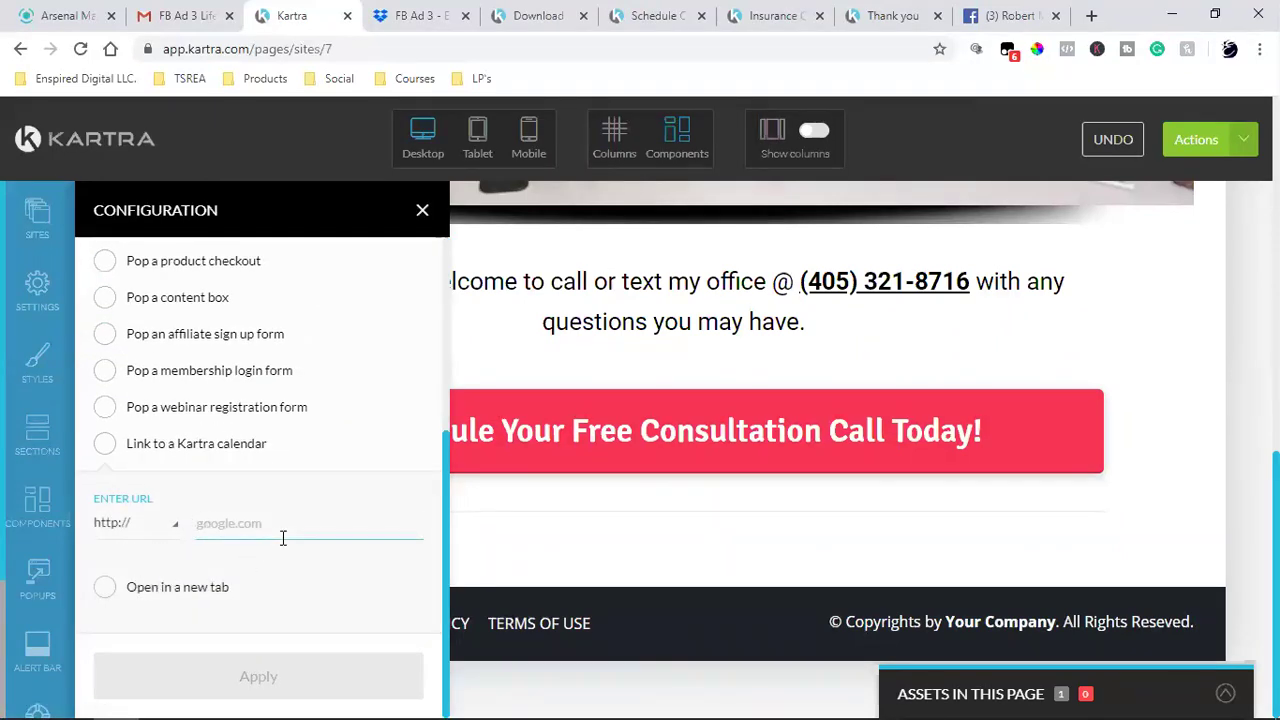
{"action": "key", "text": "ctrl+v"}
{"action": "left_click", "coordinate": [106, 588]}
{"action": "left_click", "coordinate": [248, 676]}
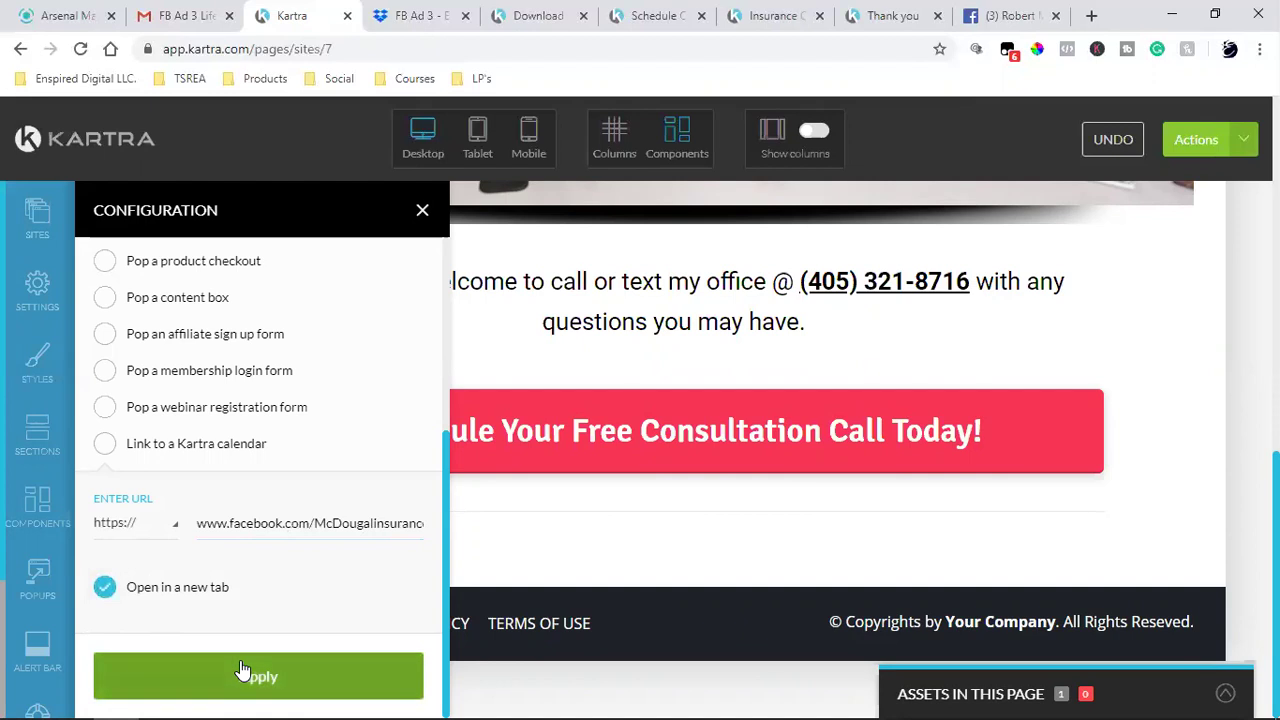
{"action": "left_click", "coordinate": [421, 222]}
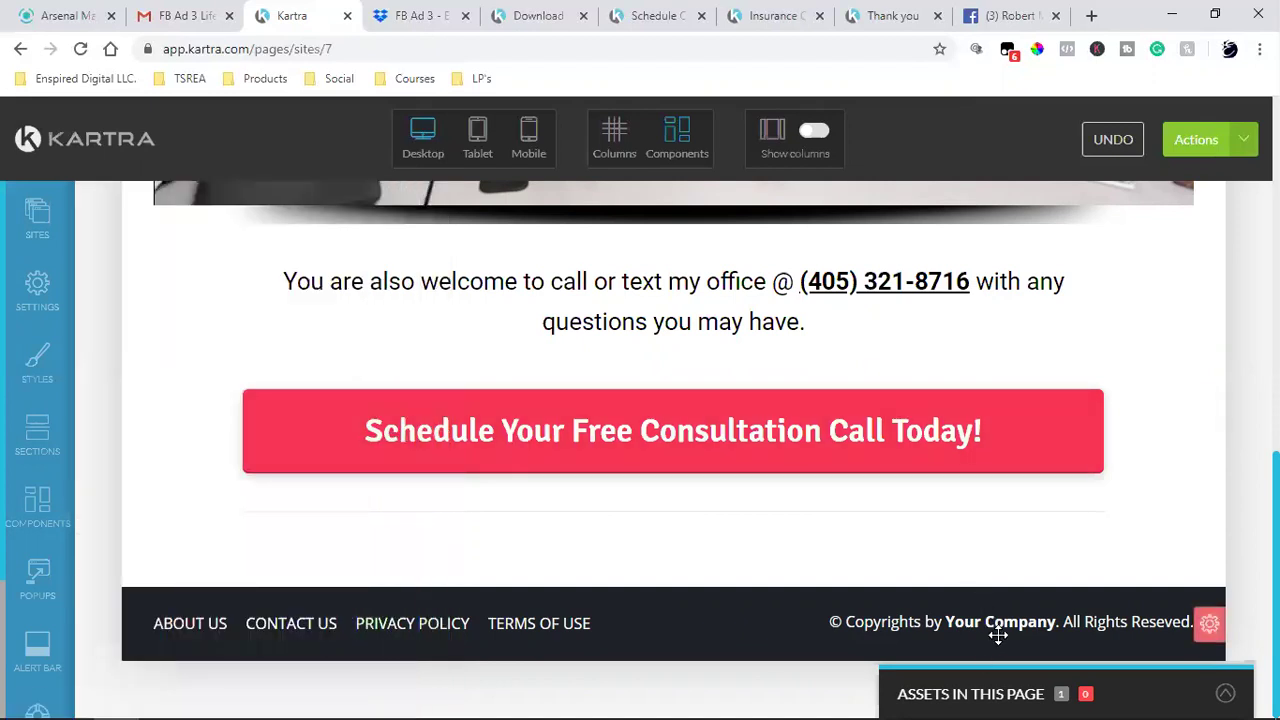
- Close the consultation calendar tab and copy the copyright line from the Schedule Call footer
{"action": "left_click", "coordinate": [880, 15]}
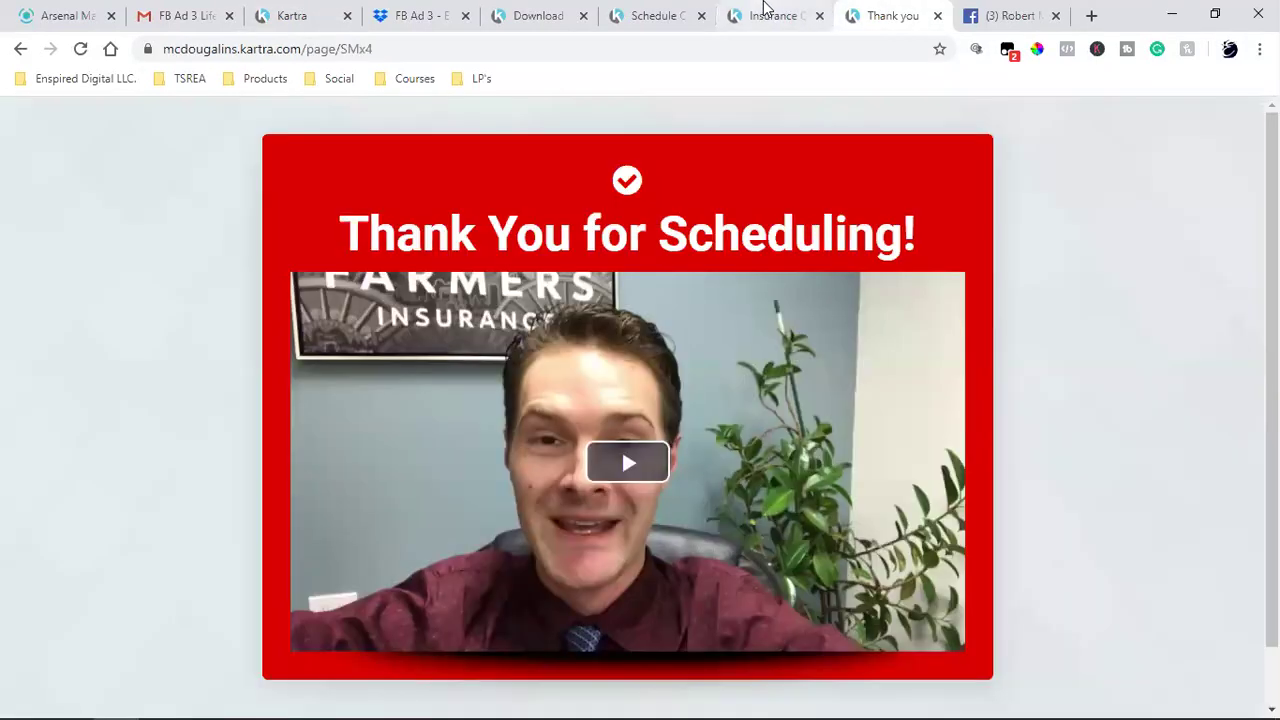
{"action": "scroll", "coordinate": [830, 245], "scroll_direction": "down", "scroll_amount": 2}
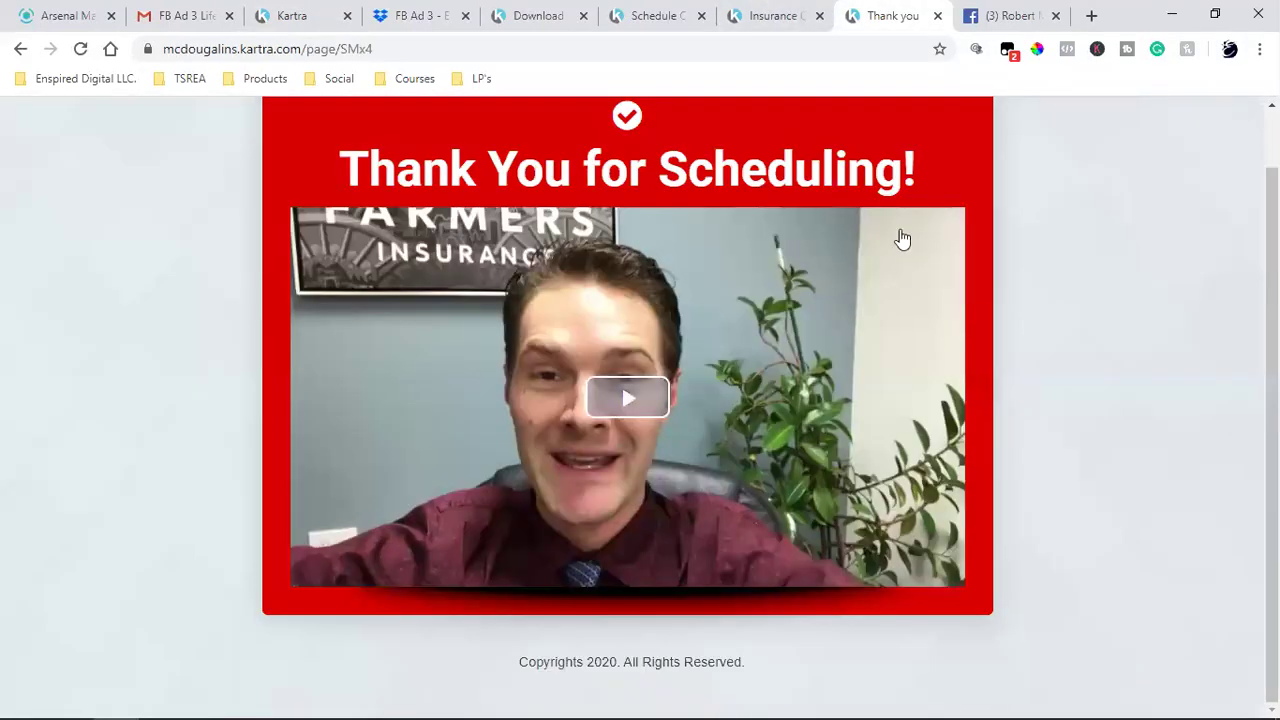
{"action": "left_click", "coordinate": [771, 15]}
{"action": "scroll", "coordinate": [654, 423], "scroll_direction": "down", "scroll_amount": 5}
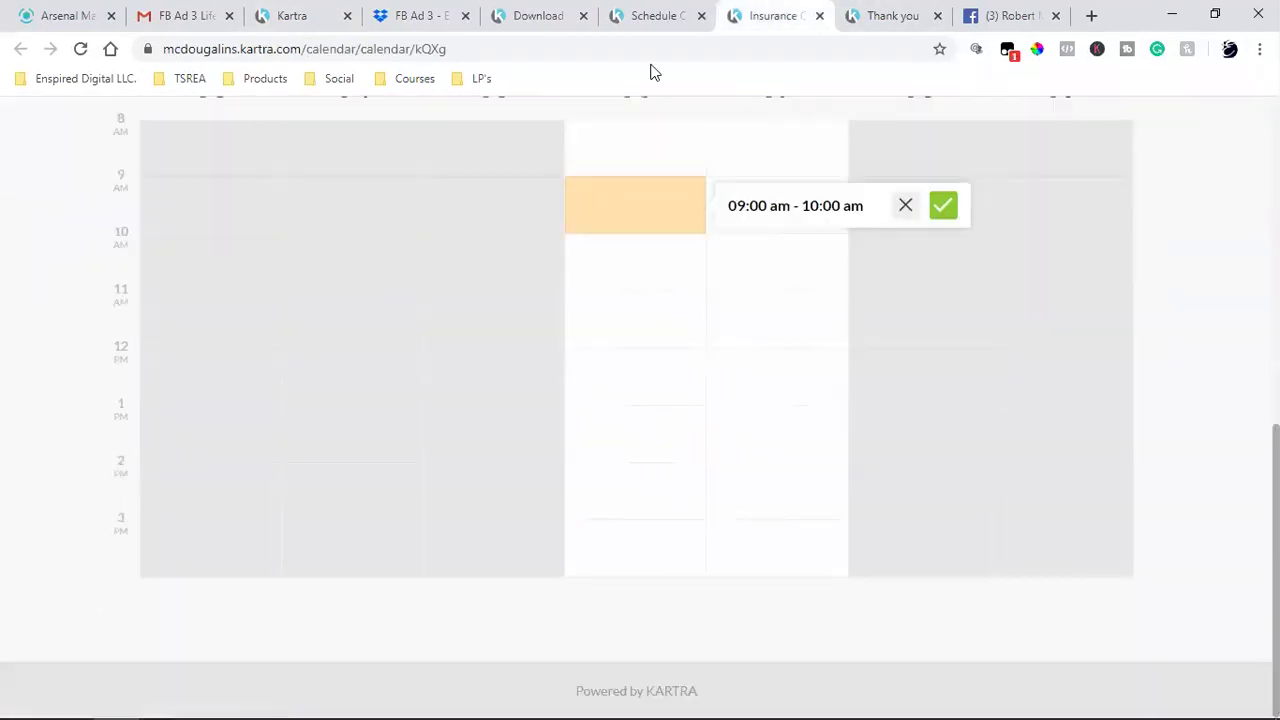
{"action": "left_click", "coordinate": [820, 16]}
{"action": "left_click", "coordinate": [655, 16]}
{"action": "scroll", "coordinate": [614, 386], "scroll_direction": "down", "scroll_amount": 5}
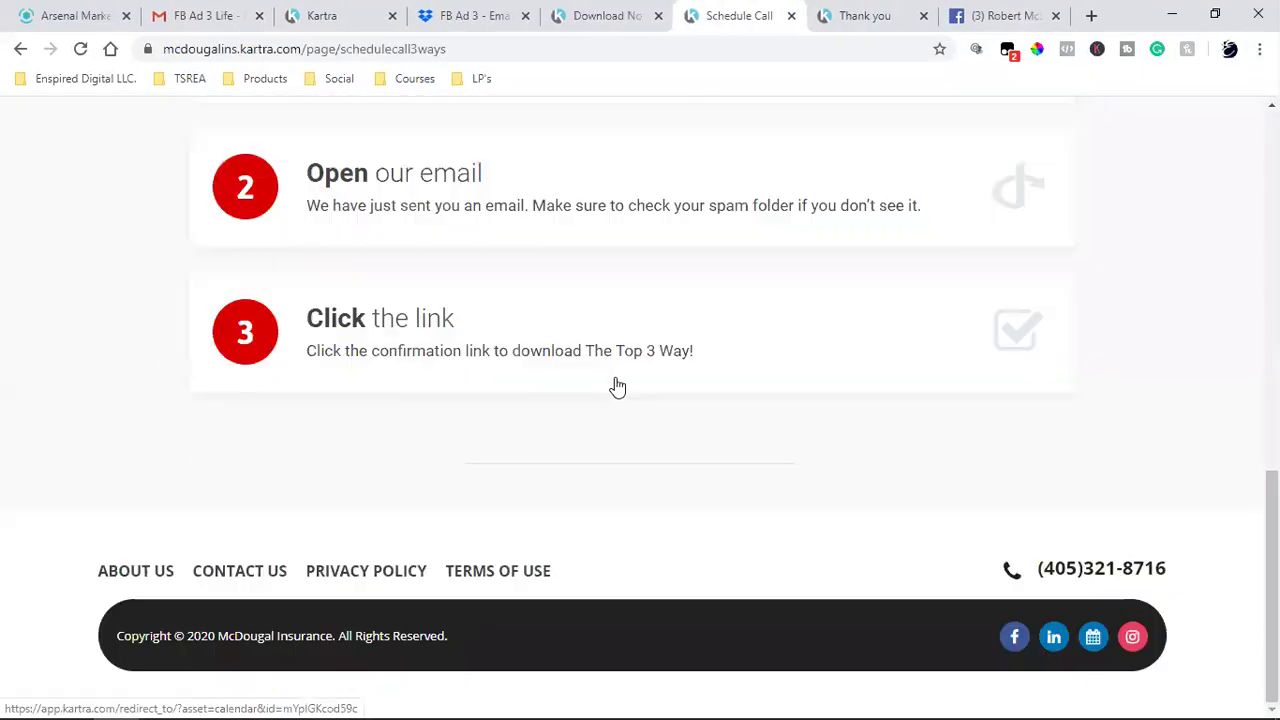
{"action": "triple_click", "coordinate": [244, 645]}
{"action": "right_click", "coordinate": [257, 638]}
{"action": "left_click", "coordinate": [328, 521]}
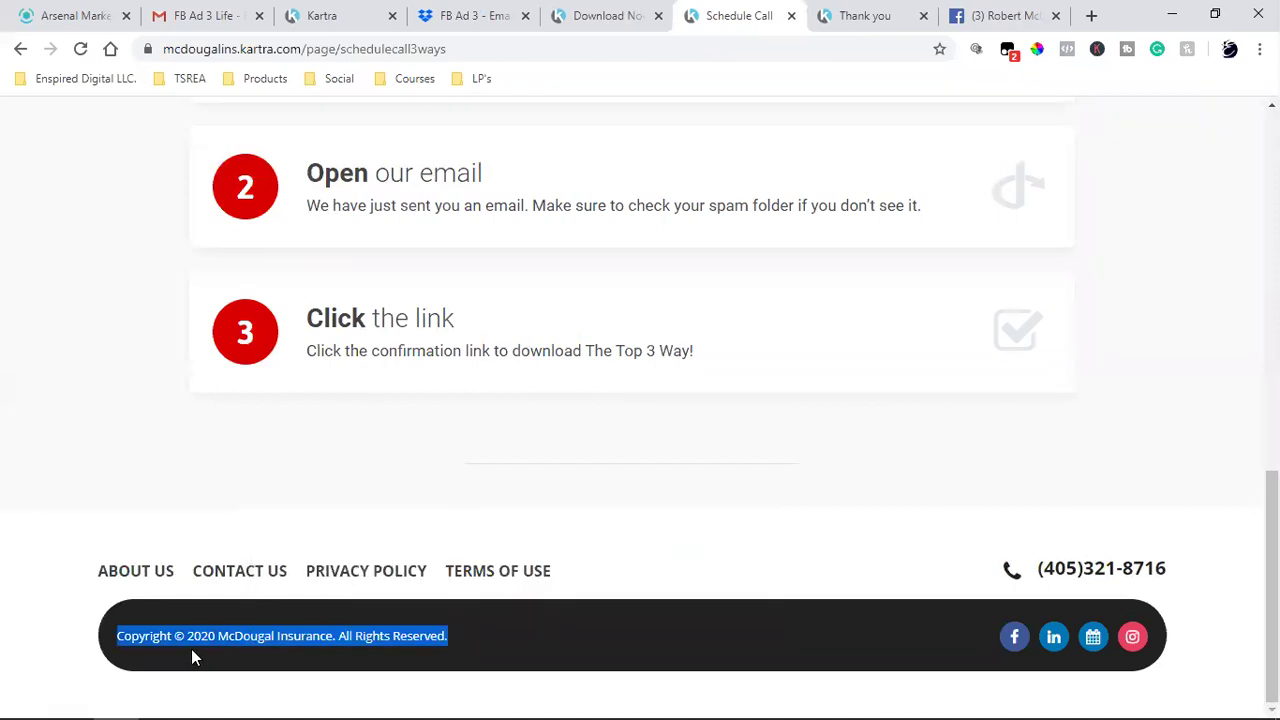
- Move between the open tabs, clear the copyright highlight, and return to the Kartra editor
{"action": "left_click", "coordinate": [863, 16]}
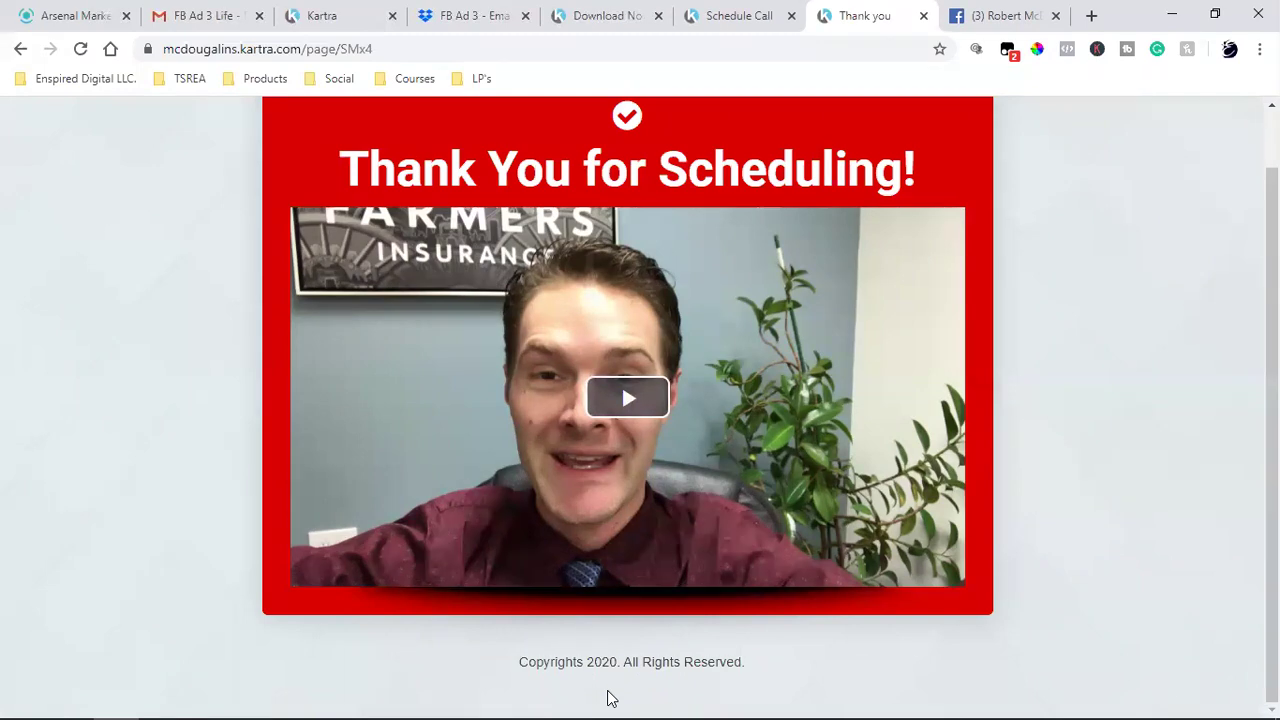
{"action": "left_click", "coordinate": [690, 10]}
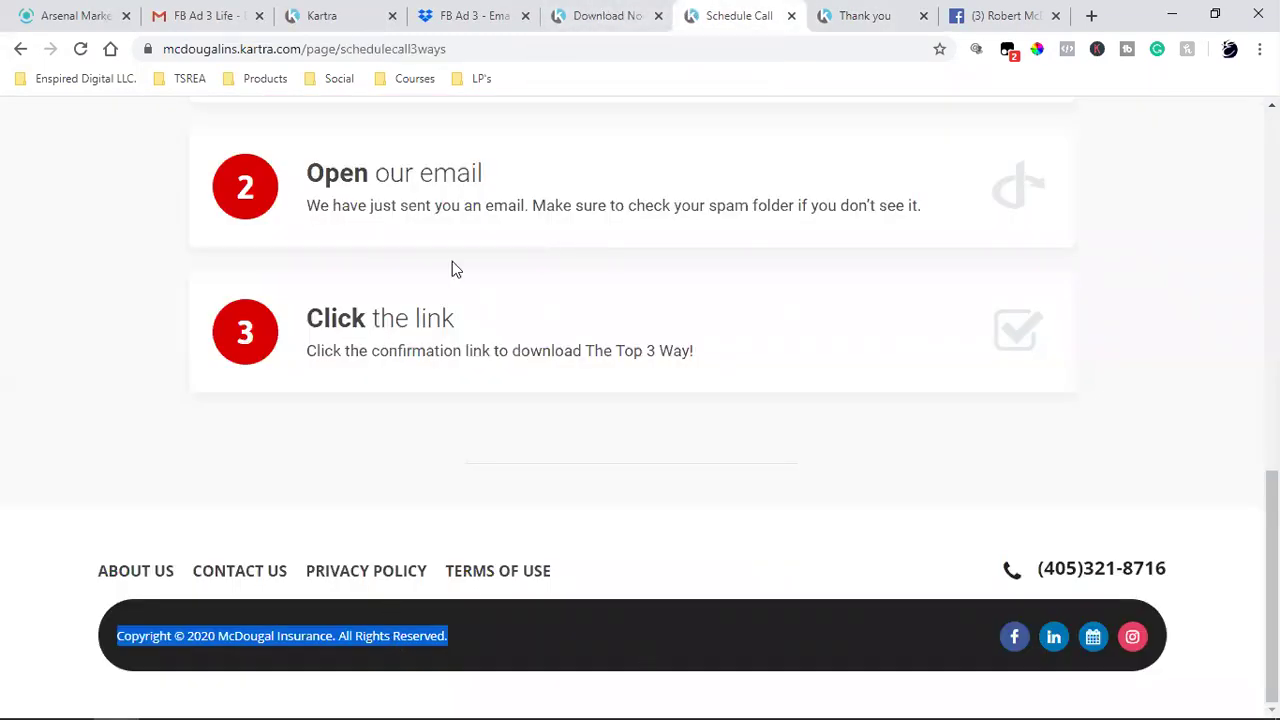
{"action": "left_click", "coordinate": [585, 12]}
{"action": "left_click", "coordinate": [503, 10]}
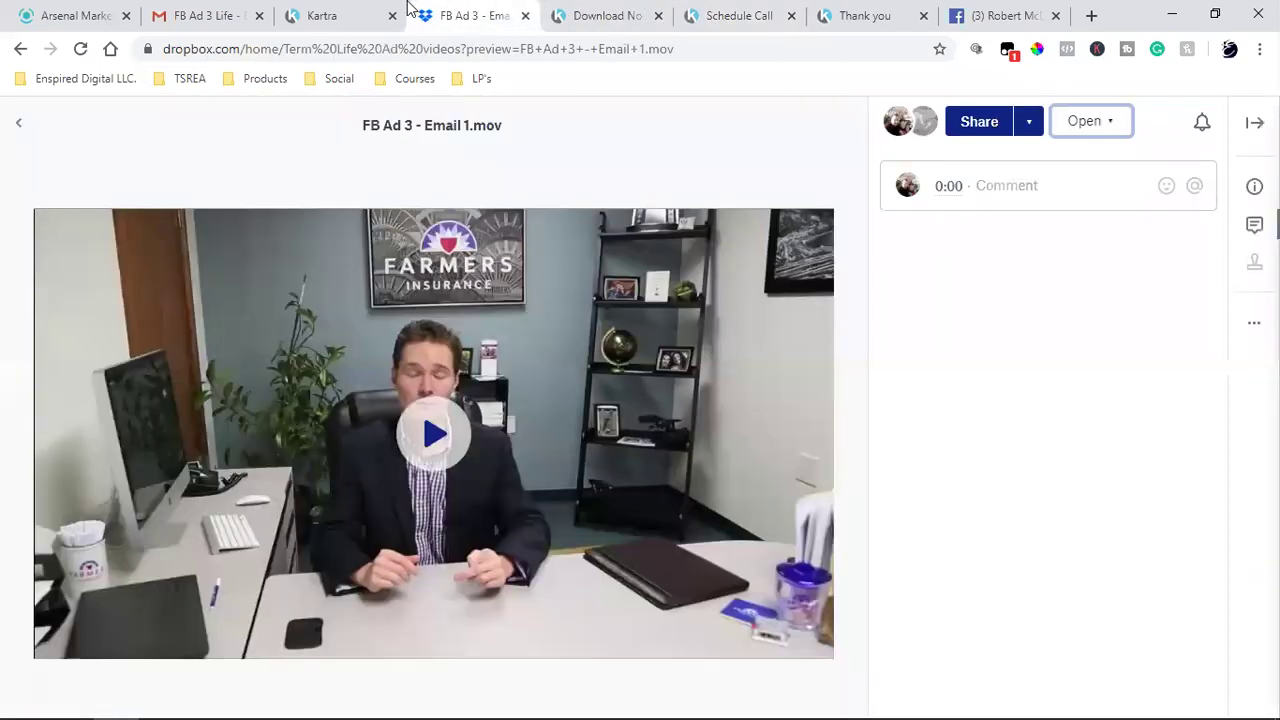
{"action": "left_click", "coordinate": [350, 14]}
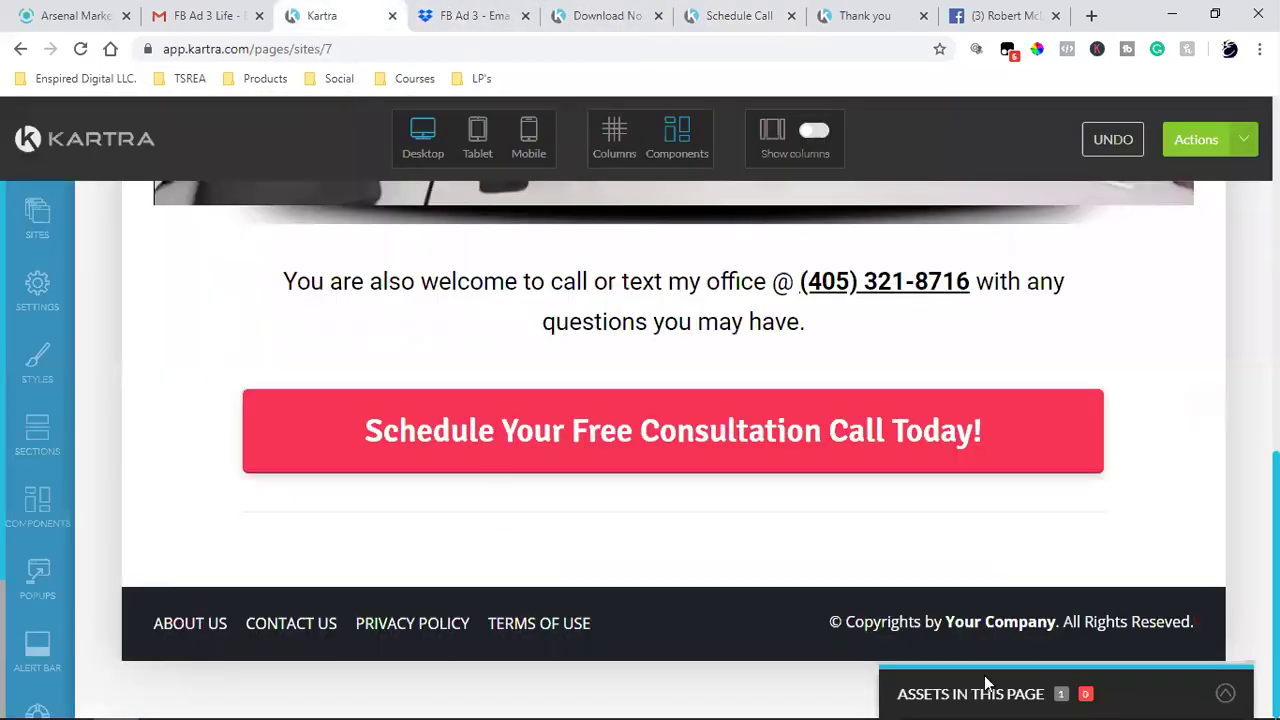
{"action": "left_click_drag", "start_coordinate": [990, 694], "coordinate": [1046, 694]}
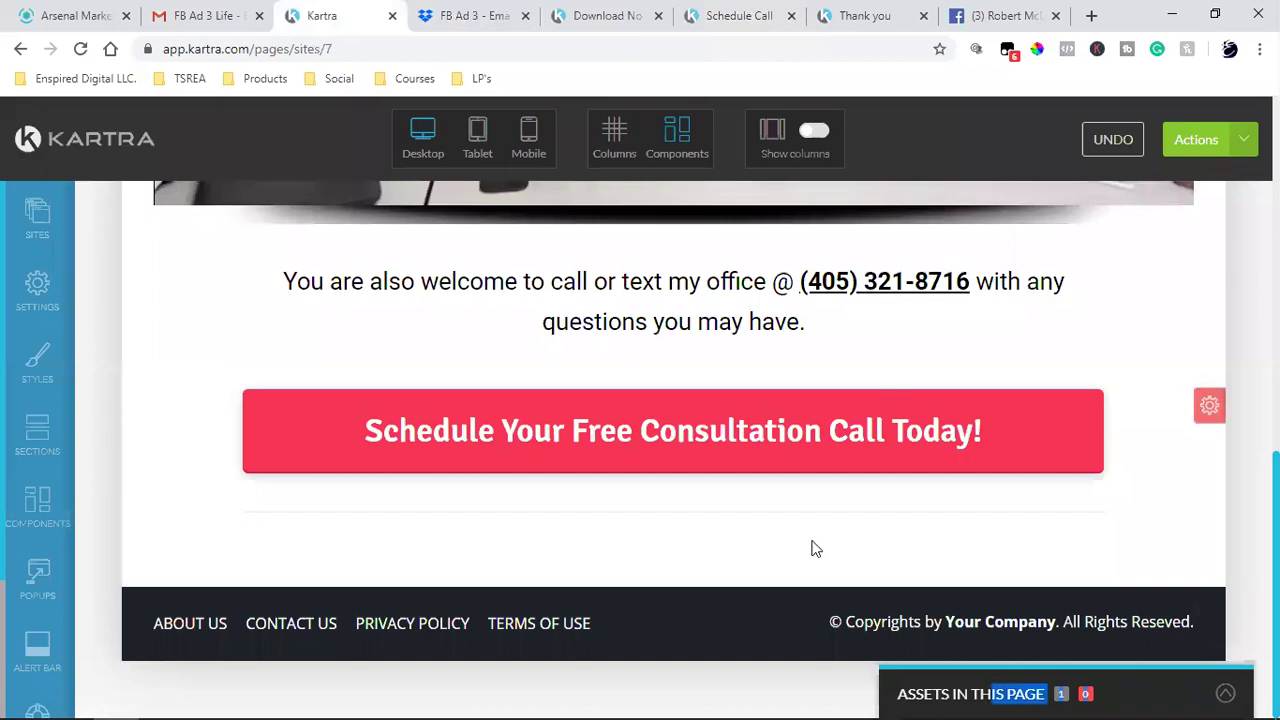
{"action": "left_click", "coordinate": [843, 20]}
{"action": "left_click", "coordinate": [686, 8]}
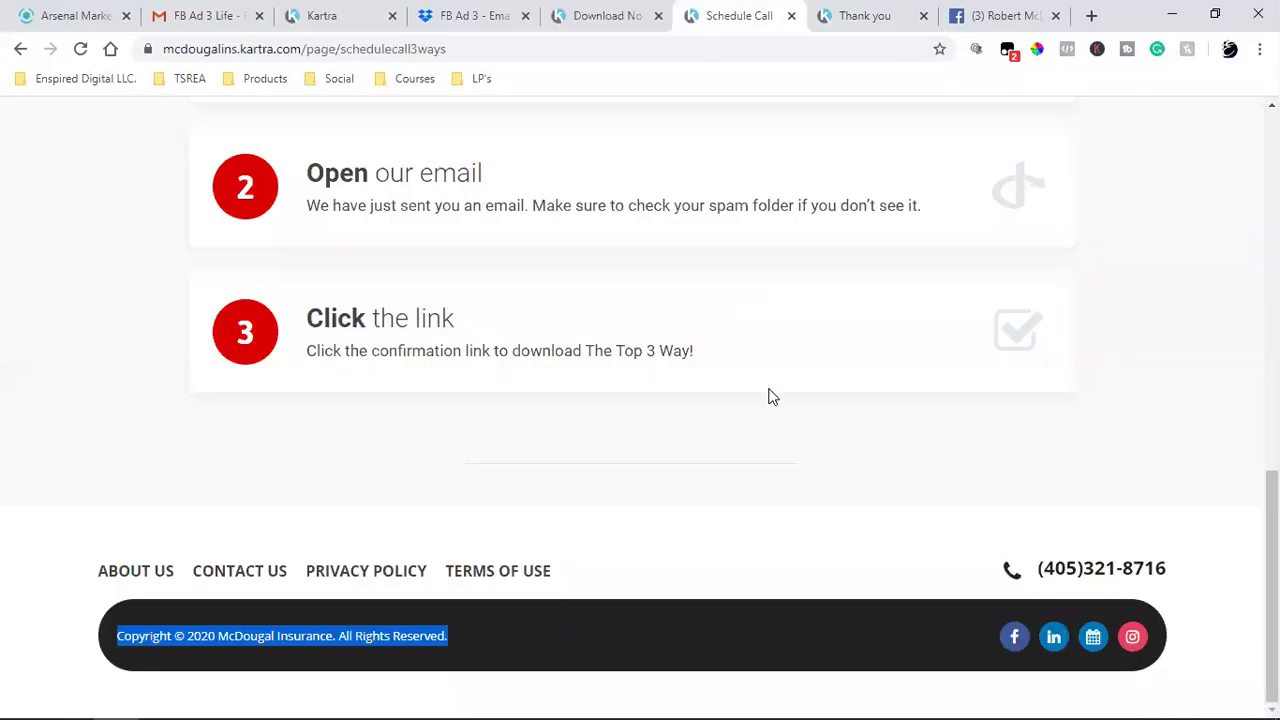
{"action": "left_click", "coordinate": [847, 629]}
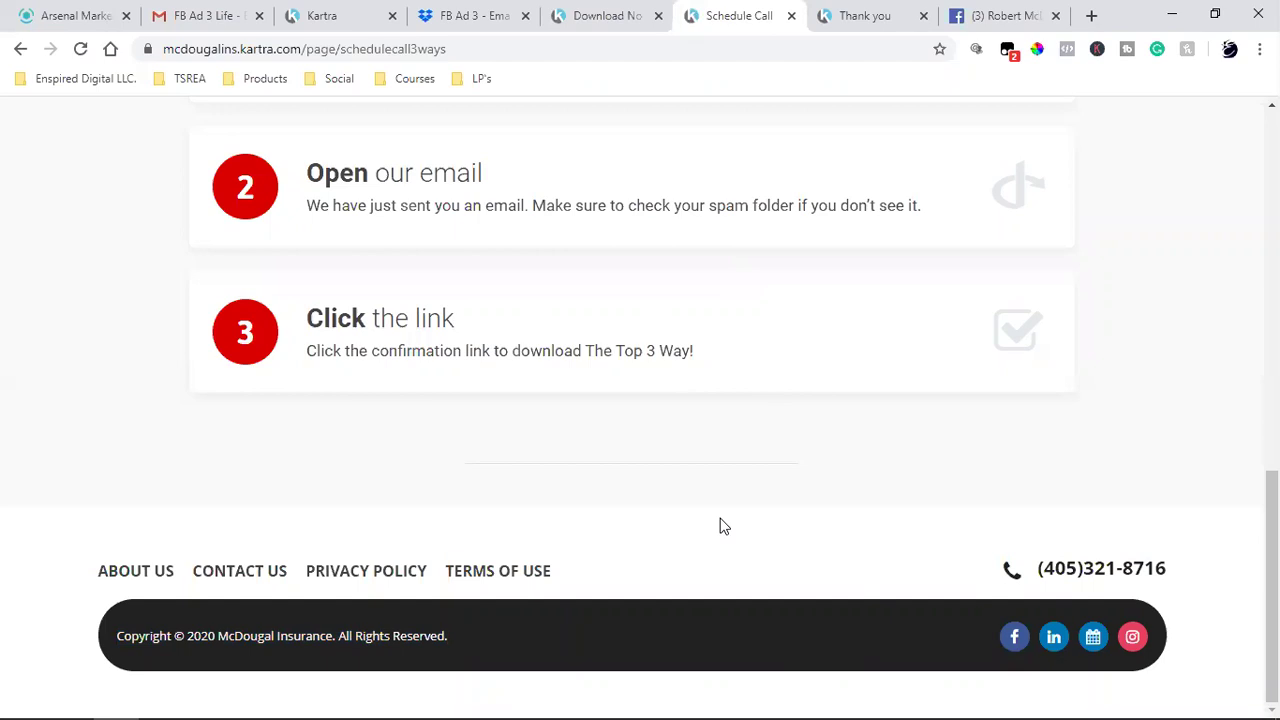
{"action": "scroll", "coordinate": [547, 425], "scroll_direction": "down", "scroll_amount": 3}
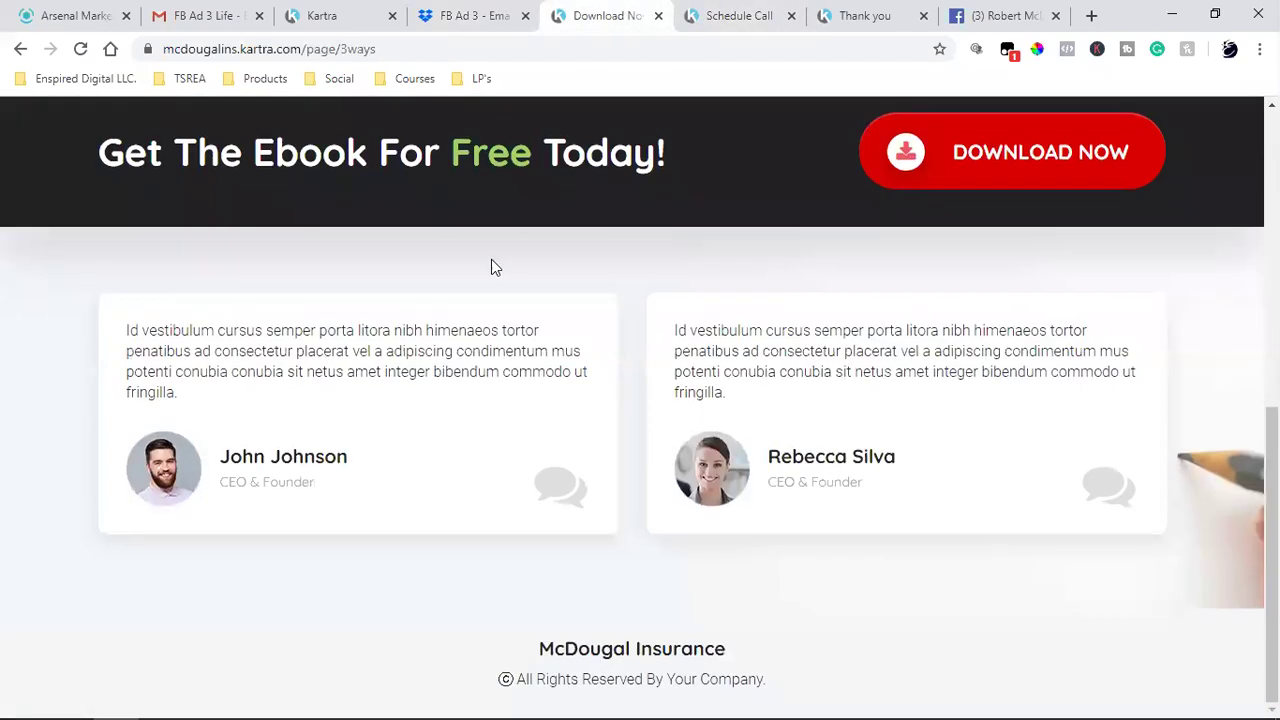
{"action": "left_click", "coordinate": [310, 15]}
- Browse the footer block templates and try dragging one onto the page
{"action": "mouse_move", "coordinate": [366, 440]}
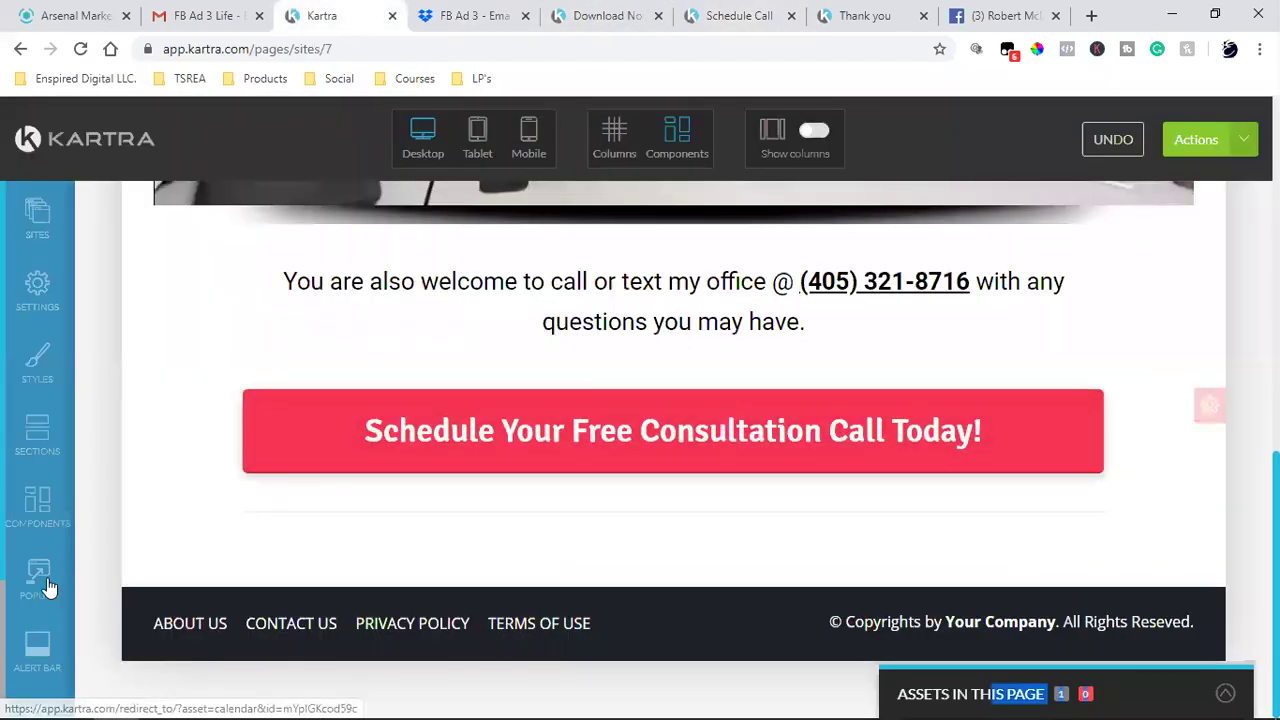
{"action": "left_click", "coordinate": [37, 515]}
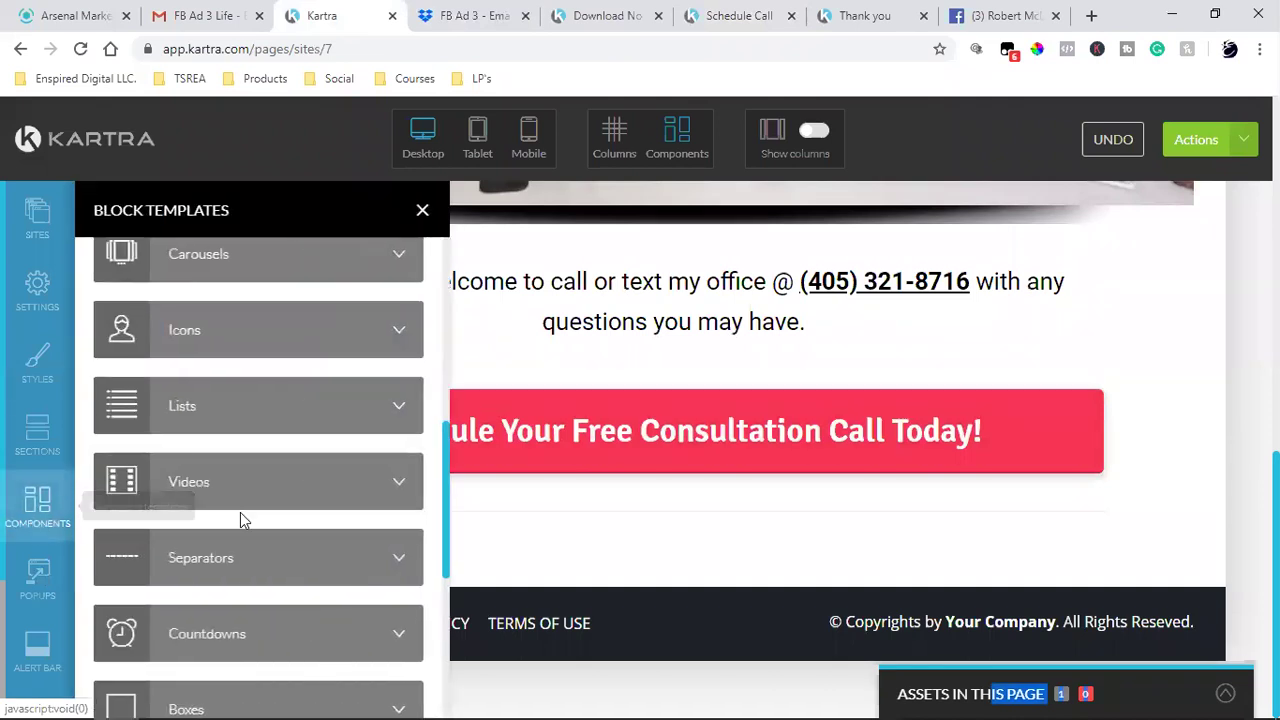
{"action": "scroll", "coordinate": [240, 520], "scroll_direction": "down", "scroll_amount": 4}
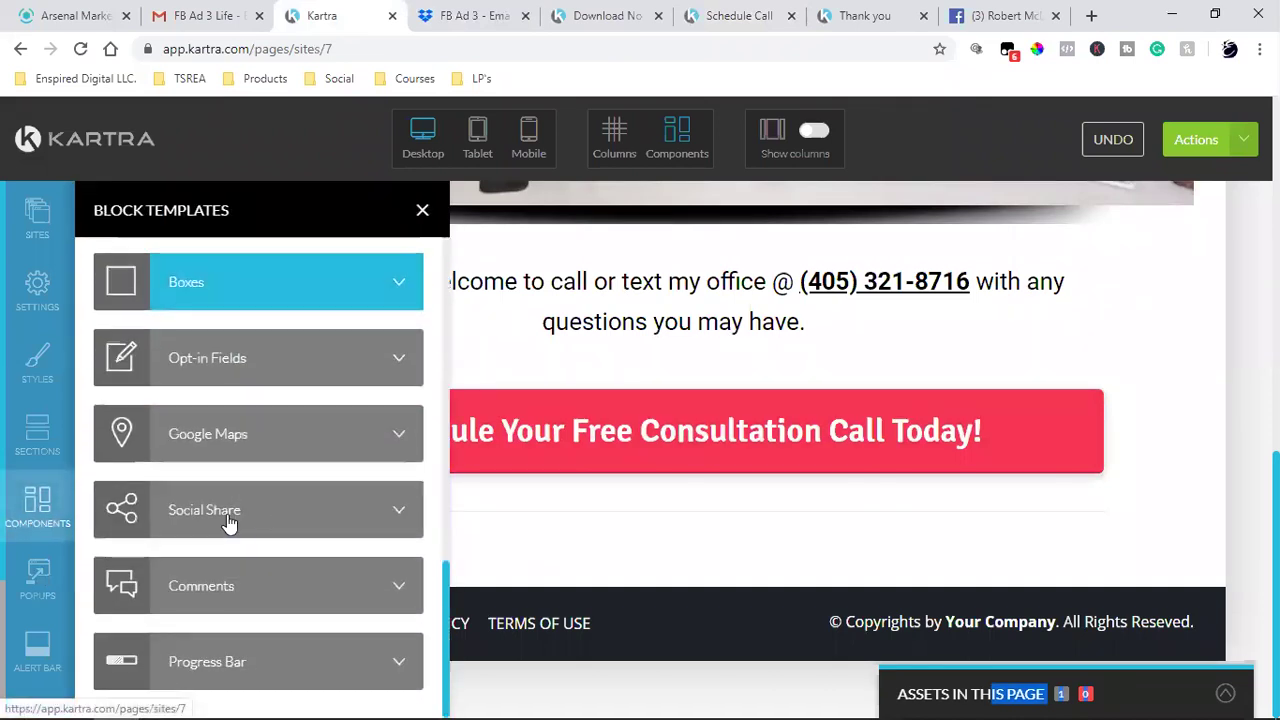
{"action": "mouse_move", "coordinate": [314, 500]}
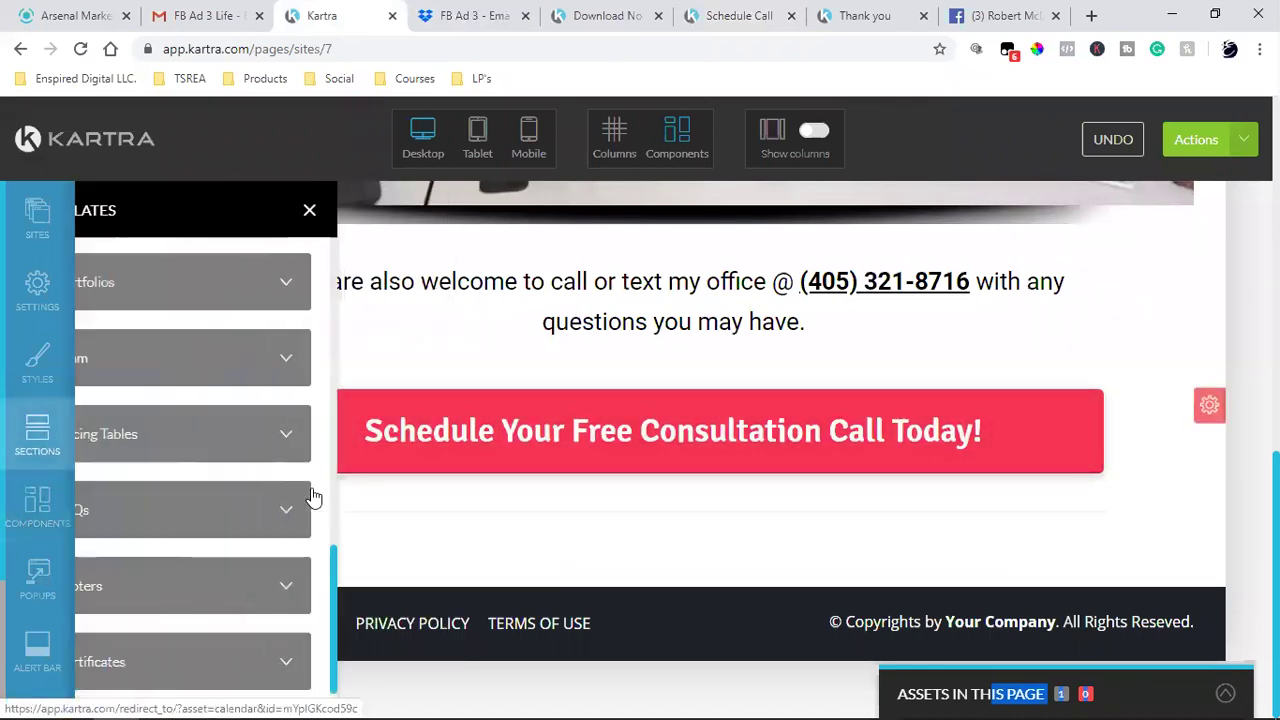
{"action": "left_click", "coordinate": [270, 566]}
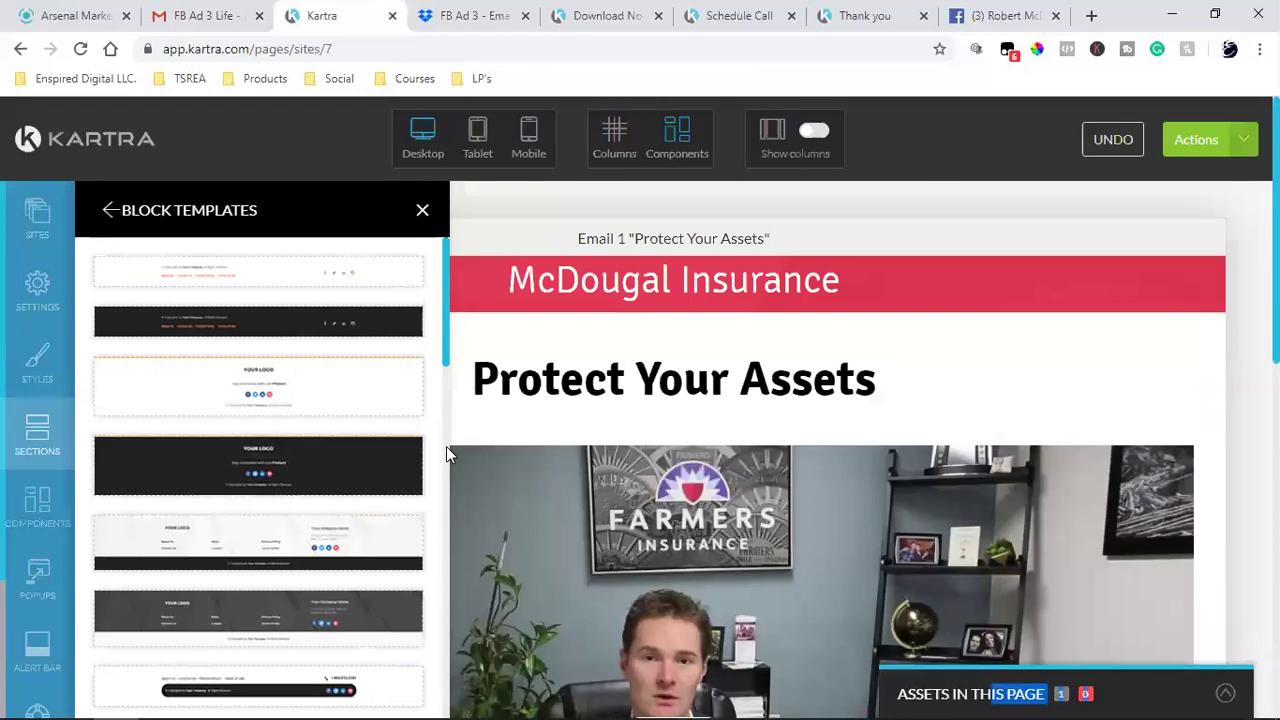
{"action": "scroll", "coordinate": [864, 600], "scroll_direction": "down", "scroll_amount": 10}
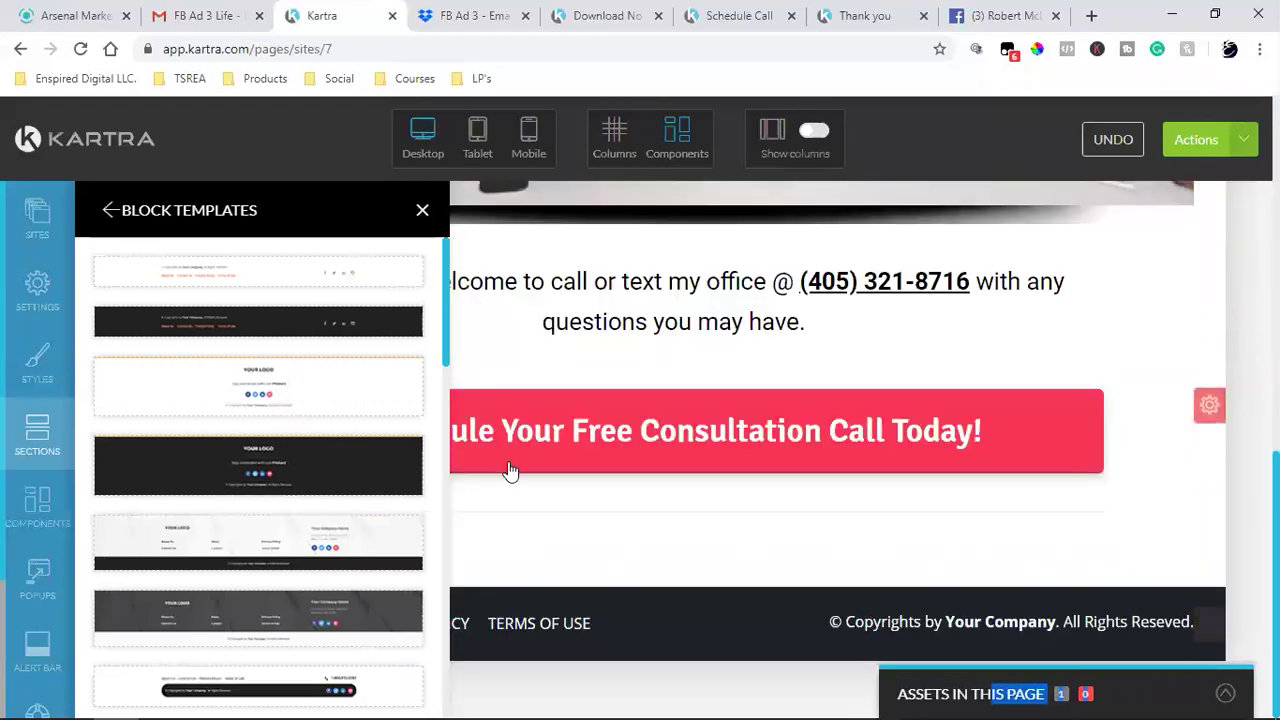
{"action": "scroll", "coordinate": [335, 541], "scroll_direction": "down", "scroll_amount": 2}
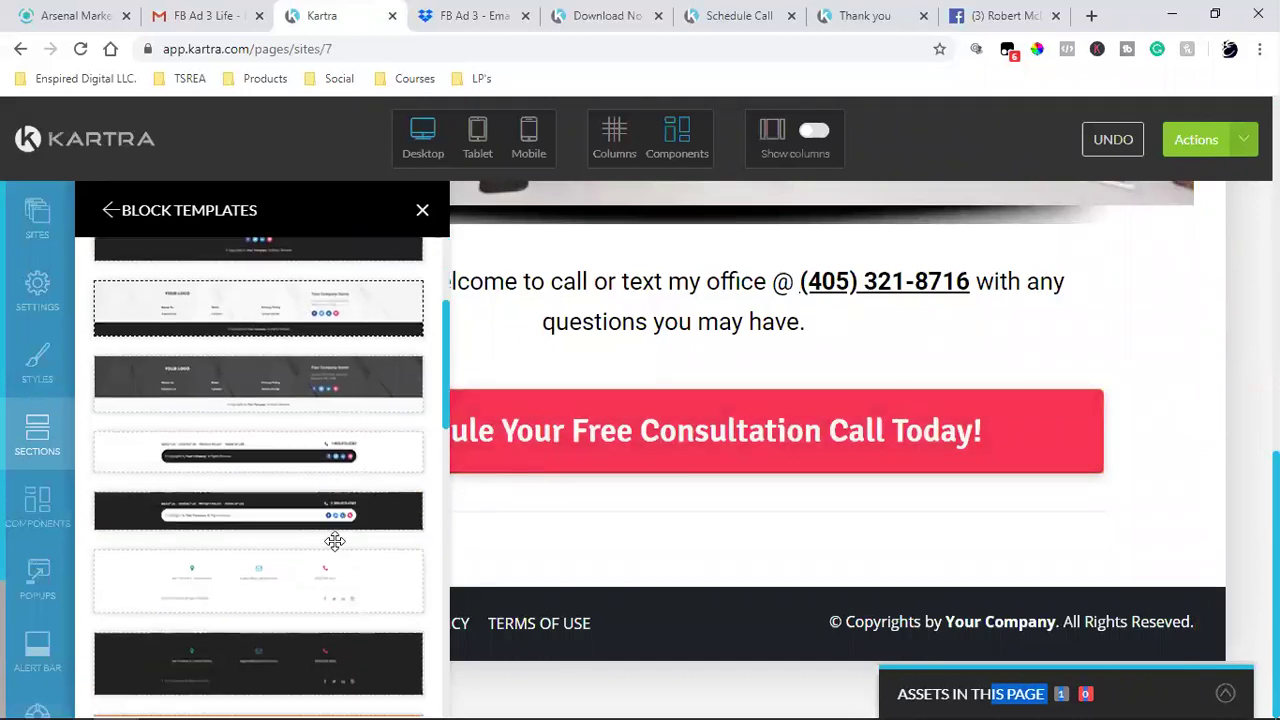
{"action": "scroll", "coordinate": [335, 541], "scroll_direction": "down", "scroll_amount": 1}
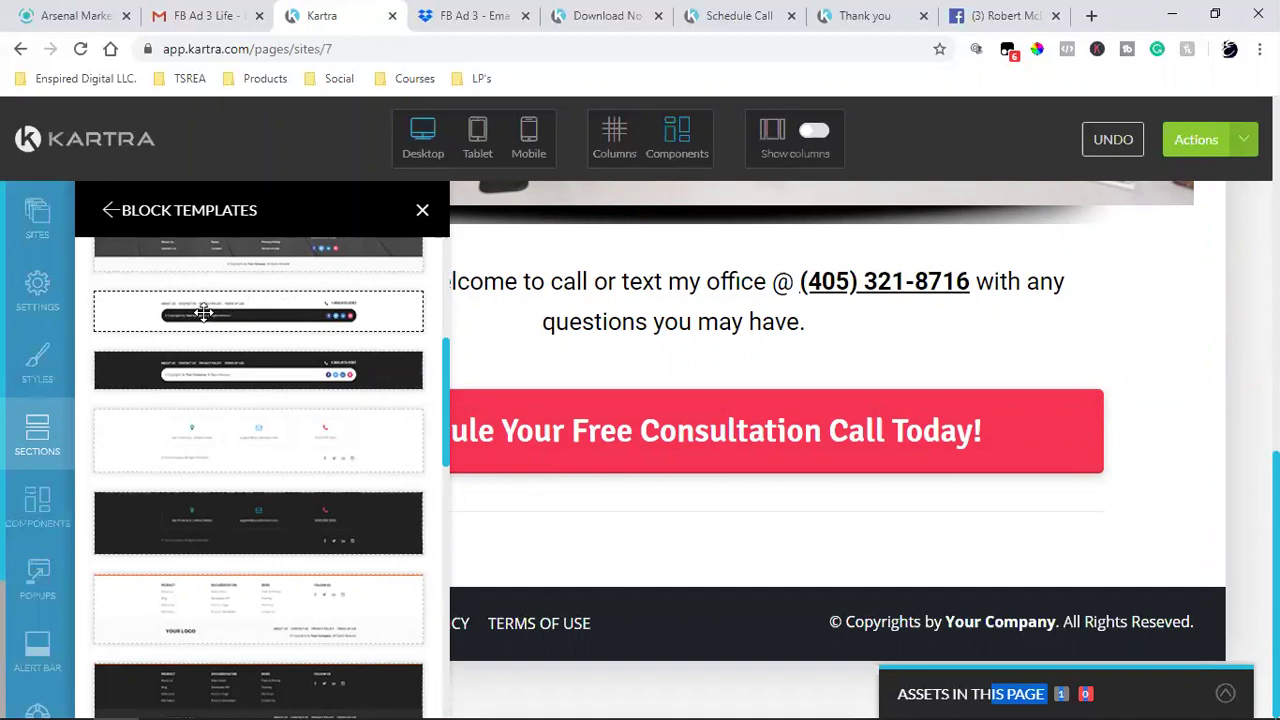
{"action": "left_click_drag", "start_coordinate": [331, 322], "coordinate": [229, 329]}
- After checking the favorite blocks, drop a light footer template below the existing footer
{"action": "scroll", "coordinate": [270, 355], "scroll_direction": "up", "scroll_amount": 3}
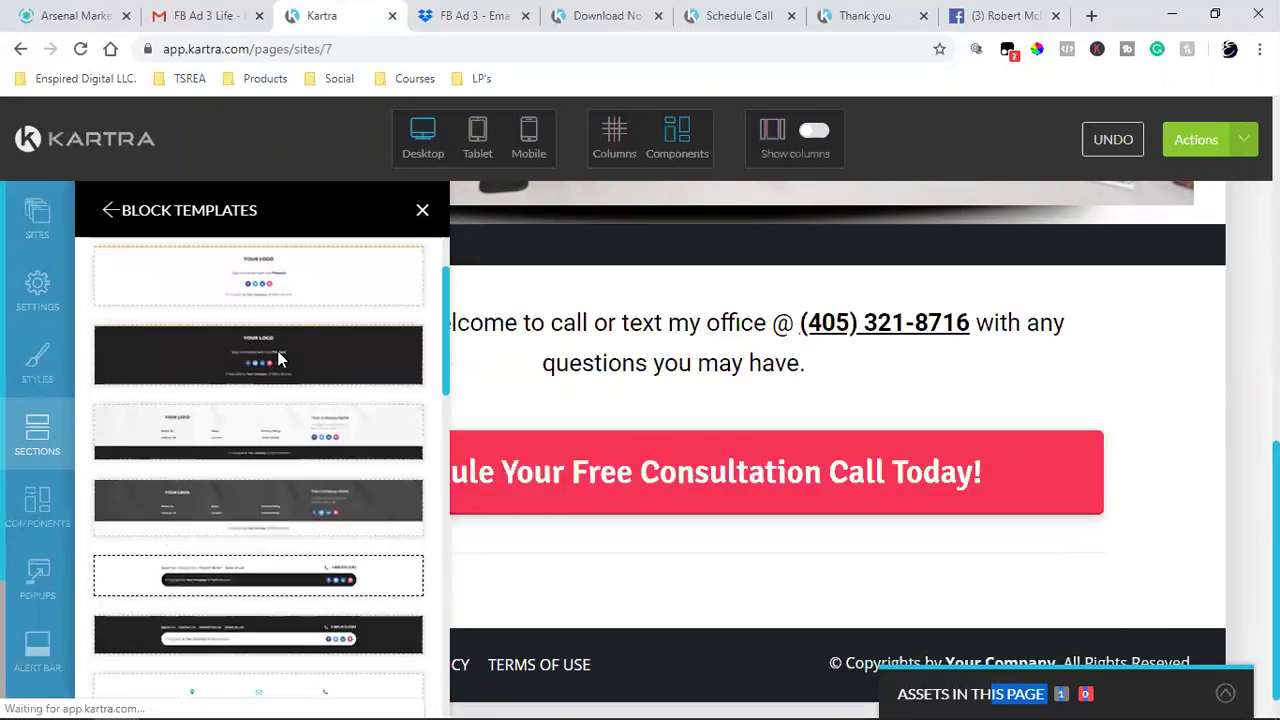
{"action": "left_click", "coordinate": [108, 216]}
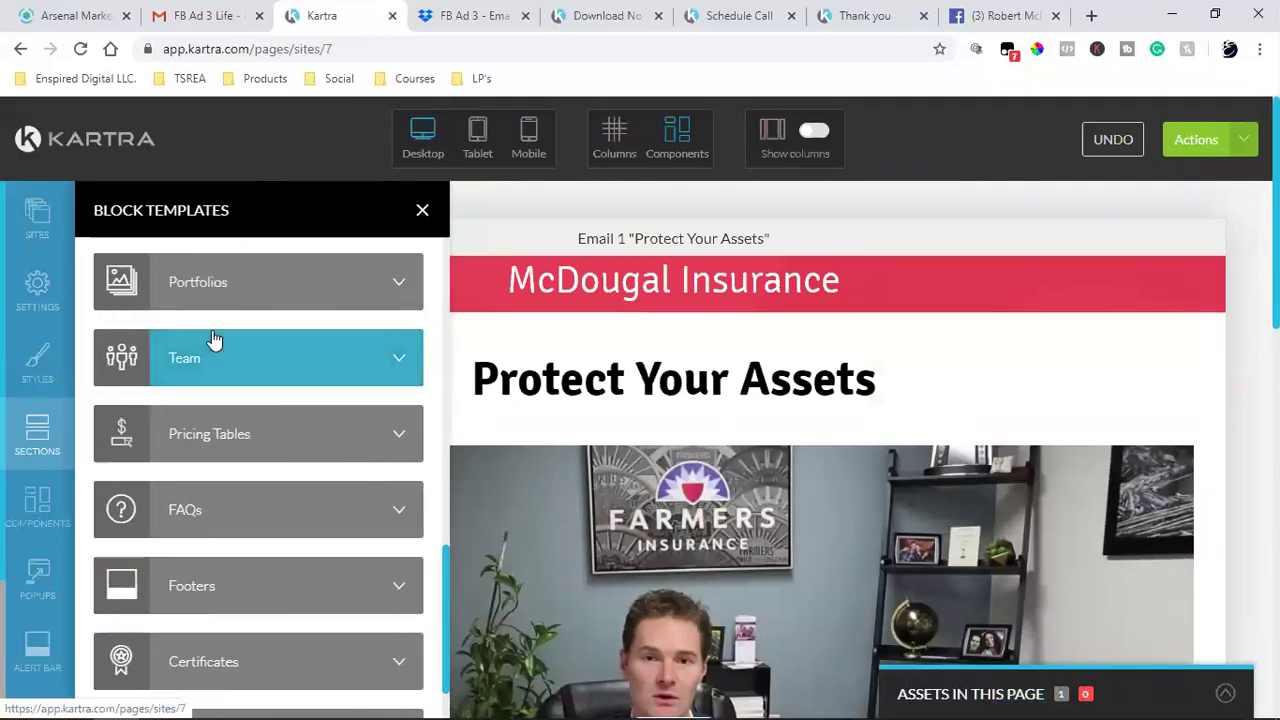
{"action": "scroll", "coordinate": [300, 431], "scroll_direction": "up", "scroll_amount": 5}
{"action": "left_click", "coordinate": [250, 304]}
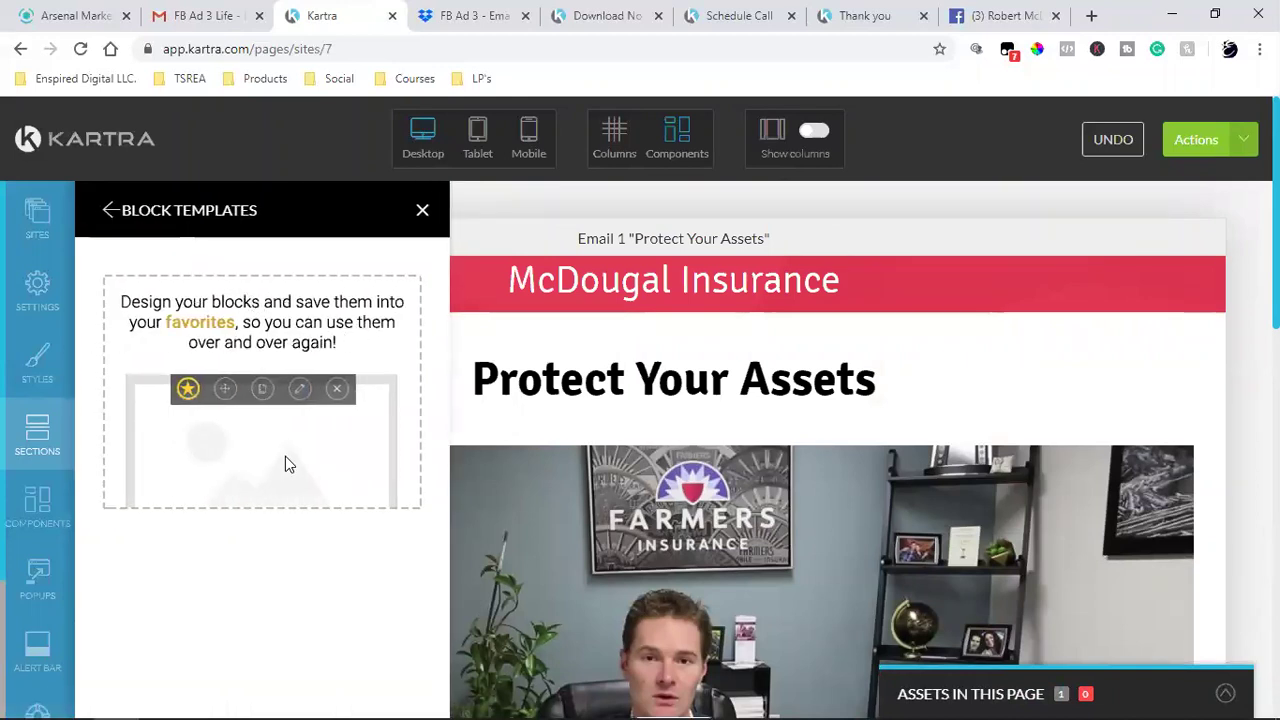
{"action": "left_click", "coordinate": [108, 210]}
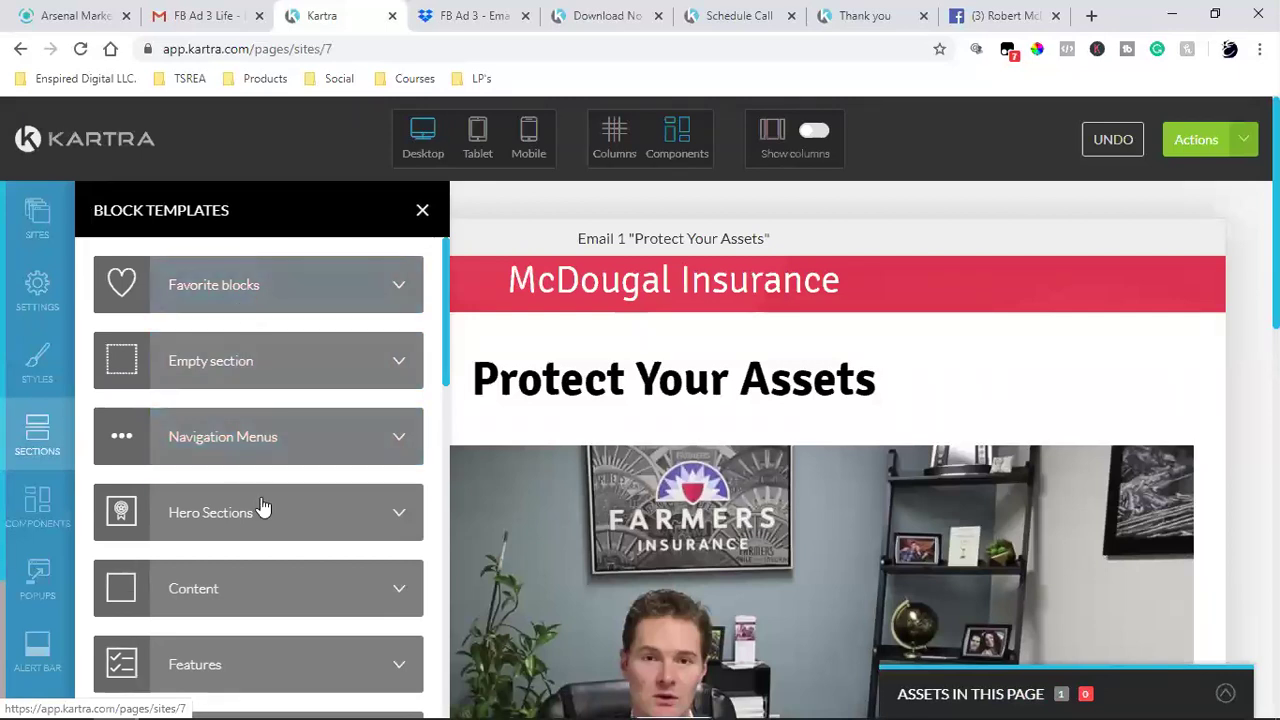
{"action": "scroll", "coordinate": [263, 508], "scroll_direction": "down", "scroll_amount": 4}
{"action": "scroll", "coordinate": [263, 508], "scroll_direction": "down", "scroll_amount": 6}
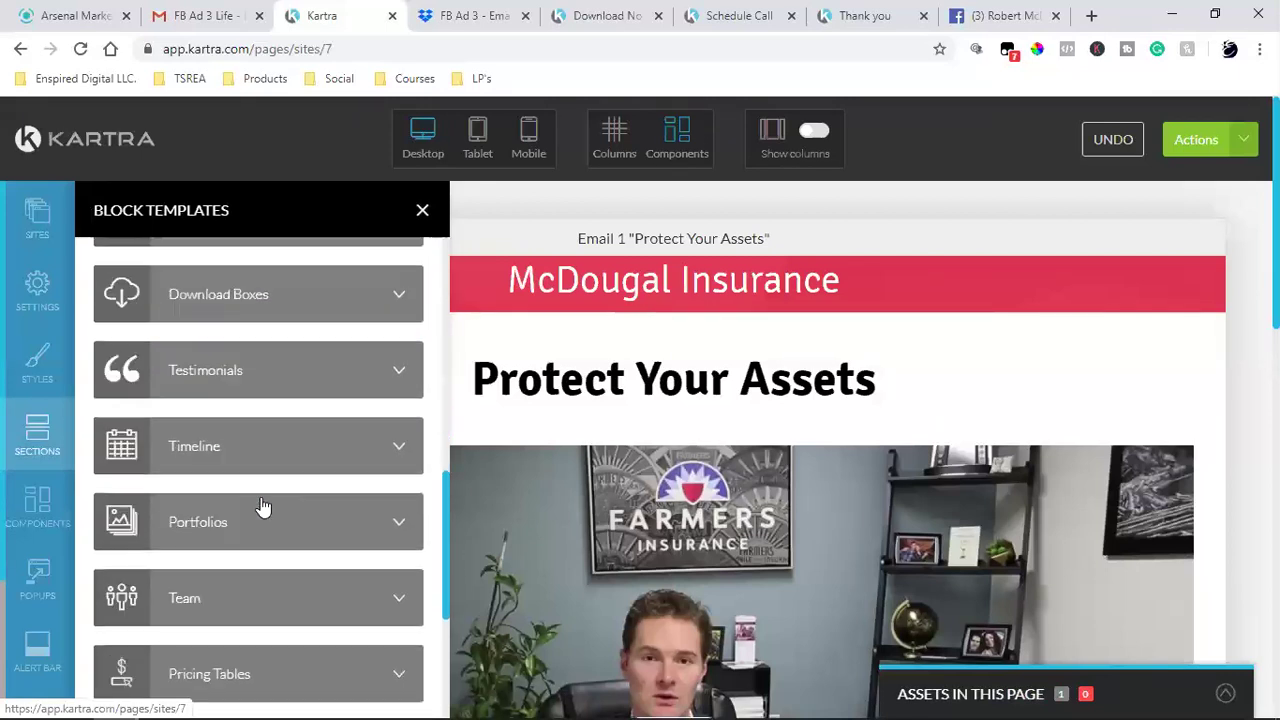
{"action": "left_click", "coordinate": [226, 638]}
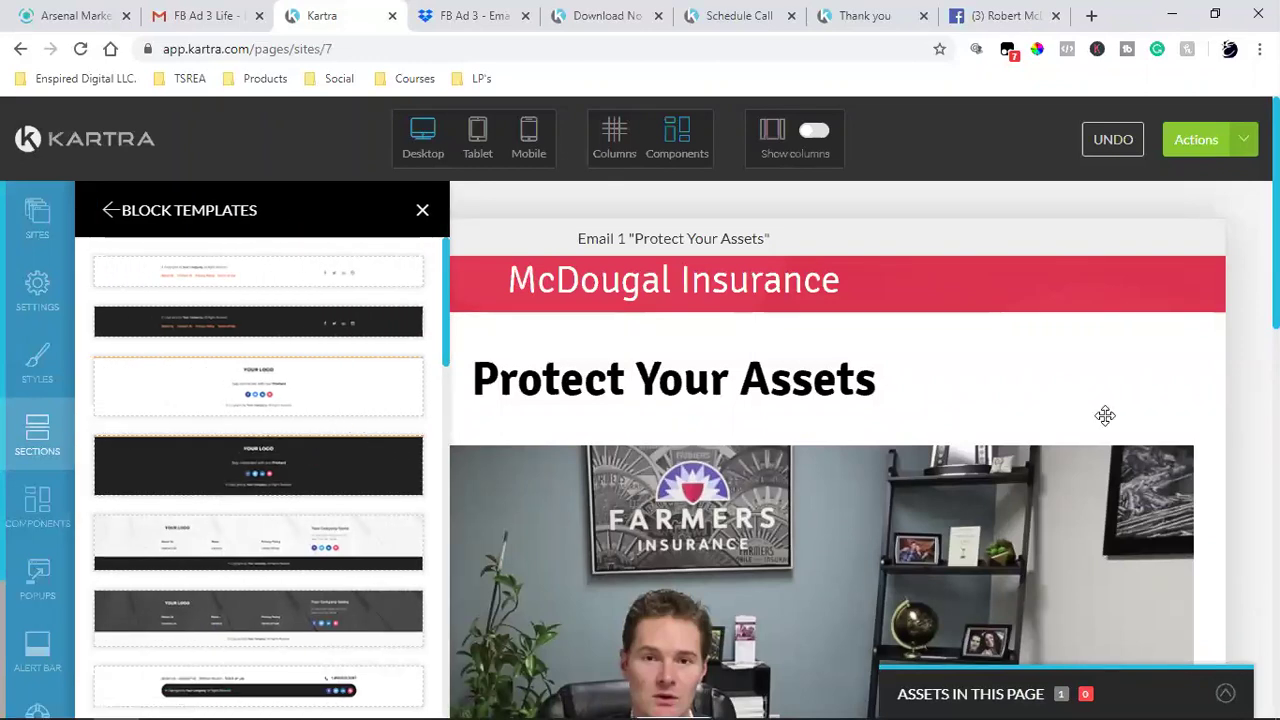
{"action": "scroll", "coordinate": [1105, 415], "scroll_direction": "down", "scroll_amount": 10}
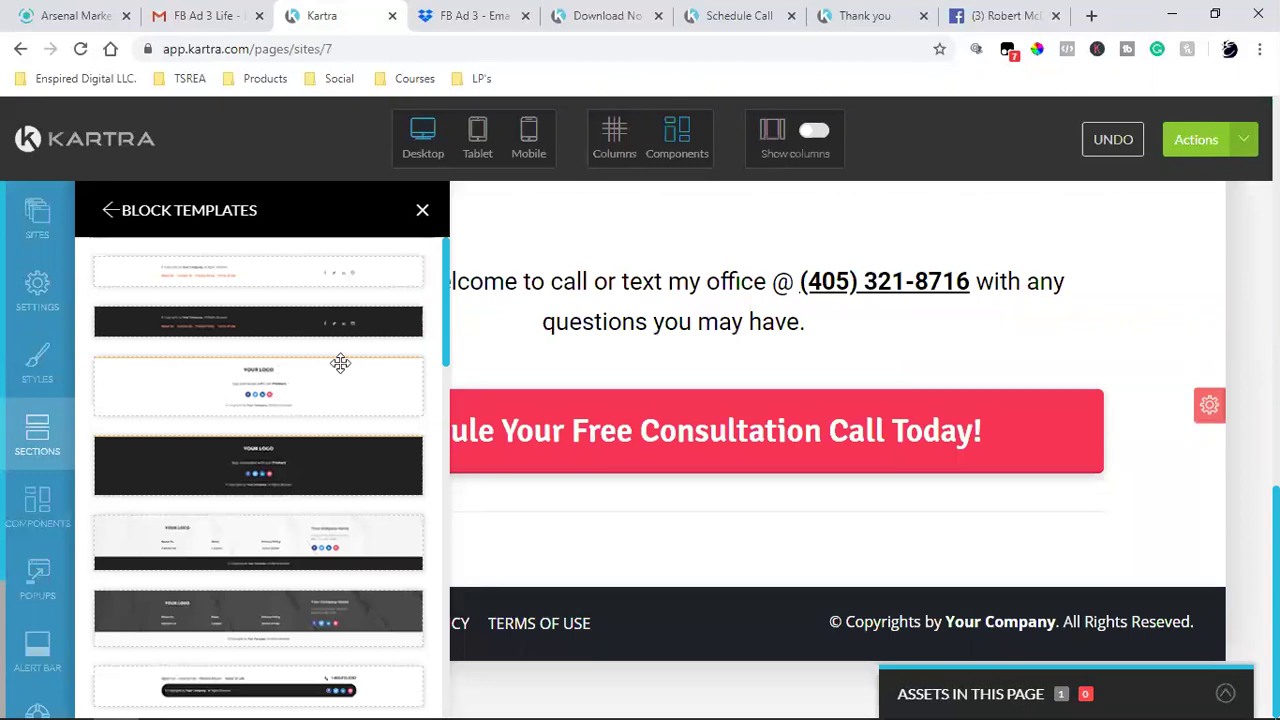
{"action": "scroll", "coordinate": [340, 363], "scroll_direction": "down", "scroll_amount": 4}
{"action": "left_click_drag", "start_coordinate": [455, 369], "coordinate": [816, 598]}
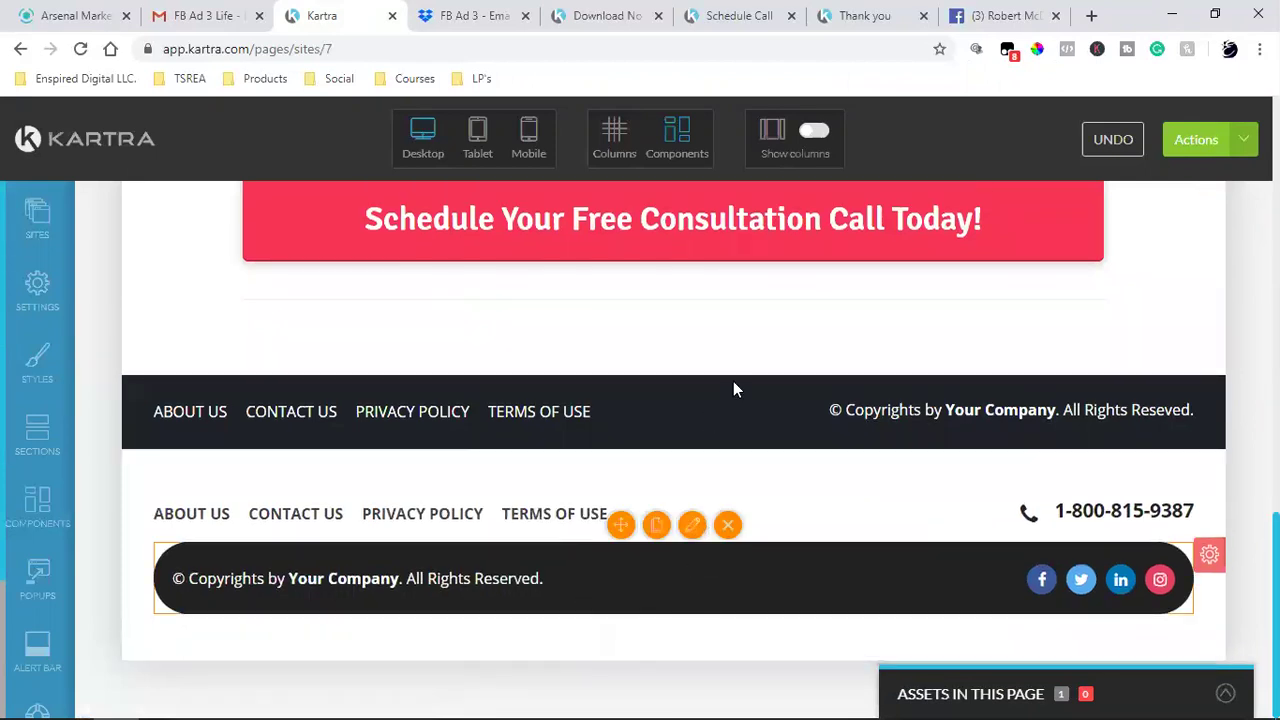
{"action": "left_click", "coordinate": [857, 8]}
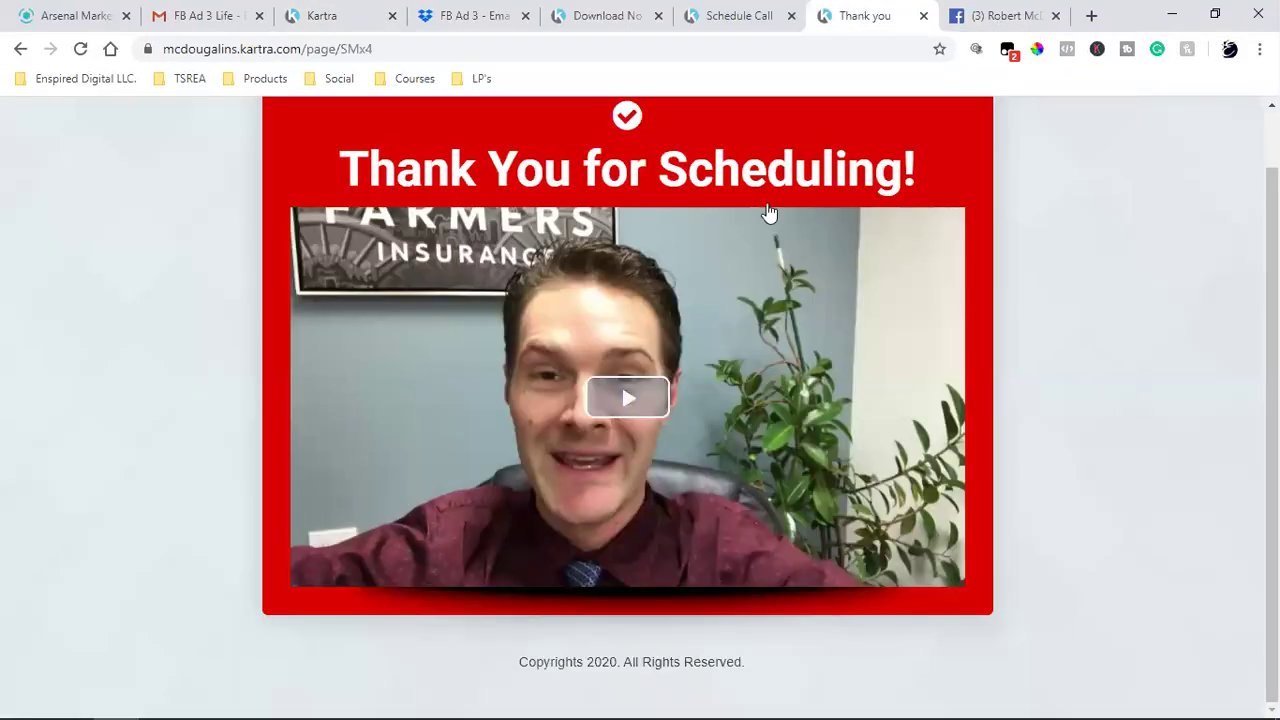
{"action": "left_click", "coordinate": [709, 12]}
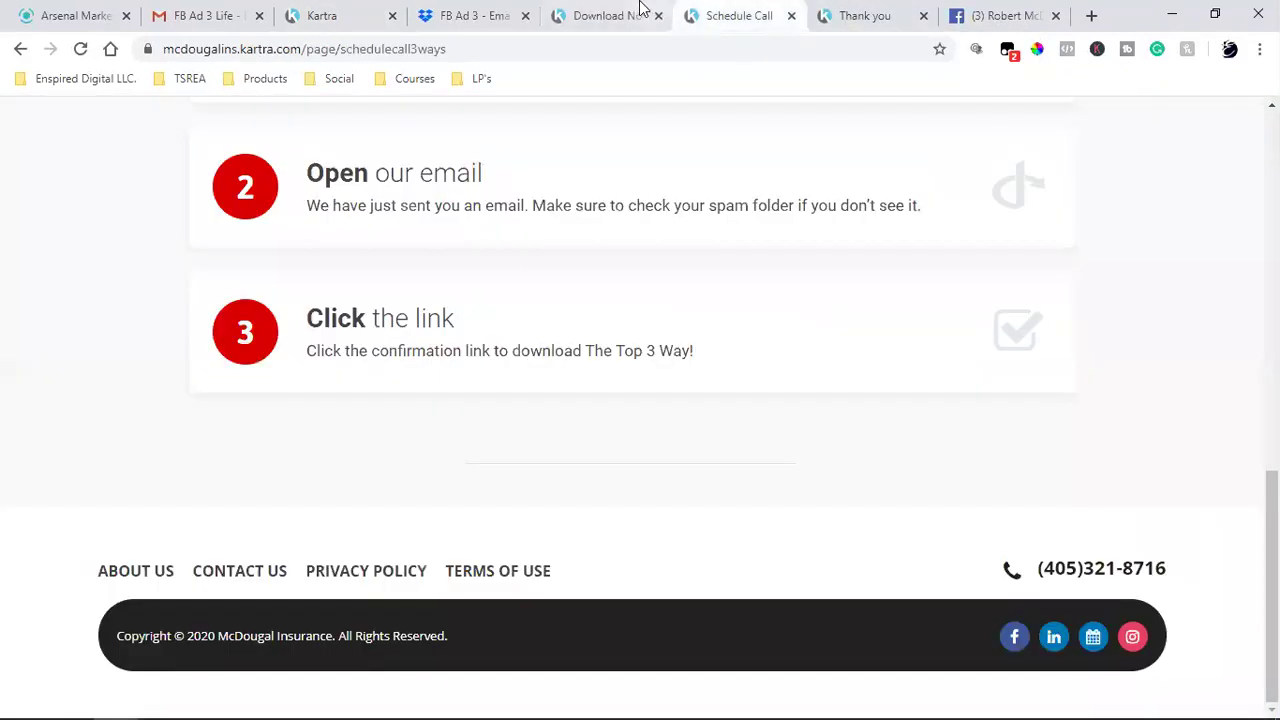
{"action": "triple_click", "coordinate": [1101, 573]}
{"action": "right_click", "coordinate": [1104, 574]}
{"action": "left_click", "coordinate": [1087, 581]}
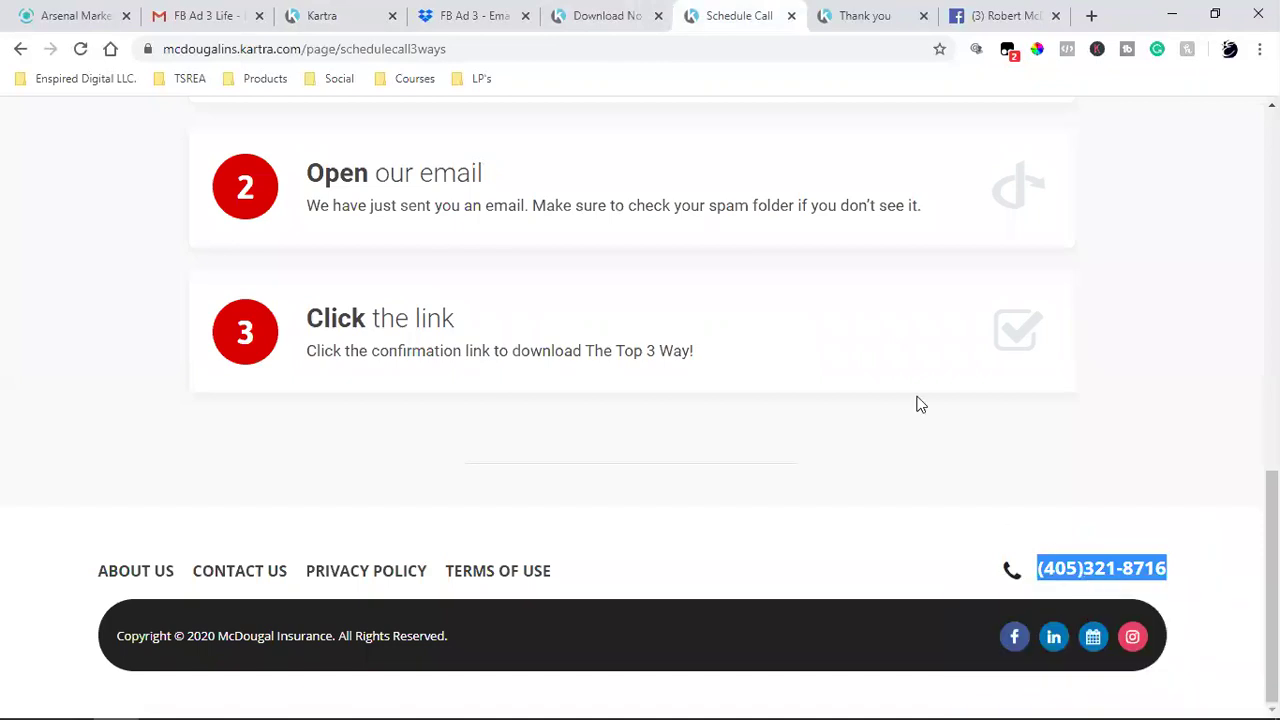
{"action": "left_click", "coordinate": [325, 15]}
{"action": "mouse_move", "coordinate": [1107, 517]}
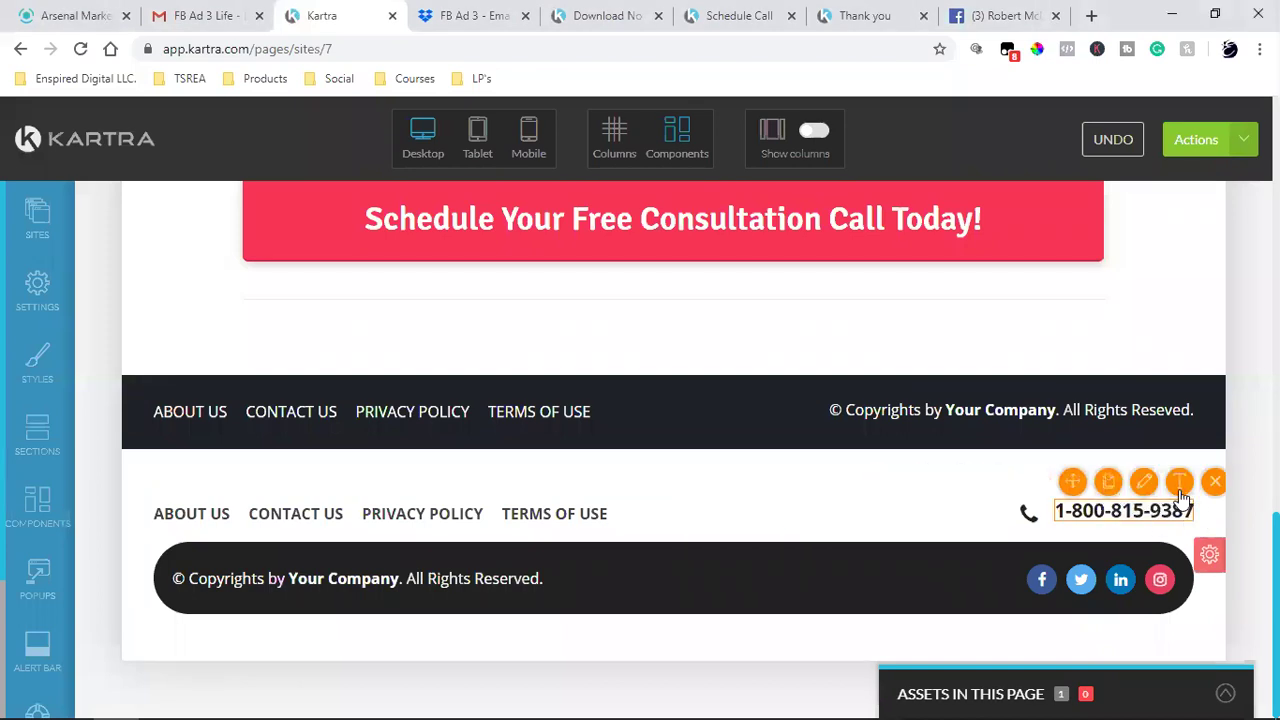
{"action": "double_click", "coordinate": [1136, 508]}
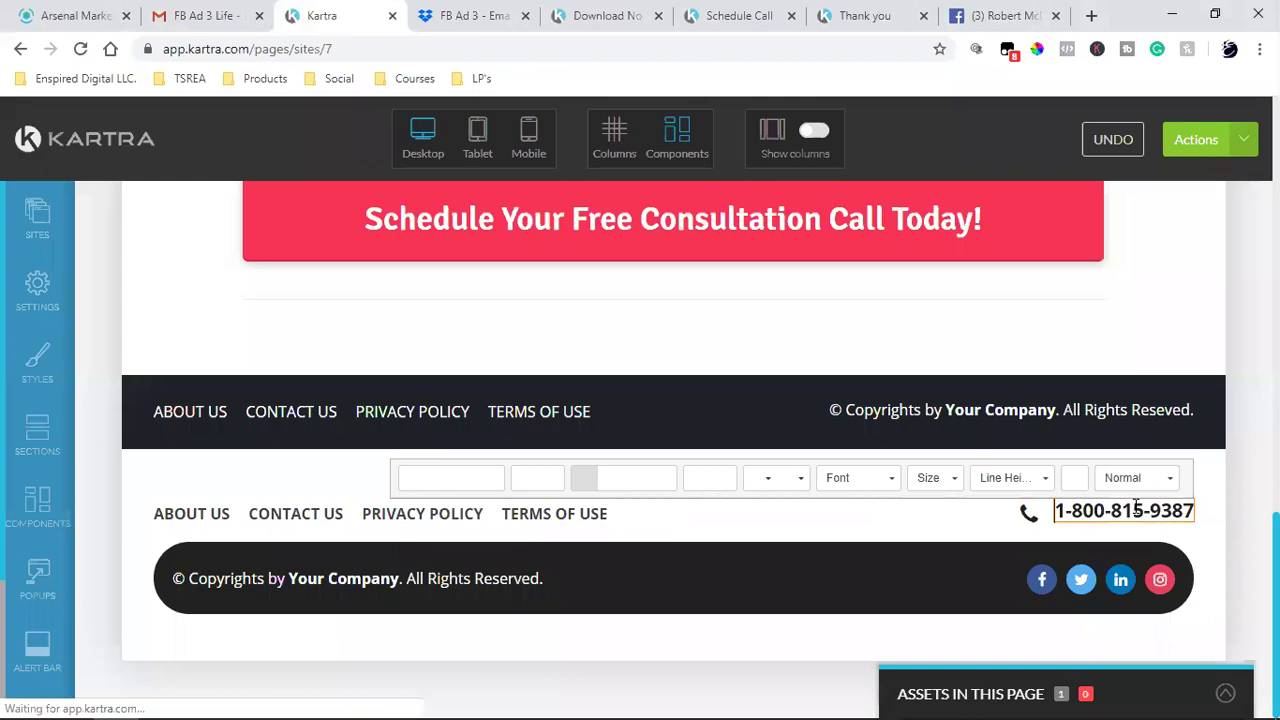
{"action": "key", "text": "ctrl+v"}
{"action": "left_click", "coordinate": [1147, 514]}
{"action": "triple_click", "coordinate": [1147, 514]}
{"action": "key", "text": "BackSpace"}
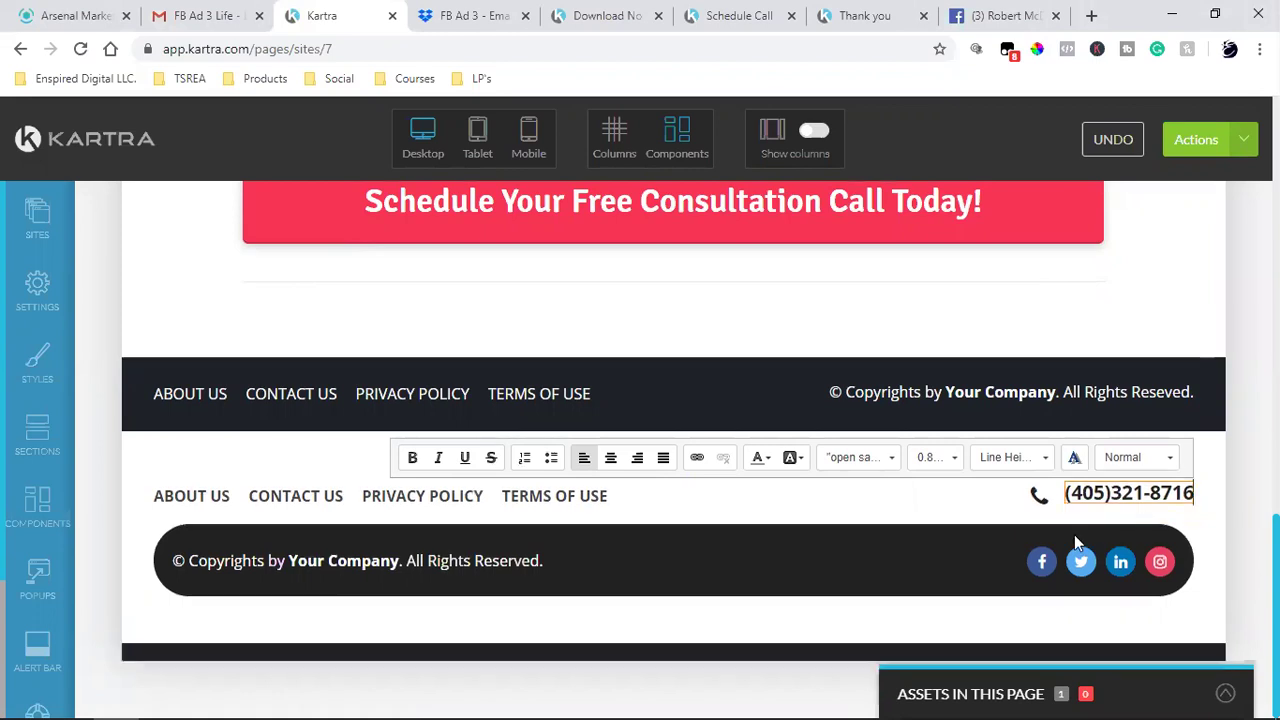
- Replace the placeholder copyright with the live site's 'Copyright © 2020 McDougal Insurance. All Rights Reserved.'
{"action": "mouse_move", "coordinate": [475, 565]}
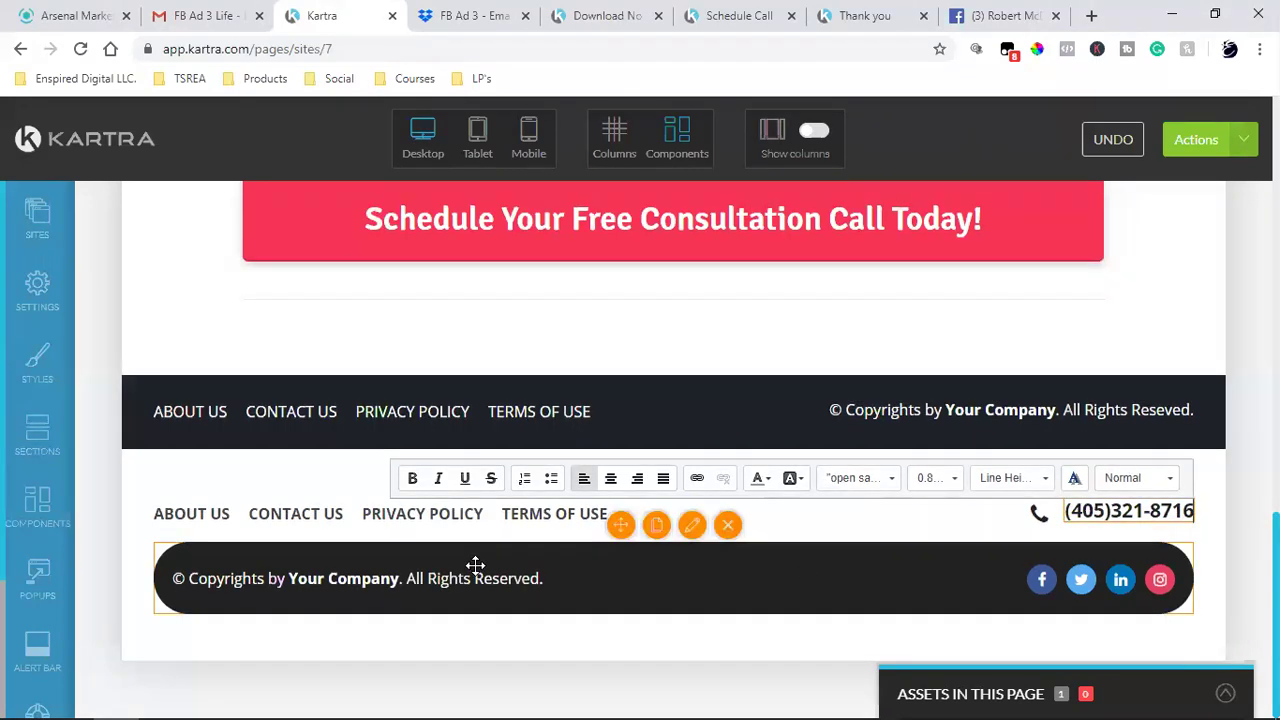
{"action": "left_click", "coordinate": [738, 15]}
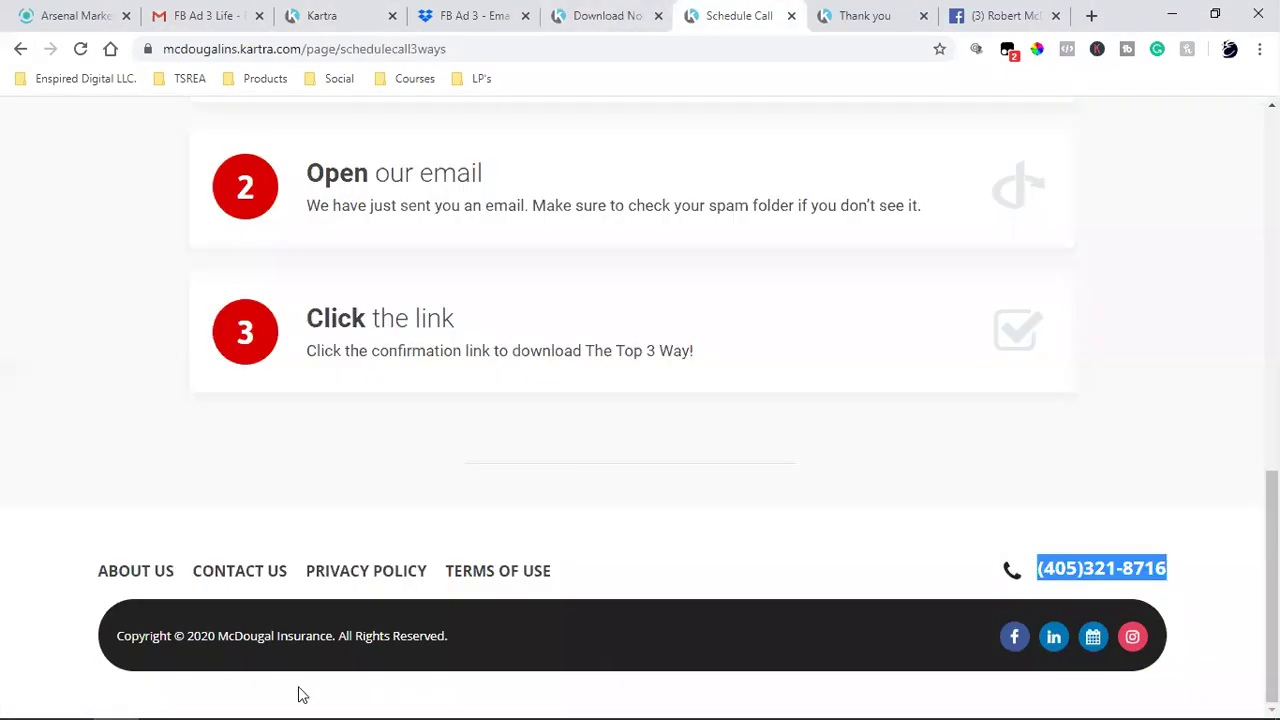
{"action": "triple_click", "coordinate": [298, 640]}
{"action": "right_click", "coordinate": [303, 640]}
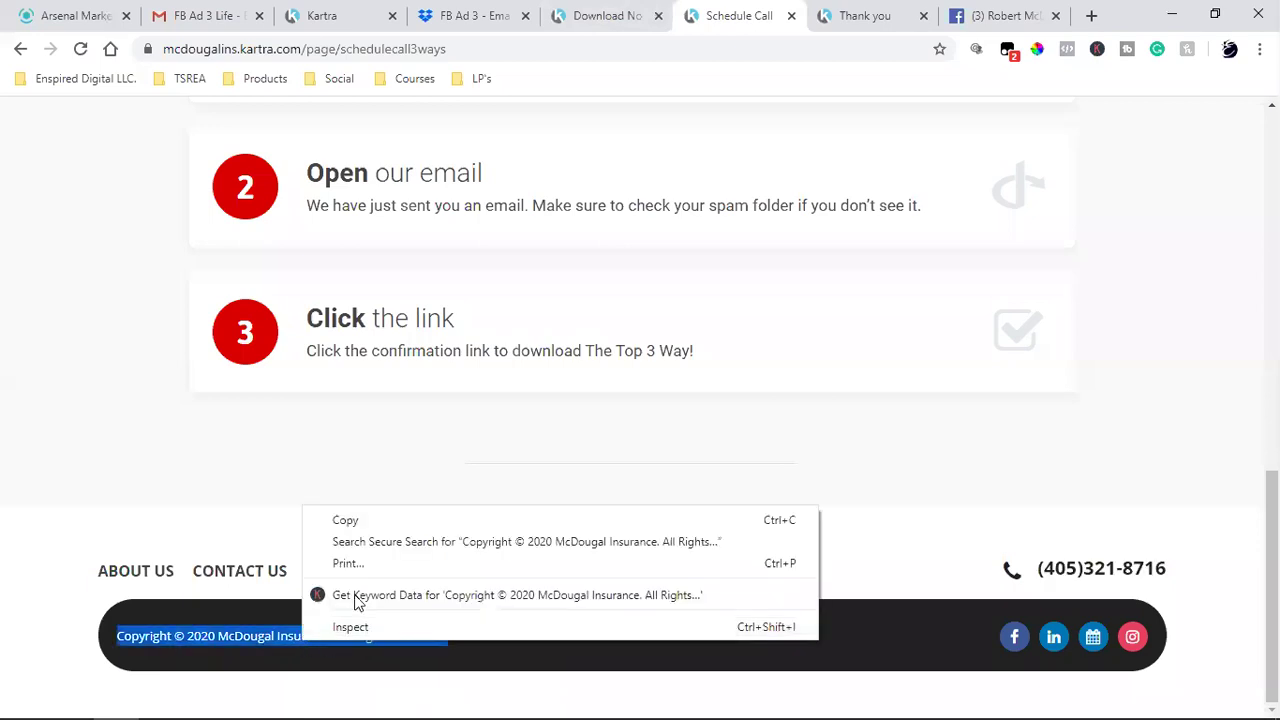
{"action": "left_click", "coordinate": [377, 521]}
{"action": "left_click", "coordinate": [334, 12]}
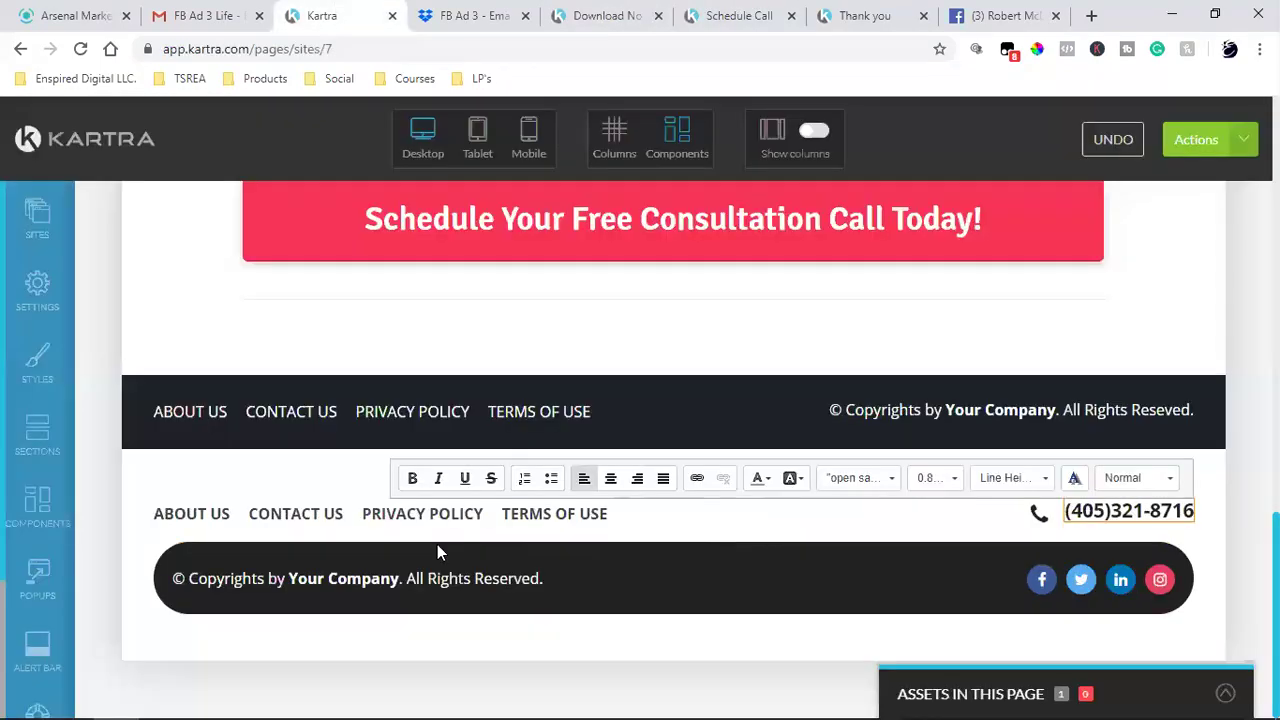
{"action": "left_click", "coordinate": [440, 578]}
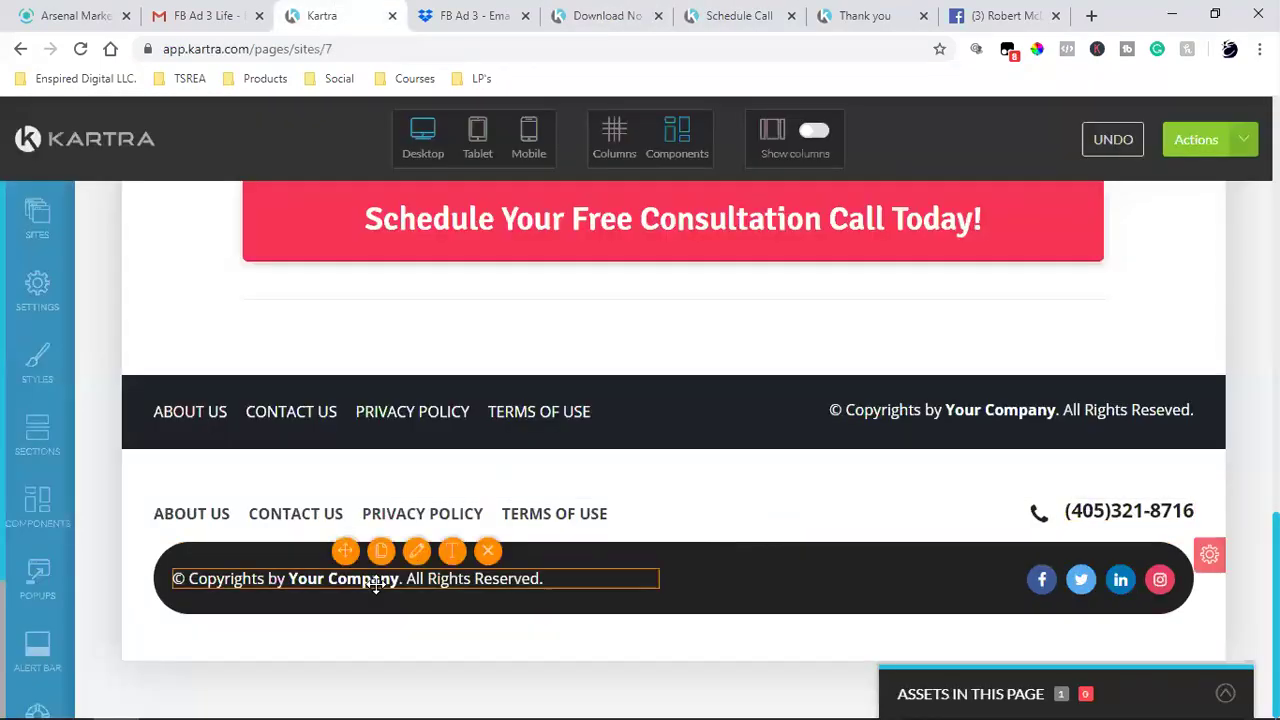
{"action": "triple_click", "coordinate": [440, 578]}
{"action": "key", "text": "ctrl+v"}
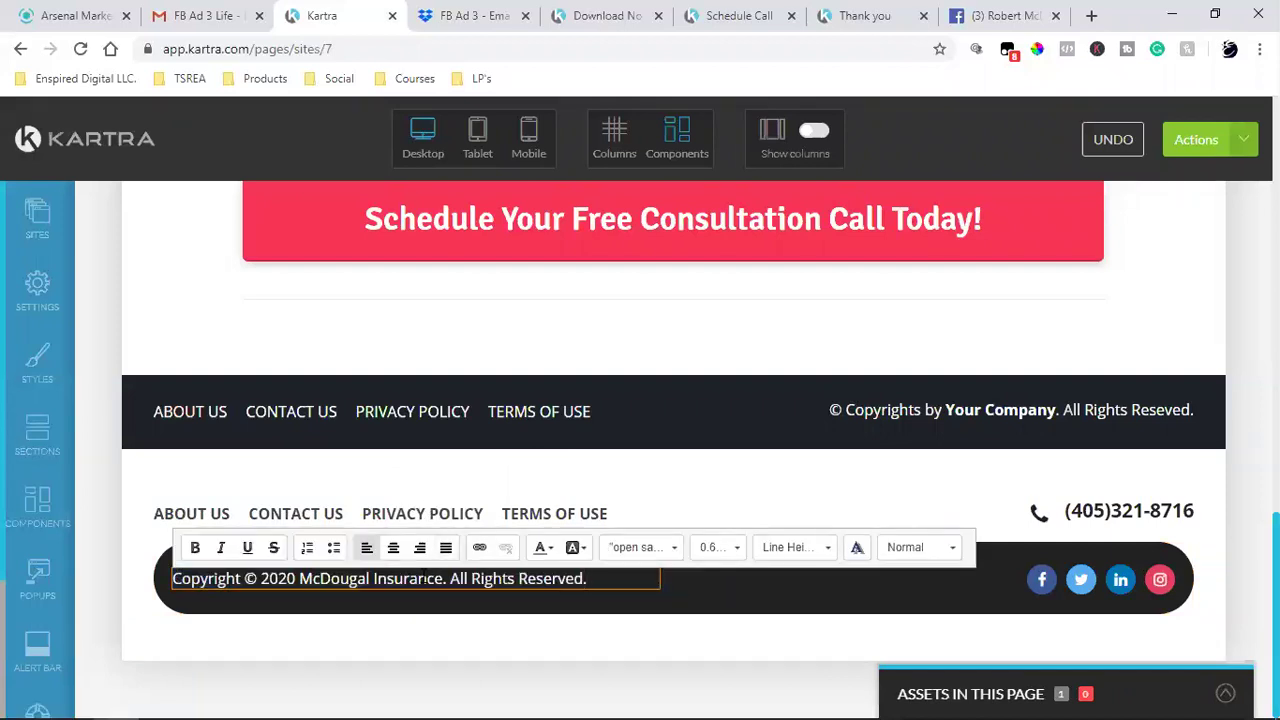
{"action": "left_click", "coordinate": [674, 497]}
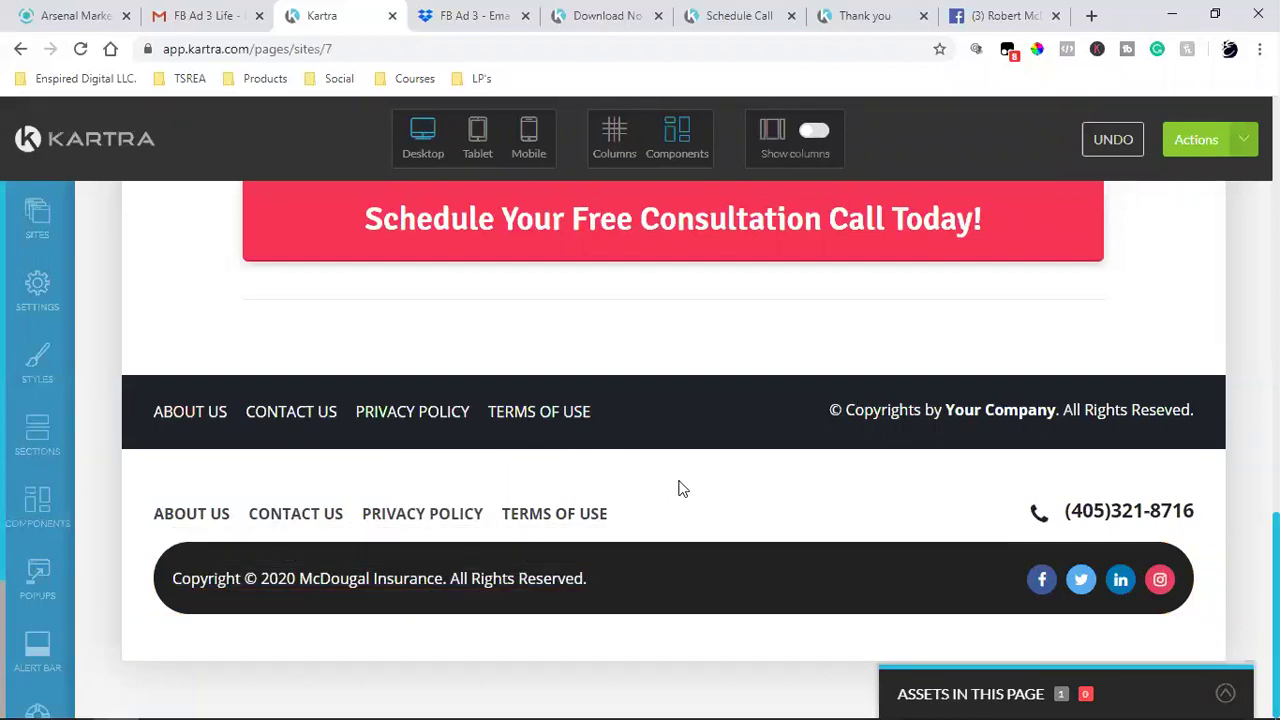
- Copy the Facebook link address from the original footer's ABOUT US item
{"action": "mouse_move", "coordinate": [183, 414]}
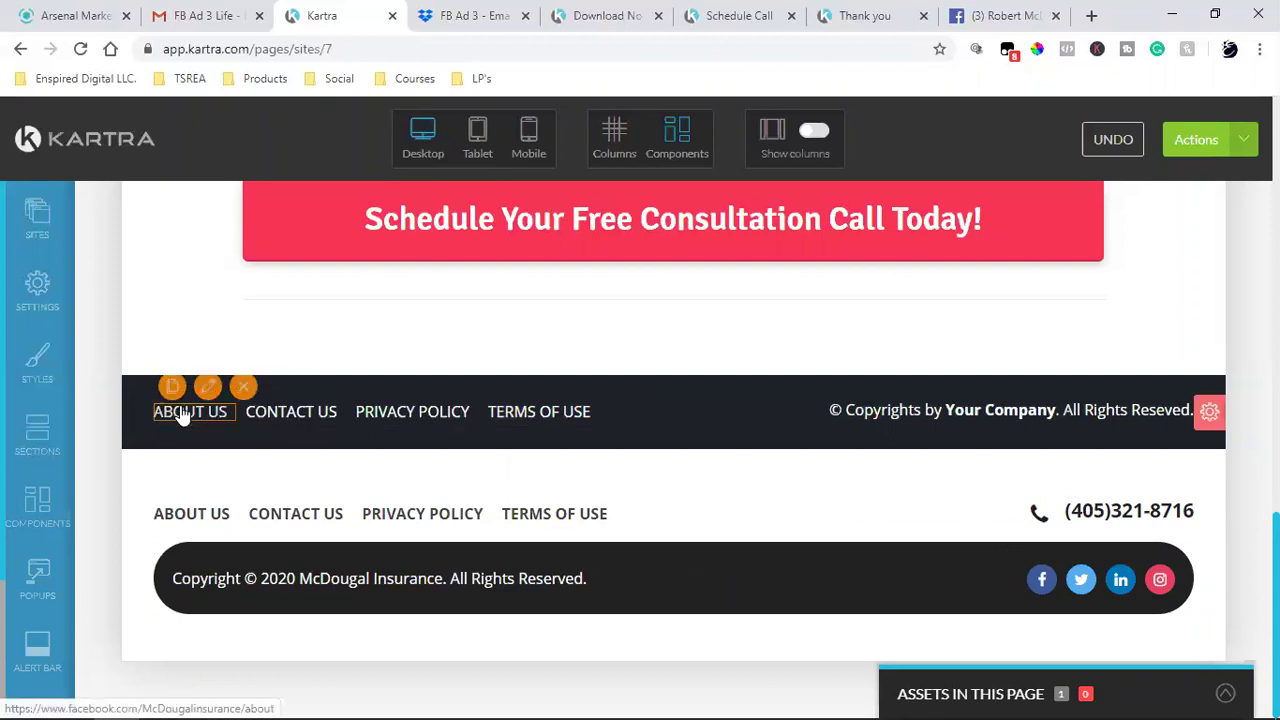
{"action": "left_click", "coordinate": [208, 393]}
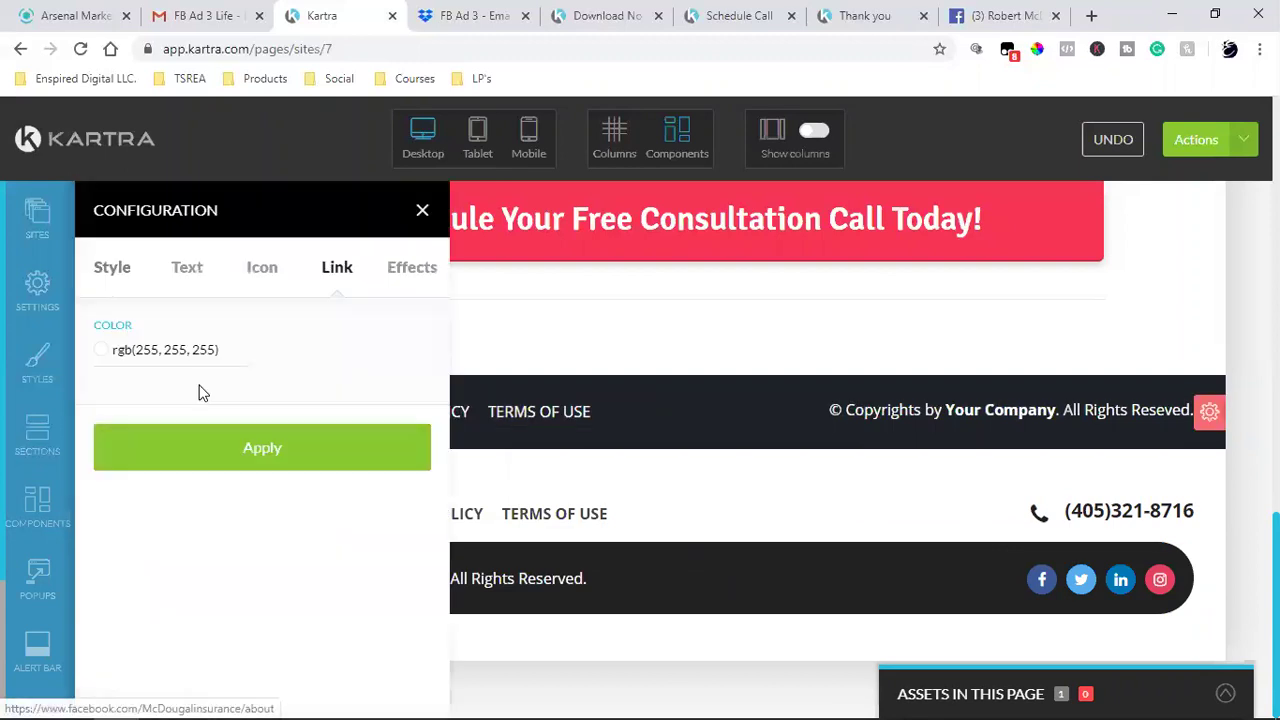
{"action": "left_click", "coordinate": [329, 272]}
{"action": "scroll", "coordinate": [255, 540], "scroll_direction": "down", "scroll_amount": 3}
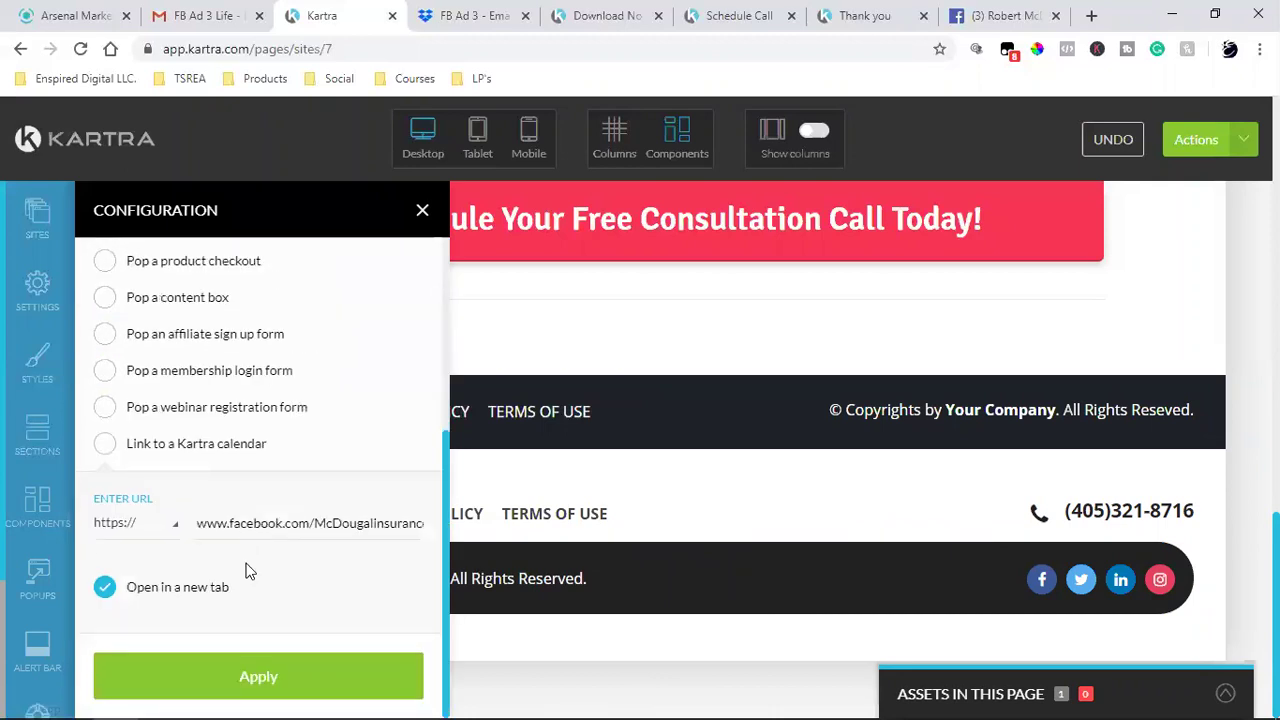
{"action": "triple_click", "coordinate": [278, 524]}
{"action": "right_click", "coordinate": [280, 528]}
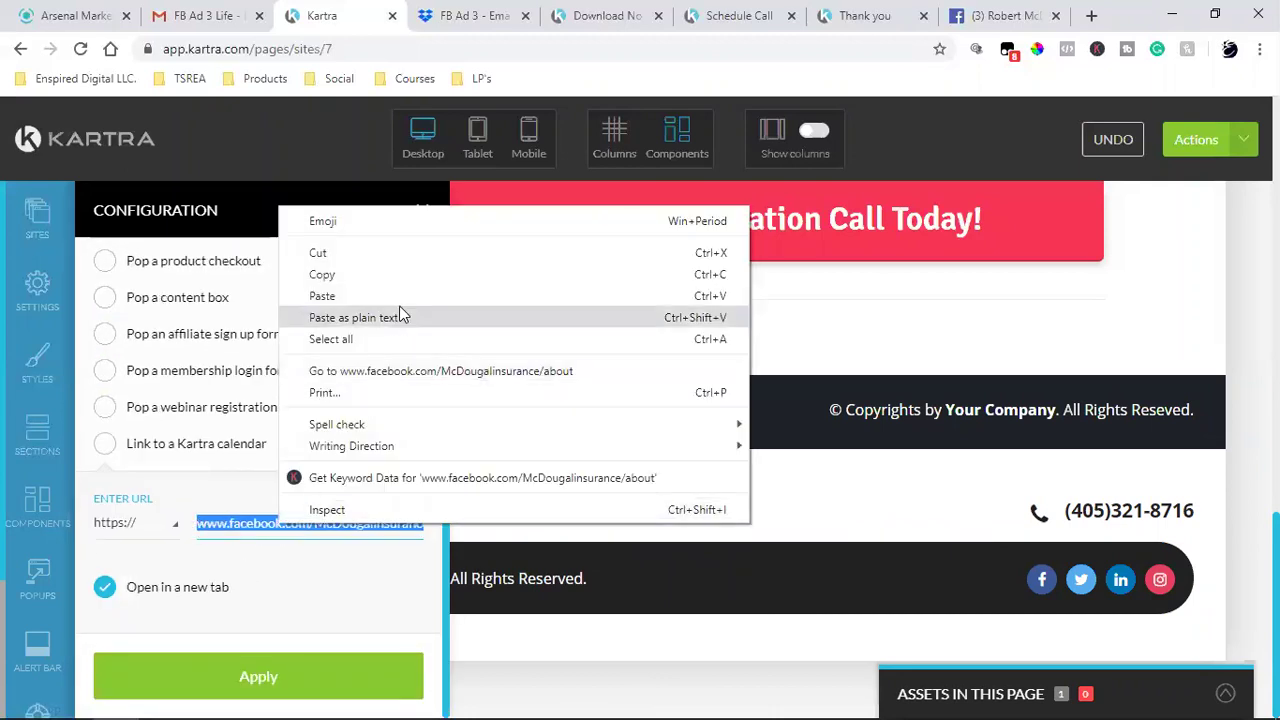
{"action": "left_click", "coordinate": [406, 276]}
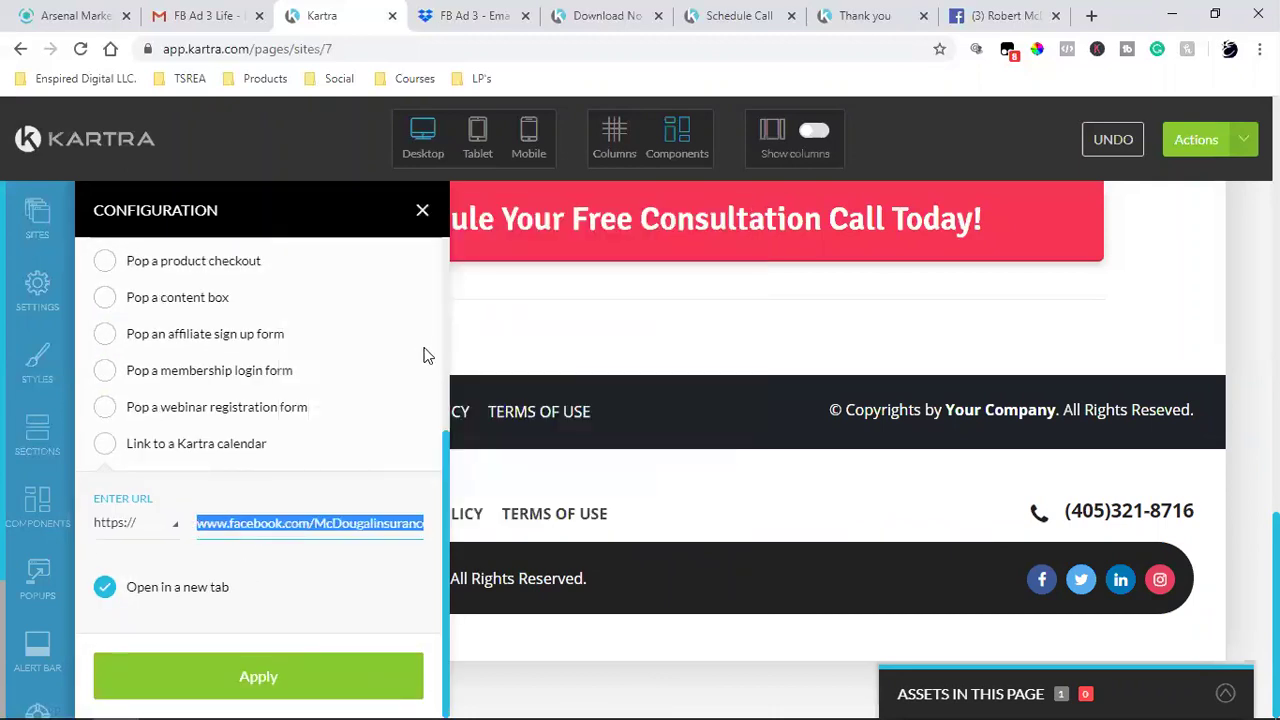
{"action": "left_click", "coordinate": [422, 211]}
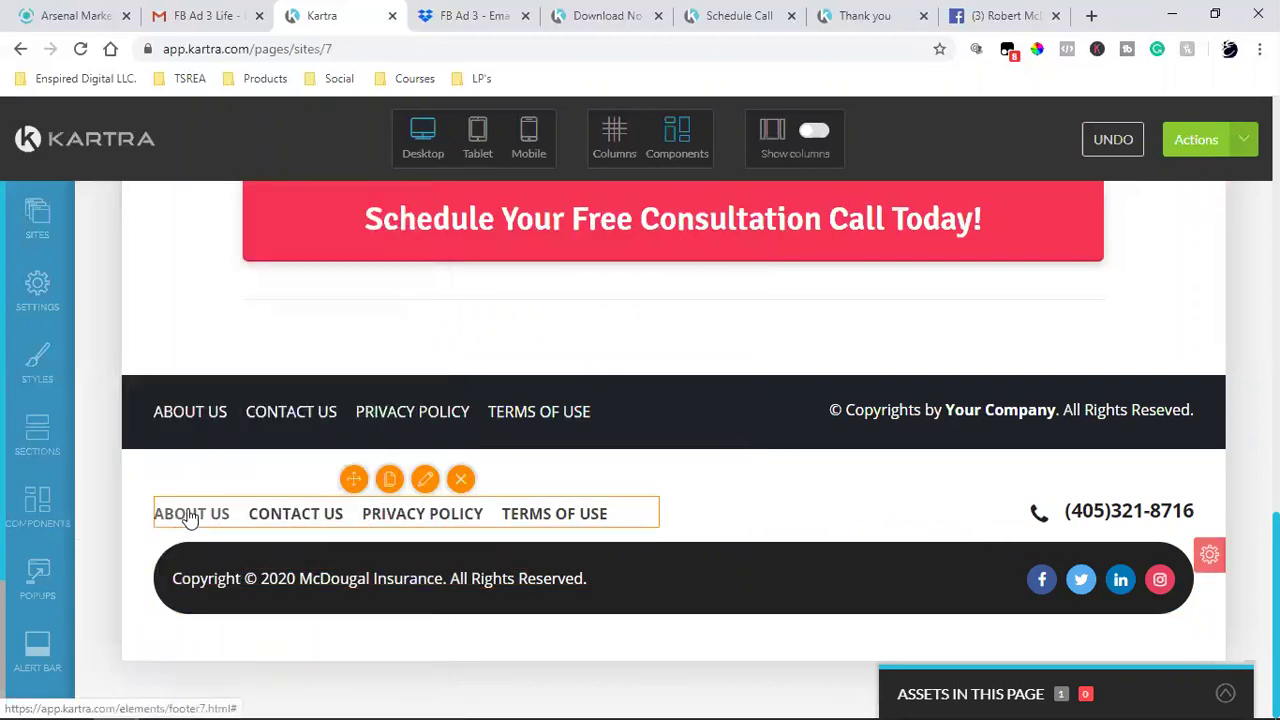
{"action": "mouse_move", "coordinate": [183, 523]}
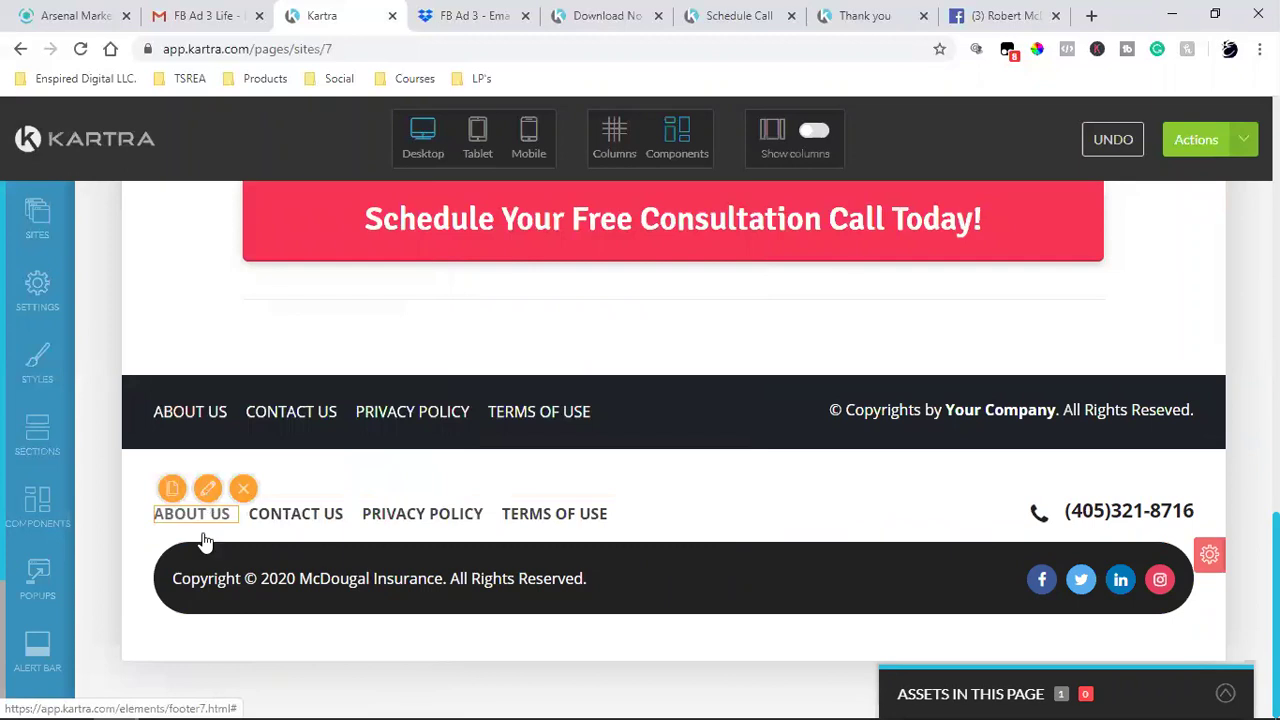
{"action": "left_click", "coordinate": [213, 530]}
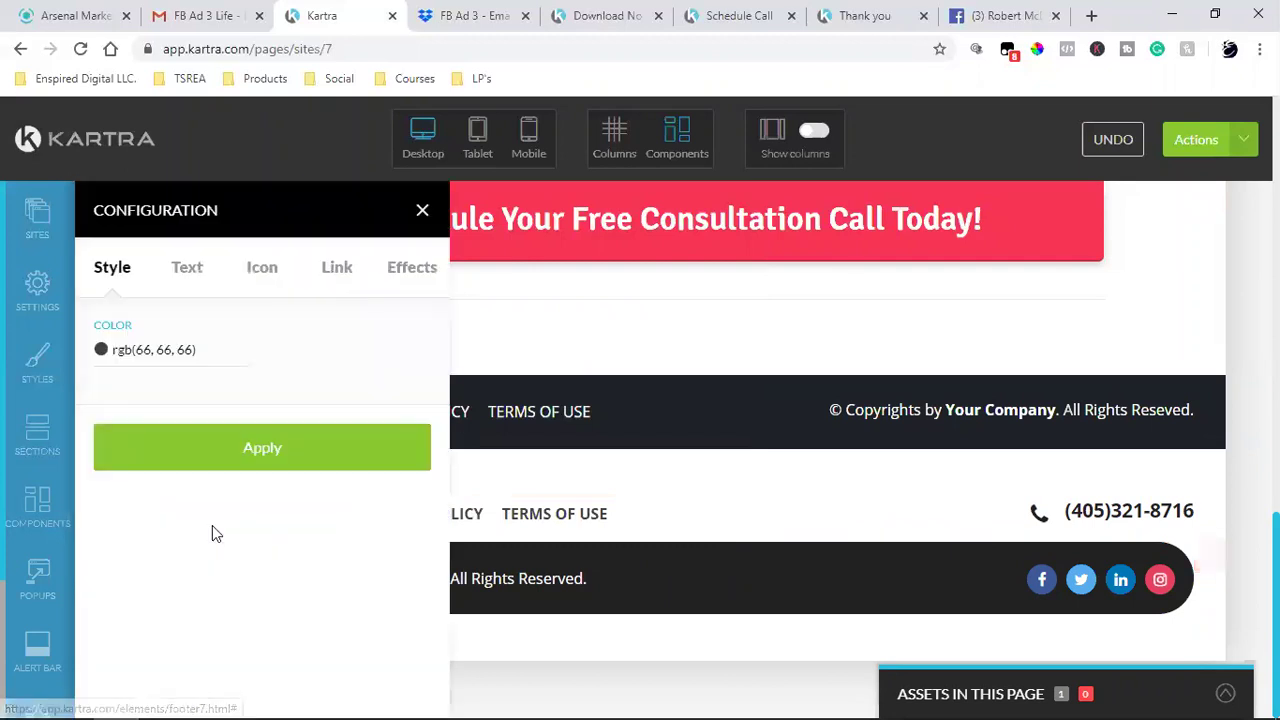
{"action": "left_click", "coordinate": [342, 272]}
{"action": "scroll", "coordinate": [268, 541], "scroll_direction": "down", "scroll_amount": 2}
{"action": "scroll", "coordinate": [190, 370], "scroll_direction": "up", "scroll_amount": 2}
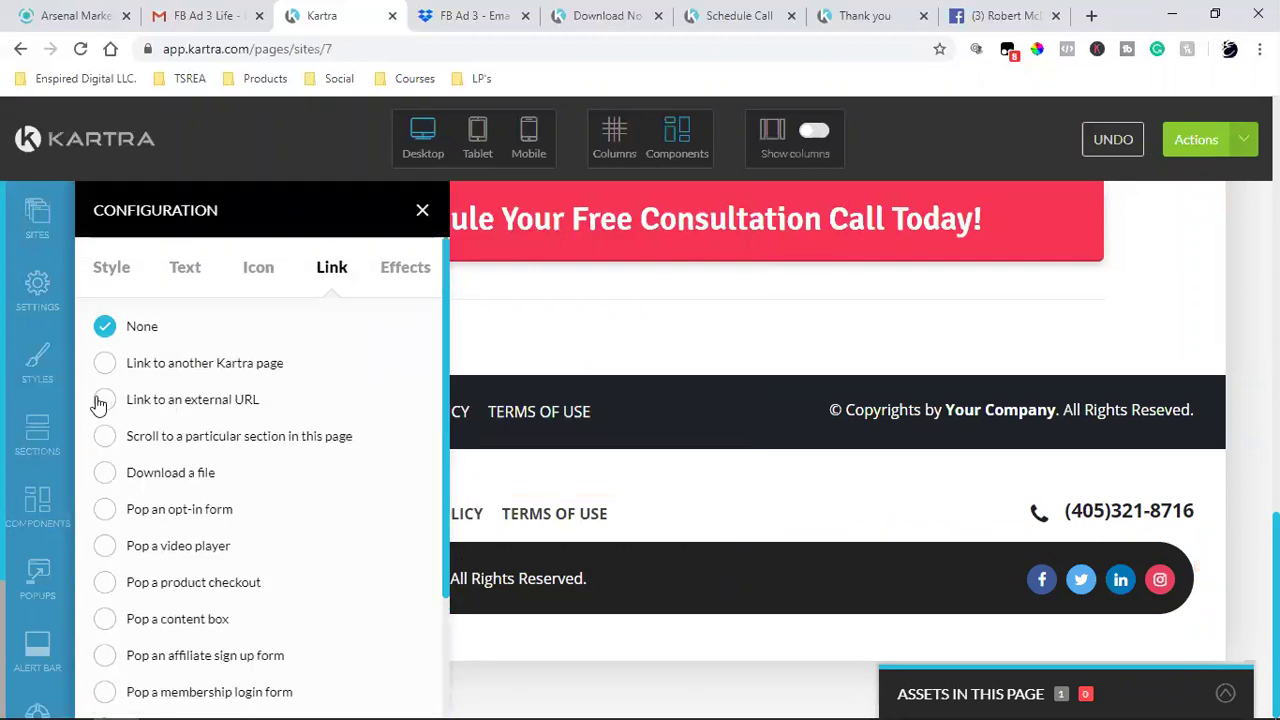
{"action": "left_click", "coordinate": [106, 401]}
{"action": "scroll", "coordinate": [237, 494], "scroll_direction": "down", "scroll_amount": 2}
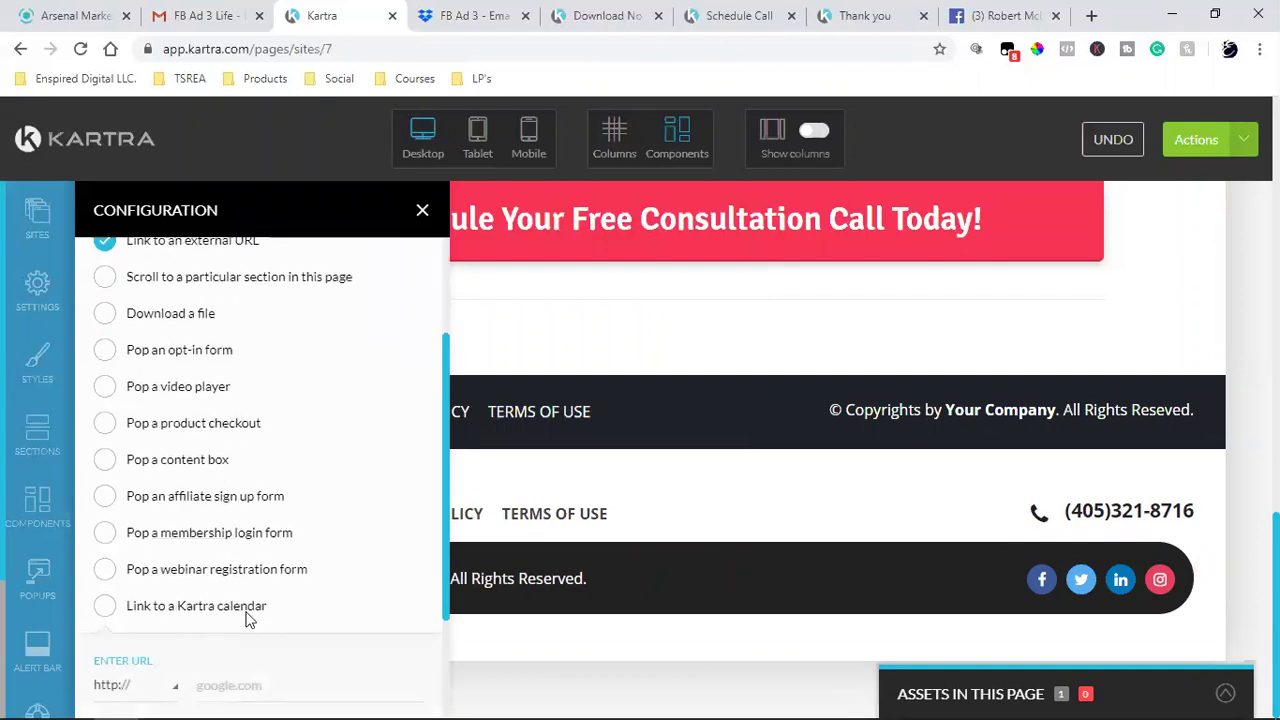
{"action": "scroll", "coordinate": [270, 570], "scroll_direction": "down", "scroll_amount": 2}
{"action": "key", "text": "ctrl+v"}
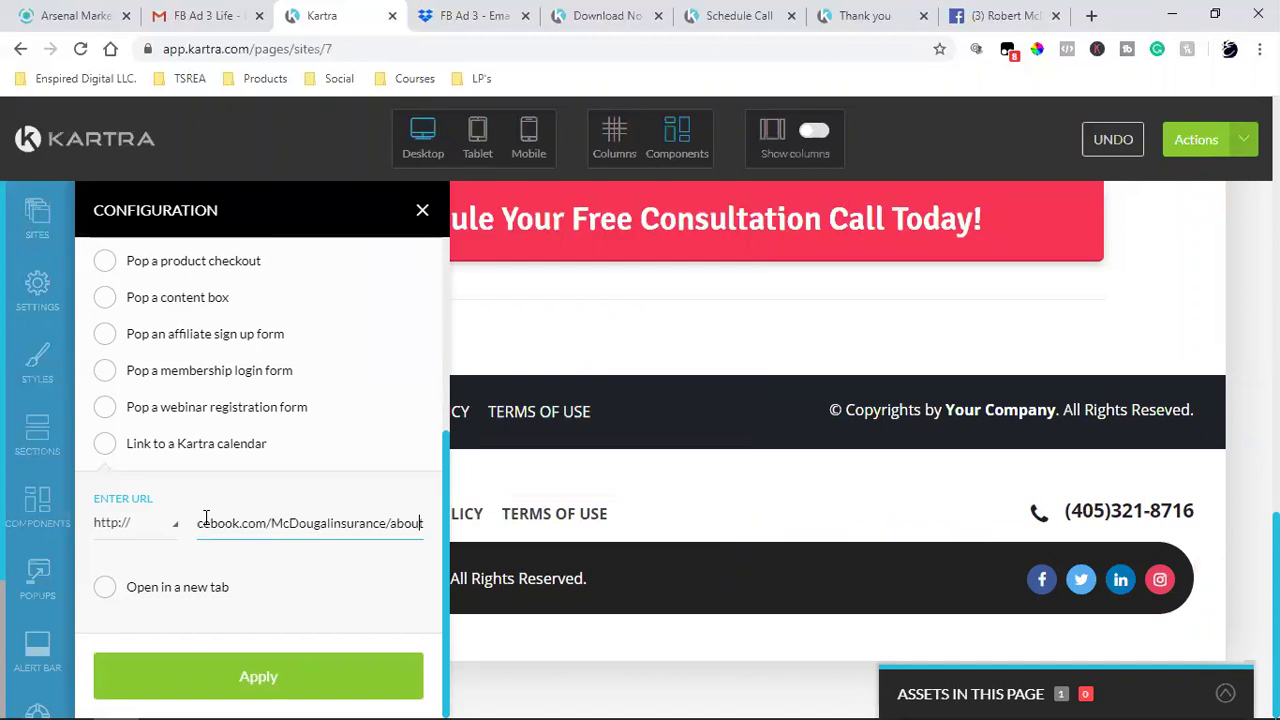
{"action": "key", "text": "Home"}
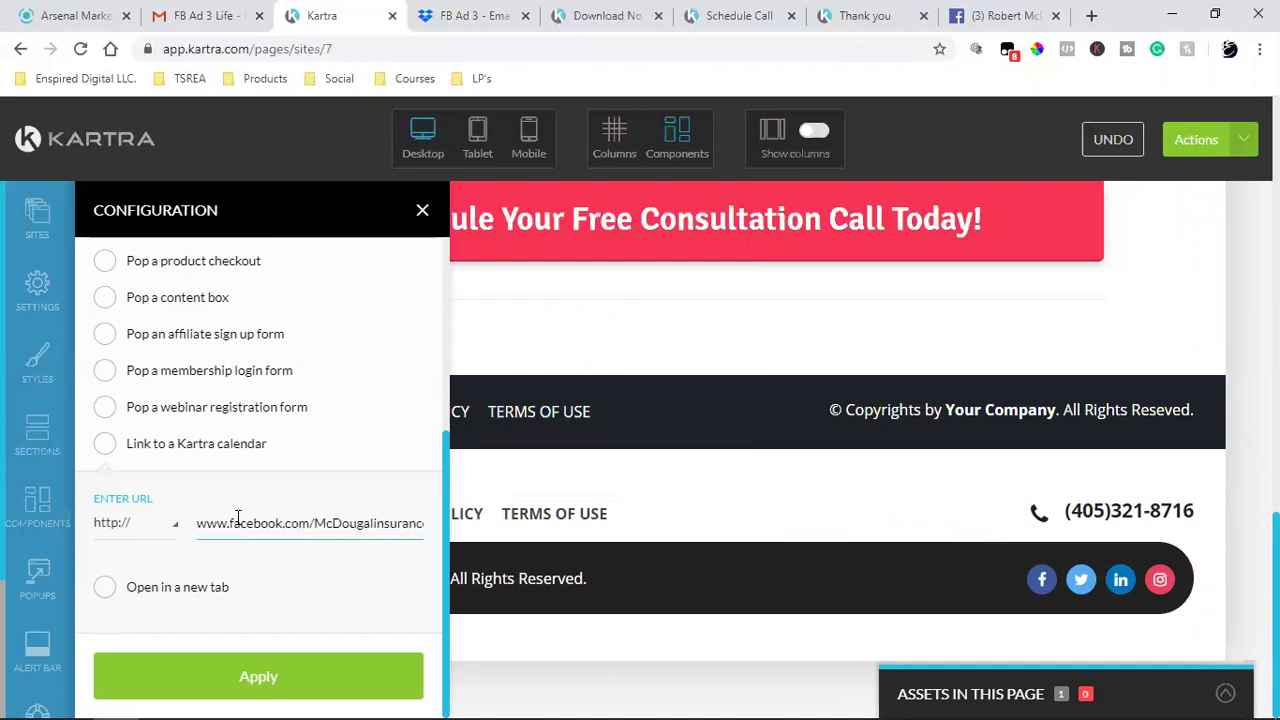
{"action": "left_click", "coordinate": [121, 525]}
{"action": "left_click", "coordinate": [130, 595]}
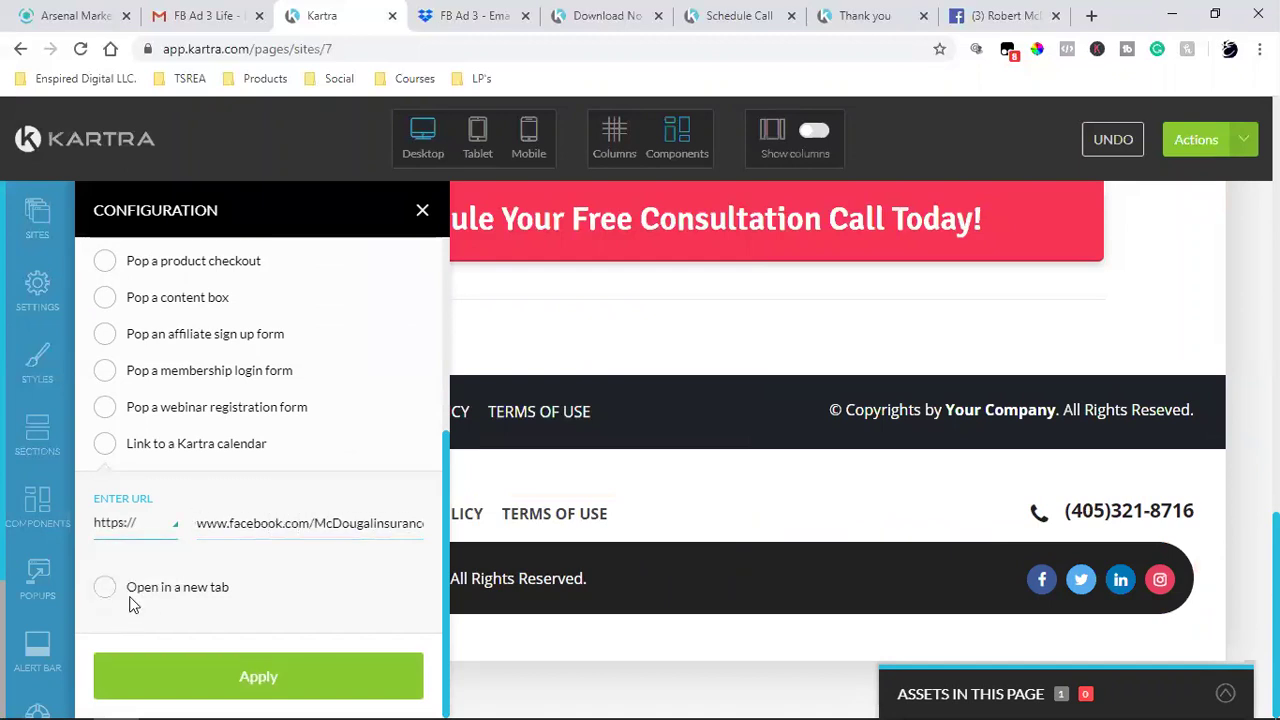
{"action": "left_click", "coordinate": [105, 588]}
{"action": "left_click", "coordinate": [314, 677]}
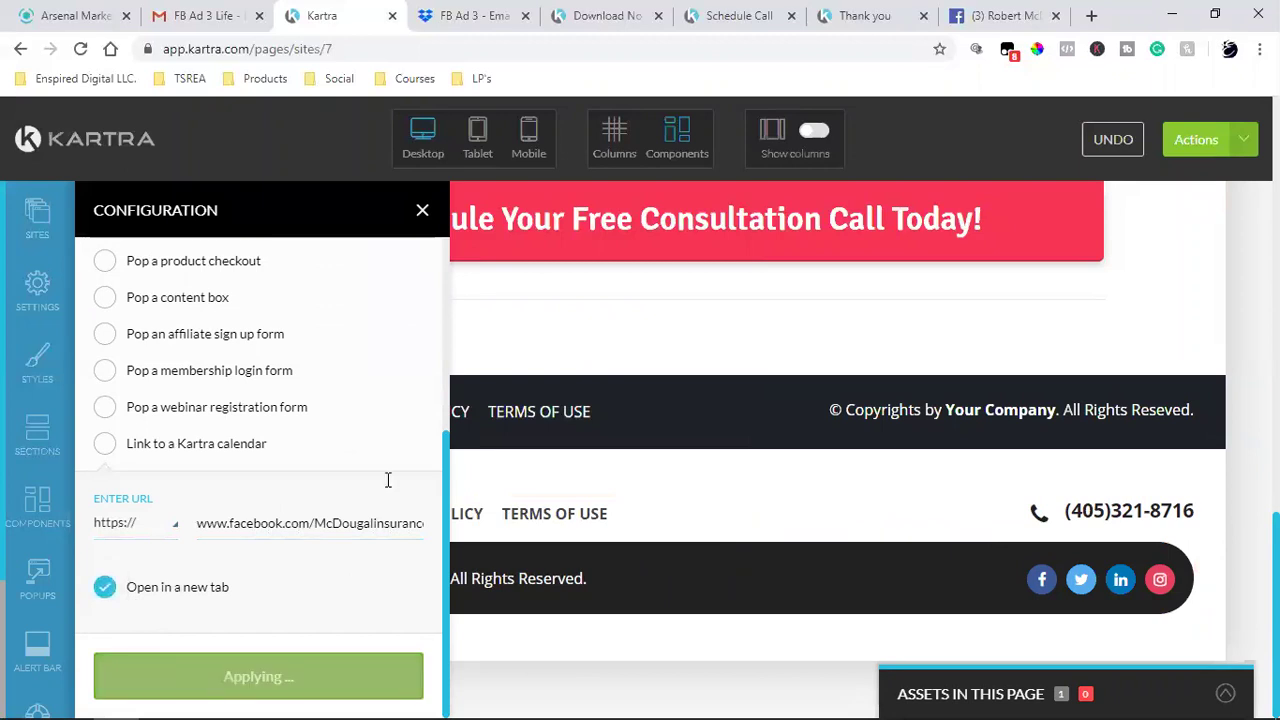
{"action": "left_click", "coordinate": [422, 211]}
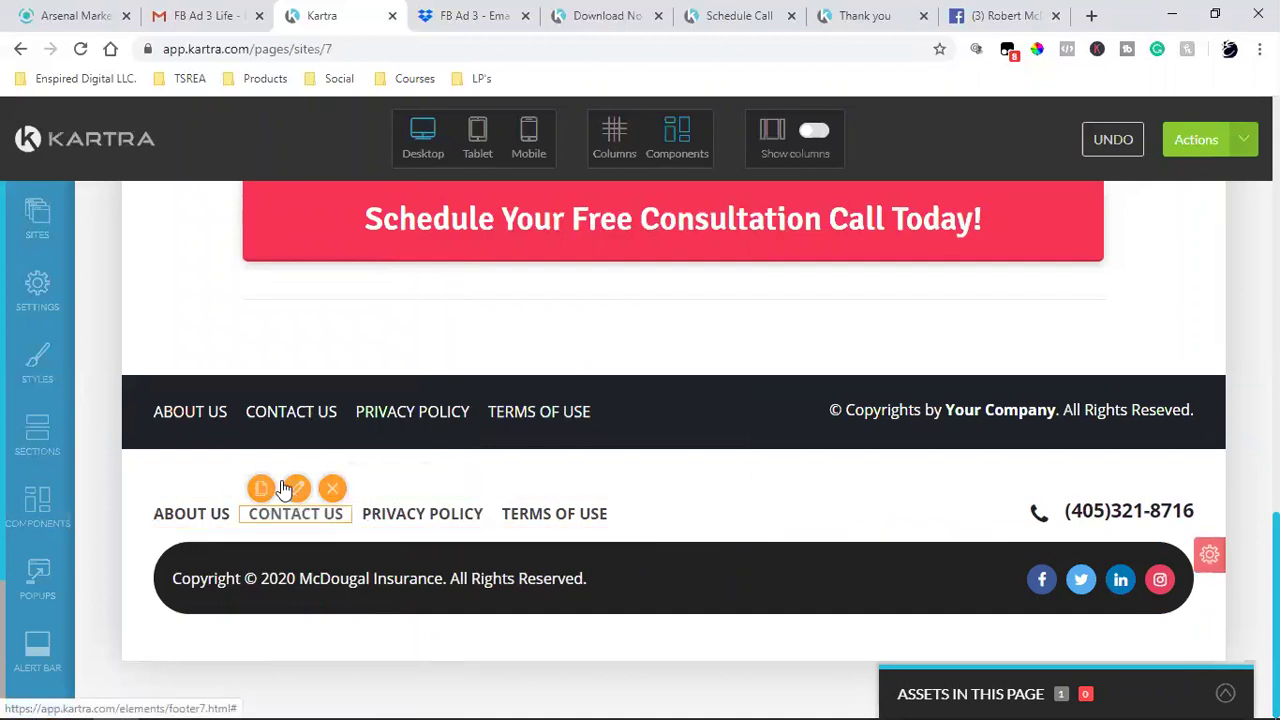
- Link the lower CONTACT US item to the Facebook about page over https, opening in a new tab
{"action": "left_click", "coordinate": [286, 488]}
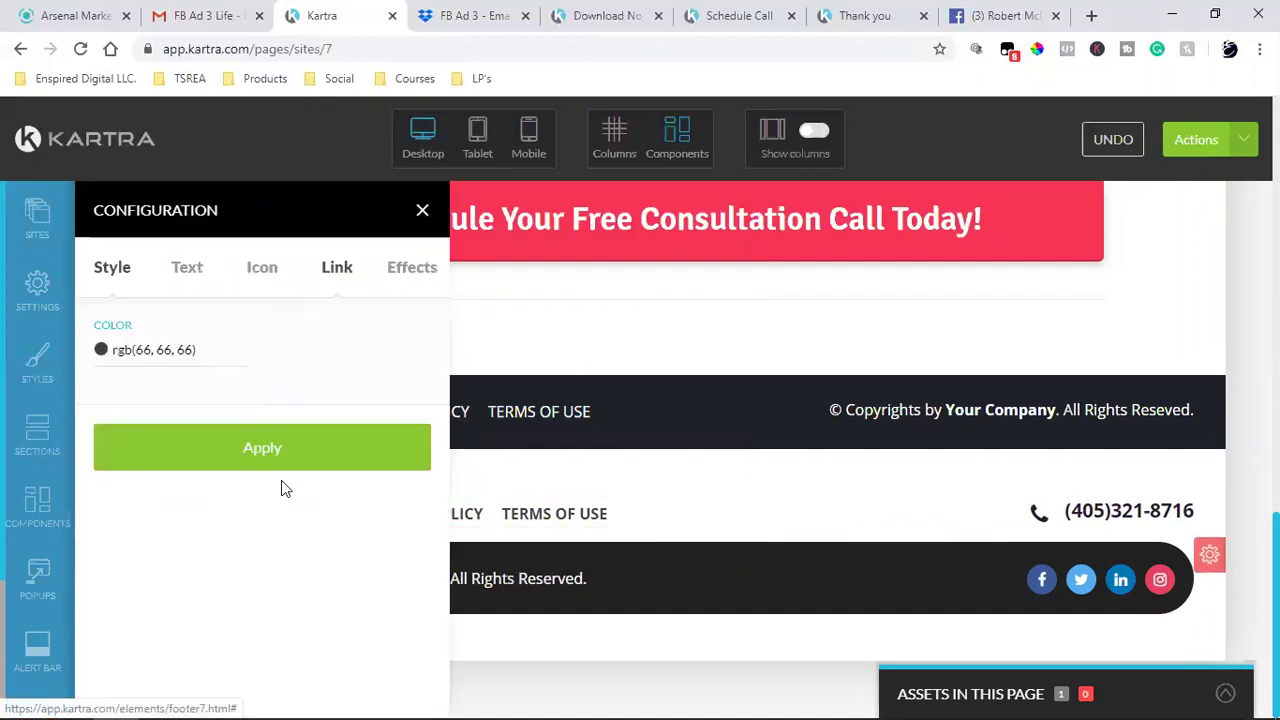
{"action": "left_click", "coordinate": [330, 270]}
{"action": "left_click", "coordinate": [105, 400]}
{"action": "scroll", "coordinate": [220, 520], "scroll_direction": "down", "scroll_amount": 2}
{"action": "scroll", "coordinate": [160, 632], "scroll_direction": "down", "scroll_amount": 2}
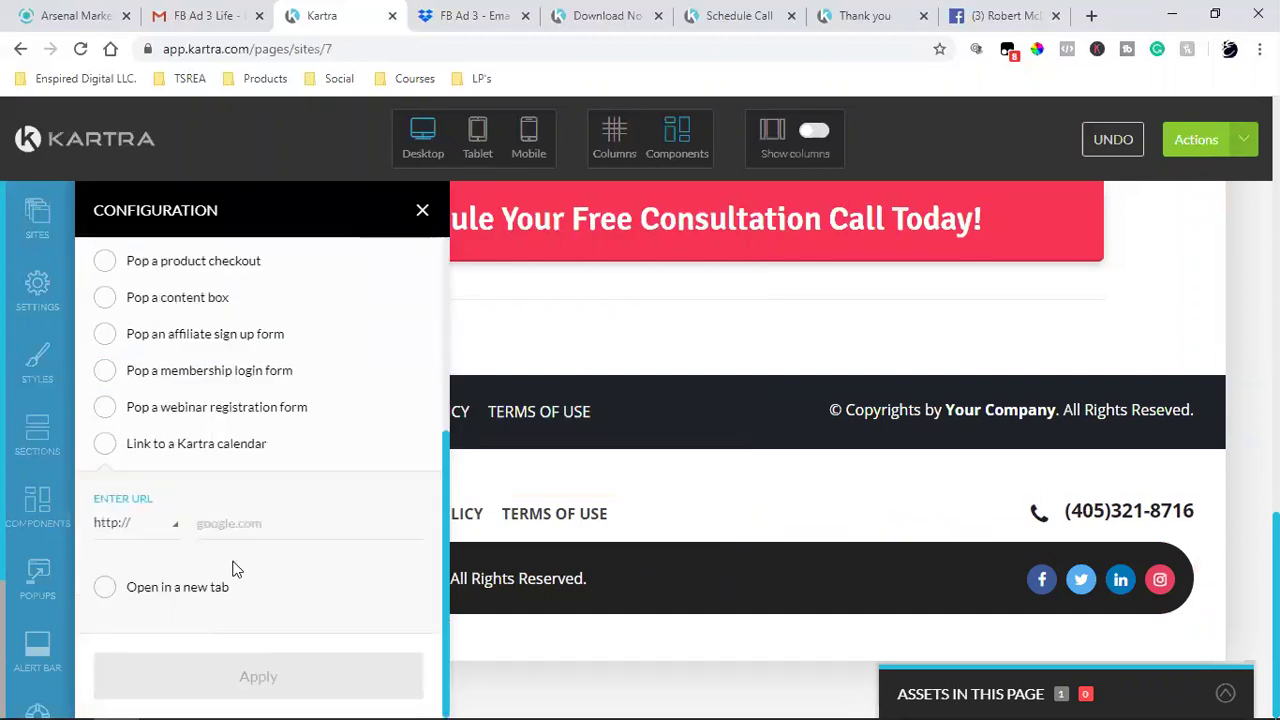
{"action": "key", "text": "ctrl+v"}
{"action": "left_click", "coordinate": [150, 530]}
{"action": "left_click", "coordinate": [128, 594]}
{"action": "left_click", "coordinate": [104, 589]}
{"action": "left_click", "coordinate": [294, 682]}
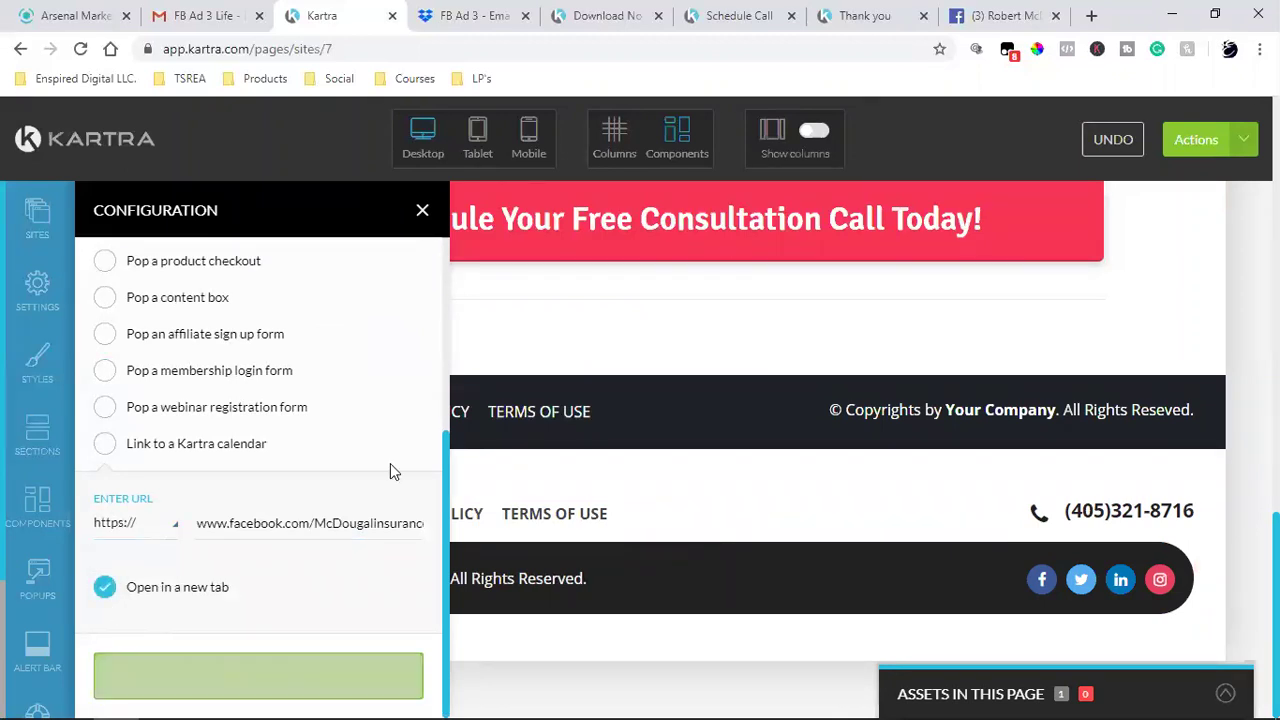
{"action": "left_click", "coordinate": [422, 214]}
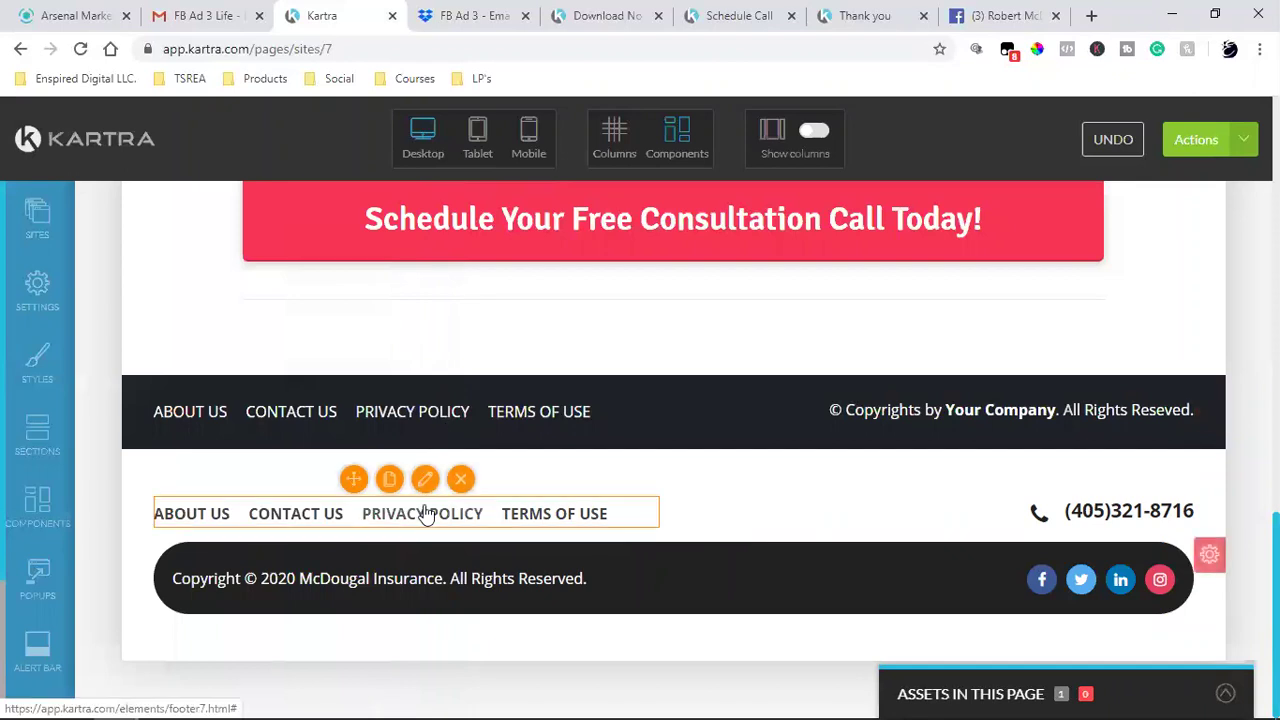
- Copy the privacy-center address from the upper footer's PRIVACY POLICY link
{"action": "left_click", "coordinate": [411, 396]}
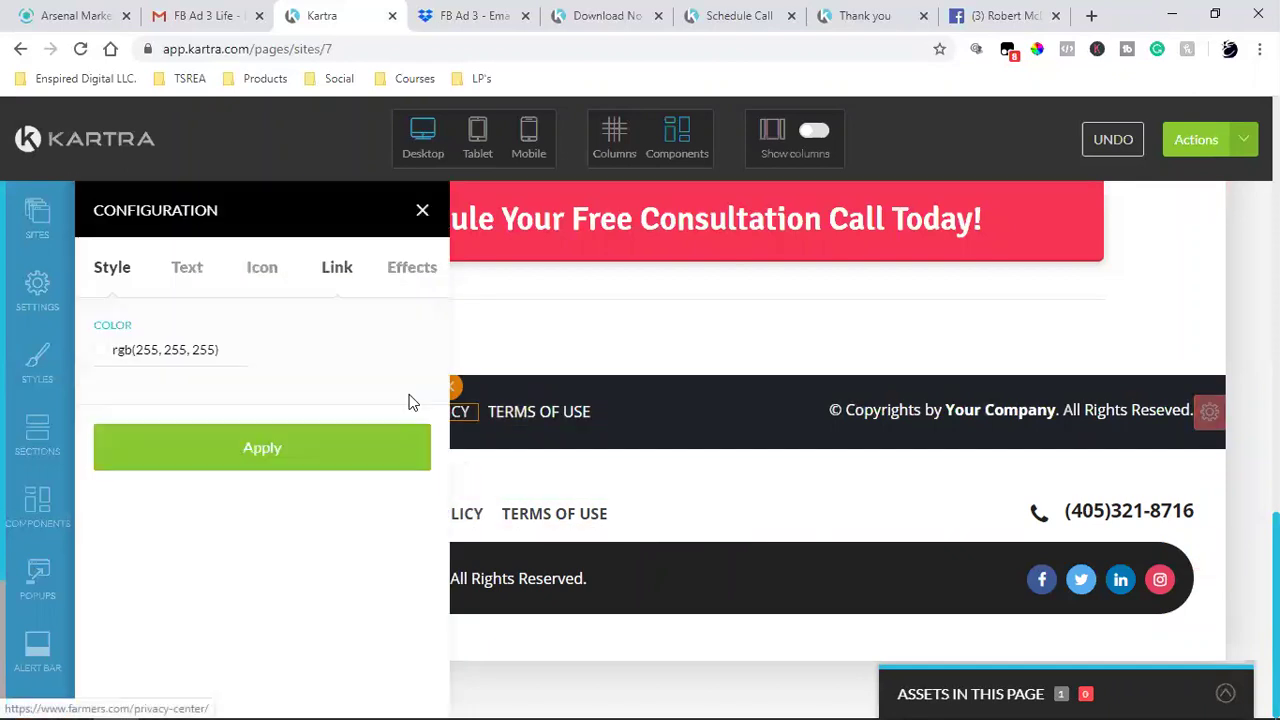
{"action": "left_click", "coordinate": [339, 267]}
{"action": "scroll", "coordinate": [278, 577], "scroll_direction": "down", "scroll_amount": 1}
{"action": "triple_click", "coordinate": [292, 524]}
{"action": "right_click", "coordinate": [292, 524]}
{"action": "left_click", "coordinate": [358, 281]}
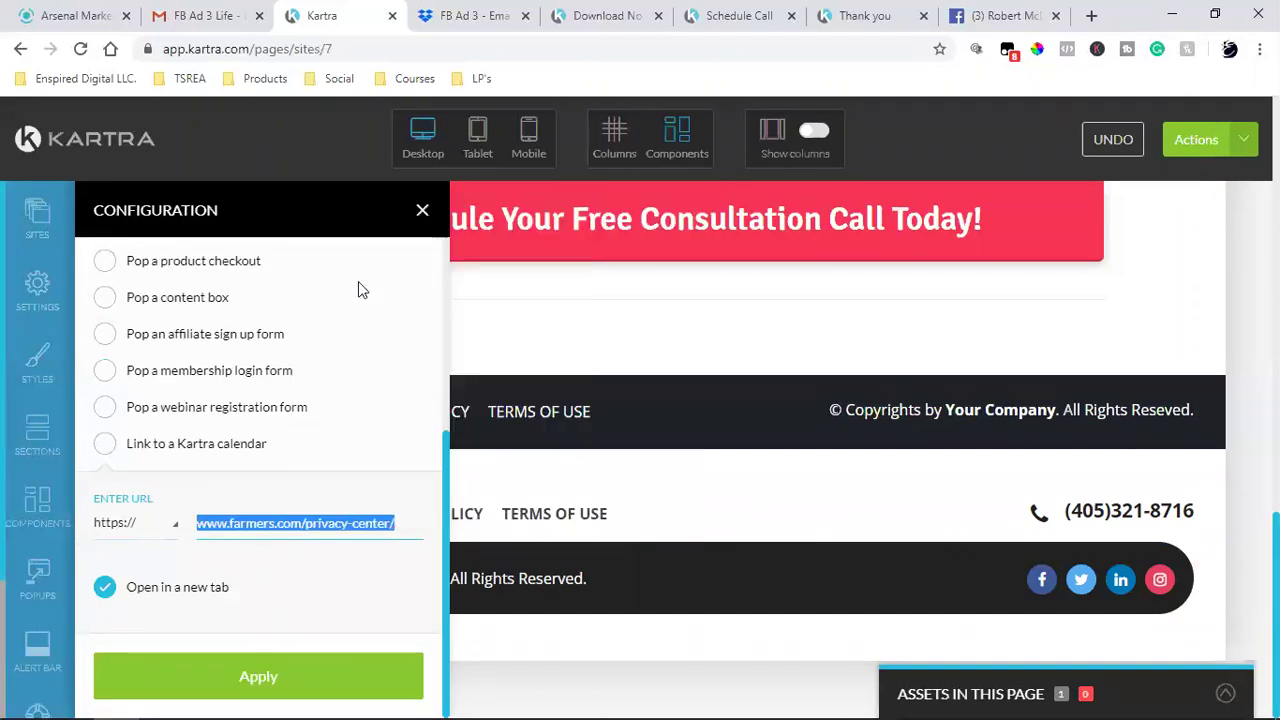
{"action": "left_click", "coordinate": [421, 212]}
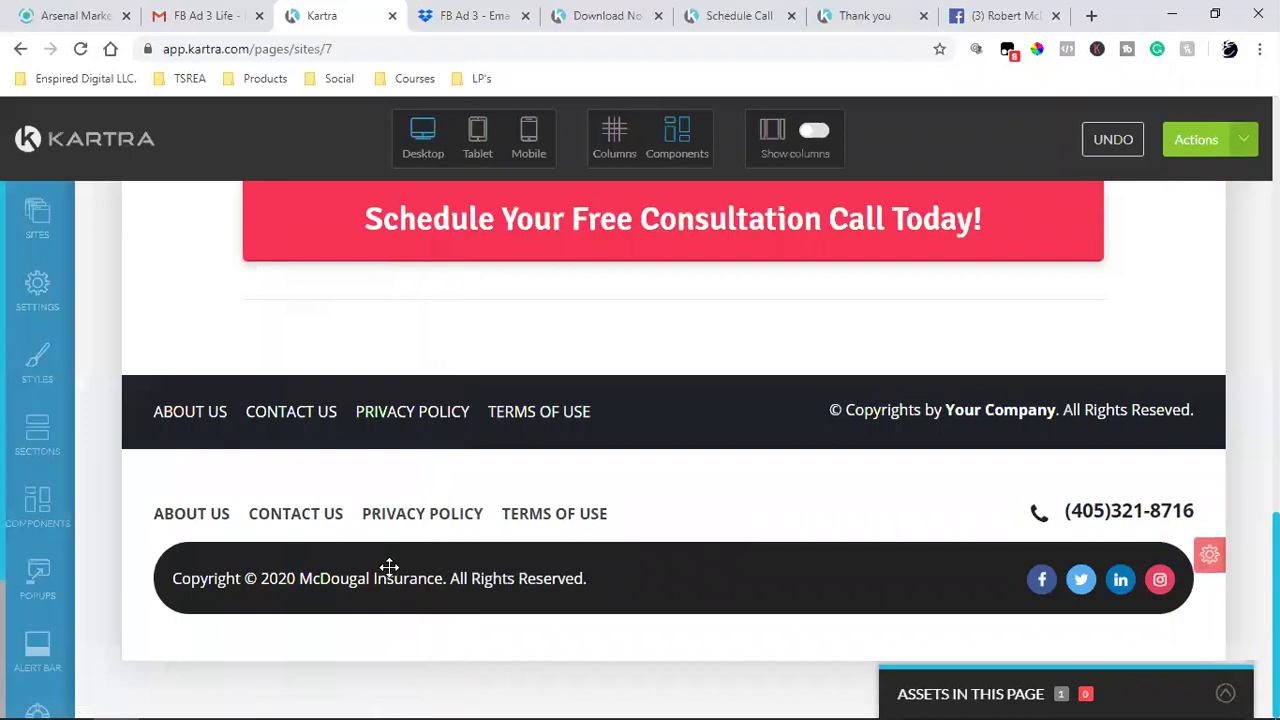
{"action": "mouse_move", "coordinate": [409, 517]}
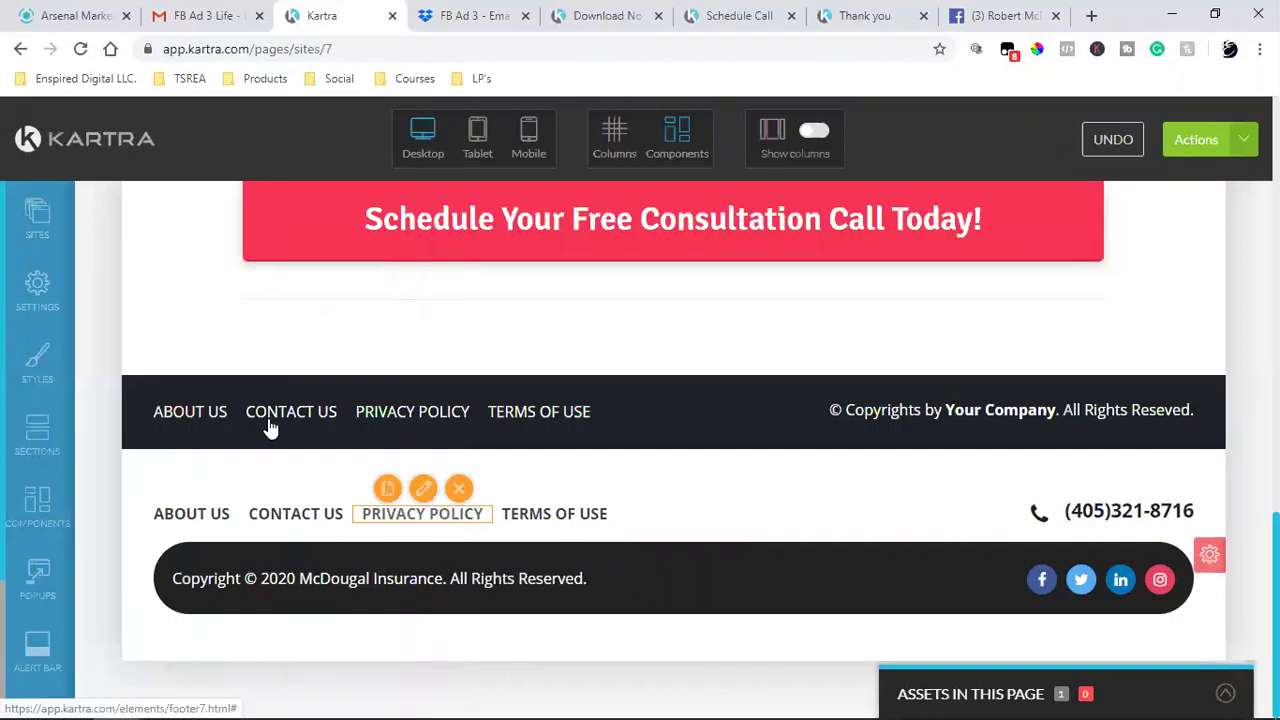
{"action": "left_click", "coordinate": [268, 427]}
{"action": "left_click", "coordinate": [334, 268]}
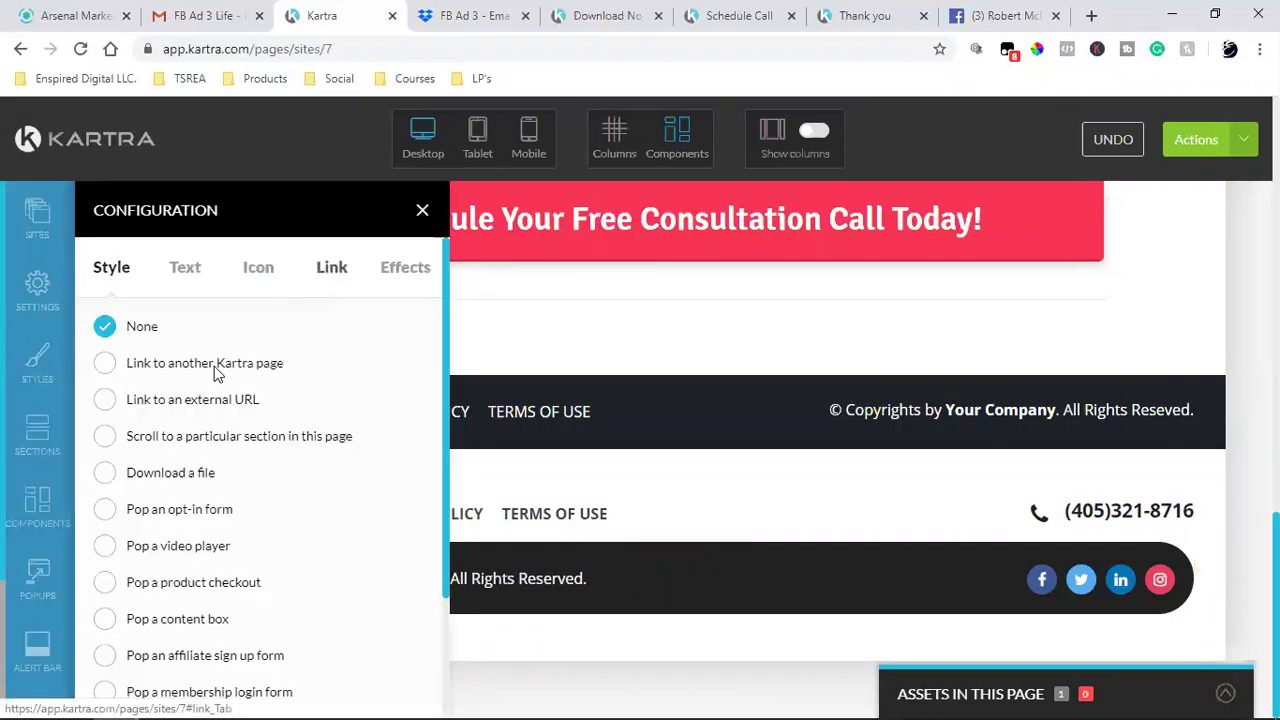
{"action": "left_click", "coordinate": [100, 402]}
{"action": "scroll", "coordinate": [266, 531], "scroll_direction": "down", "scroll_amount": 2}
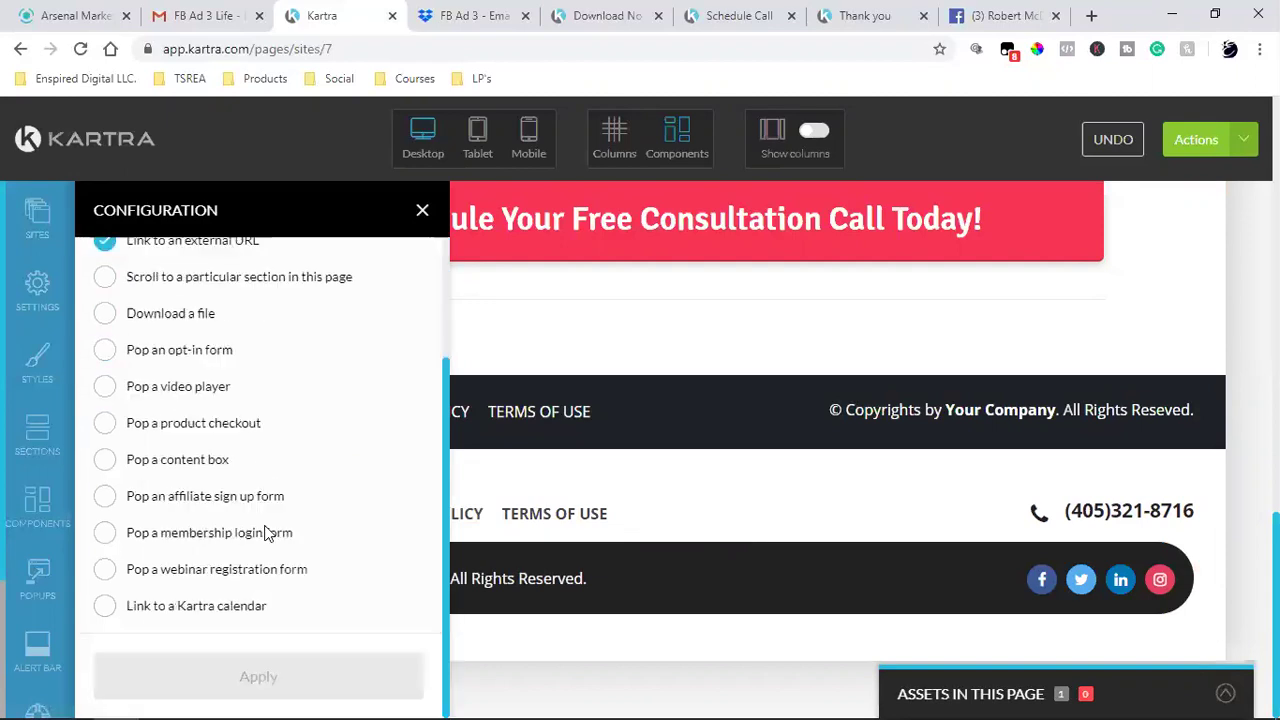
{"action": "scroll", "coordinate": [289, 587], "scroll_direction": "down", "scroll_amount": 2}
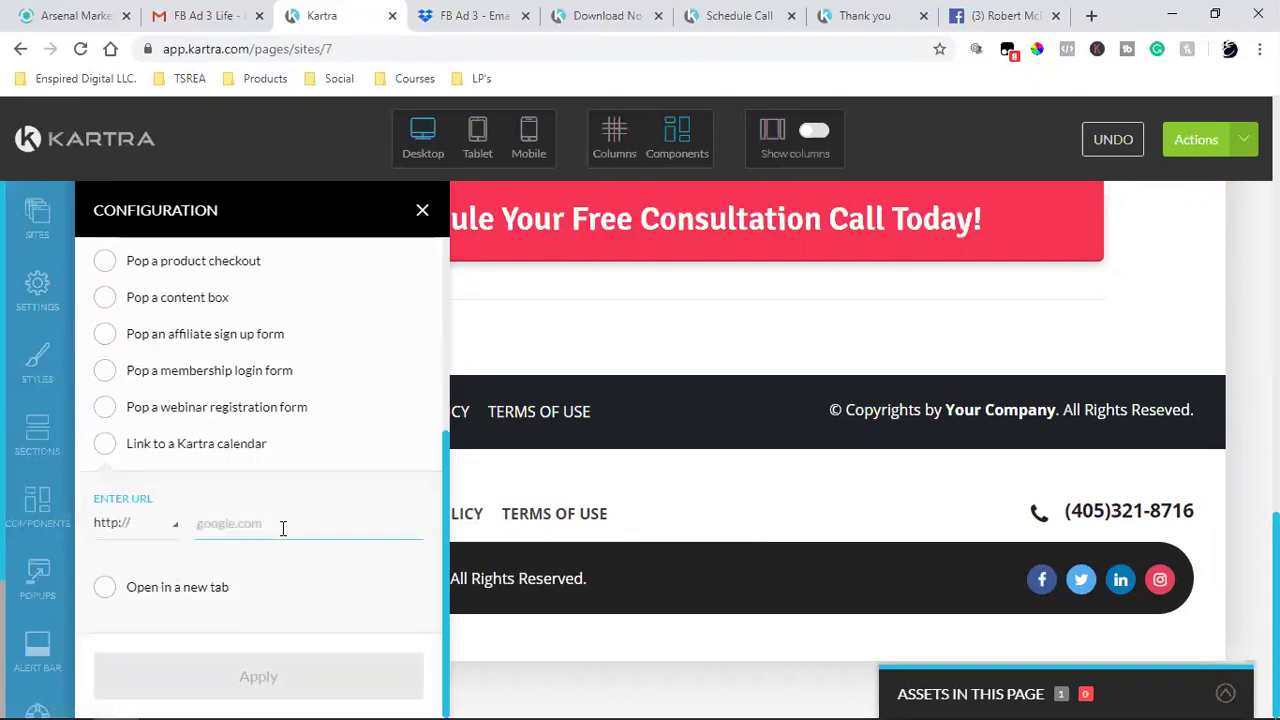
{"action": "key", "text": "ctrl+v"}
{"action": "left_click", "coordinate": [108, 590]}
{"action": "left_click", "coordinate": [130, 527]}
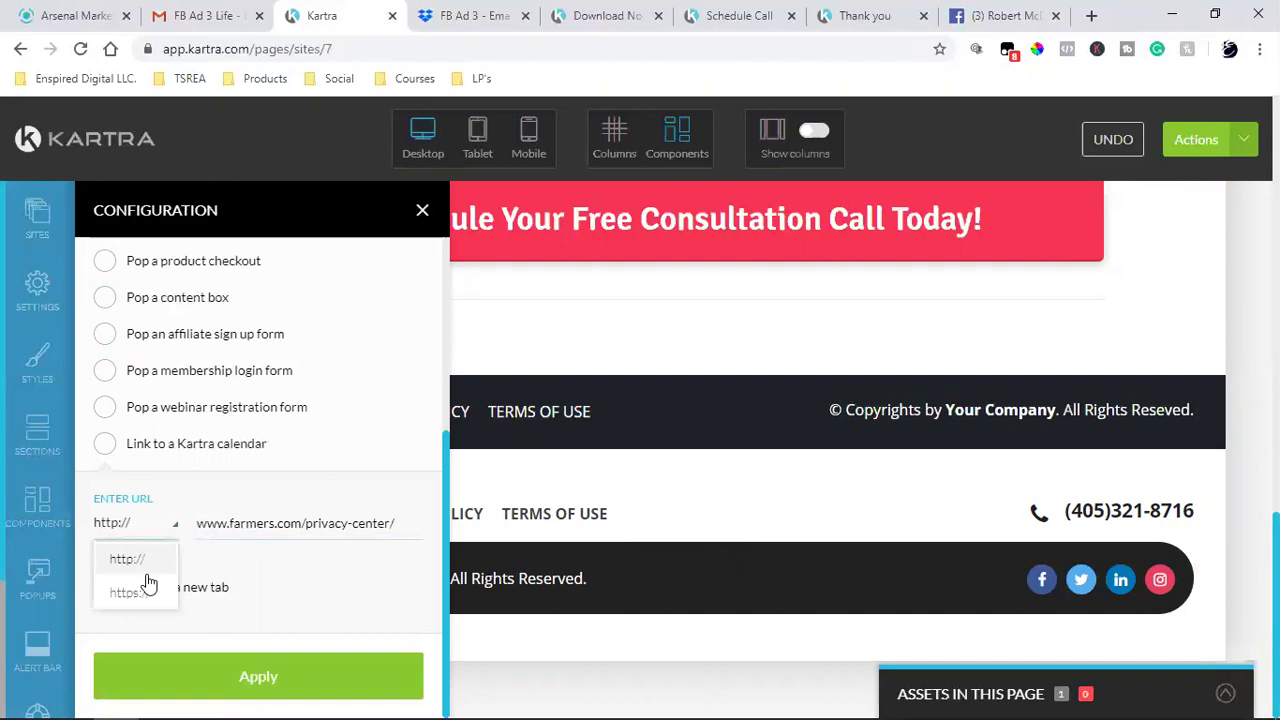
{"action": "left_click", "coordinate": [143, 598]}
{"action": "left_click", "coordinate": [298, 678]}
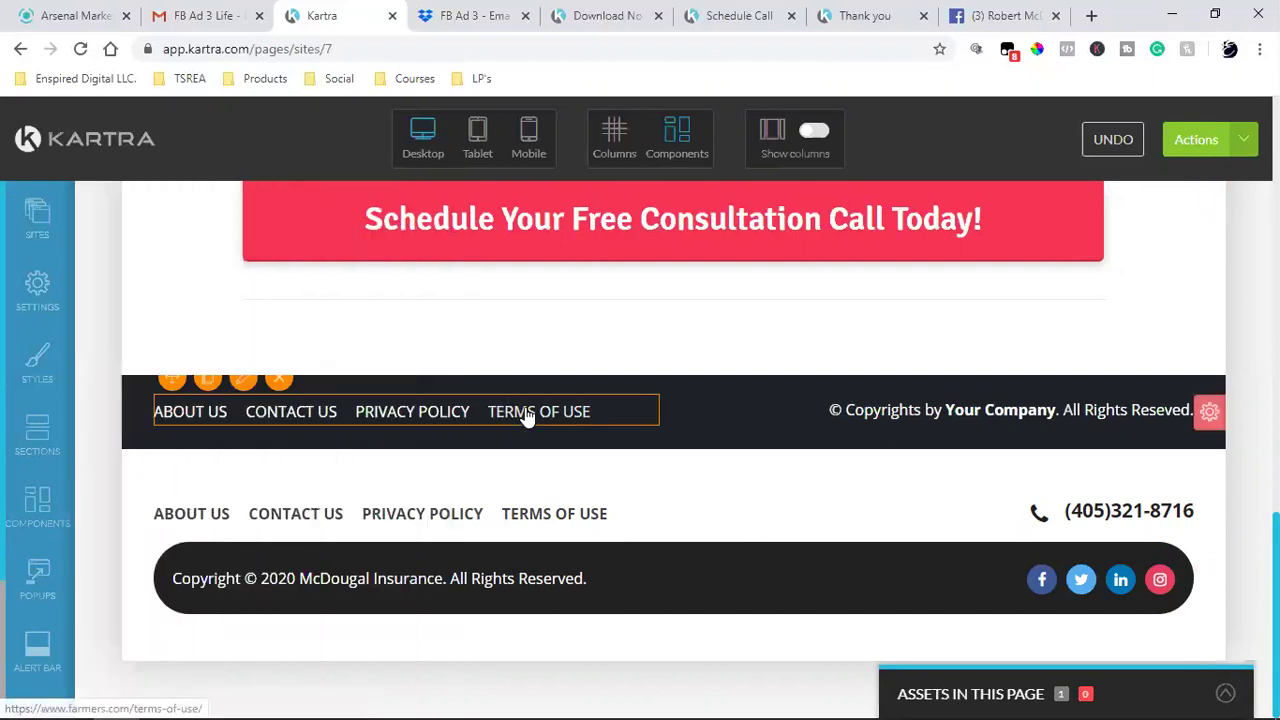
- Grab the terms-of-use address from the upper TERMS OF USE link without changing it
{"action": "mouse_move", "coordinate": [545, 408]}
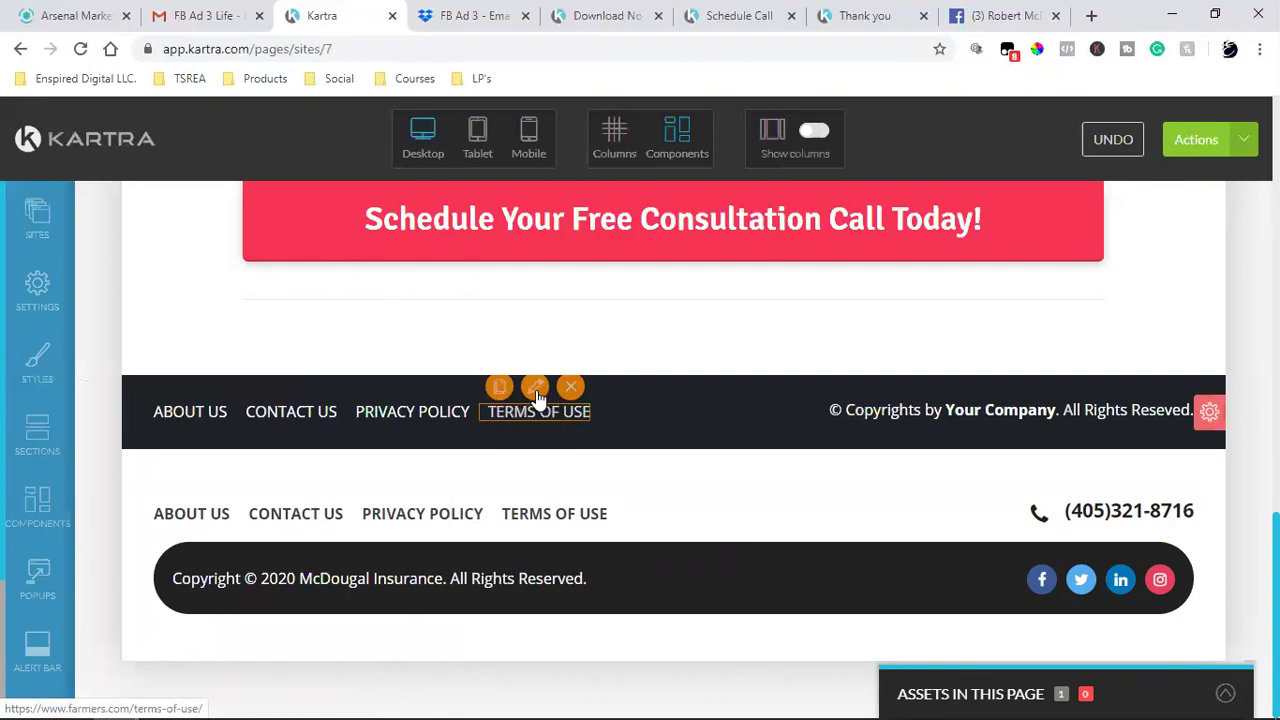
{"action": "left_click", "coordinate": [536, 388]}
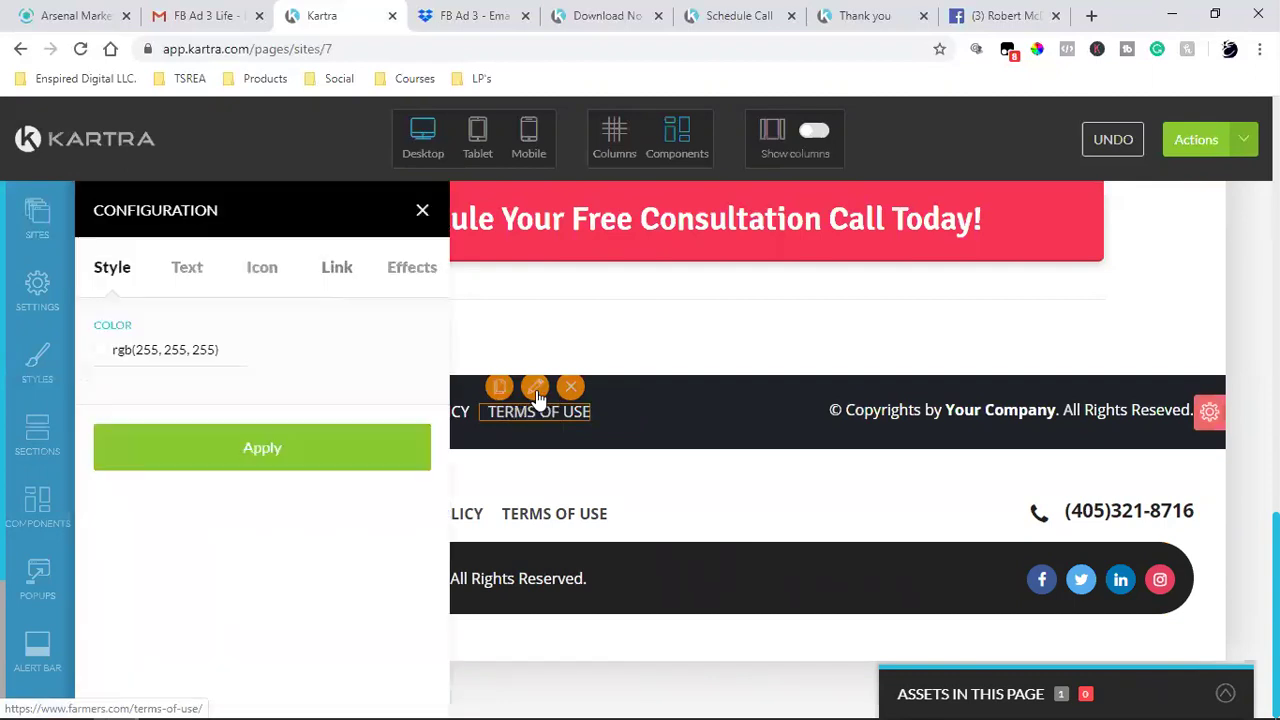
{"action": "left_click", "coordinate": [340, 270]}
{"action": "scroll", "coordinate": [228, 470], "scroll_direction": "down", "scroll_amount": 3}
{"action": "triple_click", "coordinate": [271, 533]}
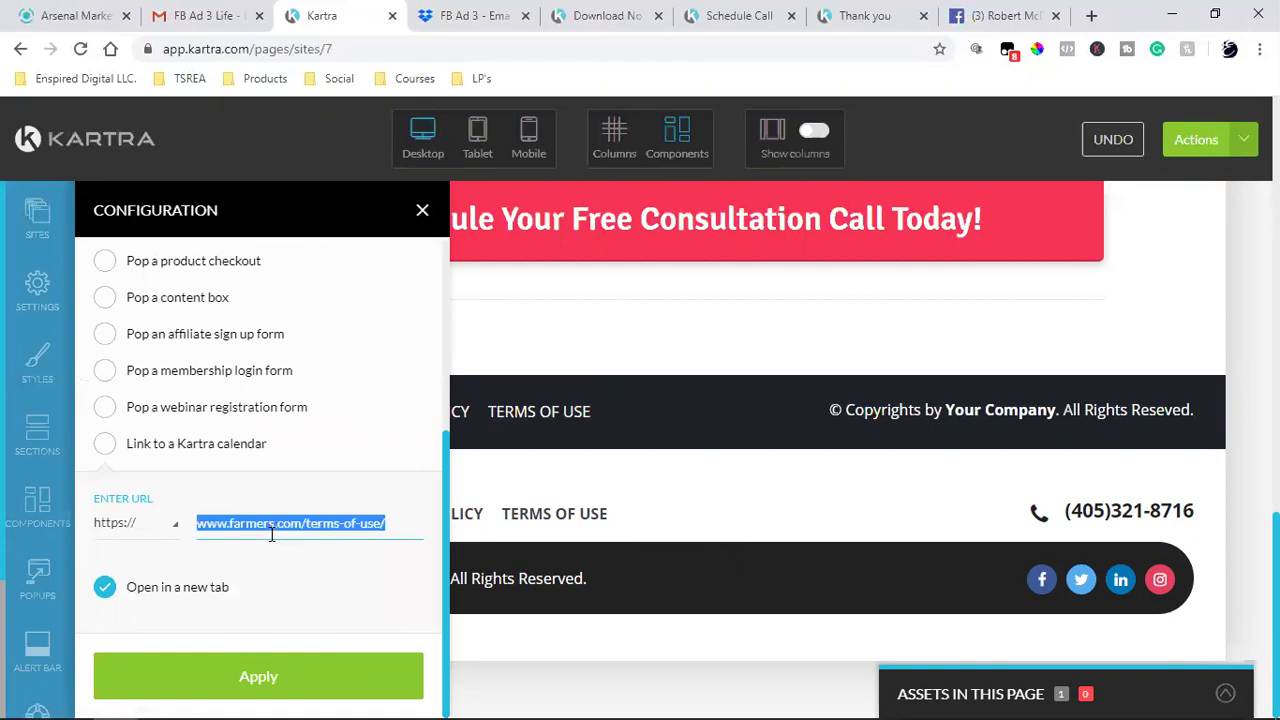
{"action": "key", "text": "ctrl+v"}
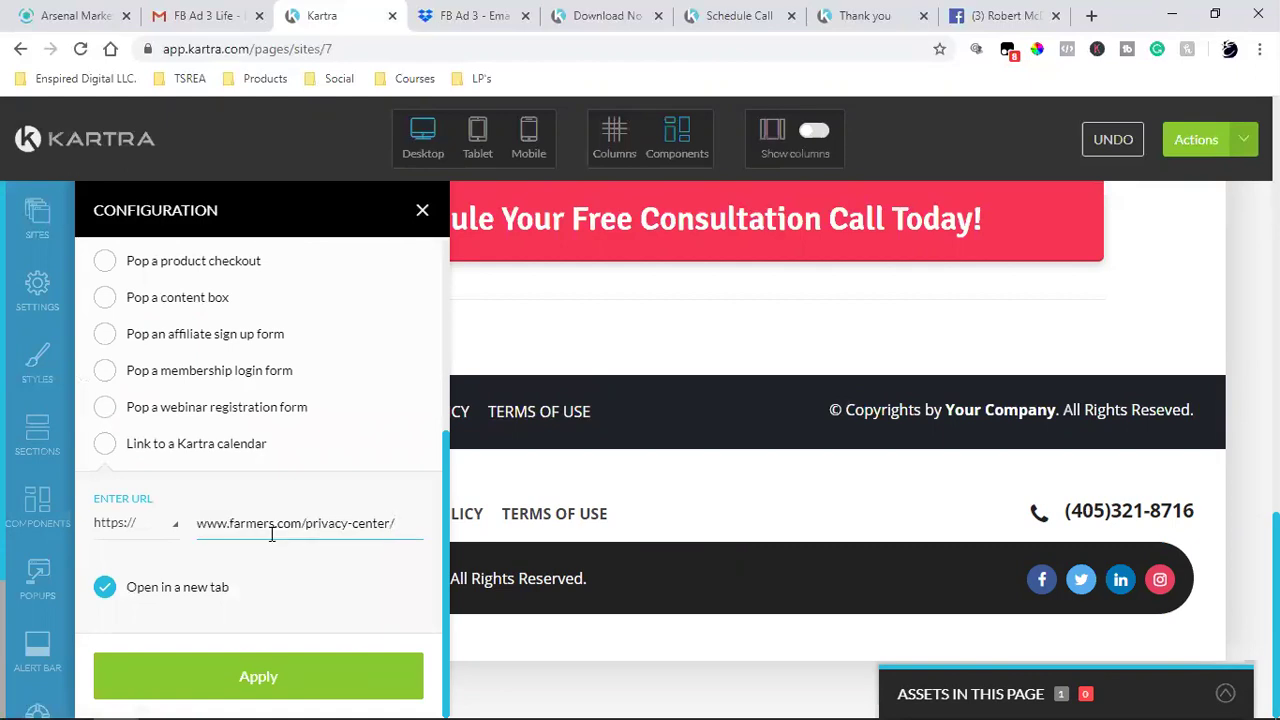
{"action": "left_click", "coordinate": [422, 212]}
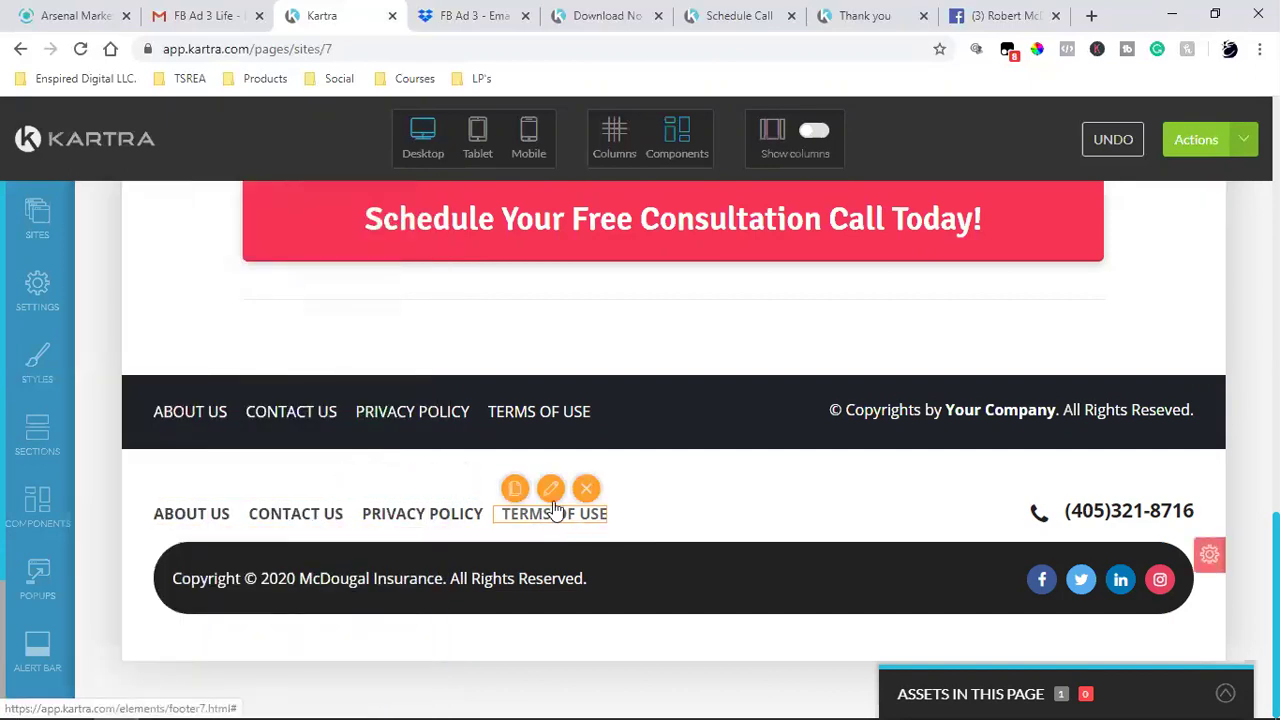
- Set the lower TERMS OF USE to an external https URL opening in a new tab
{"action": "left_click", "coordinate": [553, 490]}
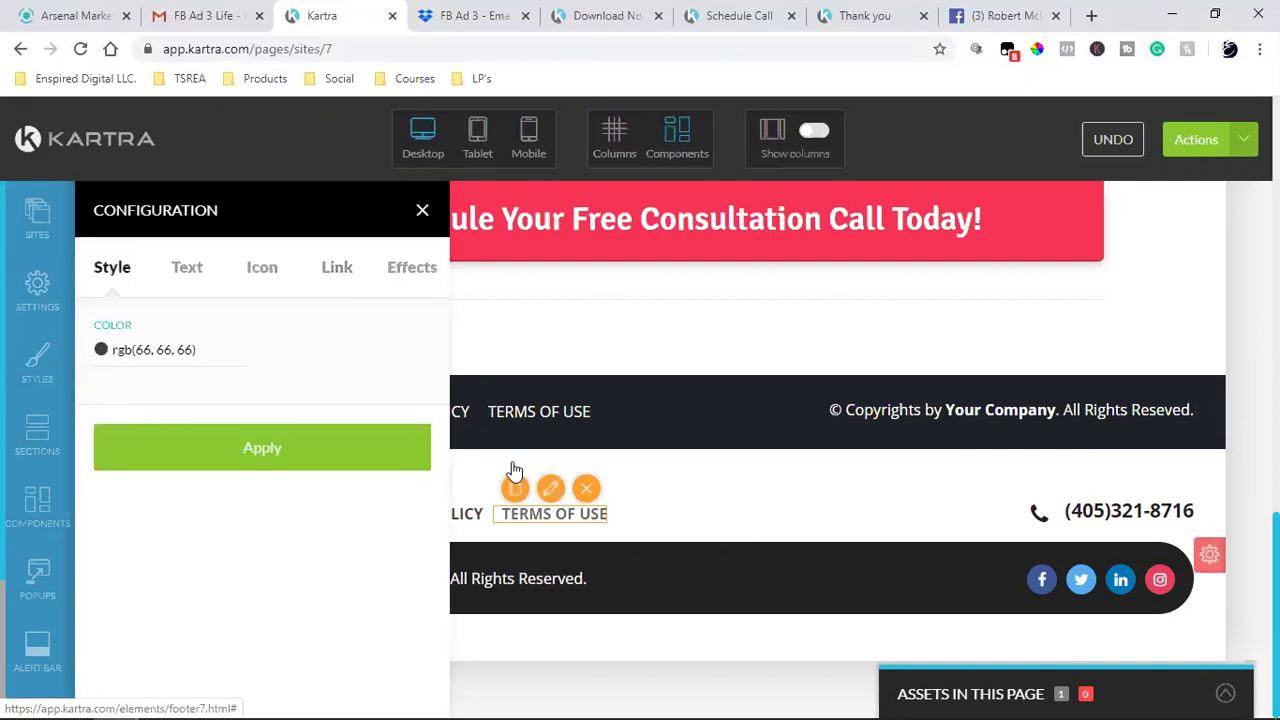
{"action": "left_click", "coordinate": [326, 270]}
{"action": "left_click", "coordinate": [105, 400]}
{"action": "scroll", "coordinate": [251, 526], "scroll_direction": "down", "scroll_amount": 5}
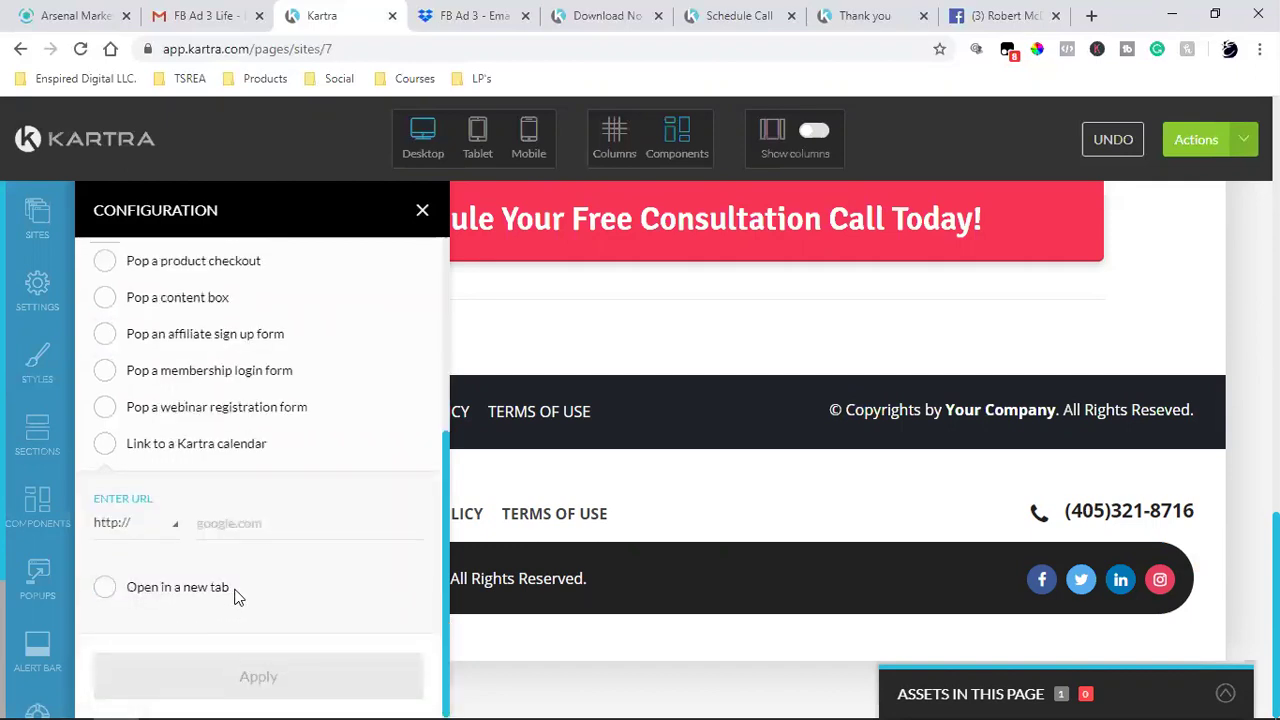
{"action": "left_click", "coordinate": [150, 532]}
{"action": "left_click", "coordinate": [118, 592]}
{"action": "left_click", "coordinate": [104, 587]}
{"action": "left_click", "coordinate": [234, 658]}
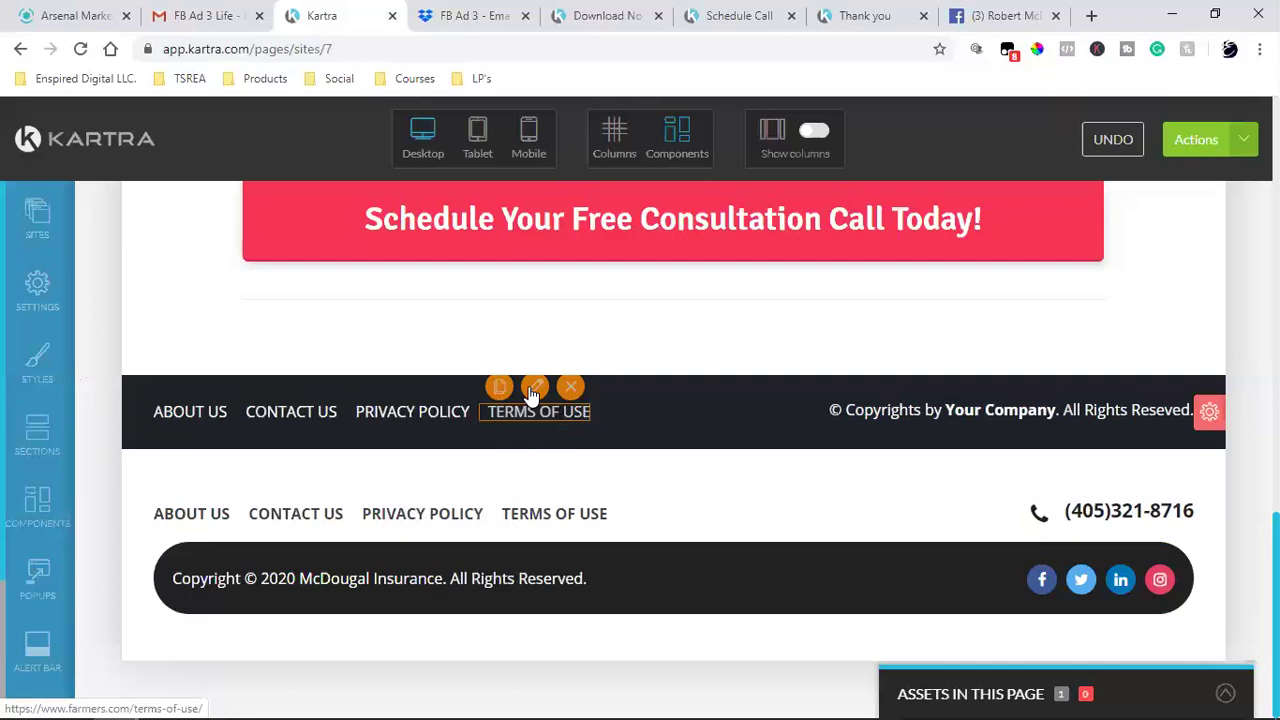
- Recheck the upper TERMS OF USE link address and close the panel
{"action": "left_click", "coordinate": [534, 388]}
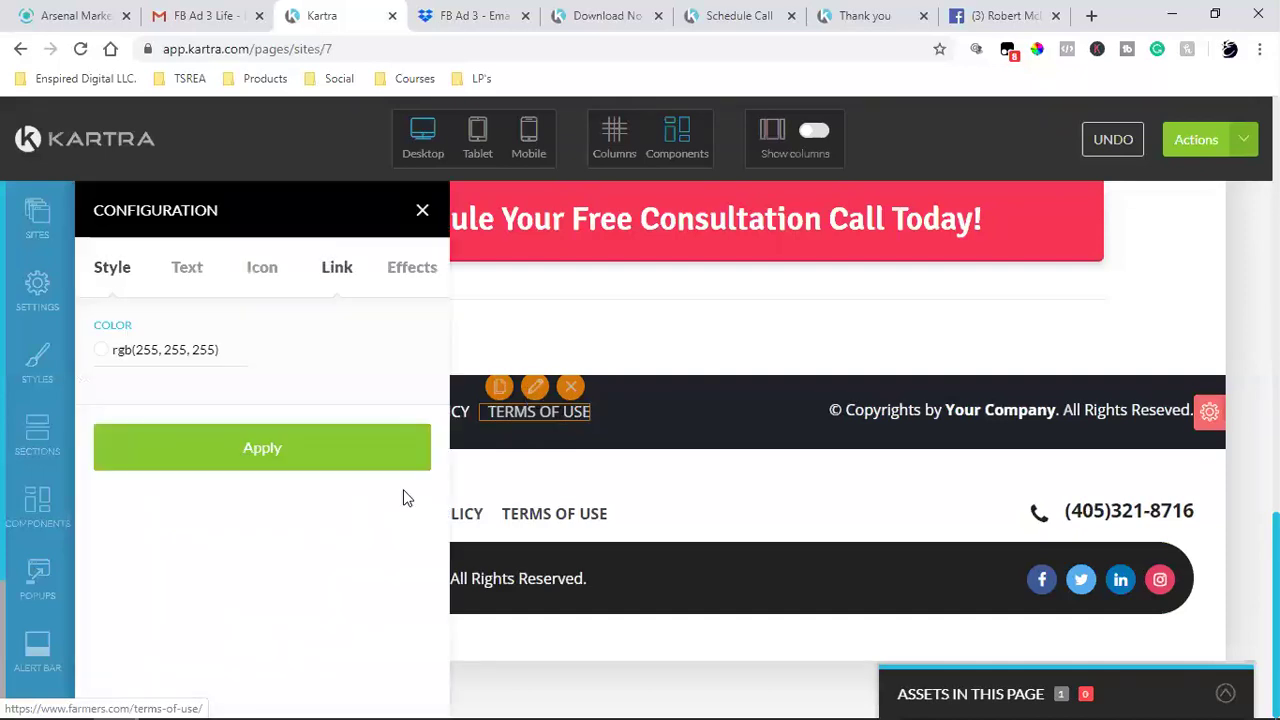
{"action": "left_click", "coordinate": [336, 270]}
{"action": "scroll", "coordinate": [270, 516], "scroll_direction": "down", "scroll_amount": 3}
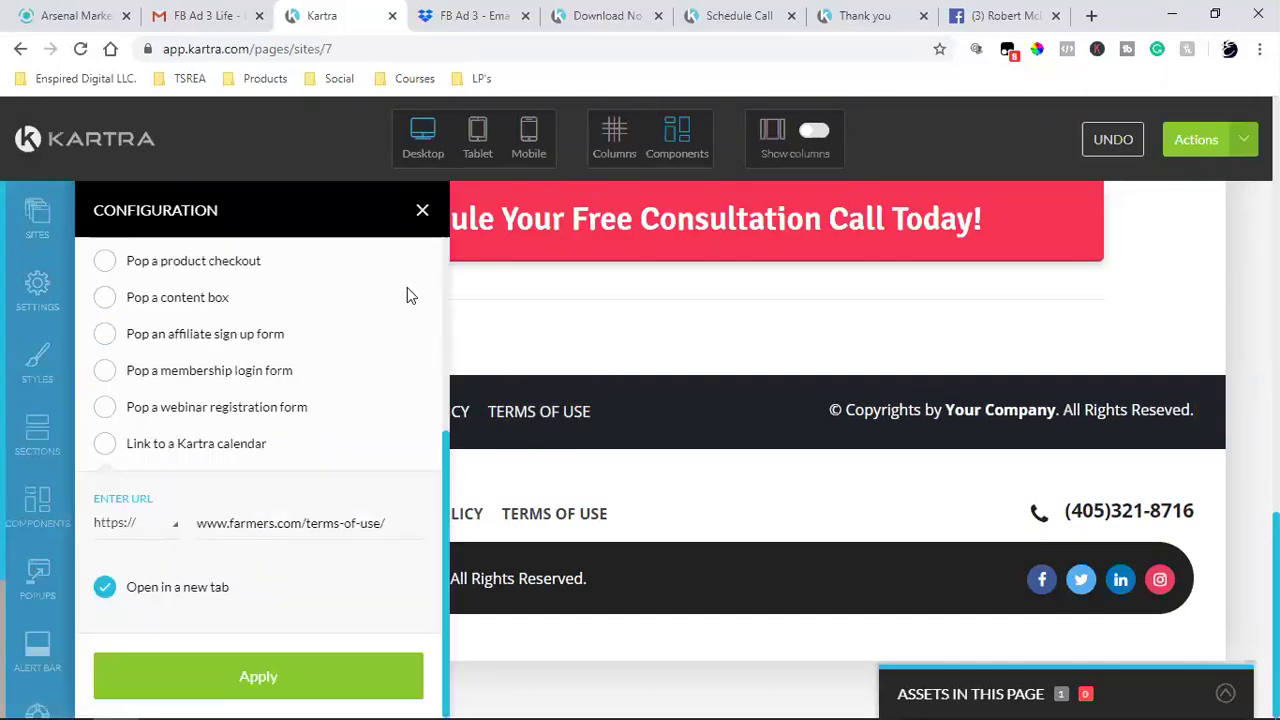
{"action": "left_click", "coordinate": [422, 210]}
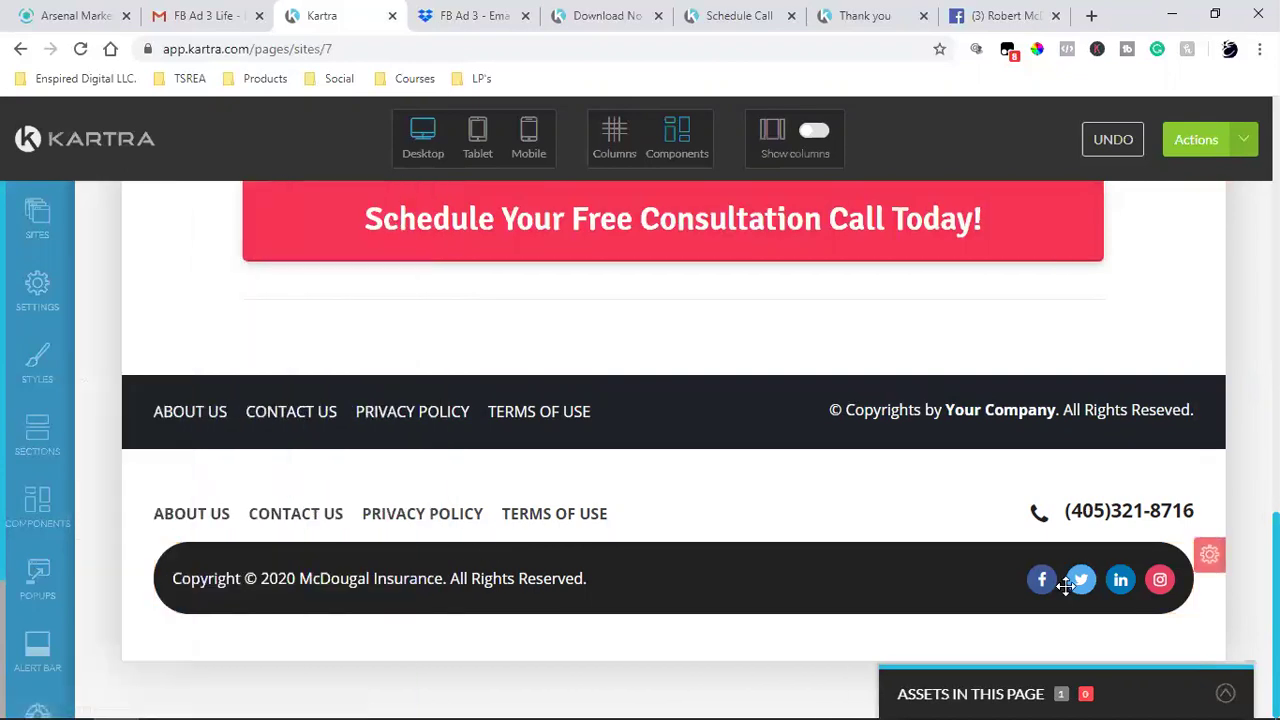
- Save progress from the Actions menu, then toggle column editing mode and back to component mode
{"action": "mouse_move", "coordinate": [1042, 580]}
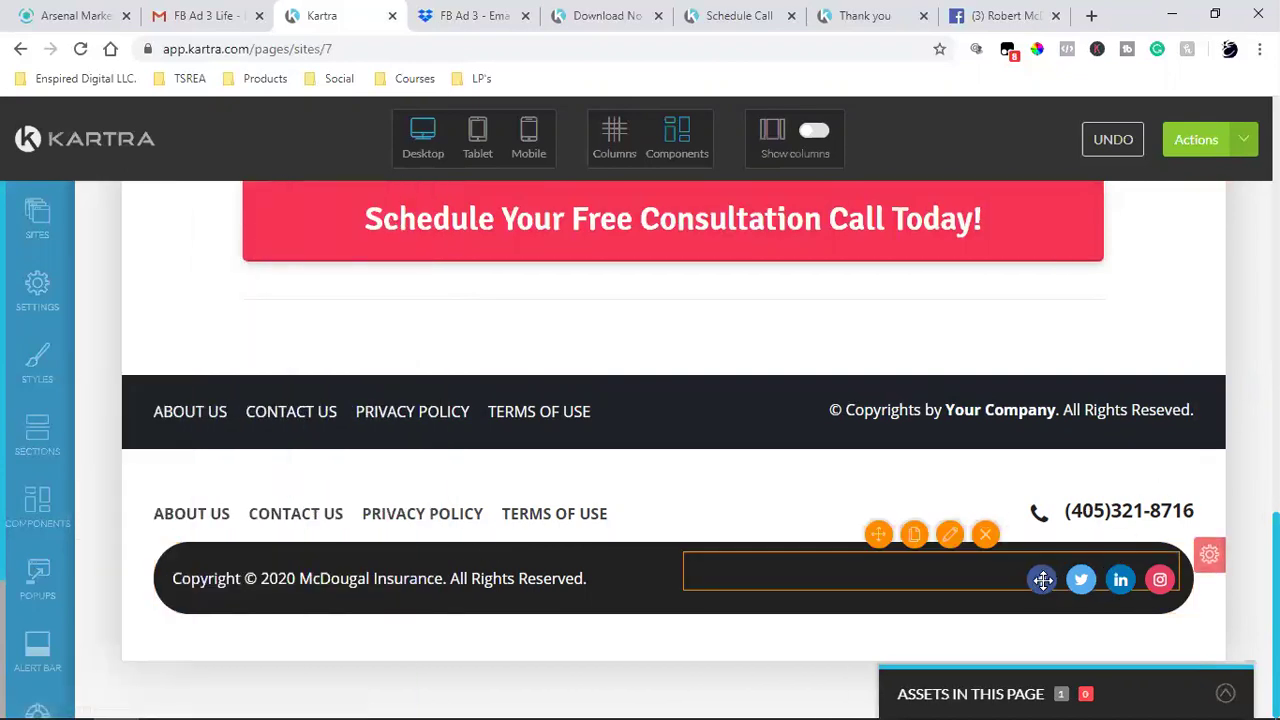
{"action": "left_click", "coordinate": [1245, 141]}
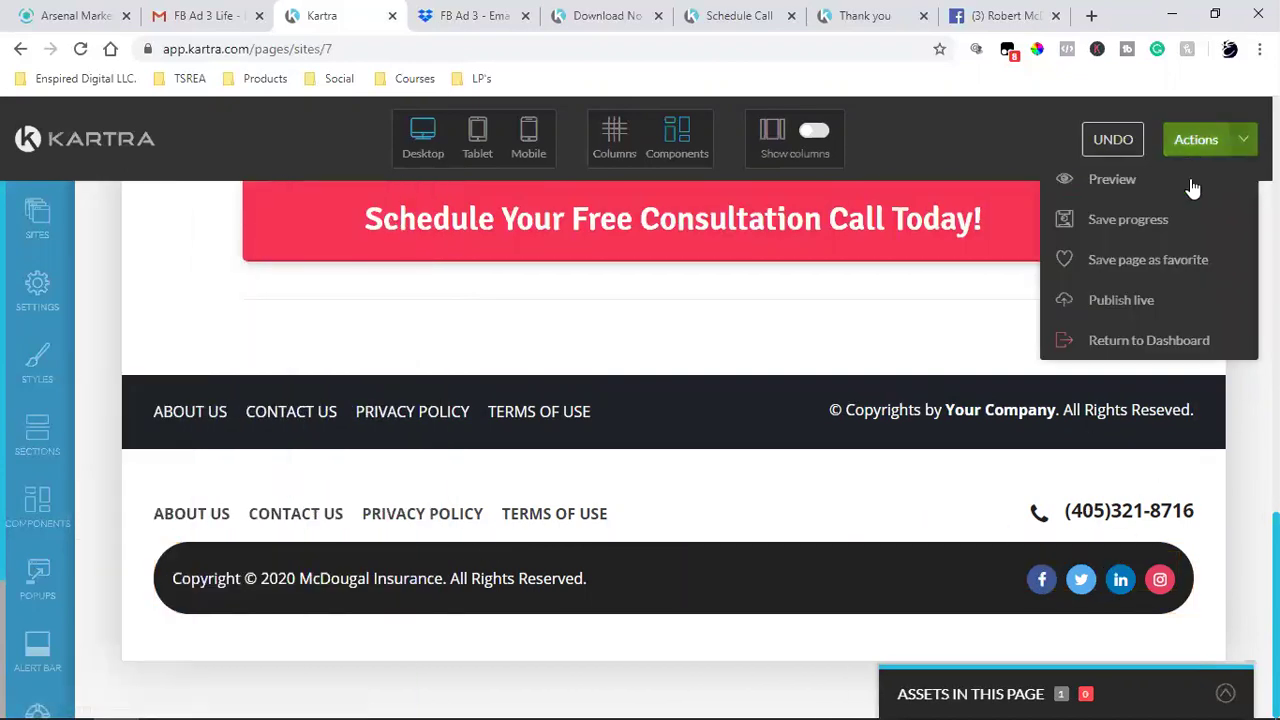
{"action": "left_click", "coordinate": [1226, 142]}
{"action": "left_click", "coordinate": [1240, 152]}
{"action": "left_click", "coordinate": [1200, 221]}
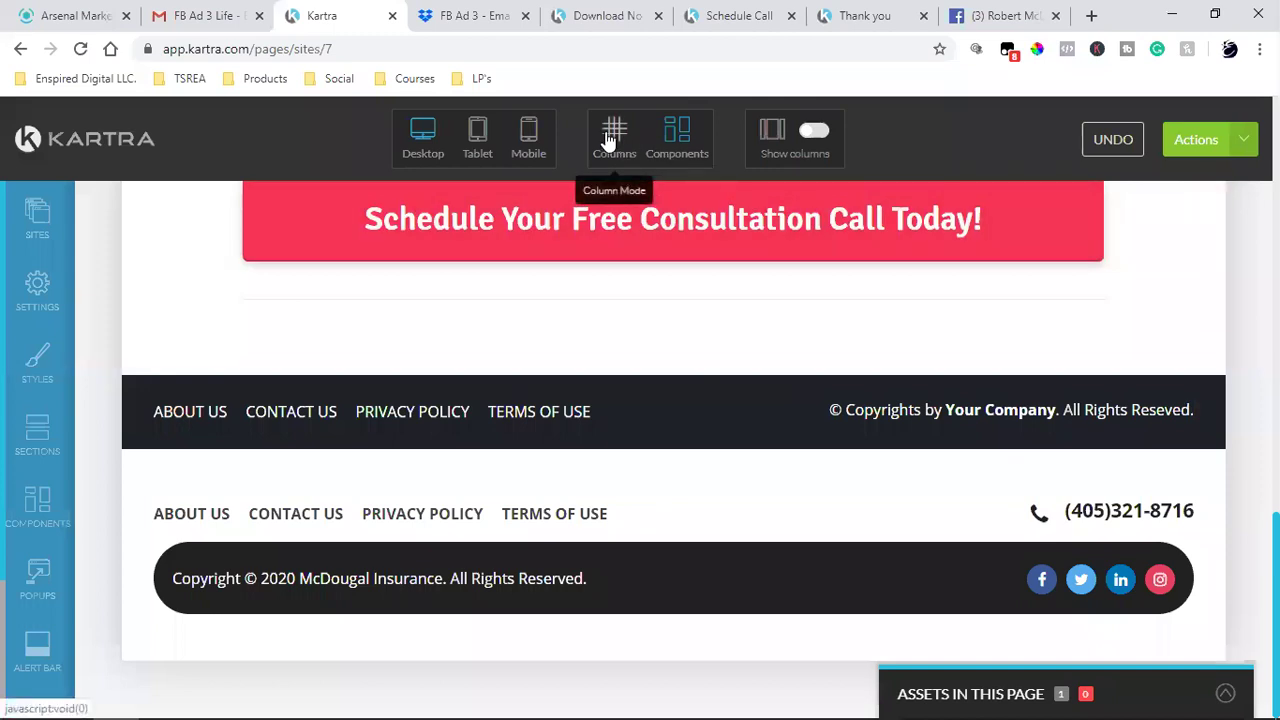
{"action": "left_click", "coordinate": [610, 140]}
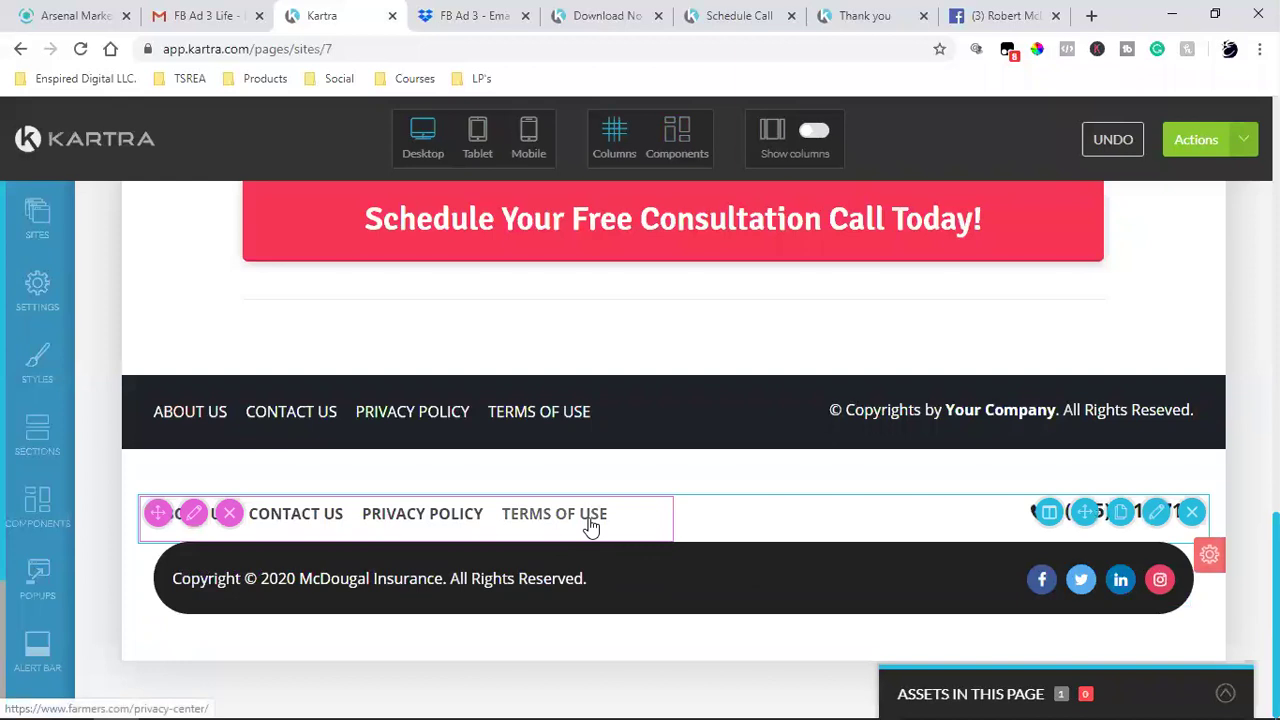
{"action": "left_click", "coordinate": [680, 150]}
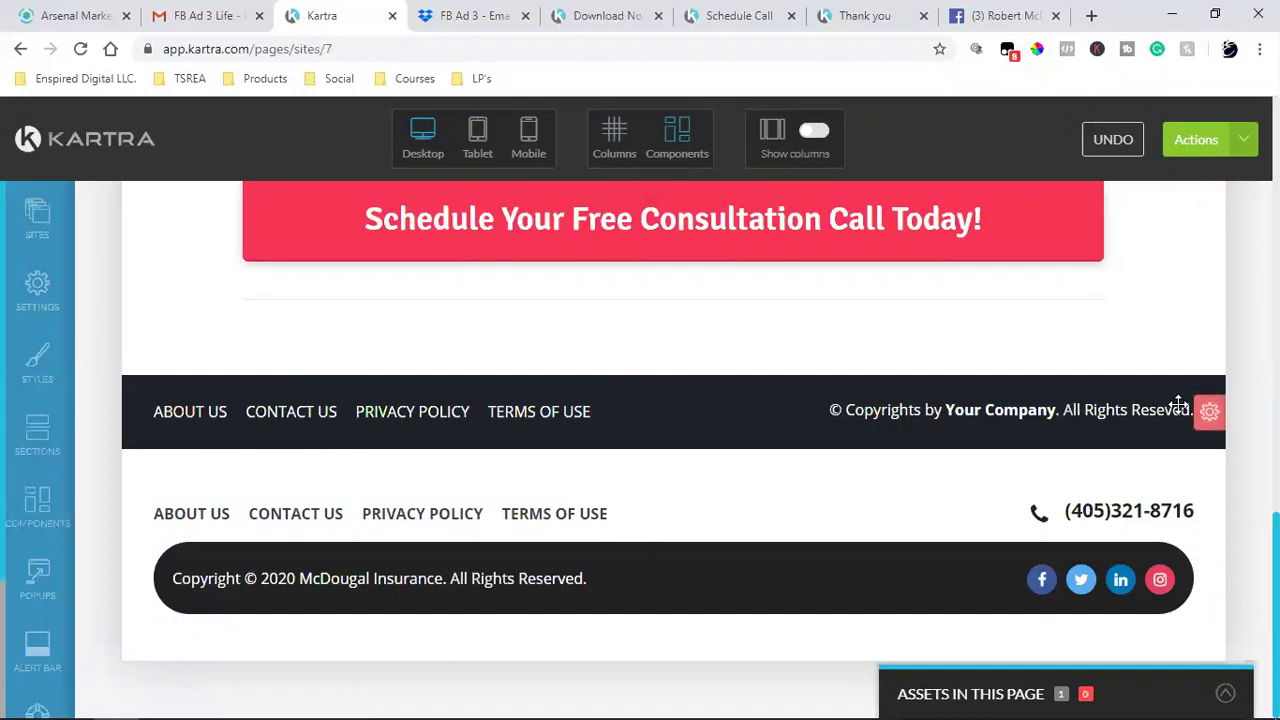
- Delete the leftover template footer block, confirming the deletion
{"action": "mouse_move", "coordinate": [1209, 413]}
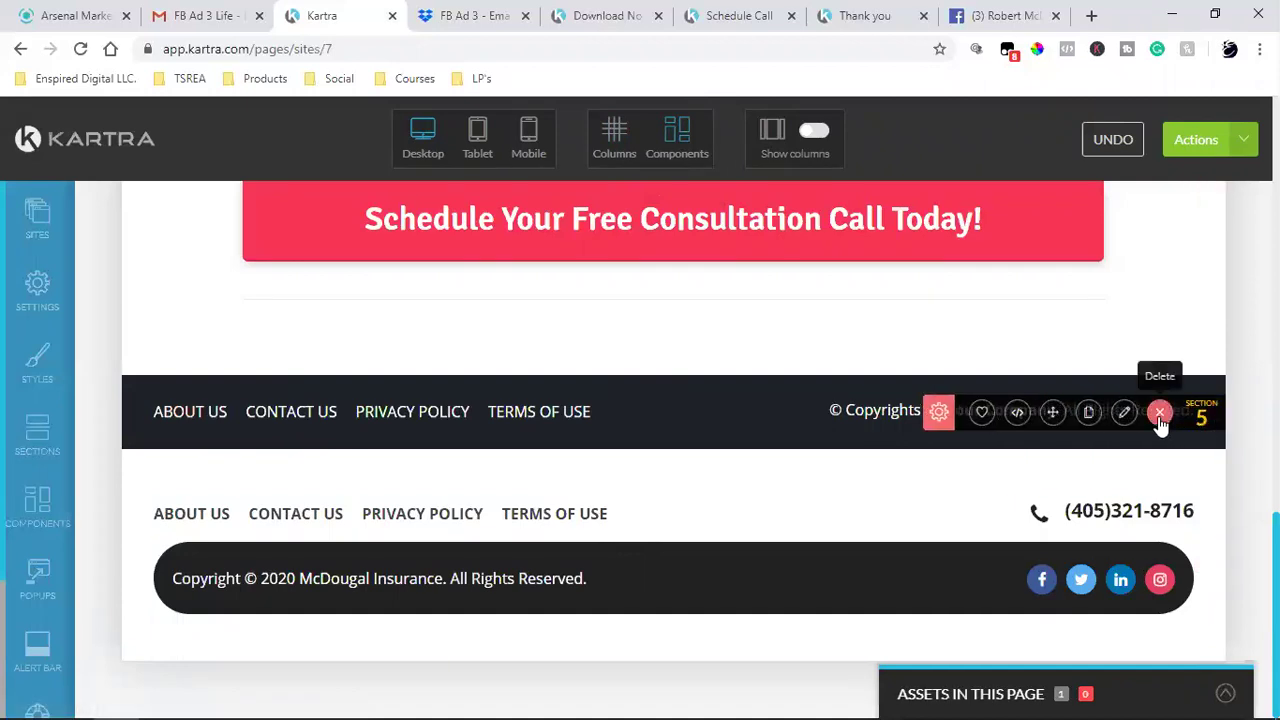
{"action": "left_click", "coordinate": [1160, 414]}
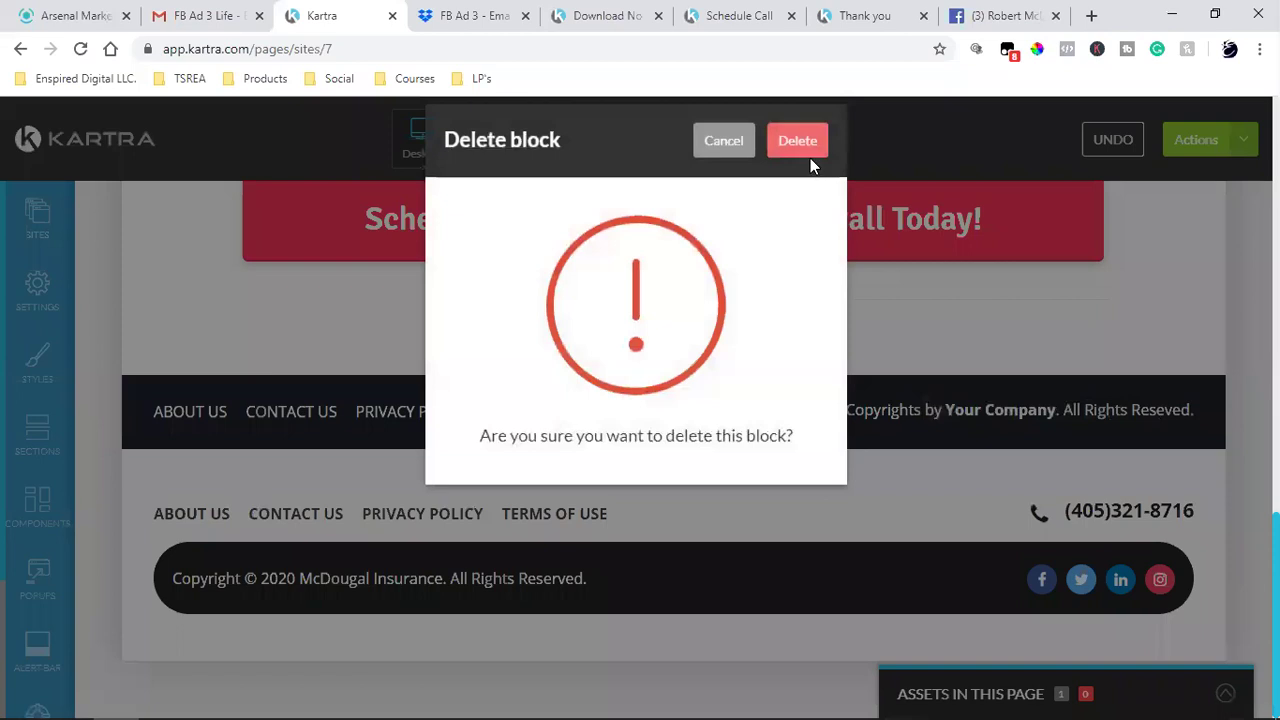
{"action": "left_click", "coordinate": [809, 140]}
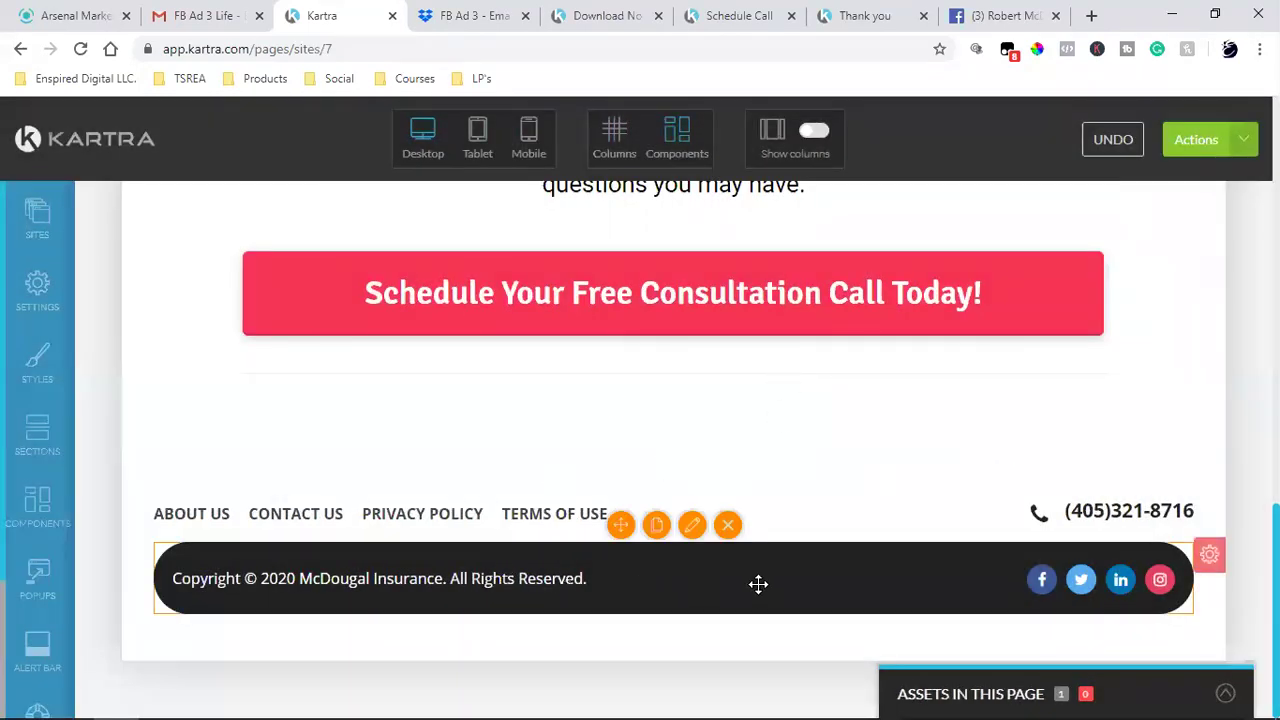
- Save the page's progress from the Actions menu, twice
{"action": "left_click", "coordinate": [1245, 139]}
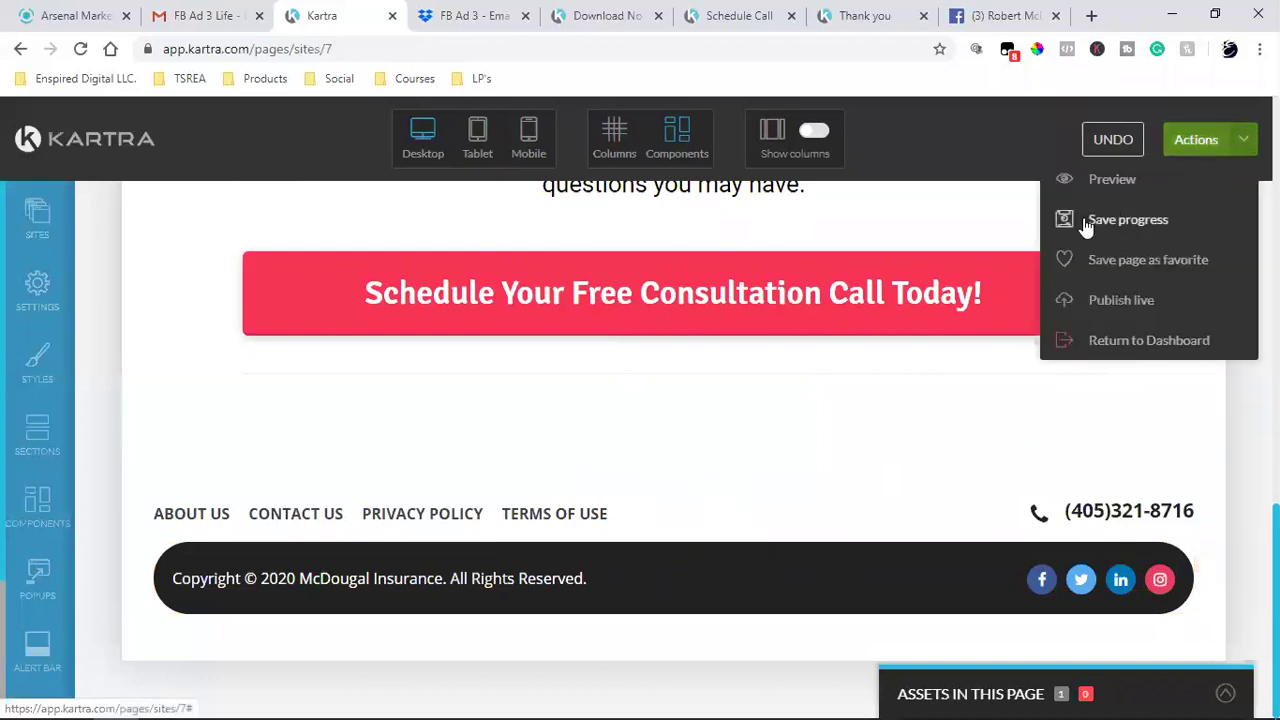
{"action": "left_click", "coordinate": [1083, 219]}
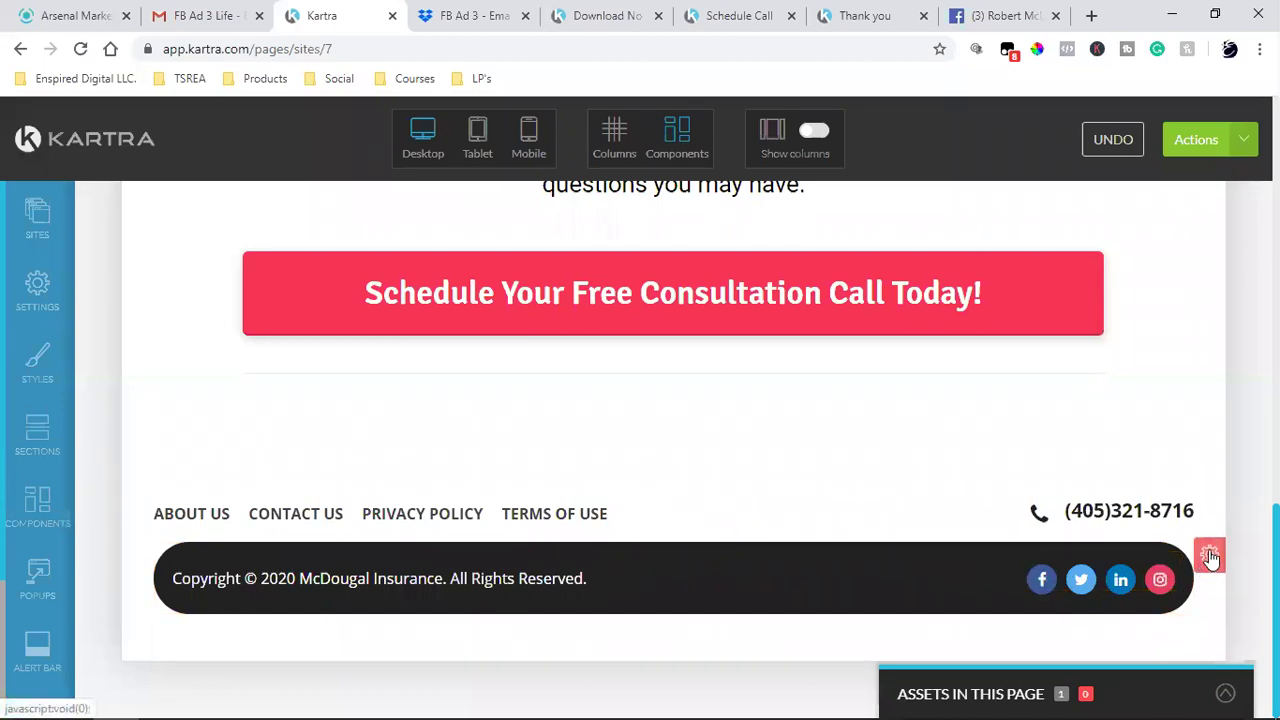
{"action": "mouse_move", "coordinate": [1210, 556]}
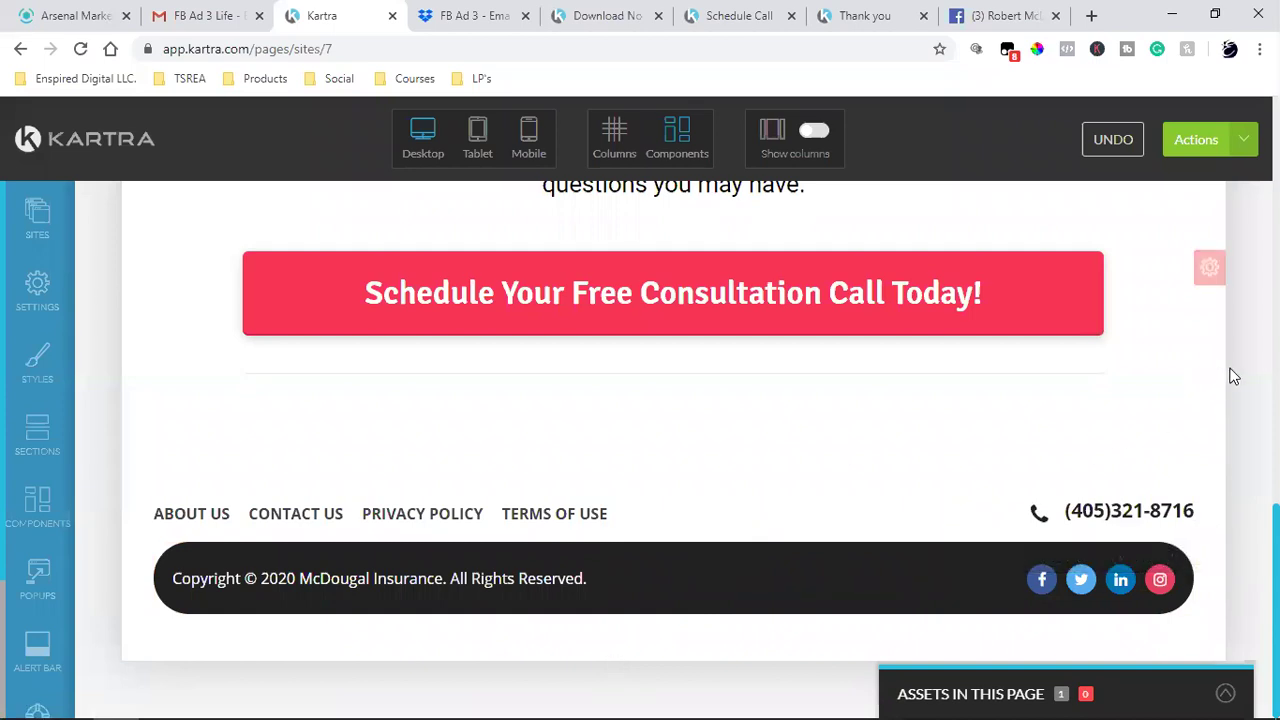
{"action": "left_click", "coordinate": [1246, 150]}
{"action": "left_click", "coordinate": [1134, 218]}
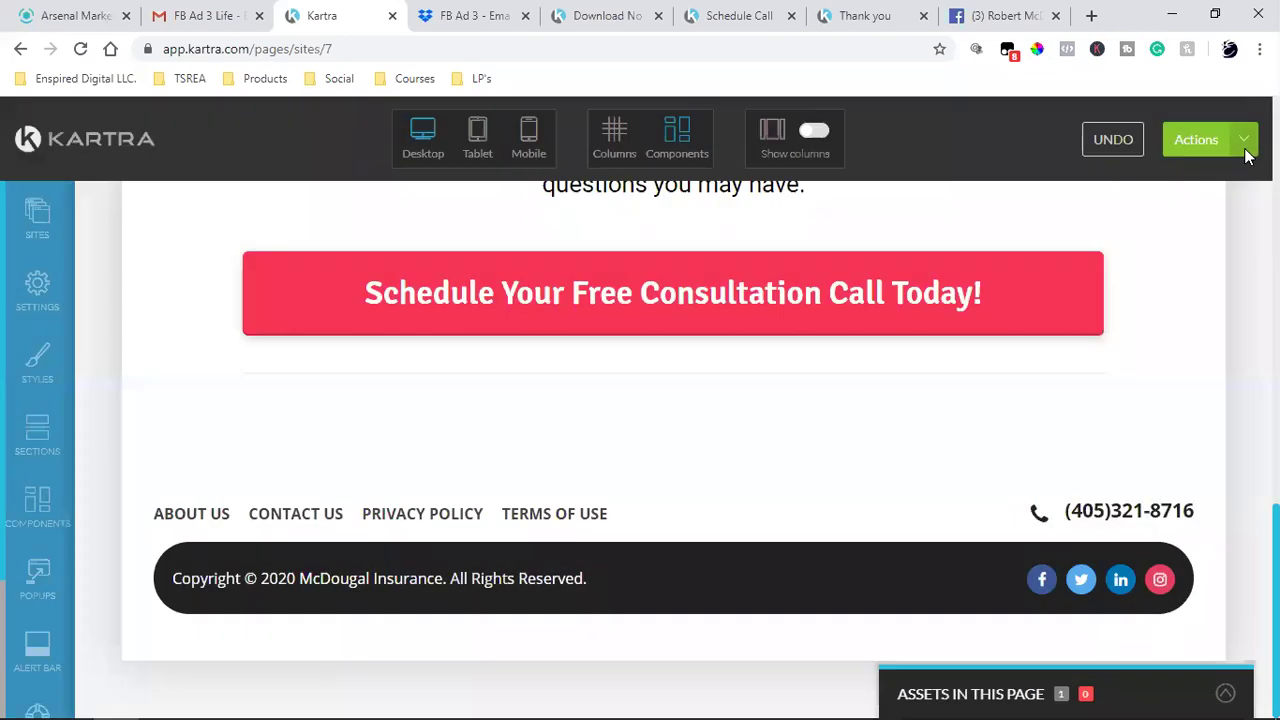
{"action": "left_click", "coordinate": [1246, 146]}
- Publish the page live with the mcdougalins.kartra.com domain and slug iyJ7
{"action": "left_click", "coordinate": [1152, 302]}
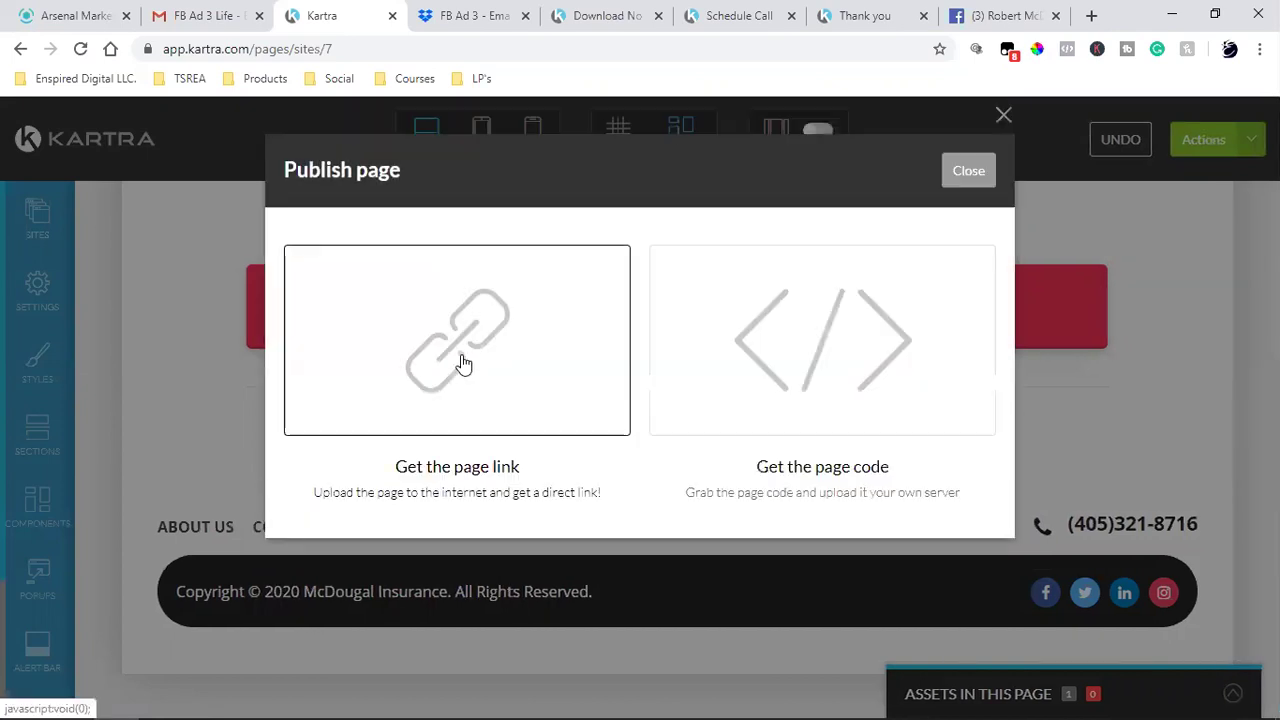
{"action": "left_click", "coordinate": [460, 363]}
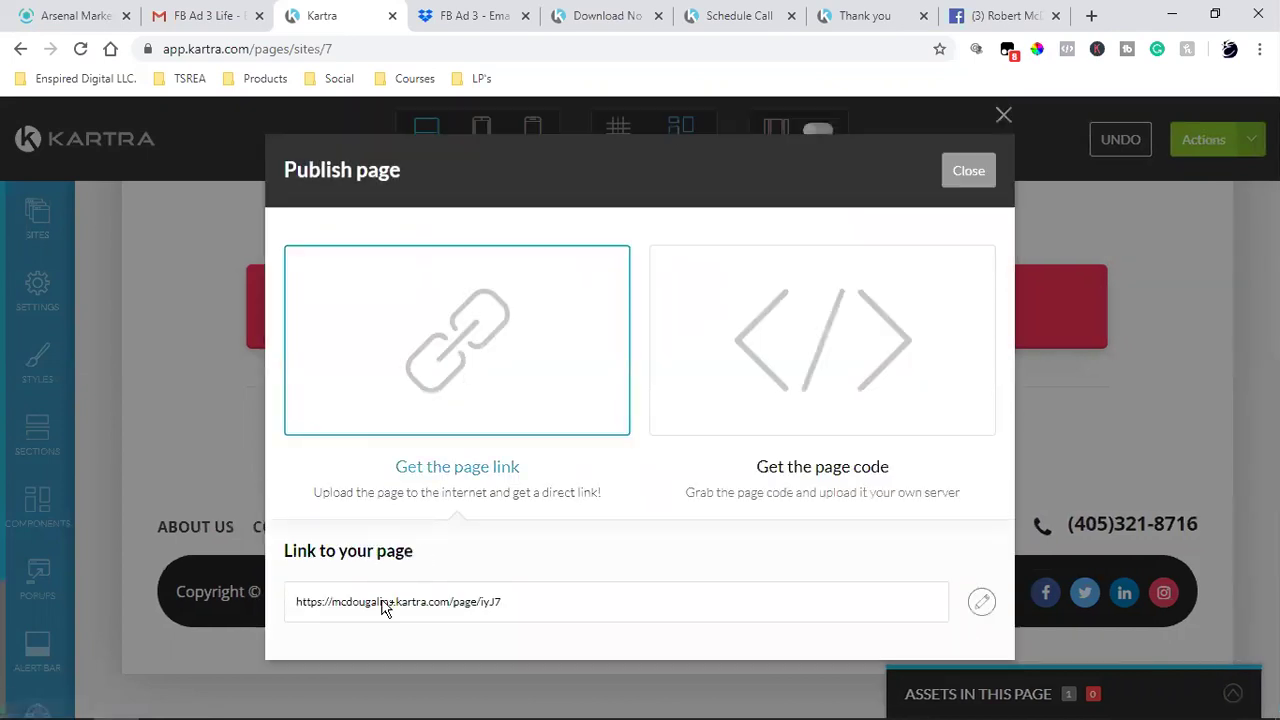
{"action": "left_click", "coordinate": [981, 602]}
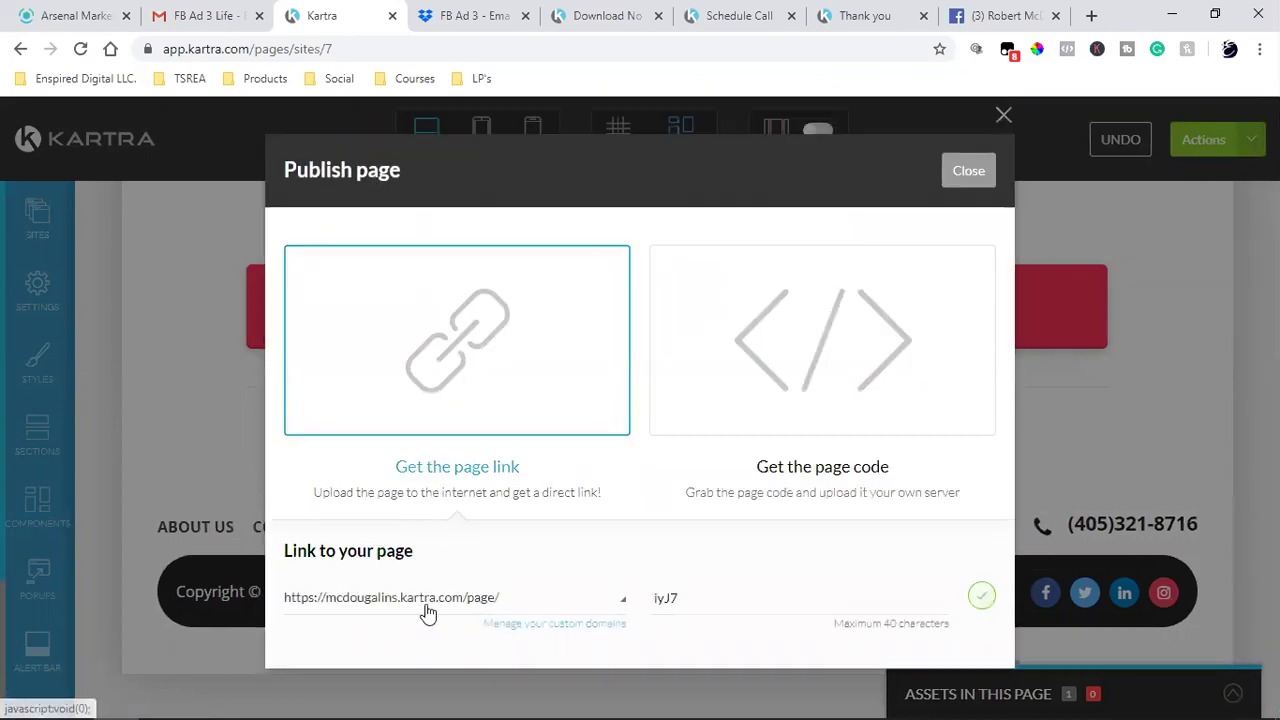
{"action": "left_click", "coordinate": [423, 605]}
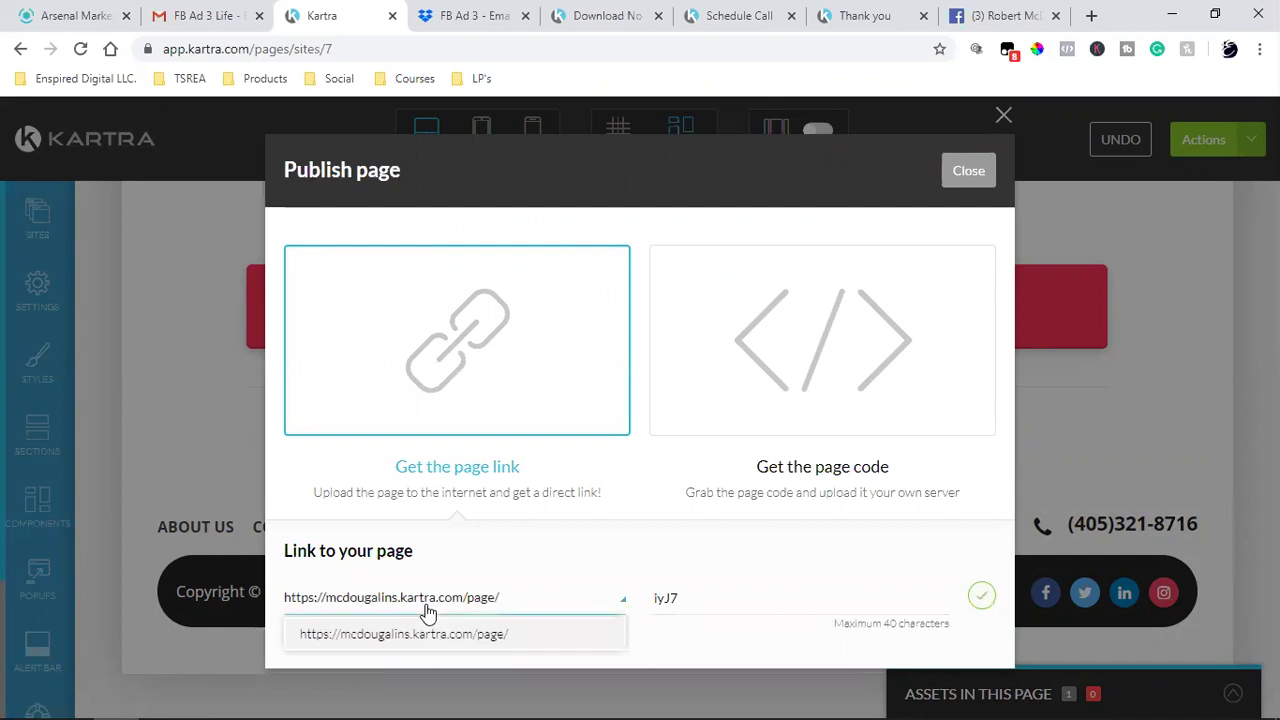
{"action": "left_click", "coordinate": [691, 583]}
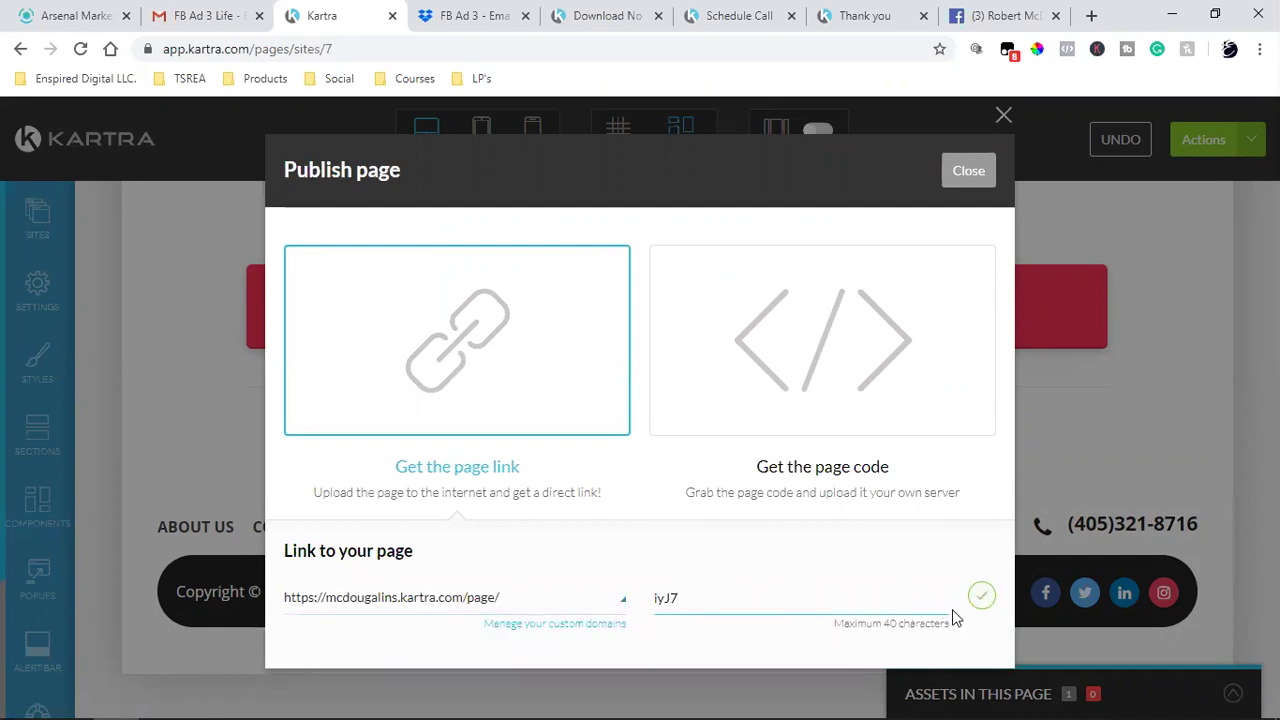
{"action": "left_click", "coordinate": [981, 597]}
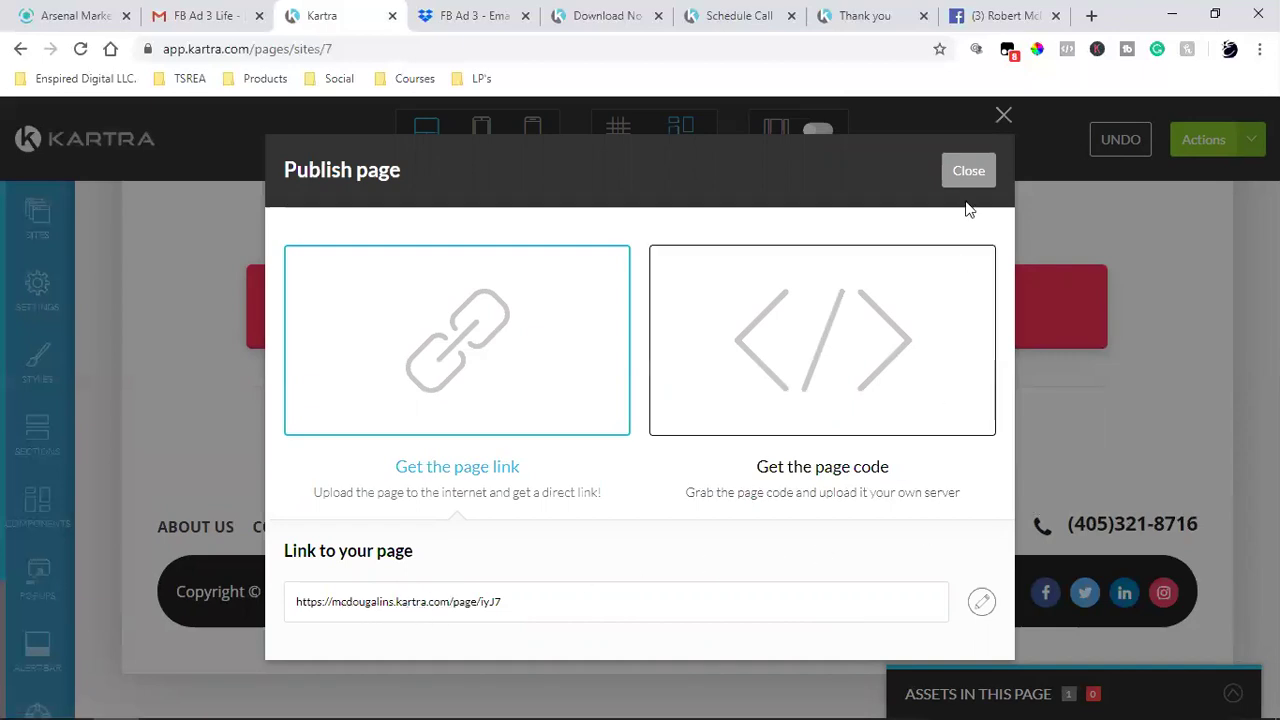
{"action": "triple_click", "coordinate": [405, 611]}
{"action": "right_click", "coordinate": [405, 611]}
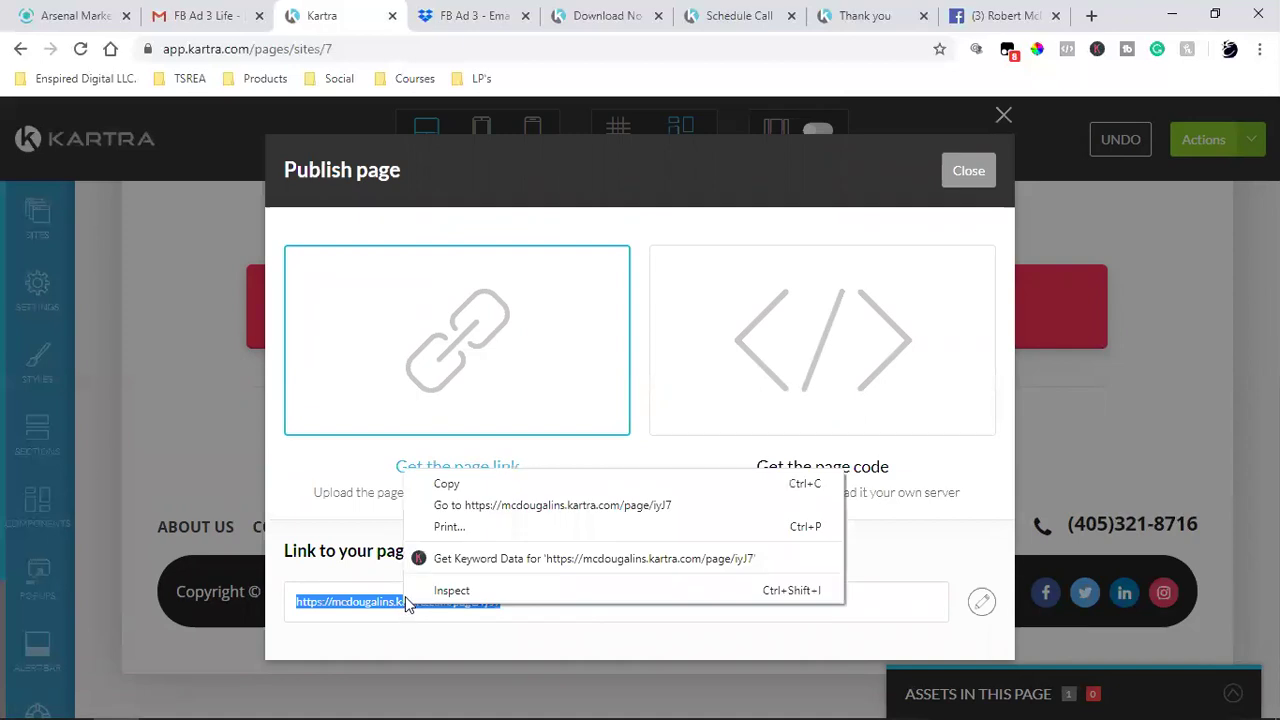
{"action": "left_click", "coordinate": [480, 482]}
{"action": "left_click", "coordinate": [968, 168]}
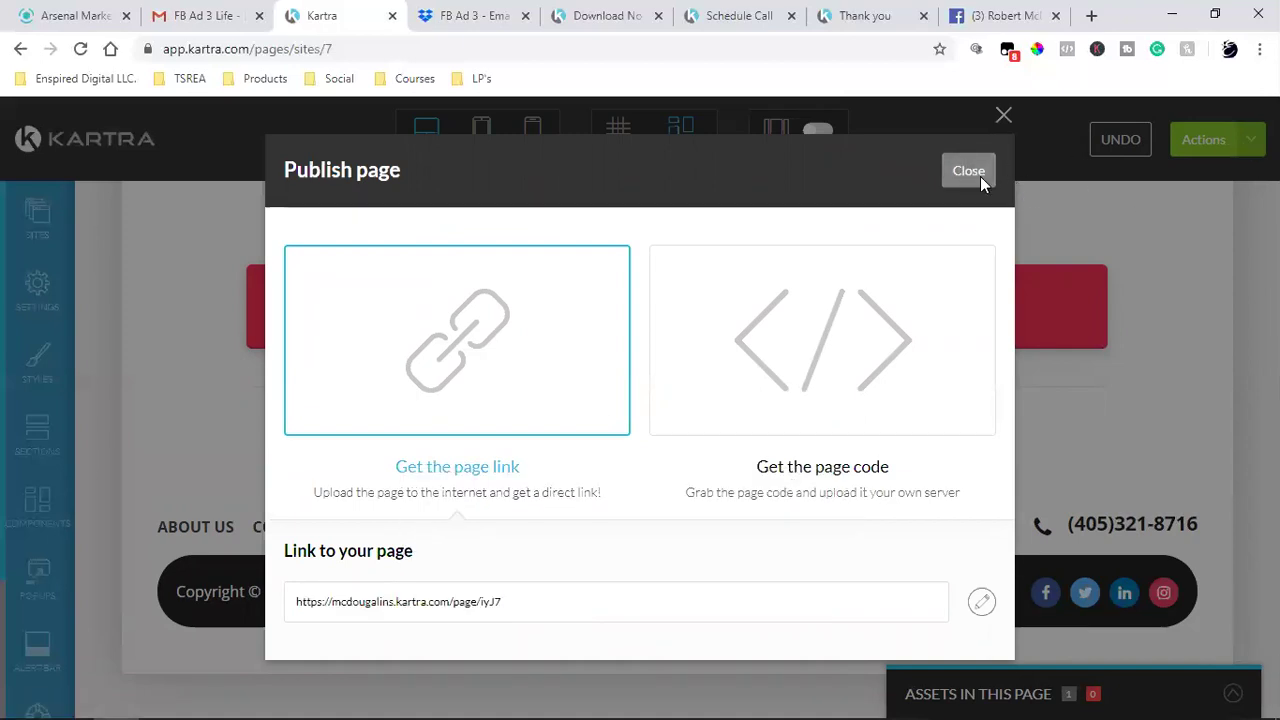
{"action": "left_click", "coordinate": [980, 176]}
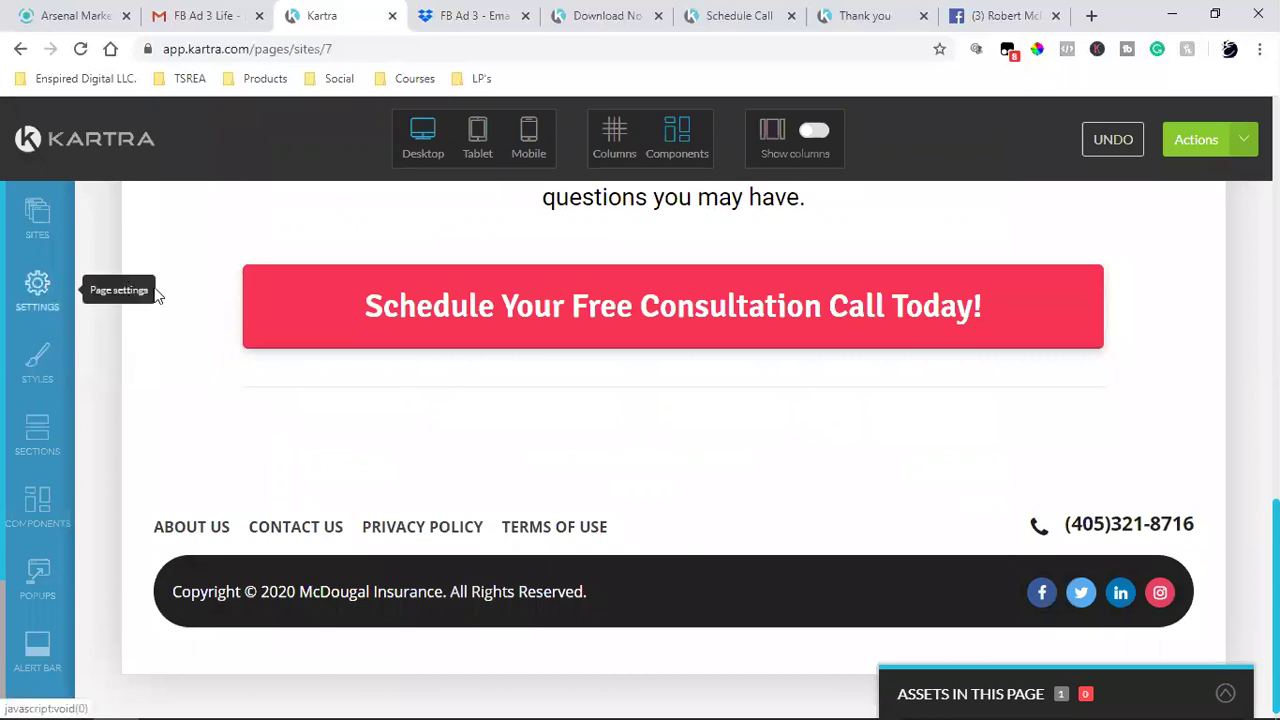
- Confirm in the SEO parameters that the page title reads 'Protect Your Assets'
{"action": "left_click", "coordinate": [155, 294]}
{"action": "left_click", "coordinate": [251, 294]}
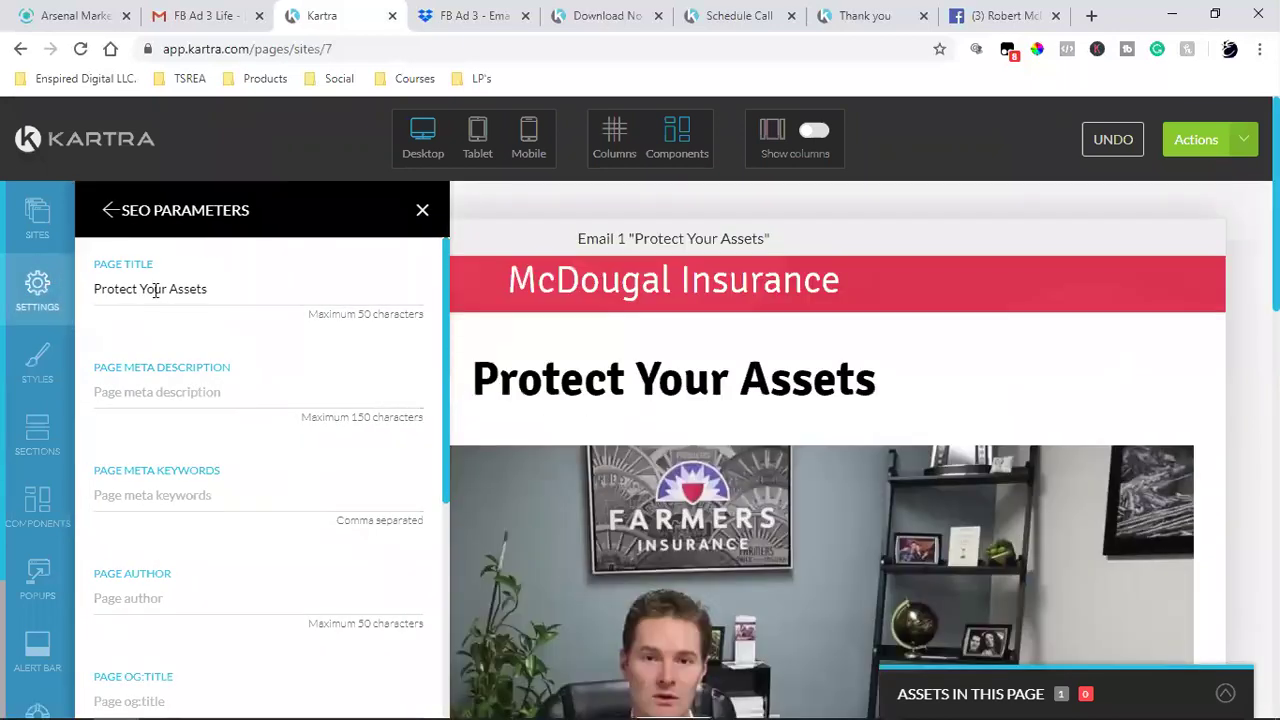
{"action": "triple_click", "coordinate": [185, 294]}
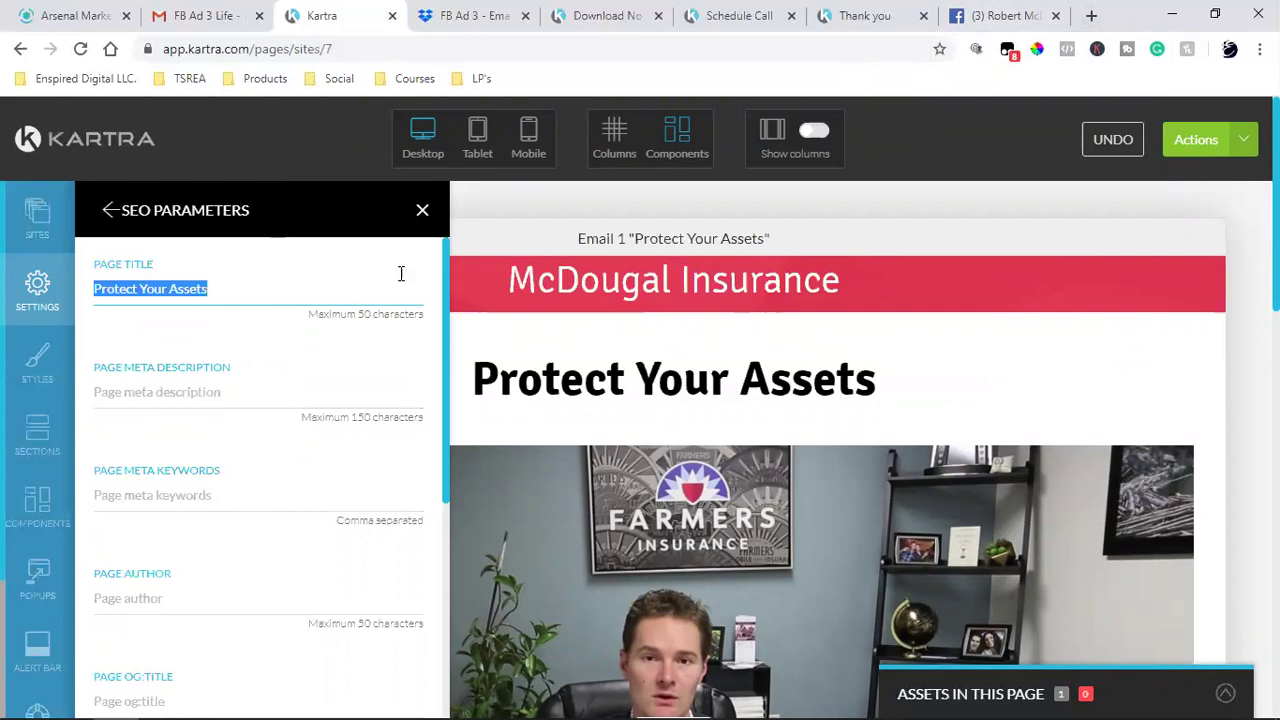
{"action": "left_click", "coordinate": [422, 212]}
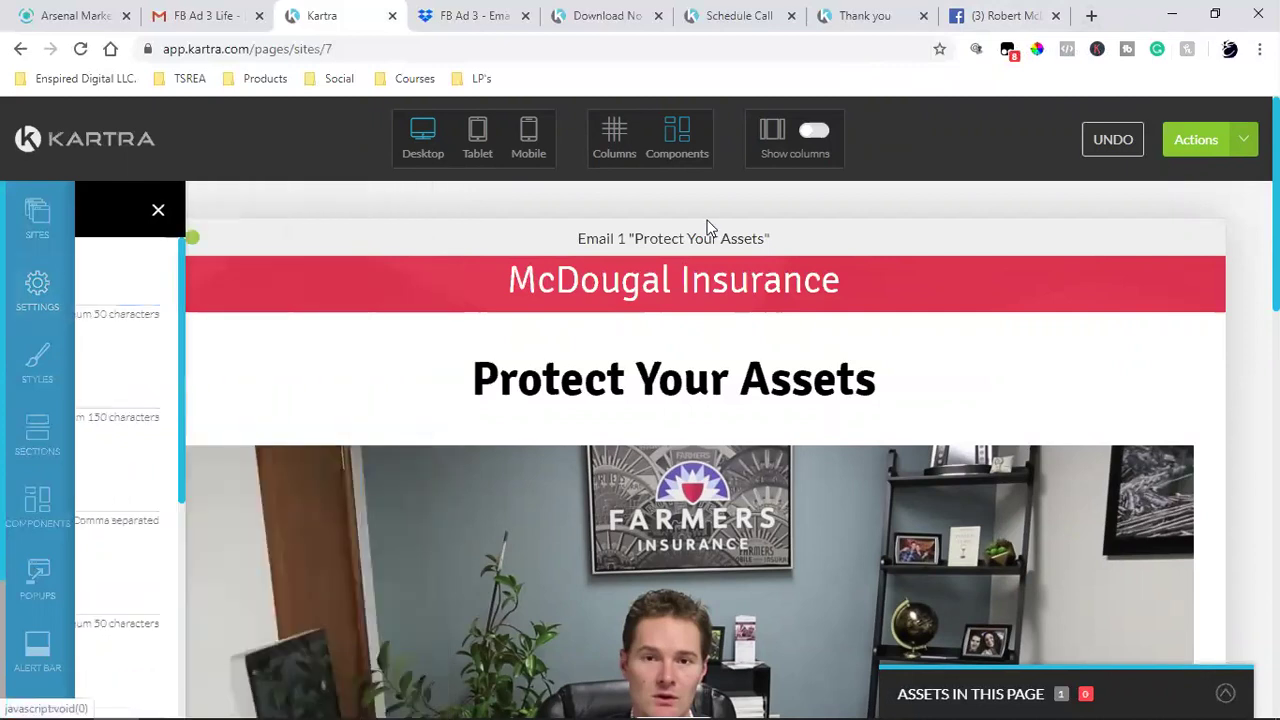
- Leave the page editor and go back to the pages dashboard
{"action": "left_click", "coordinate": [1241, 147]}
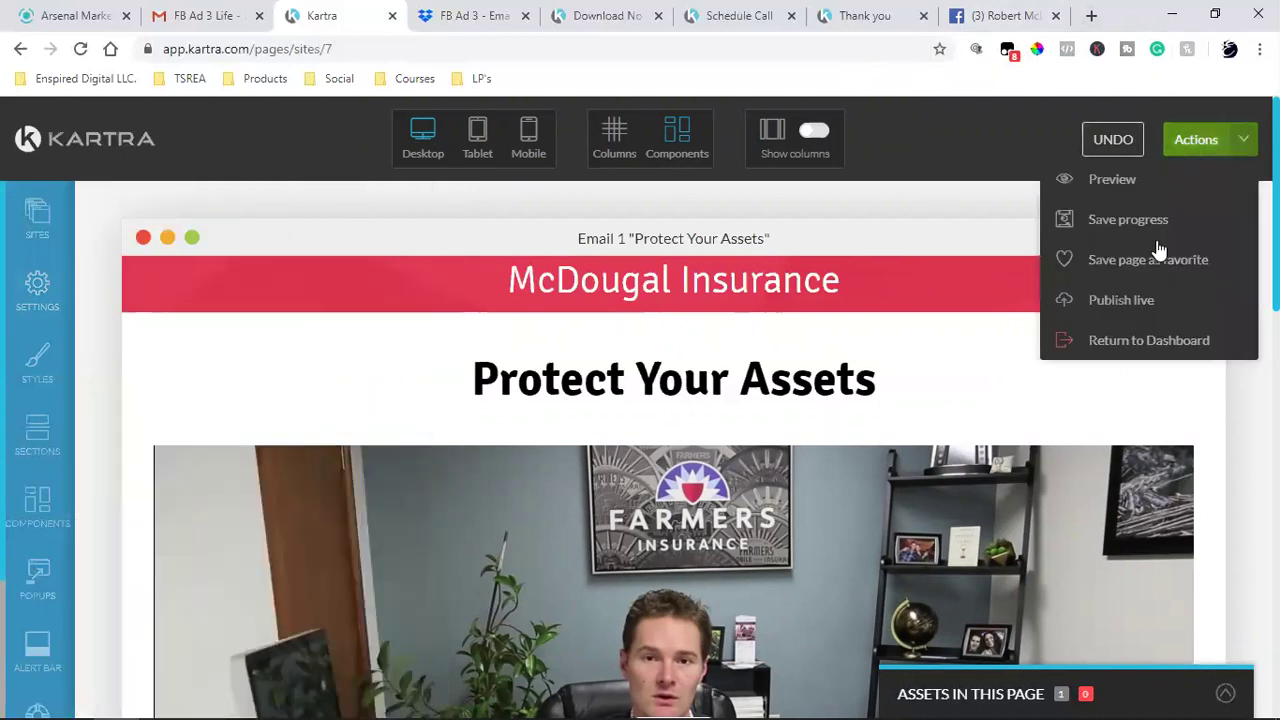
{"action": "left_click", "coordinate": [1134, 336]}
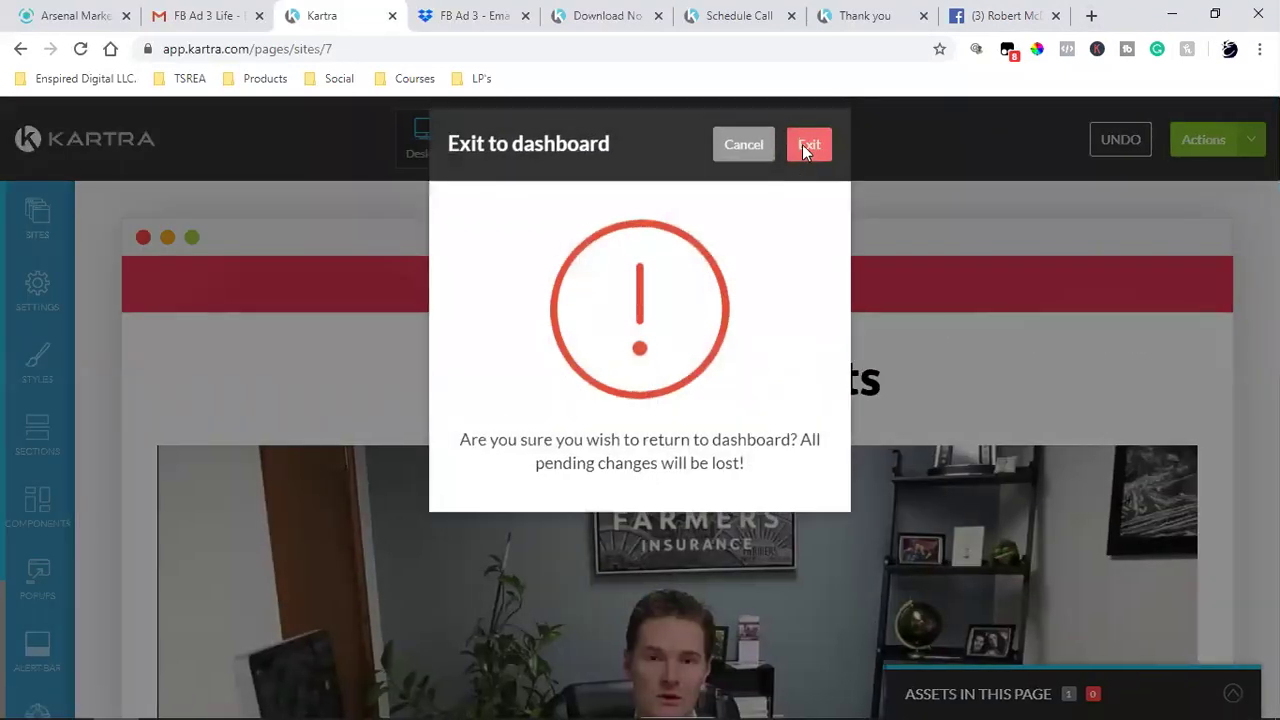
{"action": "left_click", "coordinate": [803, 142]}
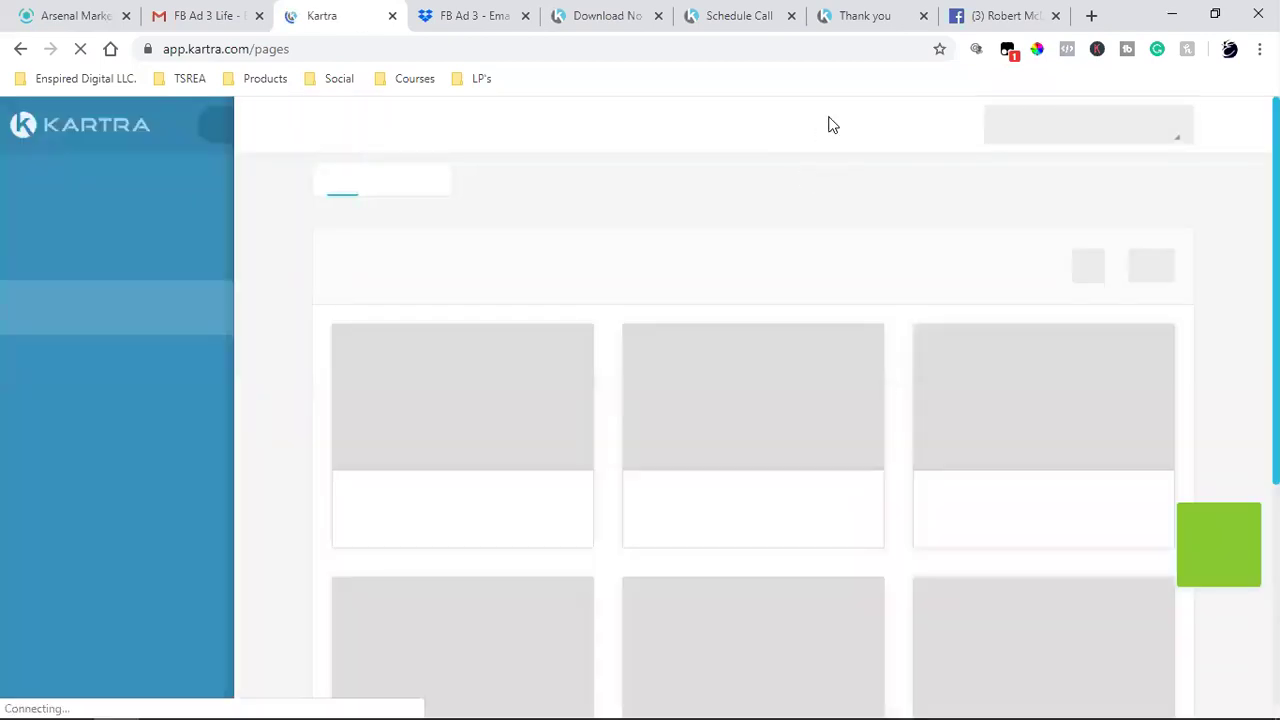
- Load the published page in a new tab and reload it to check the footer
{"action": "key", "text": "ctrl+t"}
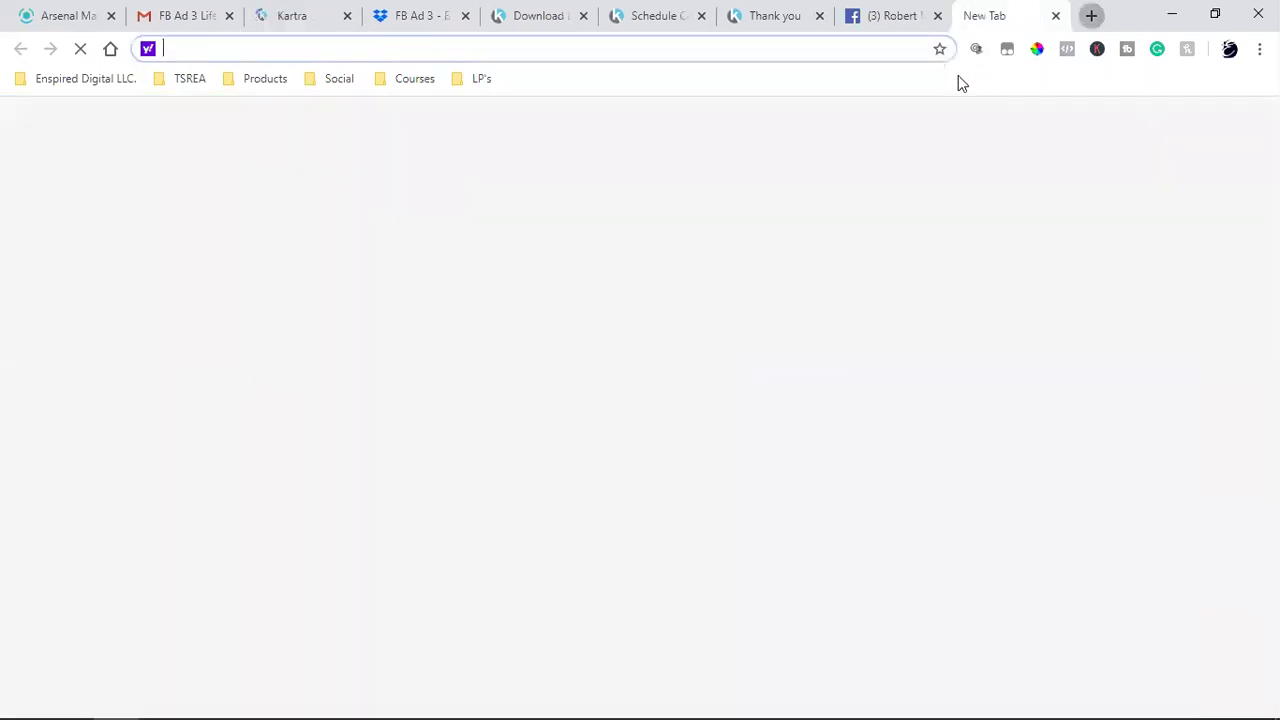
{"action": "key", "text": "ctrl+v"}
{"action": "key", "text": "Return"}
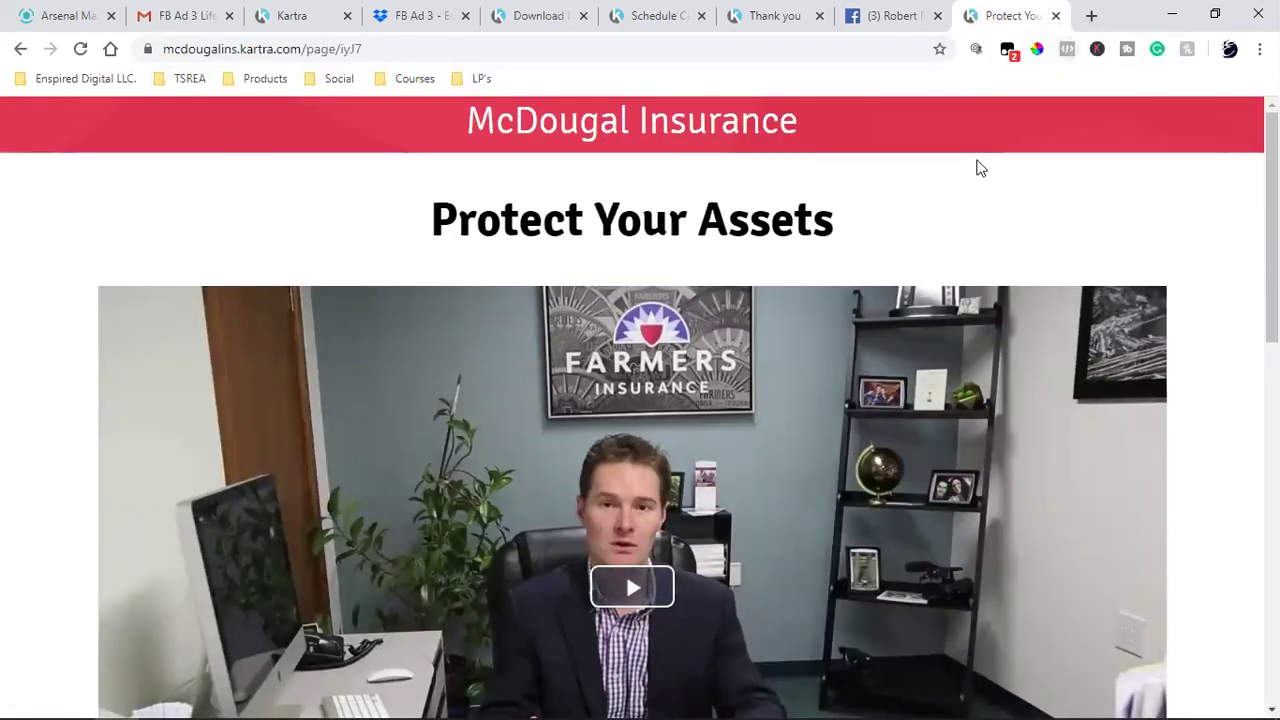
{"action": "scroll", "coordinate": [658, 350], "scroll_direction": "down", "scroll_amount": 2}
{"action": "scroll", "coordinate": [787, 428], "scroll_direction": "down", "scroll_amount": 5}
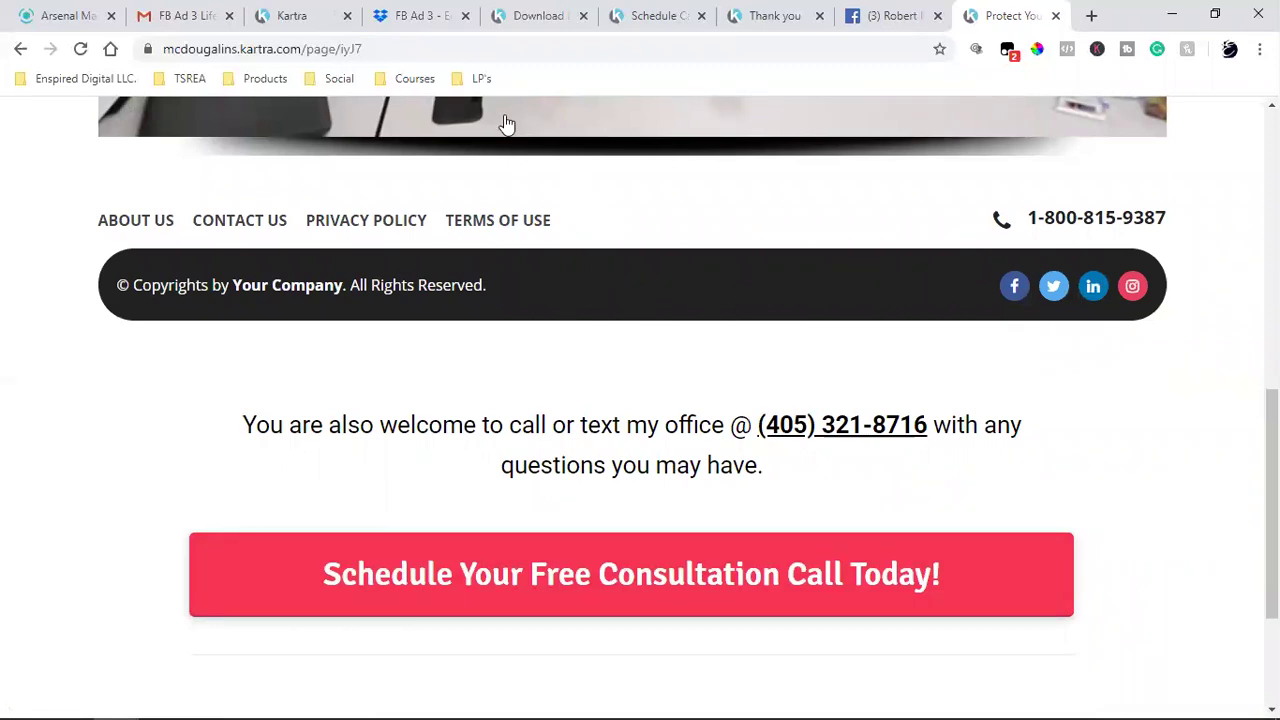
{"action": "left_click", "coordinate": [81, 50]}
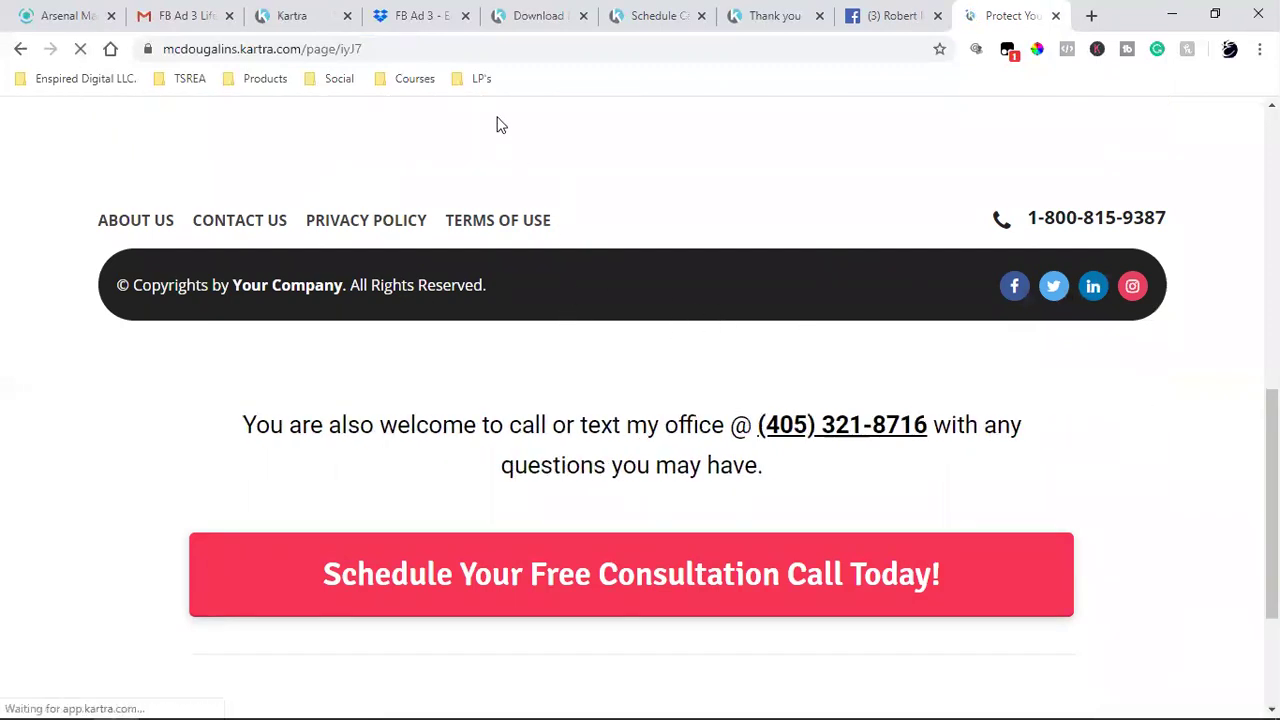
- Back in Kartra, reopen the Protect Your Assets page in the editor
{"action": "left_click", "coordinate": [305, 12]}
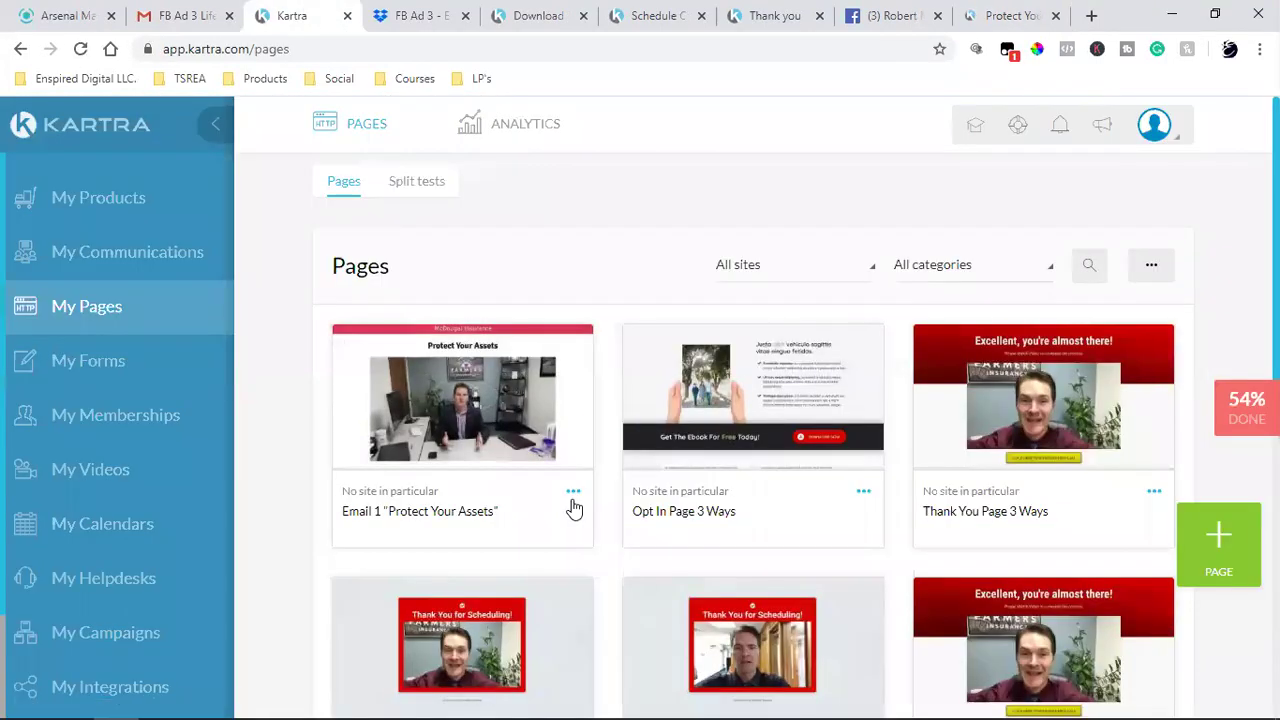
{"action": "left_click", "coordinate": [573, 491]}
{"action": "left_click", "coordinate": [678, 477]}
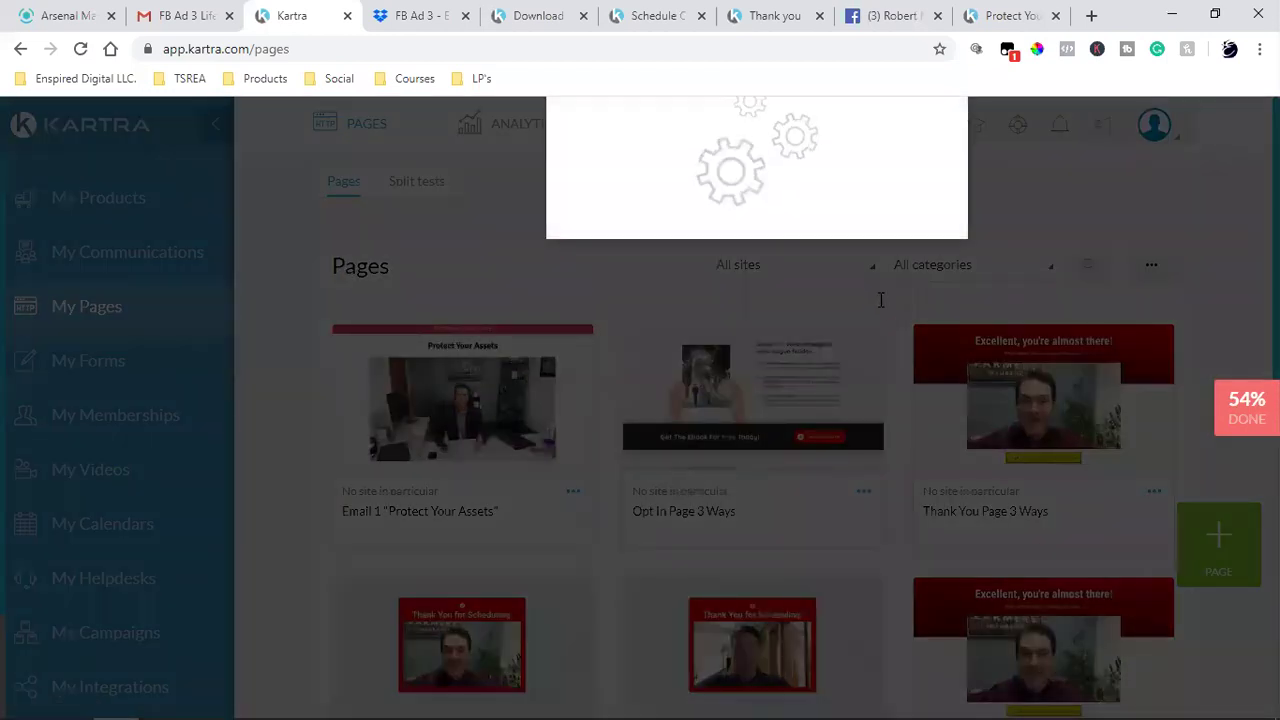
{"action": "left_click", "coordinate": [924, 171]}
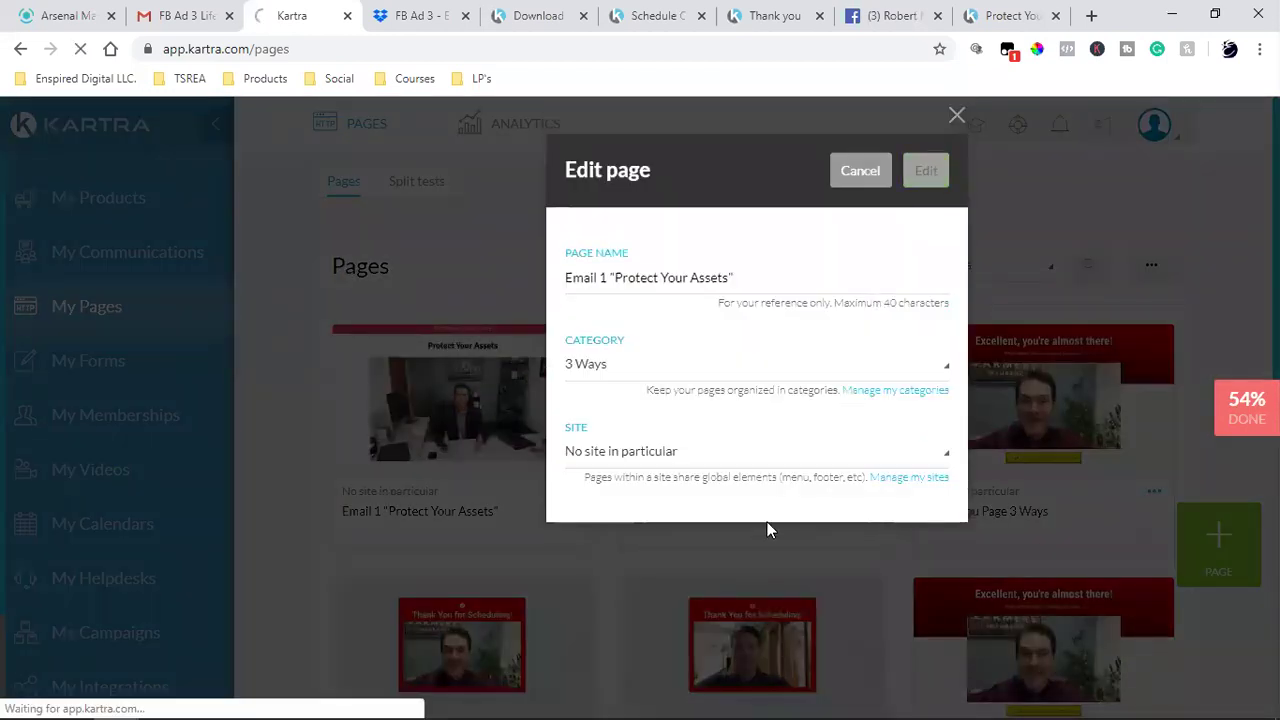
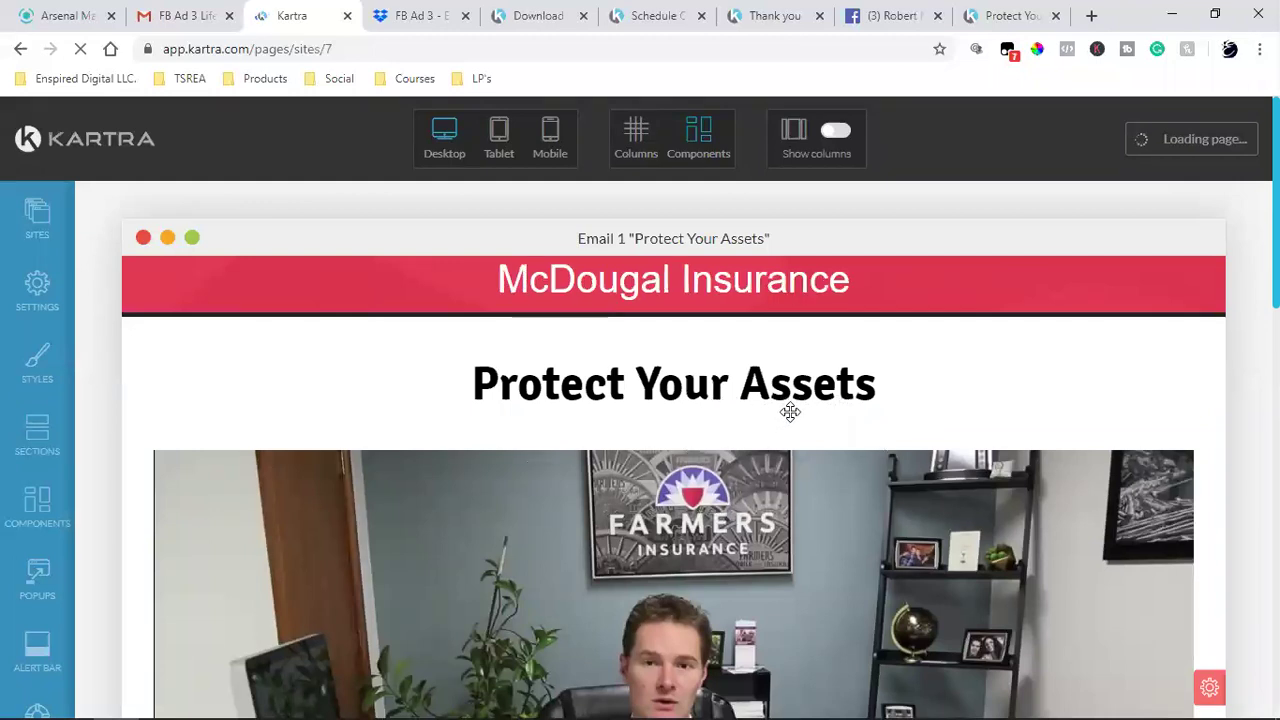
- In Columns mode, delete the footer's links/phone row, copyright row and the leftover empty section
{"action": "scroll", "coordinate": [790, 412], "scroll_direction": "down", "scroll_amount": 10}
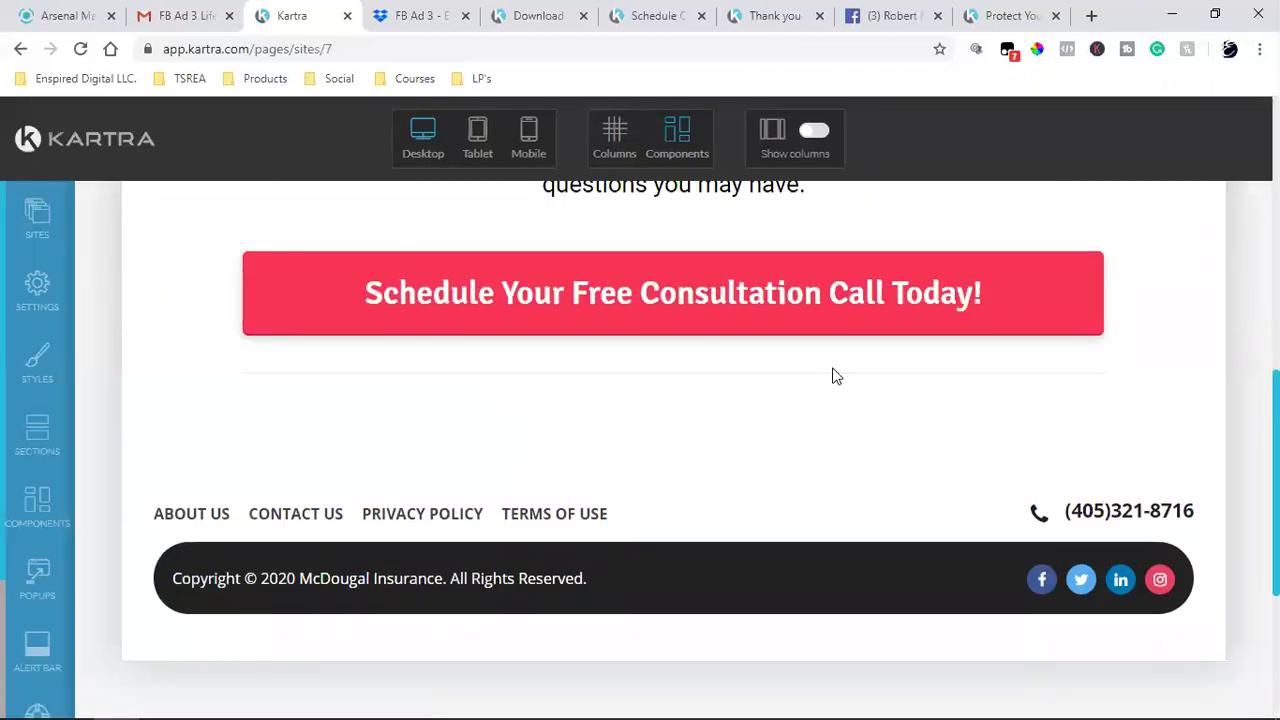
{"action": "scroll", "coordinate": [669, 474], "scroll_direction": "down", "scroll_amount": 2}
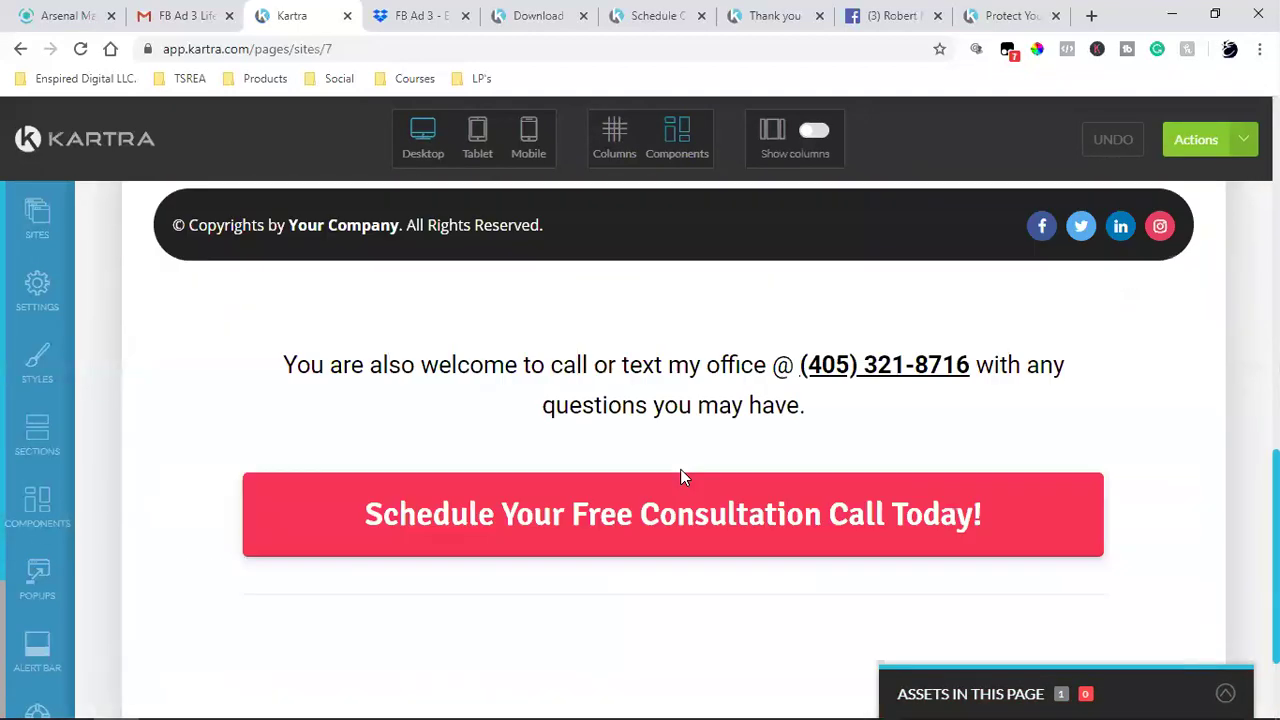
{"action": "scroll", "coordinate": [670, 460], "scroll_direction": "up", "scroll_amount": 1}
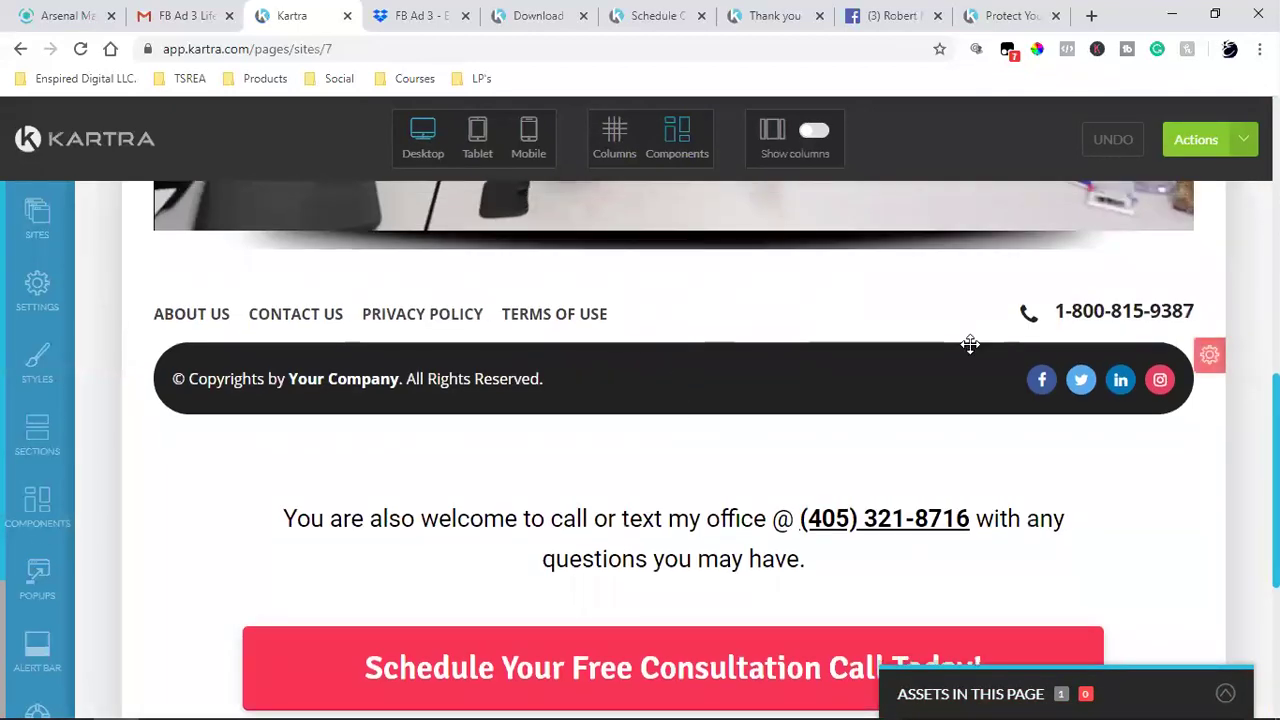
{"action": "mouse_move", "coordinate": [970, 343]}
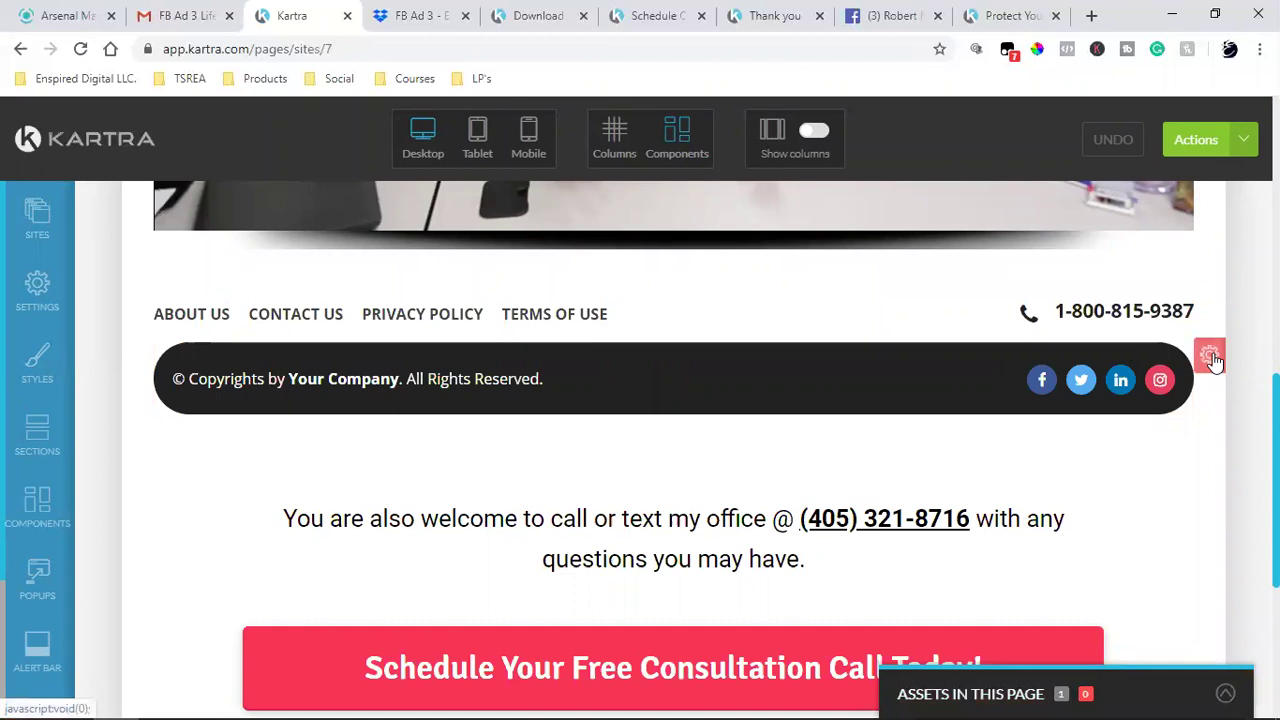
{"action": "left_click", "coordinate": [611, 133]}
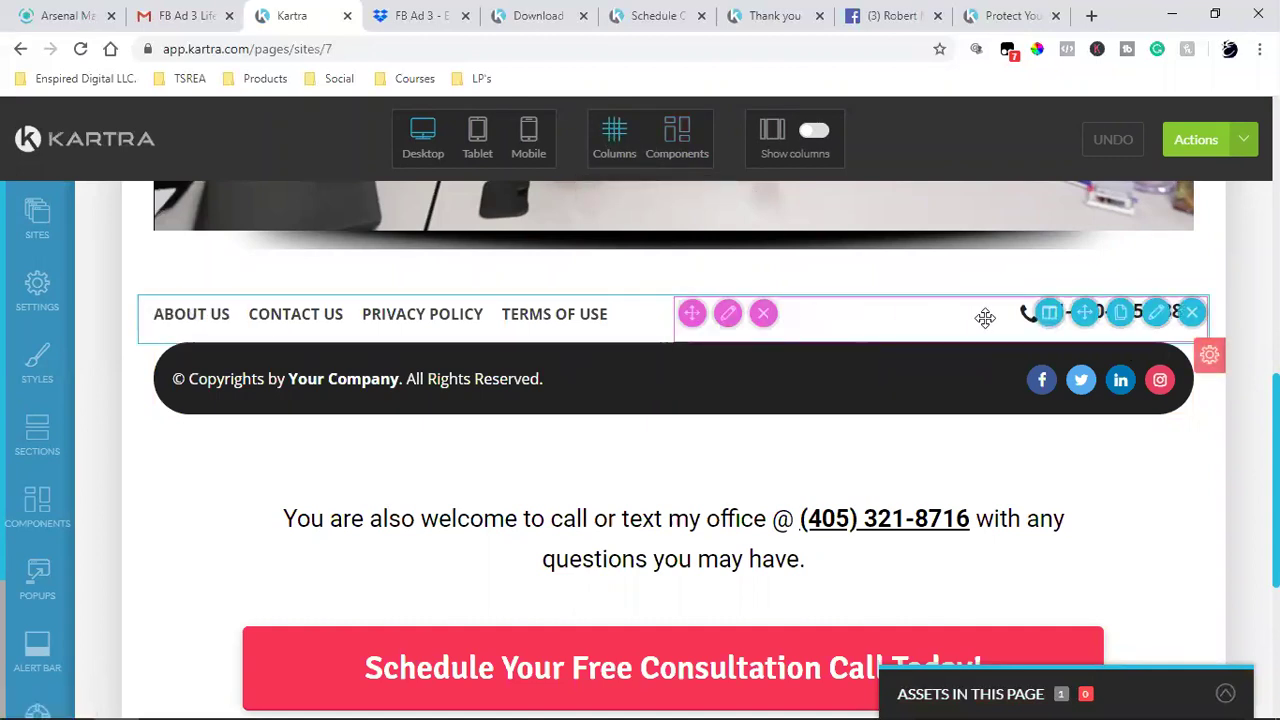
{"action": "left_click", "coordinate": [1192, 315]}
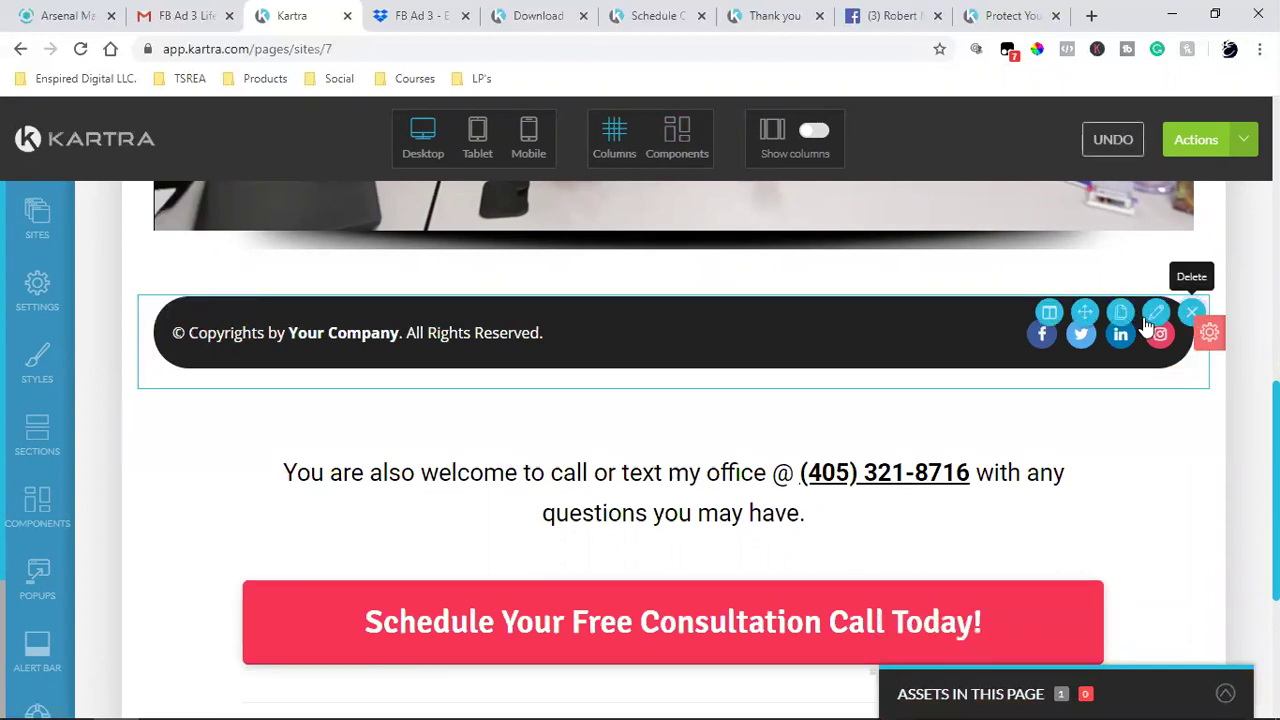
{"action": "left_click", "coordinate": [1192, 315]}
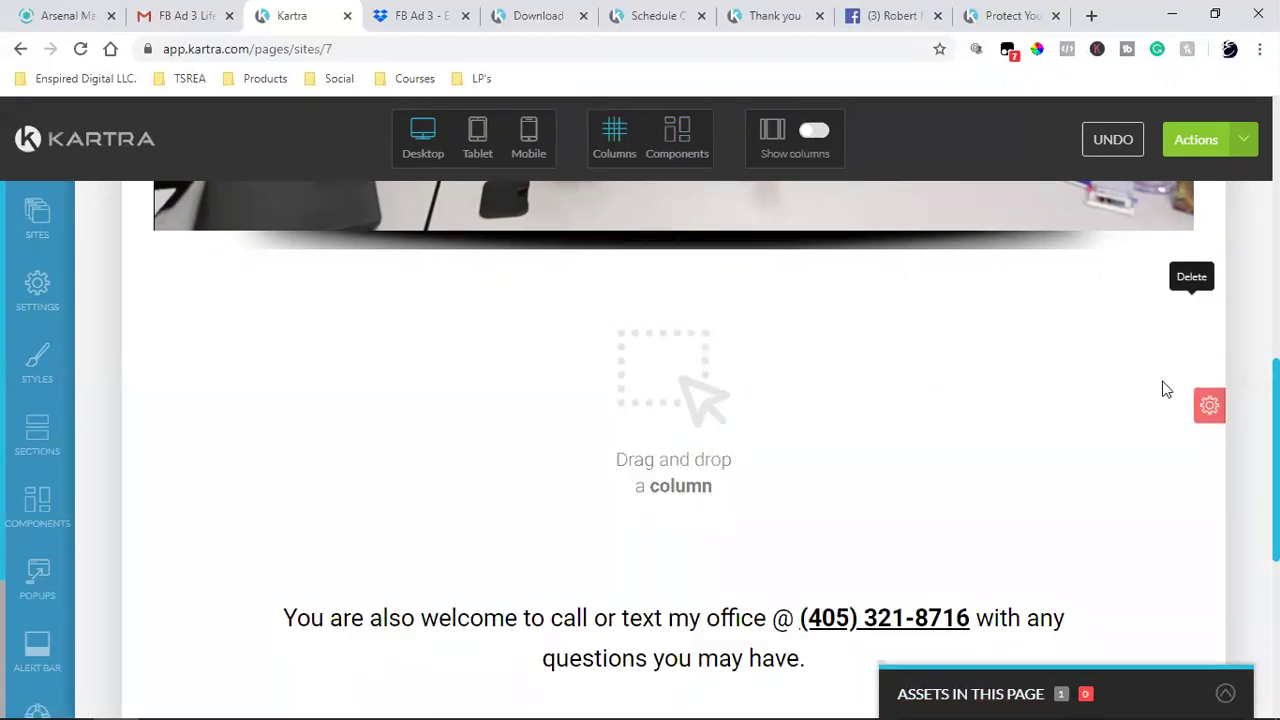
{"action": "mouse_move", "coordinate": [1207, 406]}
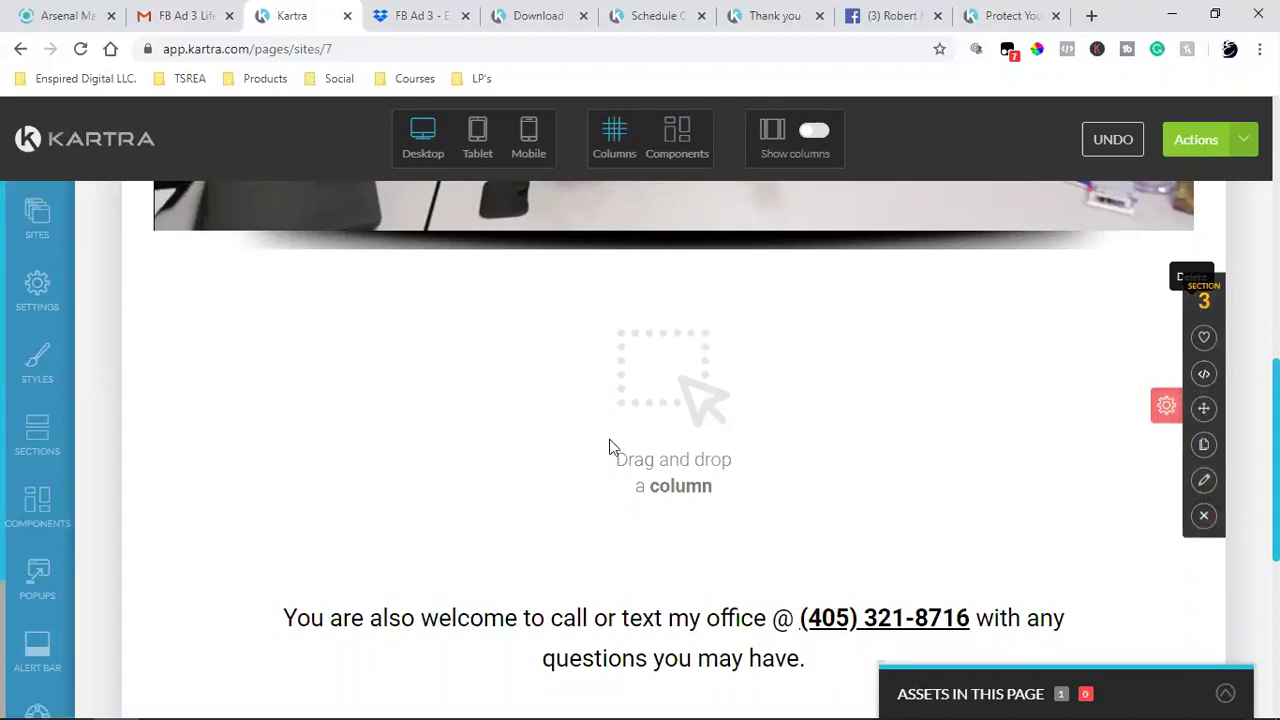
{"action": "left_click", "coordinate": [1203, 516]}
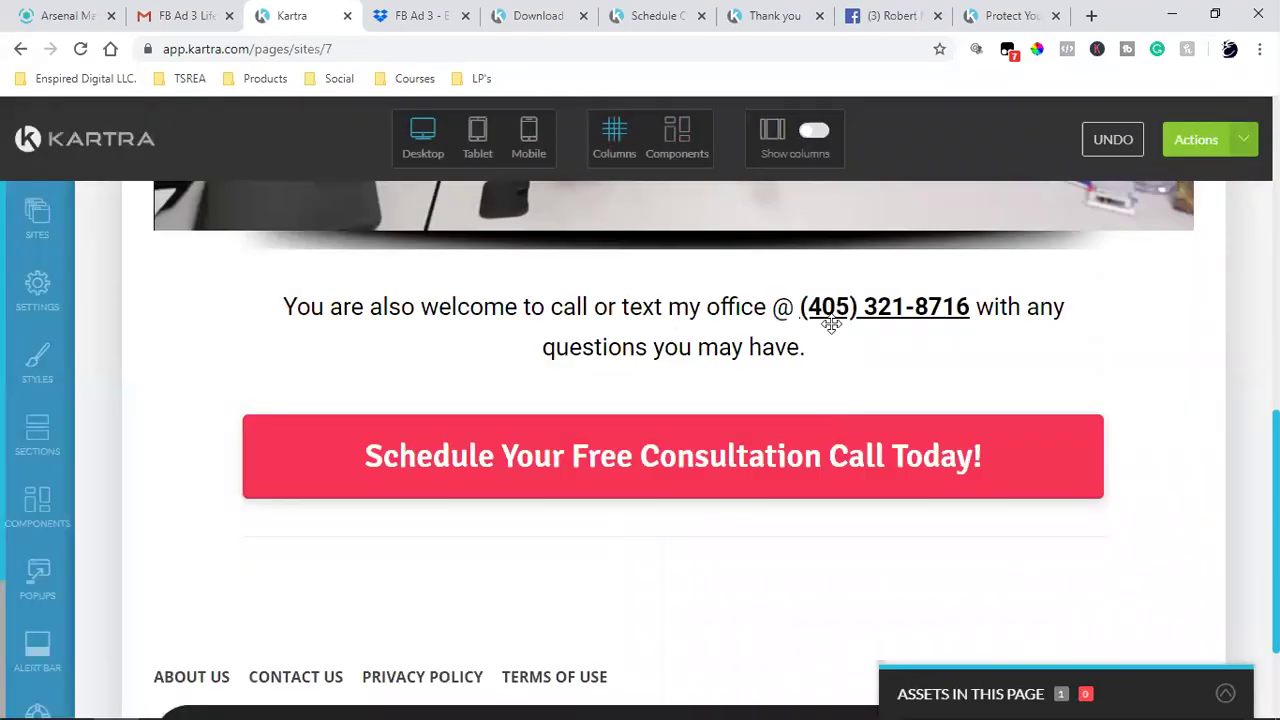
{"action": "scroll", "coordinate": [865, 491], "scroll_direction": "down", "scroll_amount": 2}
- Reword the office line to 'You're also welcome to call or text me @'
{"action": "scroll", "coordinate": [866, 496], "scroll_direction": "up", "scroll_amount": 4}
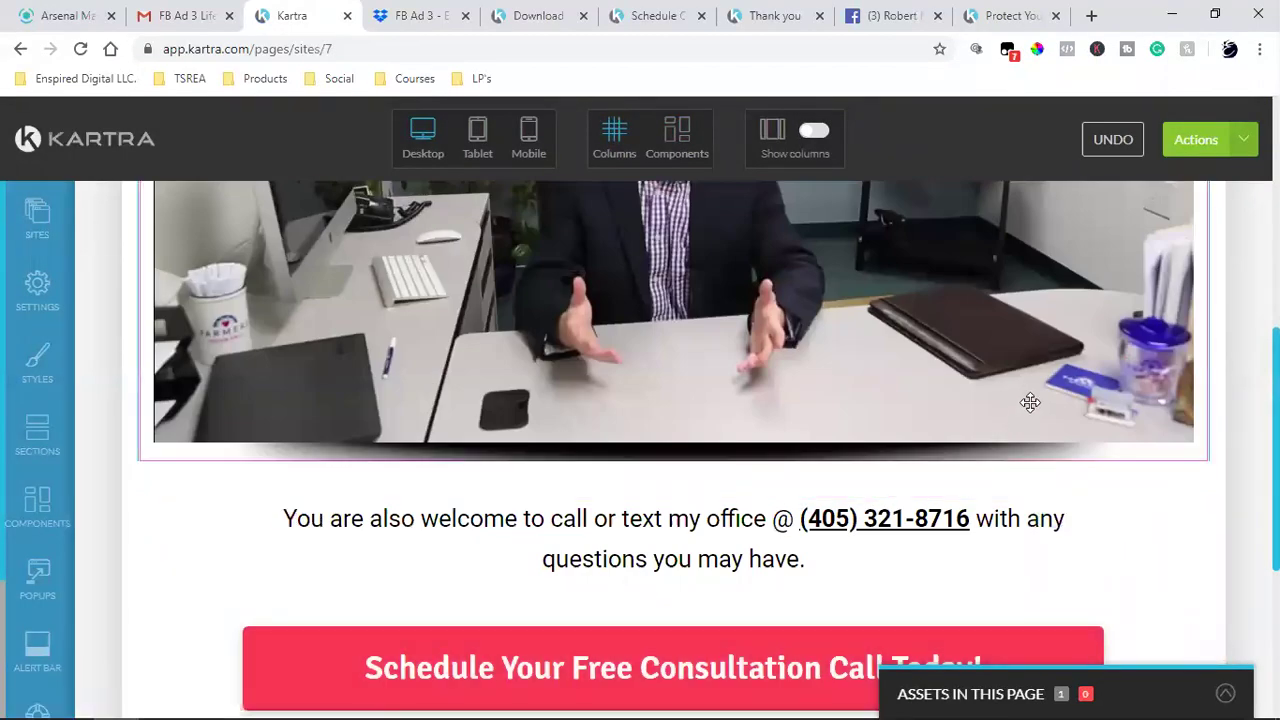
{"action": "mouse_move", "coordinate": [354, 515]}
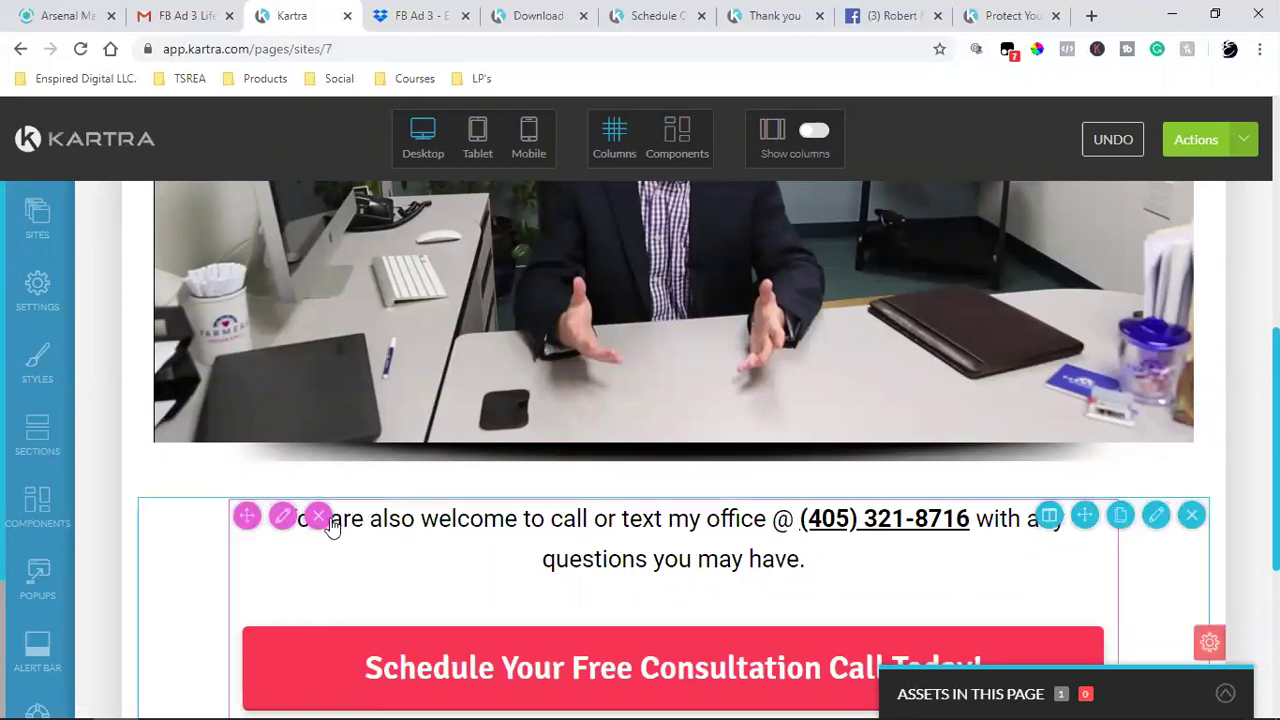
{"action": "left_click", "coordinate": [322, 522]}
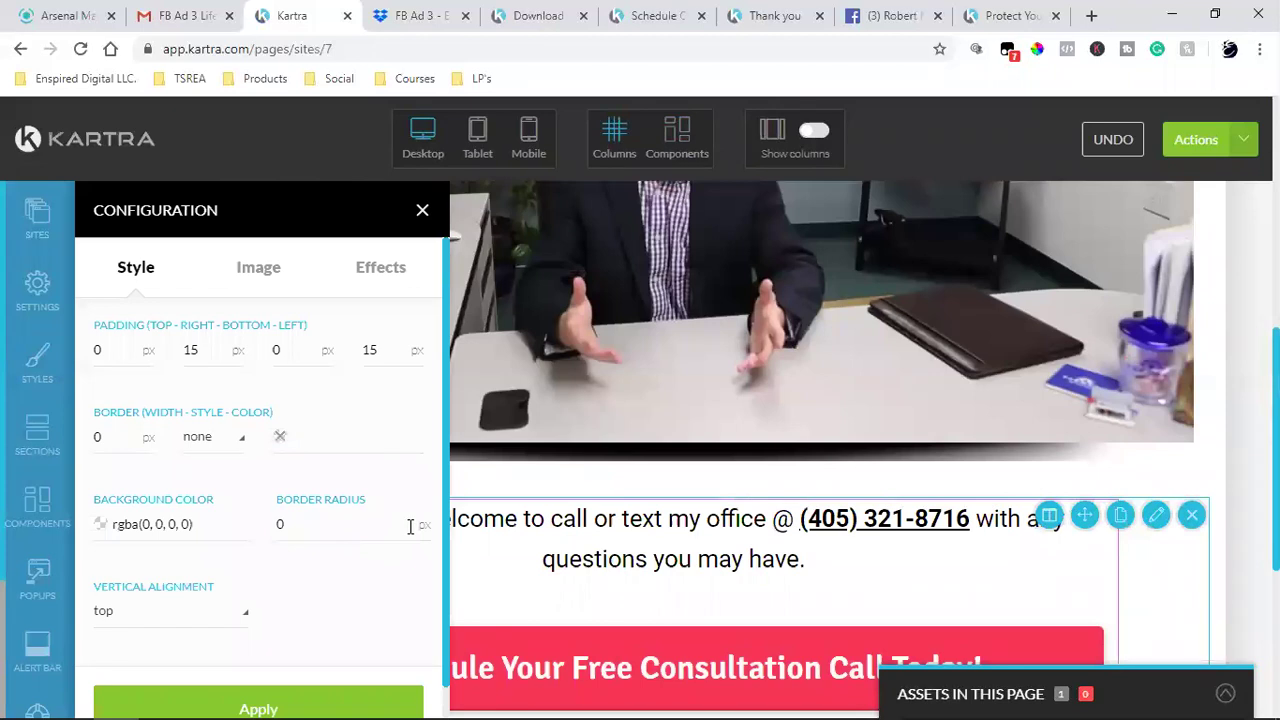
{"action": "left_click", "coordinate": [422, 212]}
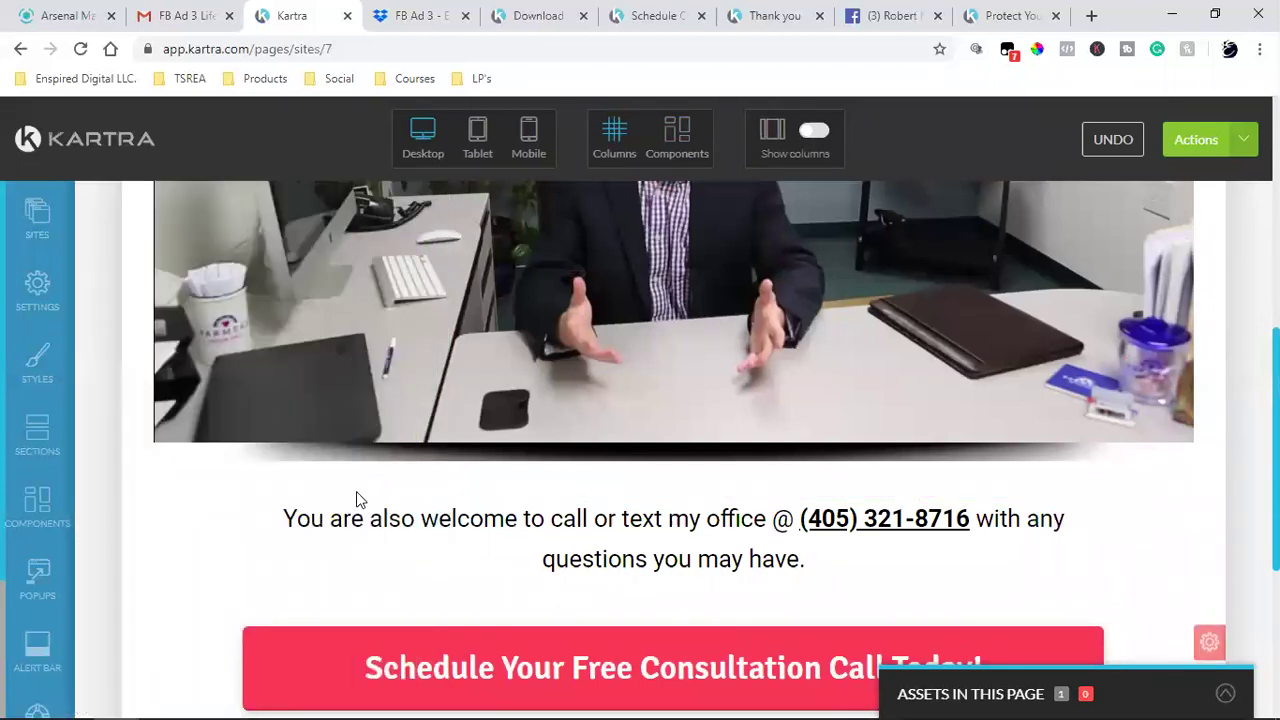
{"action": "left_click", "coordinate": [665, 143]}
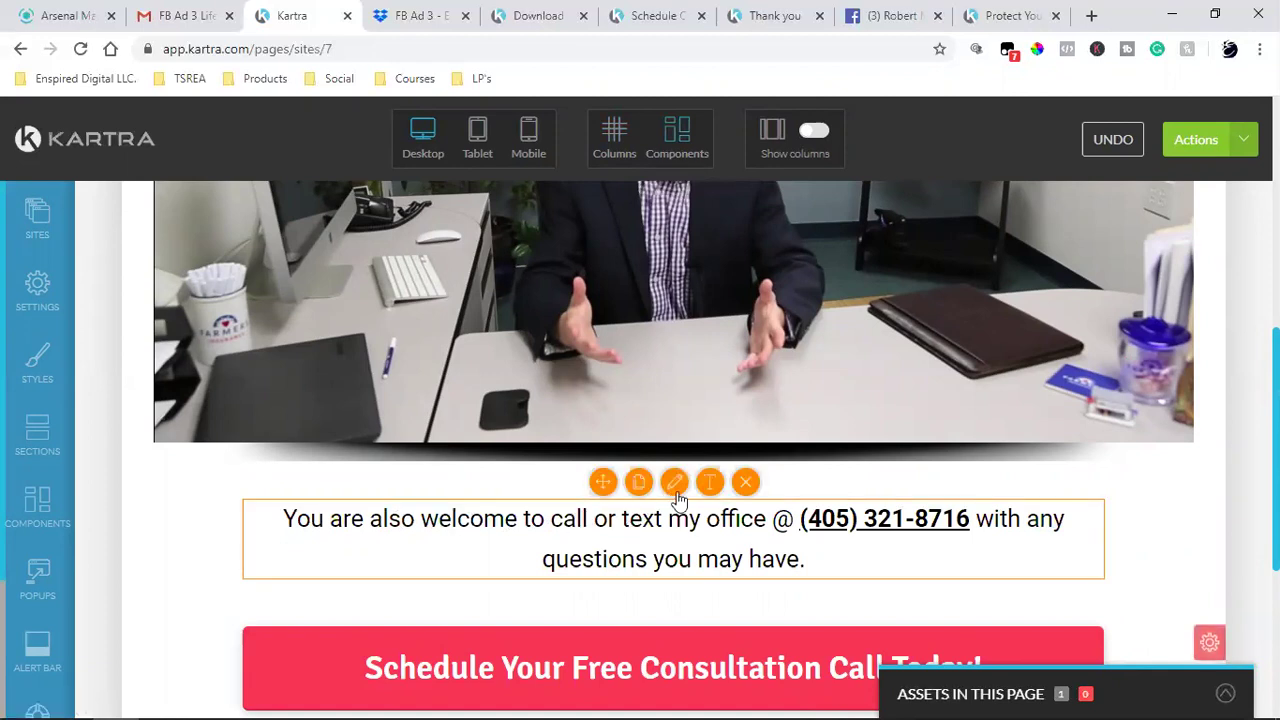
{"action": "left_click", "coordinate": [342, 517]}
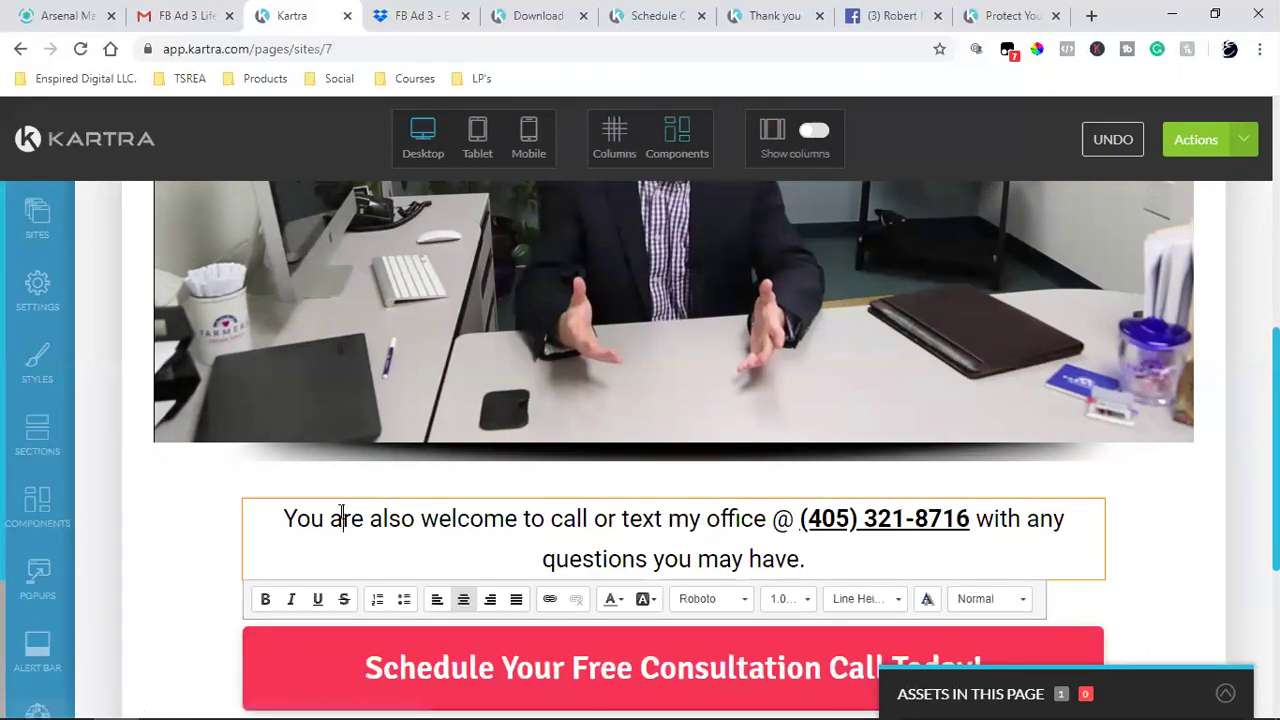
{"action": "key", "text": "BackSpace"}
{"action": "key", "text": "BackSpace"}
{"action": "type", "text": "'"}
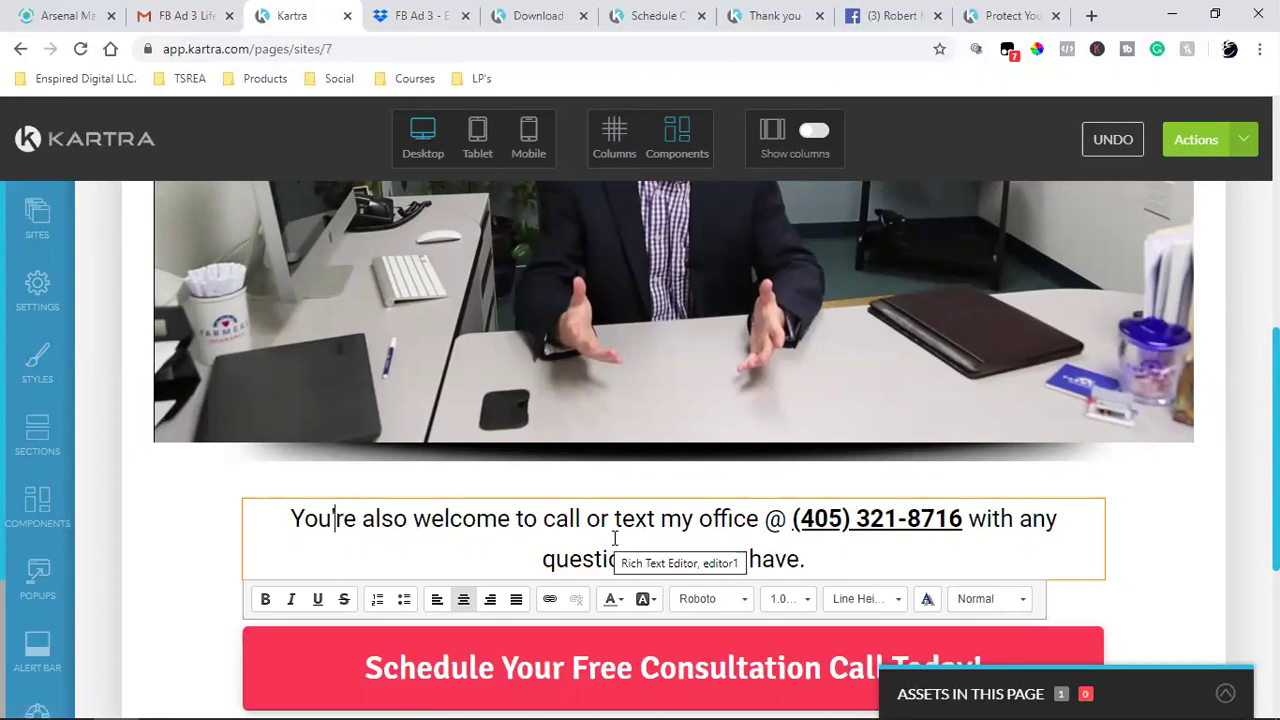
{"action": "left_click", "coordinate": [759, 518]}
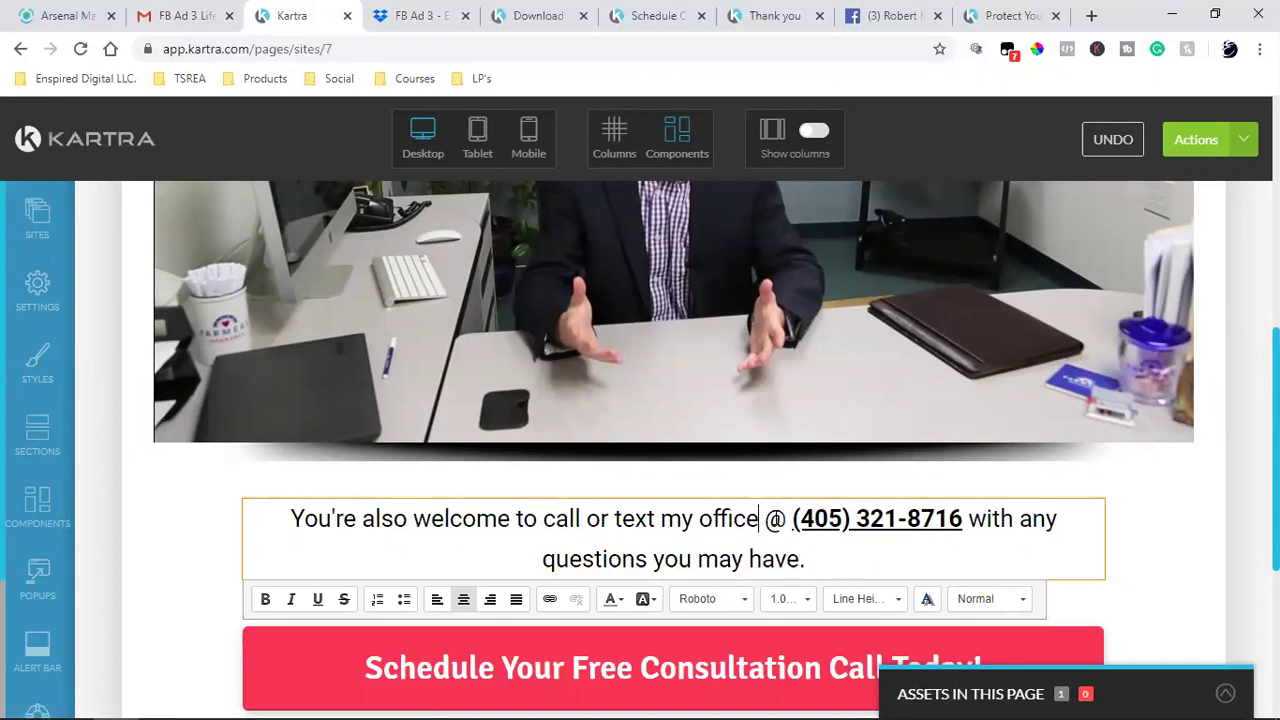
{"action": "key", "text": "BackSpace"}
{"action": "key", "text": "BackSpace"}
{"action": "key", "text": "BackSpace"}
{"action": "key", "text": "BackSpace"}
{"action": "key", "text": "BackSpace"}
{"action": "key", "text": "BackSpace"}
{"action": "key", "text": "BackSpace"}
{"action": "key", "text": "BackSpace"}
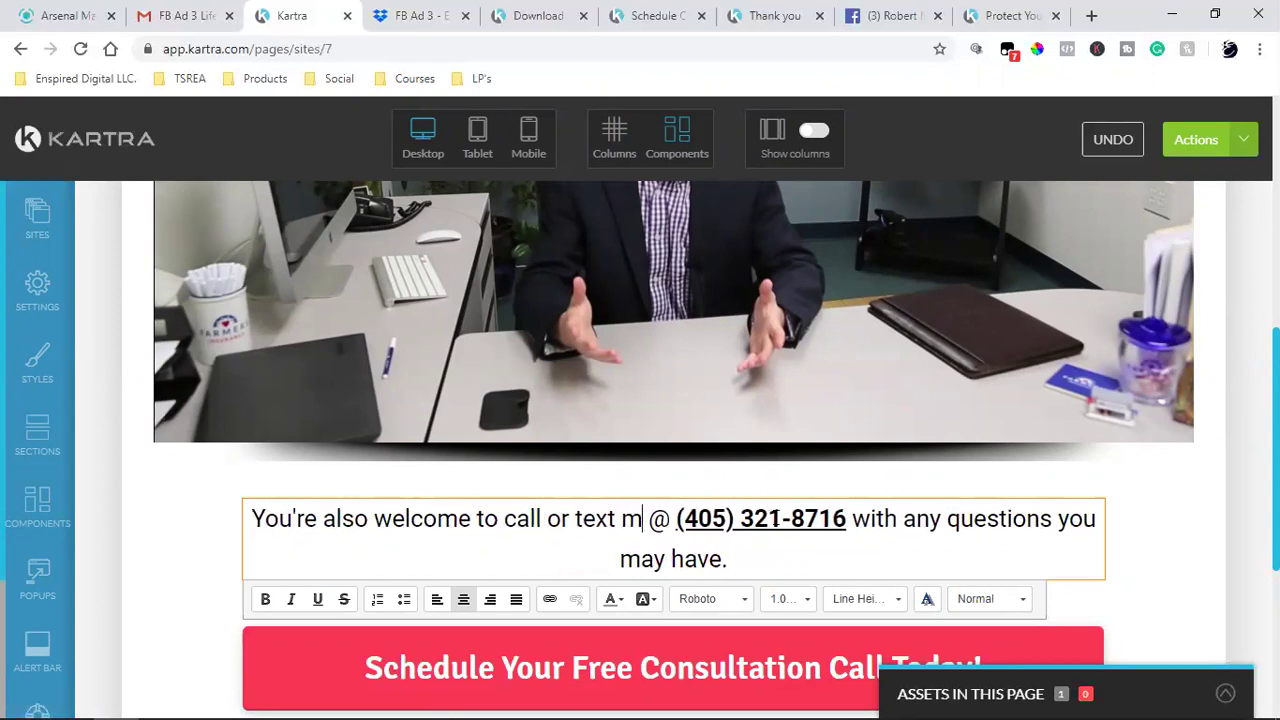
{"action": "type", "text": "e a"}
{"action": "key", "text": "BackSpace"}
{"action": "key", "text": "BackSpace"}
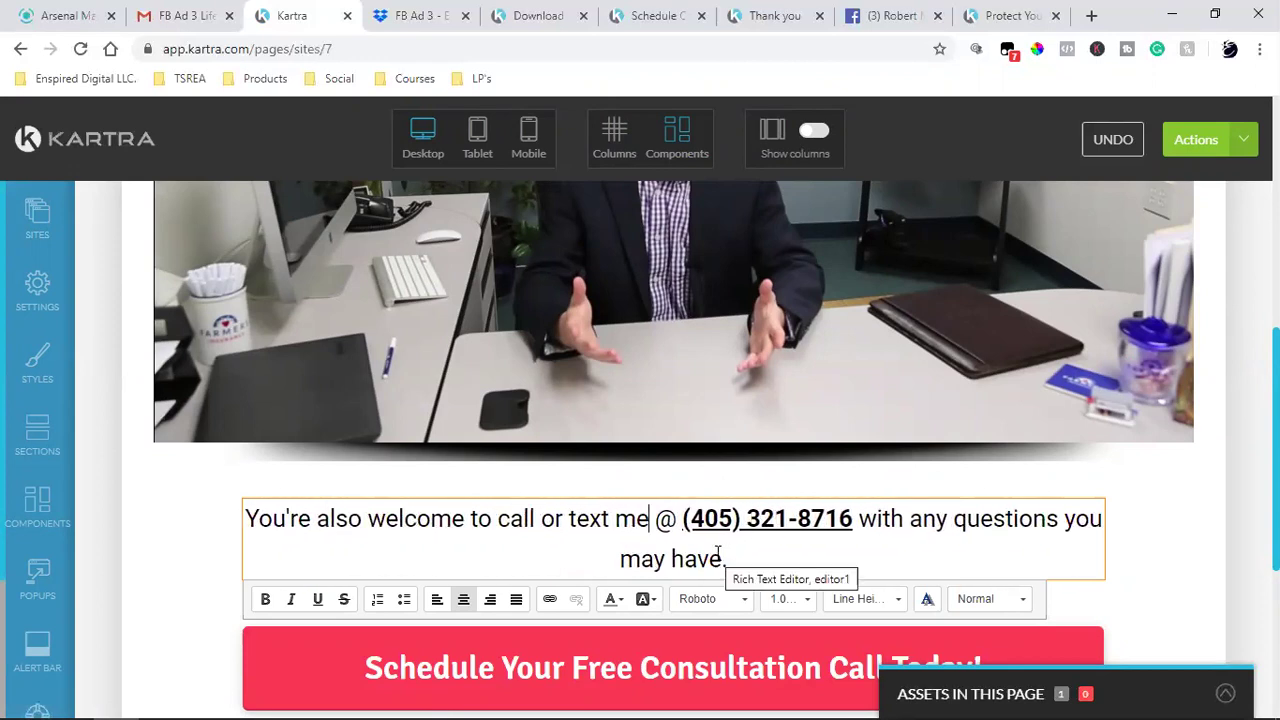
- Set the whole call-or-text paragraph to 0.8rem font size
{"action": "triple_click", "coordinate": [634, 528]}
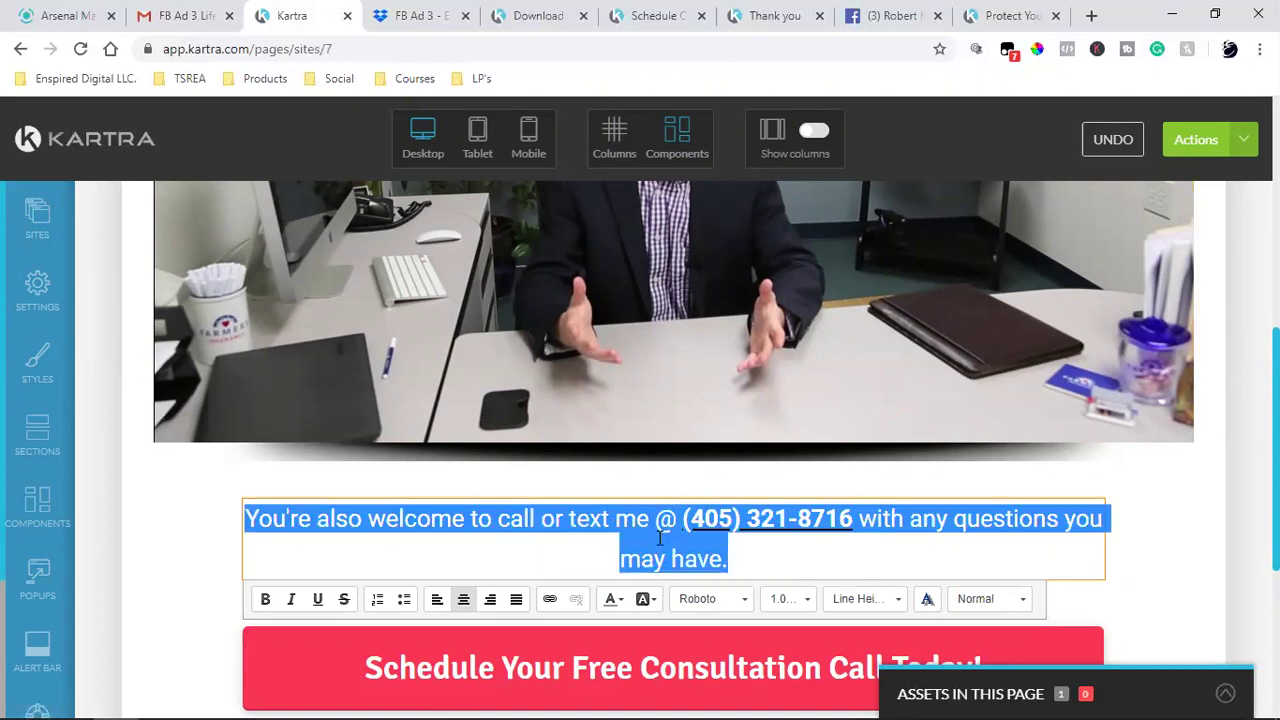
{"action": "left_click", "coordinate": [787, 598]}
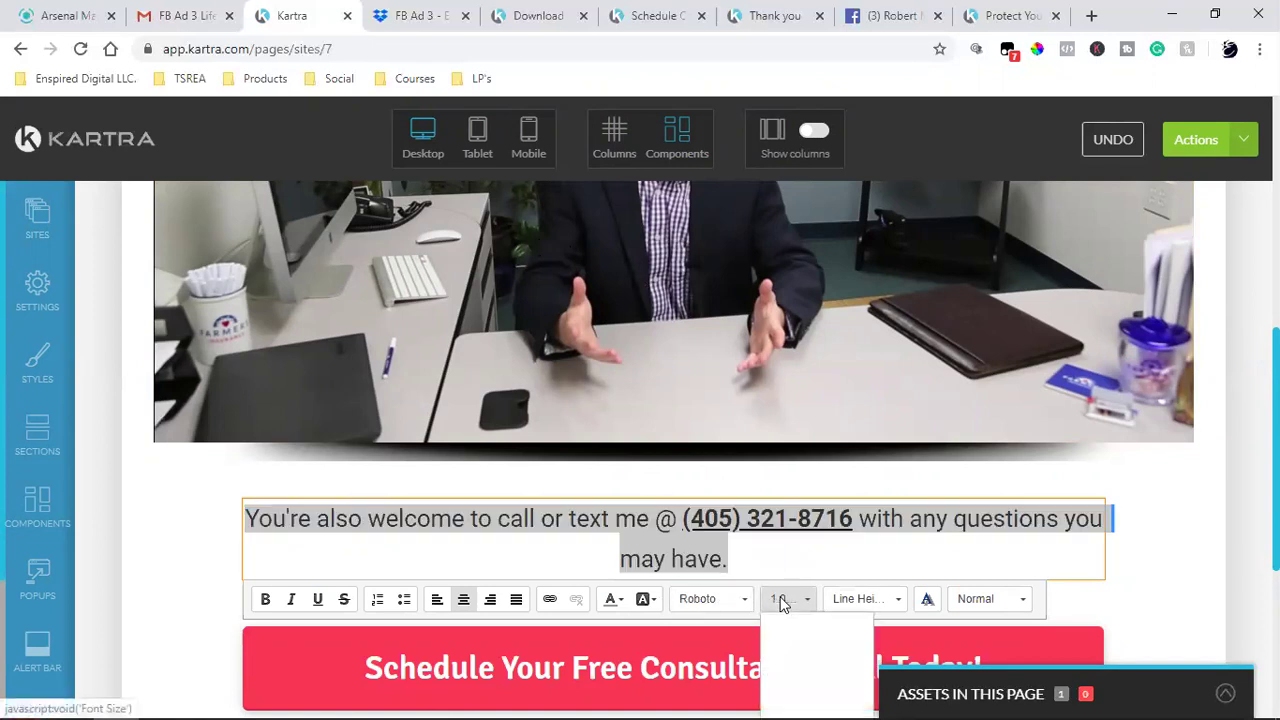
{"action": "scroll", "coordinate": [1035, 500], "scroll_direction": "down", "scroll_amount": 2}
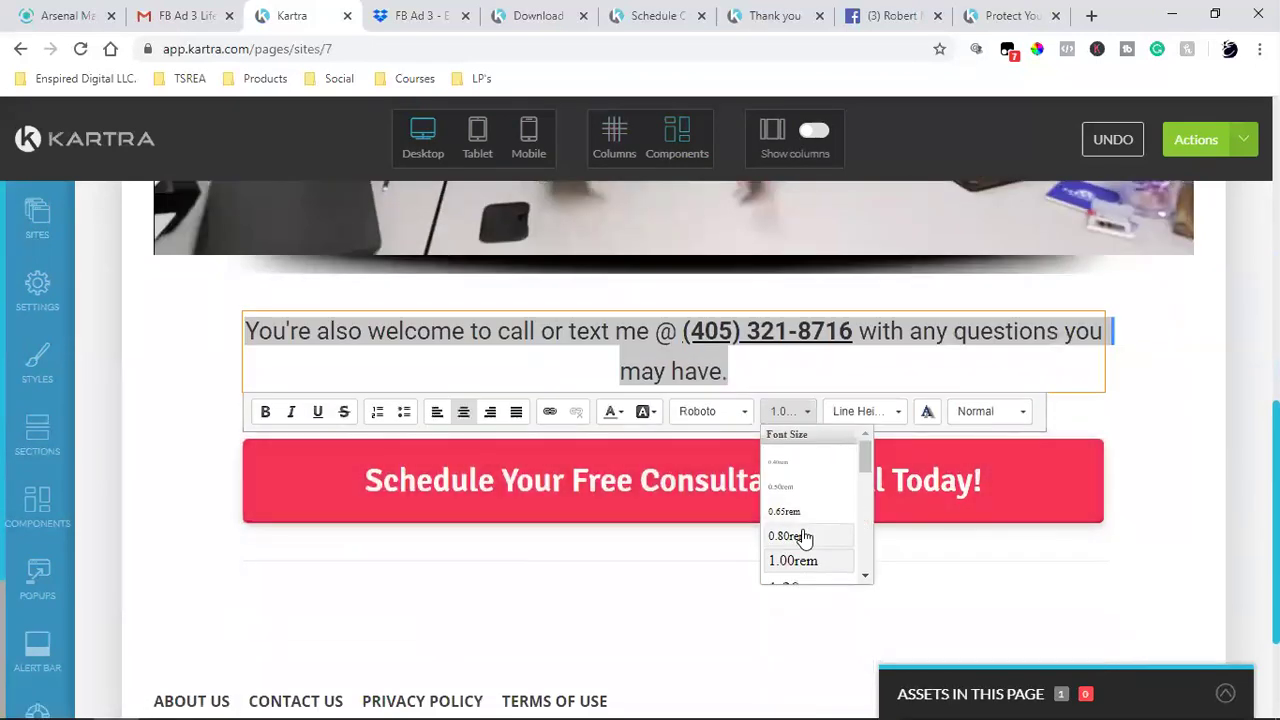
{"action": "left_click", "coordinate": [802, 532]}
{"action": "left_click", "coordinate": [1166, 437]}
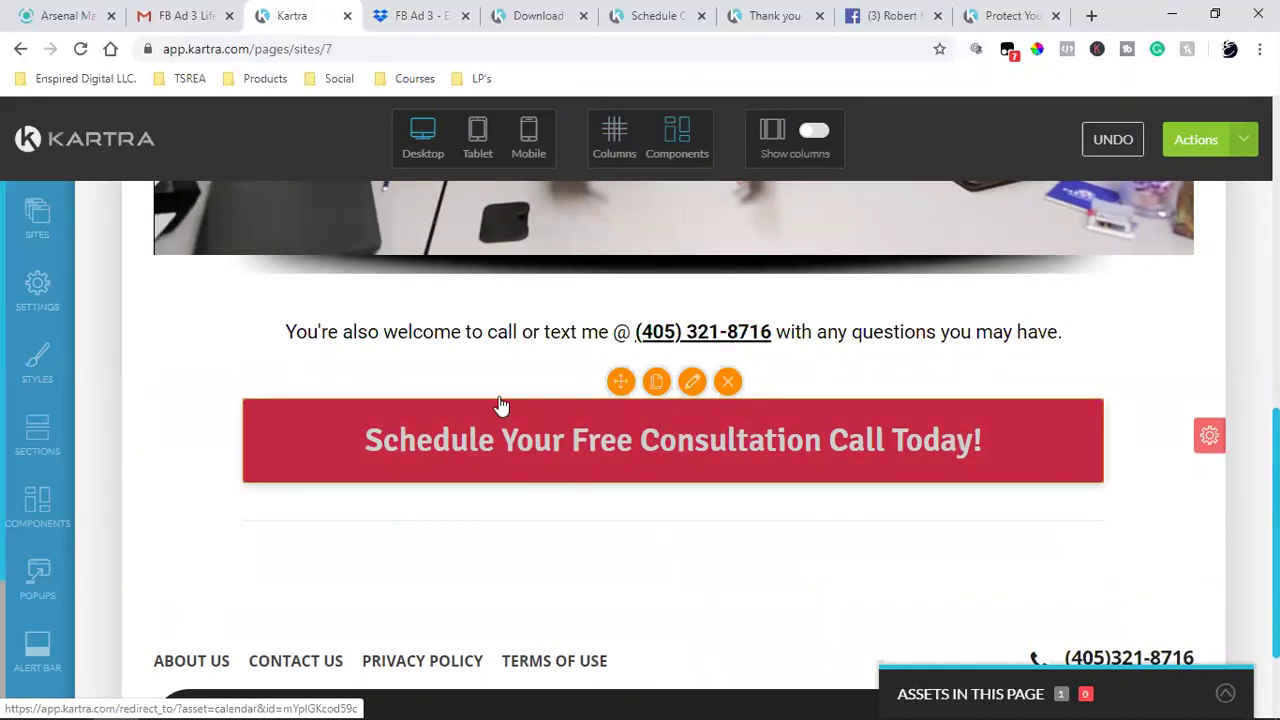
- Prefix the button text with 'Click Here To' and apply the new wording
{"action": "left_click", "coordinate": [548, 493]}
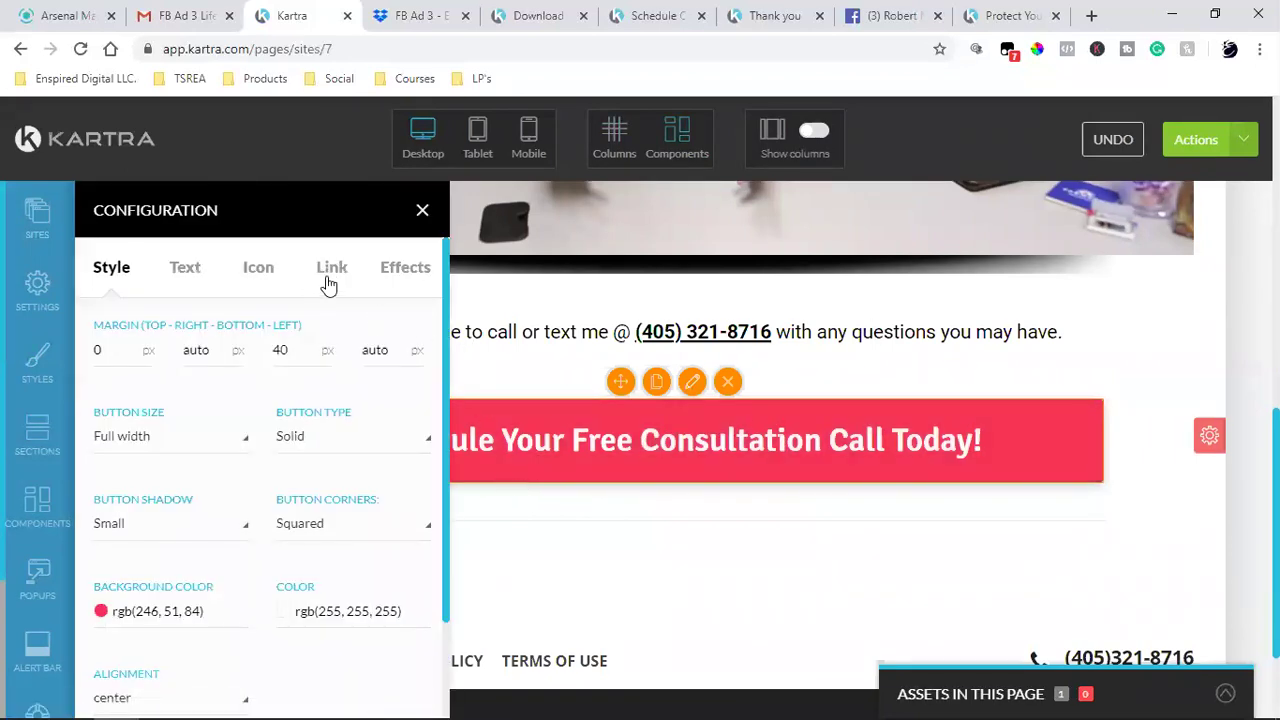
{"action": "left_click", "coordinate": [194, 276]}
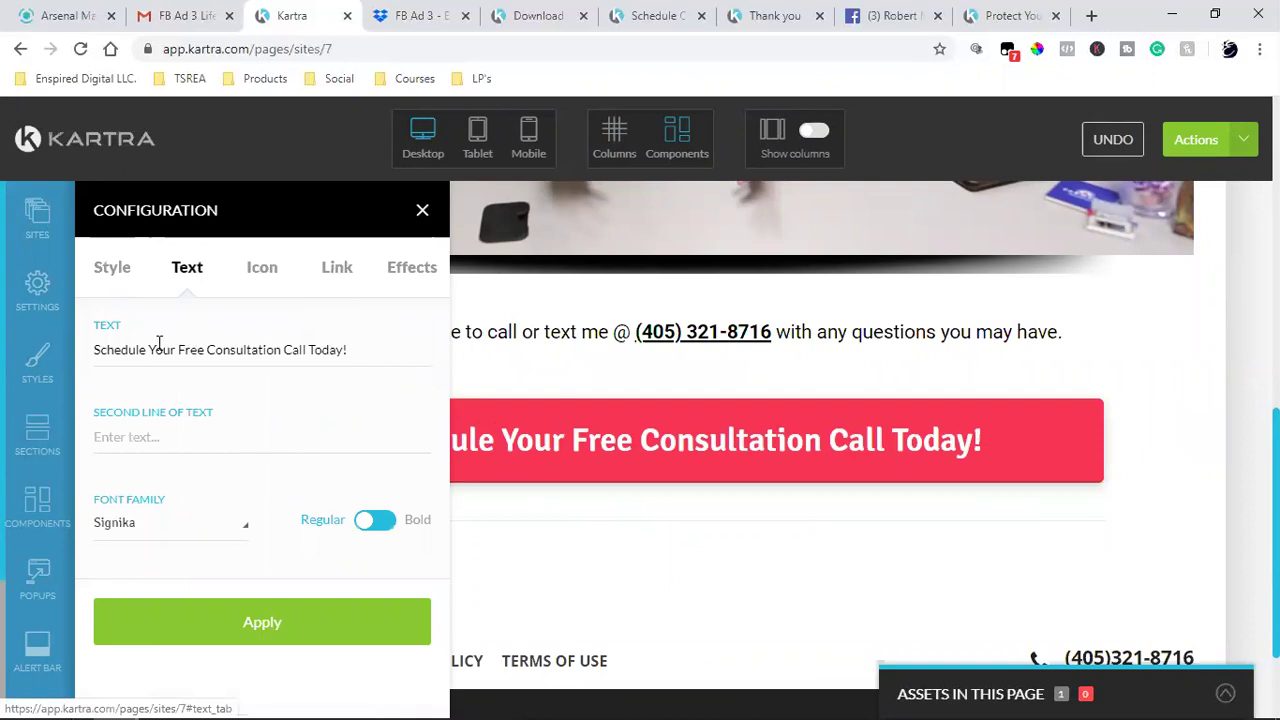
{"action": "left_click", "coordinate": [98, 348]}
{"action": "type", "text": "Click Here"}
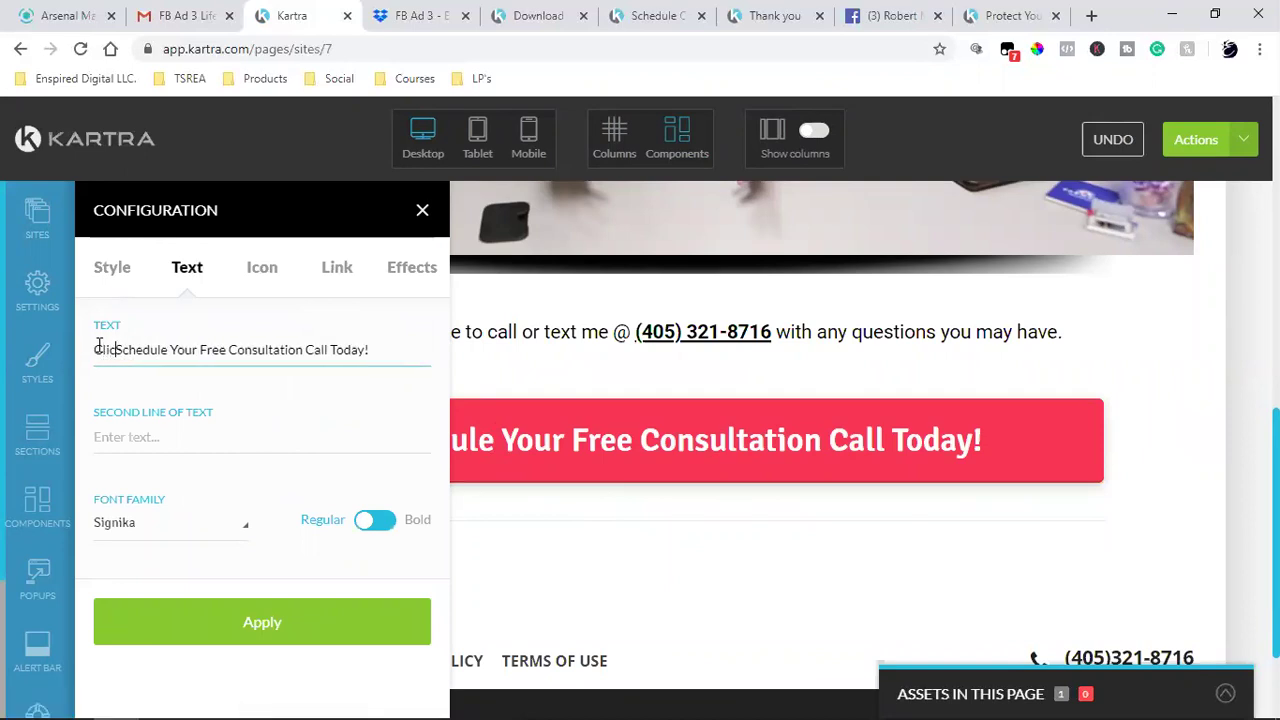
{"action": "type", "text": " To"}
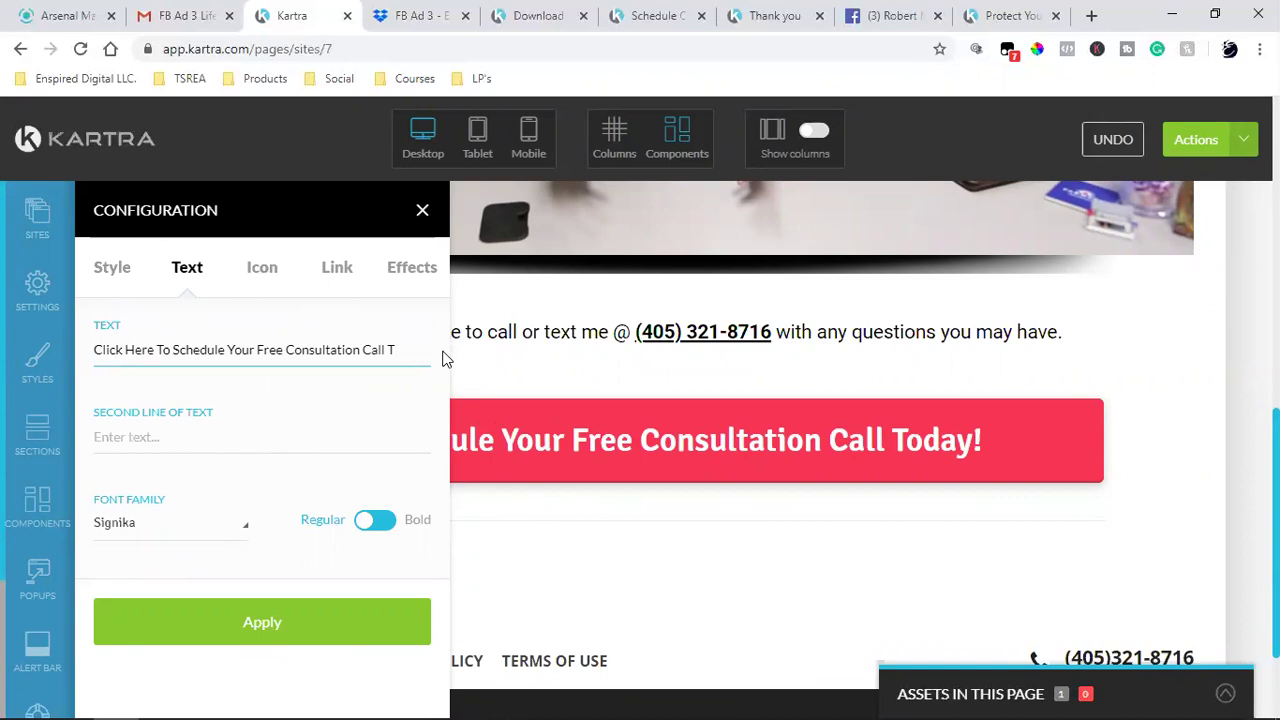
{"action": "left_click", "coordinate": [251, 640]}
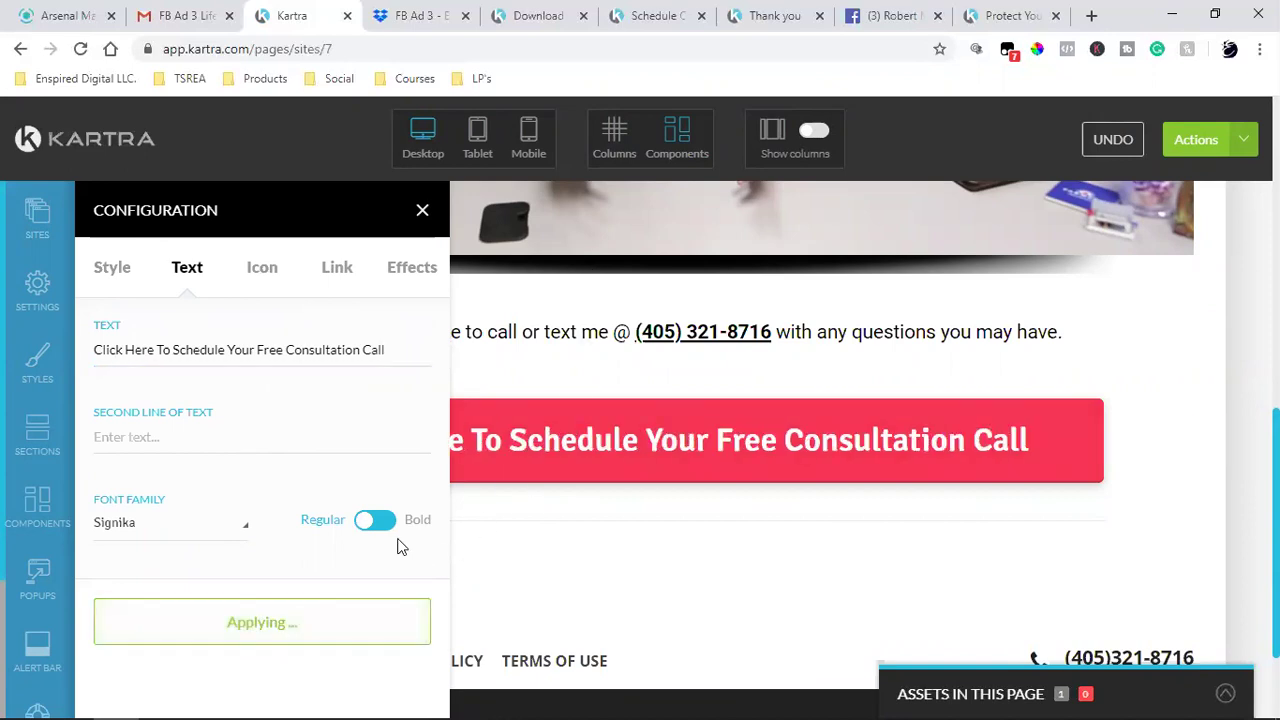
- Confirm the button still opens the McDougal Insurance calendar in a new tab, and apply
{"action": "left_click", "coordinate": [337, 267]}
{"action": "scroll", "coordinate": [210, 493], "scroll_direction": "down", "scroll_amount": 2}
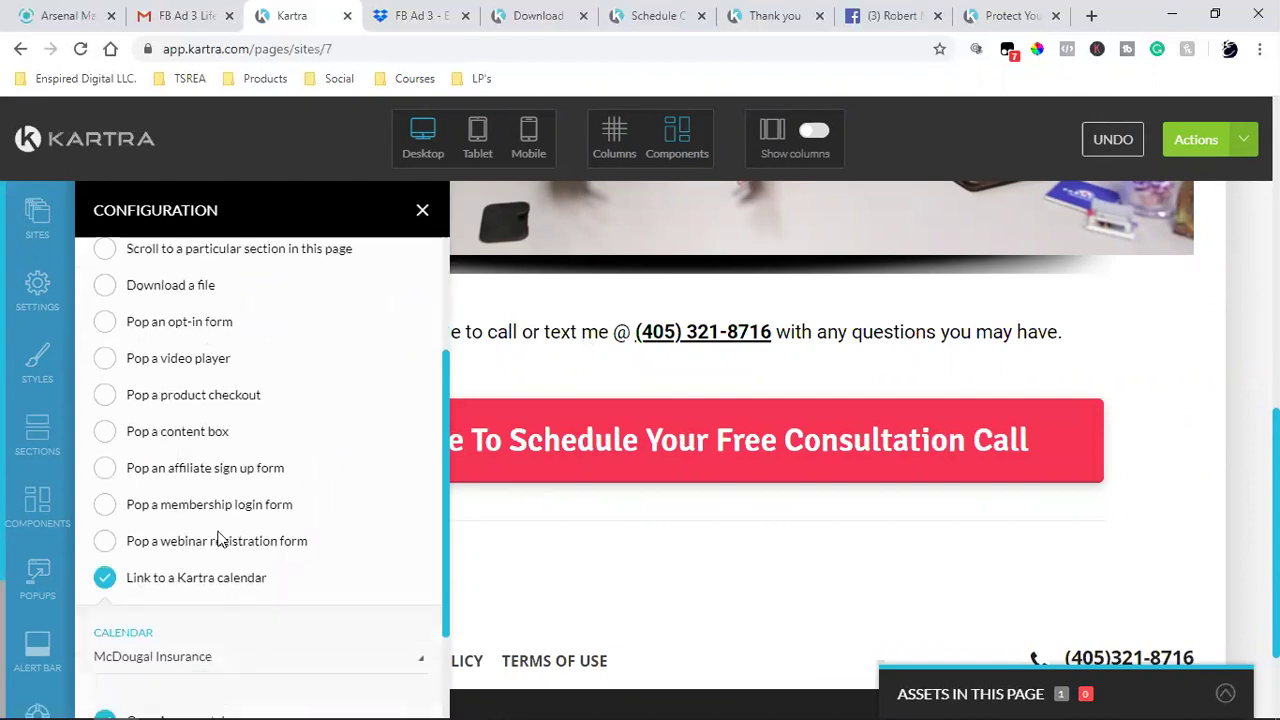
{"action": "scroll", "coordinate": [220, 540], "scroll_direction": "down", "scroll_amount": 2}
{"action": "left_click", "coordinate": [249, 679]}
{"action": "left_click", "coordinate": [1237, 143]}
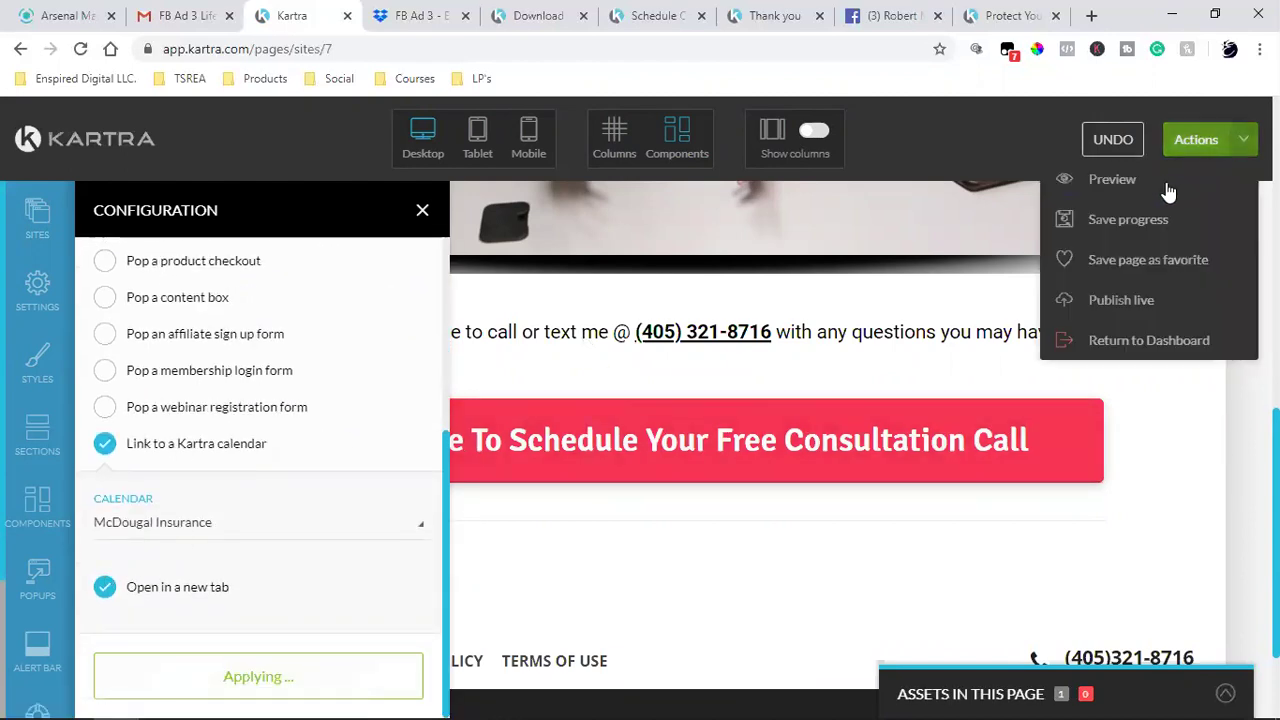
- Save the page, then reload the live Protect Your Assets page to check the published changes
{"action": "left_click", "coordinate": [1120, 220]}
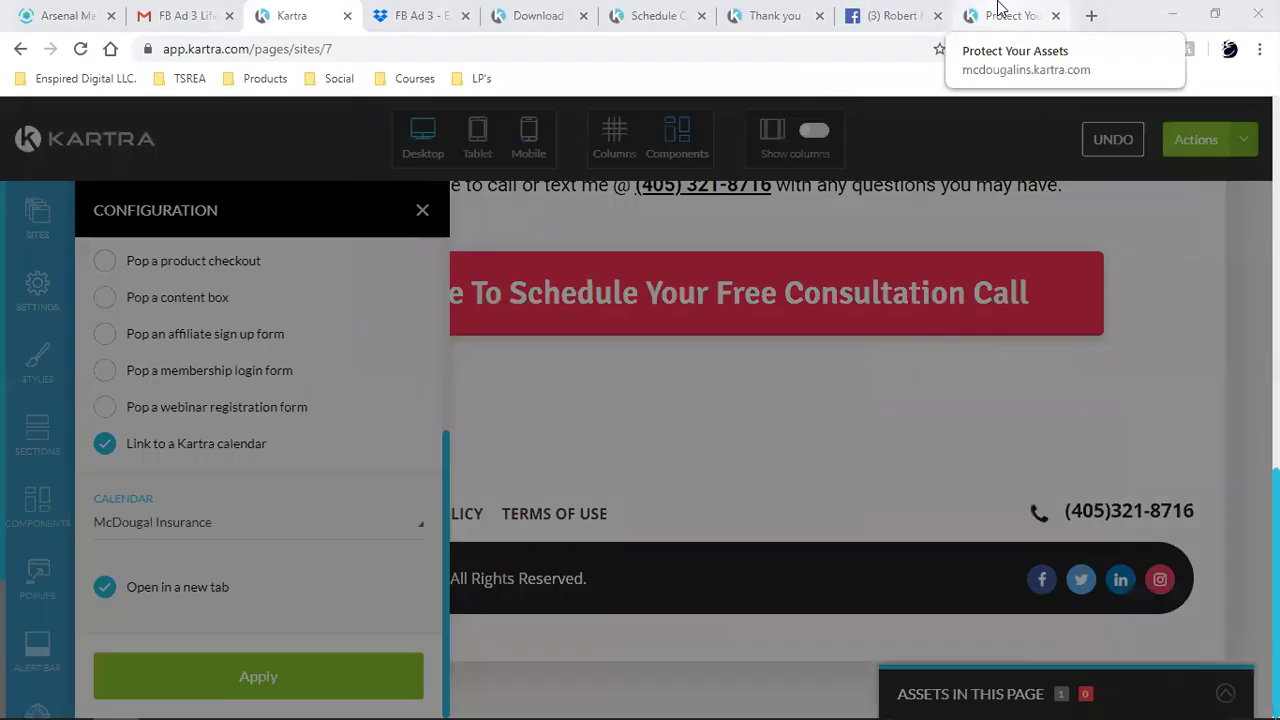
{"action": "left_click", "coordinate": [1005, 15]}
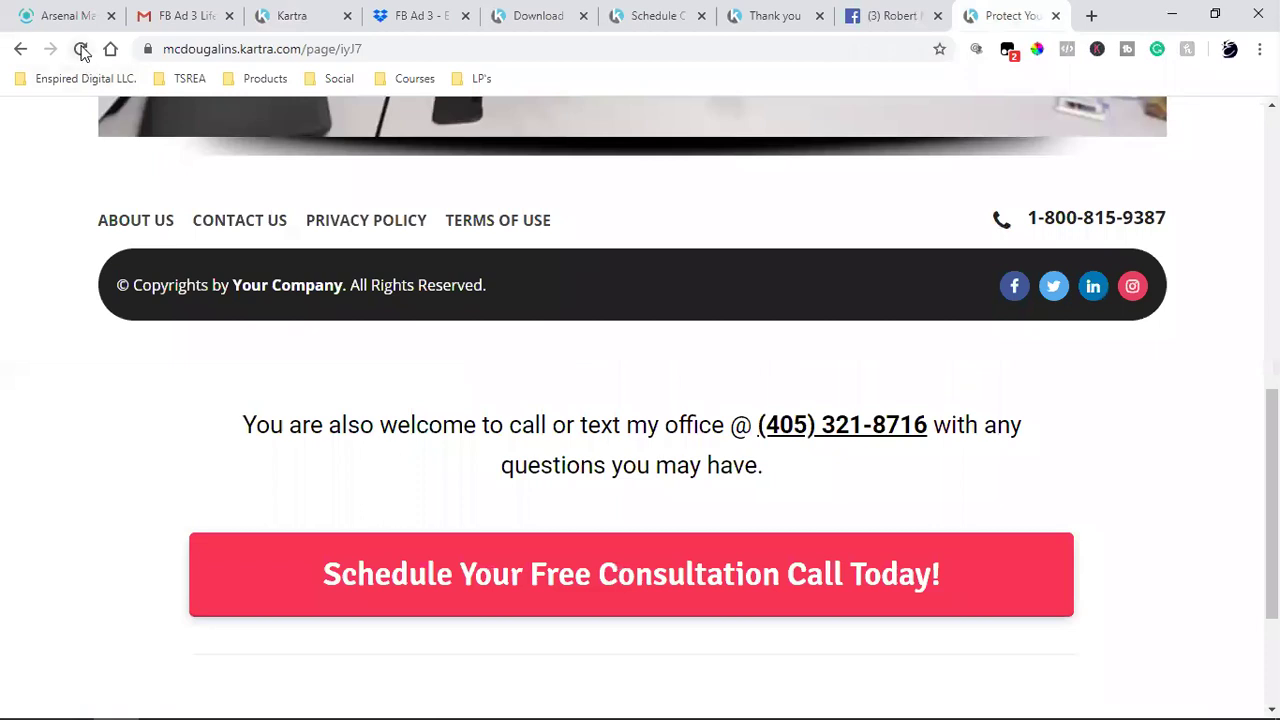
{"action": "scroll", "coordinate": [703, 470], "scroll_direction": "up", "scroll_amount": 2}
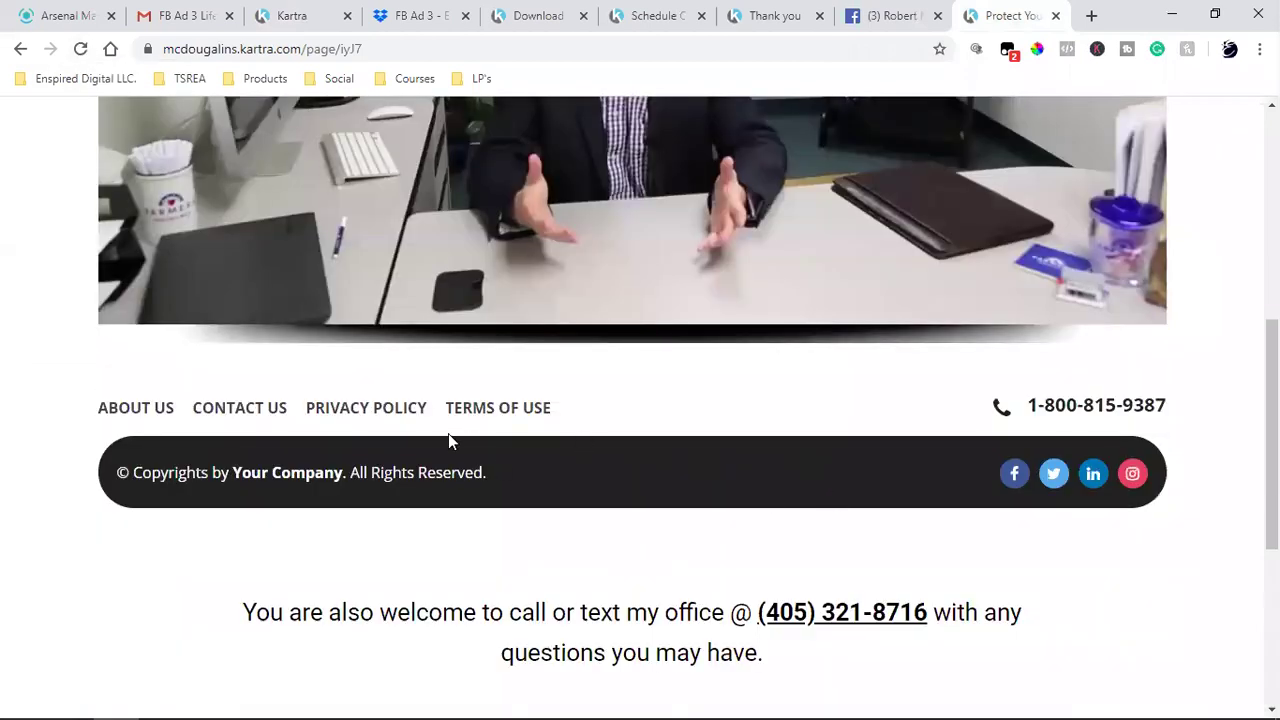
{"action": "scroll", "coordinate": [448, 440], "scroll_direction": "down", "scroll_amount": 4}
{"action": "scroll", "coordinate": [800, 629], "scroll_direction": "up", "scroll_amount": 2}
{"action": "scroll", "coordinate": [705, 628], "scroll_direction": "down", "scroll_amount": 2}
{"action": "scroll", "coordinate": [705, 628], "scroll_direction": "up", "scroll_amount": 2}
{"action": "left_click", "coordinate": [80, 48]}
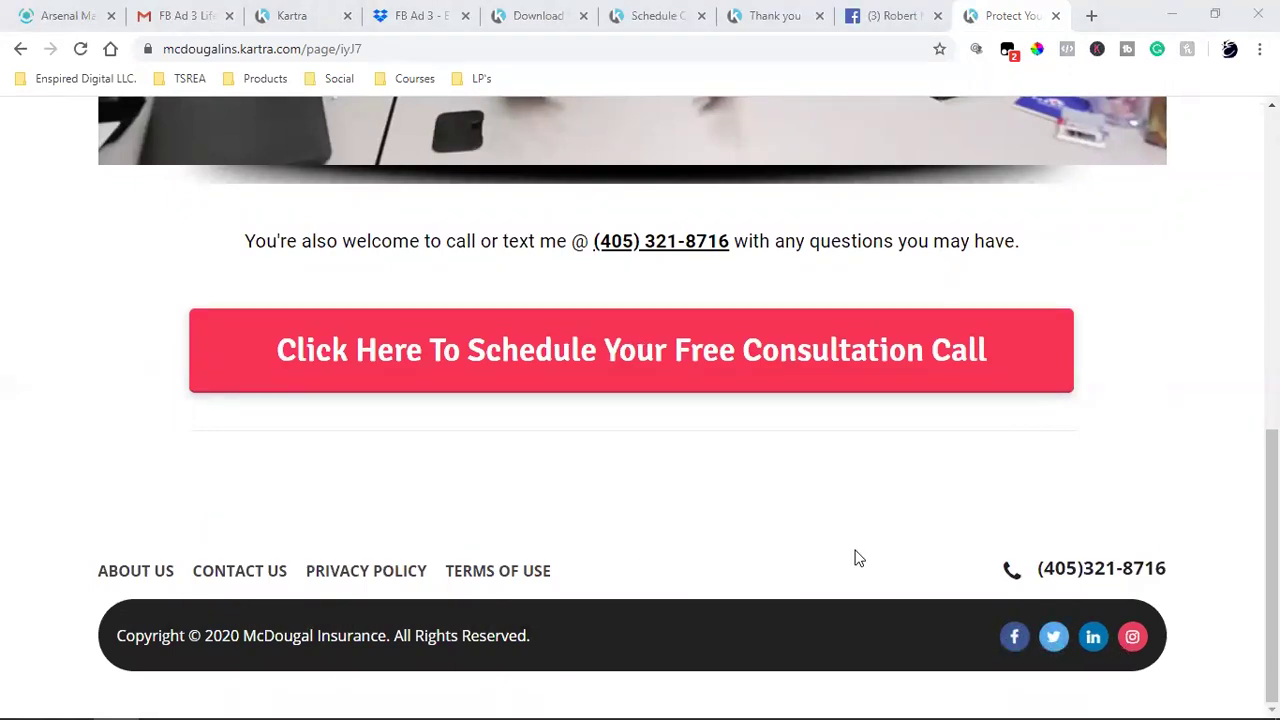
{"action": "scroll", "coordinate": [857, 557], "scroll_direction": "up", "scroll_amount": 15}
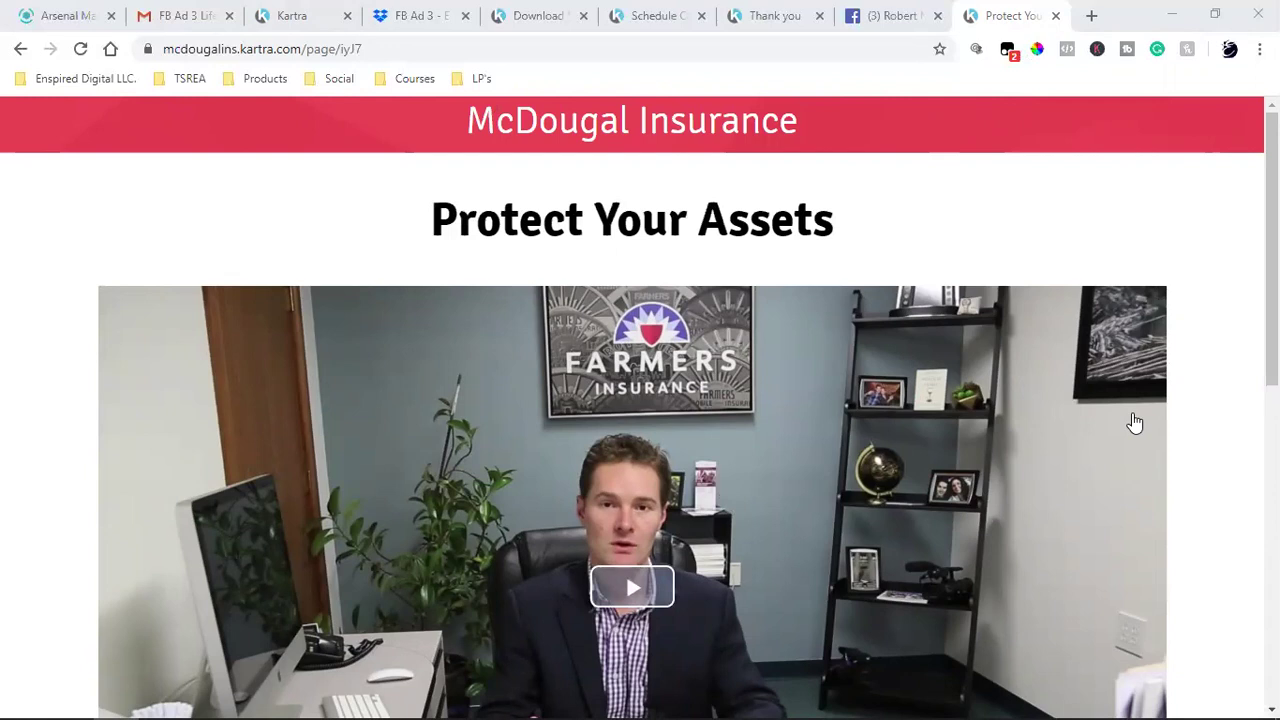
- Dismiss the publish options and exit the page editor to the My Pages dashboard
{"action": "left_click", "coordinate": [312, 15]}
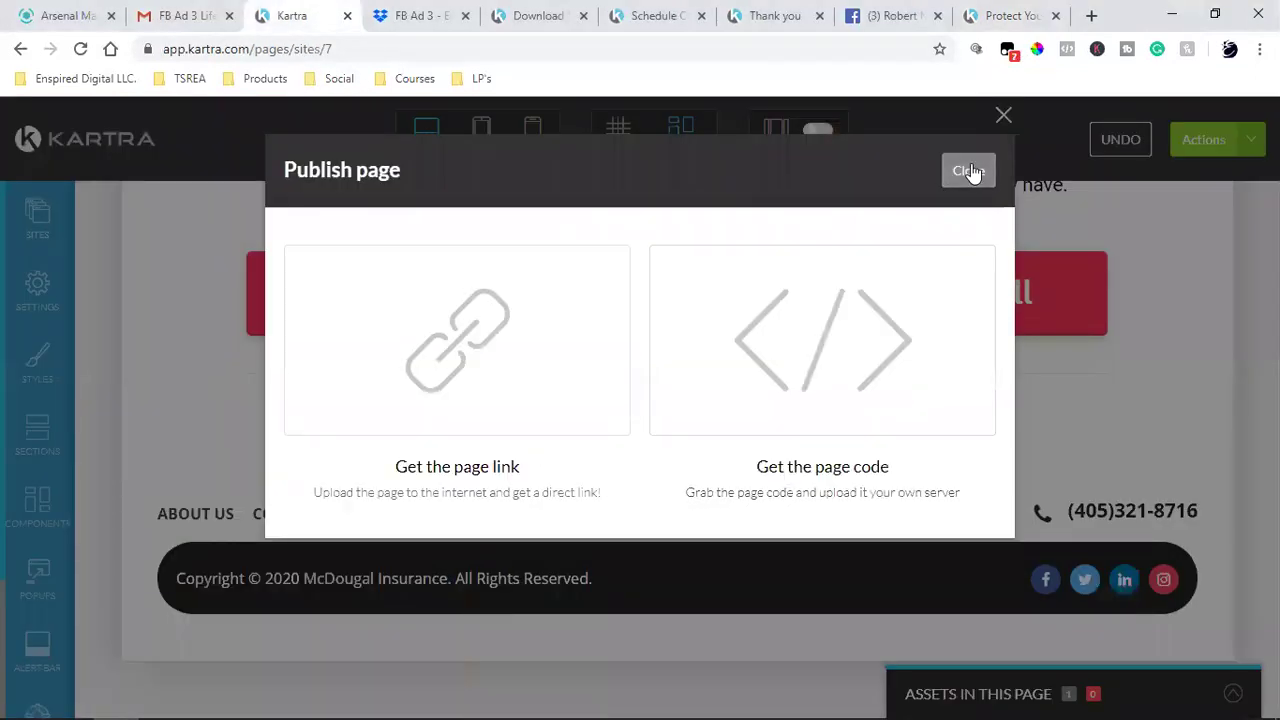
{"action": "left_click", "coordinate": [1100, 579]}
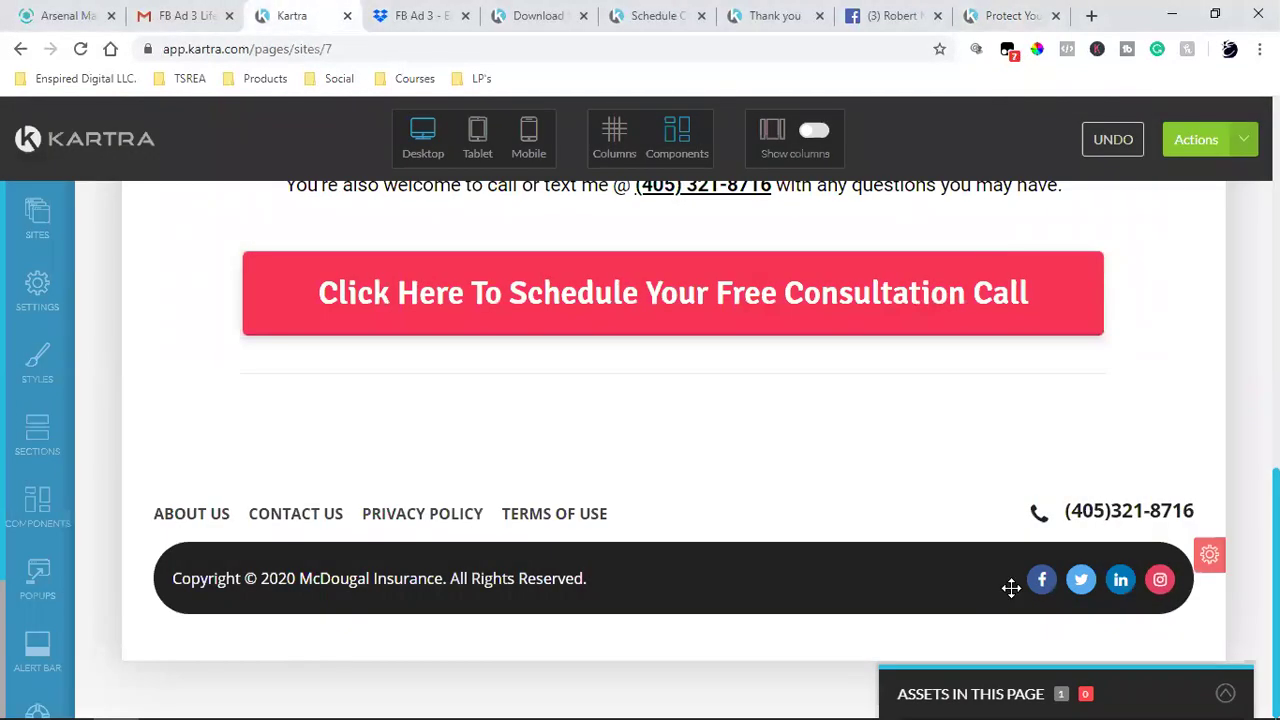
{"action": "left_click", "coordinate": [1196, 139]}
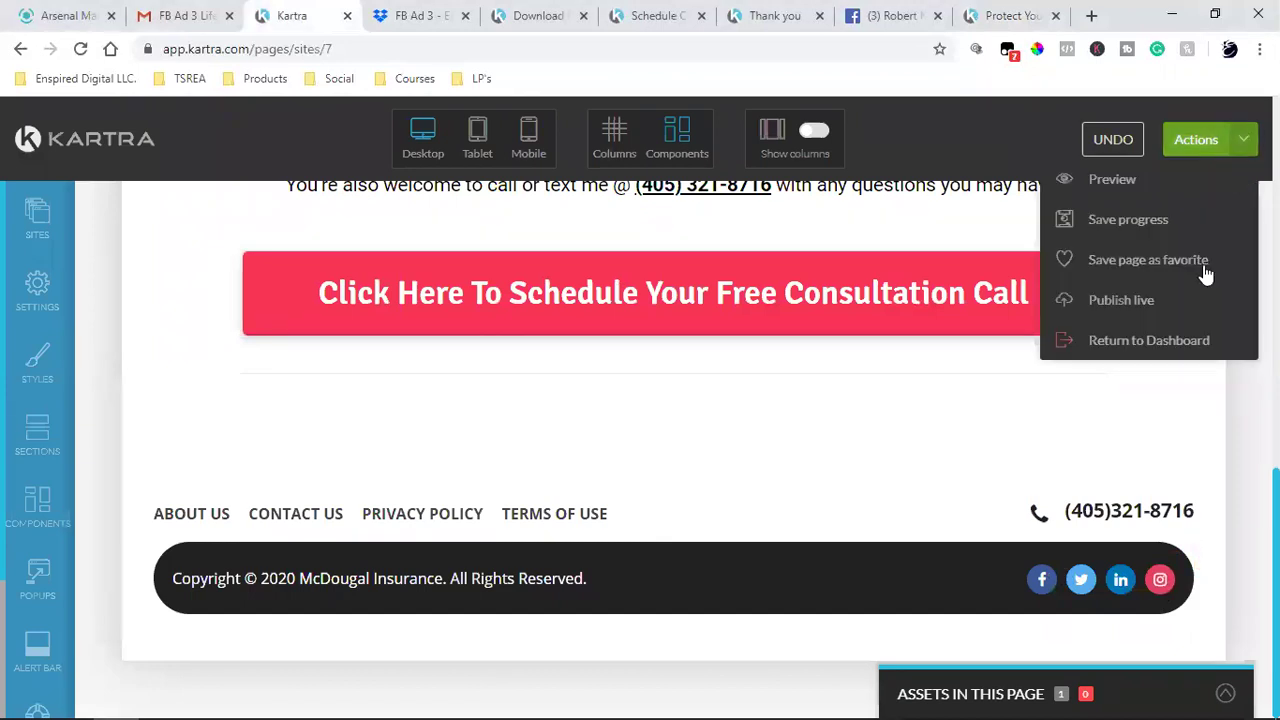
{"action": "left_click", "coordinate": [1135, 341]}
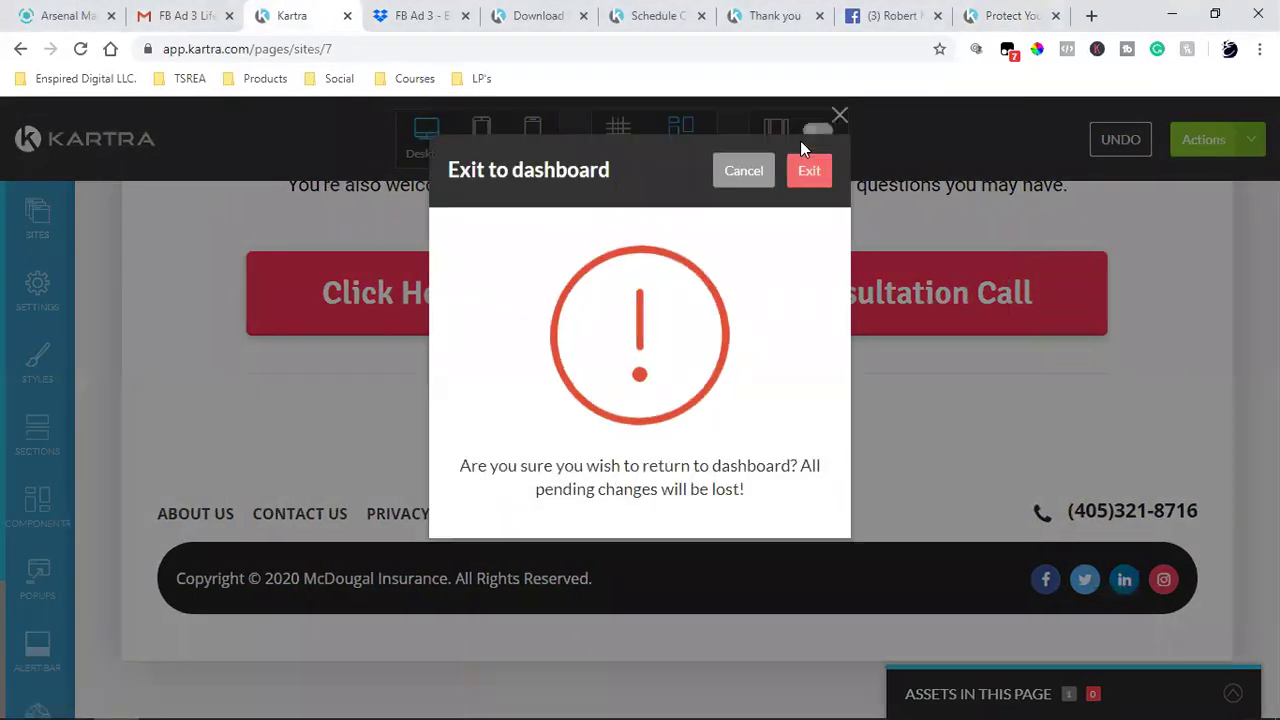
{"action": "left_click", "coordinate": [808, 170]}
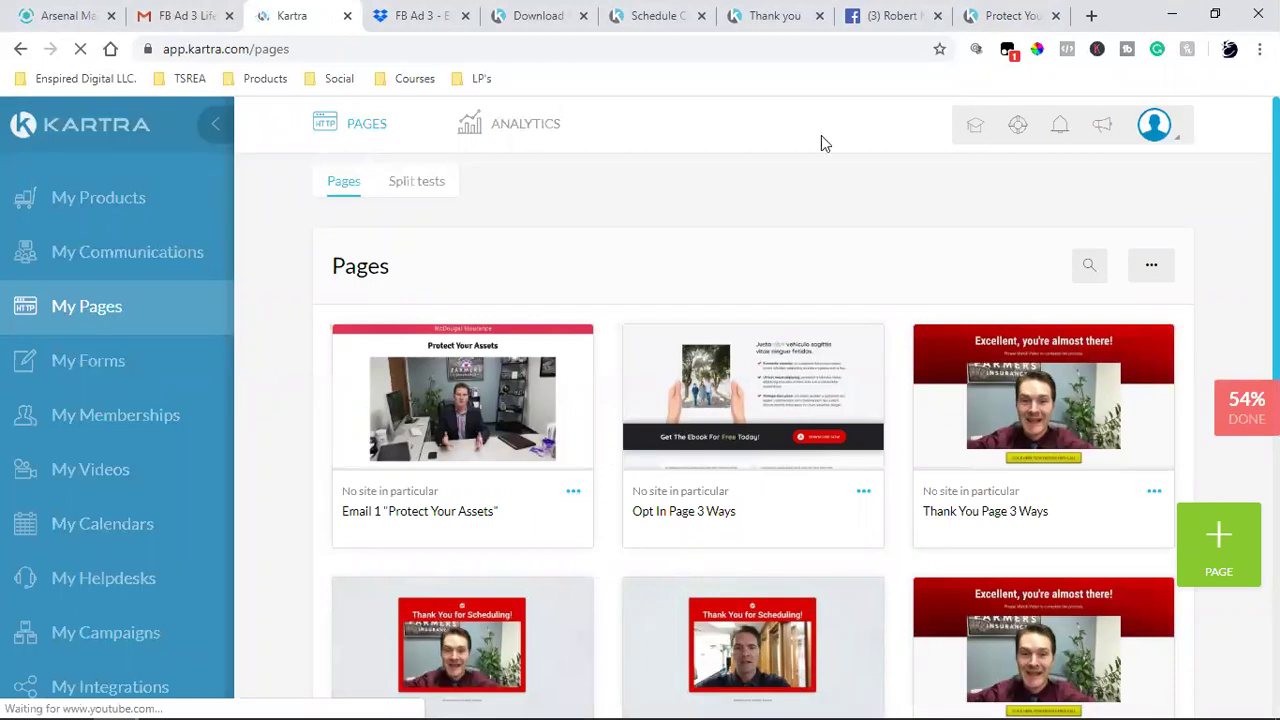
- Close the Thank you, Facebook, Schedule and Download tabs, then return to the Email 1 message in Gmail
{"action": "left_click", "coordinate": [980, 10]}
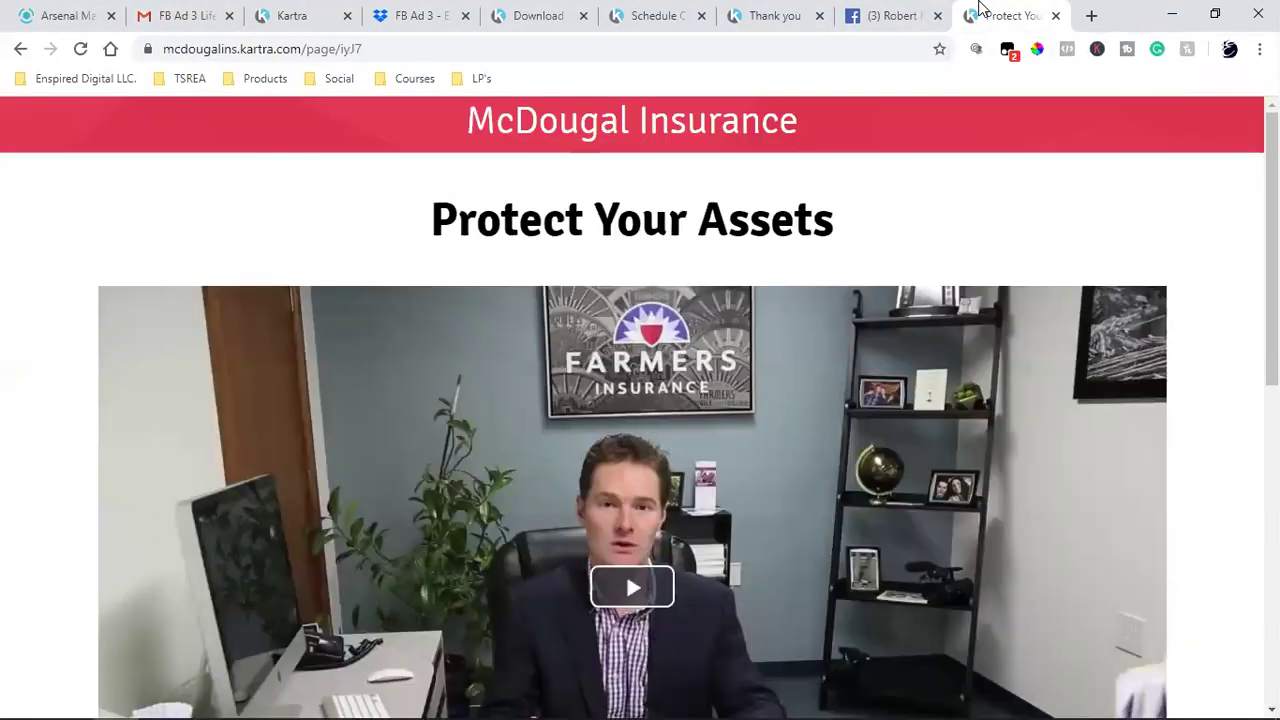
{"action": "left_click", "coordinate": [819, 15]}
{"action": "left_click", "coordinate": [819, 15]}
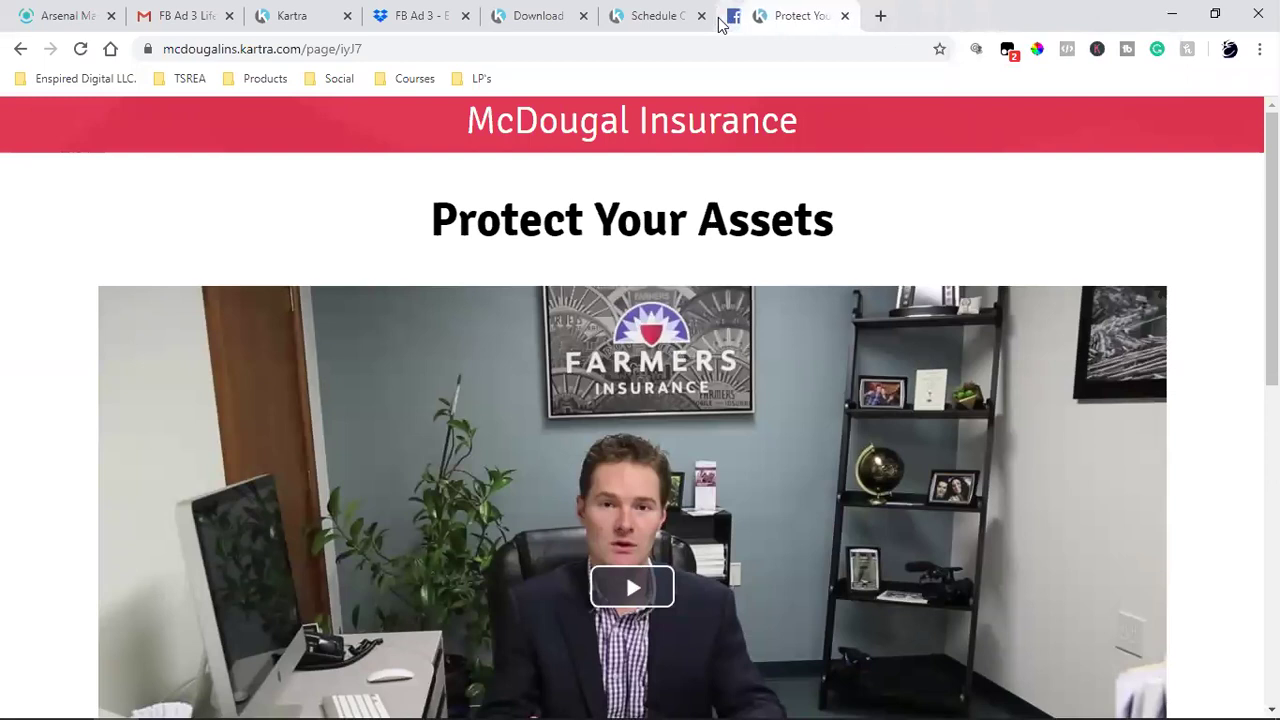
{"action": "left_click", "coordinate": [701, 15]}
{"action": "left_click", "coordinate": [583, 15]}
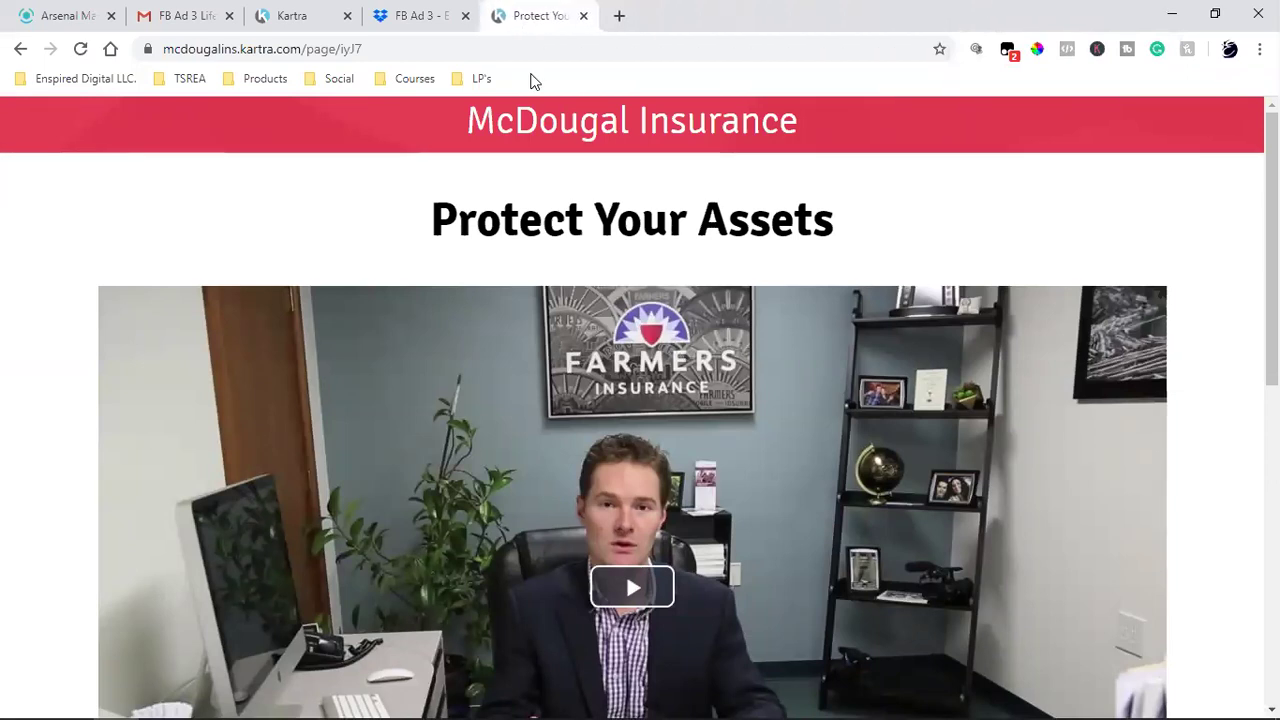
{"action": "left_click", "coordinate": [545, 8]}
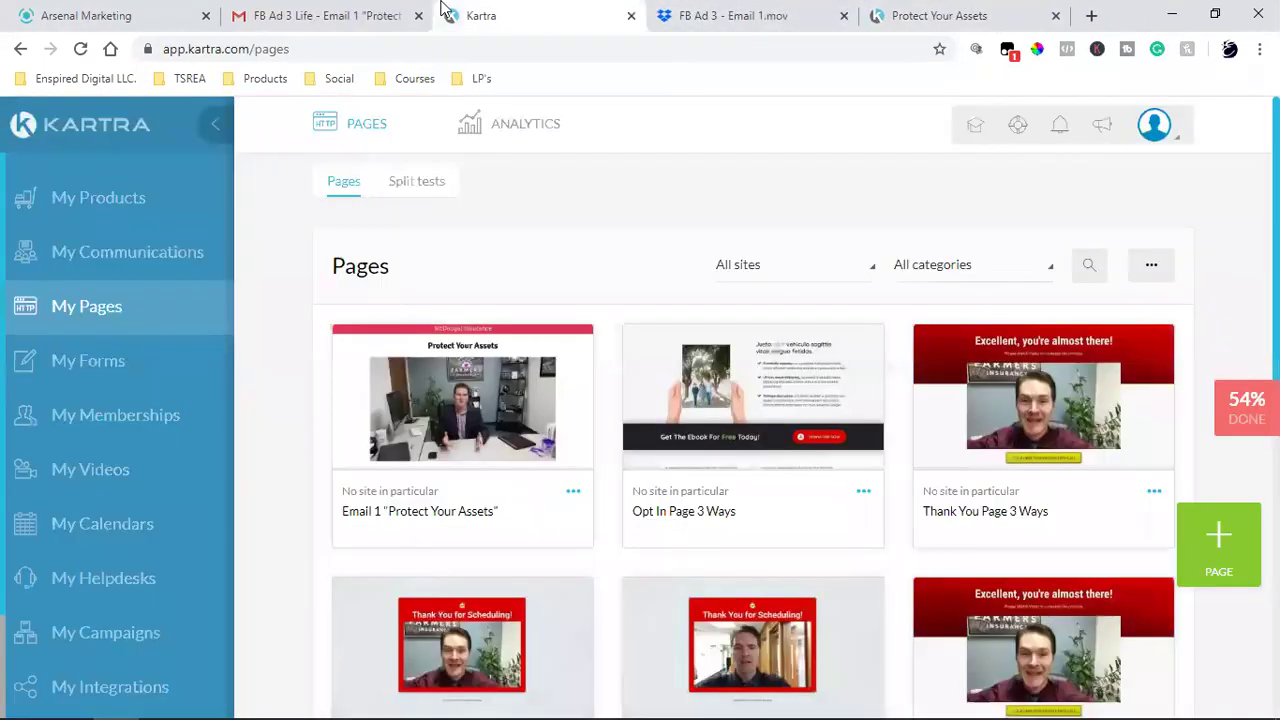
{"action": "left_click", "coordinate": [340, 8]}
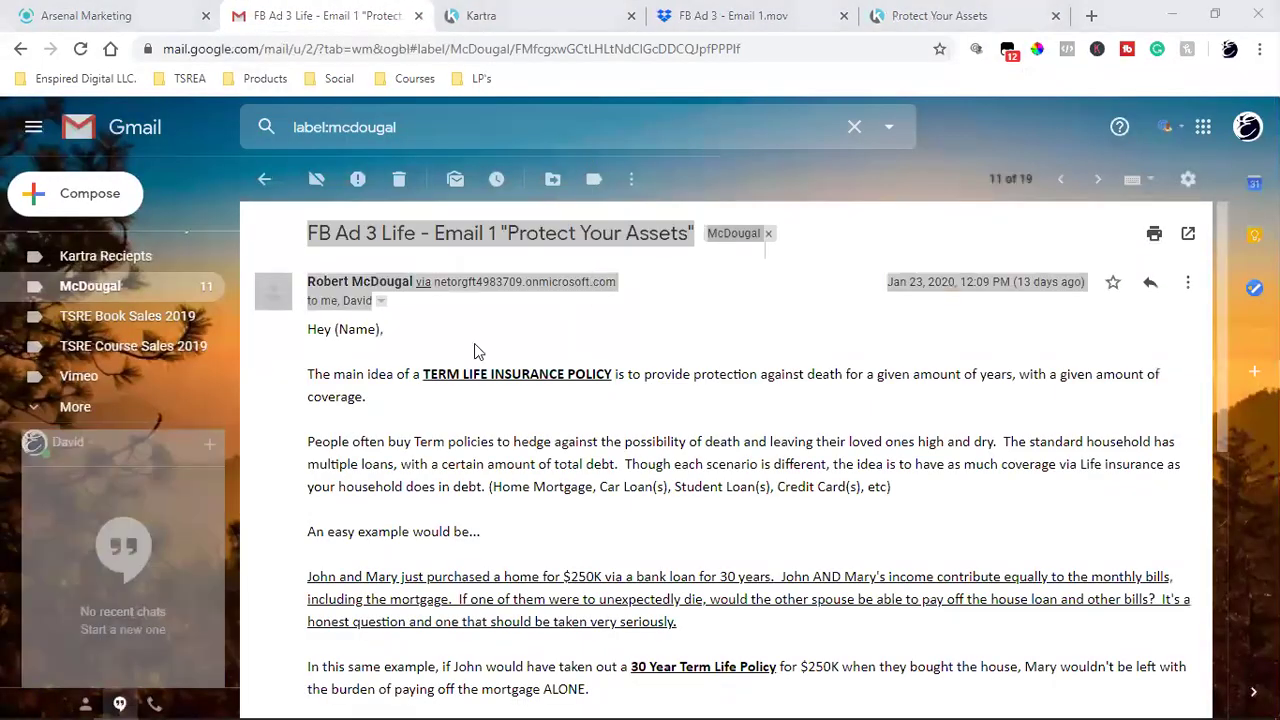
- Select the Email 1 body from 'Hey' through 'Agency Owner' and bring up its context menu
{"action": "left_click", "coordinate": [474, 343]}
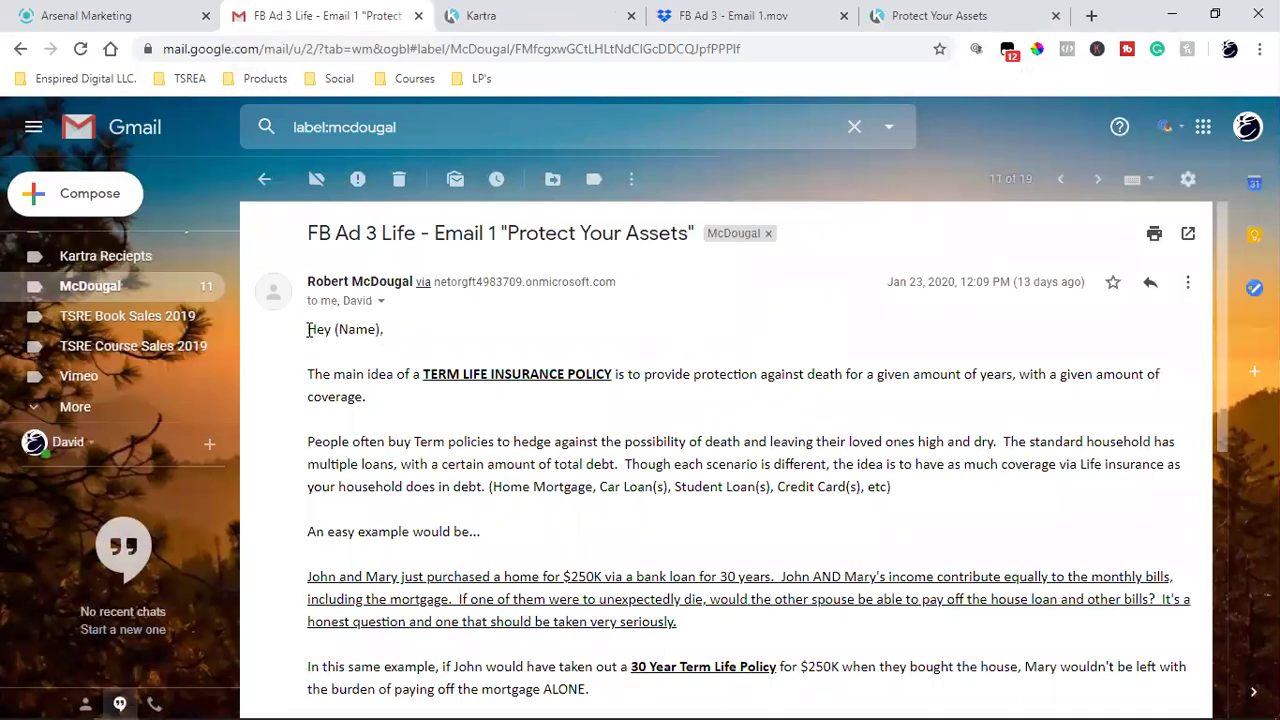
{"action": "left_click_drag", "start_coordinate": [308, 330], "coordinate": [667, 538]}
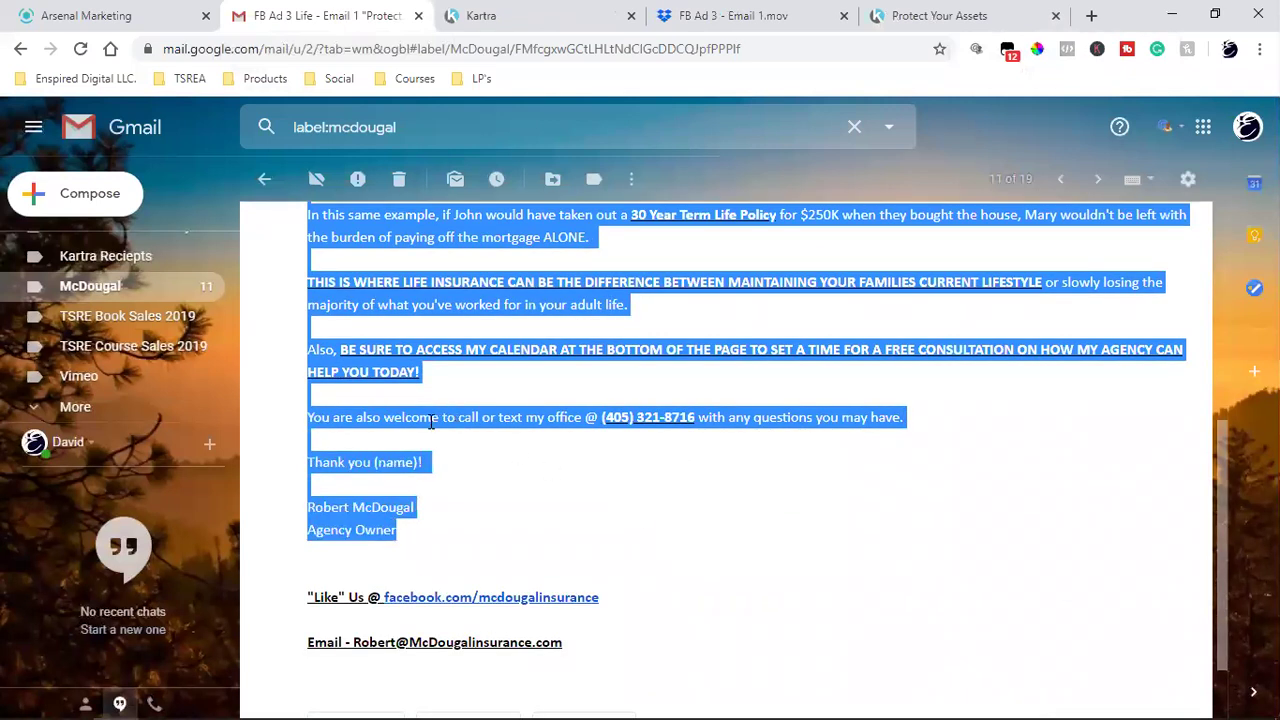
{"action": "right_click", "coordinate": [431, 421]}
- Copy the email body, close the Arsenal Marketing tab, and open Kartra's Sequences list
{"action": "left_click", "coordinate": [457, 437]}
{"action": "left_click", "coordinate": [190, 8]}
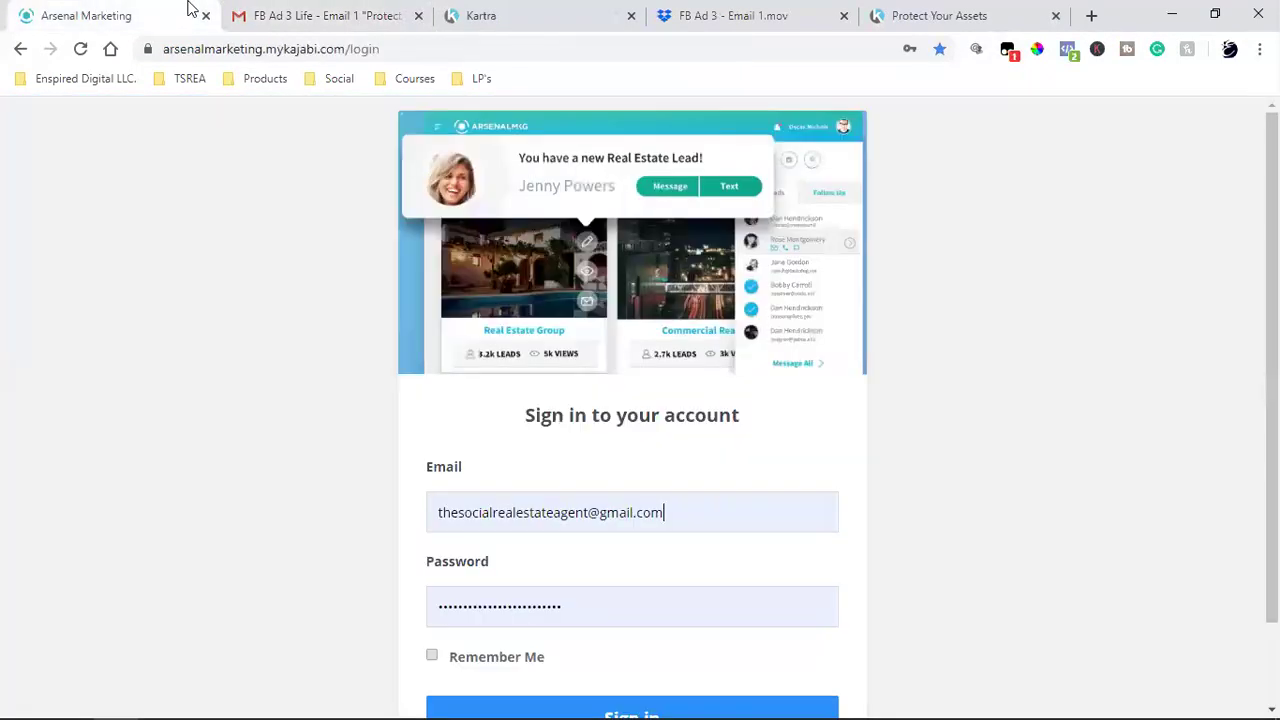
{"action": "left_click", "coordinate": [580, 10]}
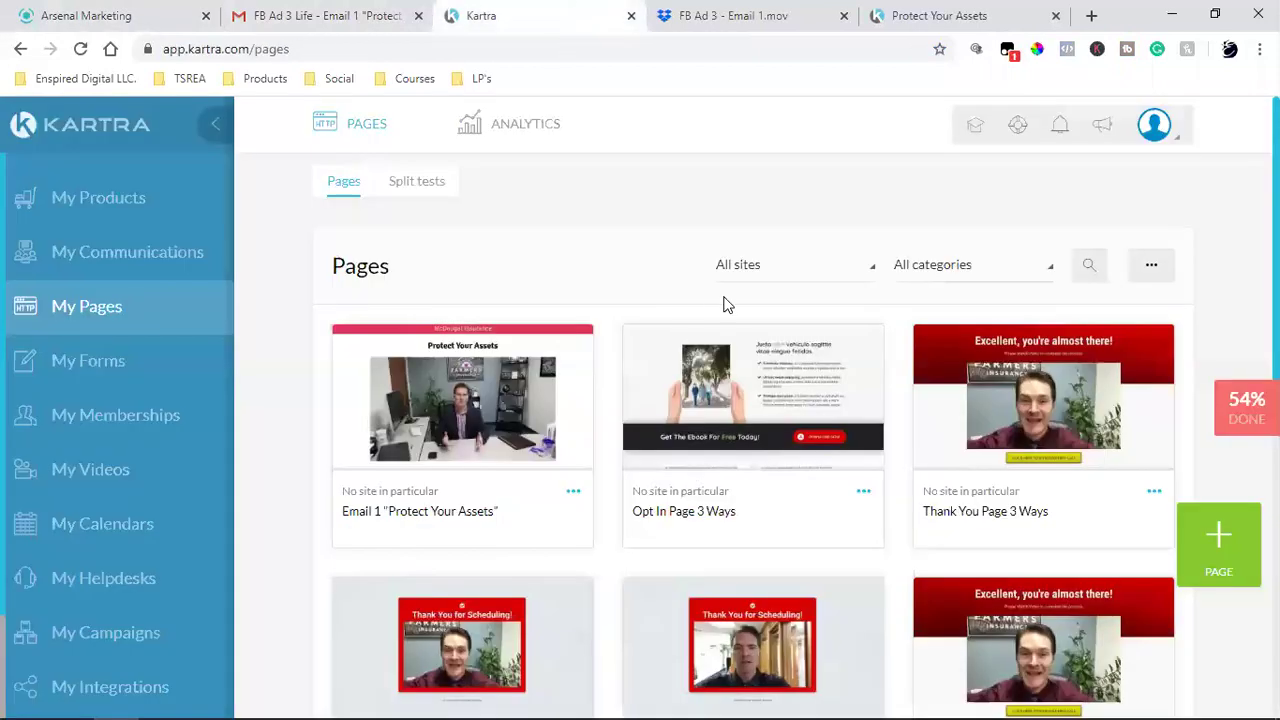
{"action": "left_click", "coordinate": [160, 262]}
{"action": "left_click", "coordinate": [206, 15]}
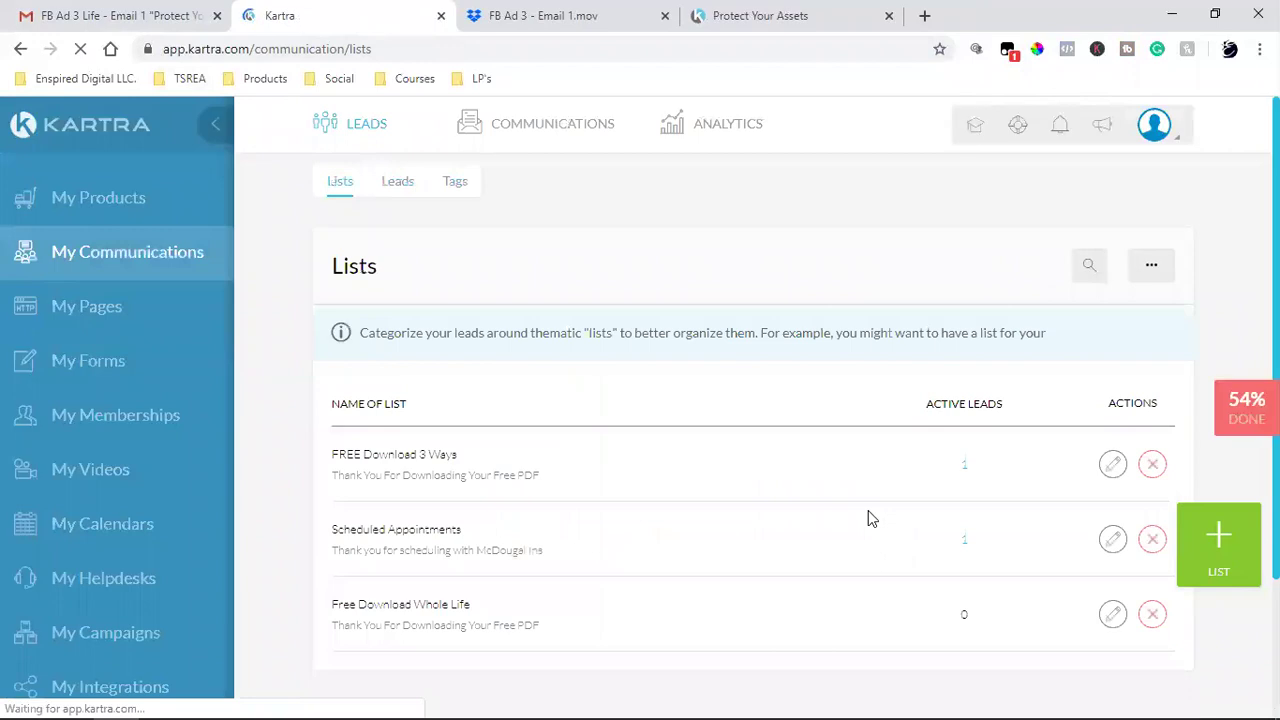
{"action": "triple_click", "coordinate": [371, 457]}
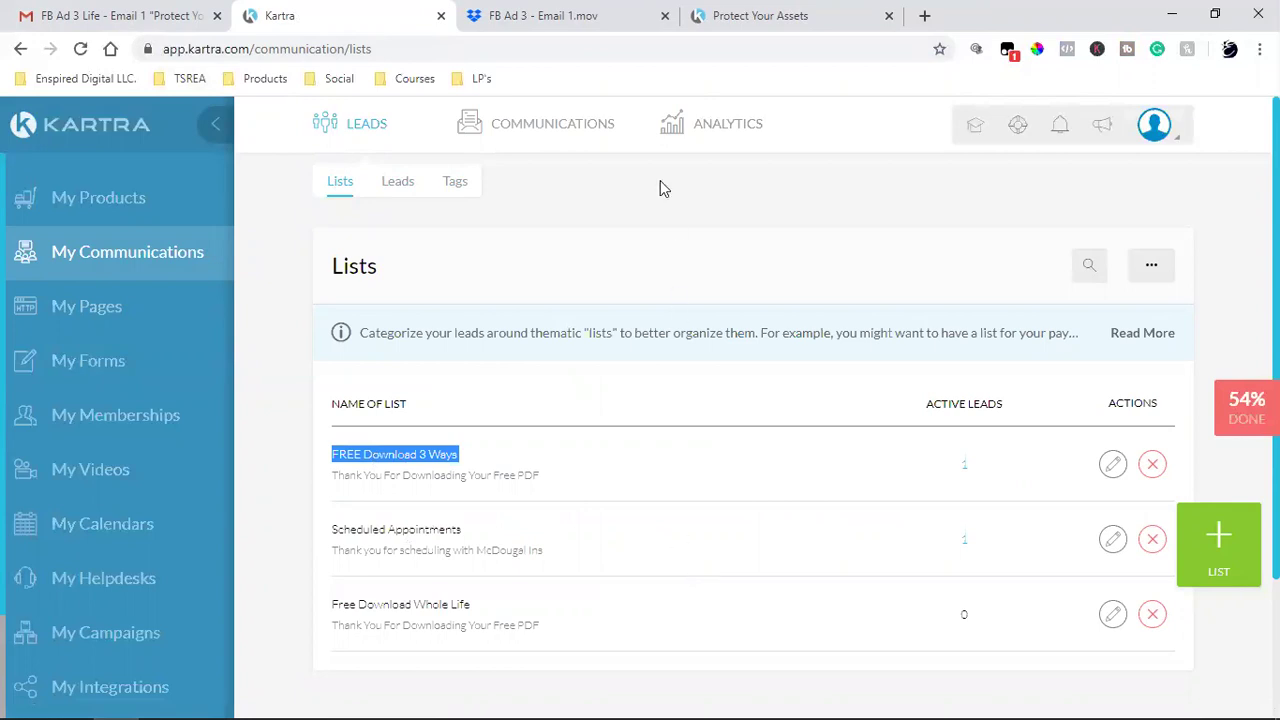
{"action": "left_click", "coordinate": [528, 186]}
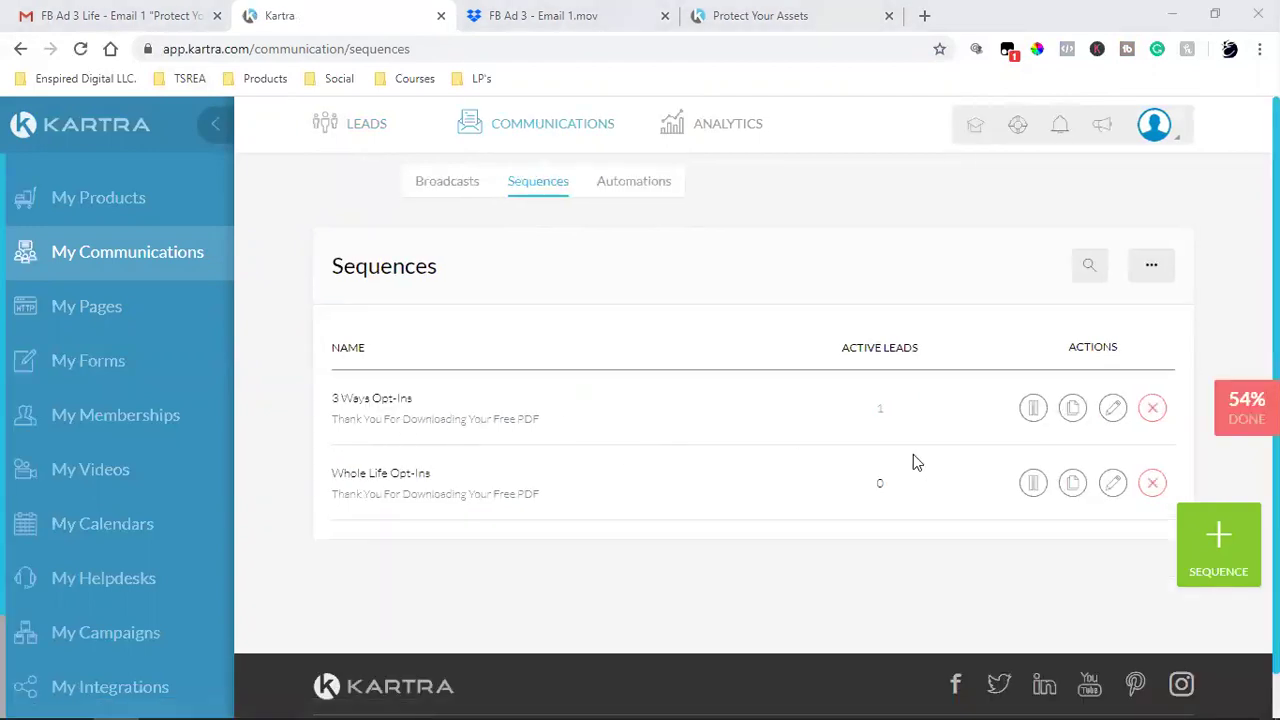
- Open the 3 Ways Opt-Ins sequence and the settings of its Bundle Up for Discounts email step
{"action": "left_click", "coordinate": [1112, 407]}
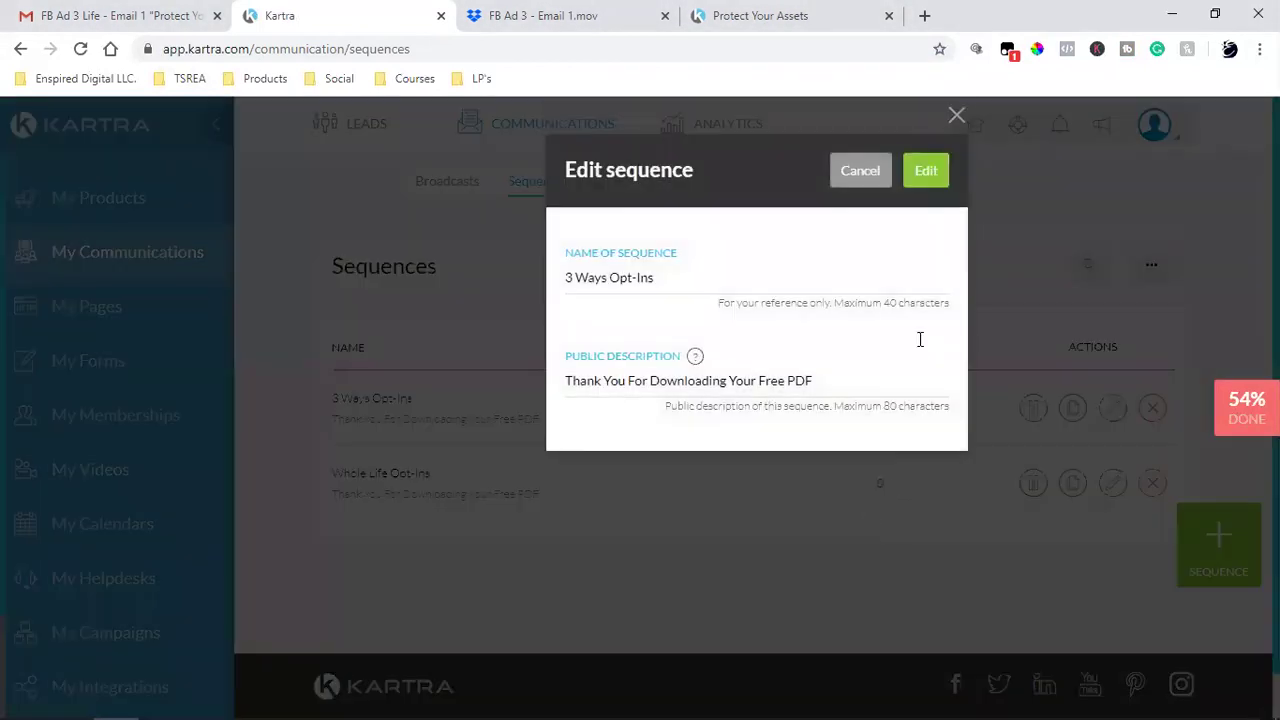
{"action": "left_click", "coordinate": [922, 171]}
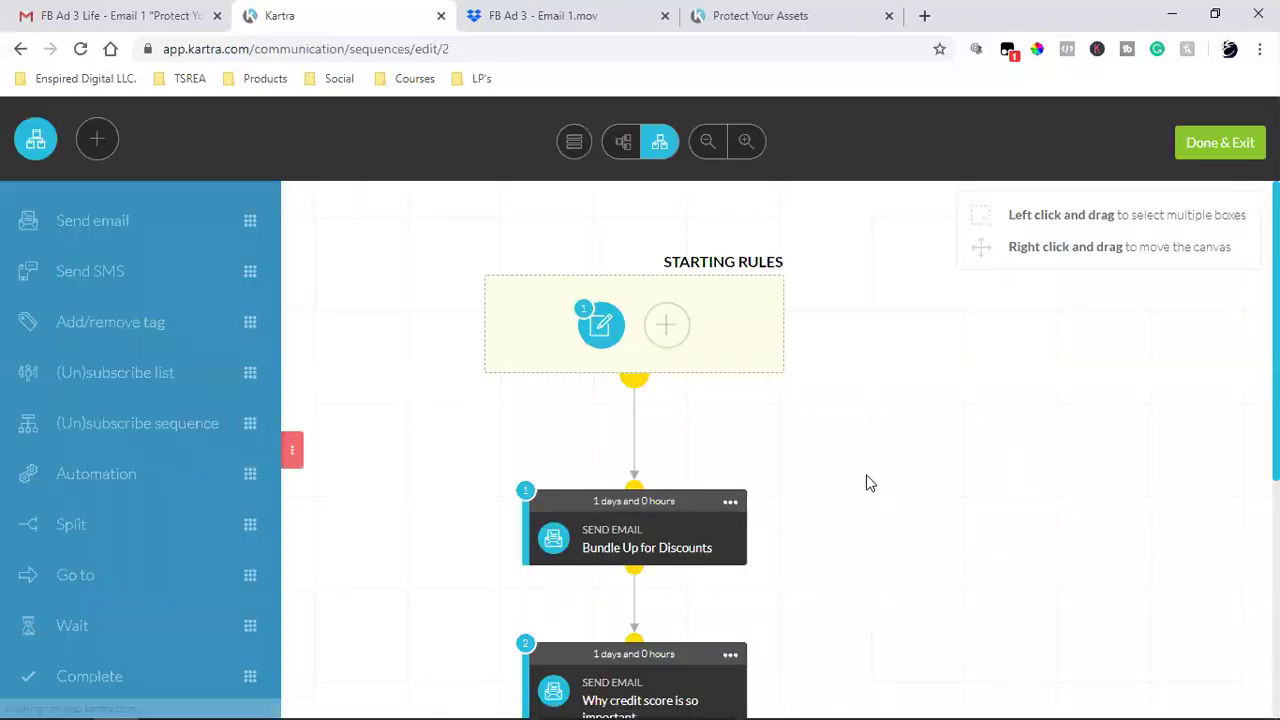
{"action": "left_click", "coordinate": [730, 501]}
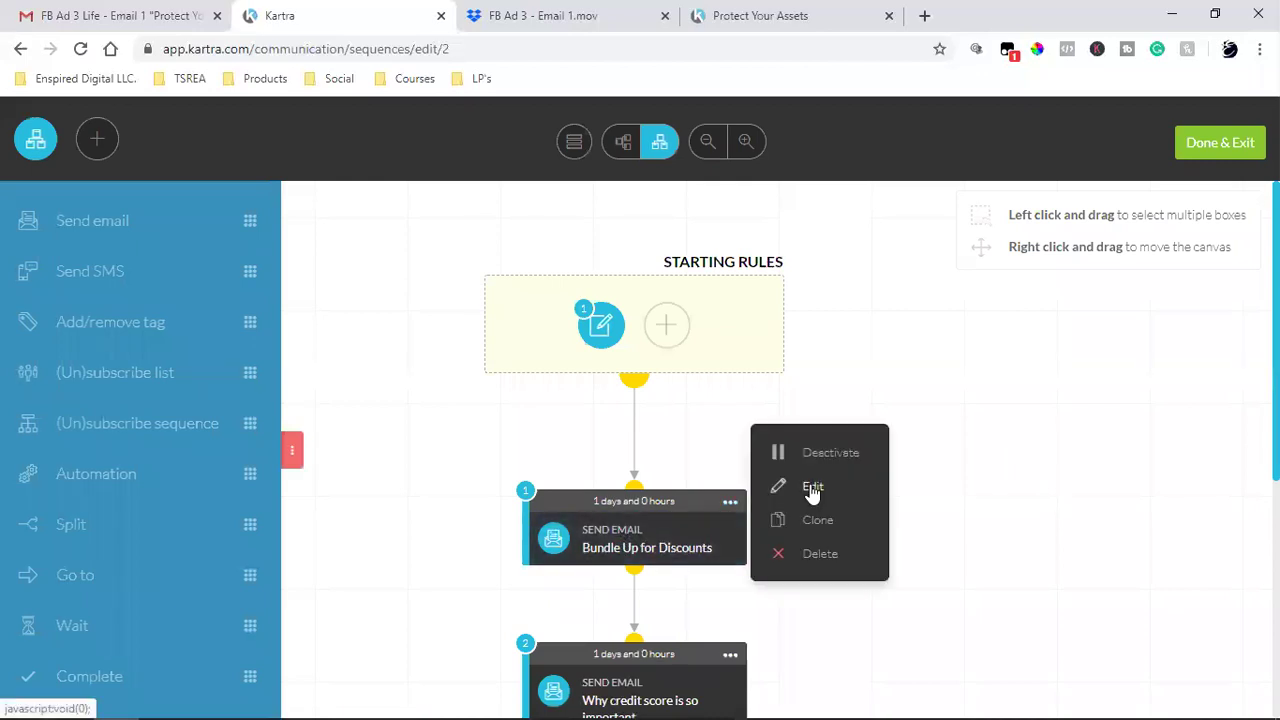
{"action": "left_click", "coordinate": [603, 326]}
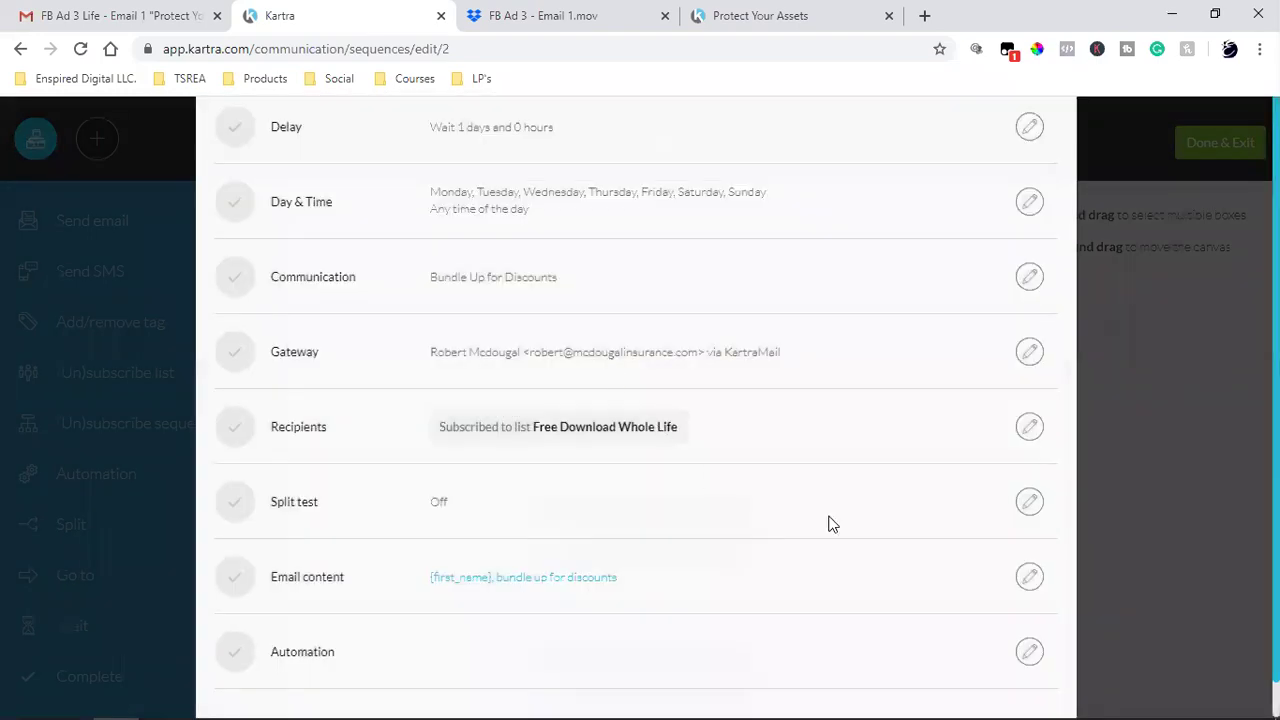
{"action": "scroll", "coordinate": [851, 526], "scroll_direction": "up", "scroll_amount": 2}
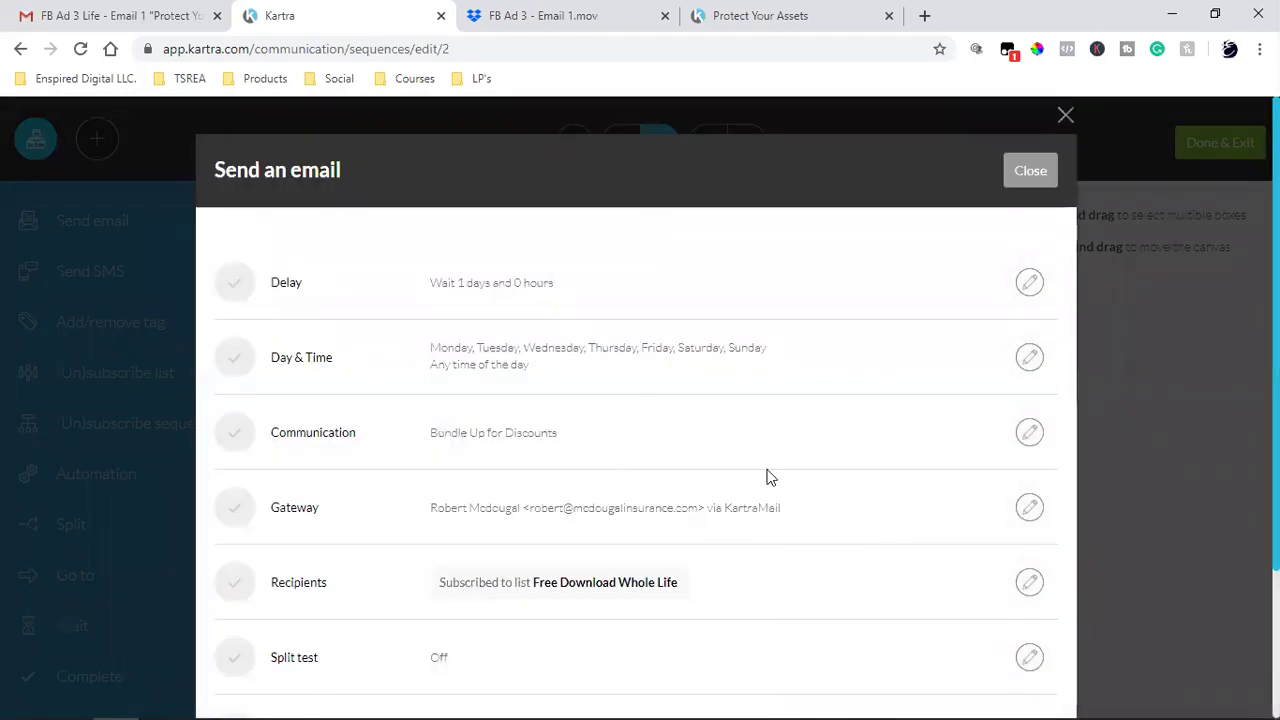
- Replace the Bundle Up for Discounts broadcast name with 'Protect Your Assets' and save
{"action": "left_click", "coordinate": [1029, 432]}
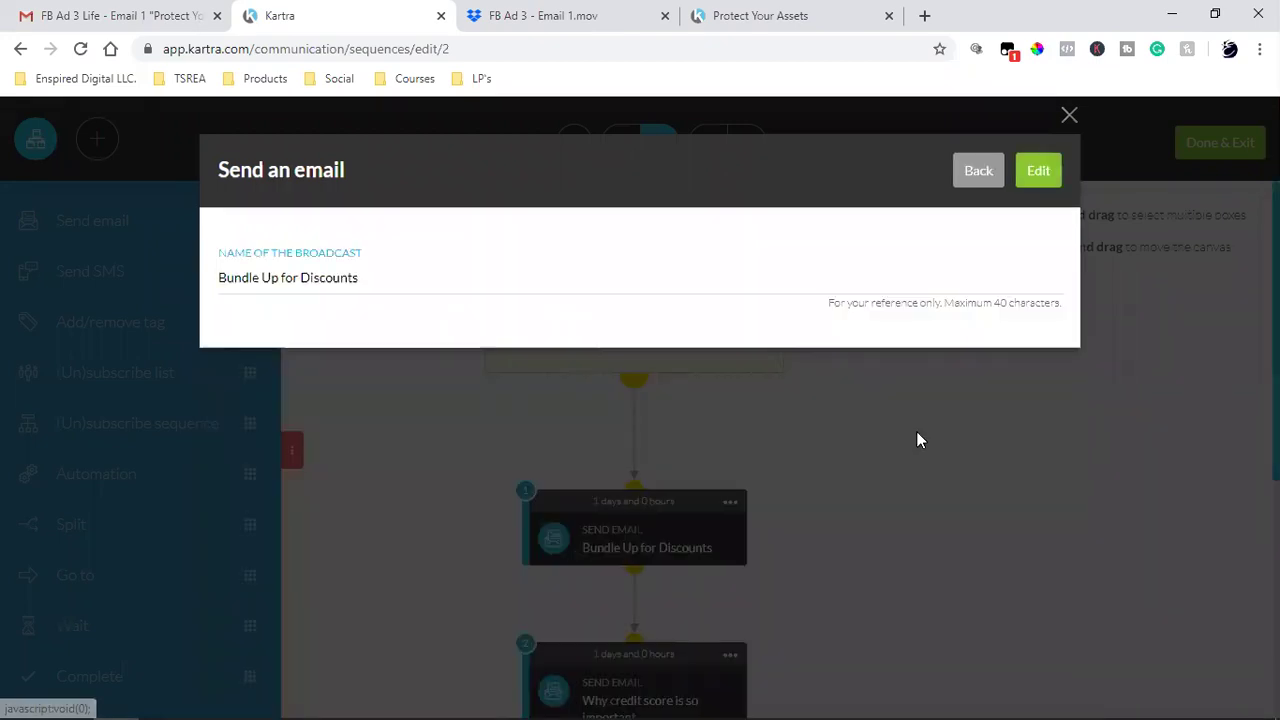
{"action": "triple_click", "coordinate": [349, 283]}
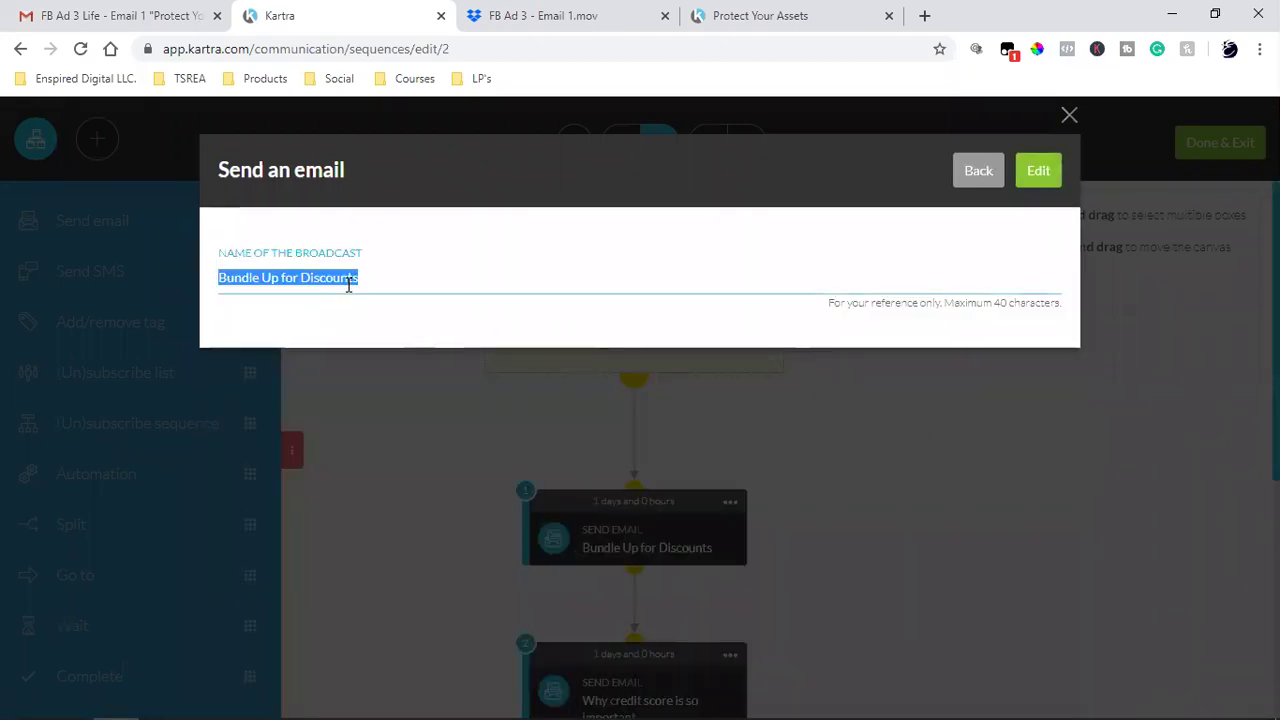
{"action": "type", "text": "Protect You"}
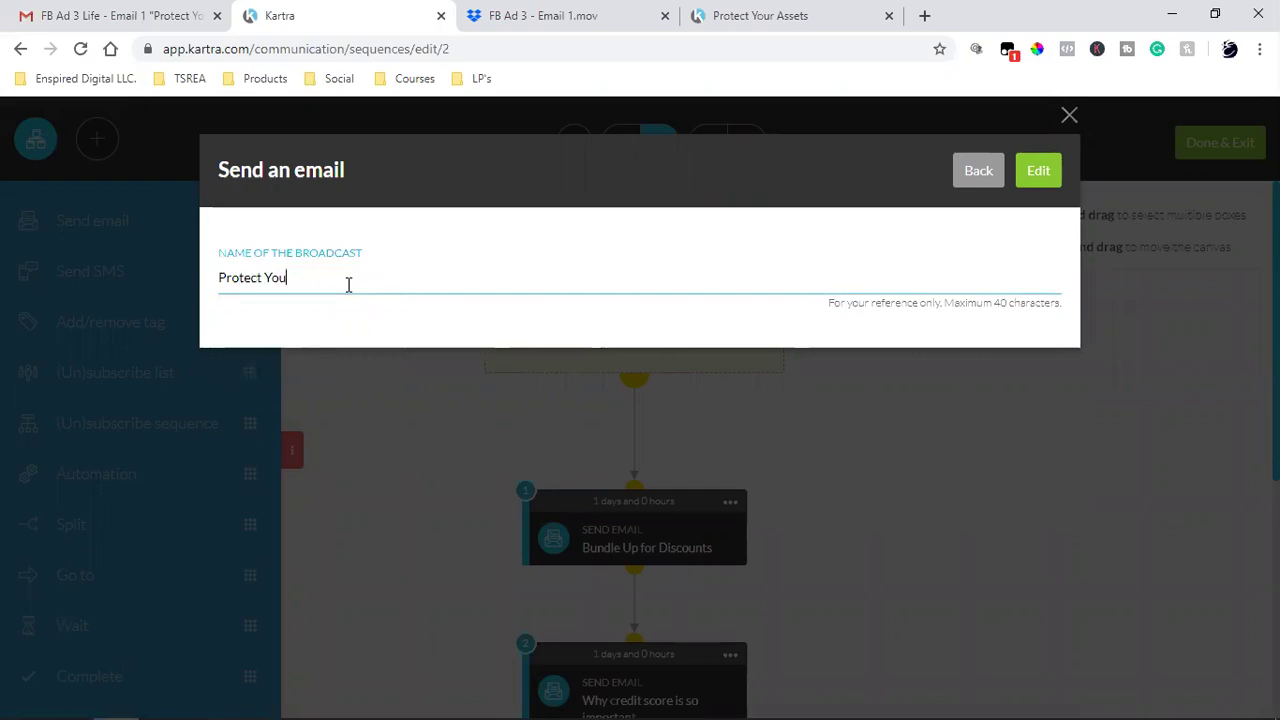
{"action": "type", "text": "r Assets"}
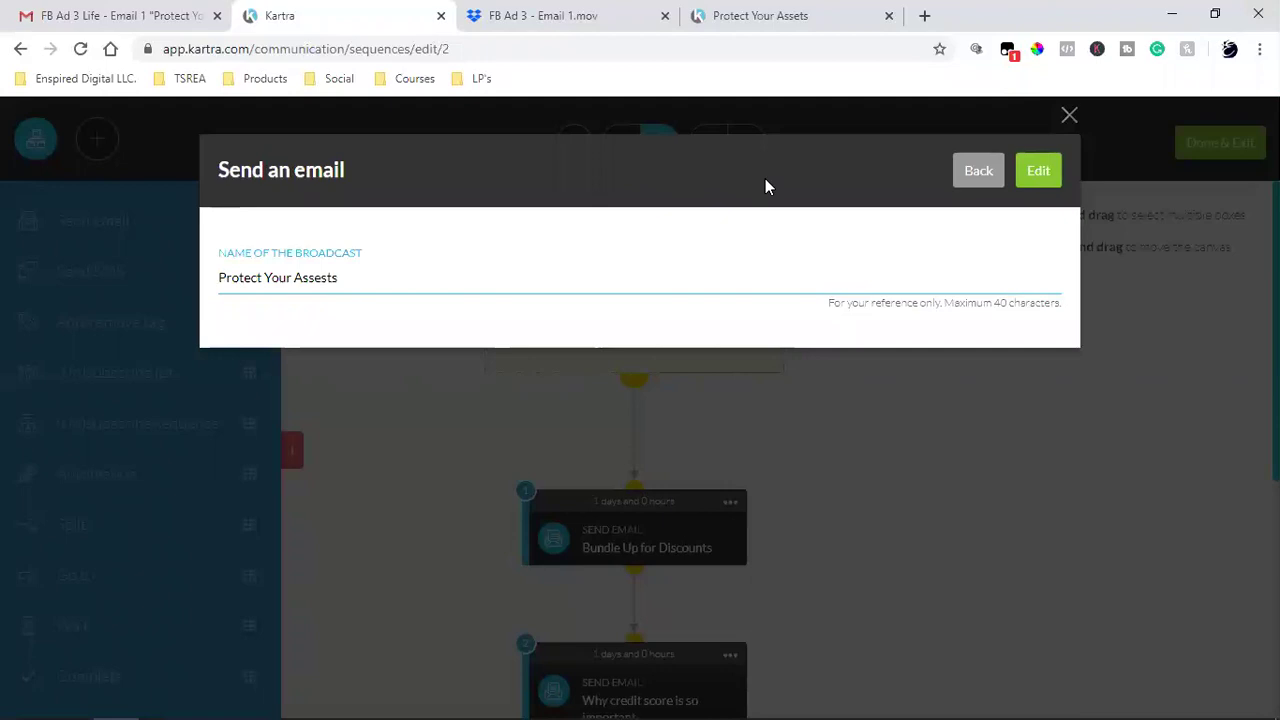
{"action": "left_click", "coordinate": [1040, 171]}
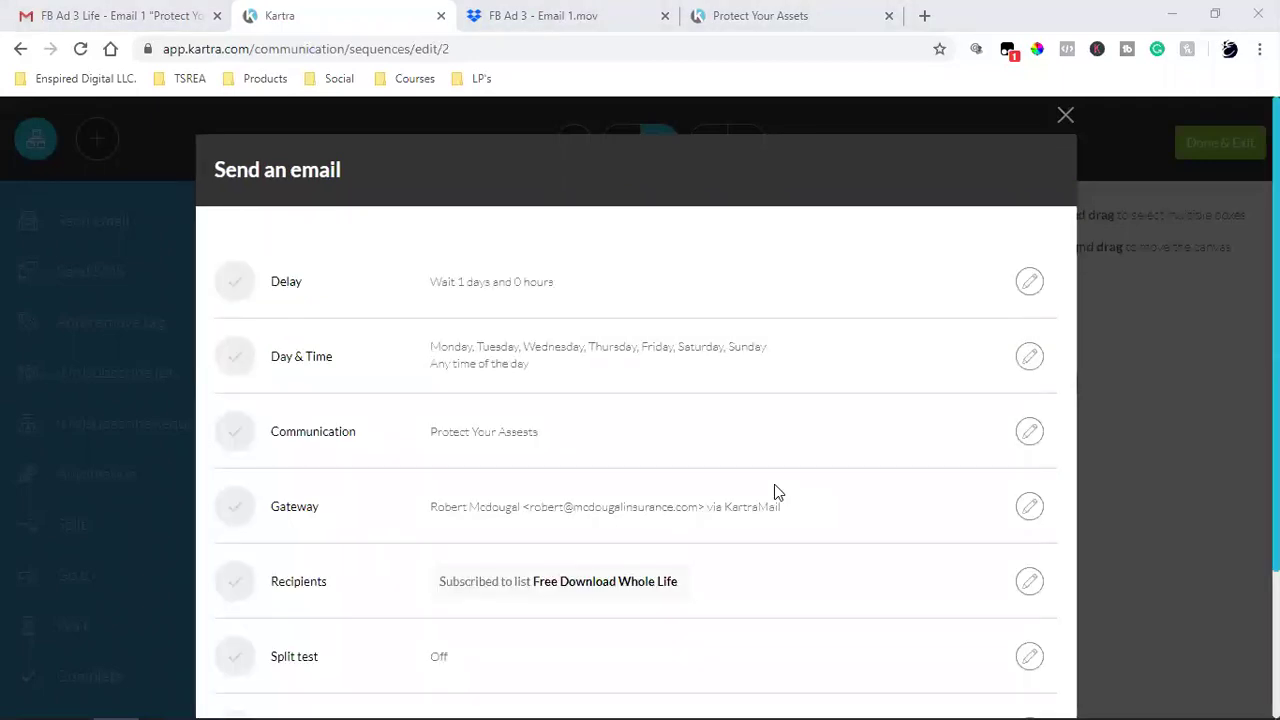
- Review the step's 'Wait 1 days and 0 hours' delay and sender gateway
{"action": "triple_click", "coordinate": [483, 287]}
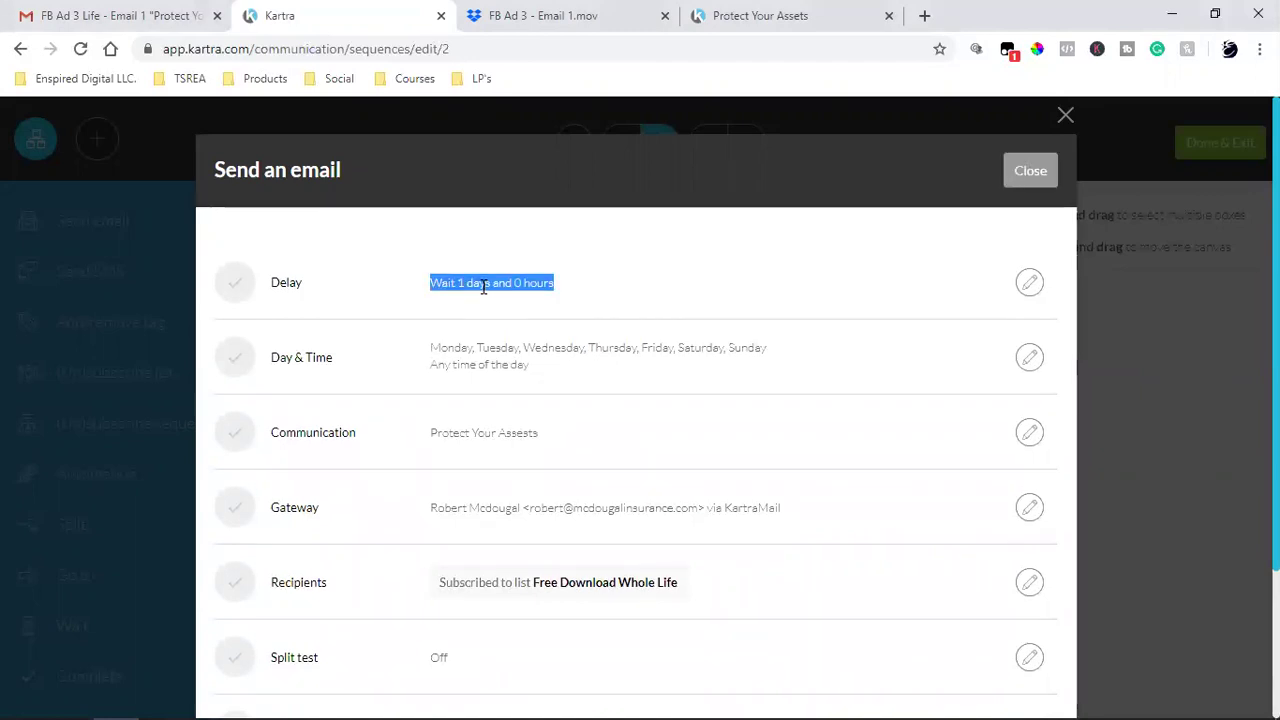
{"action": "triple_click", "coordinate": [517, 284]}
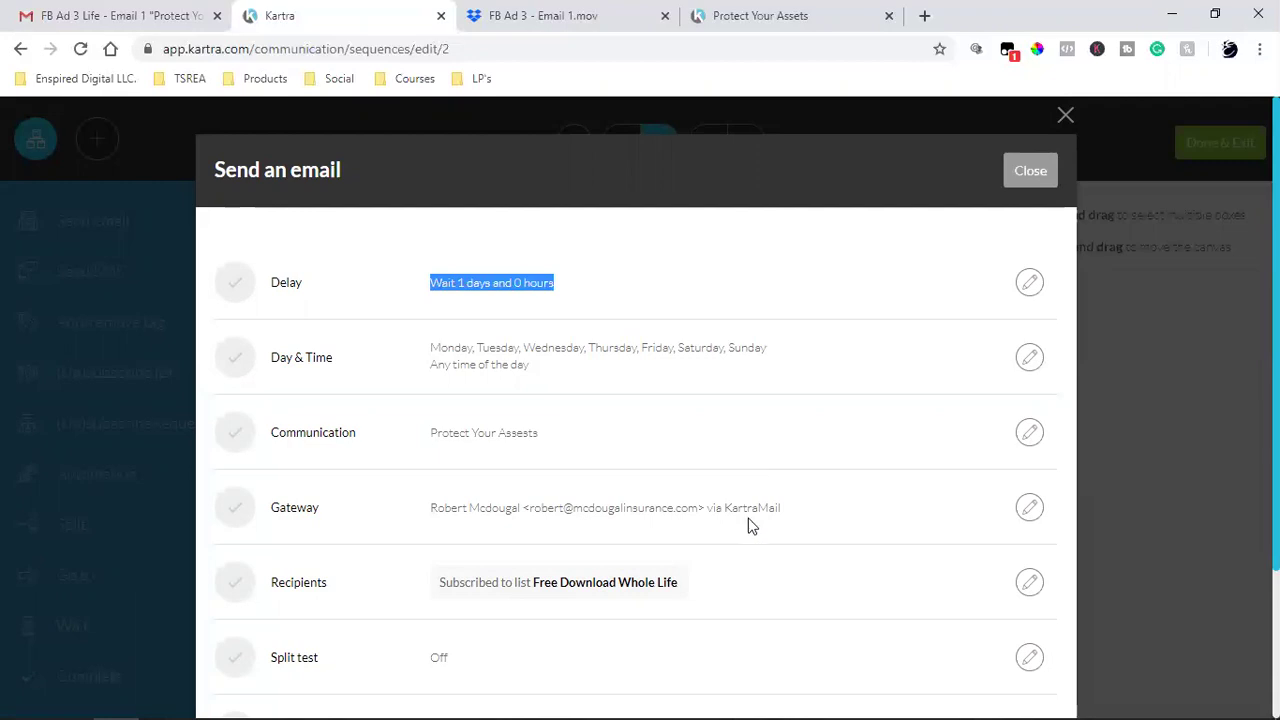
{"action": "triple_click", "coordinate": [618, 502]}
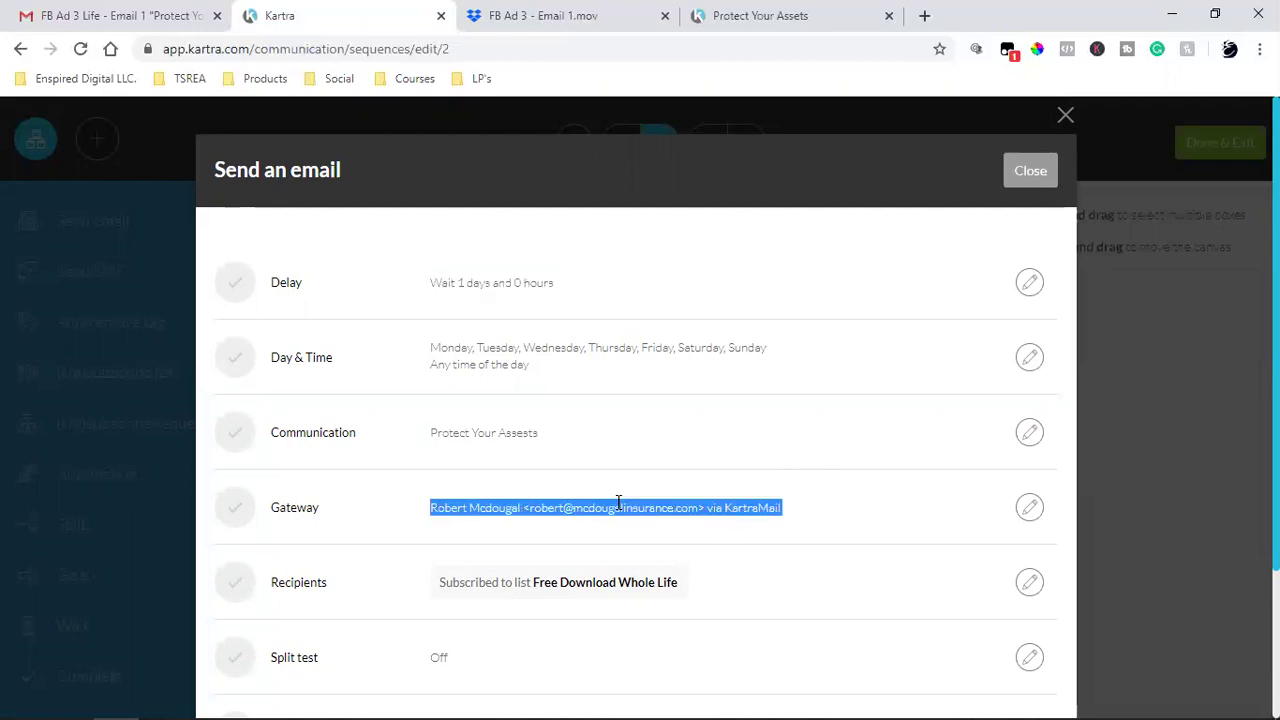
{"action": "scroll", "coordinate": [618, 502], "scroll_direction": "down", "scroll_amount": 2}
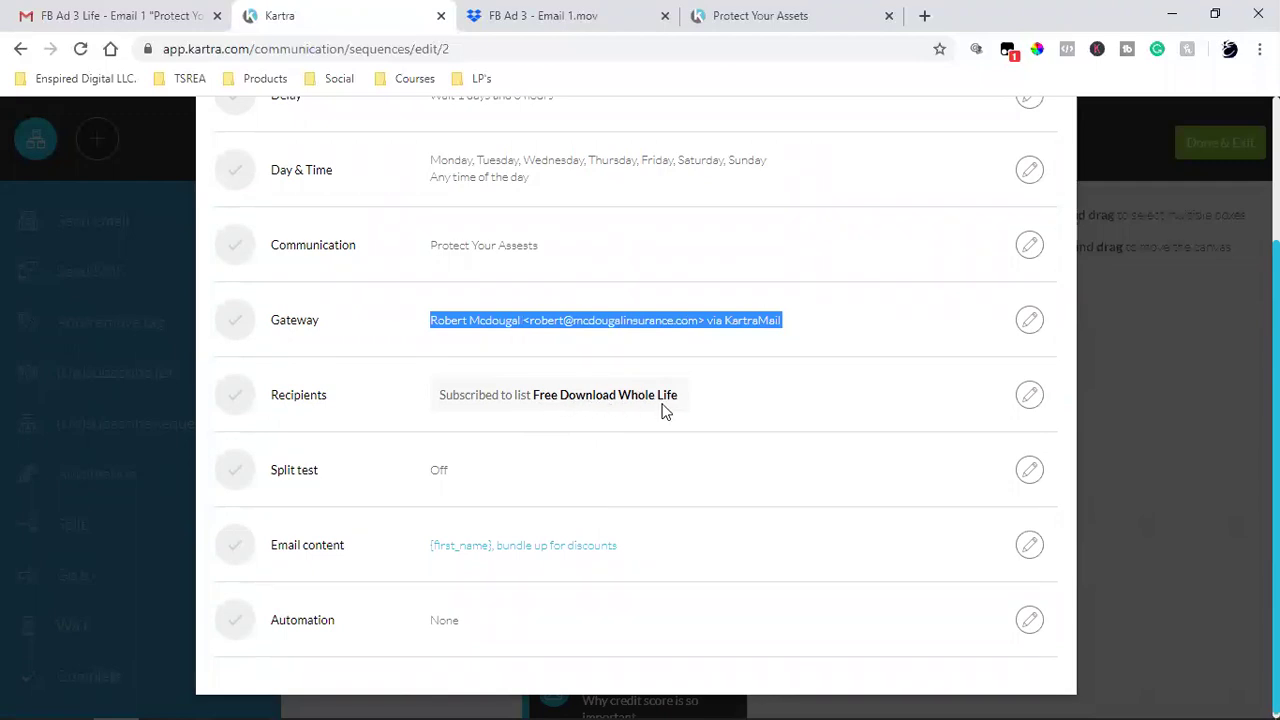
- Send only to subscribers of the FREE Download 3 Ways list, then close the email settings
{"action": "left_click", "coordinate": [1030, 397]}
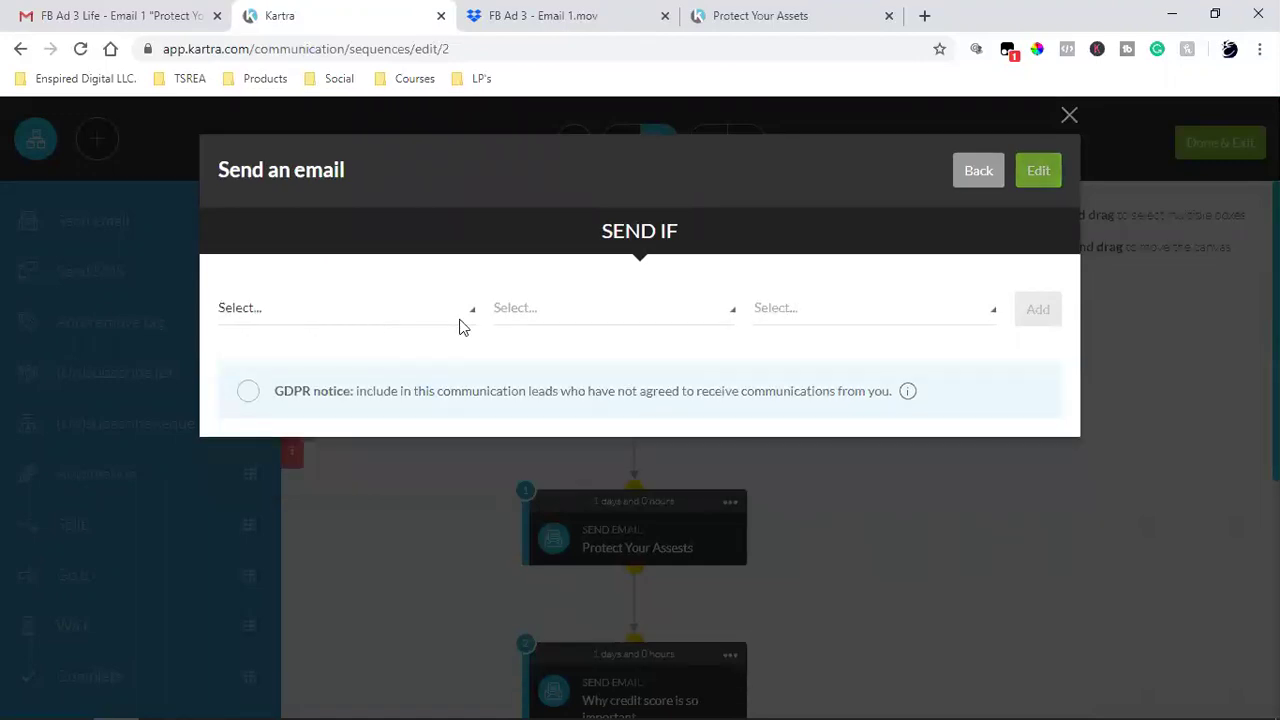
{"action": "left_click", "coordinate": [314, 303]}
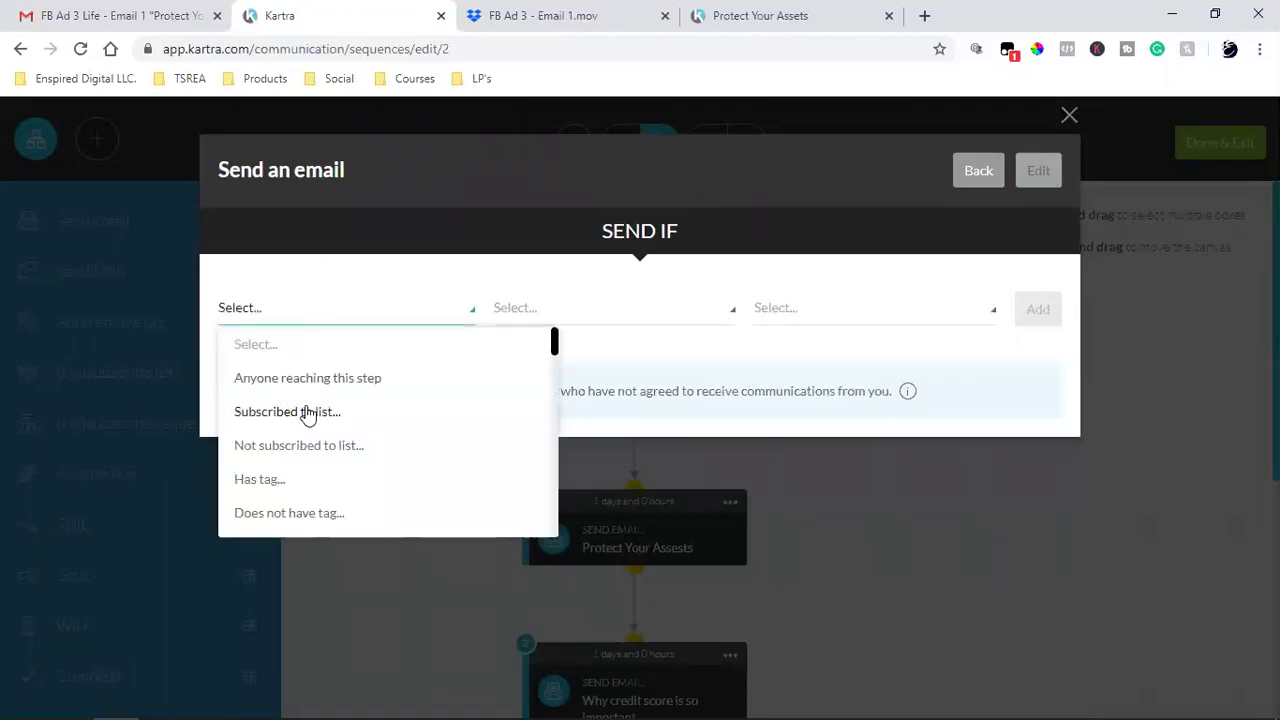
{"action": "left_click", "coordinate": [306, 412]}
{"action": "left_click", "coordinate": [736, 326]}
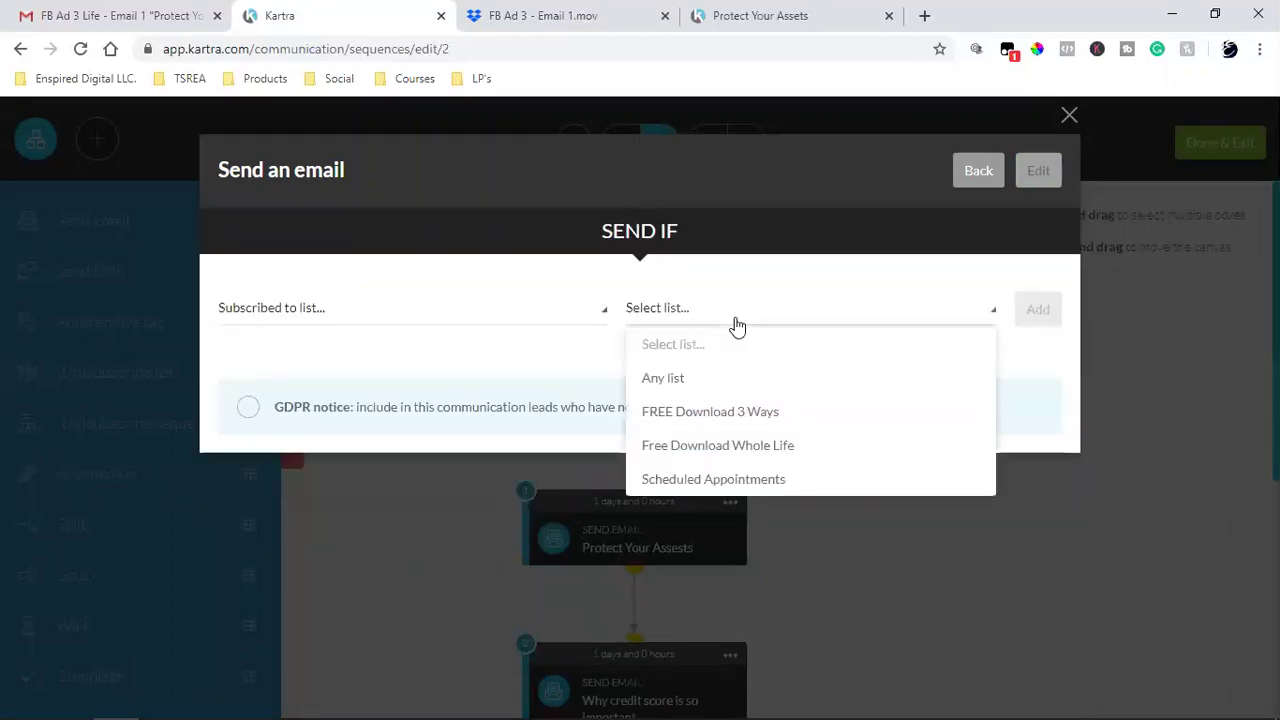
{"action": "left_click", "coordinate": [718, 413]}
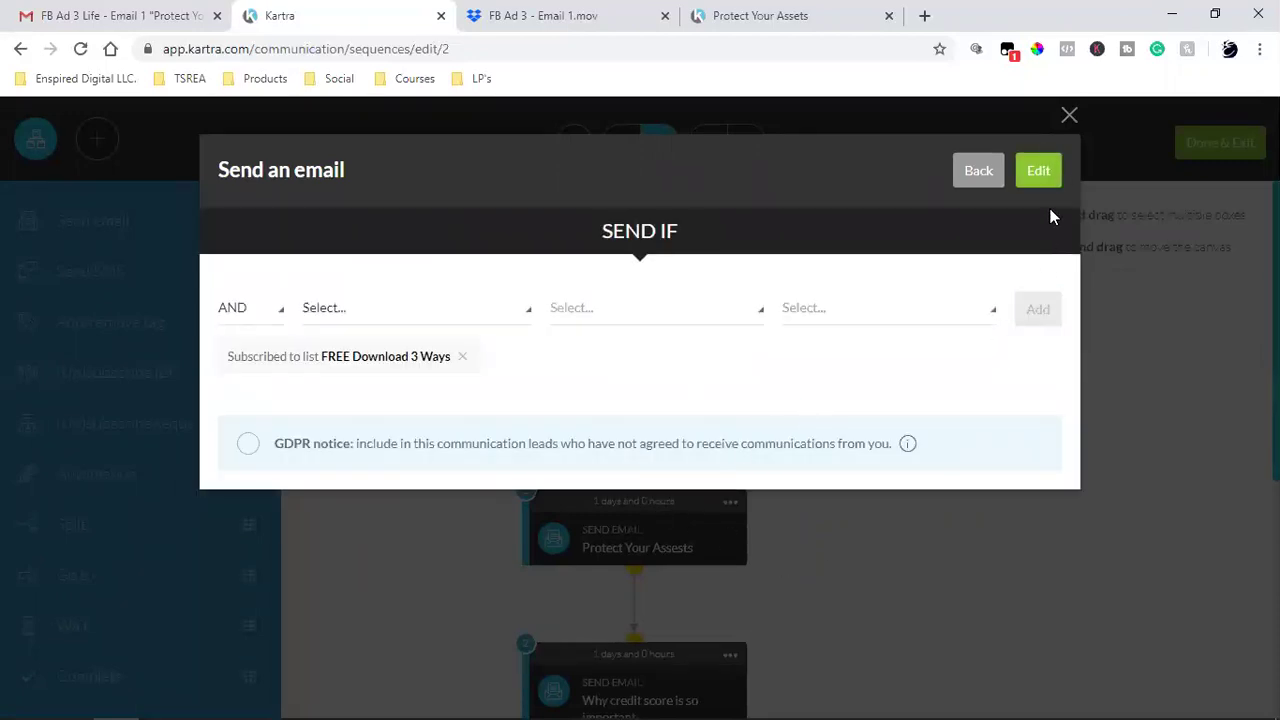
{"action": "left_click", "coordinate": [1069, 116]}
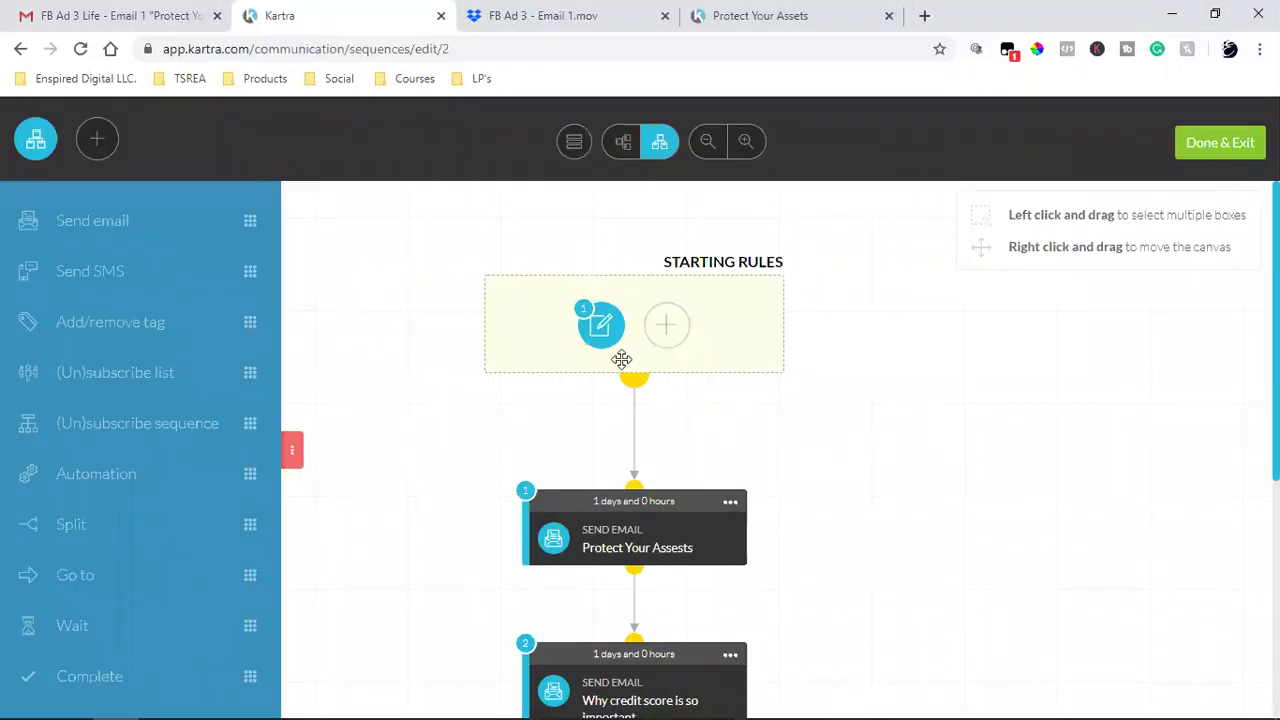
- Open and close the Starting Rules, then open the Protect Your Assets email step for editing
{"action": "left_click", "coordinate": [603, 322]}
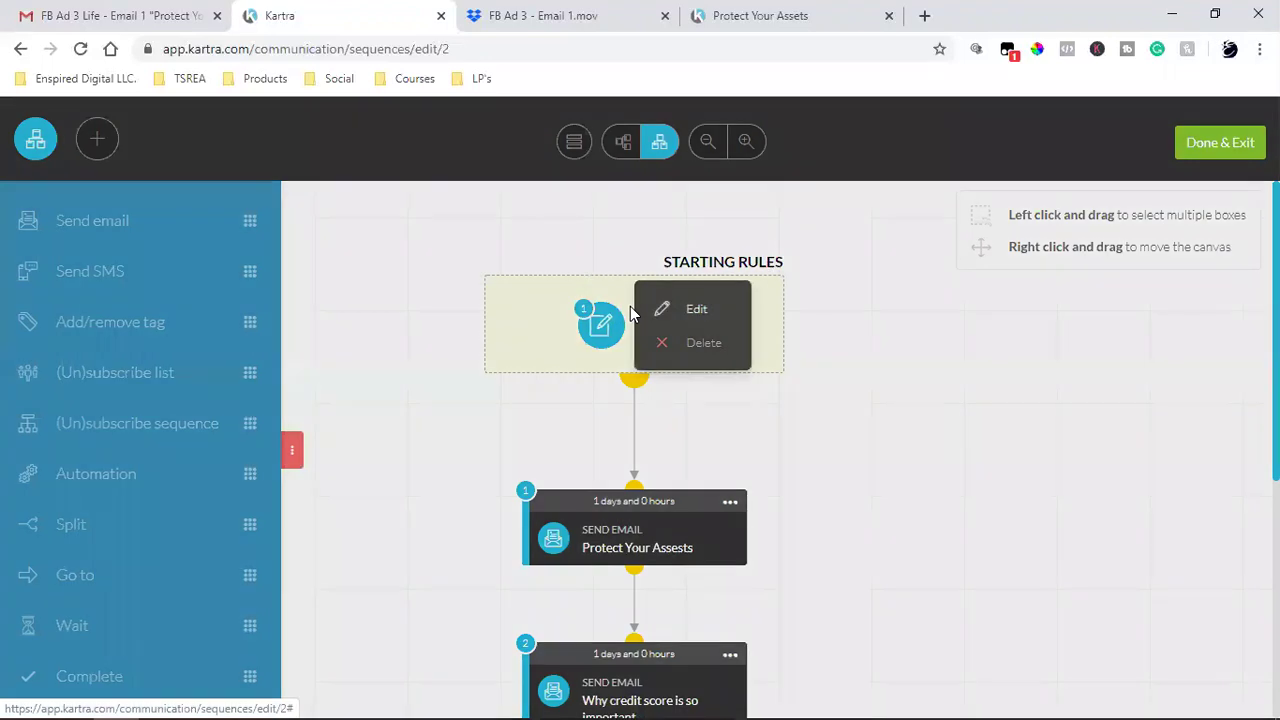
{"action": "left_click", "coordinate": [632, 309]}
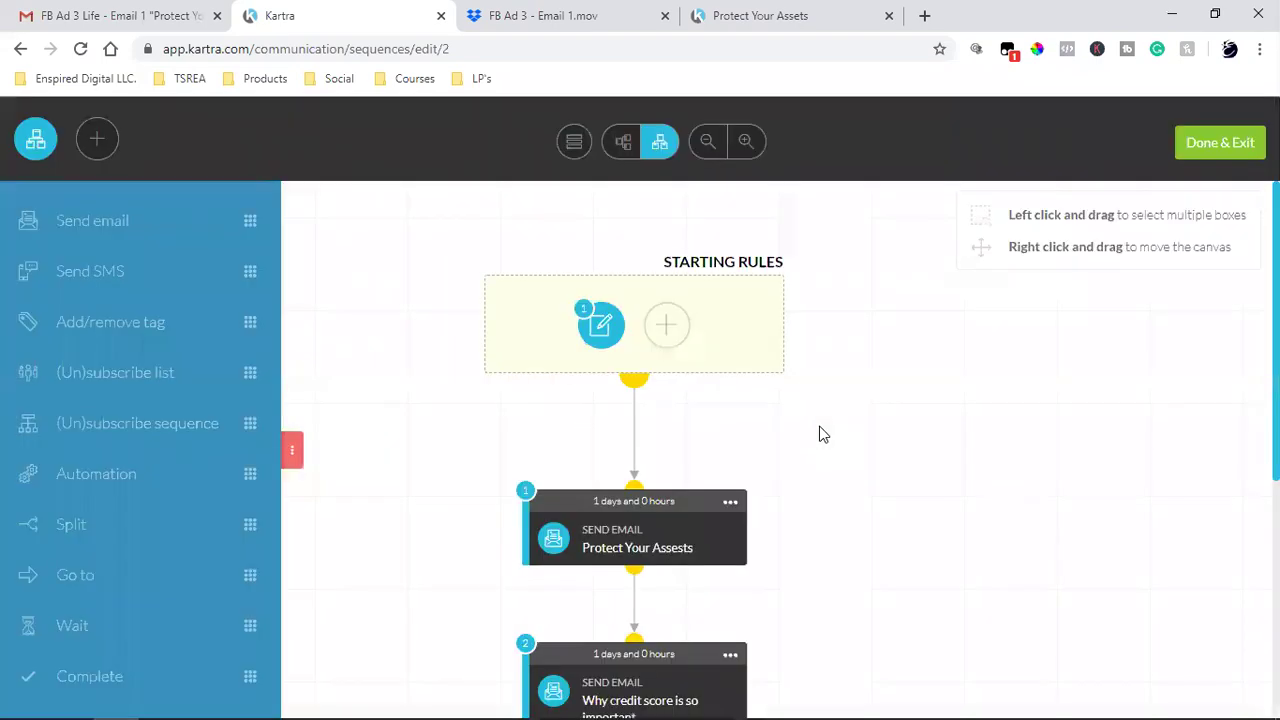
{"action": "left_click", "coordinate": [729, 503]}
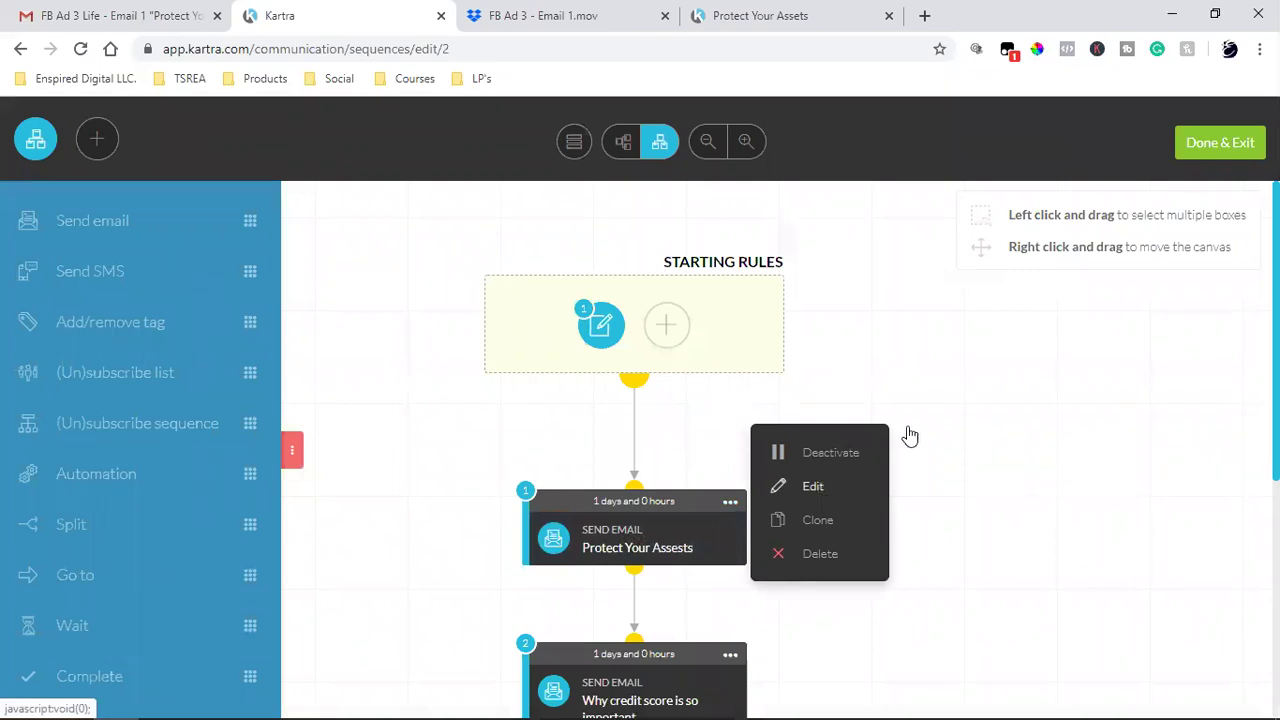
{"action": "left_click", "coordinate": [712, 543]}
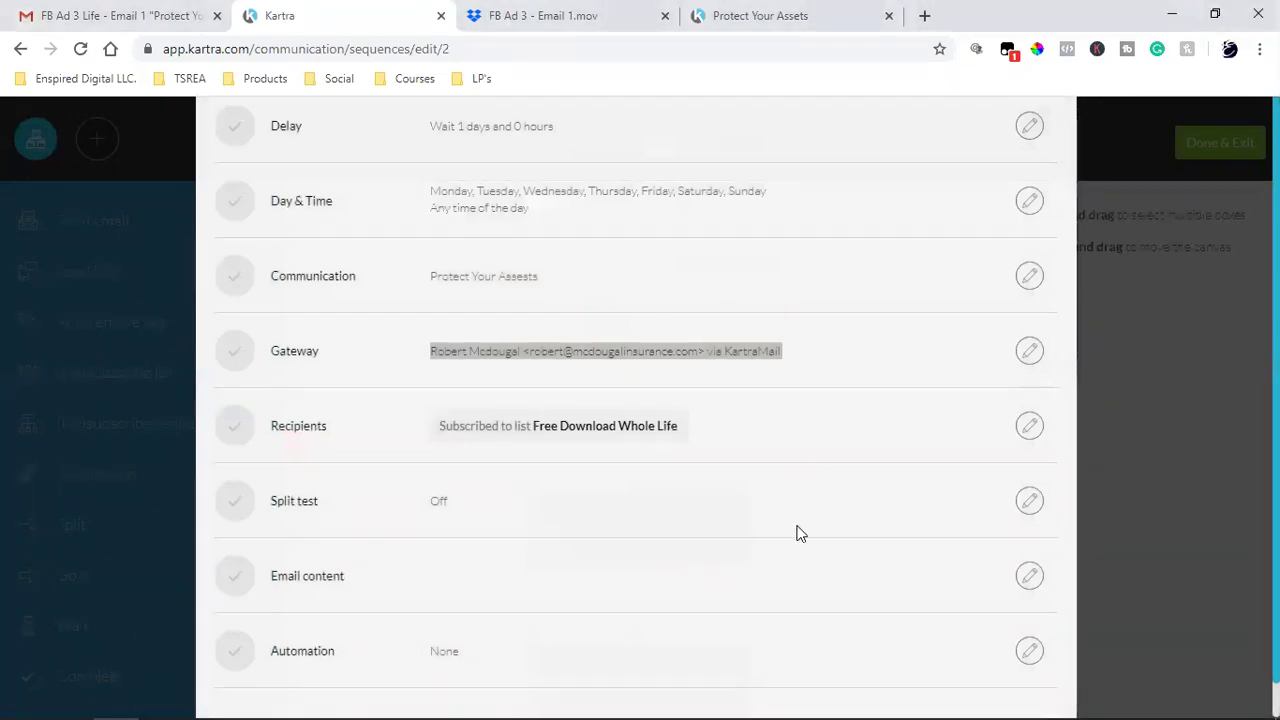
{"action": "scroll", "coordinate": [950, 600], "scroll_direction": "up", "scroll_amount": 1}
{"action": "scroll", "coordinate": [854, 610], "scroll_direction": "down", "scroll_amount": 2}
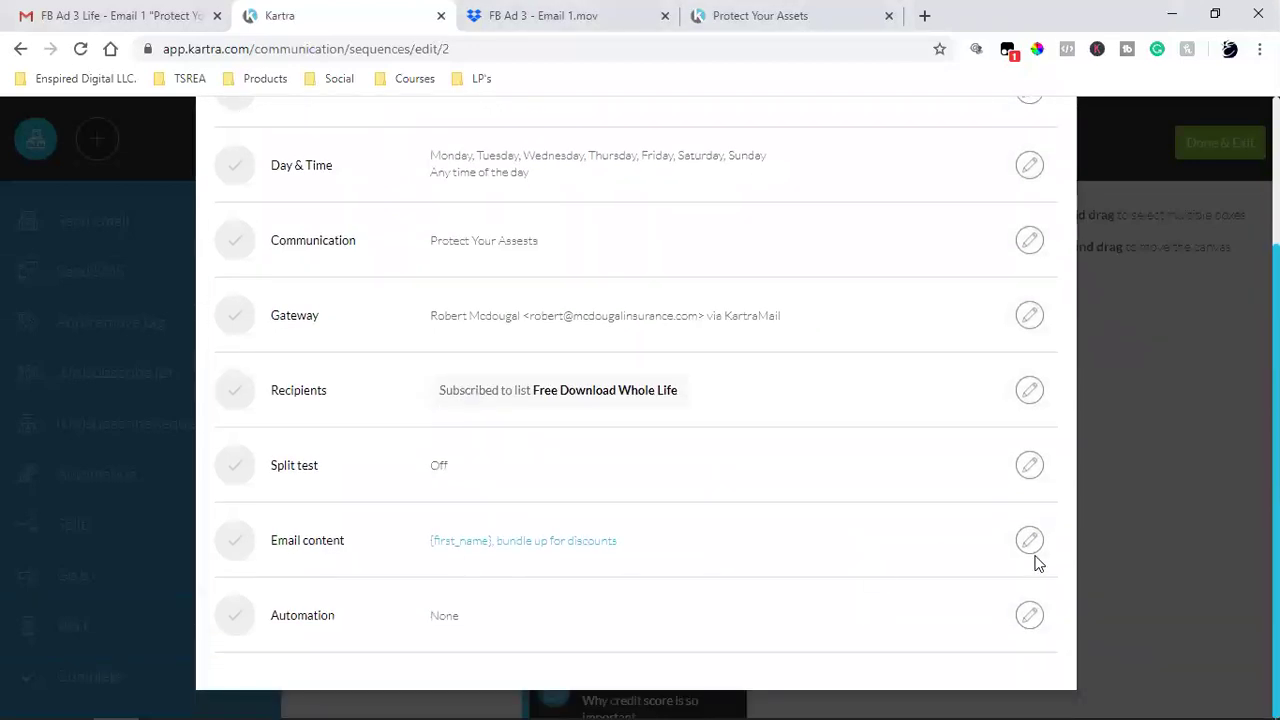
{"action": "left_click", "coordinate": [1031, 541]}
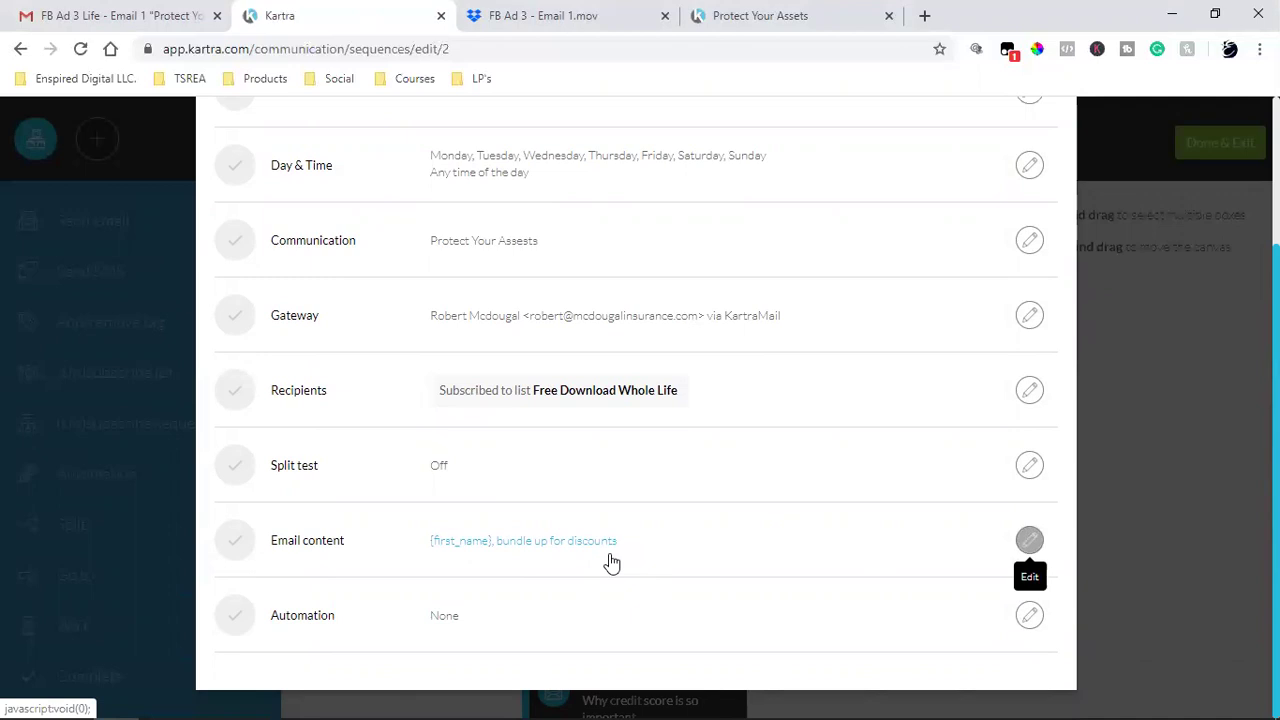
- Open the email content editor and copy the Protect Your Assets message body from Gmail
{"action": "left_click", "coordinate": [612, 563]}
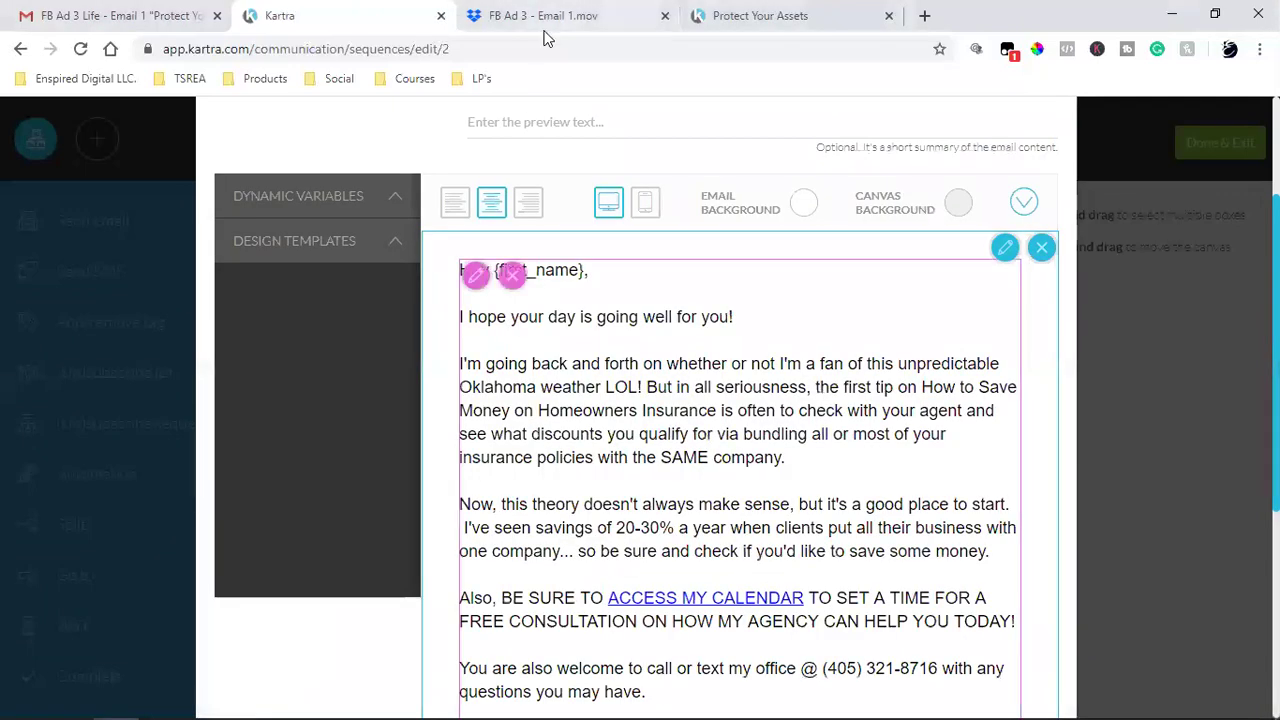
{"action": "left_click", "coordinate": [97, 8]}
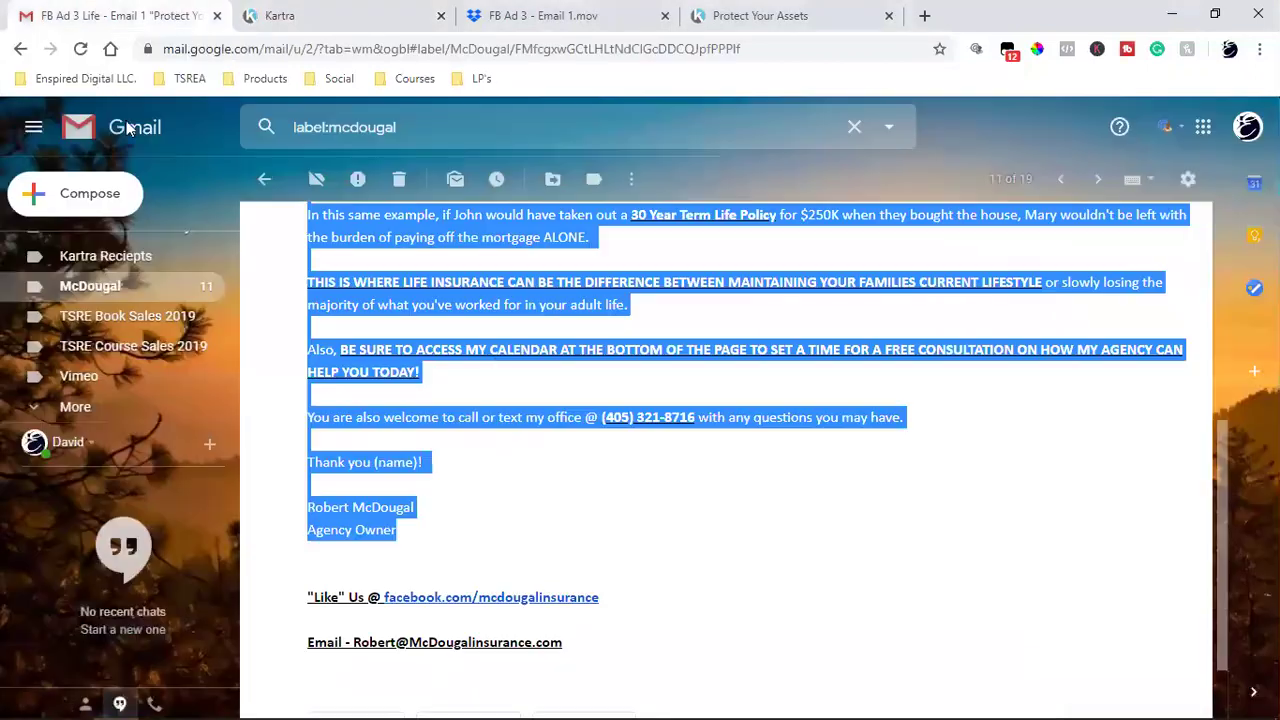
{"action": "right_click", "coordinate": [541, 341]}
{"action": "left_click", "coordinate": [626, 366]}
{"action": "scroll", "coordinate": [738, 458], "scroll_direction": "up", "scroll_amount": 5}
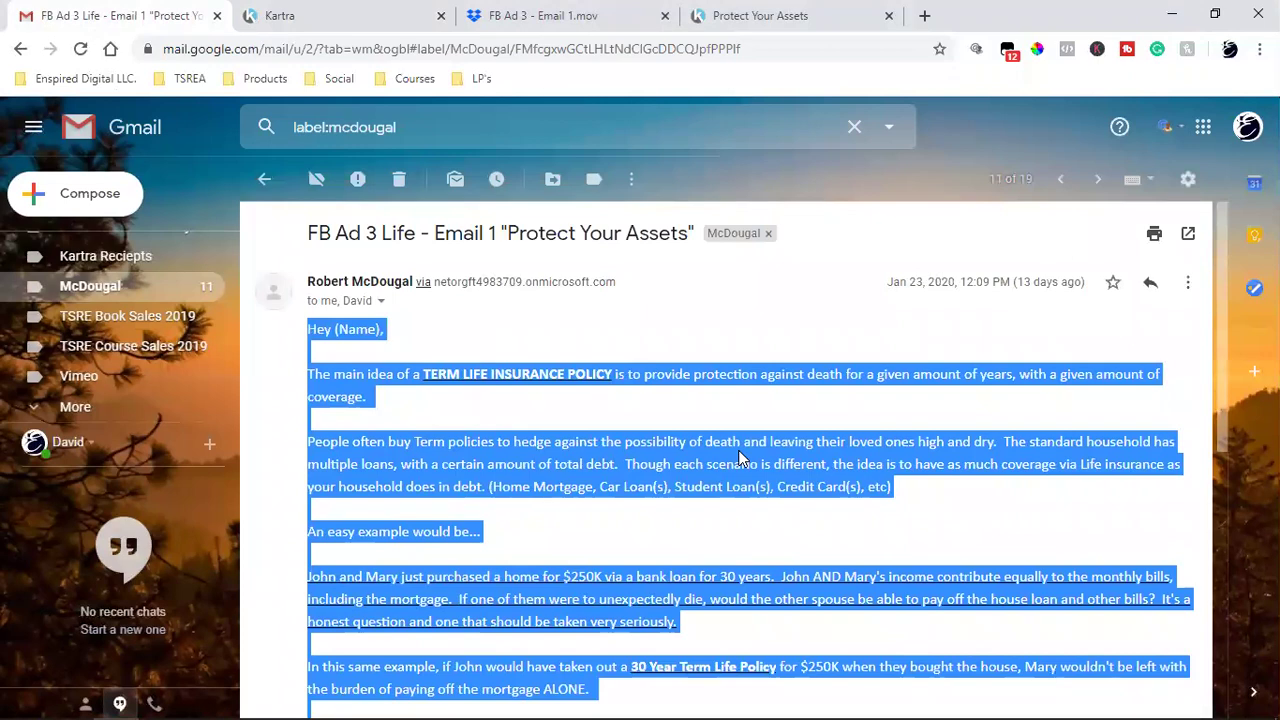
- Back in Kartra, start editing the email's text block
{"action": "left_click", "coordinate": [312, 12]}
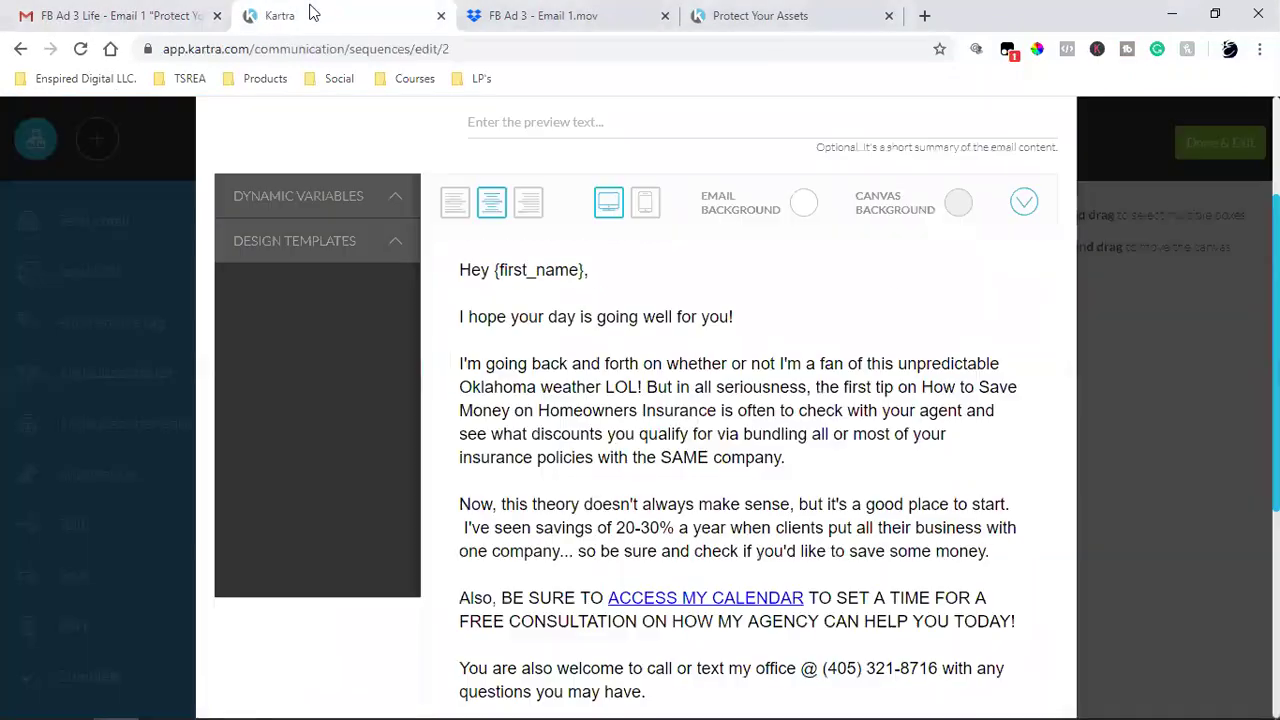
{"action": "scroll", "coordinate": [682, 495], "scroll_direction": "down", "scroll_amount": 4}
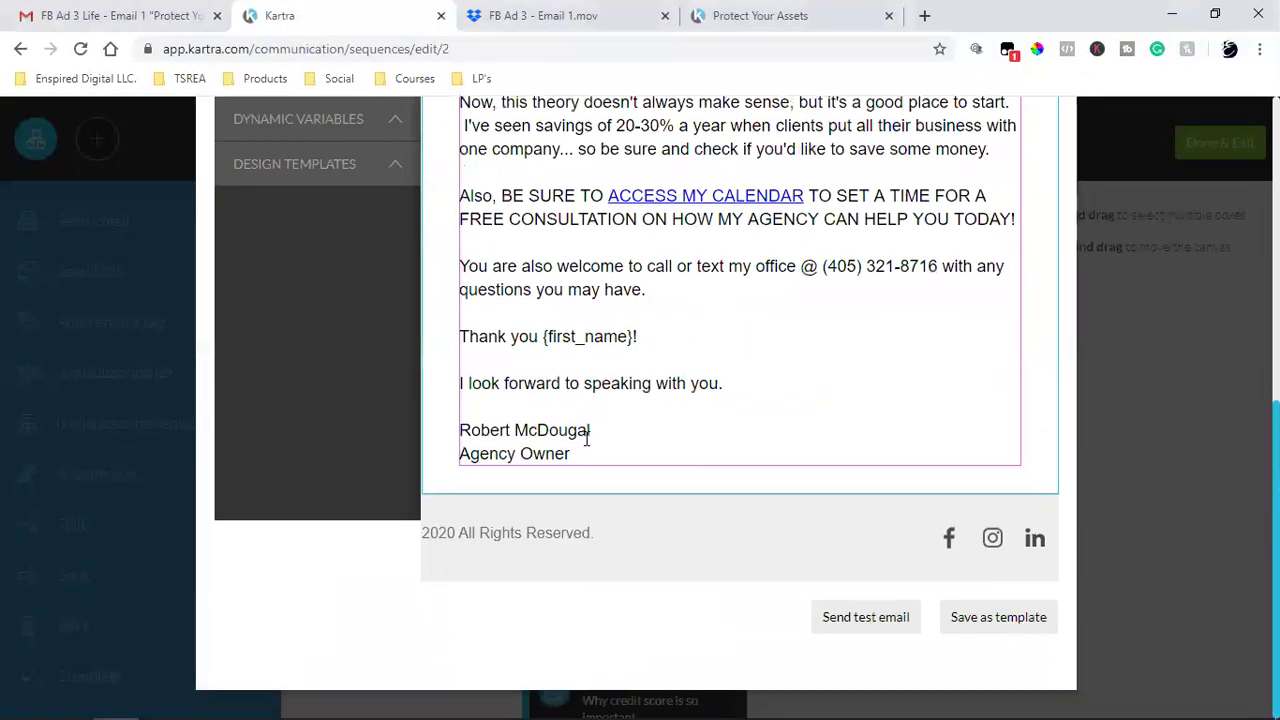
{"action": "scroll", "coordinate": [682, 495], "scroll_direction": "up", "scroll_amount": 4}
{"action": "scroll", "coordinate": [682, 495], "scroll_direction": "down", "scroll_amount": 4}
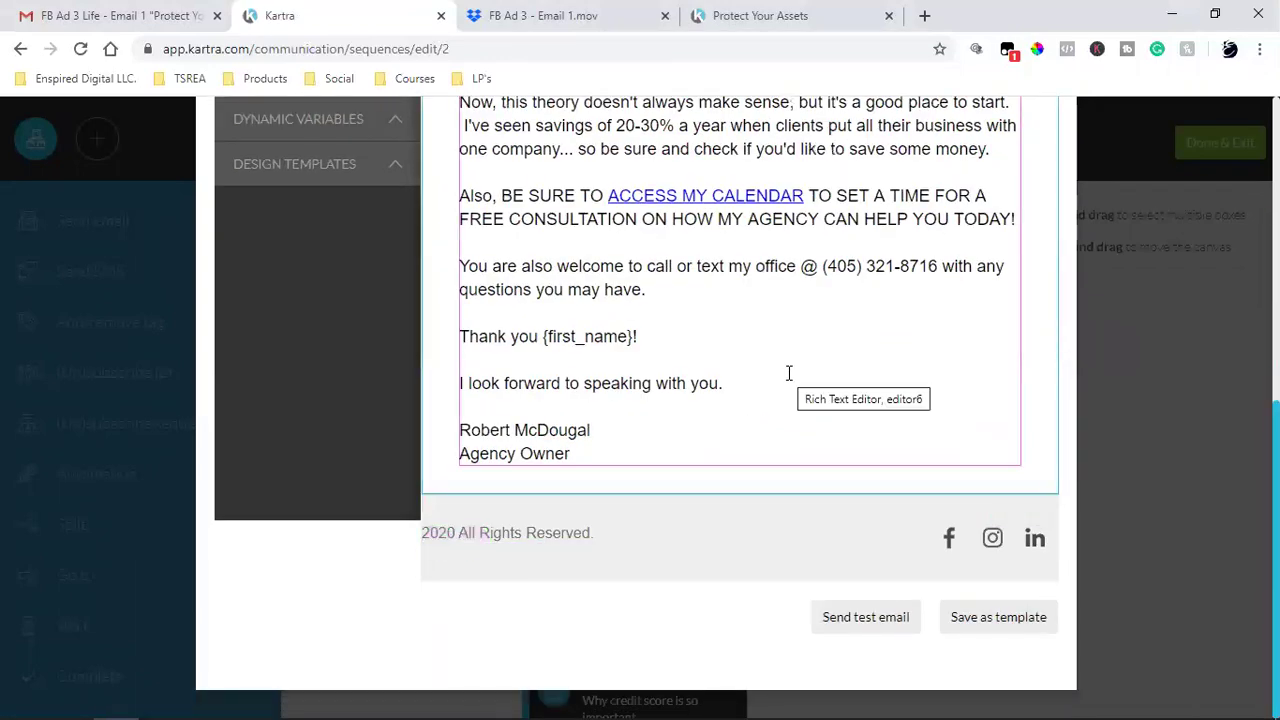
{"action": "scroll", "coordinate": [789, 371], "scroll_direction": "up", "scroll_amount": 3}
{"action": "scroll", "coordinate": [789, 371], "scroll_direction": "up", "scroll_amount": 3}
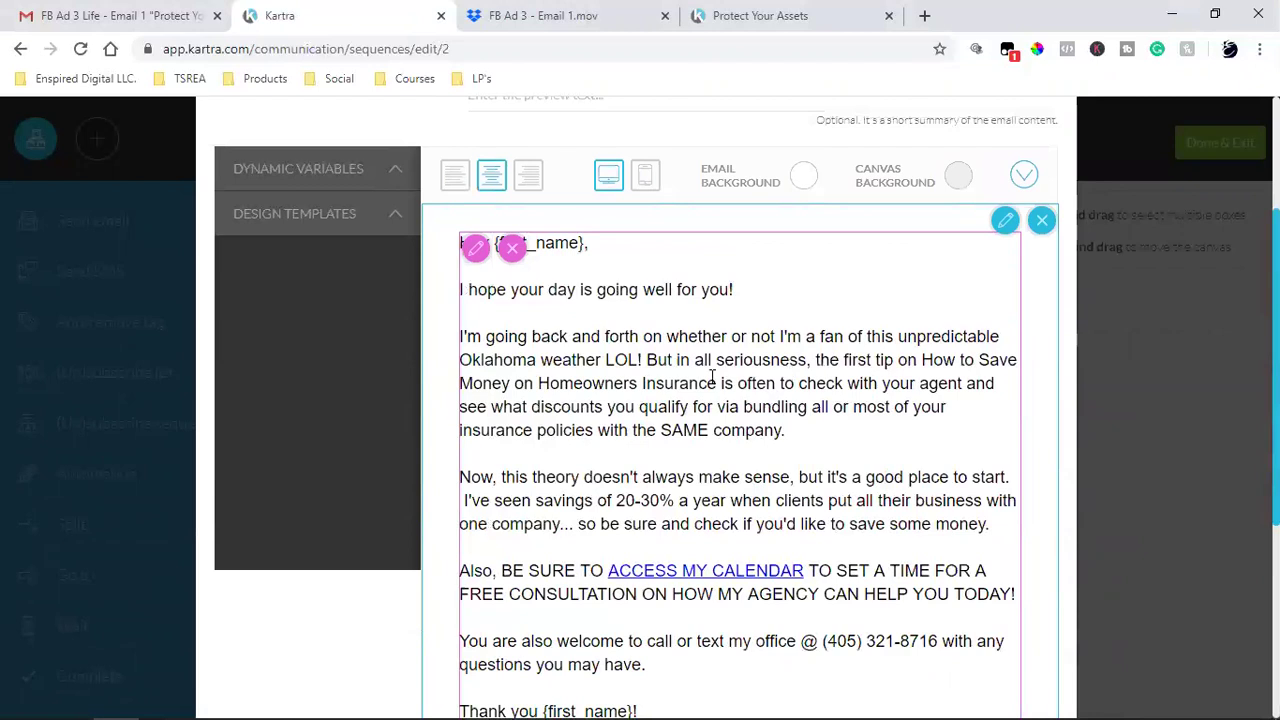
{"action": "left_click", "coordinate": [475, 248]}
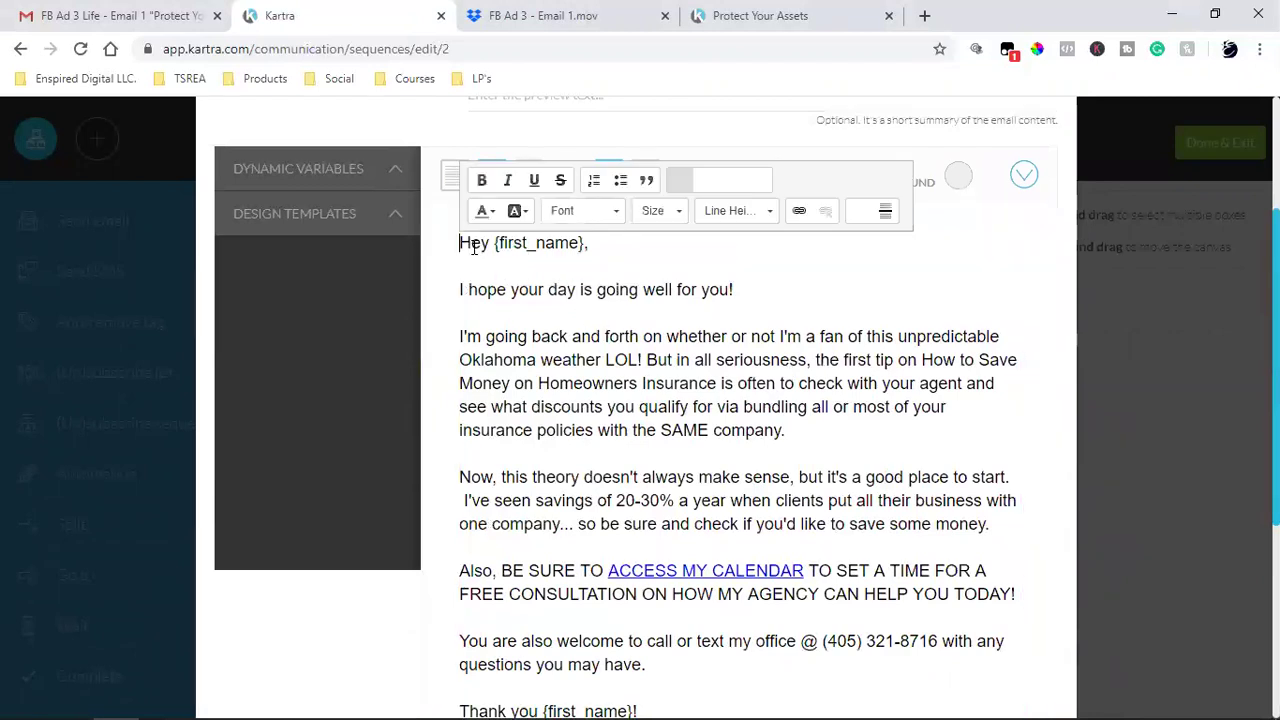
- Replace the old homeowners-insurance body with the pasted term life insurance message
{"action": "left_click_drag", "start_coordinate": [460, 244], "coordinate": [590, 246]}
{"action": "left_click_drag", "start_coordinate": [588, 315], "coordinate": [712, 567]}
{"action": "key", "text": "ctrl+v"}
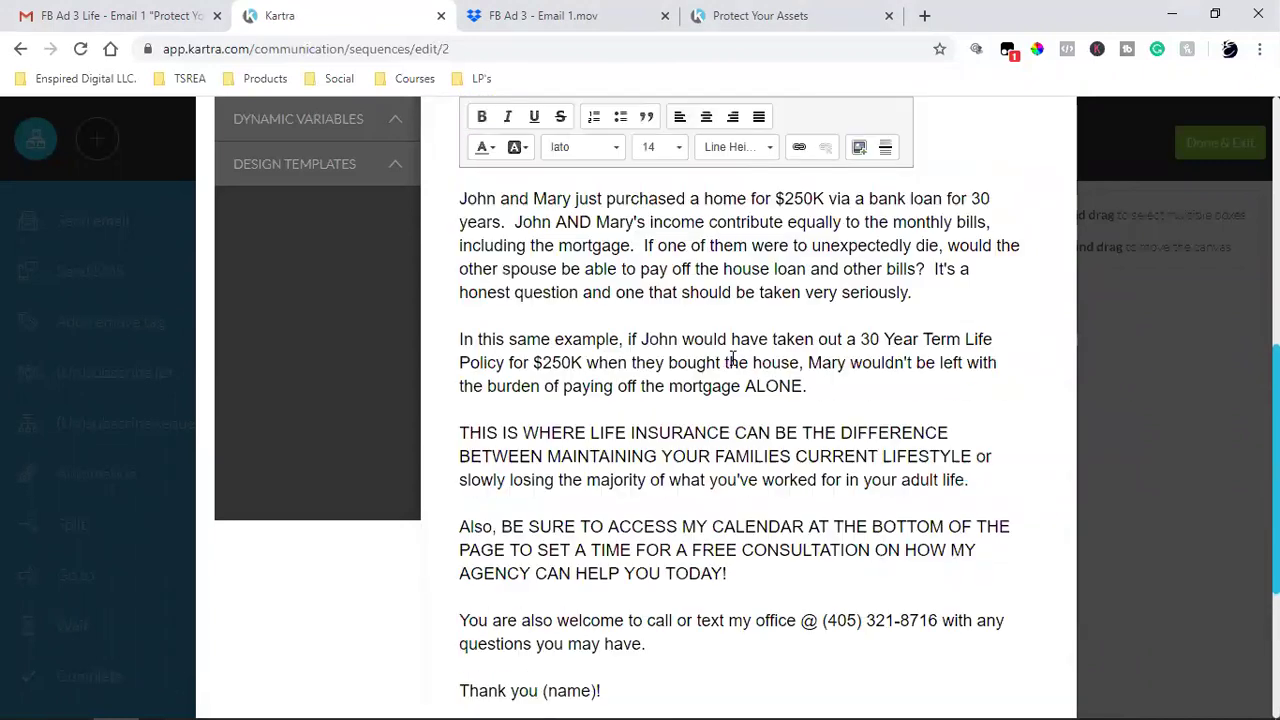
{"action": "scroll", "coordinate": [689, 520], "scroll_direction": "down", "scroll_amount": 2}
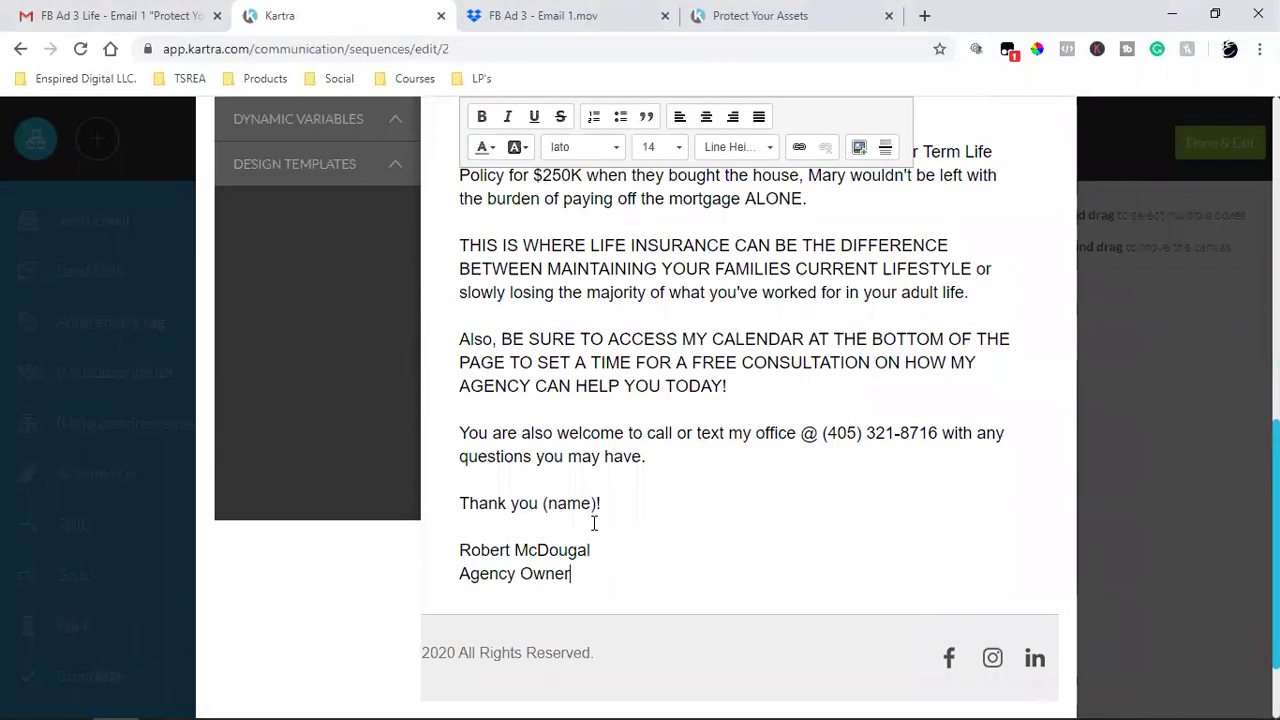
- Replace the closing's (name) placeholder with {first_name}, joined onto the Thank you line
{"action": "left_click", "coordinate": [673, 487]}
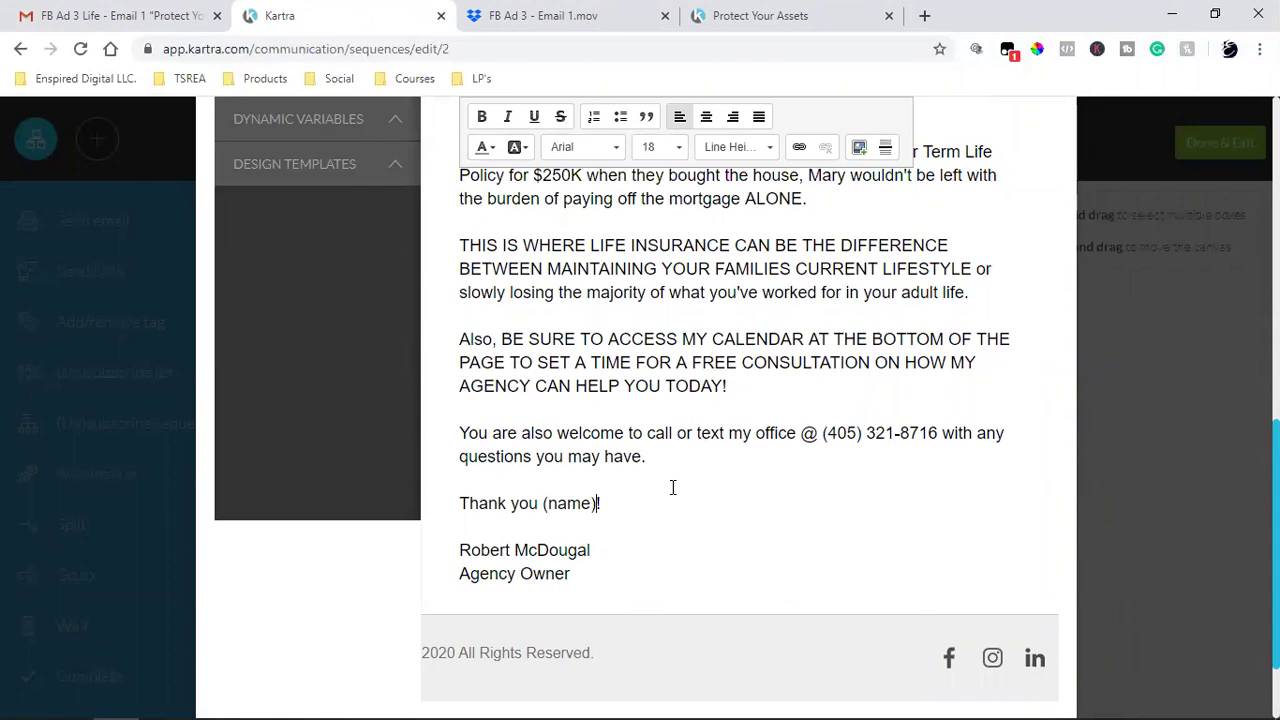
{"action": "key", "text": "BackSpace"}
{"action": "key", "text": "BackSpace"}
{"action": "key", "text": "BackSpace"}
{"action": "key", "text": "BackSpace"}
{"action": "key", "text": "BackSpace"}
{"action": "key", "text": "BackSpace"}
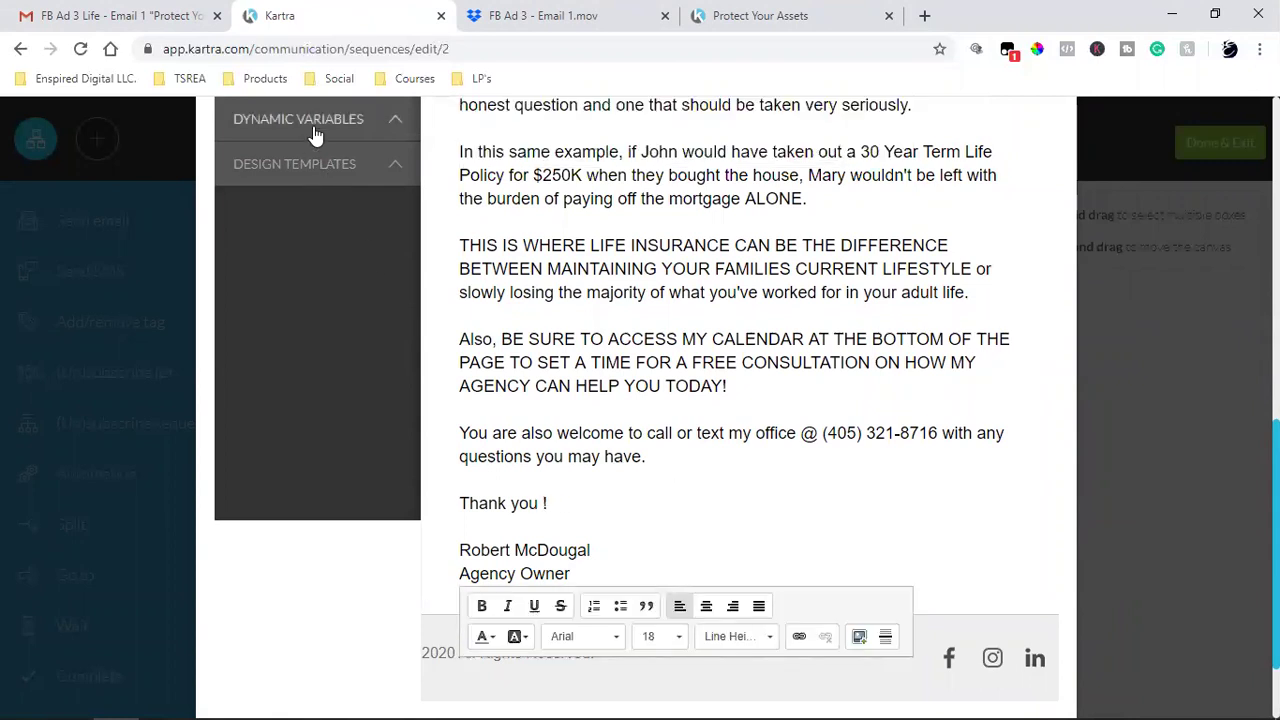
{"action": "left_click", "coordinate": [310, 120]}
{"action": "triple_click", "coordinate": [280, 193]}
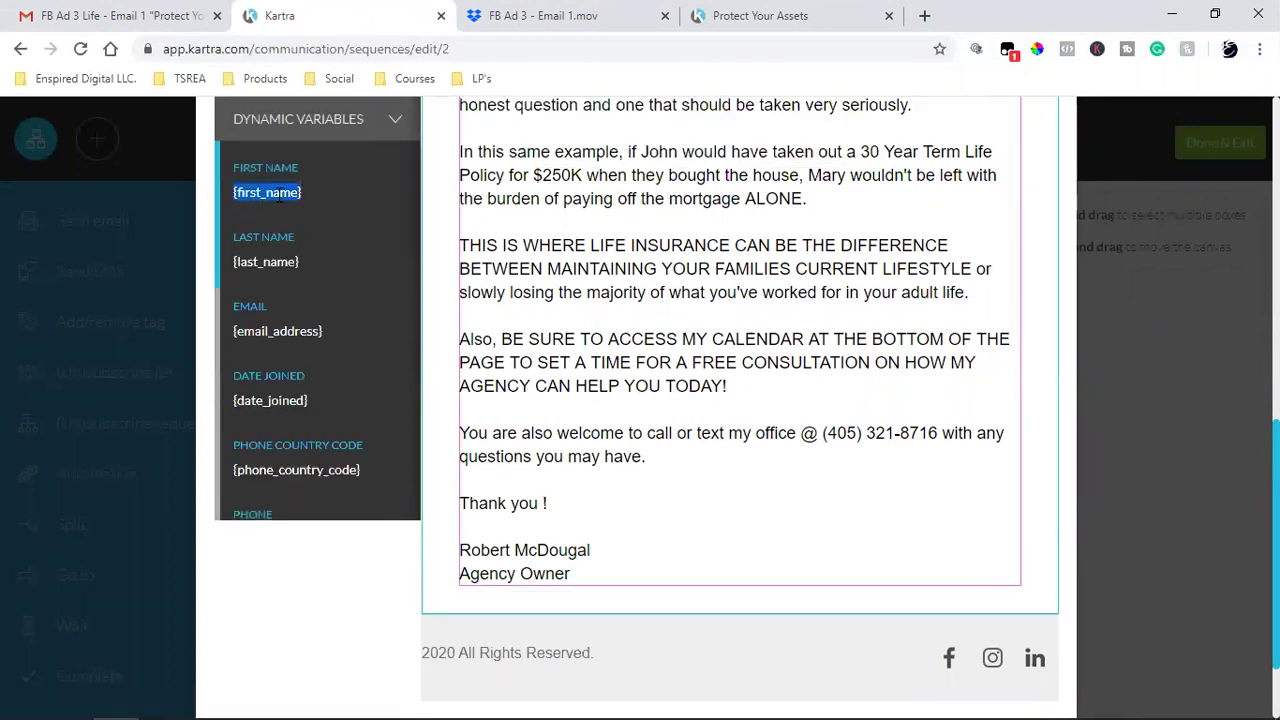
{"action": "right_click", "coordinate": [286, 194]}
{"action": "left_click", "coordinate": [315, 207]}
{"action": "left_click", "coordinate": [540, 503]}
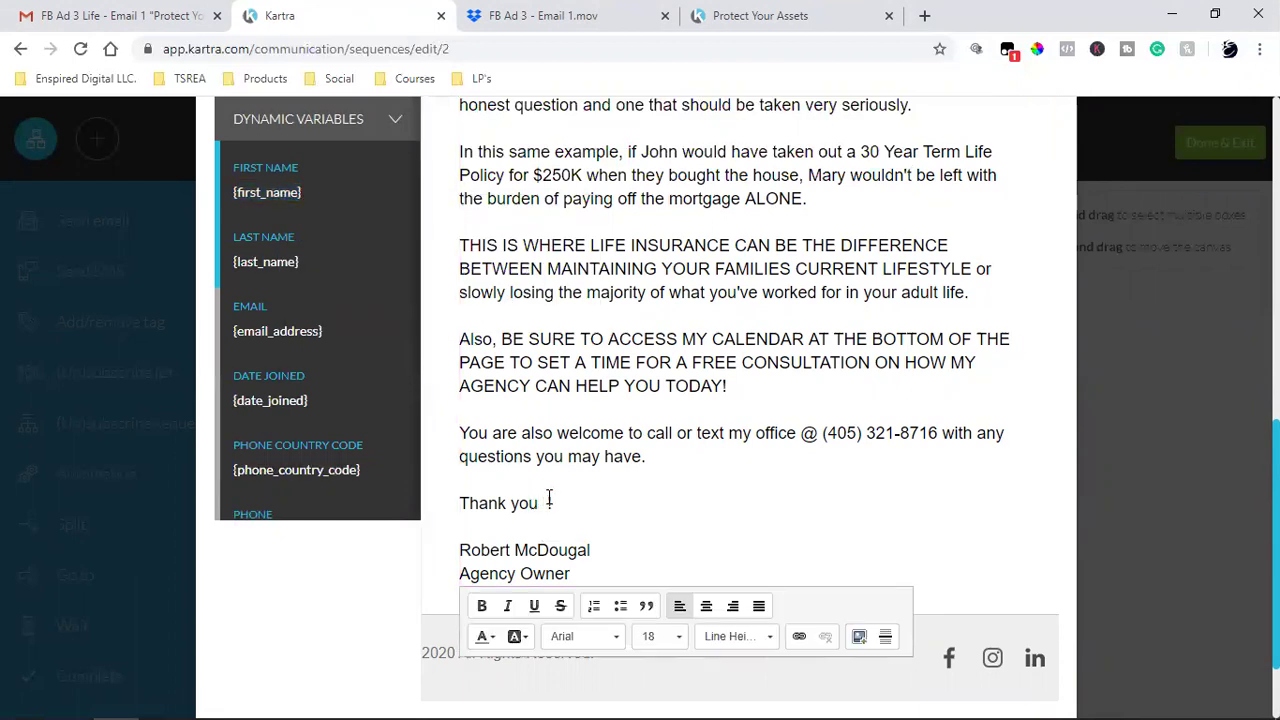
{"action": "key", "text": "ctrl+v"}
{"action": "left_click", "coordinate": [463, 527]}
{"action": "key", "text": "BackSpace"}
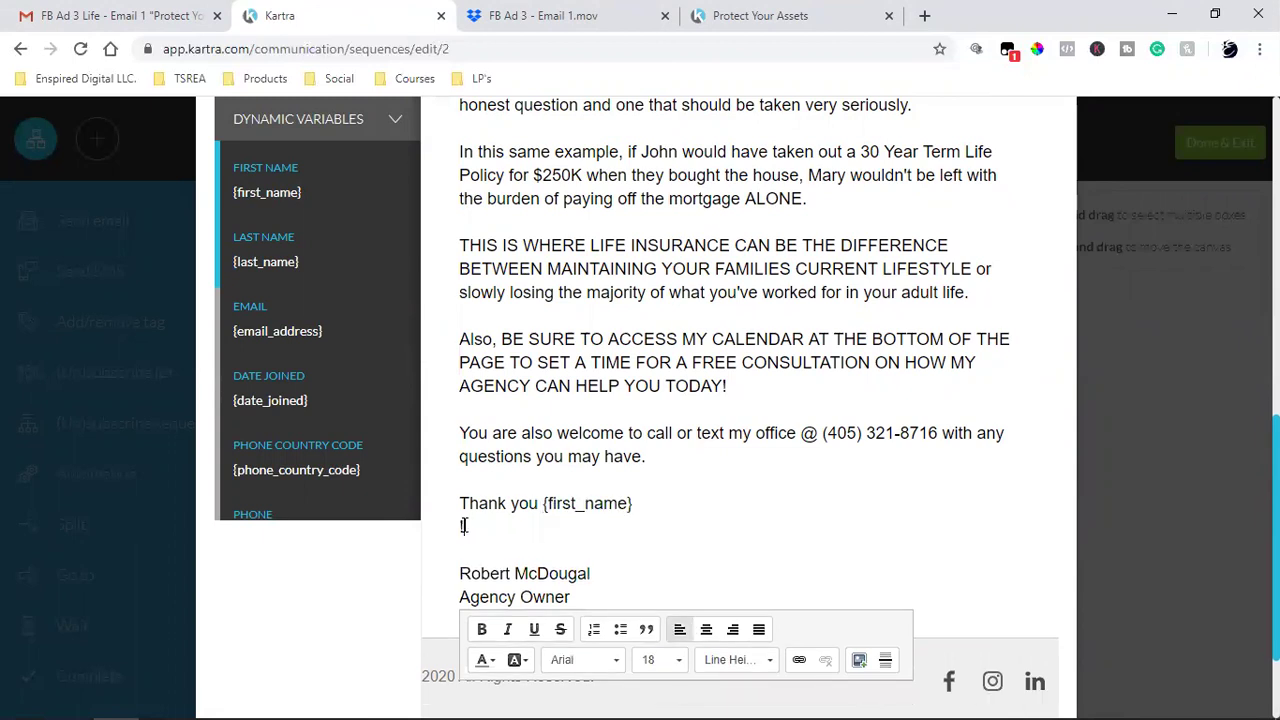
{"action": "key", "text": "BackSpace"}
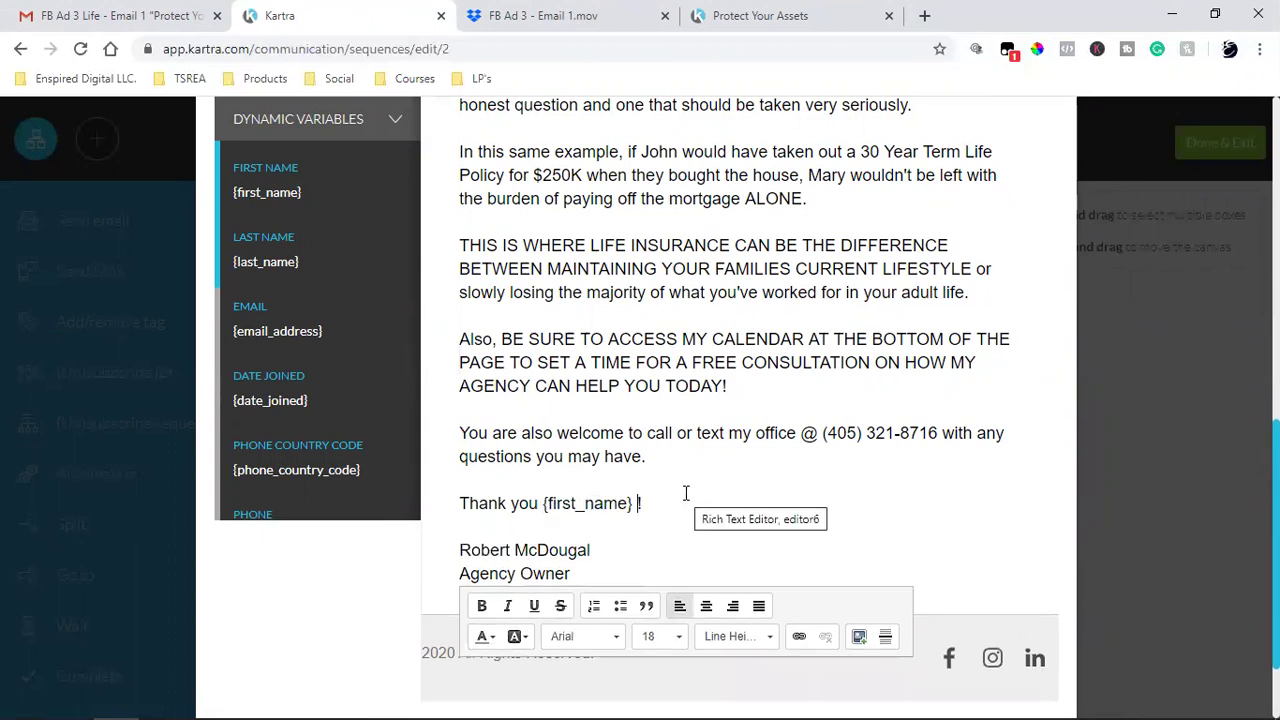
- Change the greeting from 'Hey (Name)' to 'Hey {first_name},' on one line
{"action": "scroll", "coordinate": [686, 493], "scroll_direction": "up", "scroll_amount": 6}
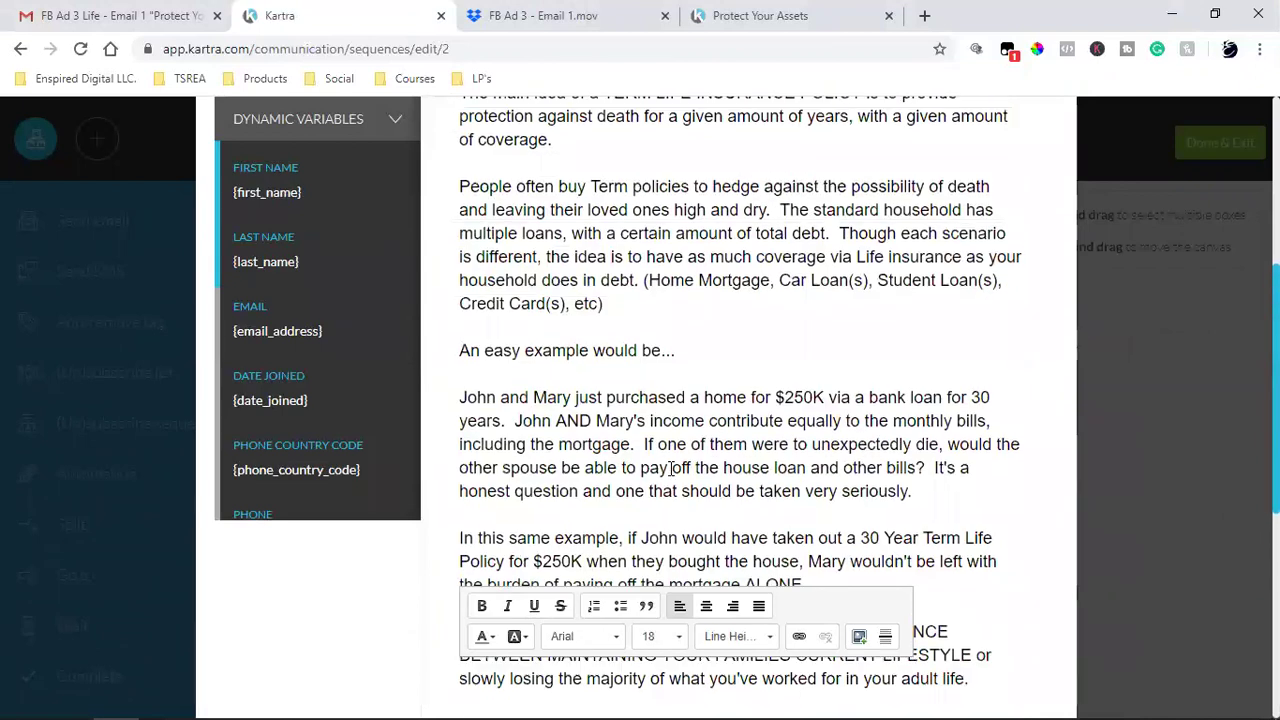
{"action": "left_click", "coordinate": [555, 222]}
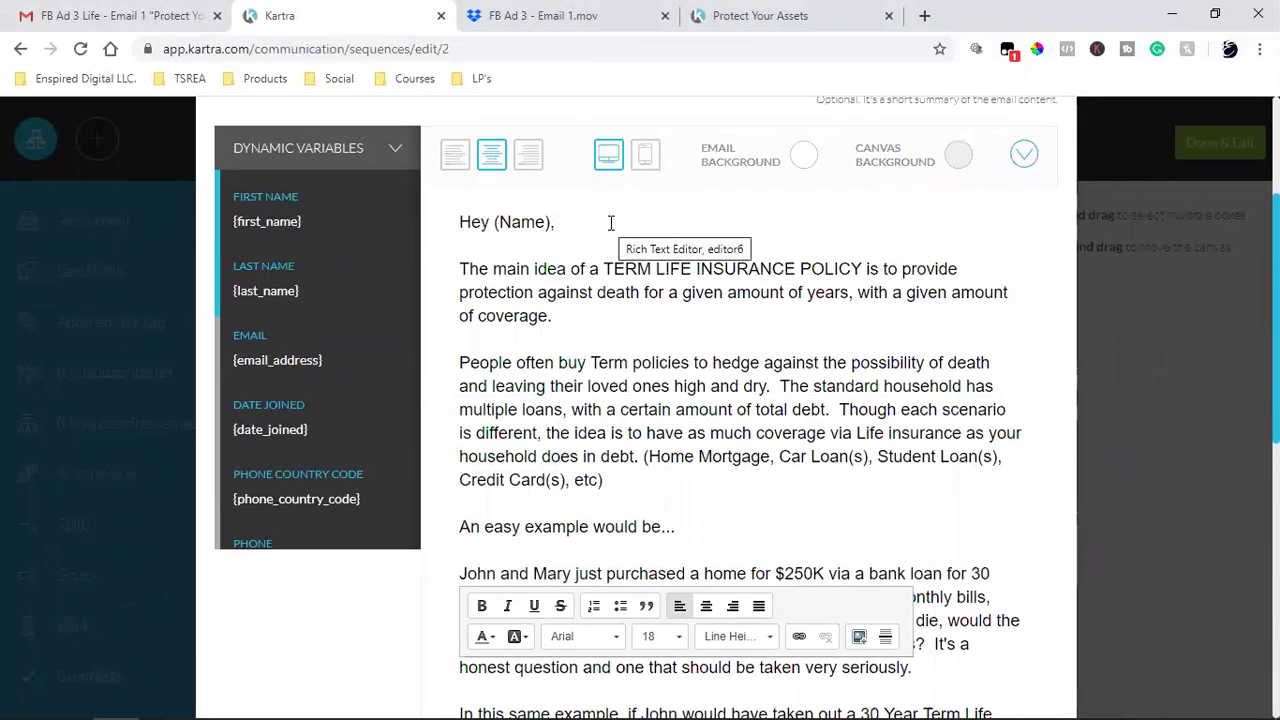
{"action": "key", "text": "BackSpace"}
{"action": "key", "text": "BackSpace"}
{"action": "key", "text": "BackSpace"}
{"action": "key", "text": "BackSpace"}
{"action": "key", "text": "BackSpace"}
{"action": "key", "text": "BackSpace"}
{"action": "key", "text": "BackSpace"}
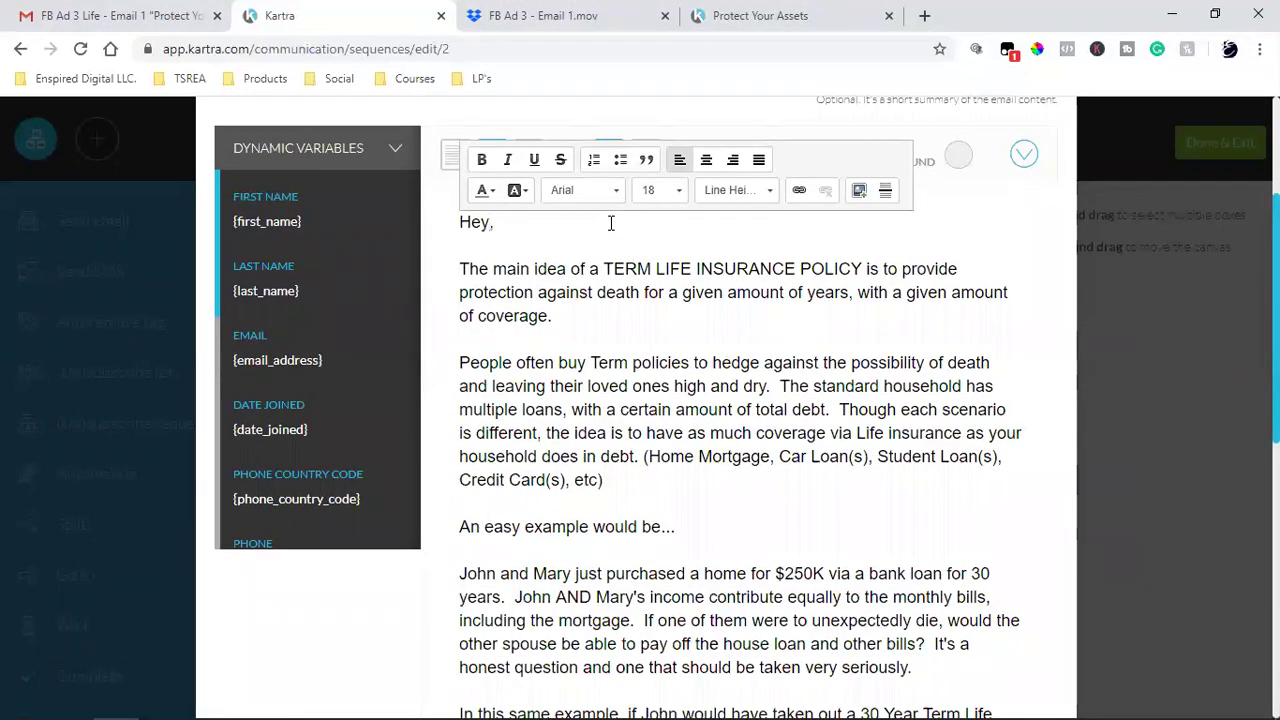
{"action": "key", "text": "ctrl+v"}
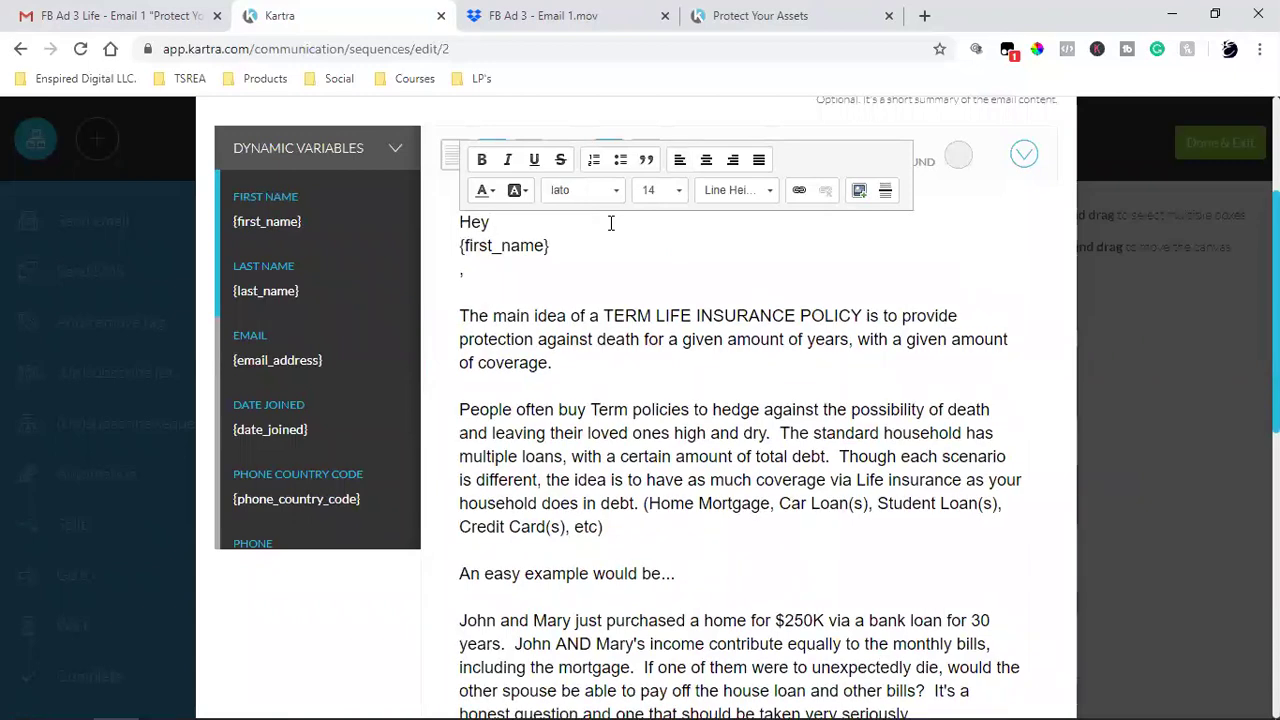
{"action": "key", "text": "BackSpace"}
{"action": "key", "text": "BackSpace"}
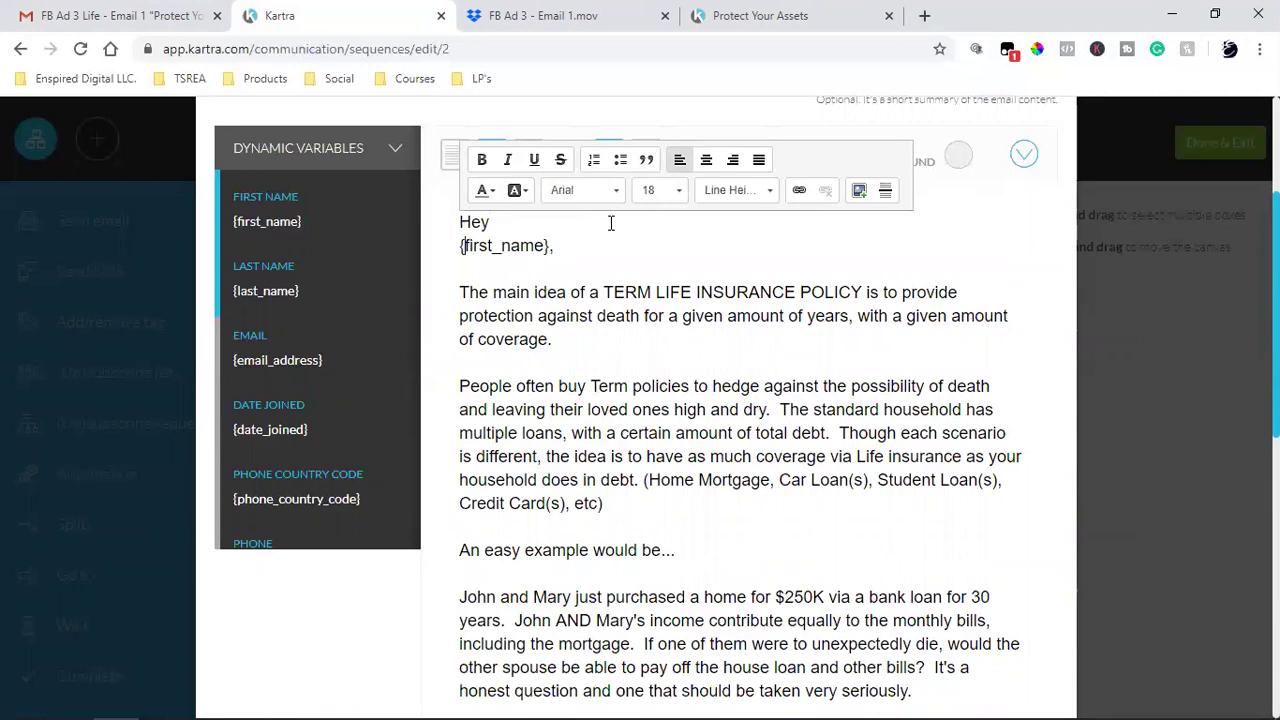
{"action": "key", "text": "BackSpace"}
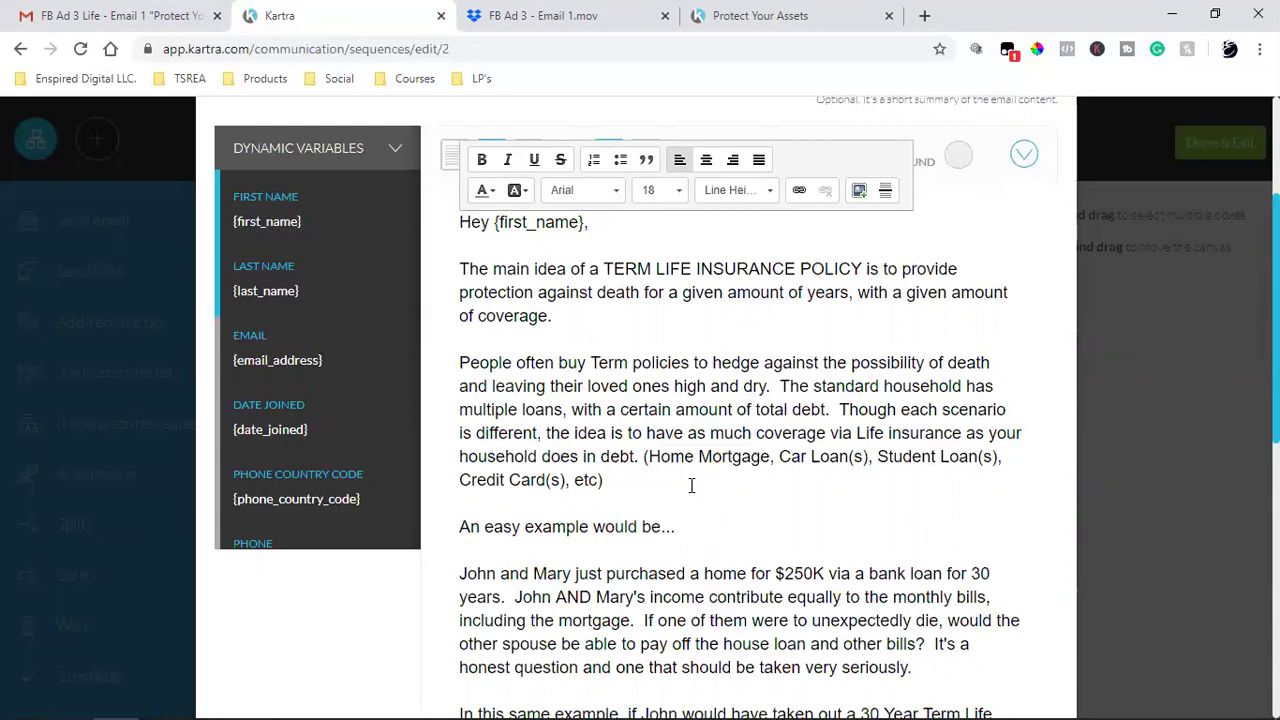
{"action": "scroll", "coordinate": [740, 554], "scroll_direction": "down", "scroll_amount": 2}
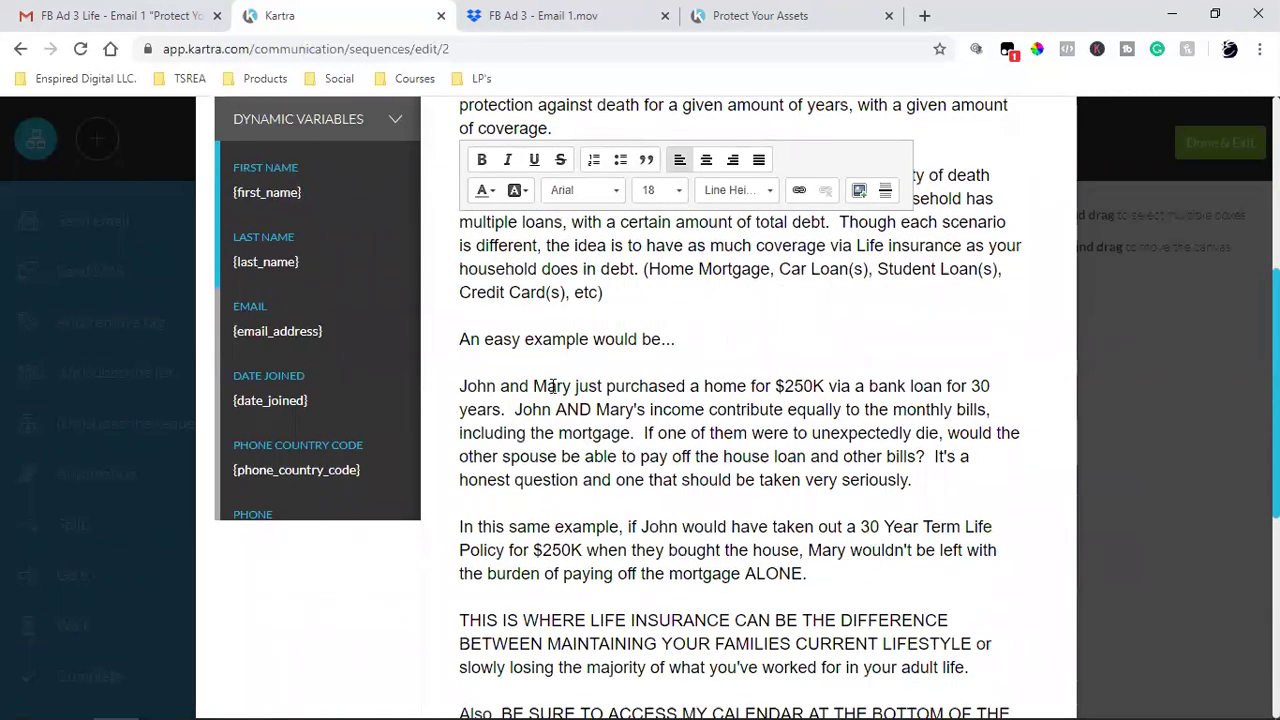
{"action": "scroll", "coordinate": [574, 458], "scroll_direction": "down", "scroll_amount": 2}
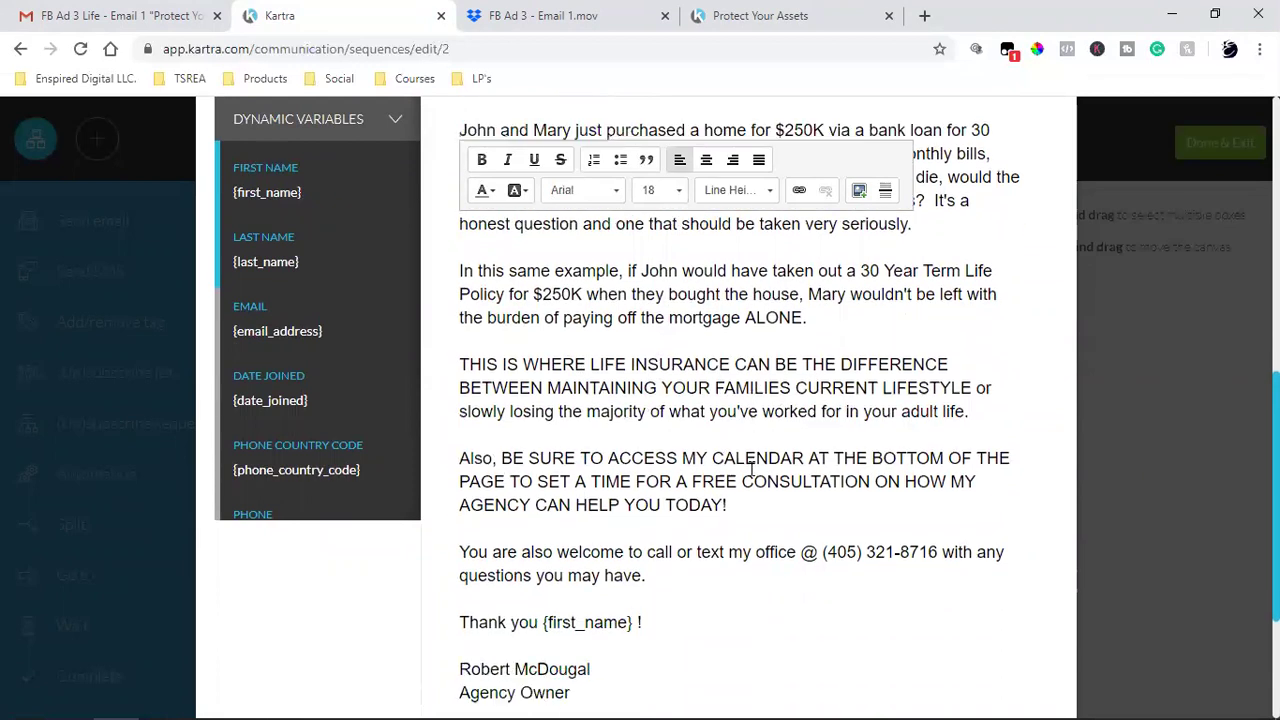
{"action": "scroll", "coordinate": [750, 460], "scroll_direction": "down", "scroll_amount": 2}
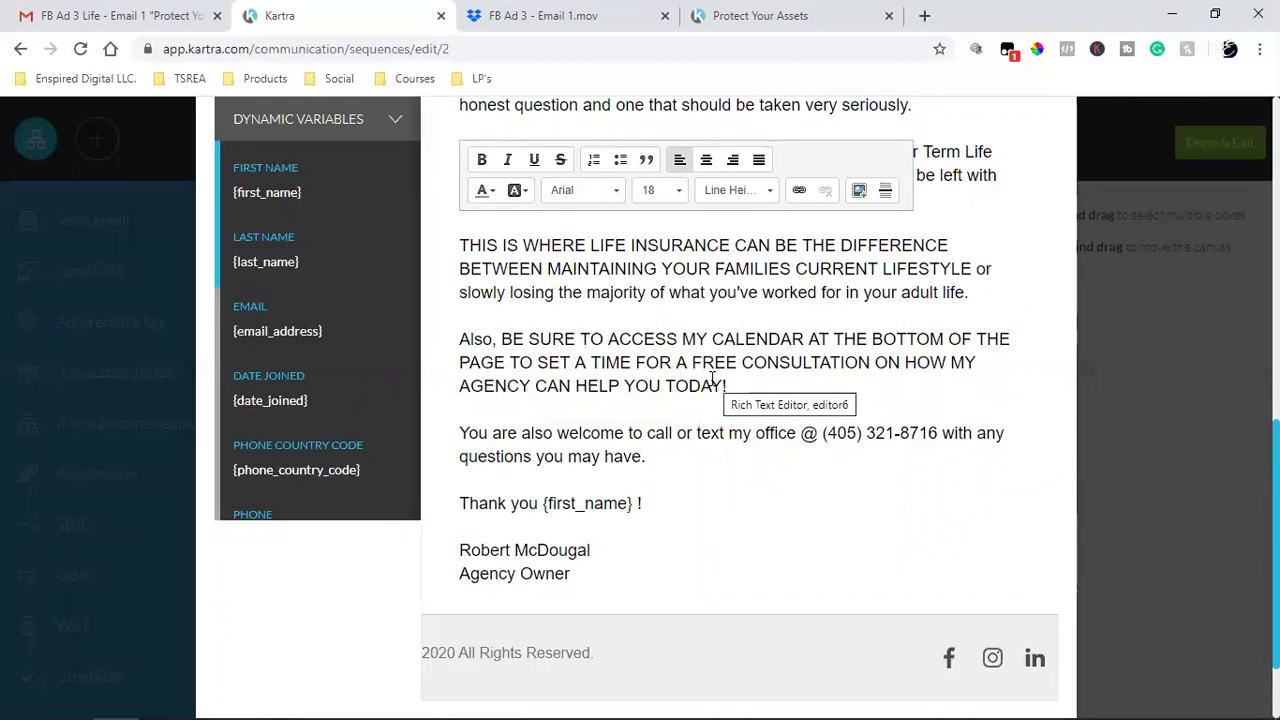
- Add a comma after 'Also' and replace the calendar paragraph with 'Click here to watch a short video of me explaining how important this real is.'
{"action": "left_click", "coordinate": [493, 338]}
{"action": "type", "text": ","}
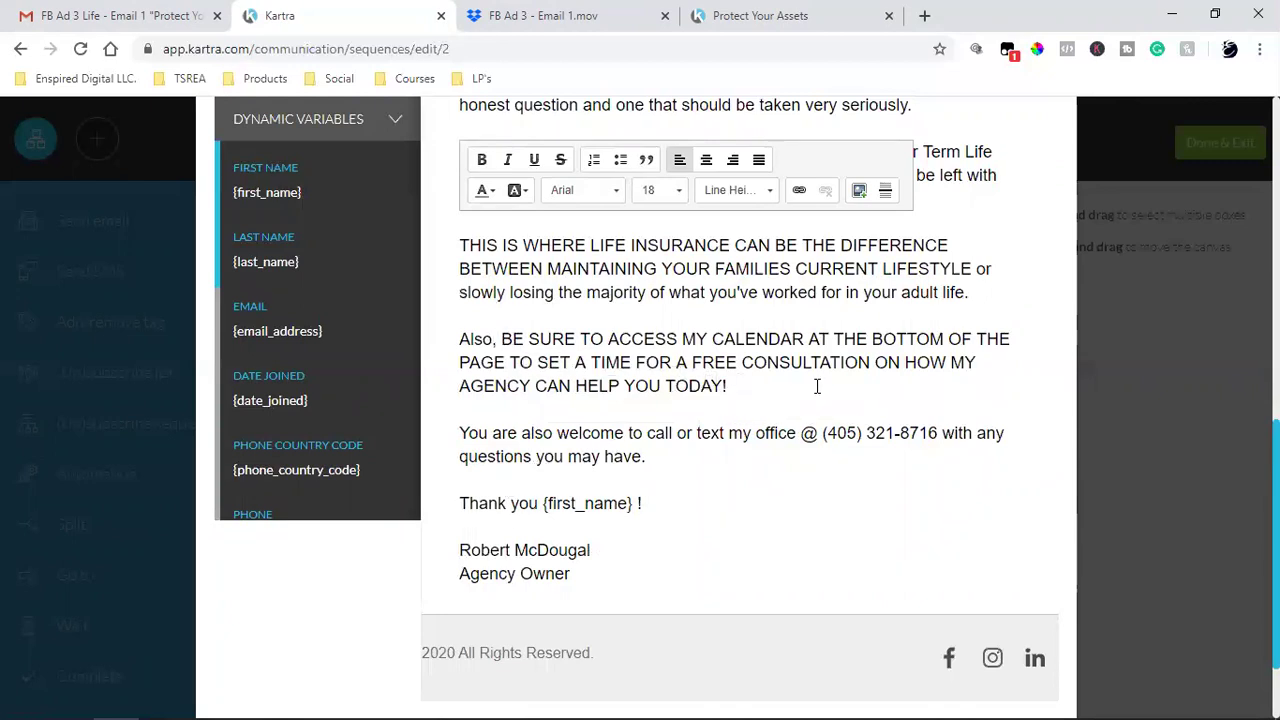
{"action": "left_click", "coordinate": [731, 385]}
{"action": "left_click_drag", "start_coordinate": [697, 386], "coordinate": [460, 343]}
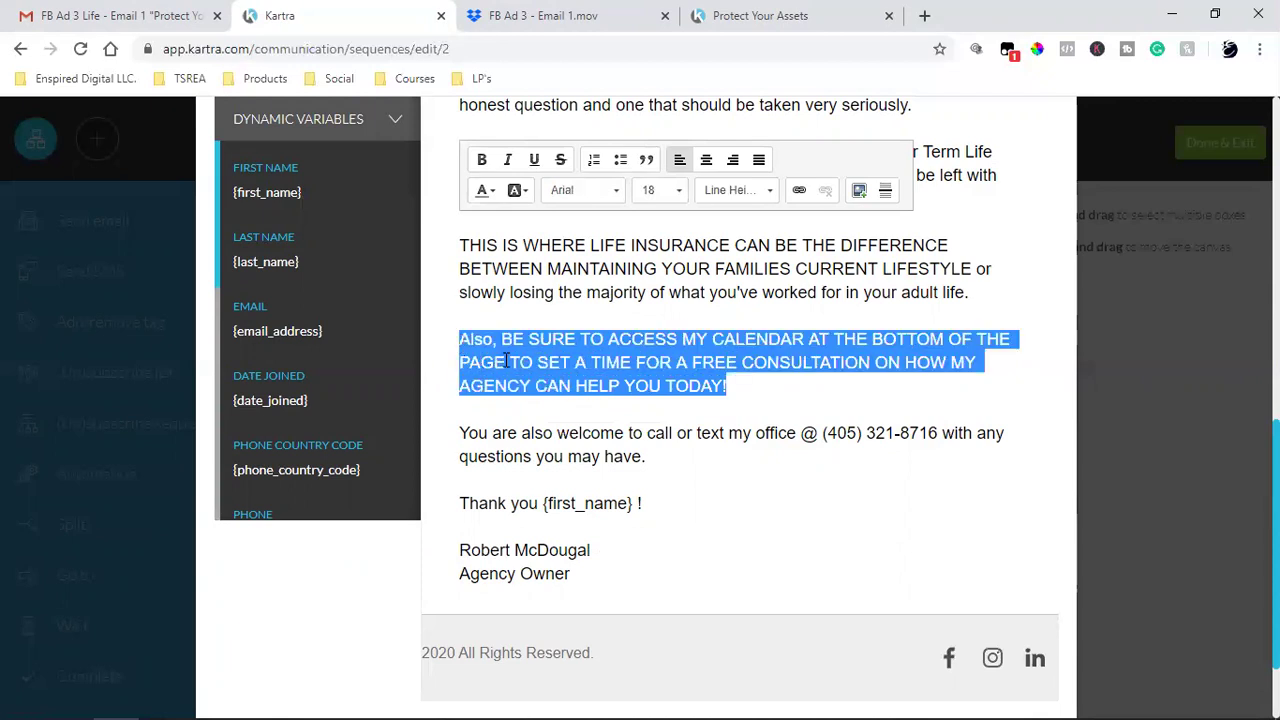
{"action": "type", "text": "Click"}
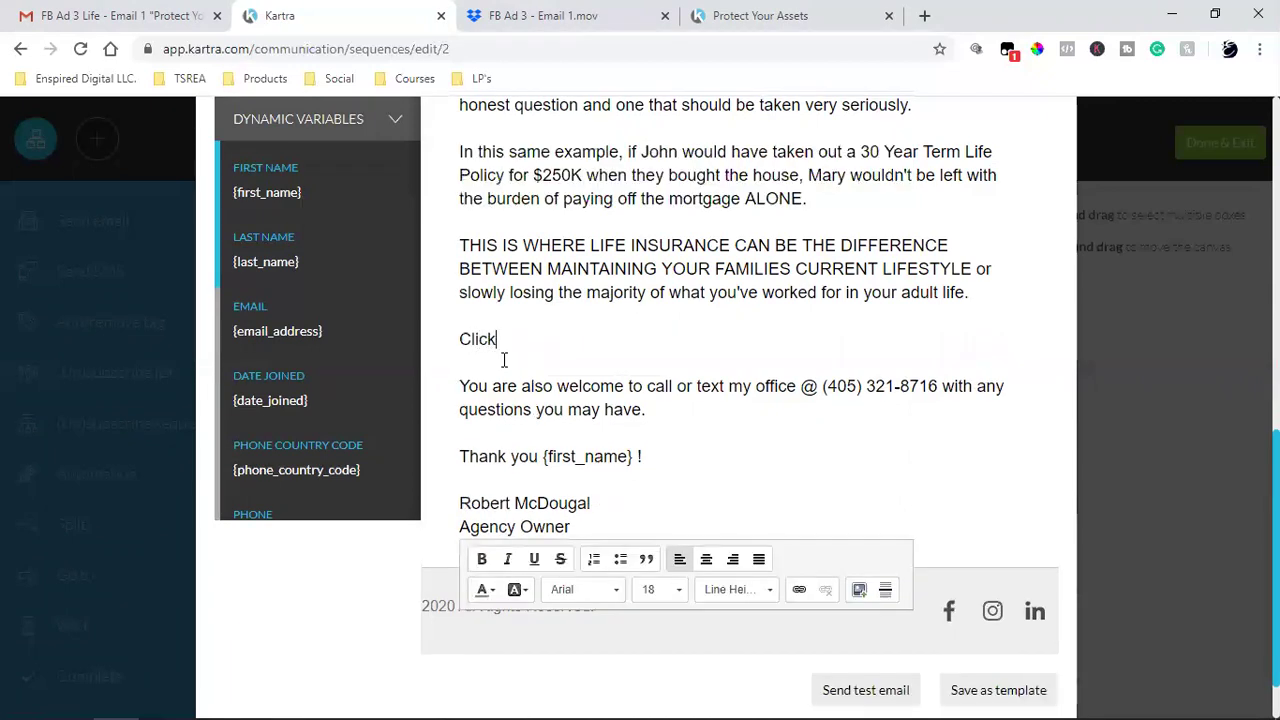
{"action": "type", "text": " here to watch a"}
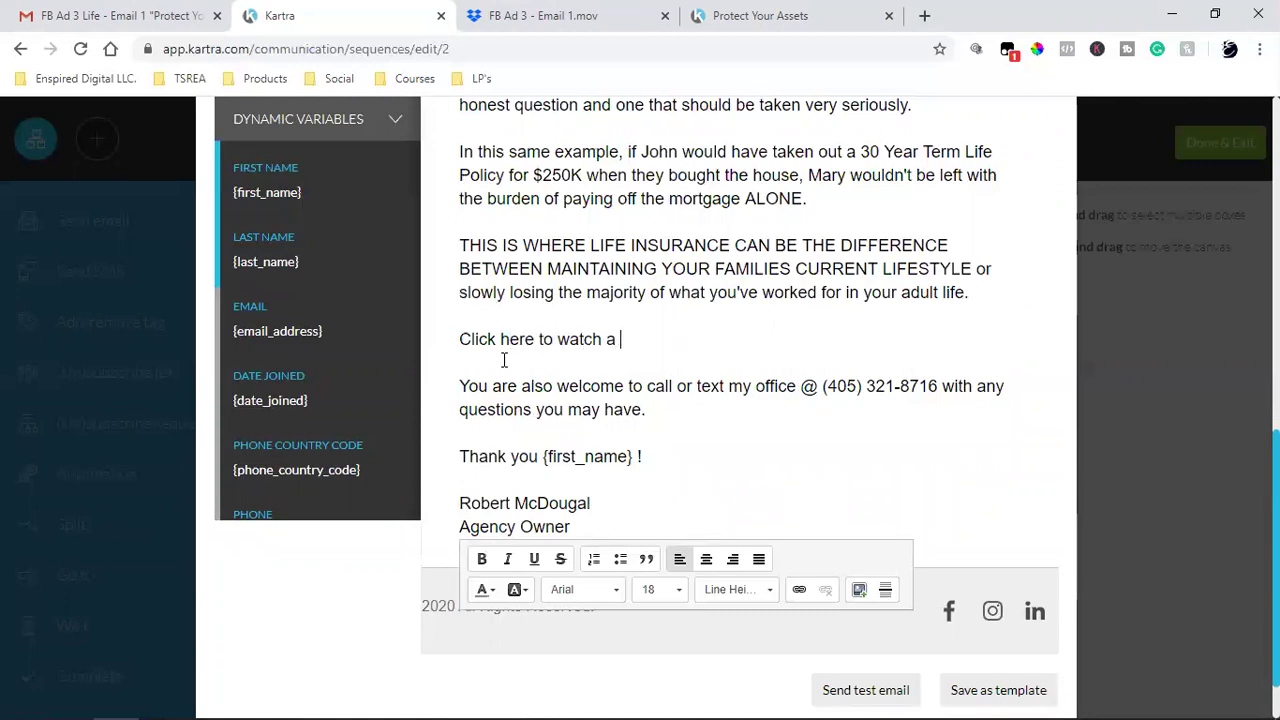
{"action": "type", "text": " short video"}
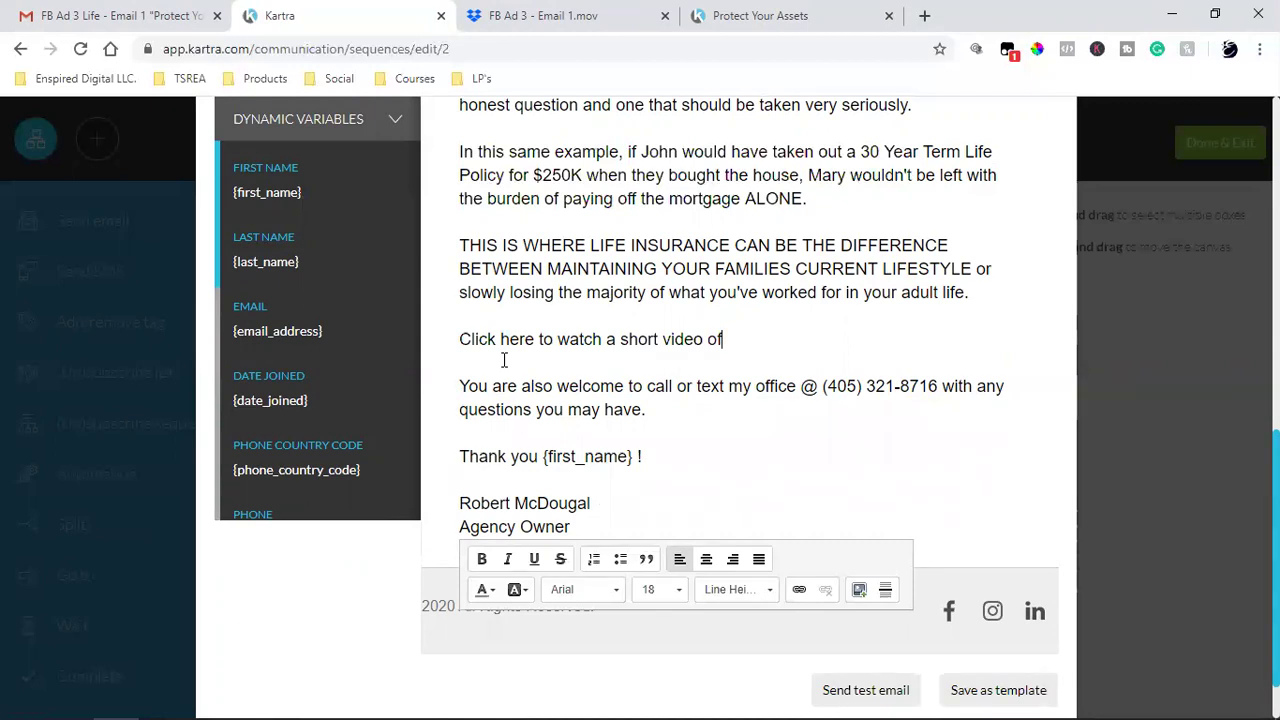
{"action": "type", "text": "of me explaining "}
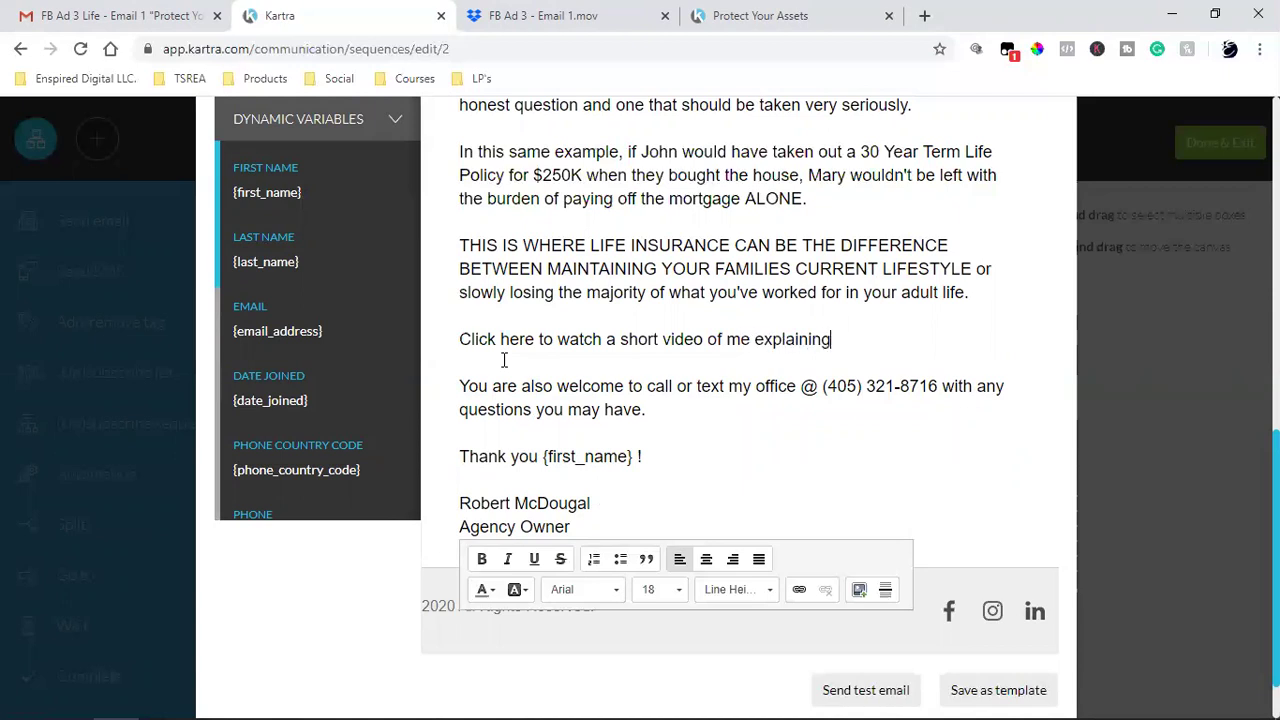
{"action": "type", "text": "how importa"}
{"action": "key", "text": "BackSpace"}
{"action": "type", "text": "tant this "}
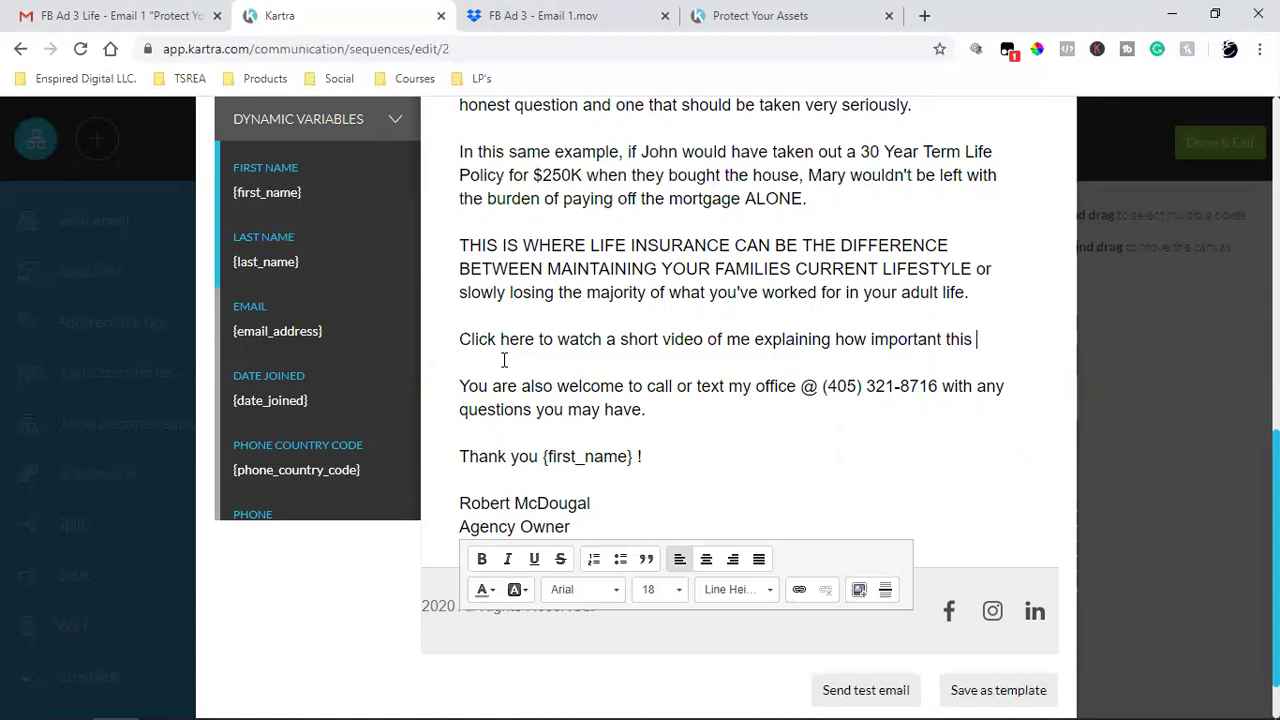
{"action": "type", "text": "real is"}
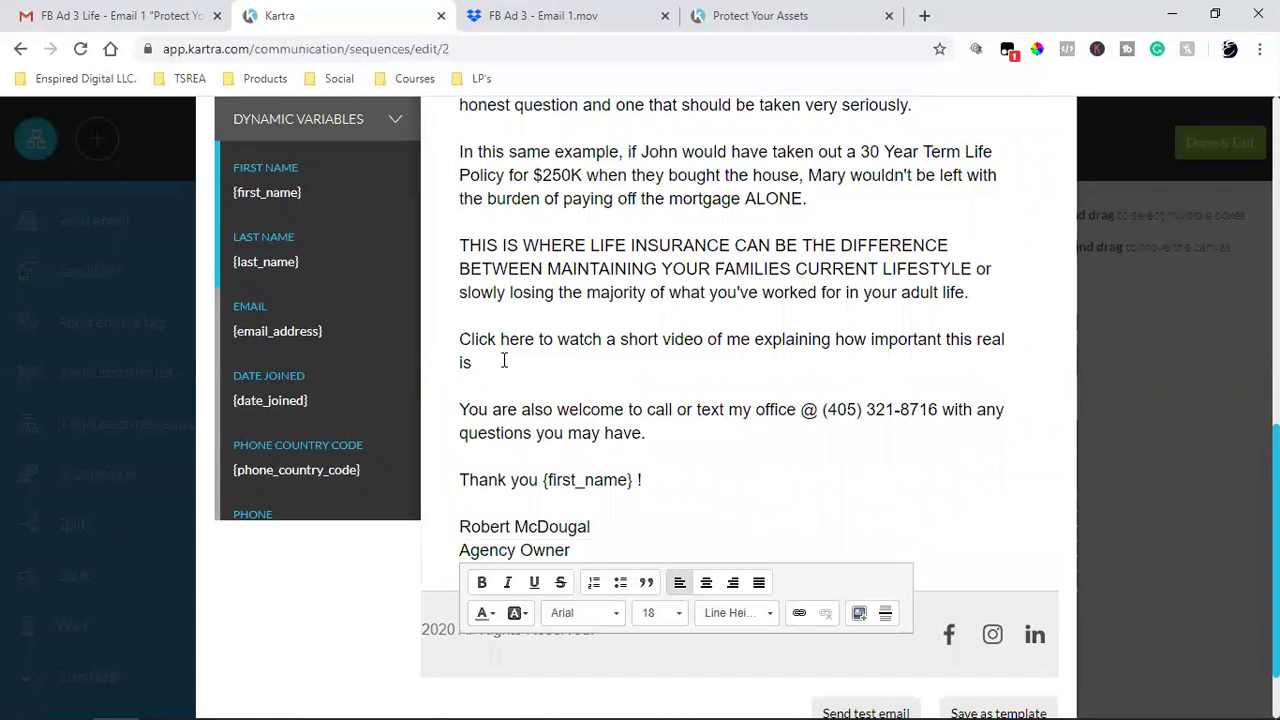
{"action": "type", "text": "."}
- Add a 'Watch here!' line below the video sentence
{"action": "key", "text": "Return"}
{"action": "key", "text": "Return"}
{"action": "type", "text": "W"}
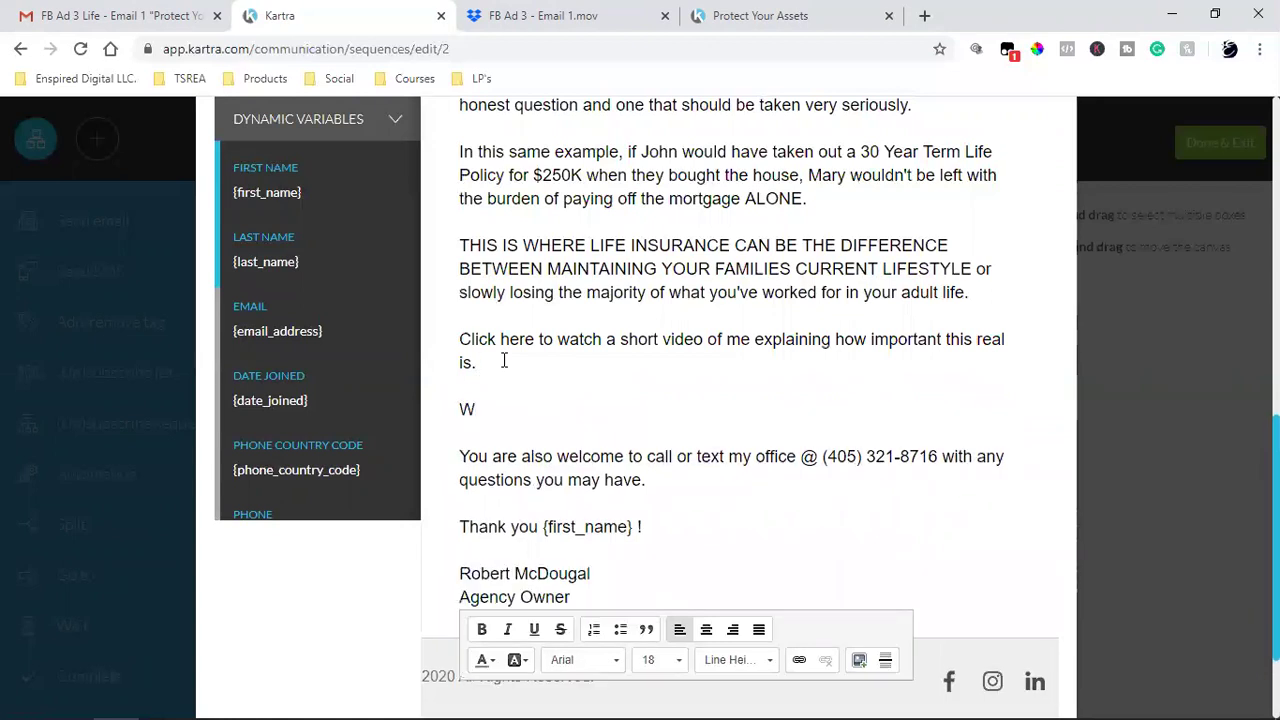
{"action": "type", "text": "atch hrer"}
{"action": "key", "text": "BackSpace"}
{"action": "type", "text": "er"}
{"action": "left_click_drag", "start_coordinate": [535, 339], "coordinate": [471, 339]}
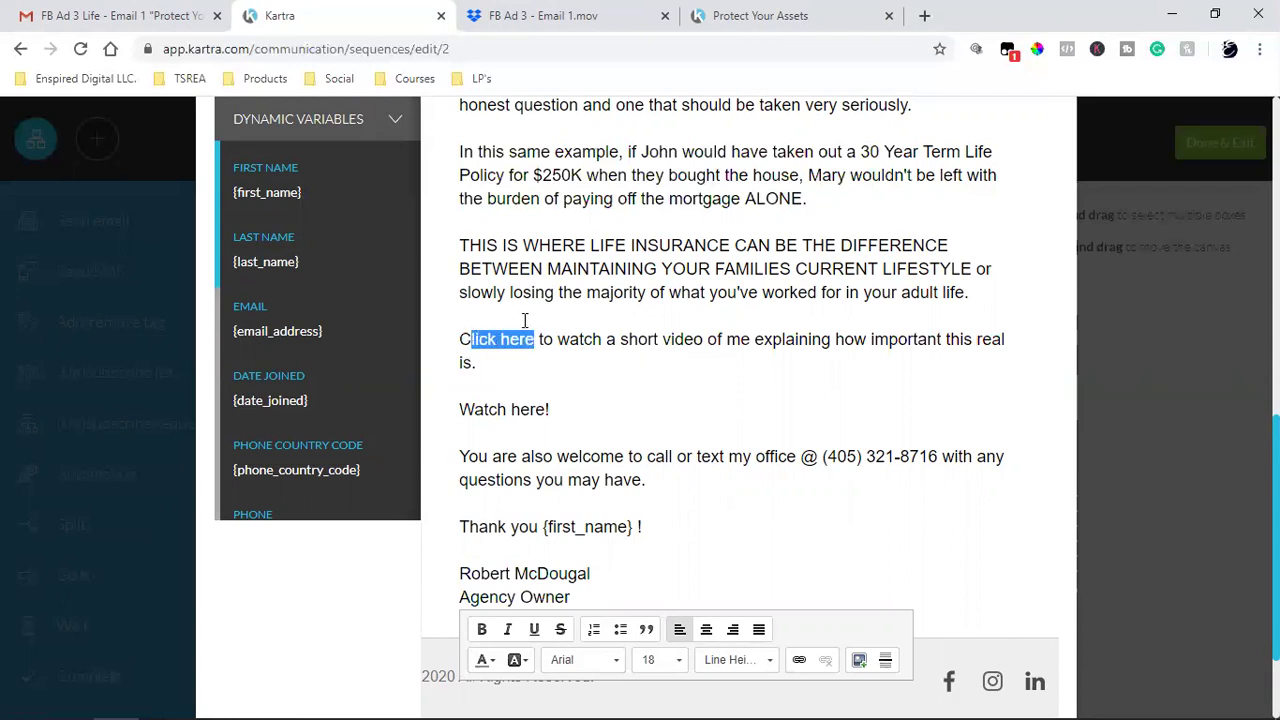
- Copy the landing page URL and make 'Click here' a bold link to it
{"action": "left_click", "coordinate": [800, 15]}
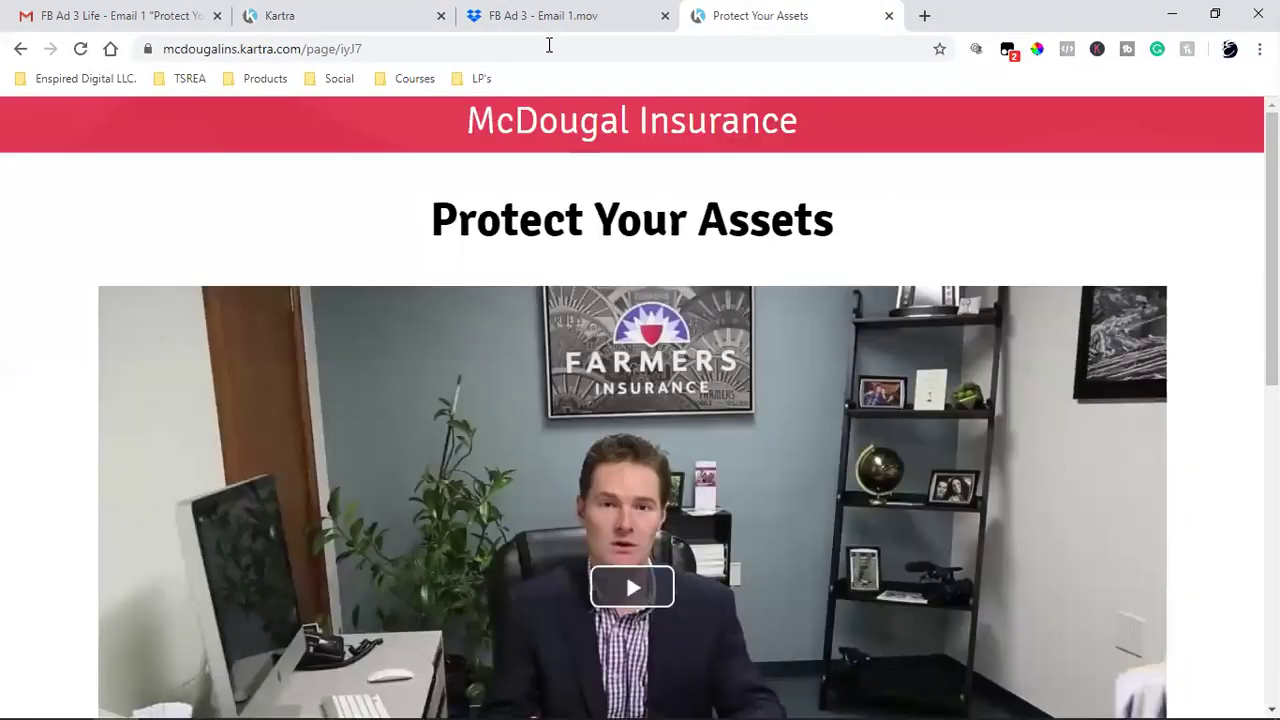
{"action": "left_click", "coordinate": [283, 52]}
{"action": "right_click", "coordinate": [283, 52]}
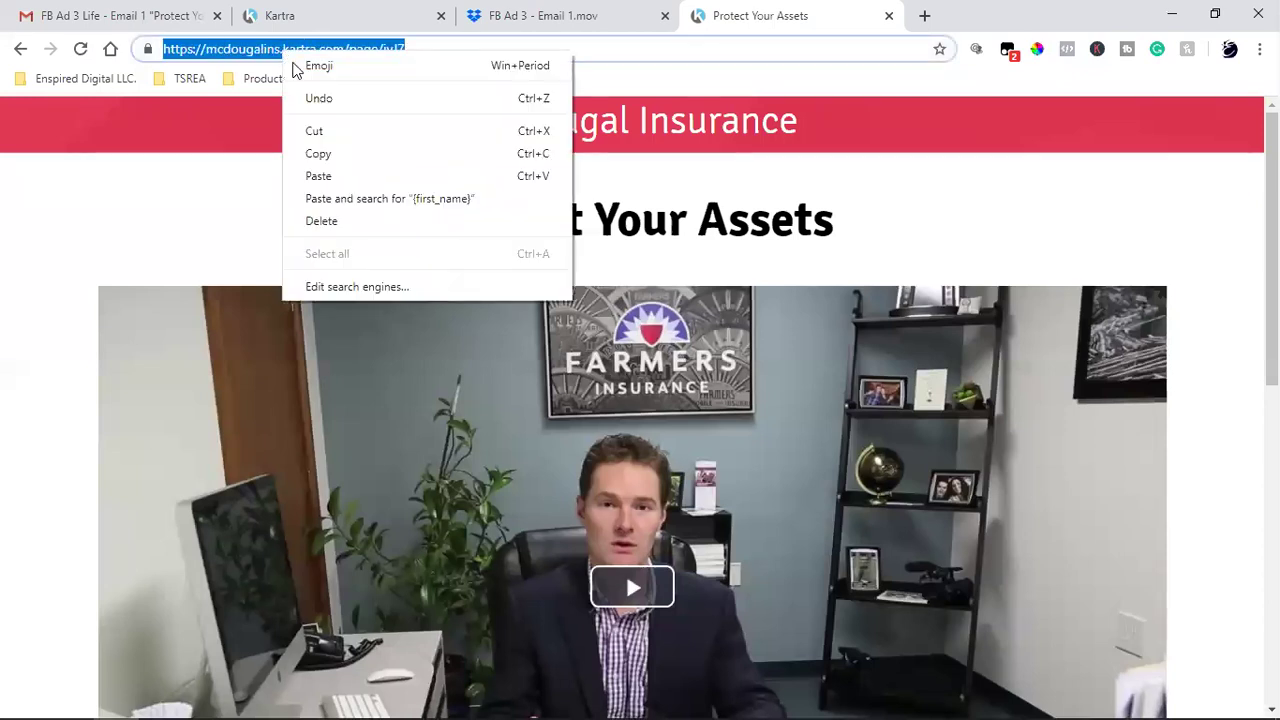
{"action": "left_click", "coordinate": [320, 151]}
{"action": "left_click", "coordinate": [250, 15]}
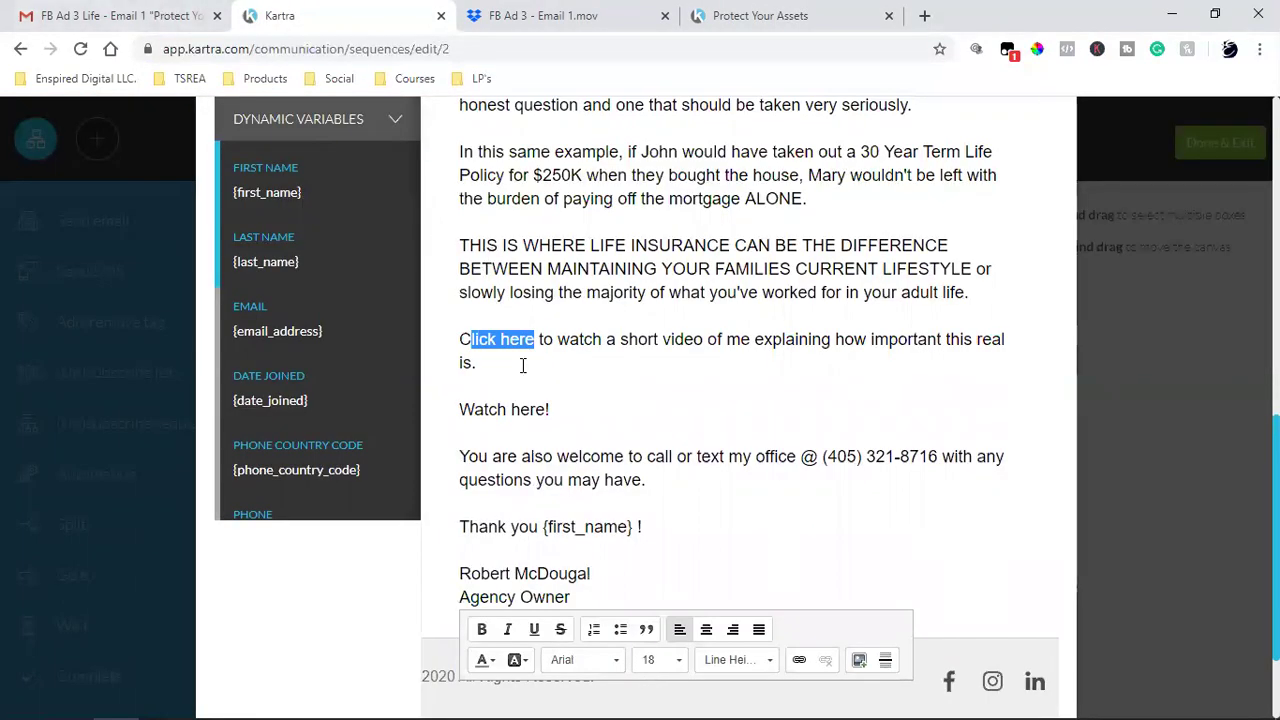
{"action": "left_click", "coordinate": [512, 322]}
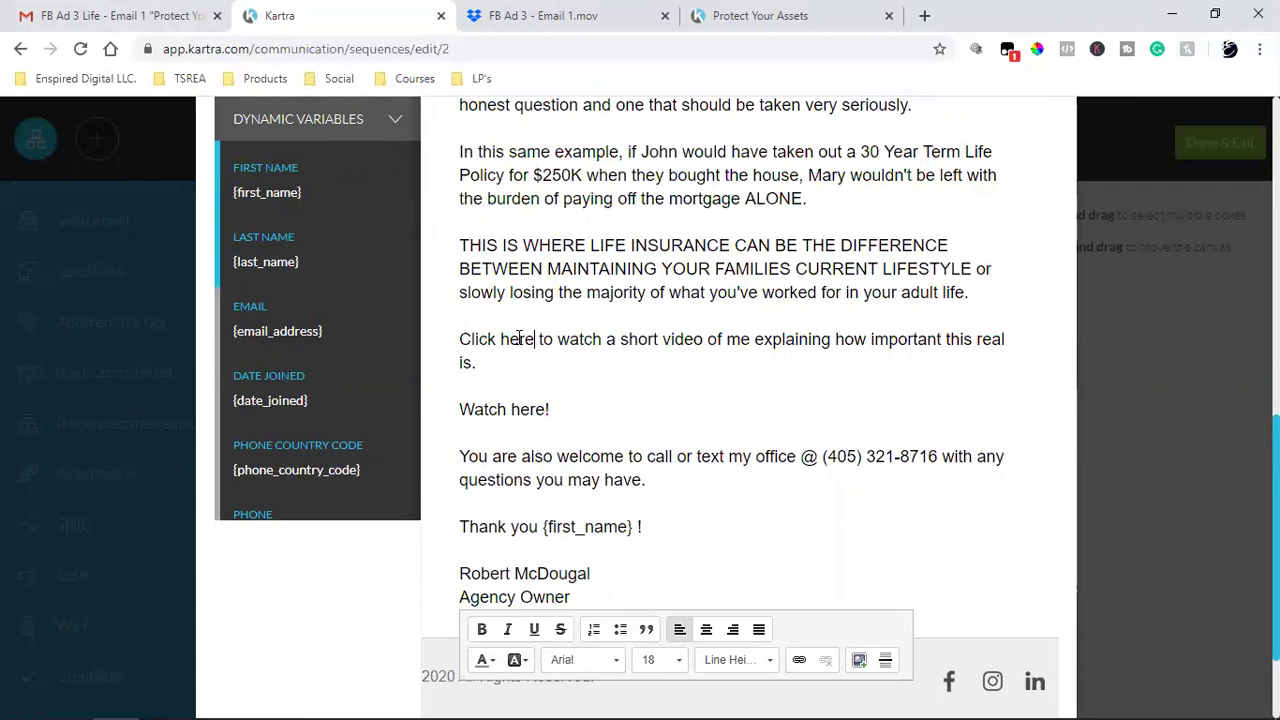
{"action": "left_click_drag", "start_coordinate": [536, 339], "coordinate": [457, 340]}
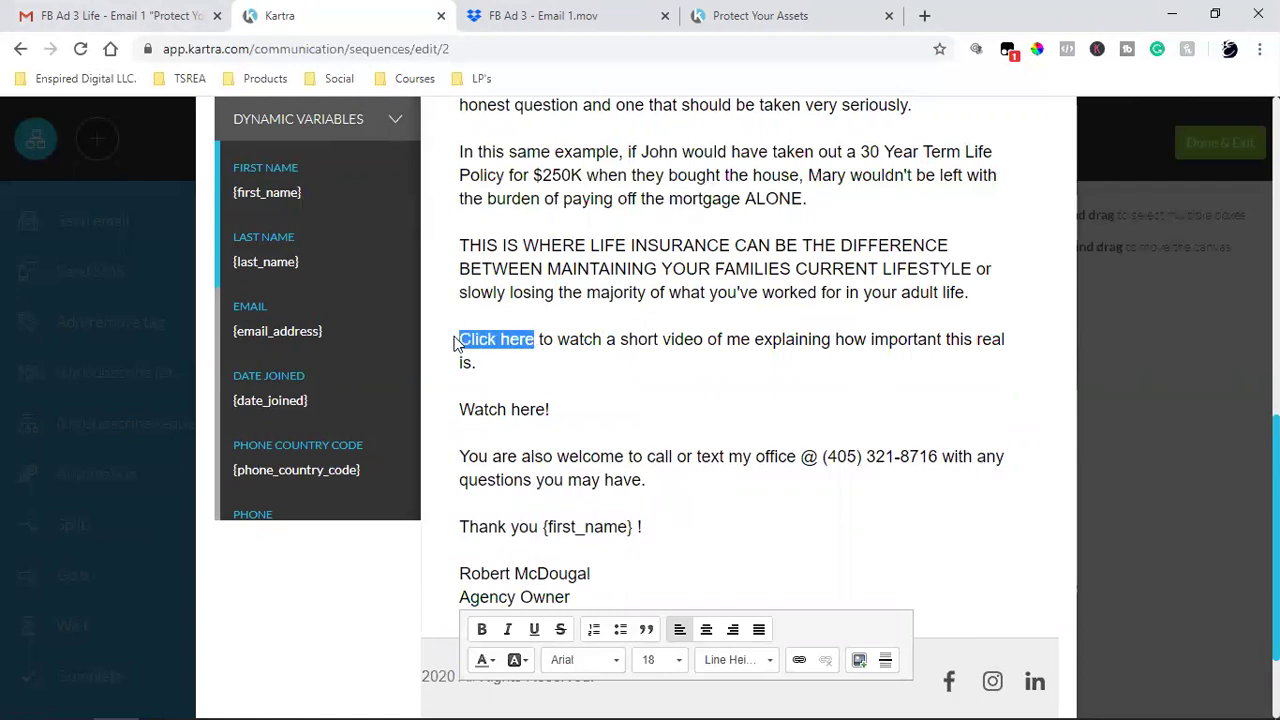
{"action": "left_click", "coordinate": [482, 641]}
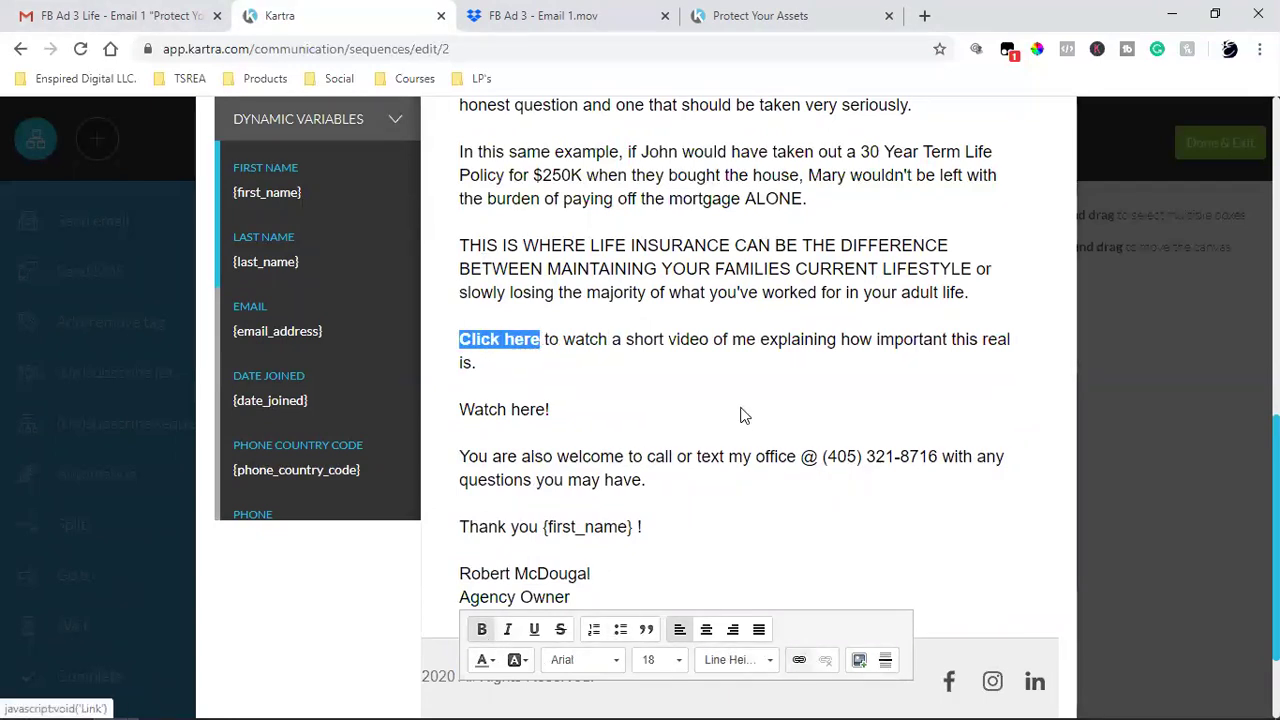
{"action": "key", "text": "ctrl+k"}
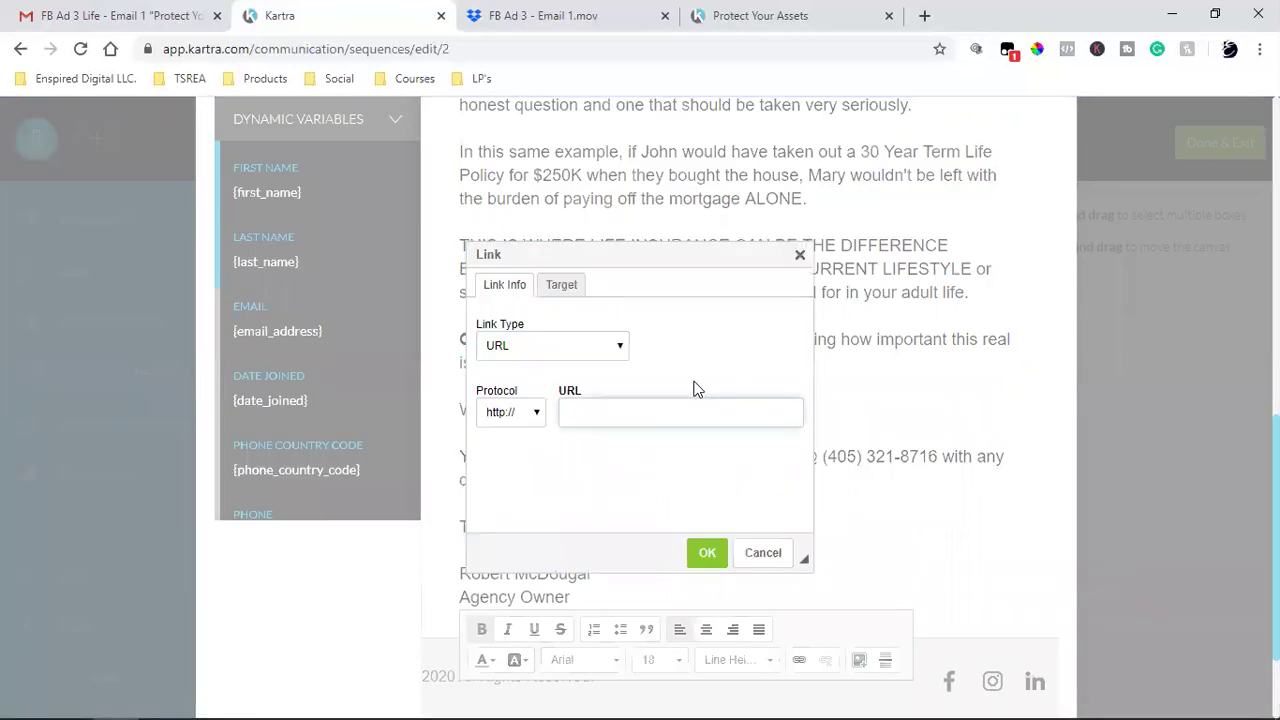
{"action": "key", "text": "ctrl+v"}
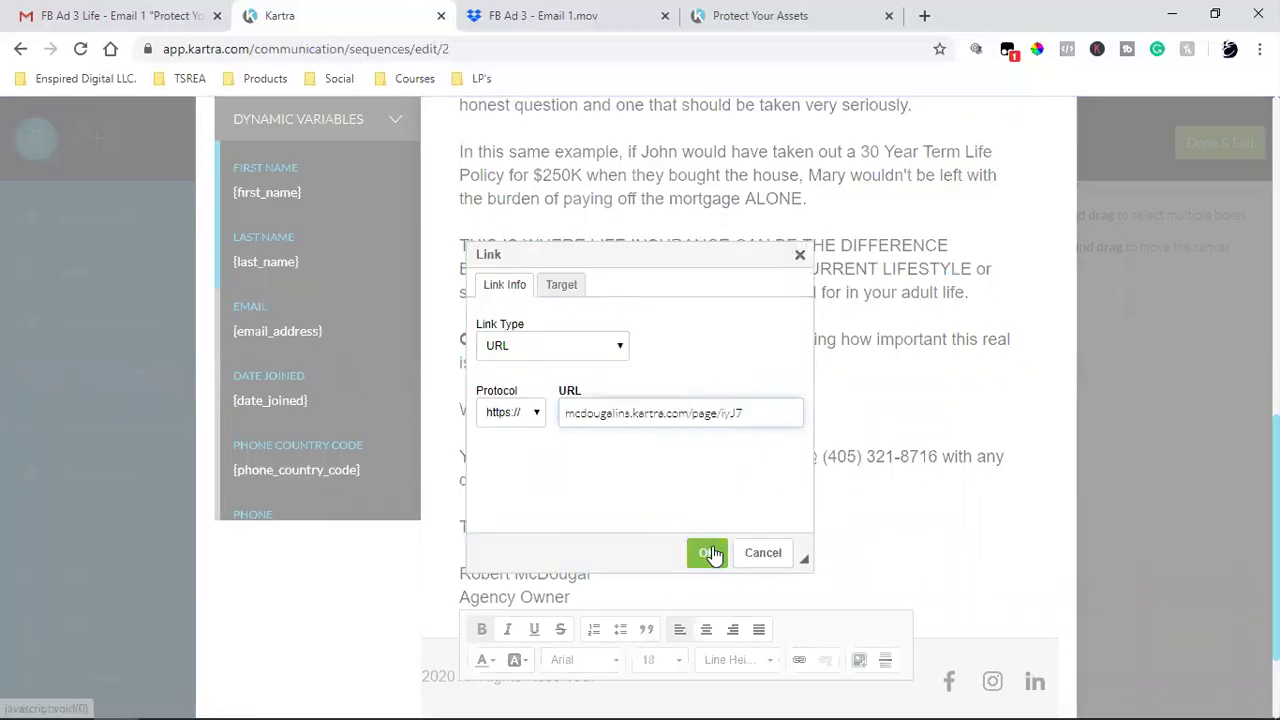
{"action": "left_click", "coordinate": [706, 553]}
- Make 'Watch here!' a bold link to the same landing page URL
{"action": "left_click_drag", "start_coordinate": [549, 409], "coordinate": [443, 411]}
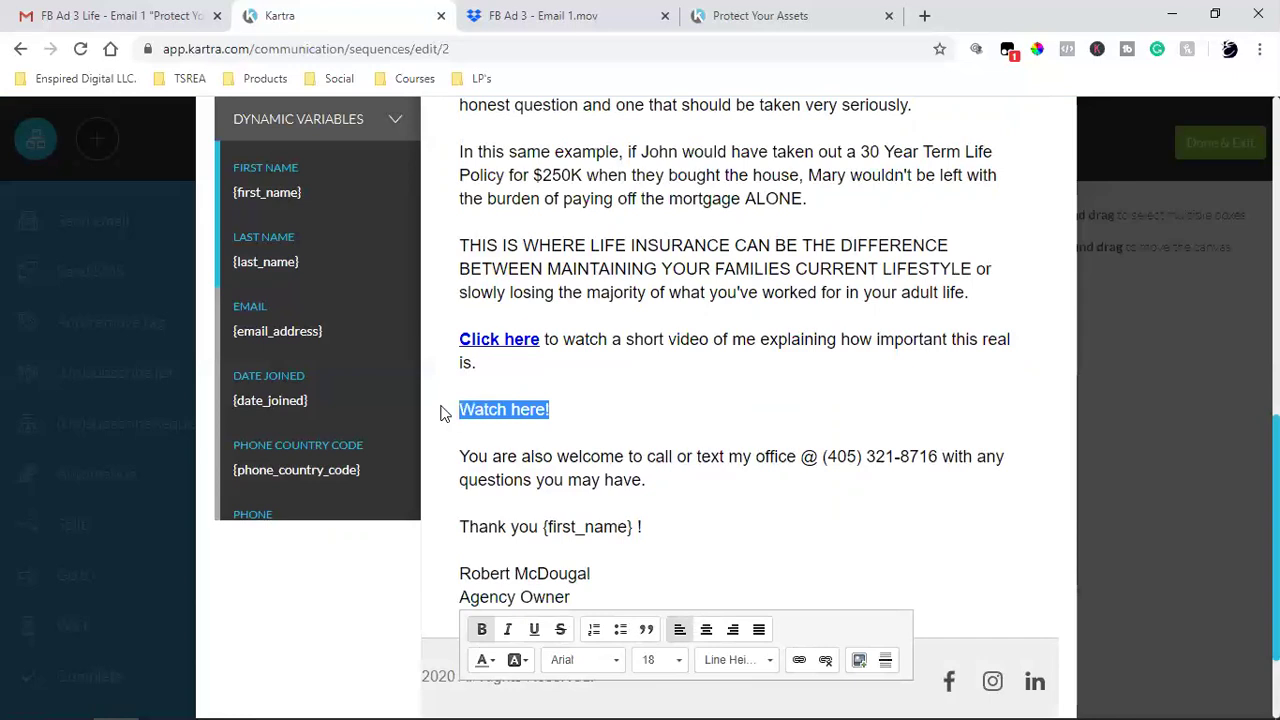
{"action": "left_click", "coordinate": [483, 629]}
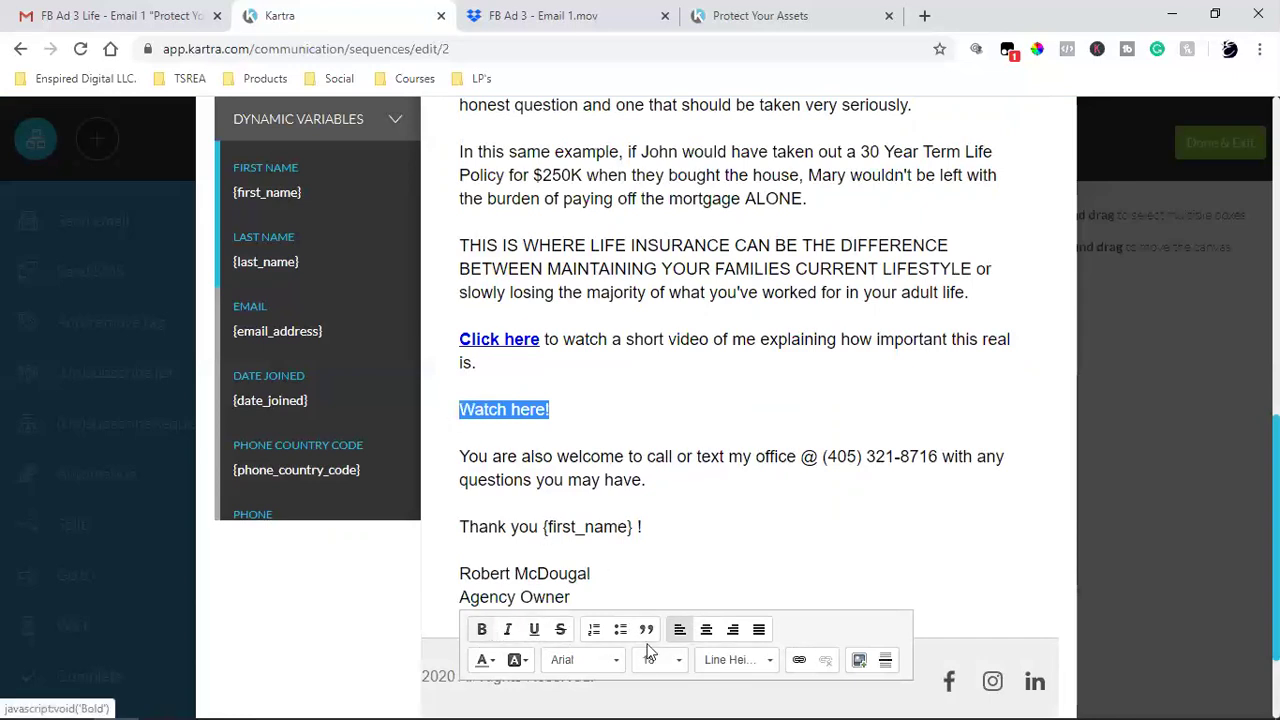
{"action": "left_click", "coordinate": [799, 659]}
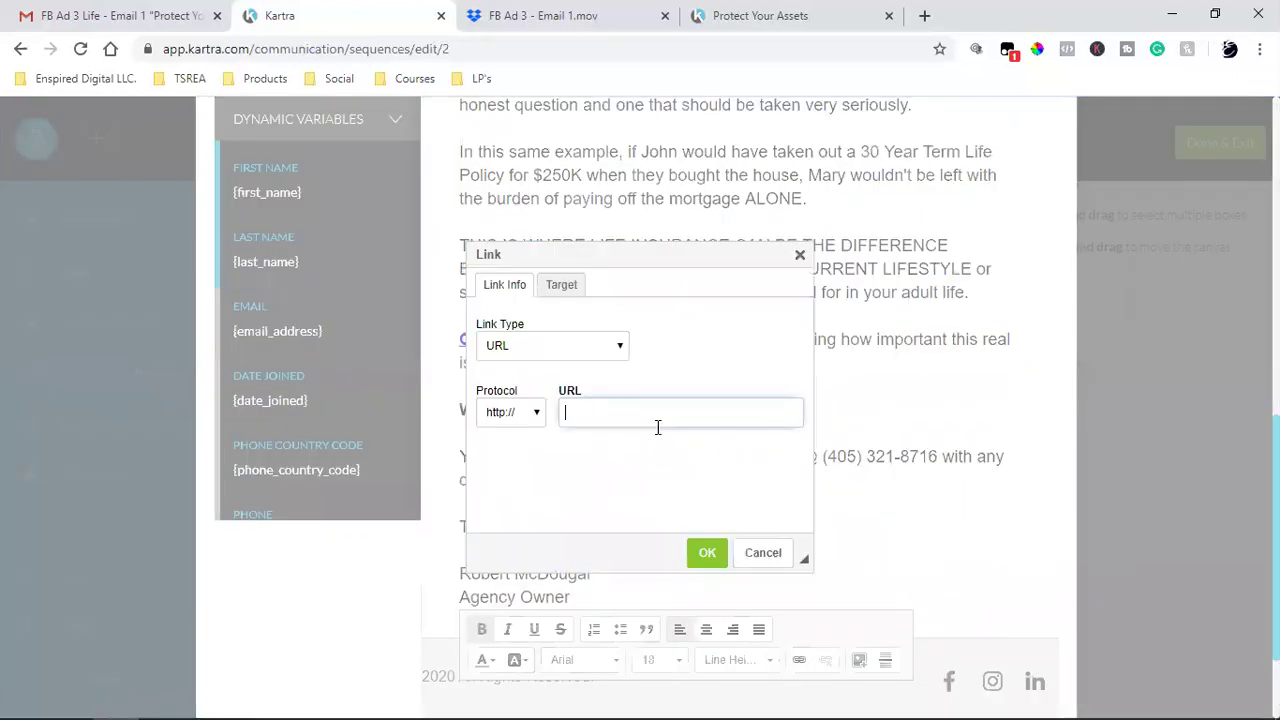
{"action": "key", "text": "ctrl+v"}
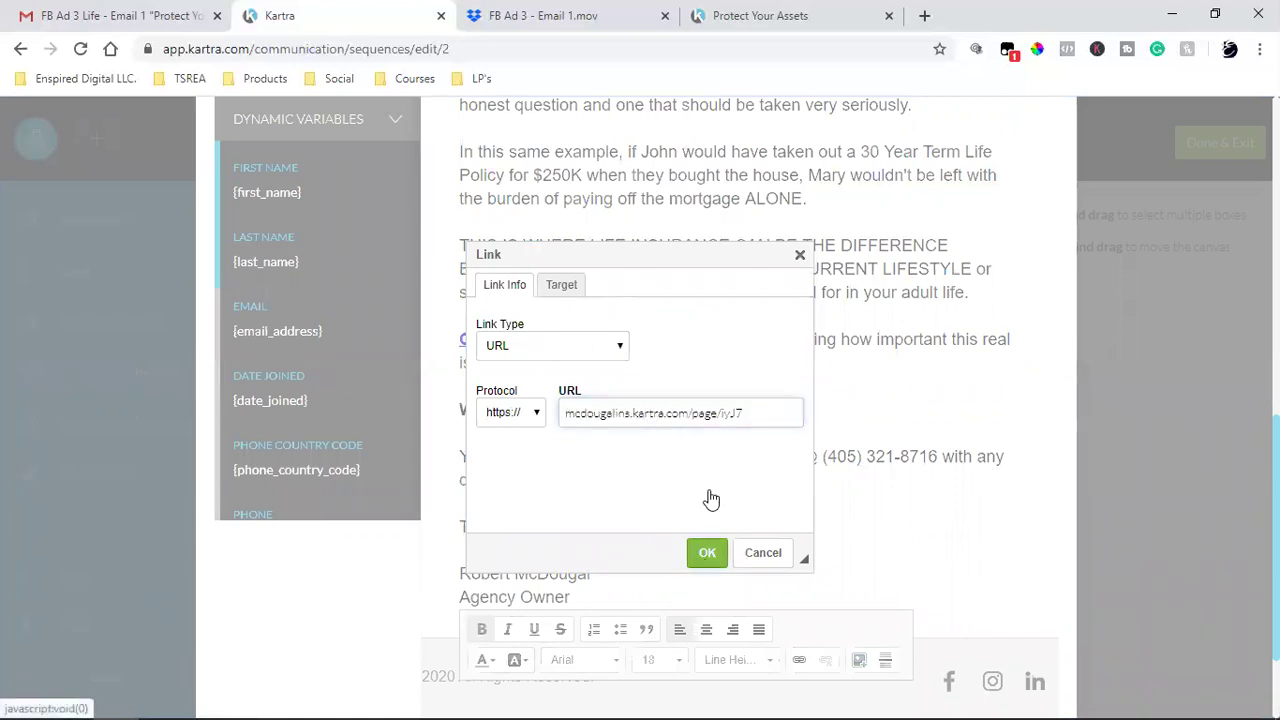
{"action": "left_click", "coordinate": [707, 553]}
{"action": "left_click", "coordinate": [766, 458]}
{"action": "scroll", "coordinate": [646, 480], "scroll_direction": "down", "scroll_amount": 2}
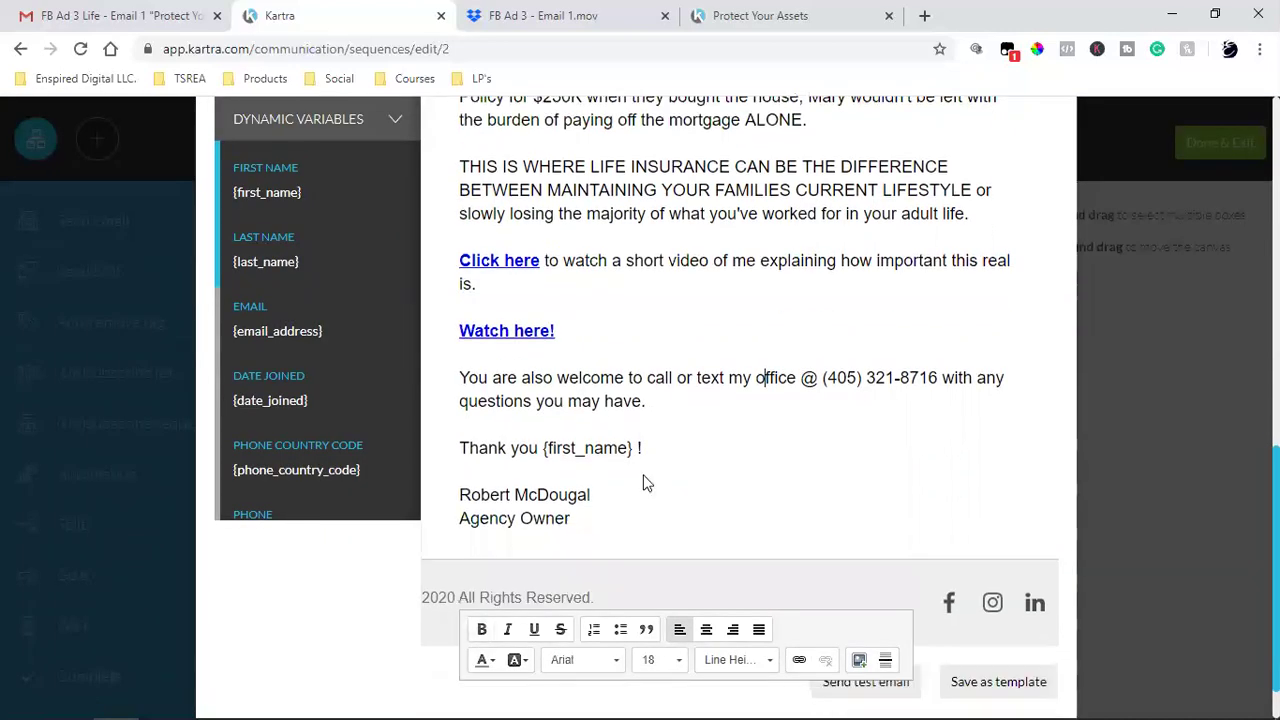
- Replace the email footer with the landing page's 'Copyright © 2020 McDougal Insurance. All Rights Reserved.' line
{"action": "left_click", "coordinate": [760, 15]}
{"action": "scroll", "coordinate": [418, 498], "scroll_direction": "down", "scroll_amount": 7}
{"action": "triple_click", "coordinate": [296, 640]}
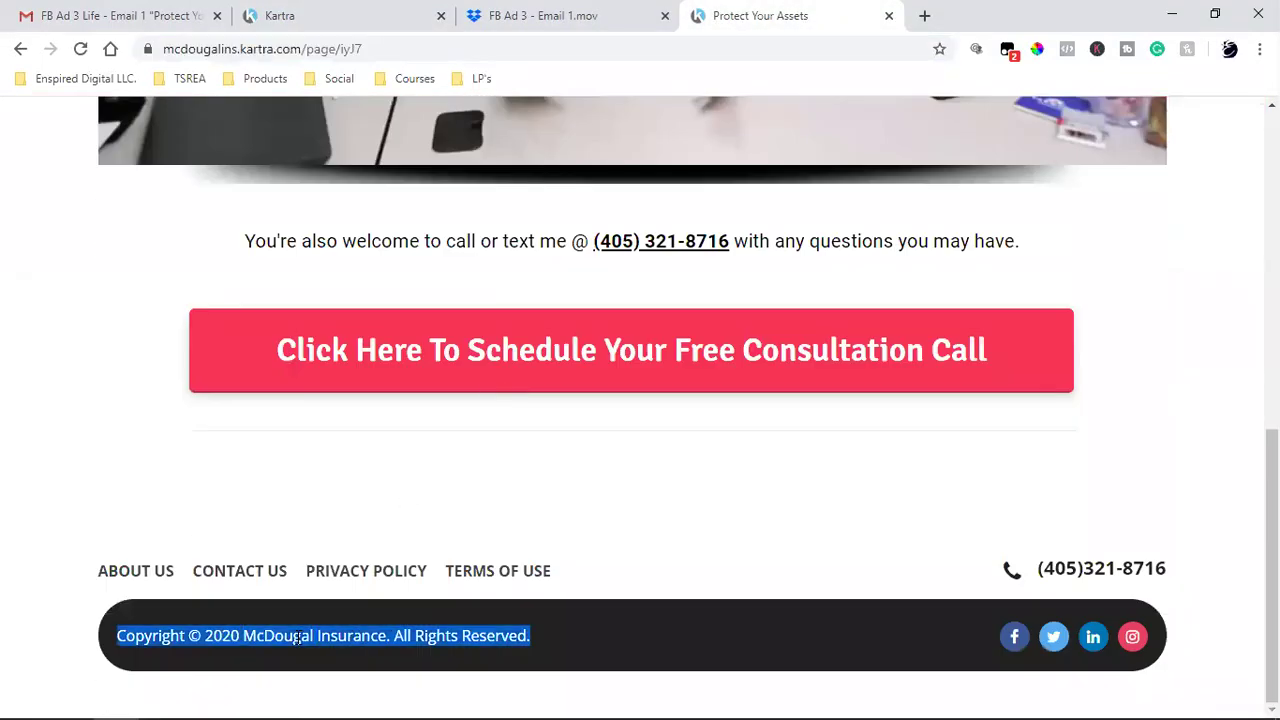
{"action": "right_click", "coordinate": [296, 638]}
{"action": "left_click", "coordinate": [371, 519]}
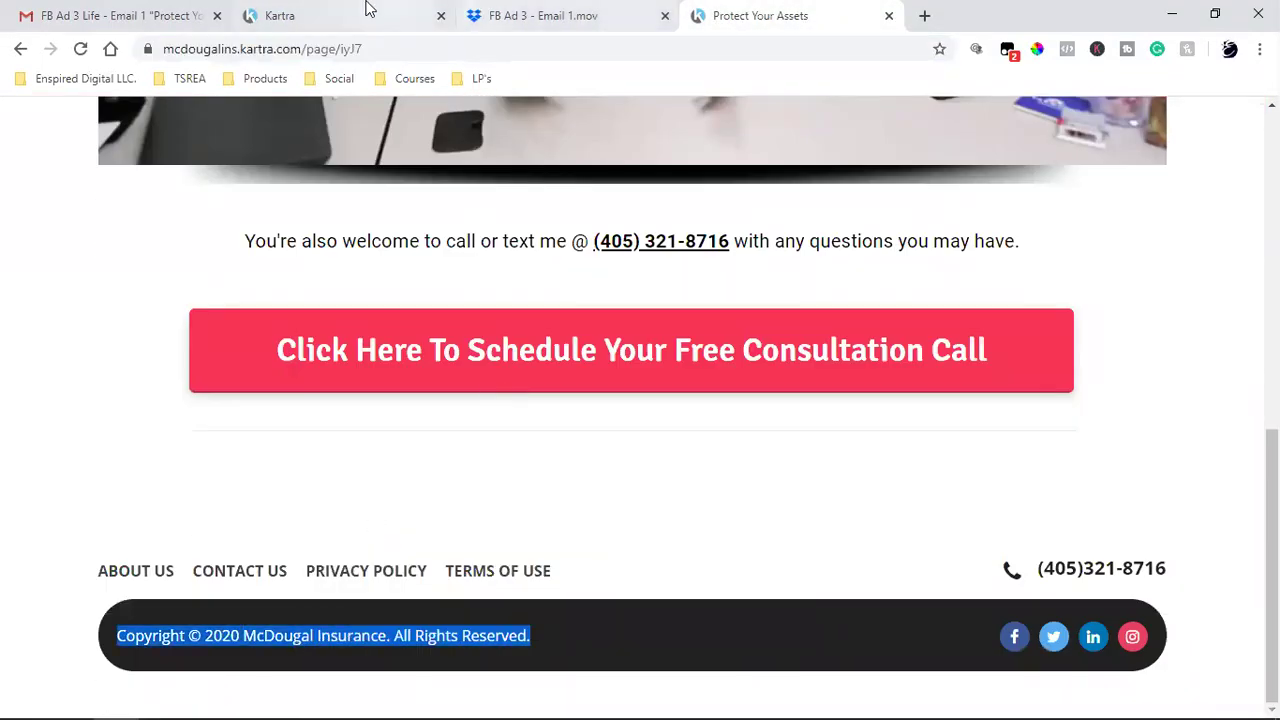
{"action": "left_click", "coordinate": [345, 15]}
{"action": "left_click", "coordinate": [451, 532]}
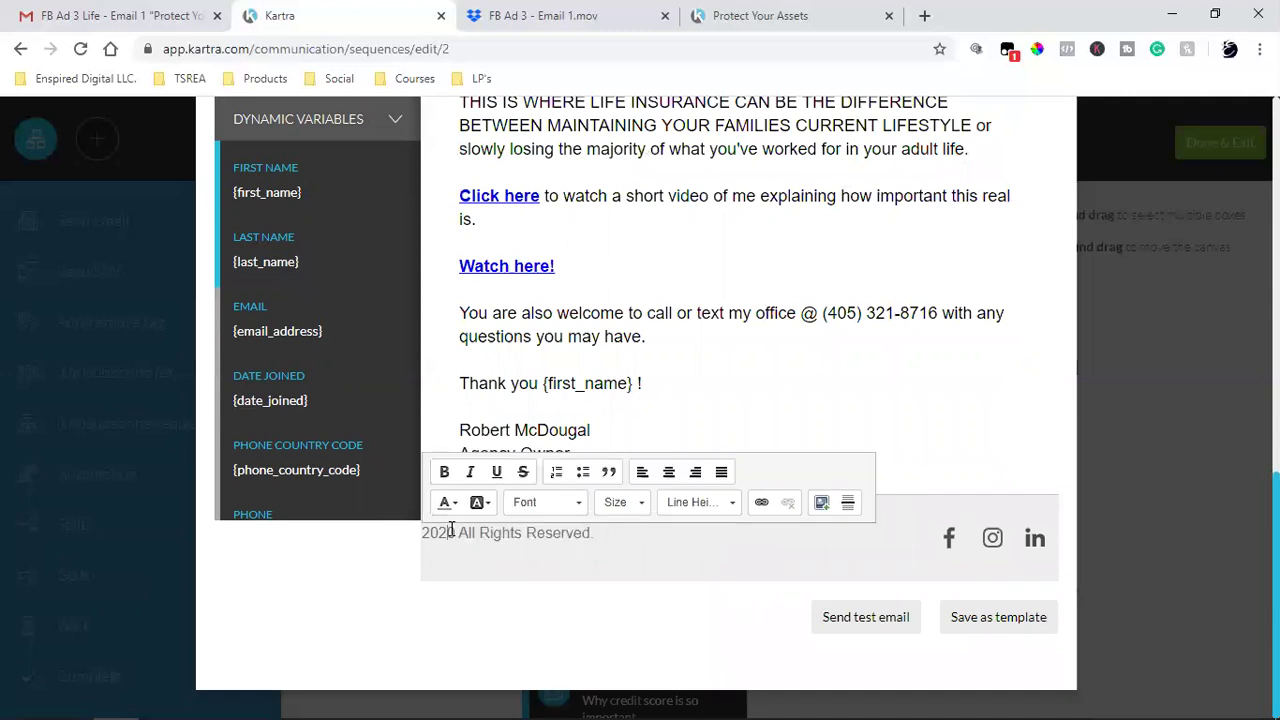
{"action": "triple_click", "coordinate": [509, 532]}
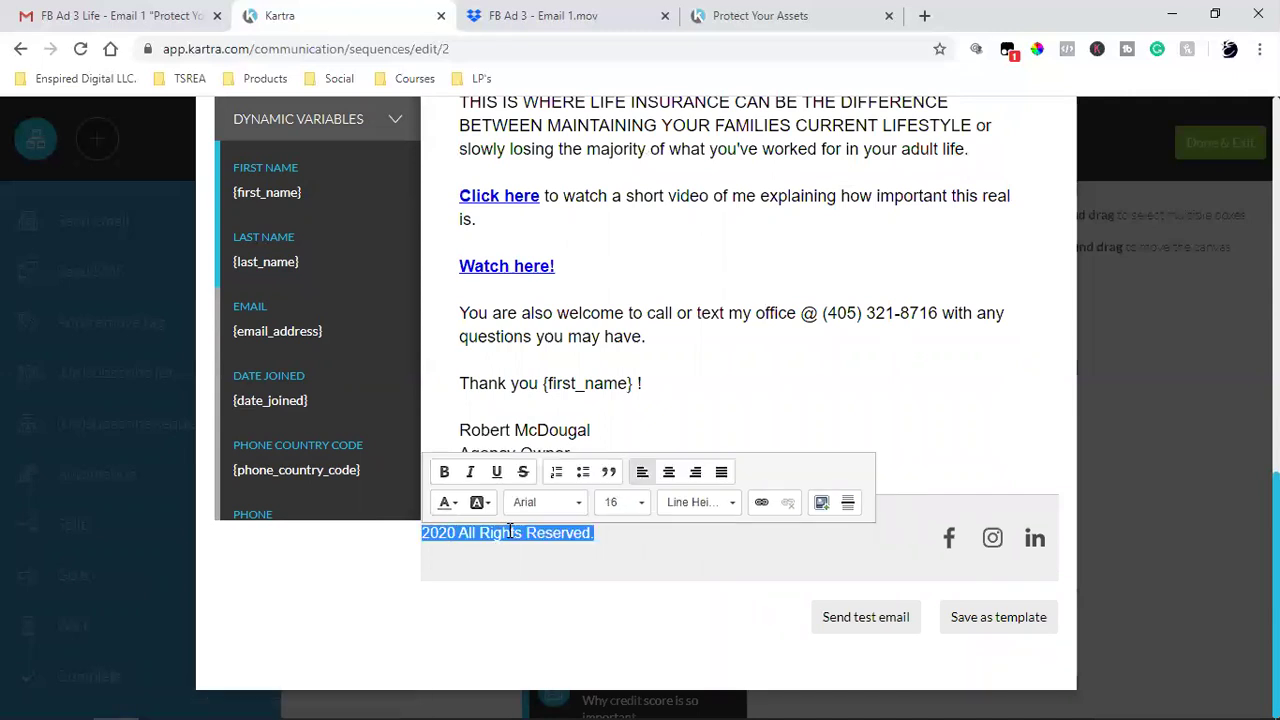
{"action": "key", "text": "BackSpace"}
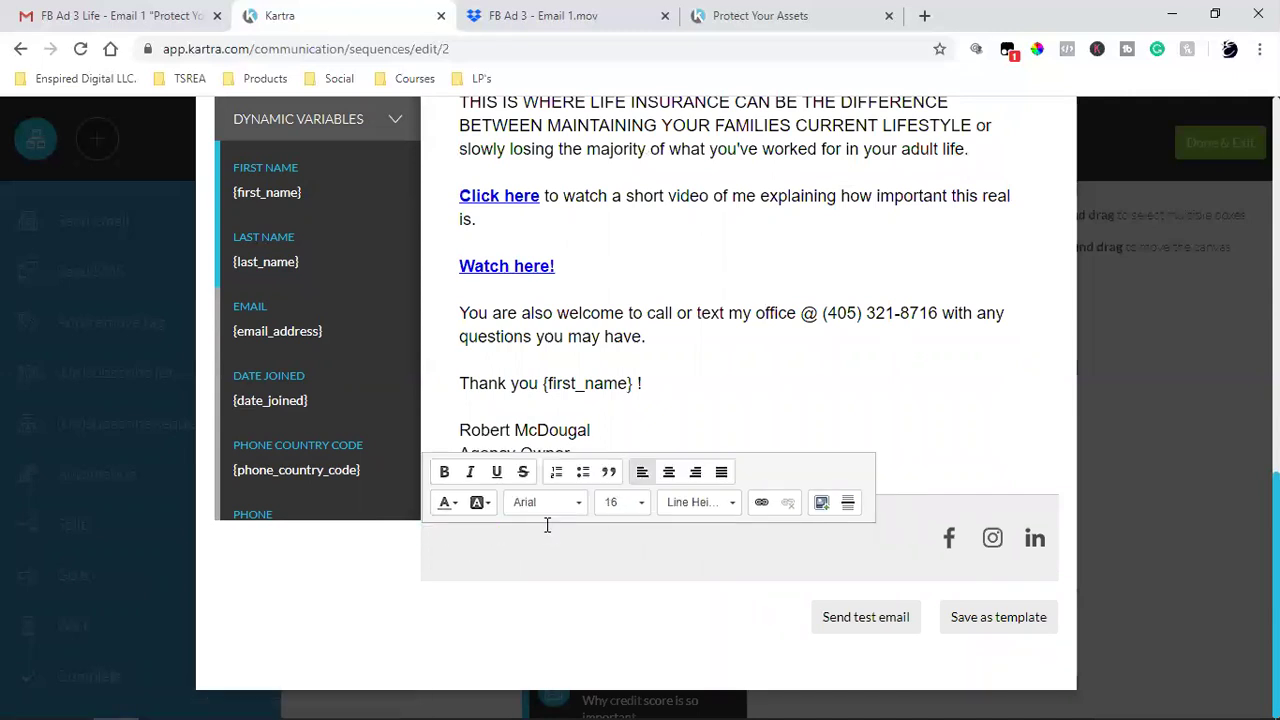
{"action": "key", "text": "ctrl+v"}
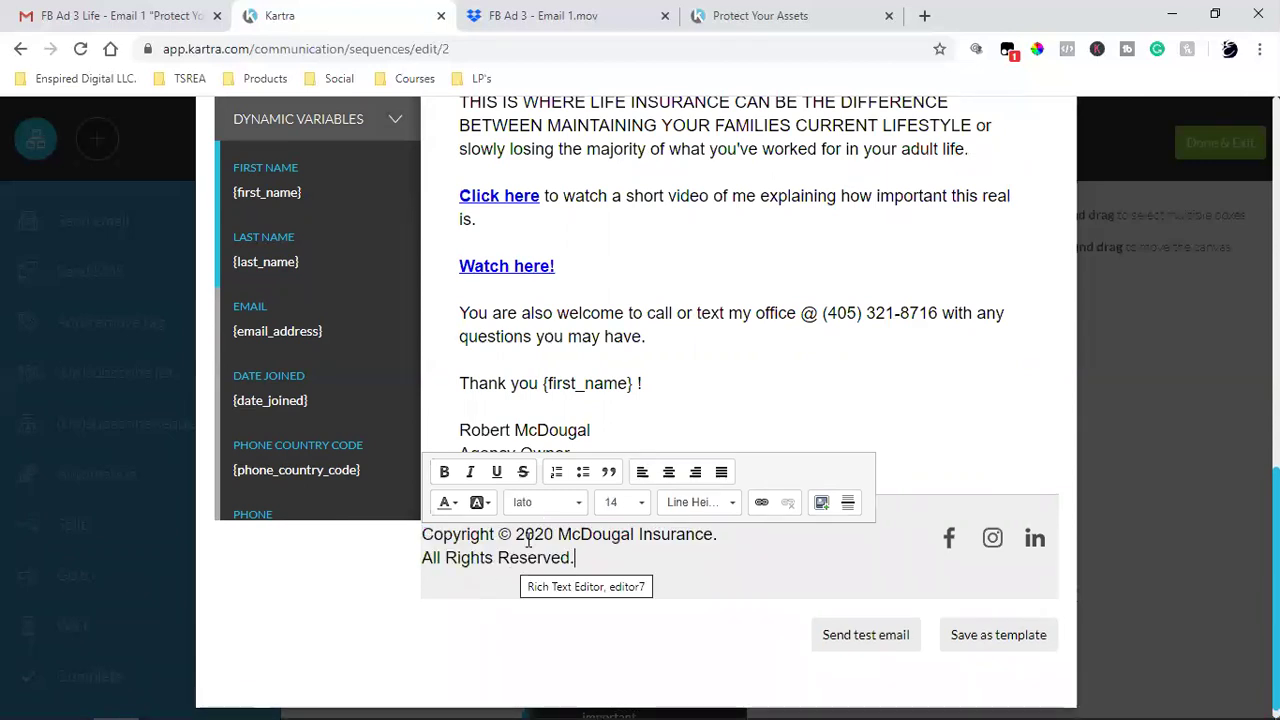
- Set the new footer text to font size 11
{"action": "triple_click", "coordinate": [527, 540]}
{"action": "left_click", "coordinate": [613, 510]}
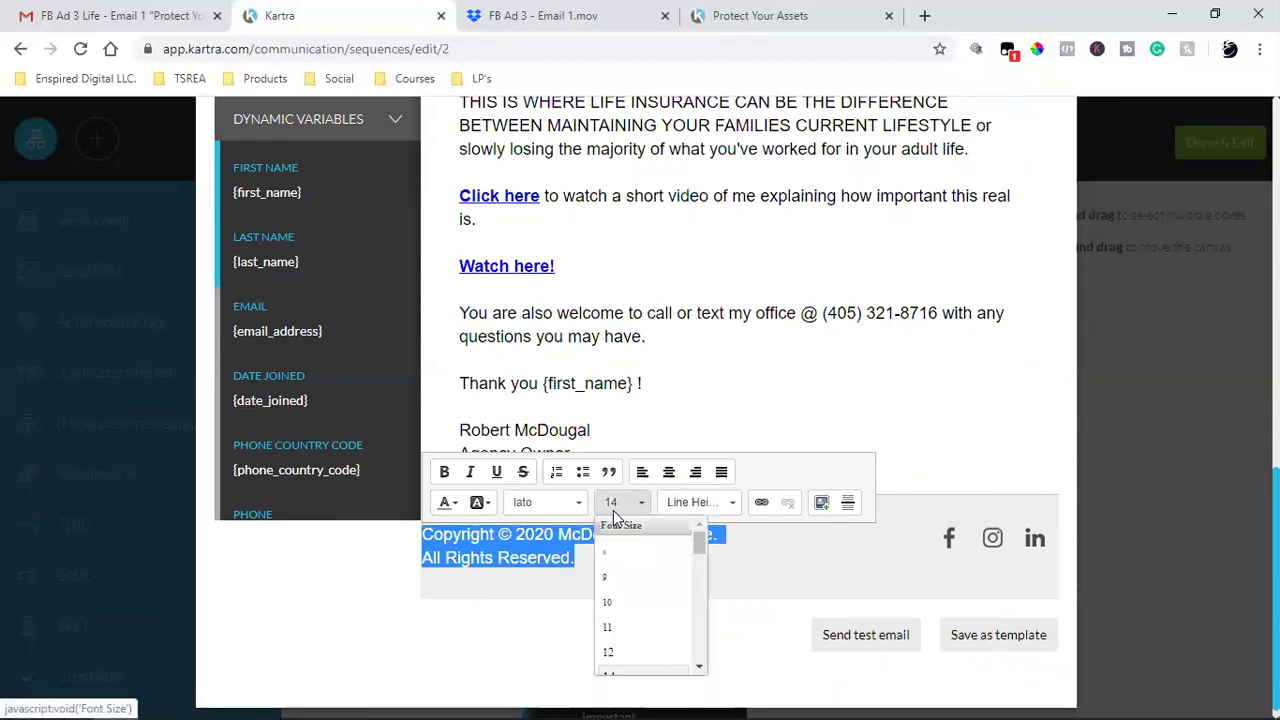
{"action": "left_click", "coordinate": [643, 589]}
{"action": "left_click", "coordinate": [638, 510]}
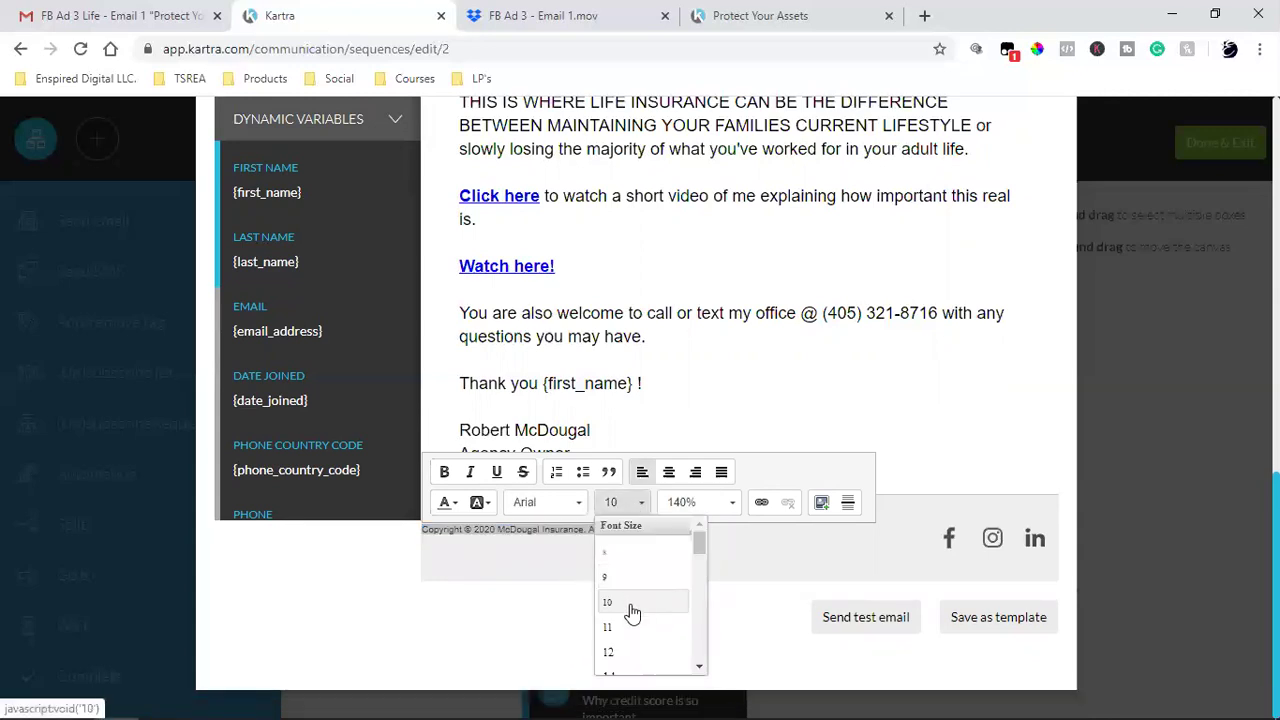
{"action": "left_click", "coordinate": [620, 652]}
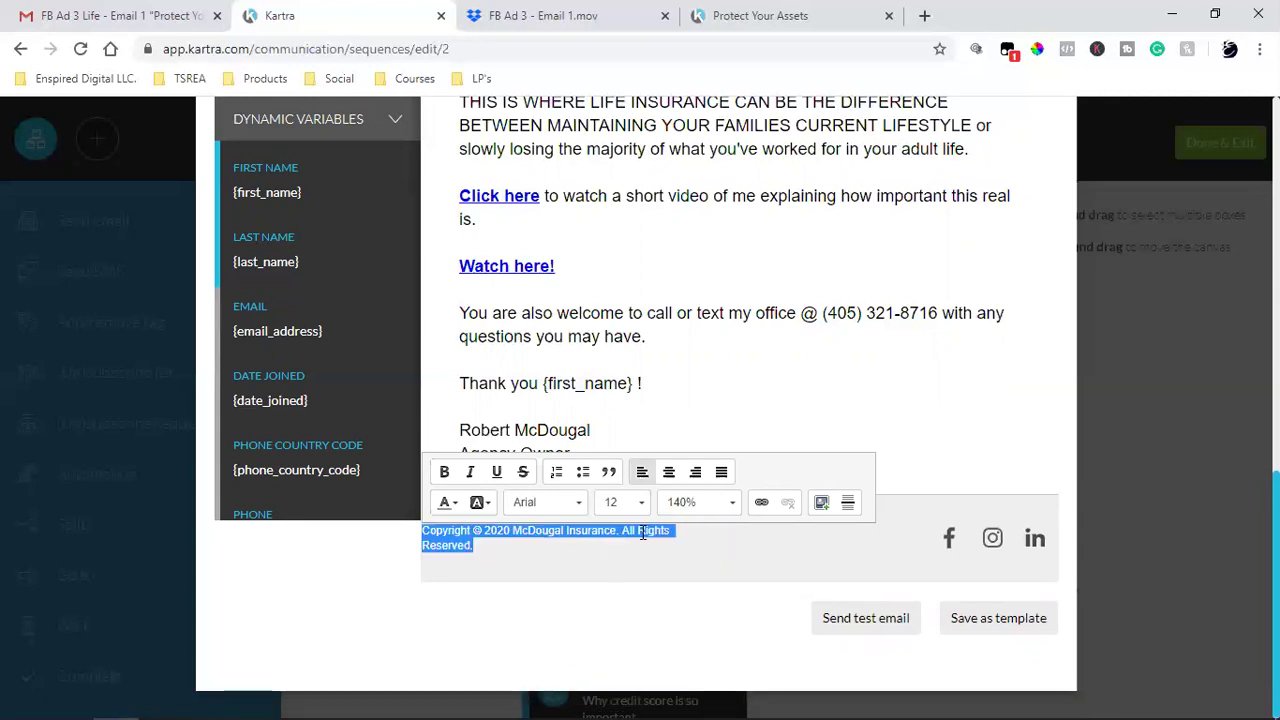
{"action": "left_click", "coordinate": [647, 510]}
{"action": "left_click", "coordinate": [635, 630]}
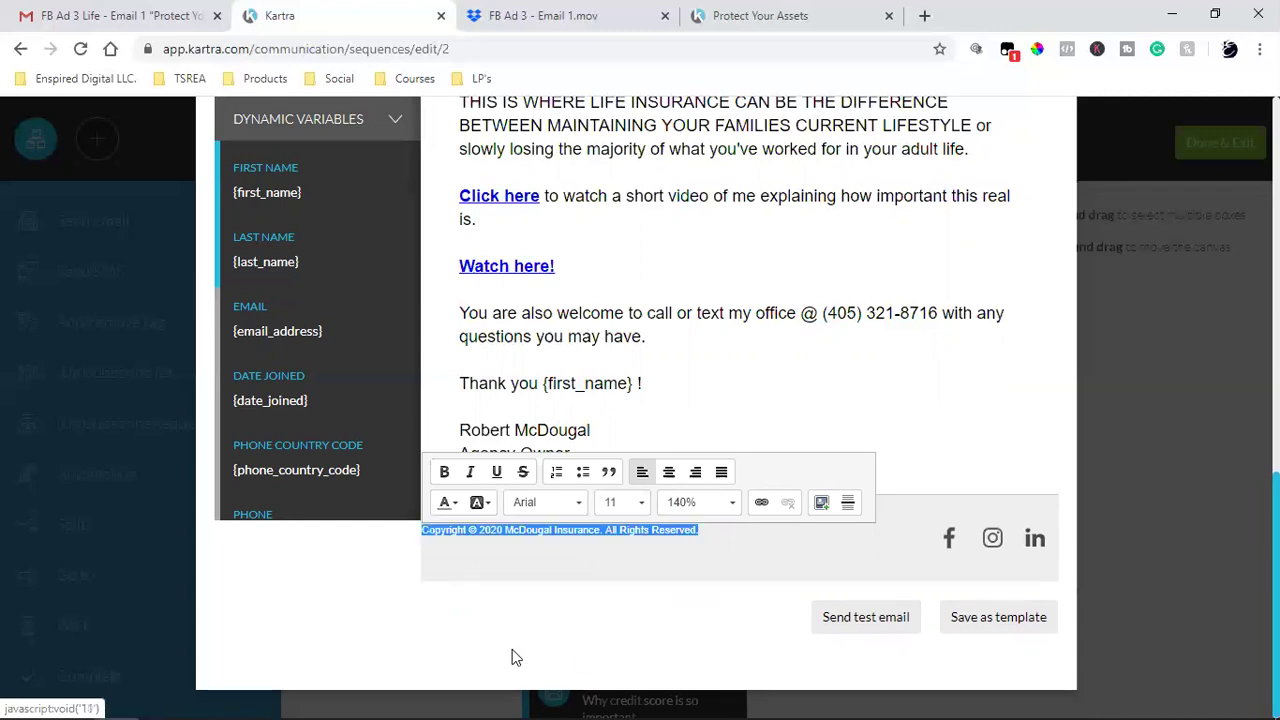
{"action": "left_click", "coordinate": [512, 649]}
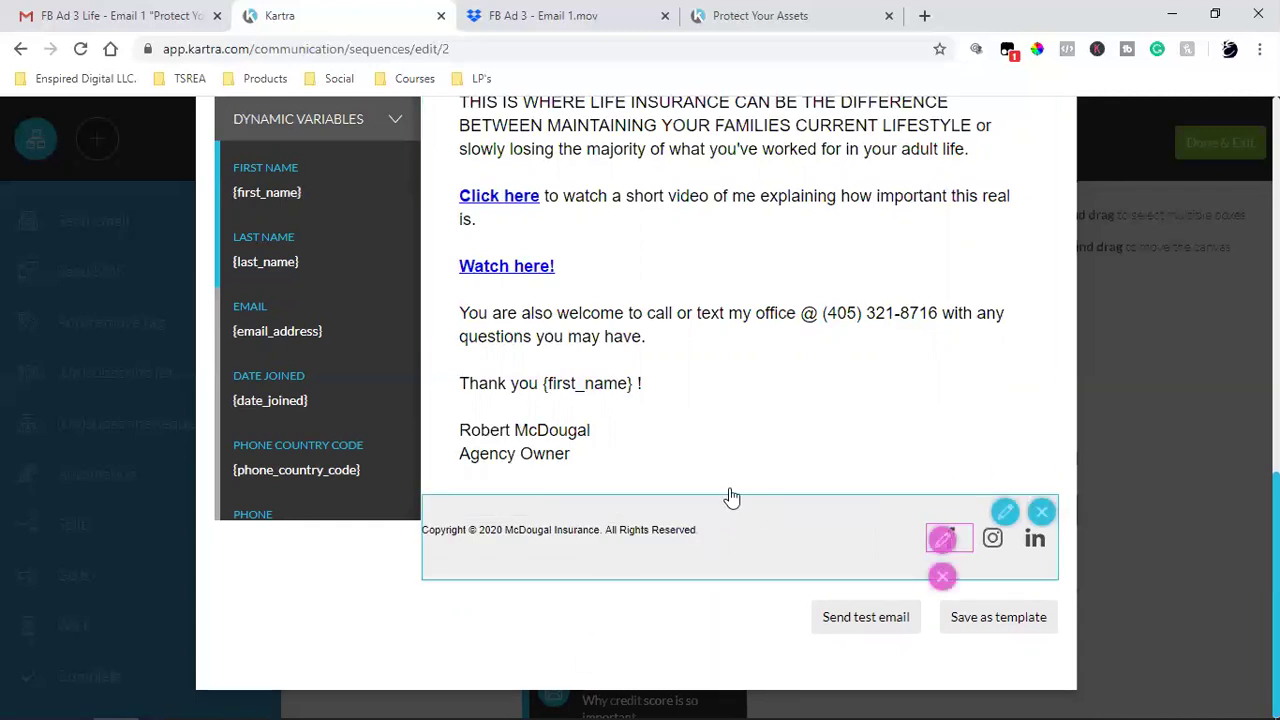
{"action": "scroll", "coordinate": [762, 541], "scroll_direction": "up", "scroll_amount": 2}
{"action": "scroll", "coordinate": [762, 541], "scroll_direction": "up", "scroll_amount": 6}
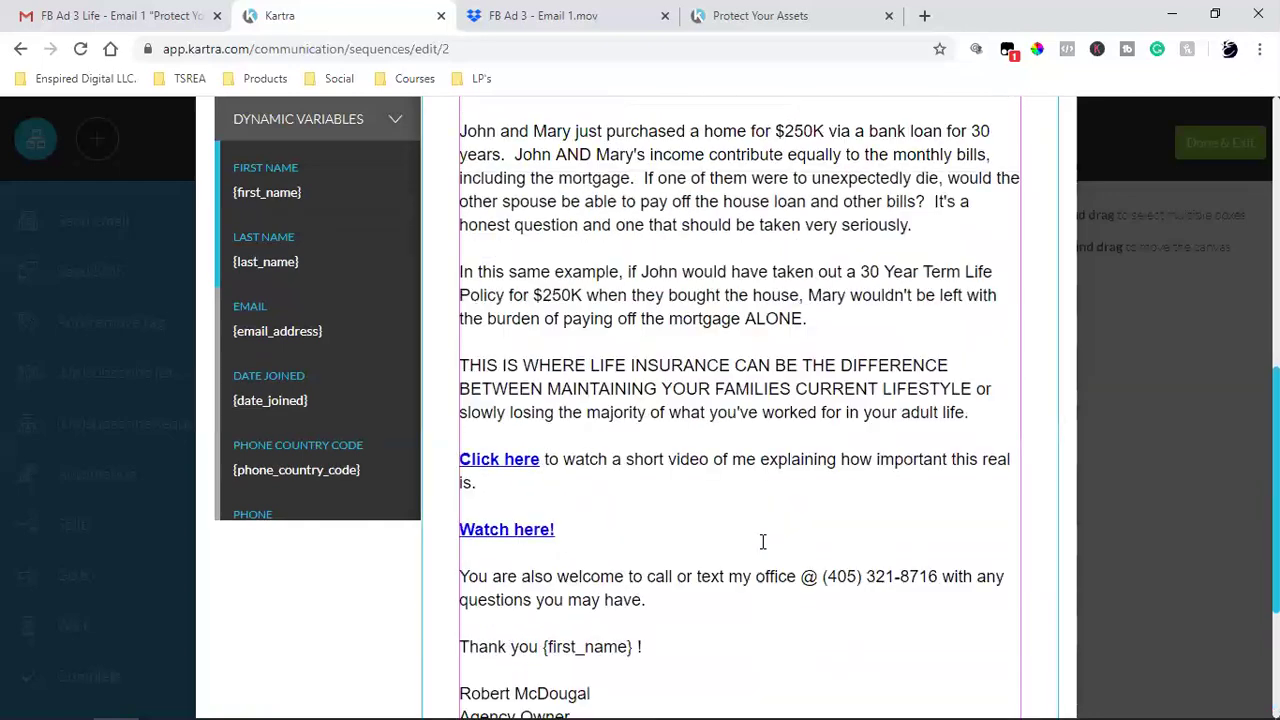
{"action": "scroll", "coordinate": [762, 541], "scroll_direction": "down", "scroll_amount": 6}
{"action": "scroll", "coordinate": [761, 542], "scroll_direction": "down", "scroll_amount": 2}
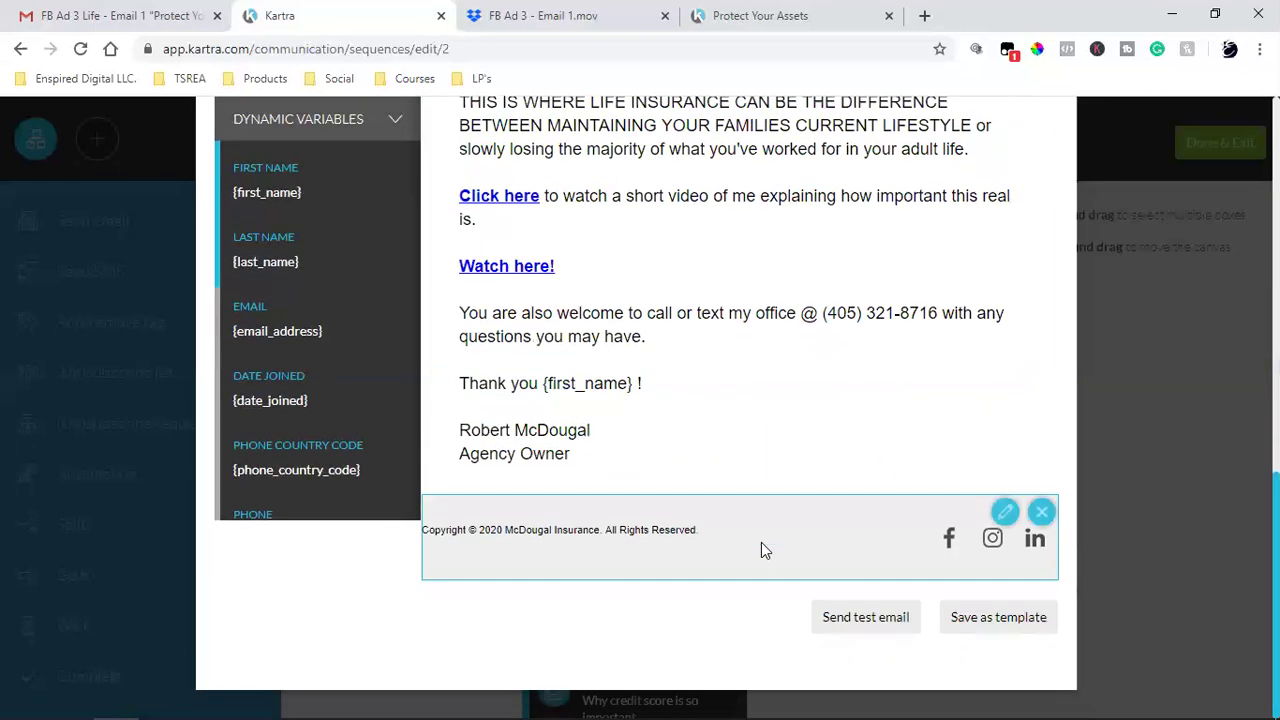
- Save the email as a template and dismiss the confirmation
{"action": "left_click", "coordinate": [981, 628]}
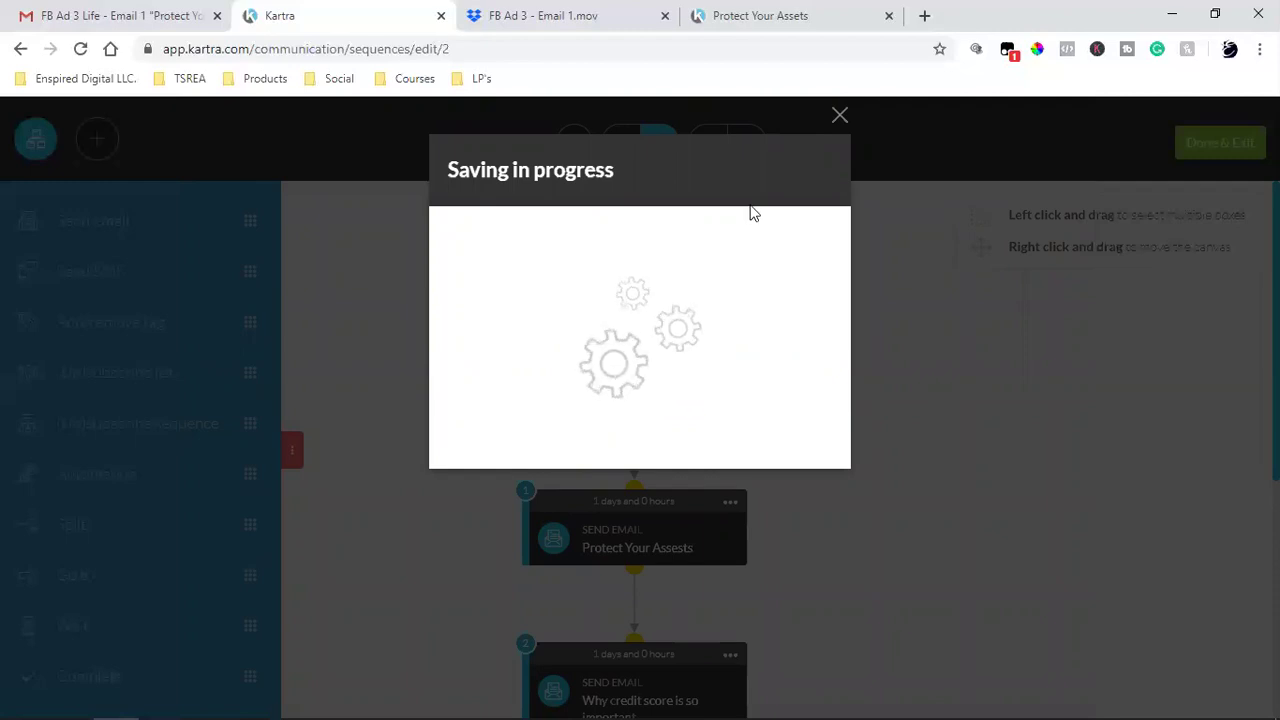
{"action": "left_click", "coordinate": [840, 116]}
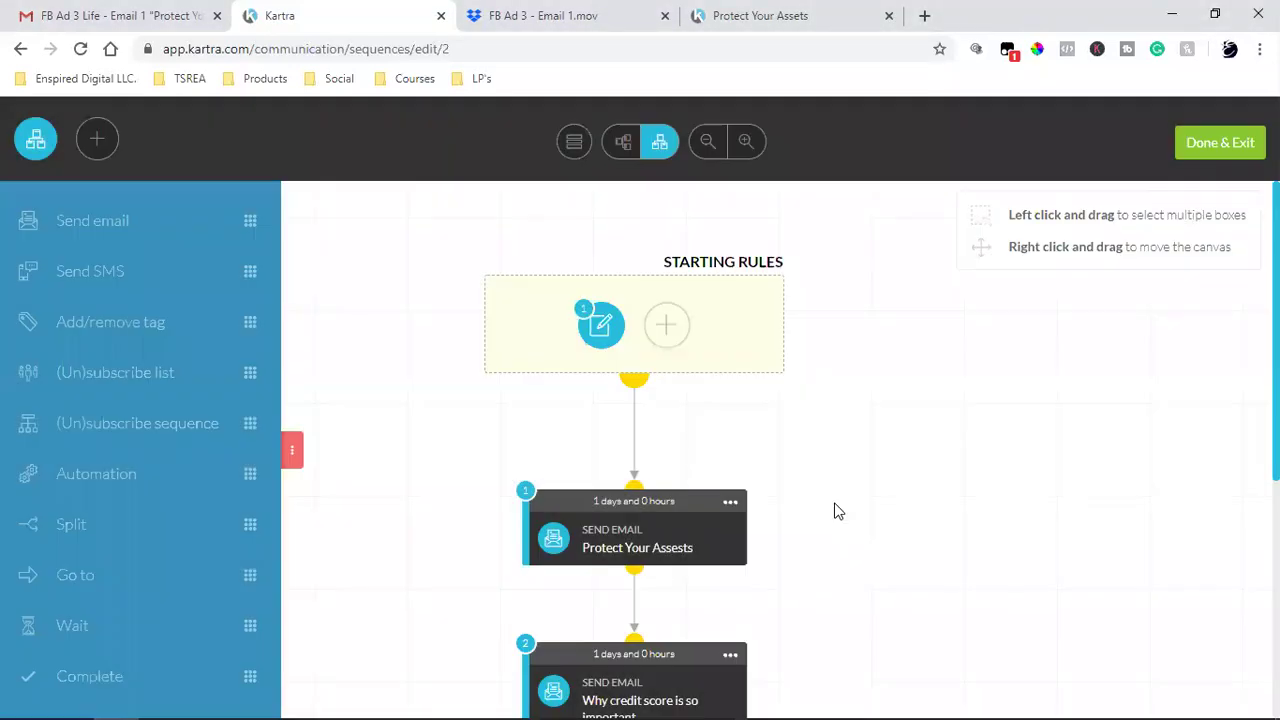
{"action": "scroll", "coordinate": [920, 490], "scroll_direction": "down", "scroll_amount": 1}
{"action": "scroll", "coordinate": [920, 494], "scroll_direction": "down", "scroll_amount": 3}
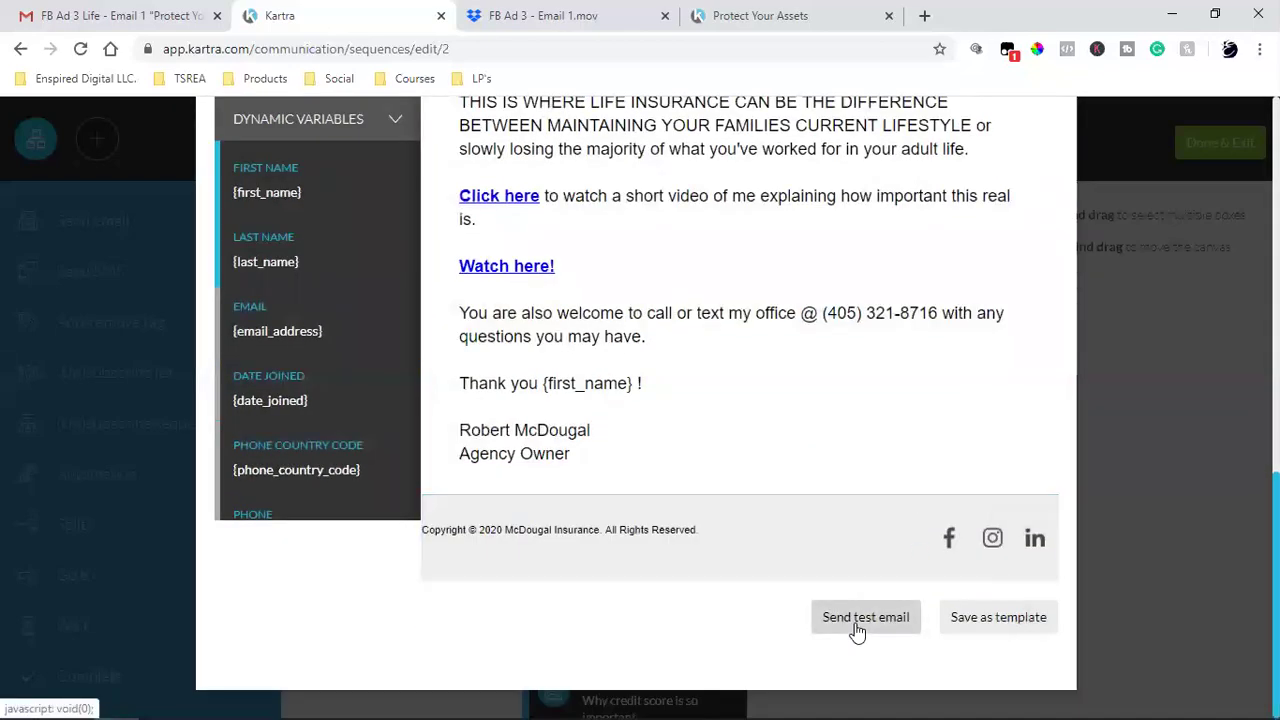
{"action": "scroll", "coordinate": [857, 630], "scroll_direction": "up", "scroll_amount": 10}
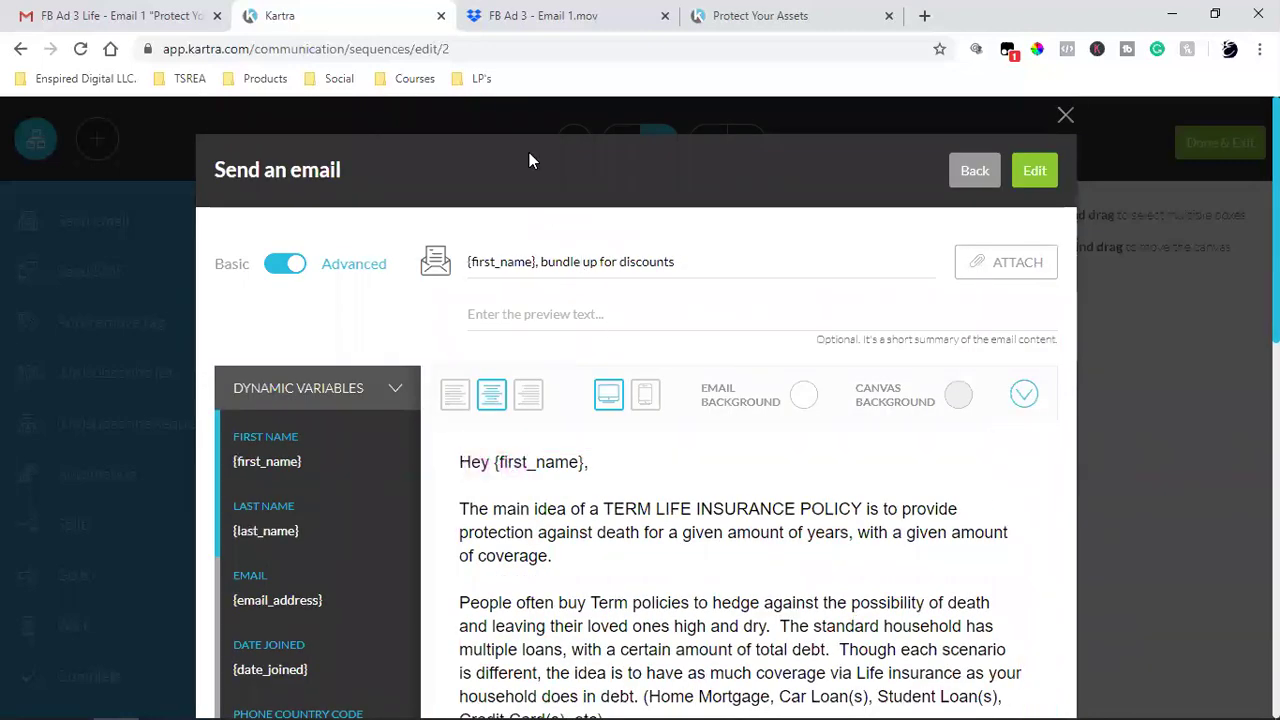
- Copy 'Protect Your Assets' from the original email's subject in Gmail
{"action": "left_click", "coordinate": [522, 8]}
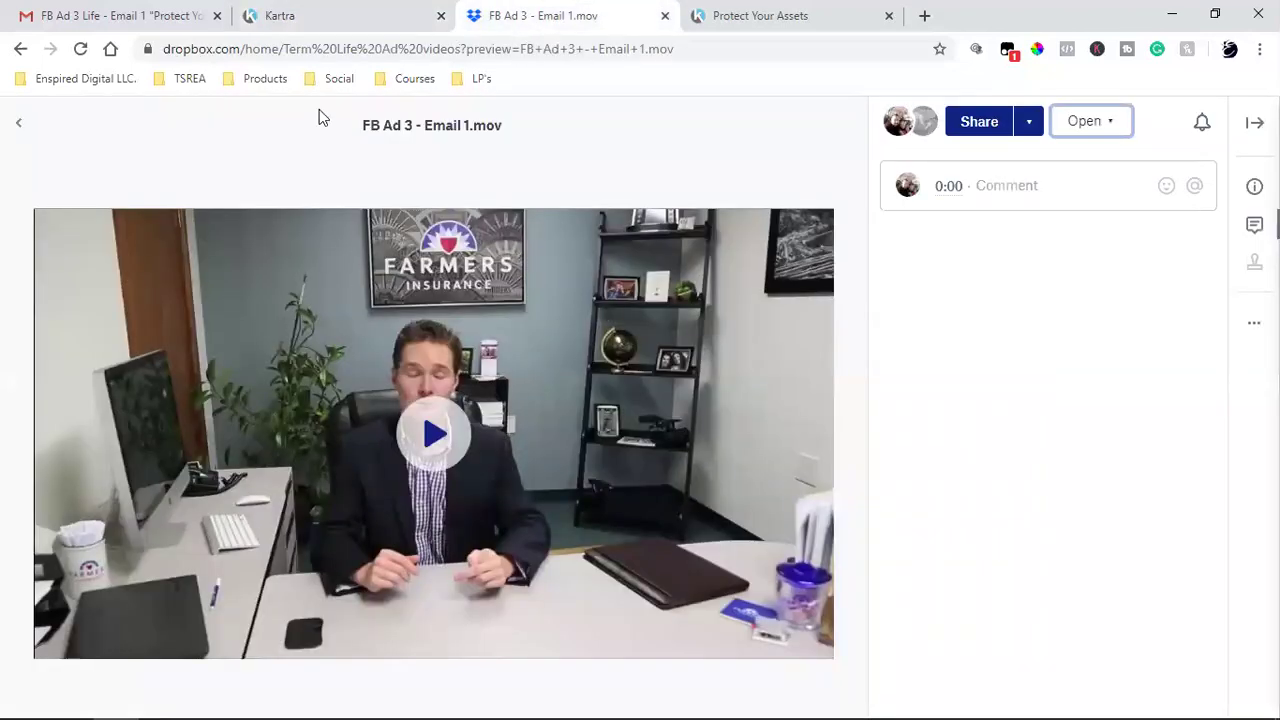
{"action": "left_click", "coordinate": [163, 12]}
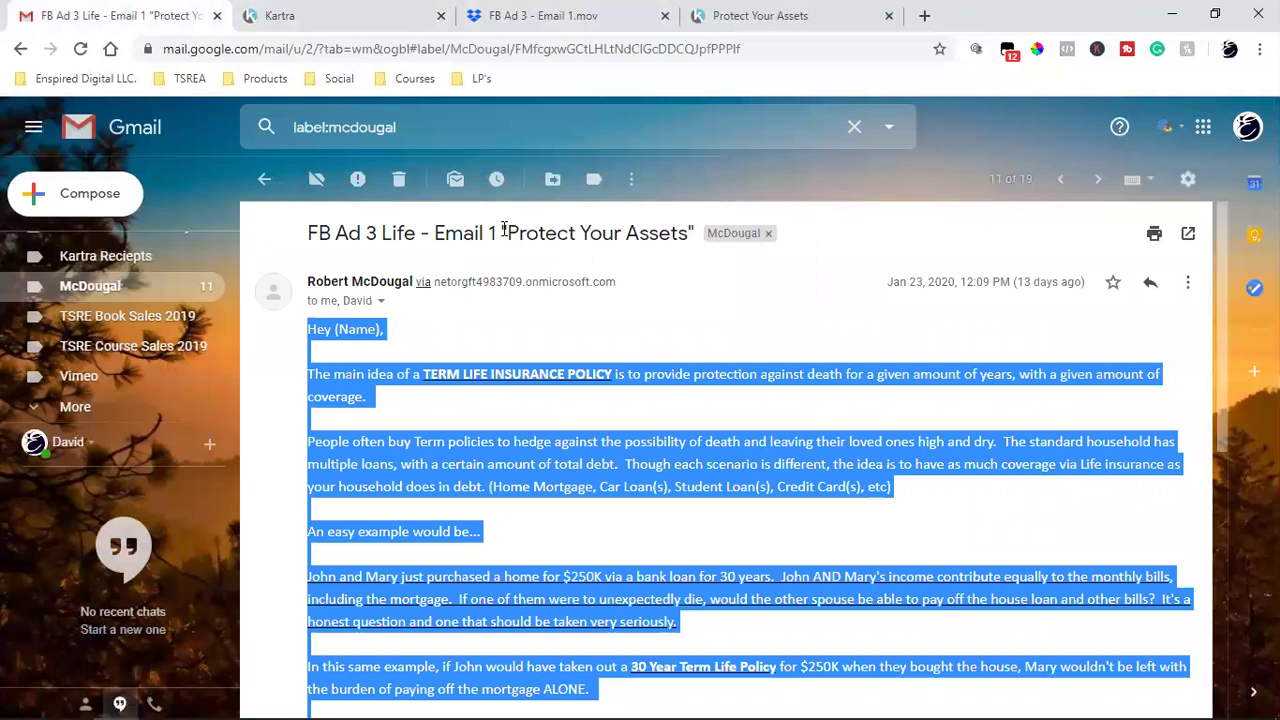
{"action": "left_click", "coordinate": [504, 228]}
{"action": "left_click_drag", "start_coordinate": [510, 228], "coordinate": [686, 224]}
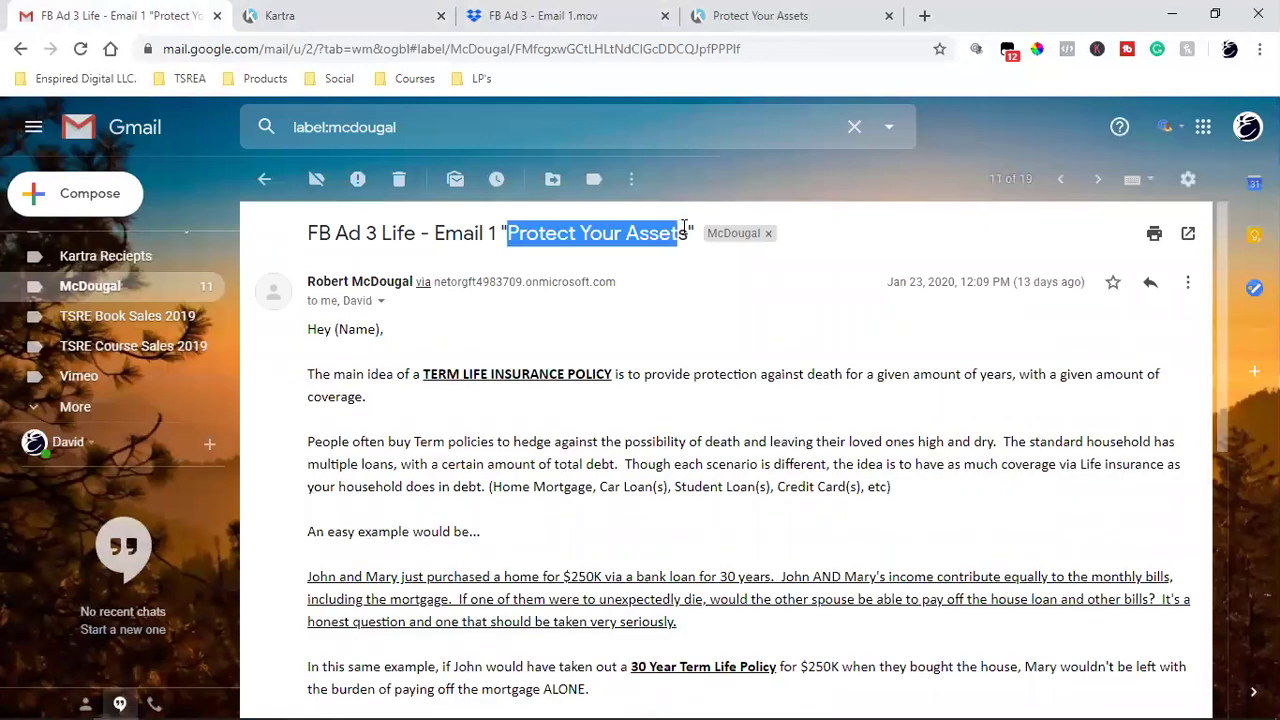
{"action": "right_click", "coordinate": [658, 234]}
{"action": "left_click", "coordinate": [690, 245]}
{"action": "left_click", "coordinate": [380, 15]}
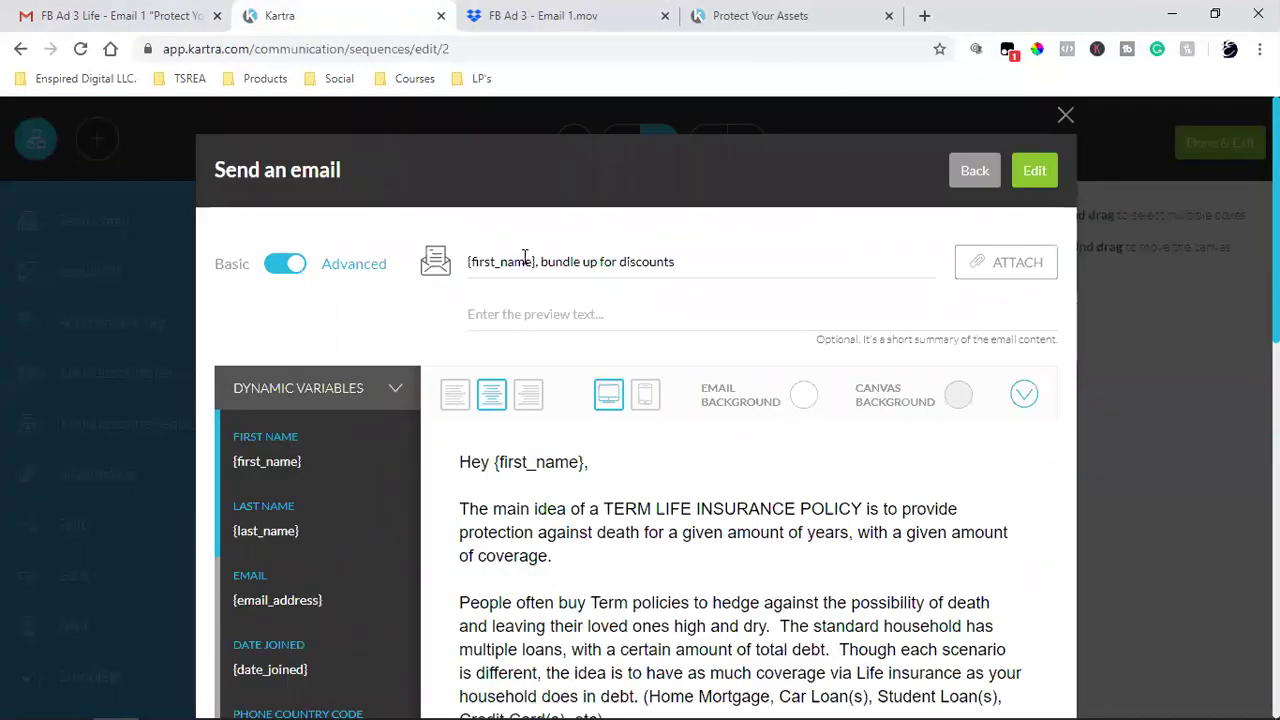
- Rewrite the subject as '{first_name}, this is how you protect your assets', all lowercase
{"action": "key", "text": "BackSpace"}
{"action": "key", "text": "BackSpace"}
{"action": "key", "text": "BackSpace"}
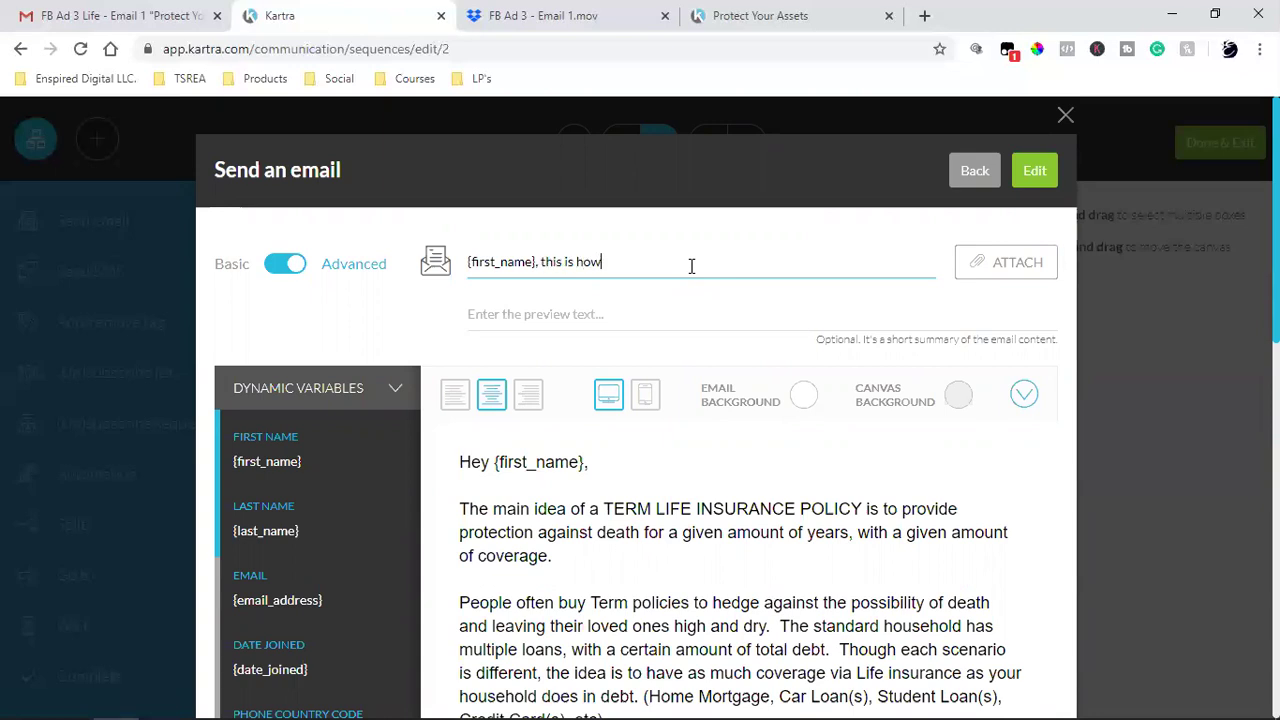
{"action": "key", "text": "ctrl+v"}
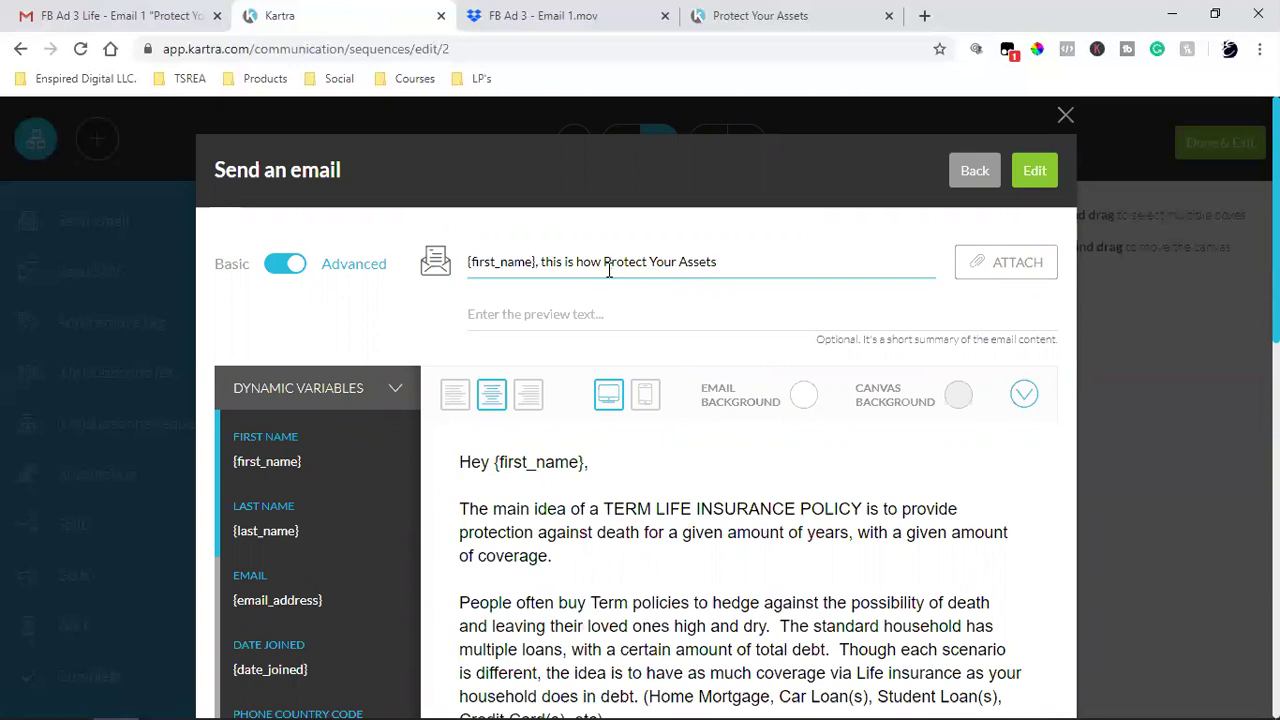
{"action": "type", "text": "you"}
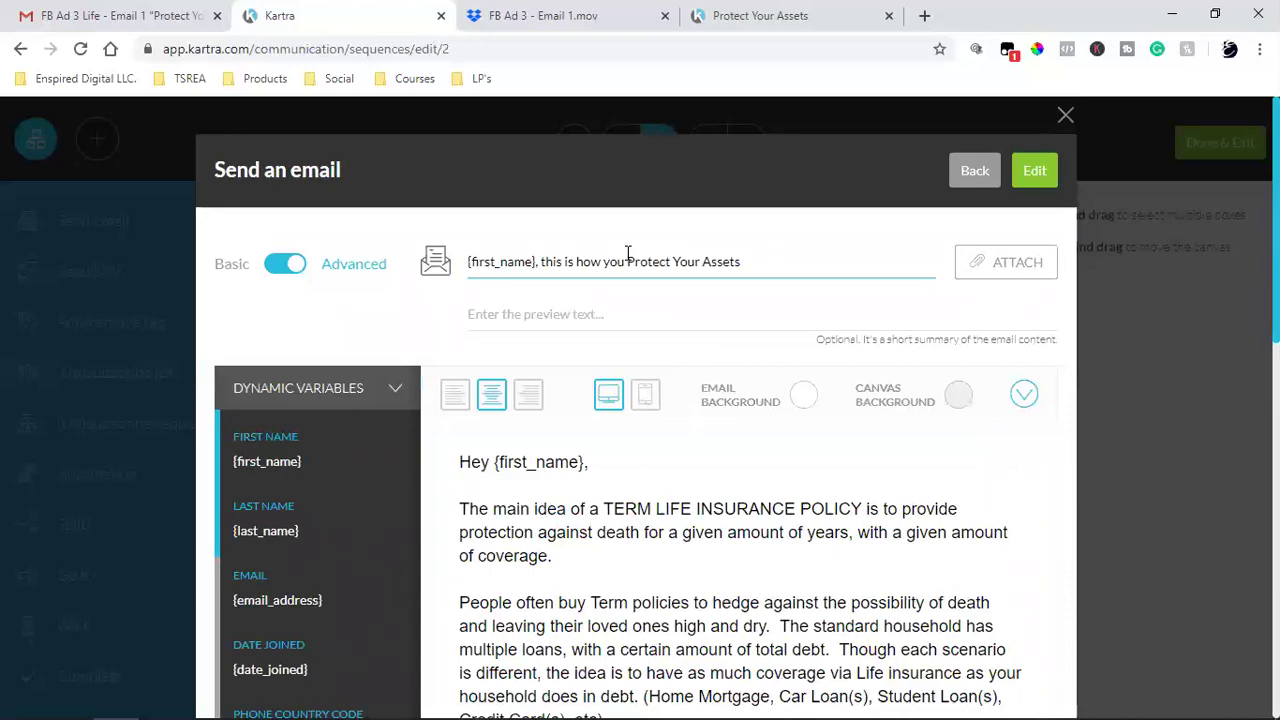
{"action": "key", "text": "Delete"}
{"action": "type", "text": "p"}
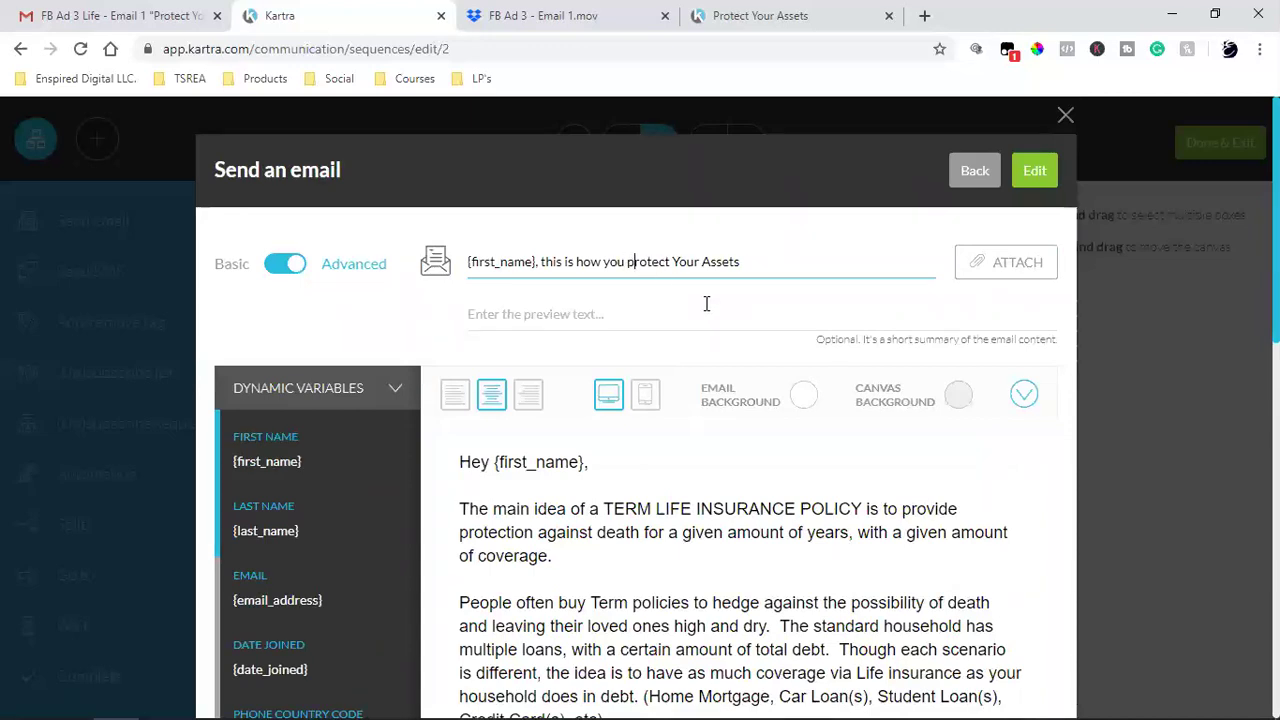
{"action": "key", "text": "Right"}
{"action": "key", "text": "Right"}
{"action": "key", "text": "Right"}
{"action": "key", "text": "Delete"}
{"action": "type", "text": "y"}
{"action": "key", "text": "BackSpace"}
{"action": "type", "text": "a"}
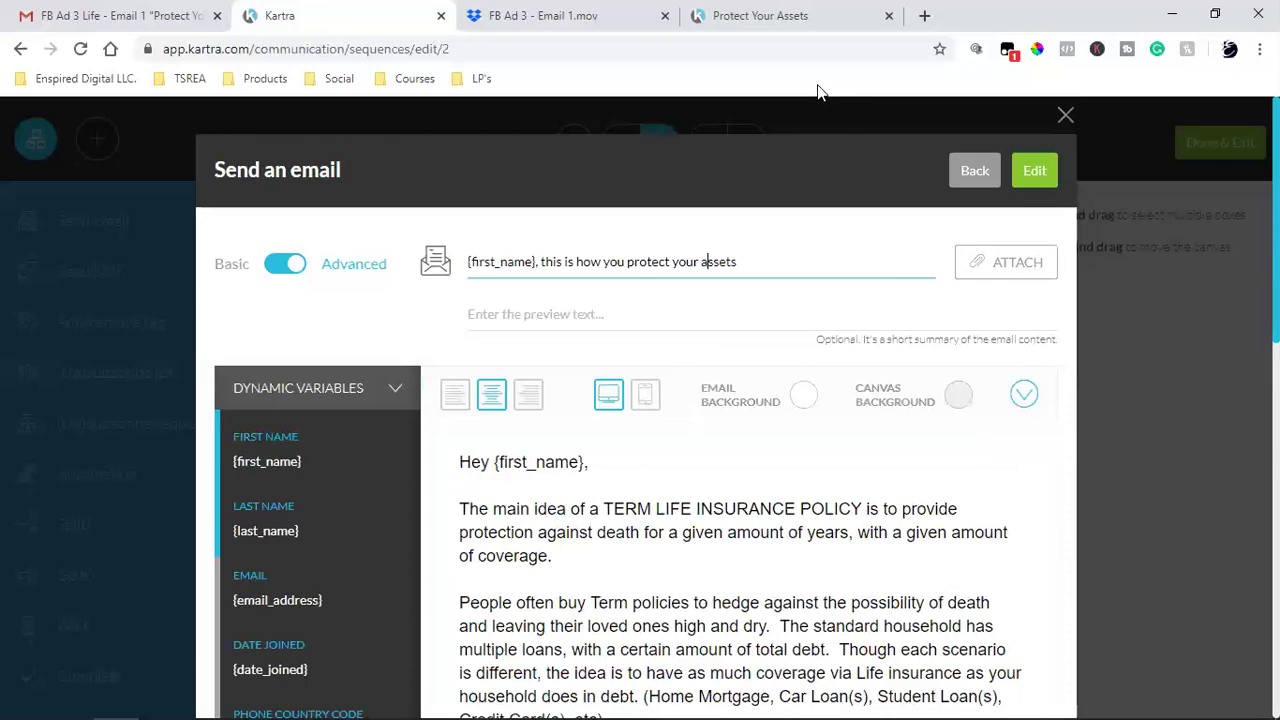
{"action": "scroll", "coordinate": [820, 534], "scroll_direction": "down", "scroll_amount": 10}
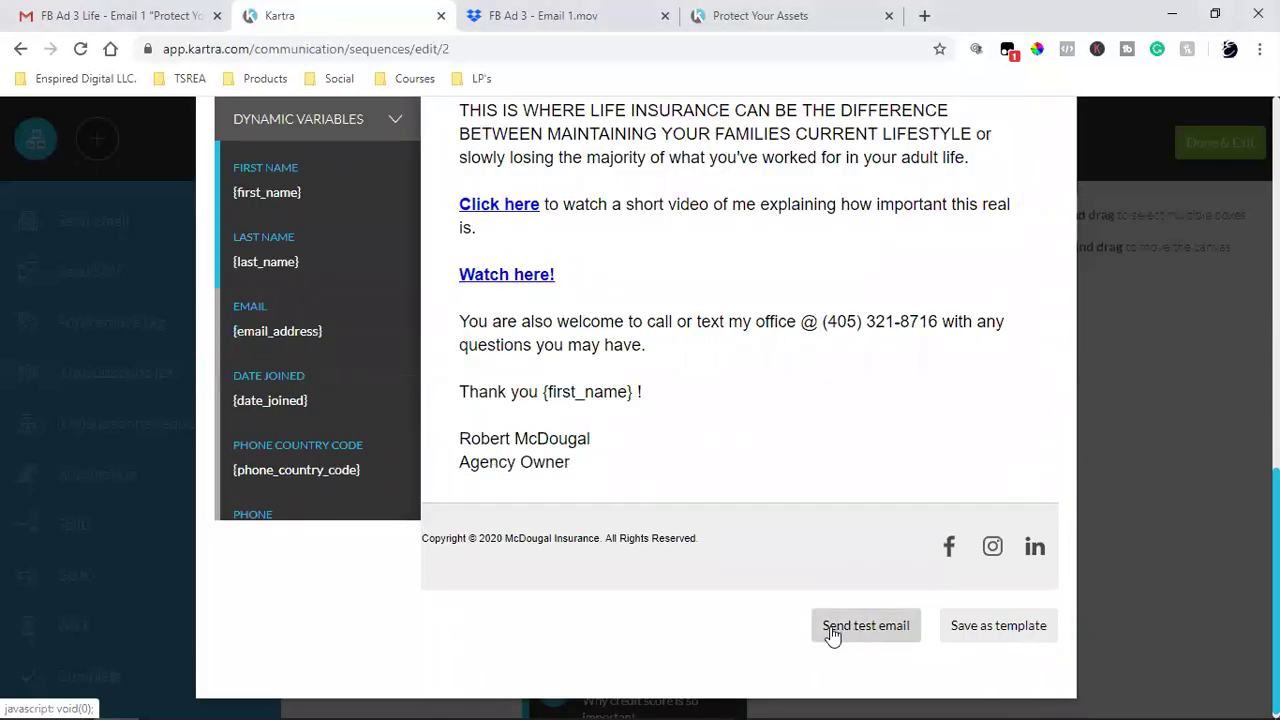
{"action": "left_click", "coordinate": [433, 483]}
- Send a test email to the Gmail inbox address, then load Google in a new tab
{"action": "left_click", "coordinate": [487, 280]}
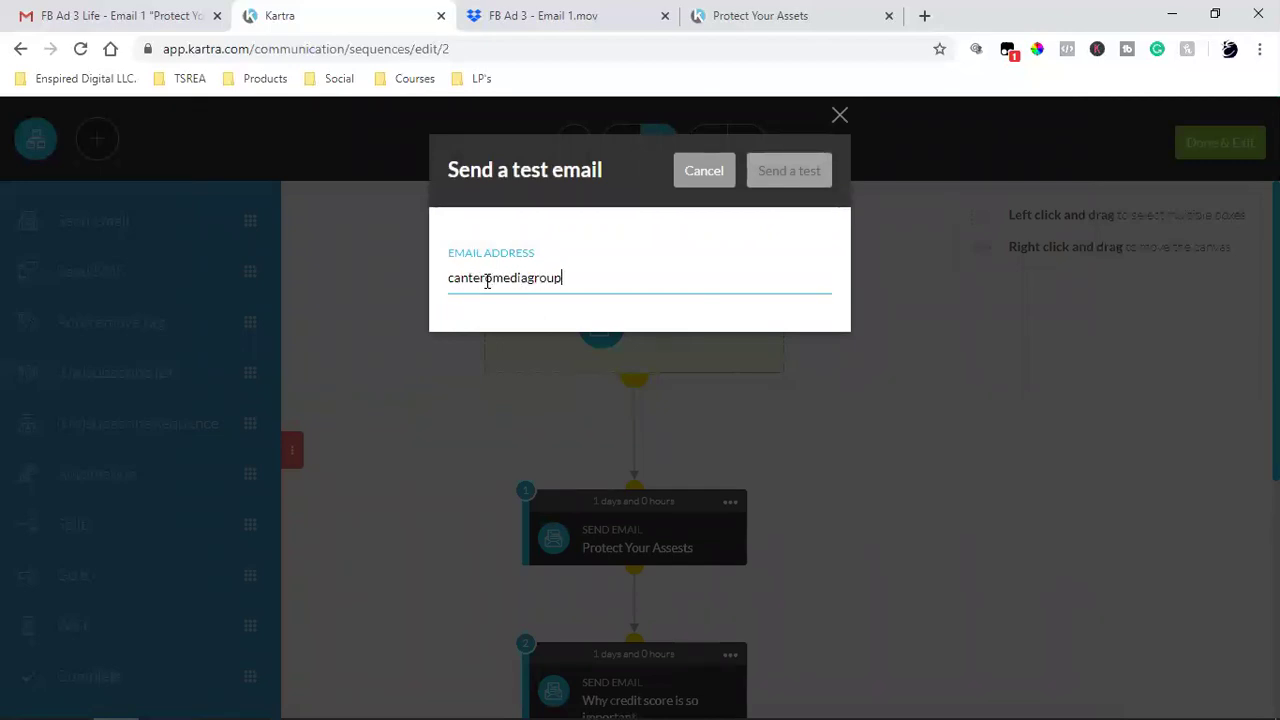
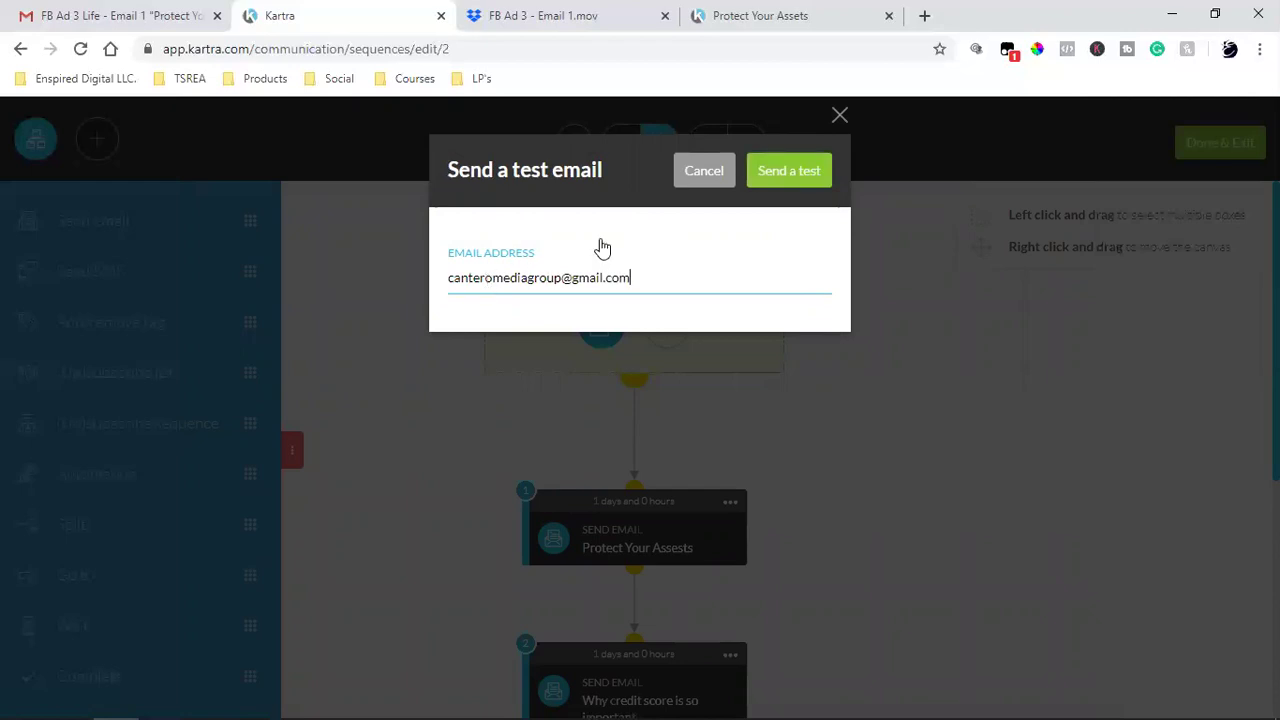
{"action": "left_click", "coordinate": [773, 185]}
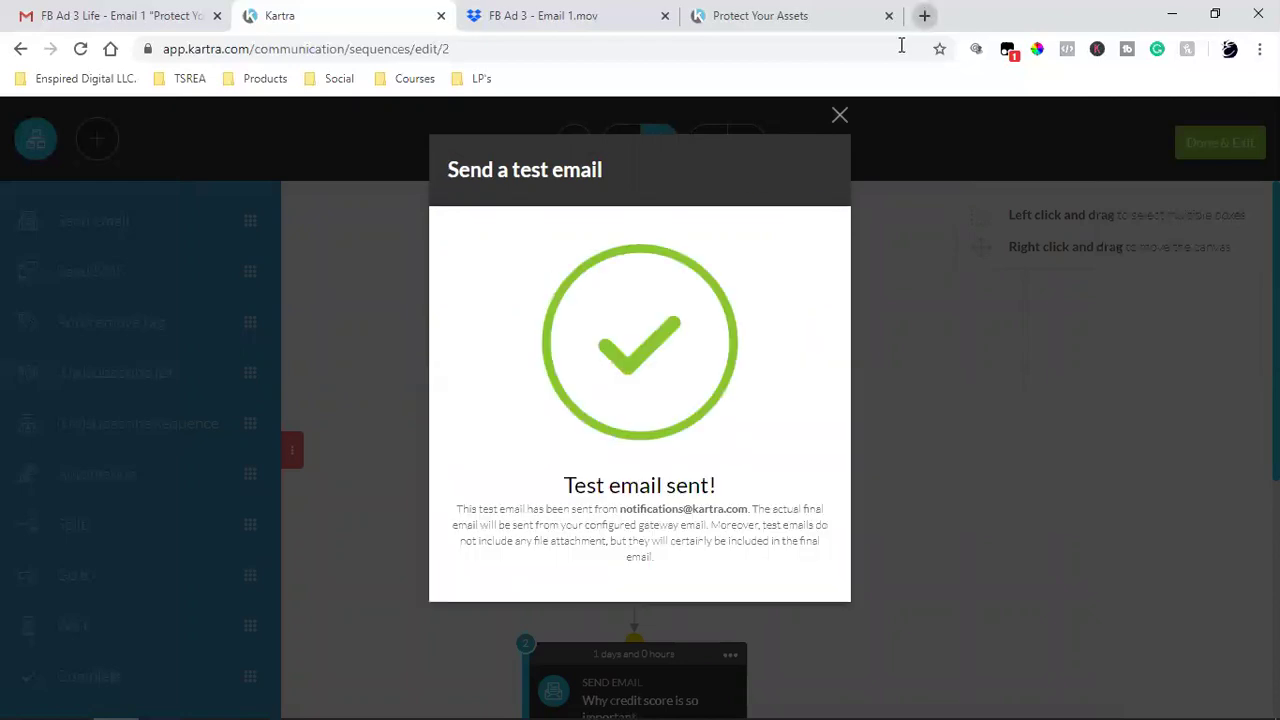
{"action": "left_click", "coordinate": [924, 15]}
{"action": "left_click", "coordinate": [110, 50]}
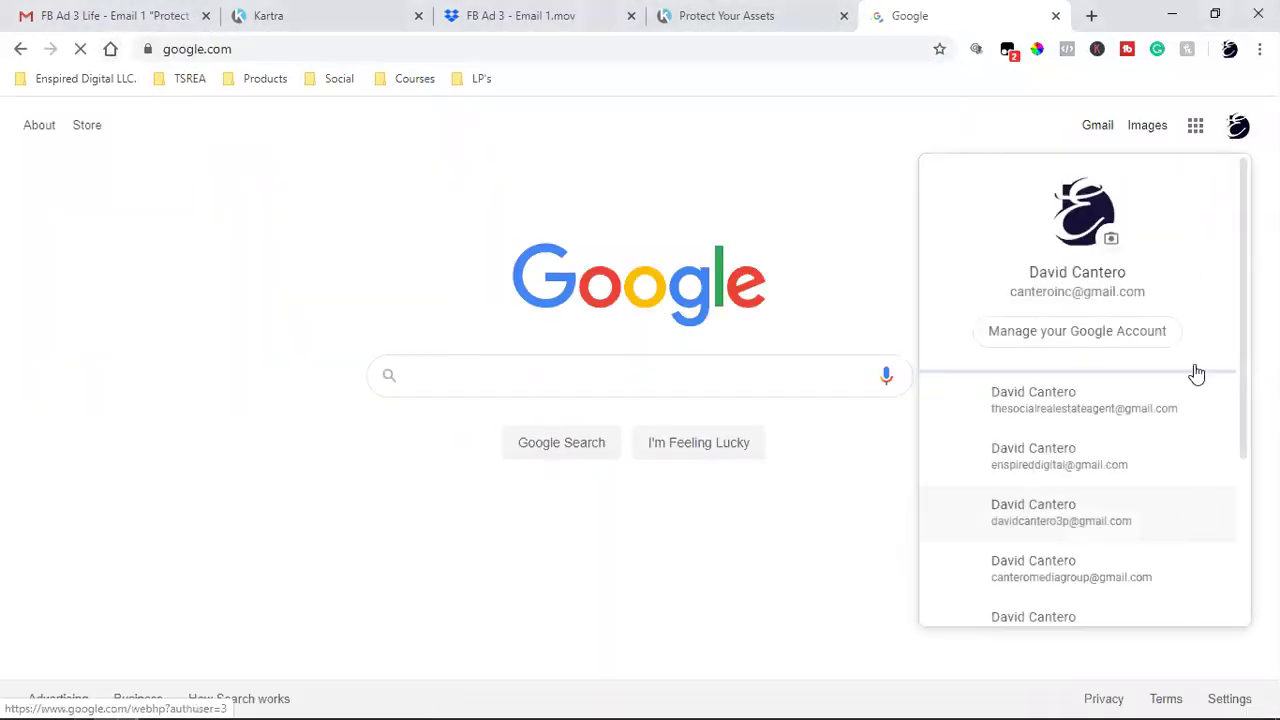
- Open the received test email in the receiving Gmail account and follow its 'Click here' link
{"action": "left_click", "coordinate": [1104, 574]}
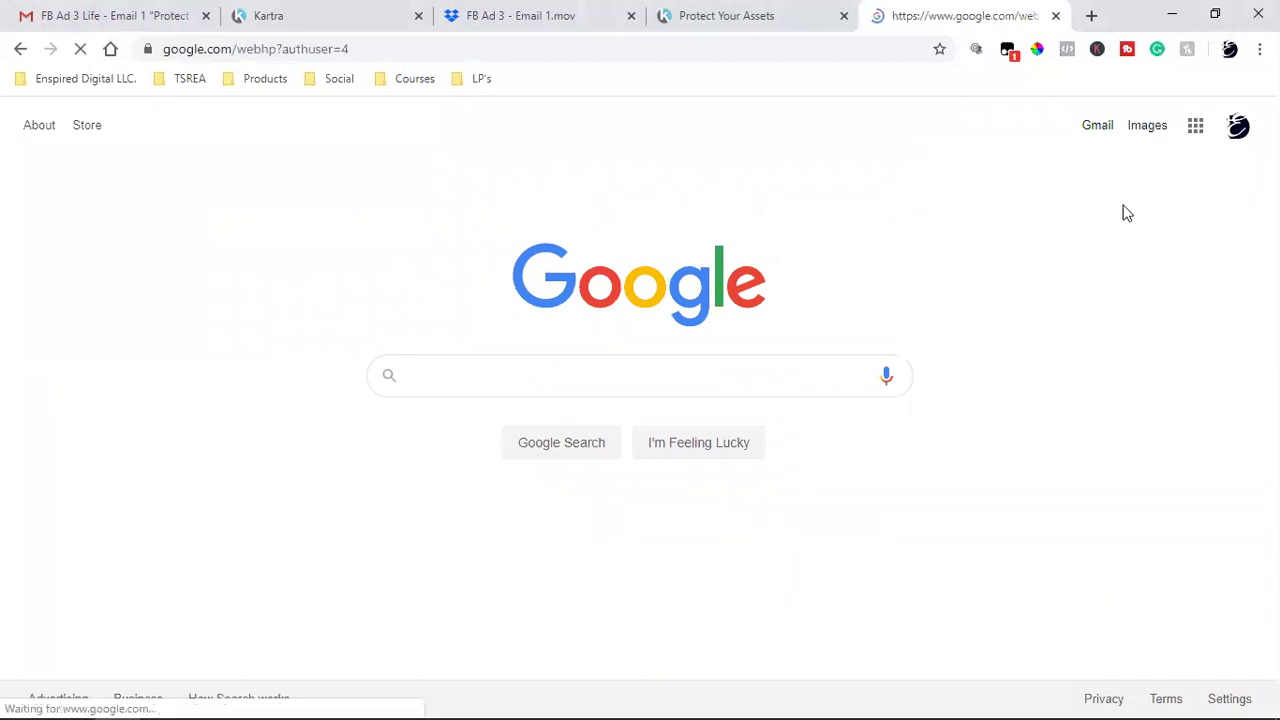
{"action": "left_click", "coordinate": [1095, 135]}
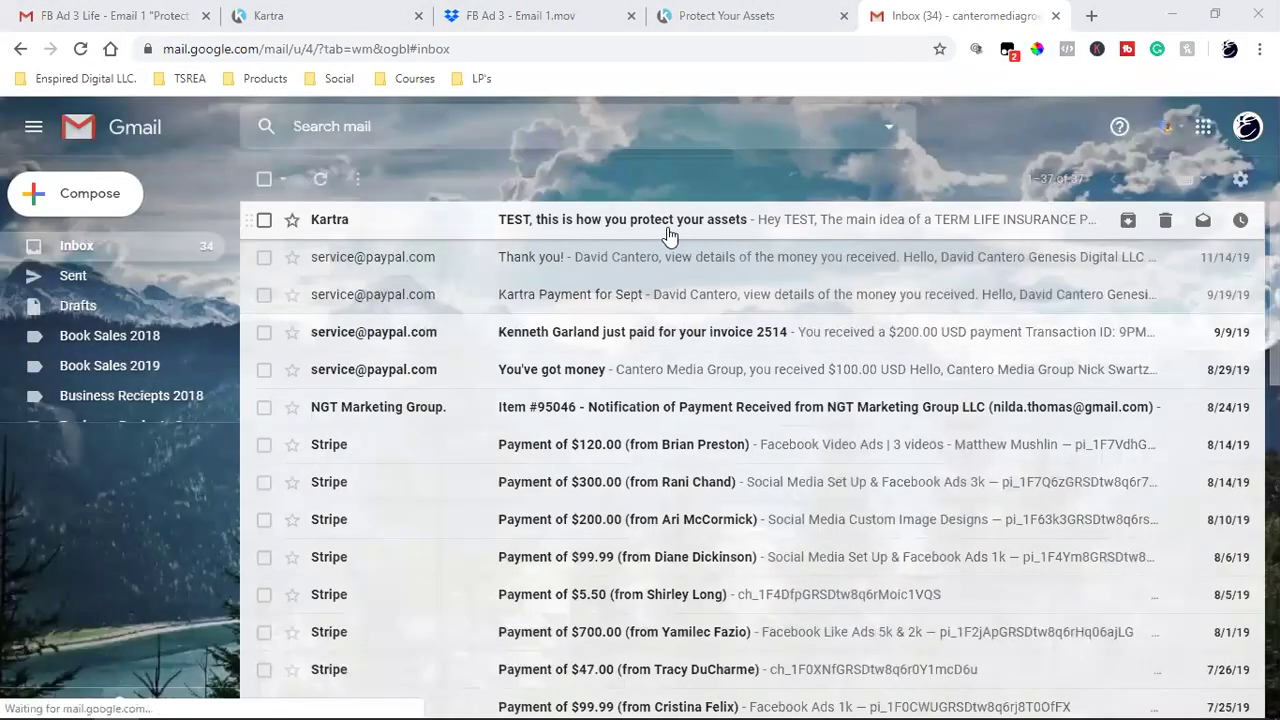
{"action": "left_click", "coordinate": [693, 225]}
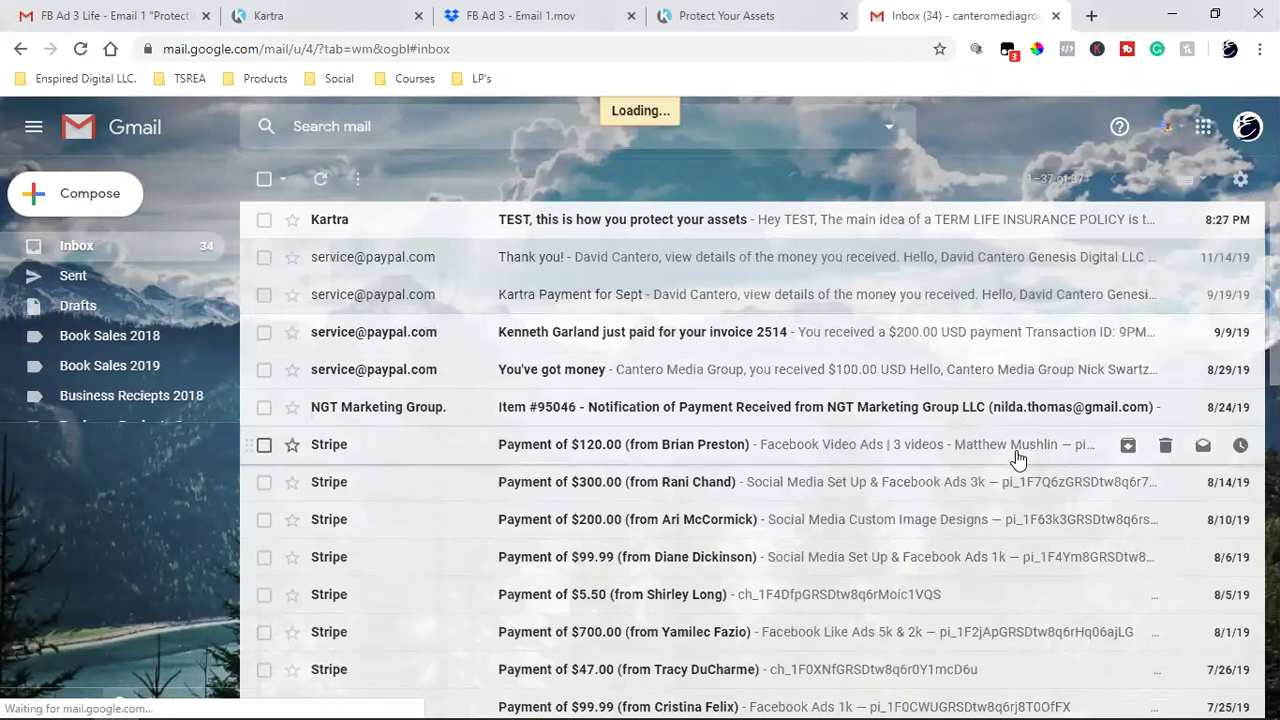
{"action": "scroll", "coordinate": [874, 437], "scroll_direction": "down", "scroll_amount": 6}
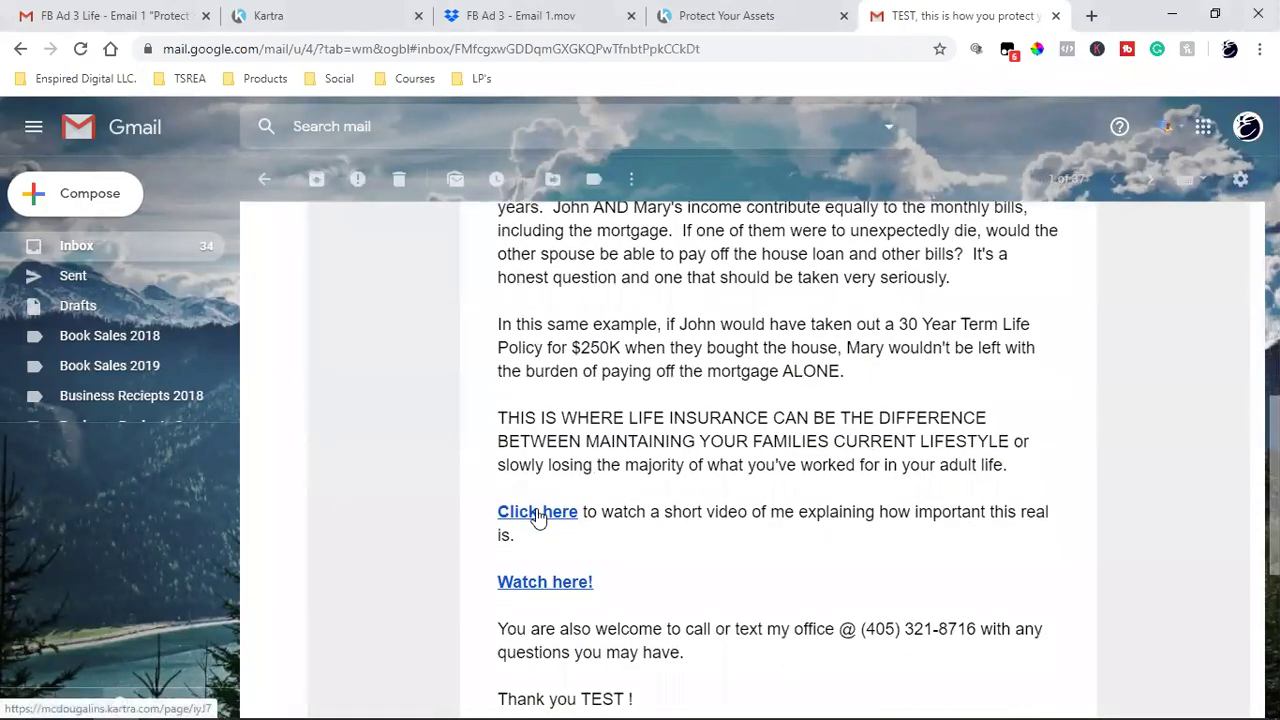
{"action": "left_click", "coordinate": [533, 512]}
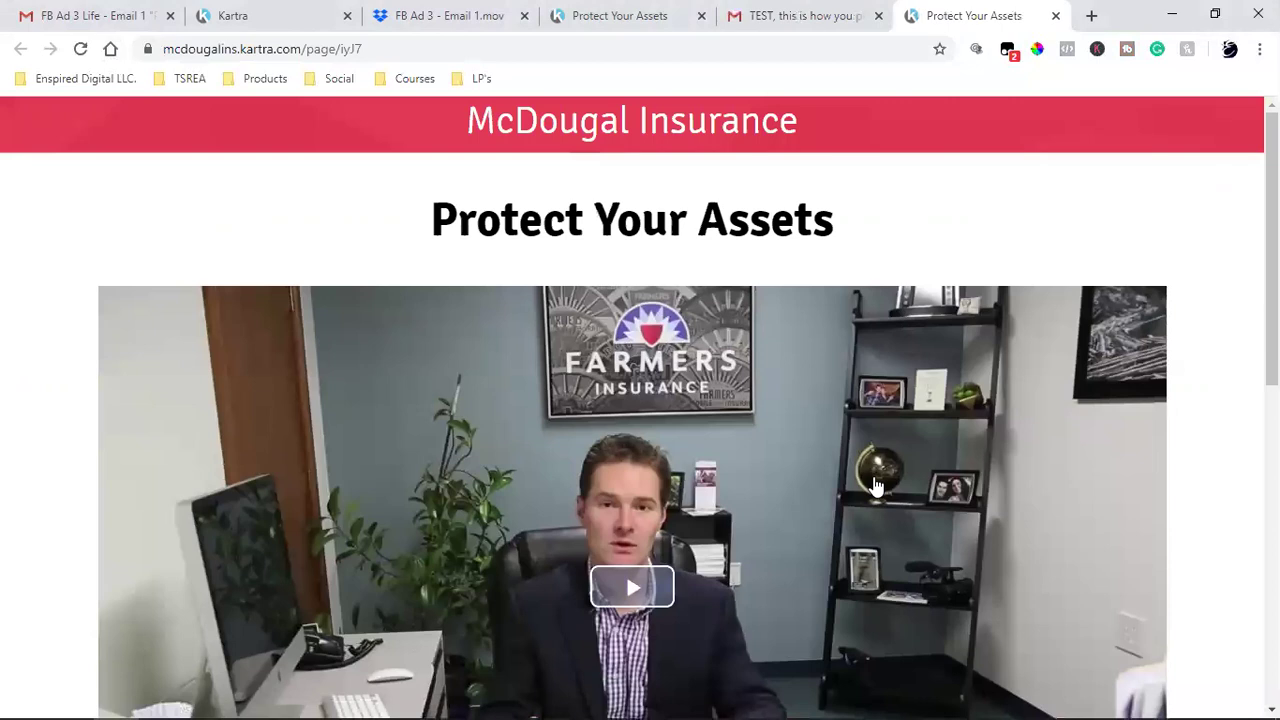
- Review the landing page and check it for a Facebook tracking pixel with Pixel Helper
{"action": "scroll", "coordinate": [875, 486], "scroll_direction": "down", "scroll_amount": 3}
{"action": "scroll", "coordinate": [875, 486], "scroll_direction": "down", "scroll_amount": 5}
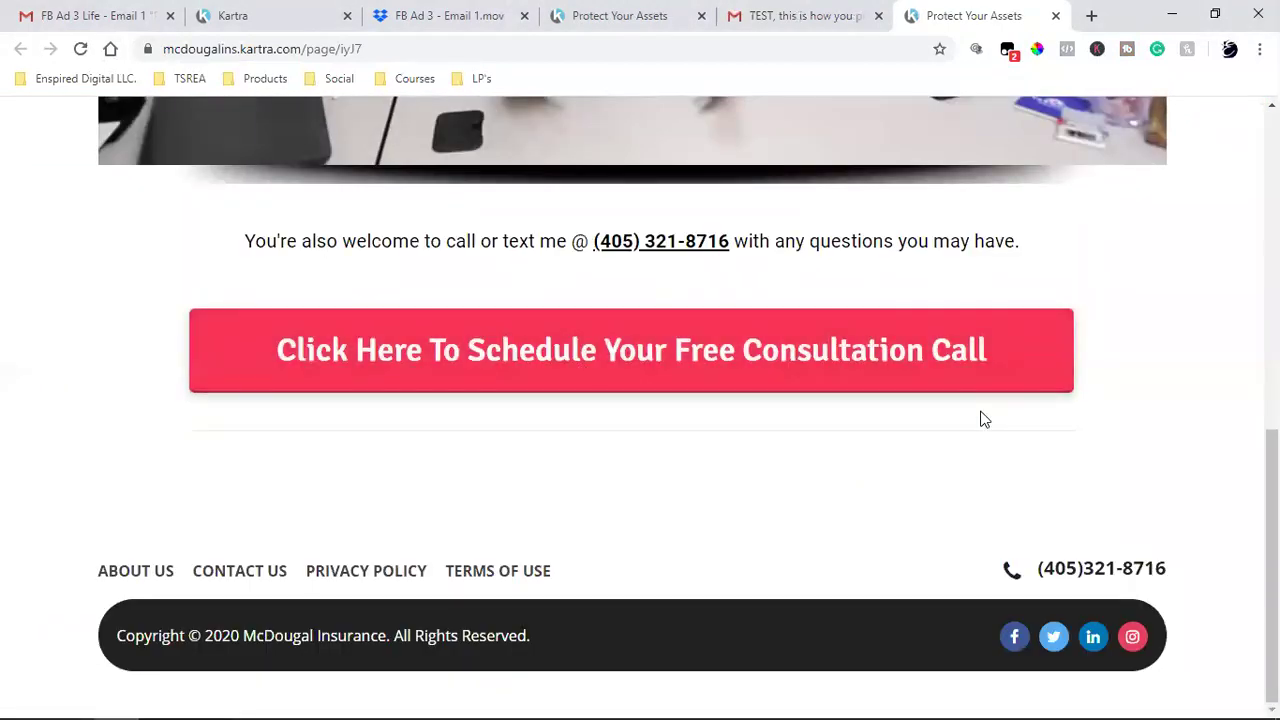
{"action": "scroll", "coordinate": [975, 423], "scroll_direction": "up", "scroll_amount": 1}
{"action": "scroll", "coordinate": [951, 477], "scroll_direction": "down", "scroll_amount": 1}
{"action": "key", "text": "Home"}
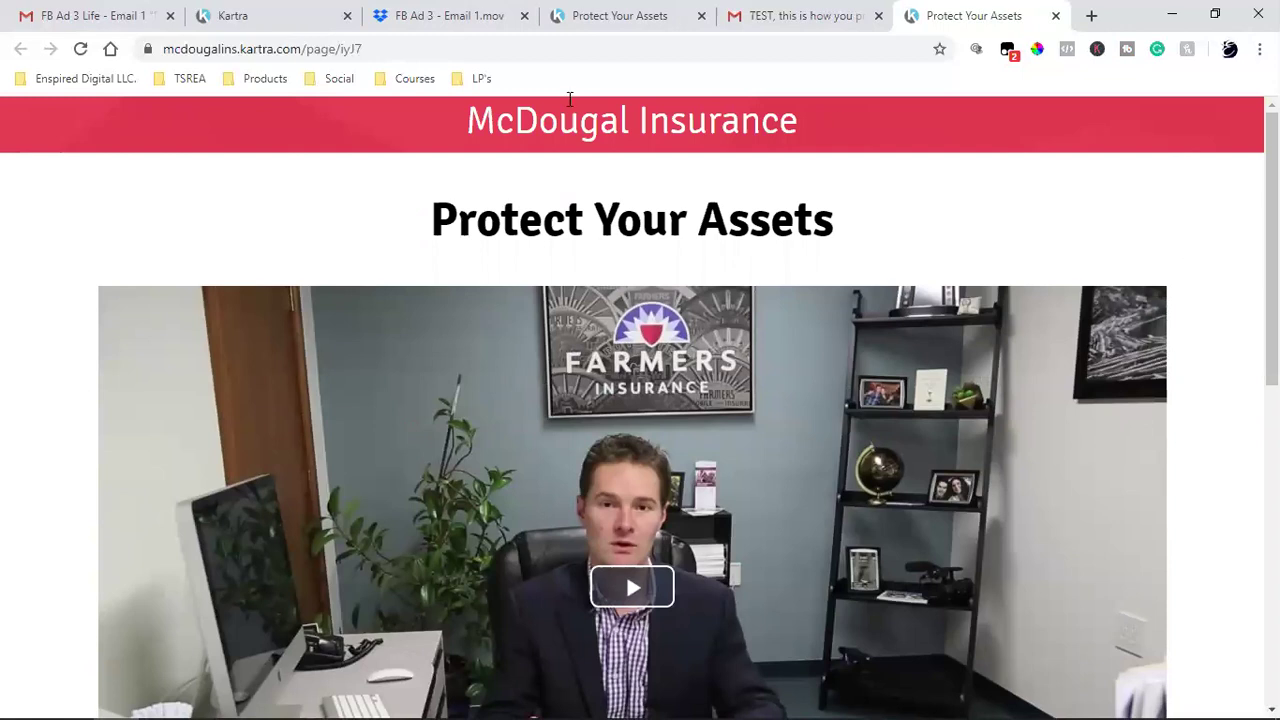
{"action": "left_click", "coordinate": [1068, 49]}
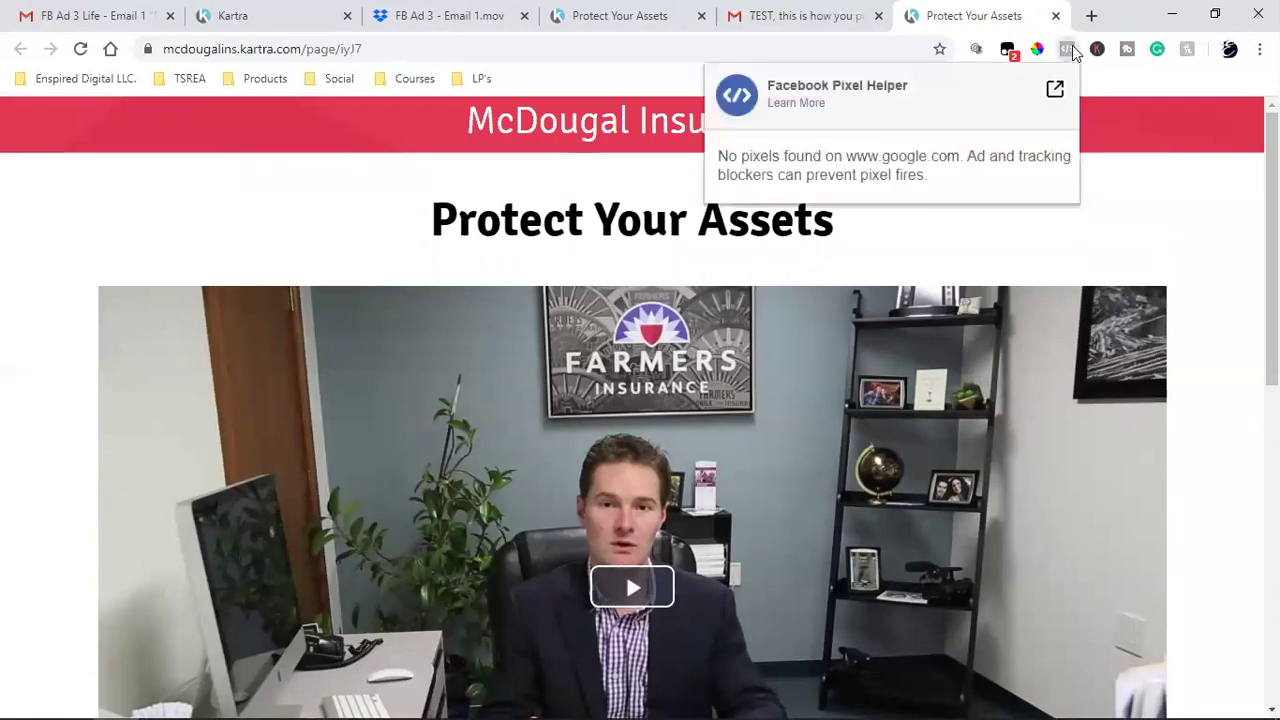
{"action": "left_click", "coordinate": [1080, 228]}
- Confirm the free consultation button opens the Insurance Consultation Call calendar, then return to Kartra
{"action": "scroll", "coordinate": [1080, 226], "scroll_direction": "down", "scroll_amount": 2}
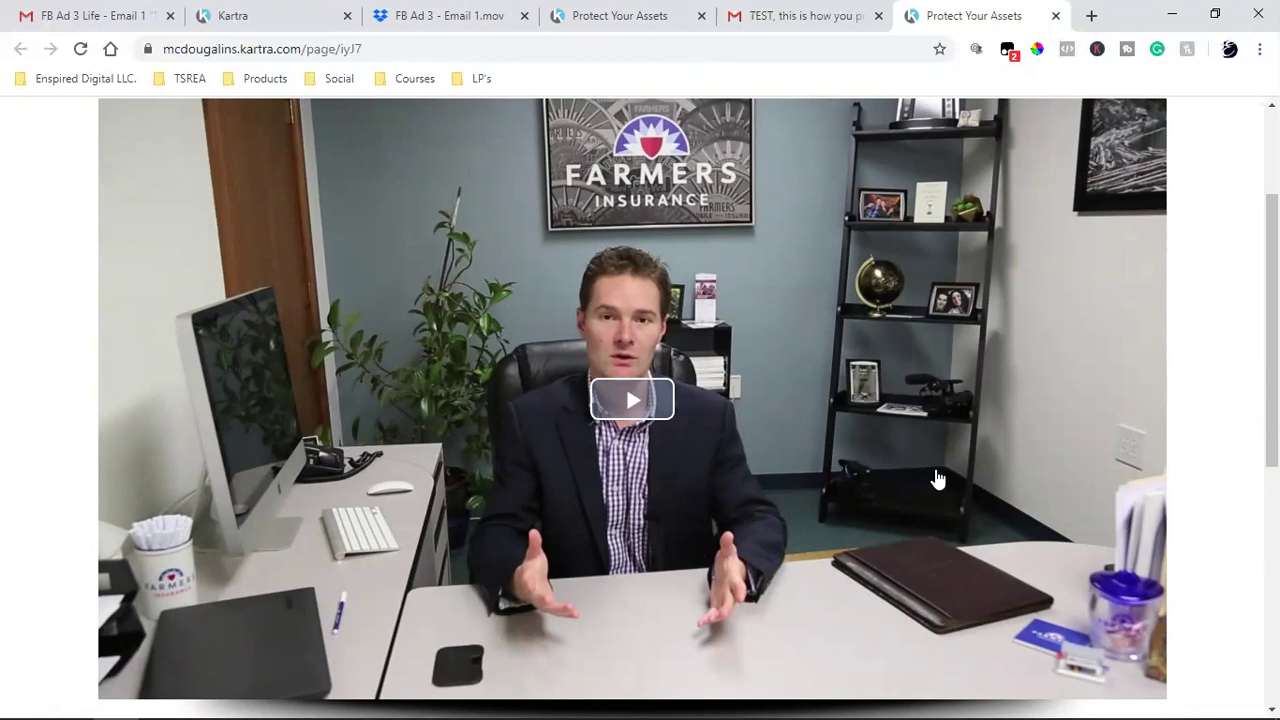
{"action": "scroll", "coordinate": [936, 478], "scroll_direction": "down", "scroll_amount": 5}
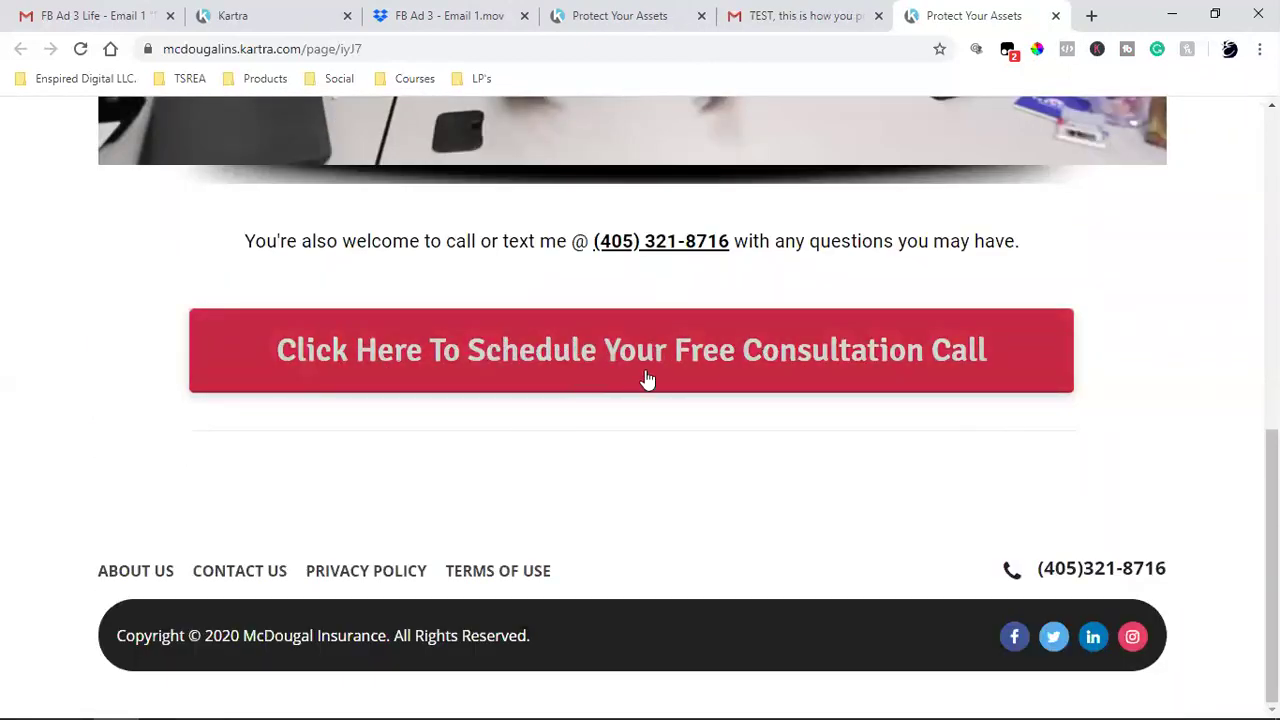
{"action": "left_click", "coordinate": [711, 380]}
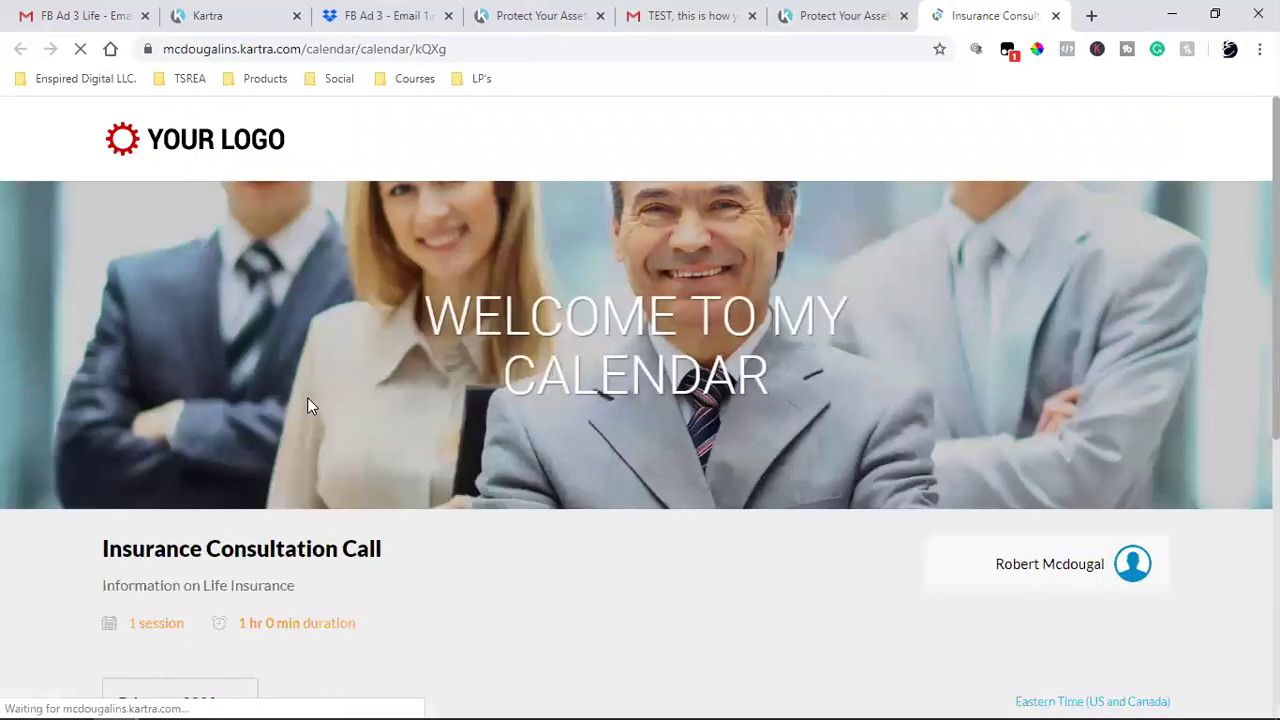
{"action": "scroll", "coordinate": [905, 346], "scroll_direction": "down", "scroll_amount": 4}
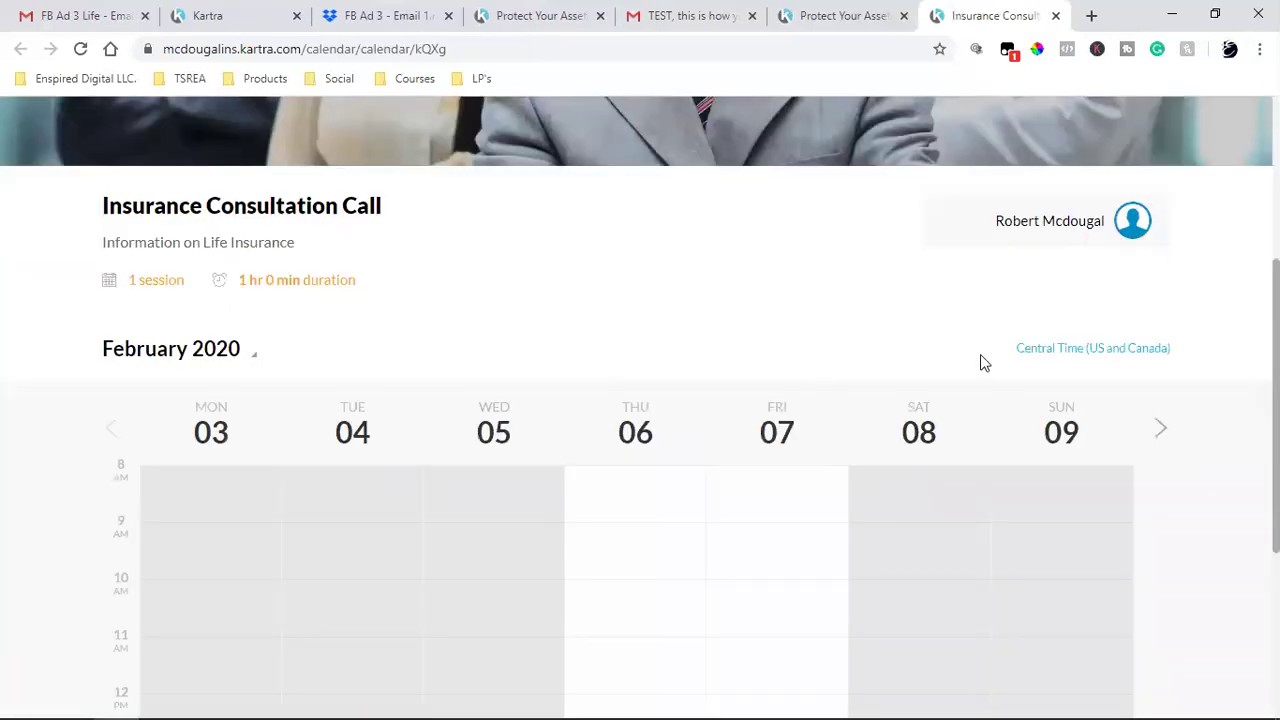
{"action": "left_click", "coordinate": [1055, 16]}
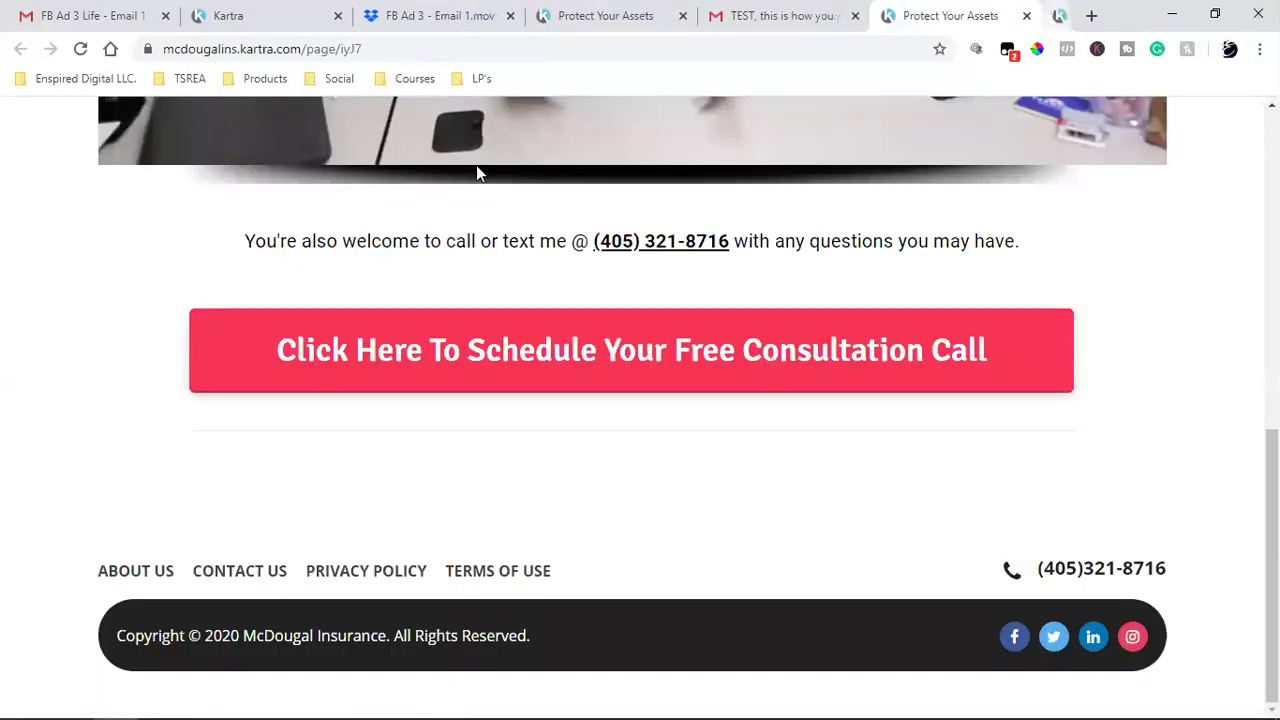
{"action": "left_click", "coordinate": [277, 12]}
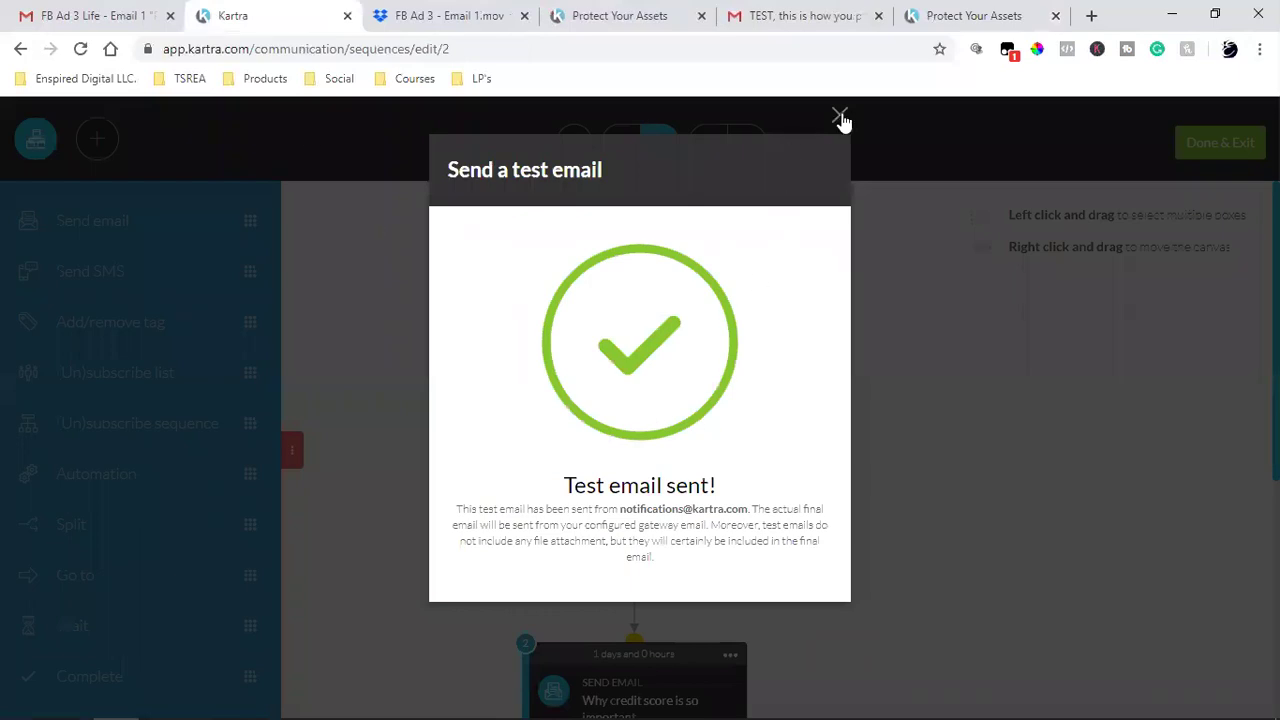
- Dismiss the test-email confirmation, save the Protect Your Assets email and review the sequence canvas
{"action": "left_click", "coordinate": [840, 117]}
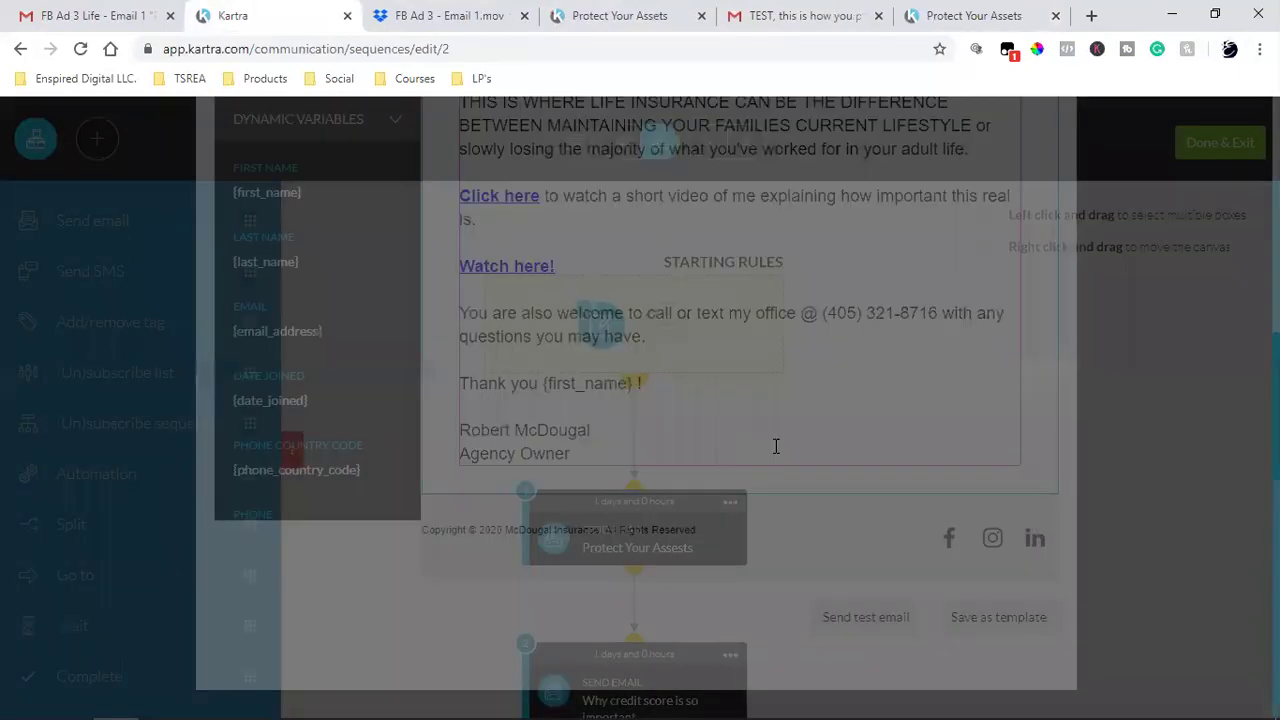
{"action": "scroll", "coordinate": [963, 500], "scroll_direction": "up", "scroll_amount": 10}
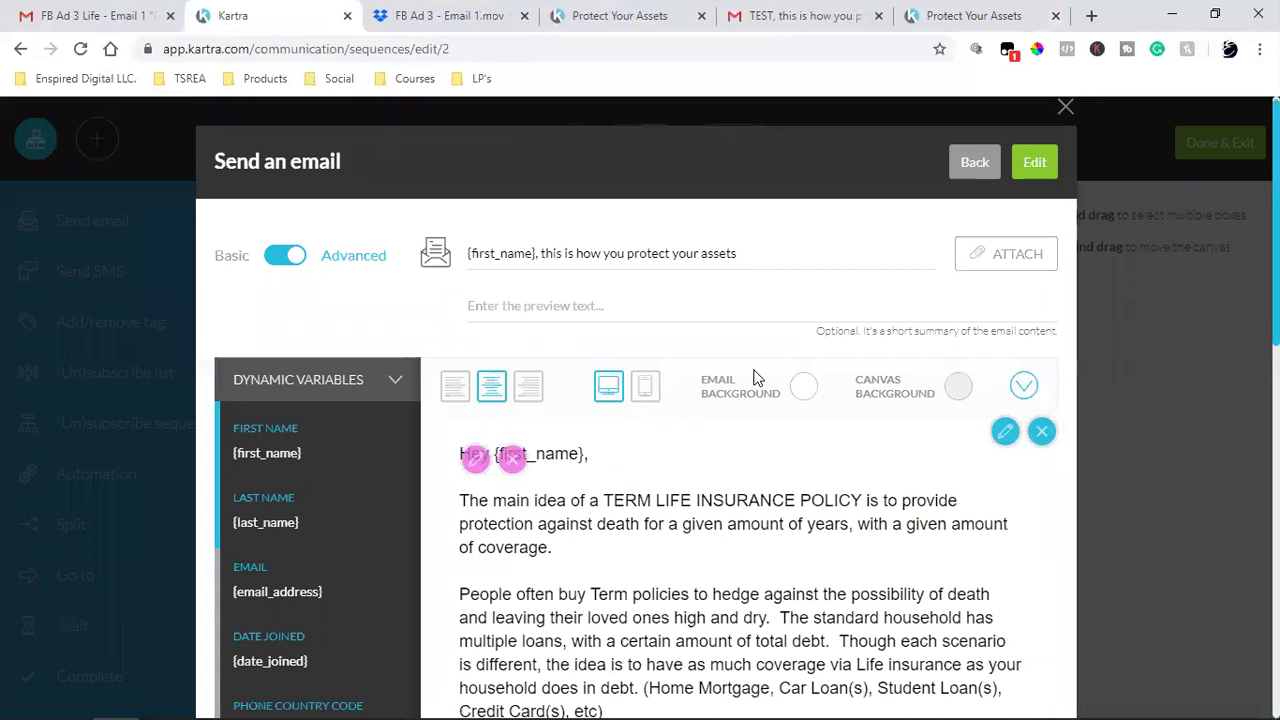
{"action": "left_click", "coordinate": [1034, 162]}
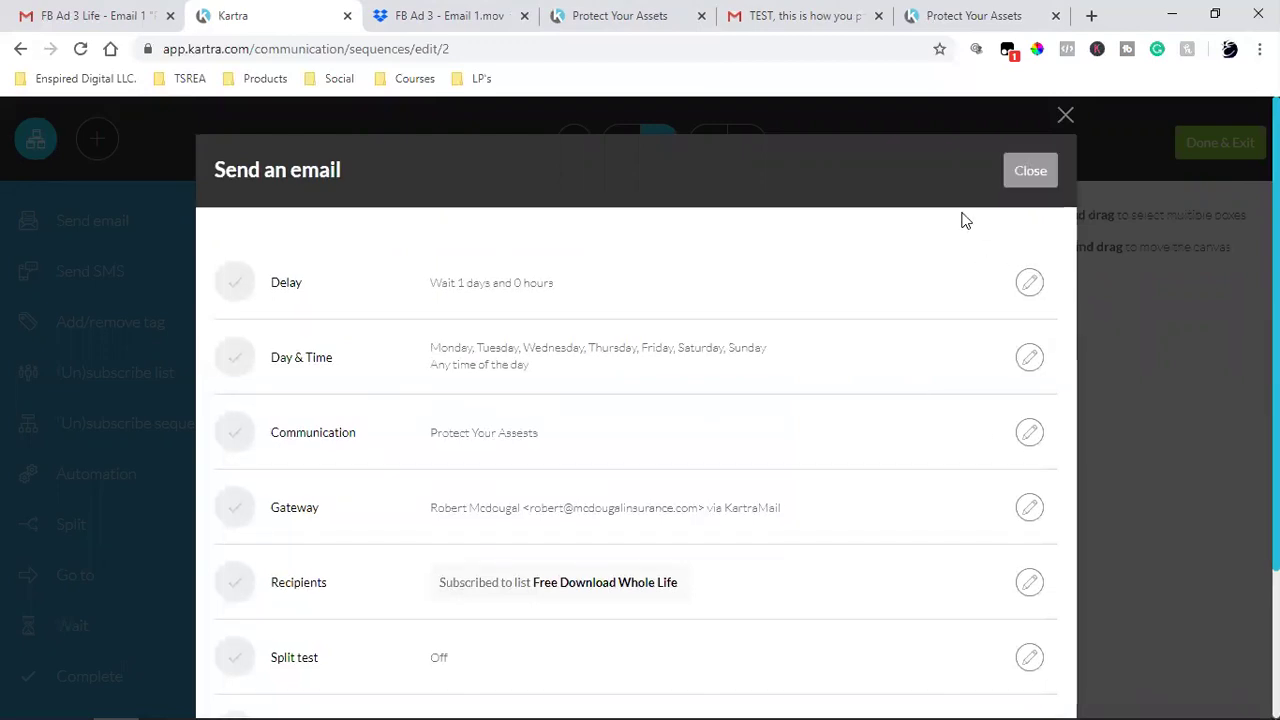
{"action": "left_click", "coordinate": [1030, 172]}
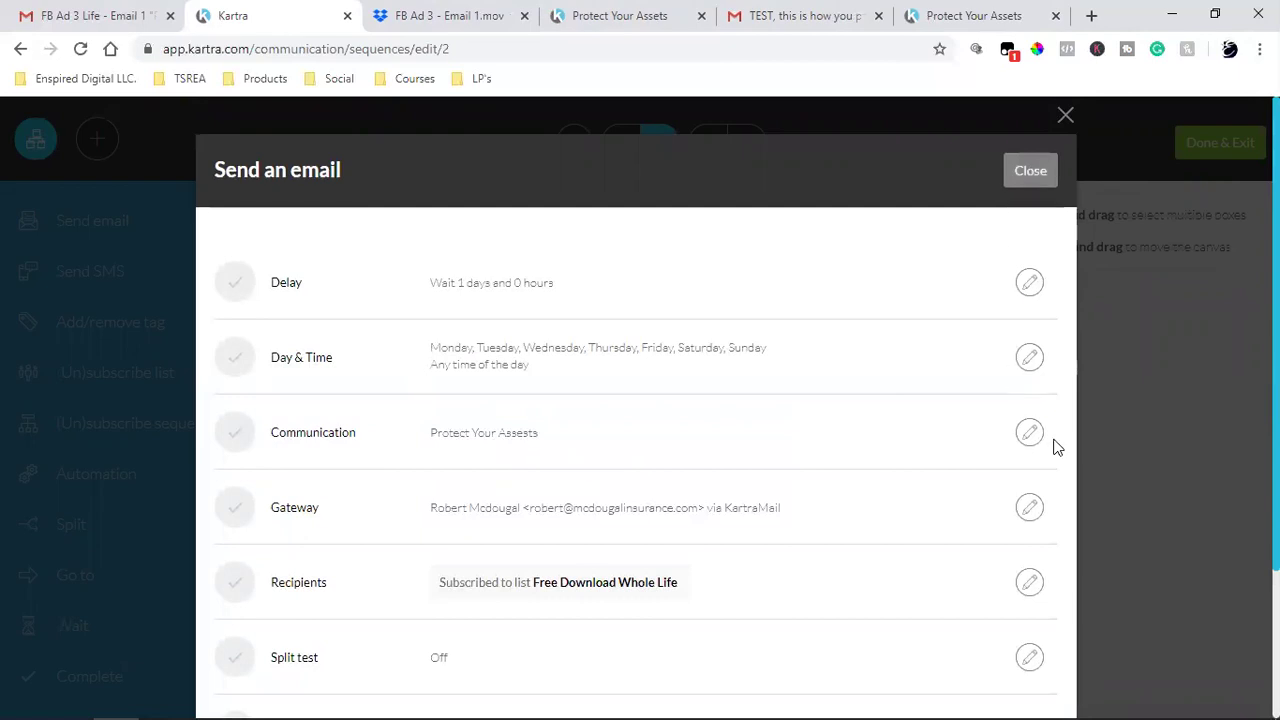
{"action": "scroll", "coordinate": [1040, 440], "scroll_direction": "down", "scroll_amount": 2}
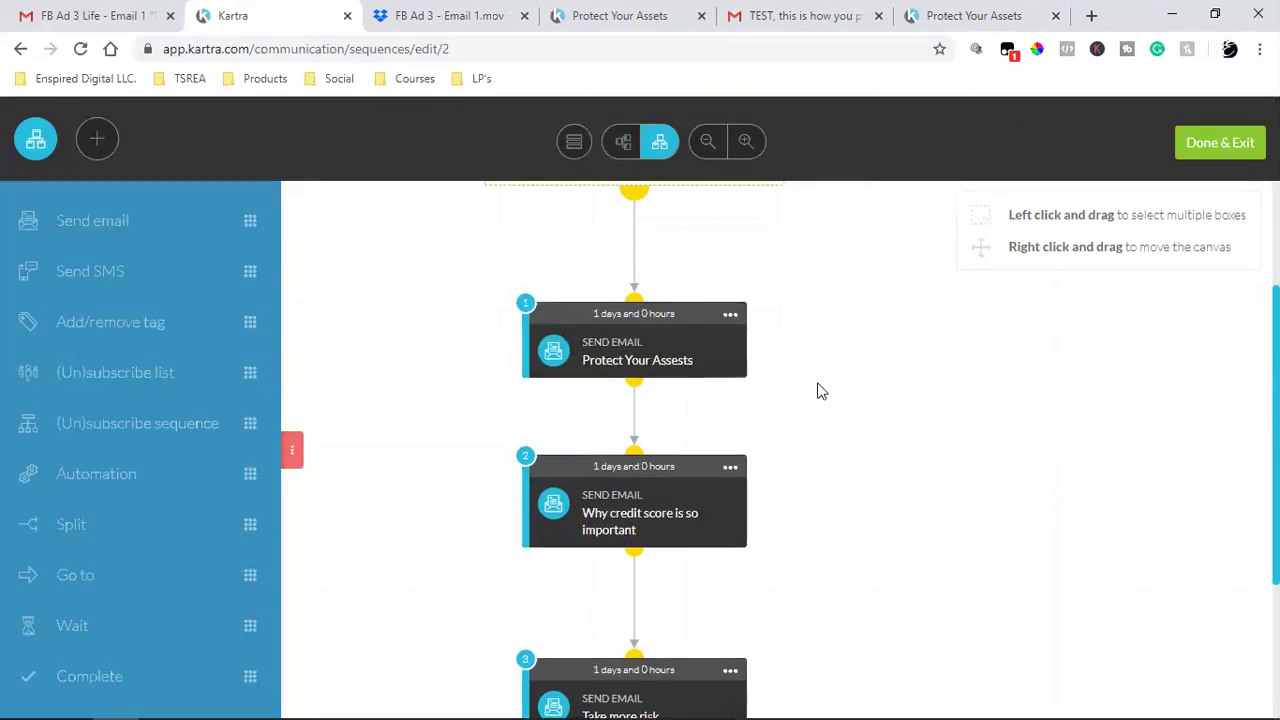
{"action": "scroll", "coordinate": [628, 345], "scroll_direction": "down", "scroll_amount": 2}
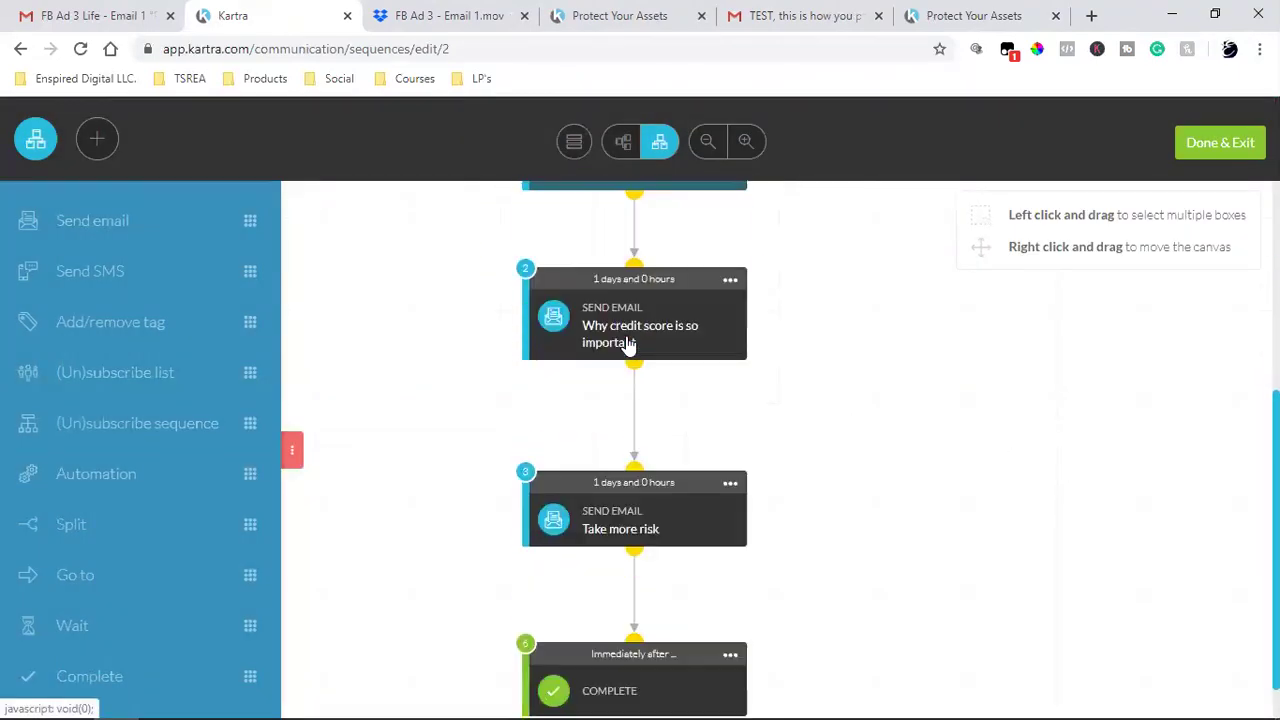
{"action": "scroll", "coordinate": [628, 343], "scroll_direction": "down", "scroll_amount": 1}
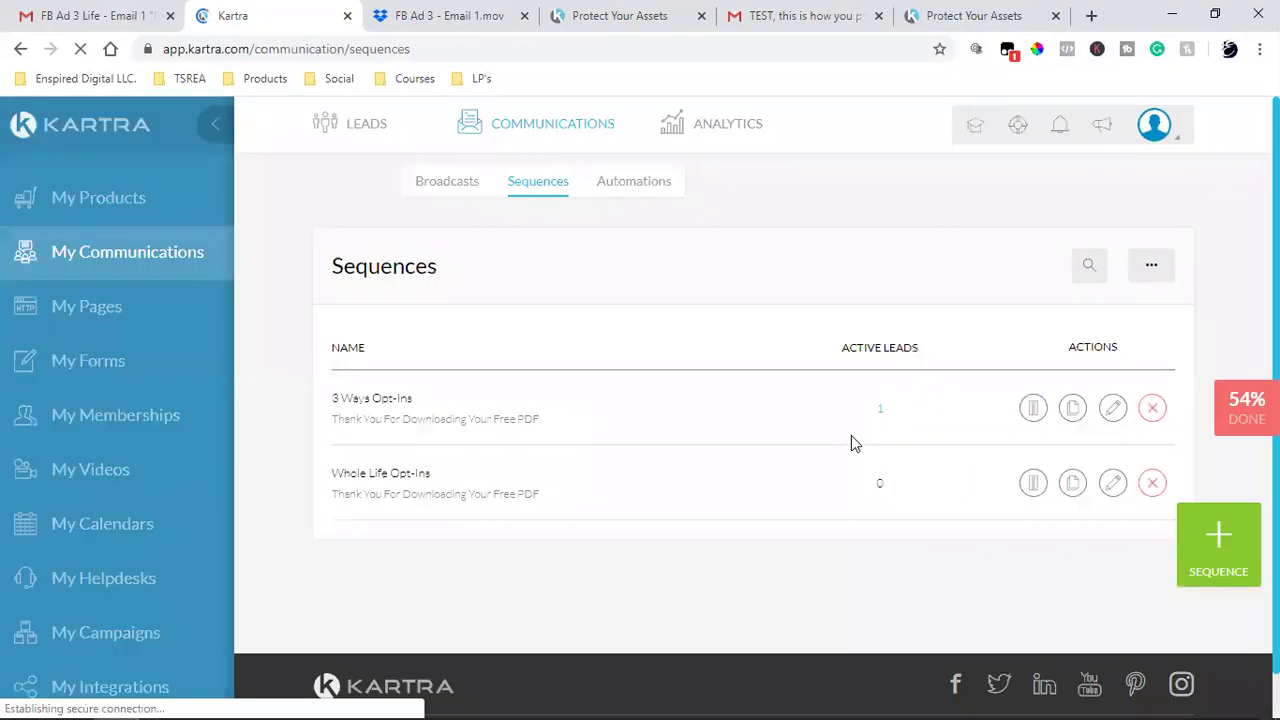
- Clone the Email 1 'Protect Your Assets' page from My Pages, then view its Dropbox video
{"action": "left_click", "coordinate": [80, 310]}
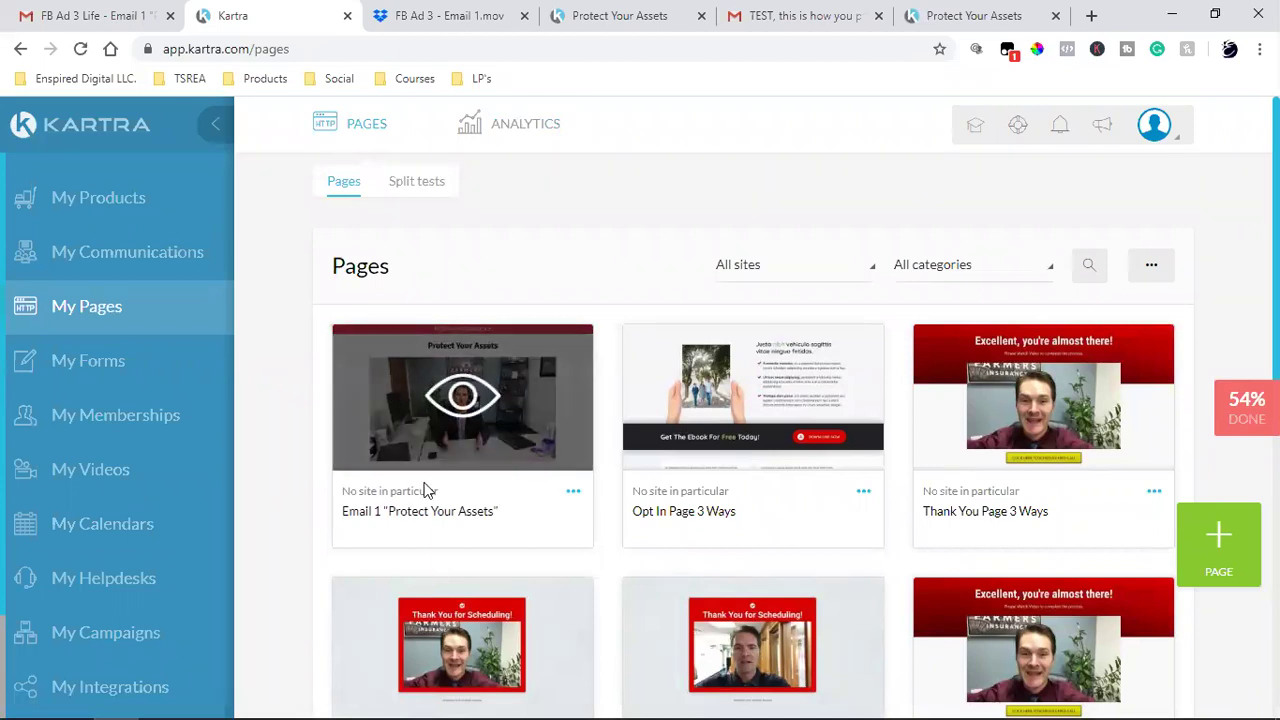
{"action": "left_click", "coordinate": [572, 494]}
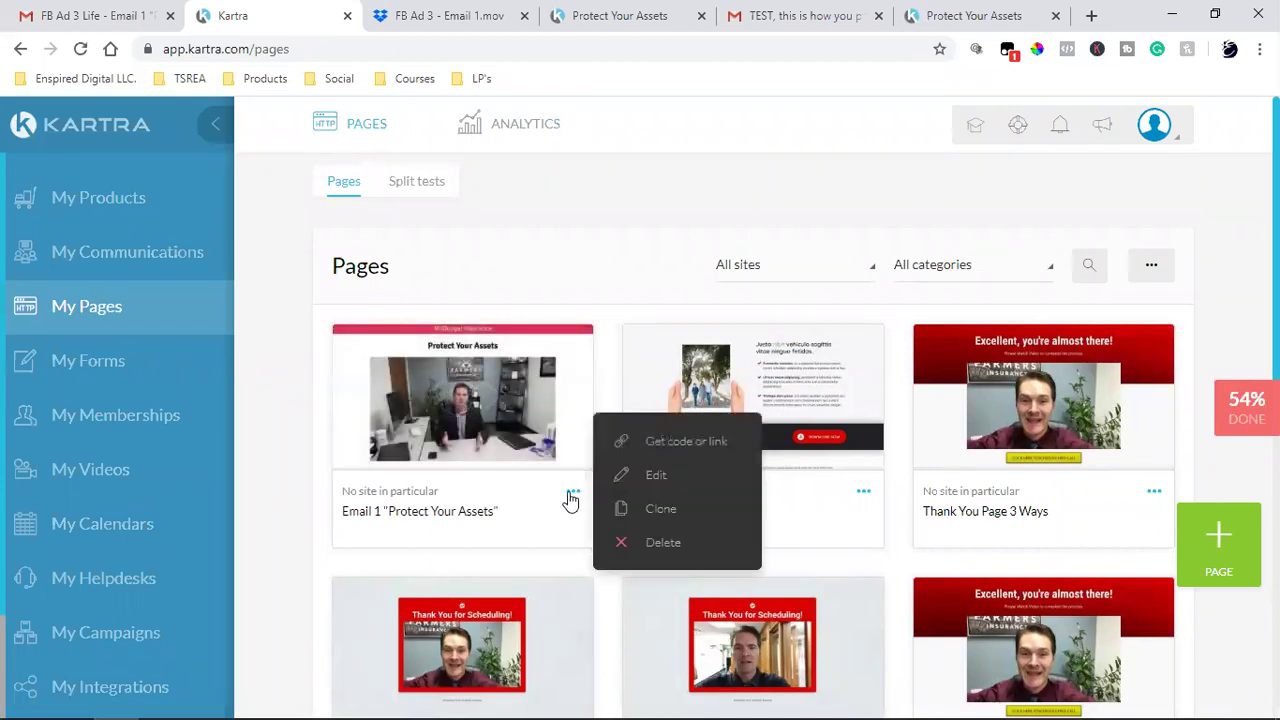
{"action": "left_click", "coordinate": [651, 512]}
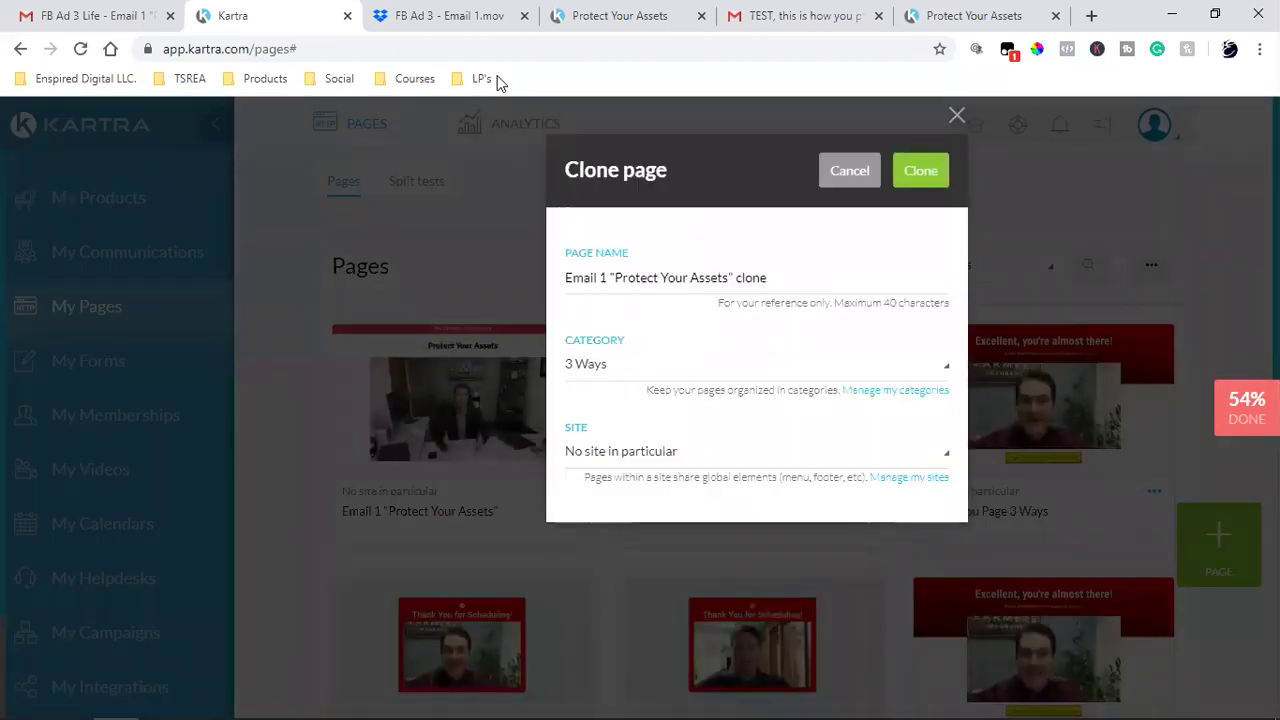
{"action": "left_click", "coordinate": [447, 12]}
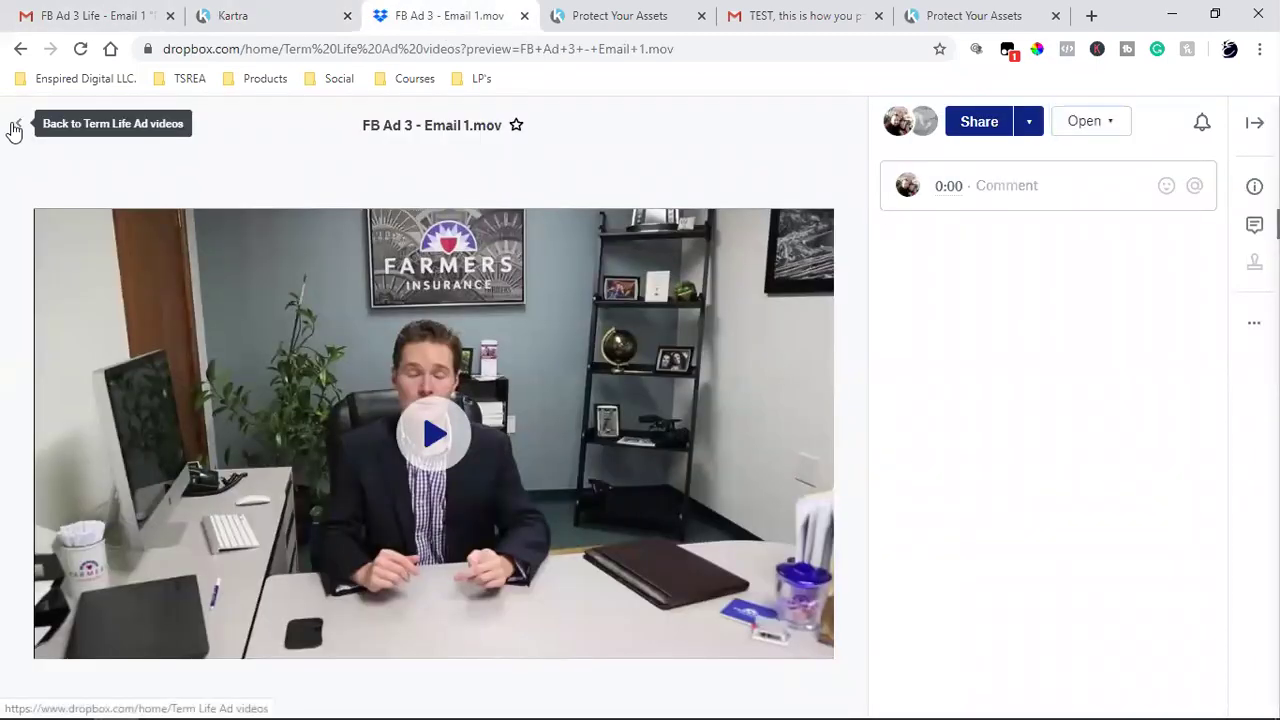
- Preview 'FB Ad 3 - Email 2.mov' in the Term Life Ad videos folder, then go to Gmail
{"action": "left_click", "coordinate": [14, 124]}
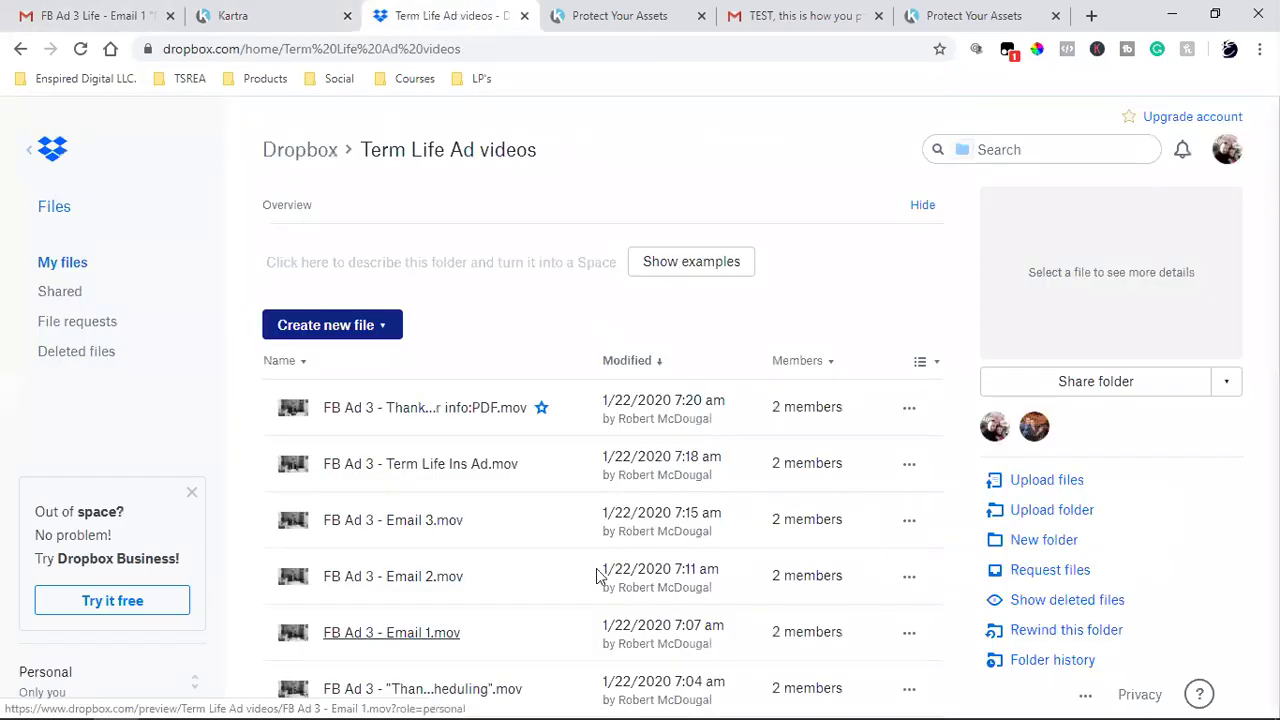
{"action": "left_click", "coordinate": [409, 587]}
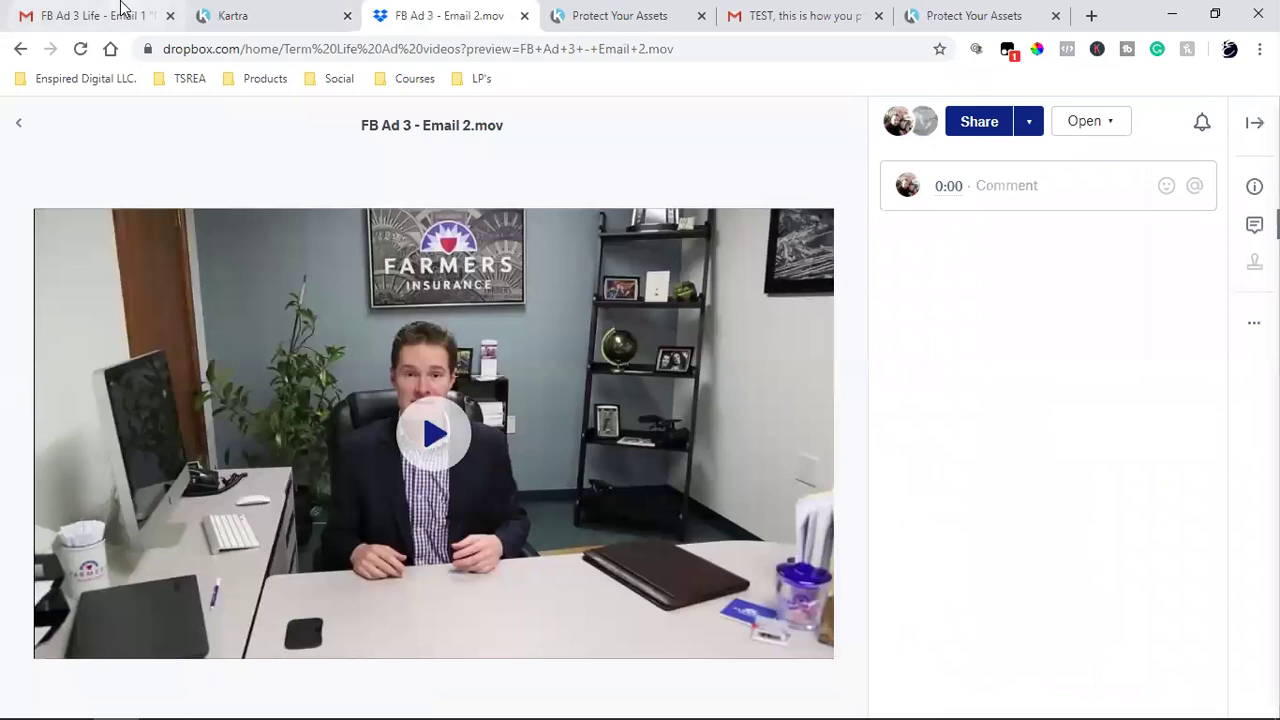
{"action": "left_click", "coordinate": [100, 15]}
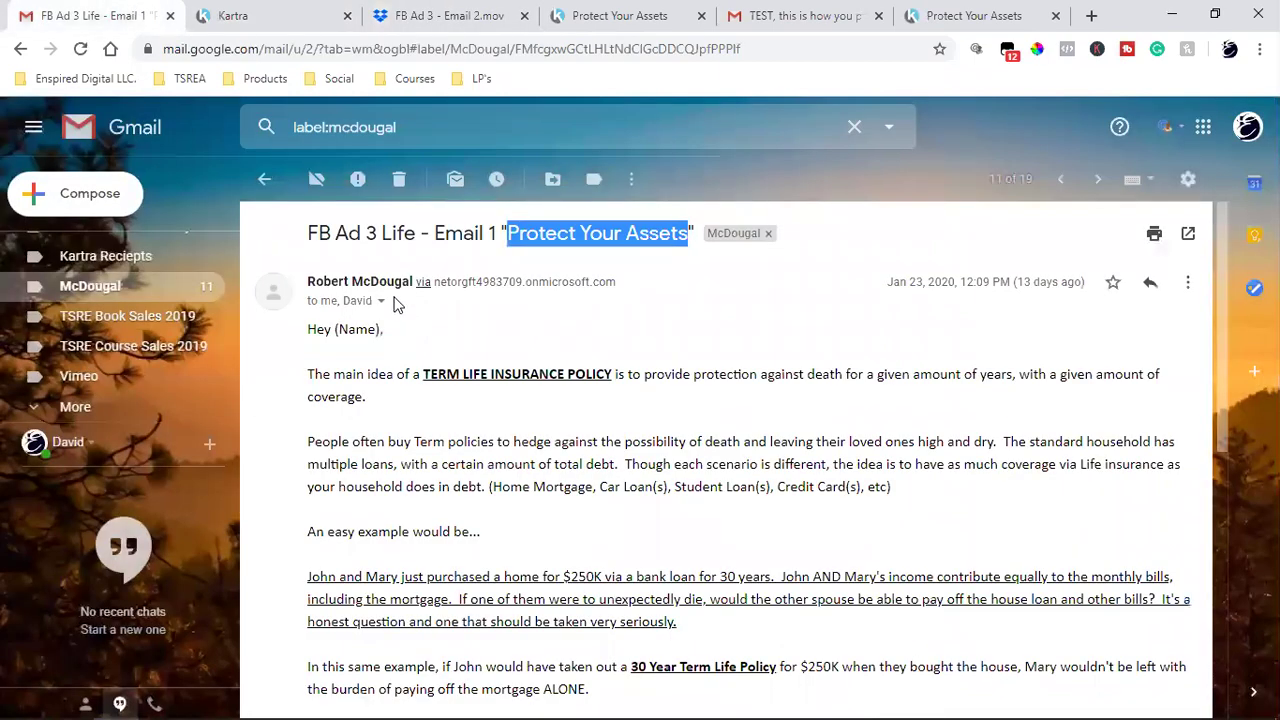
- Copy the Email 2 subject 'What's You're Income Worth?' from Gmail and return to Kartra
{"action": "left_click", "coordinate": [264, 179]}
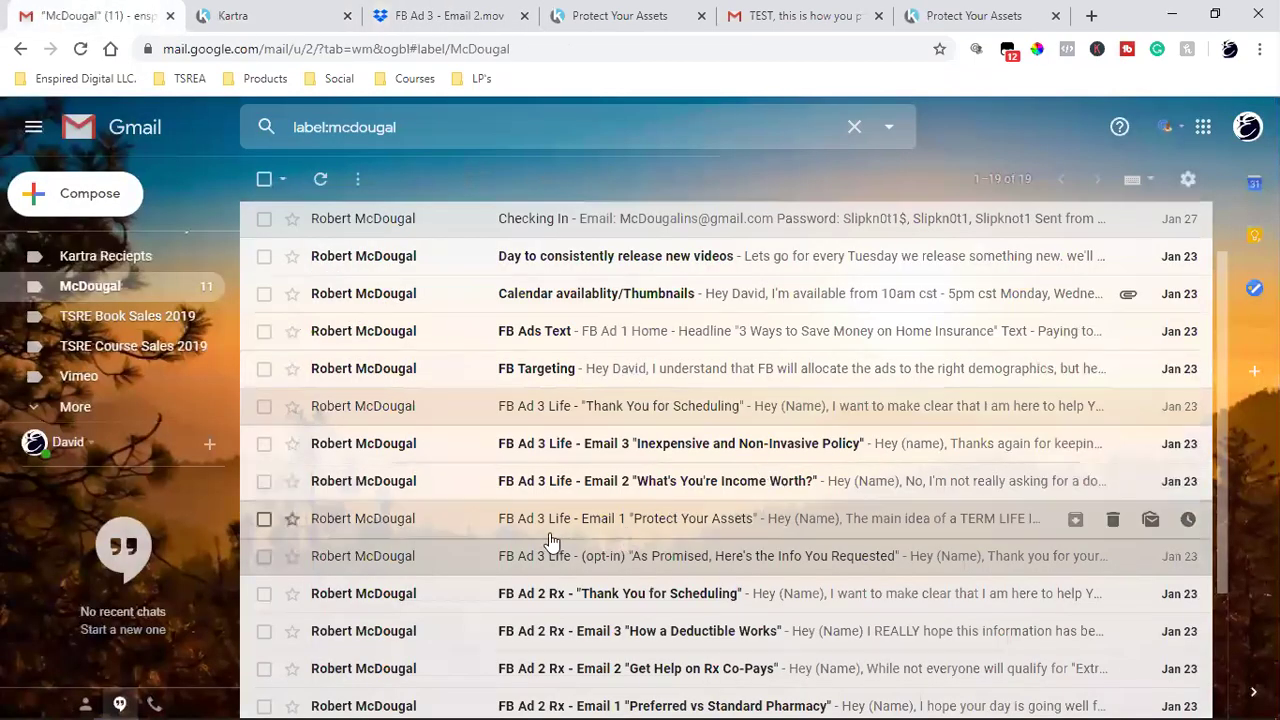
{"action": "left_click", "coordinate": [688, 494]}
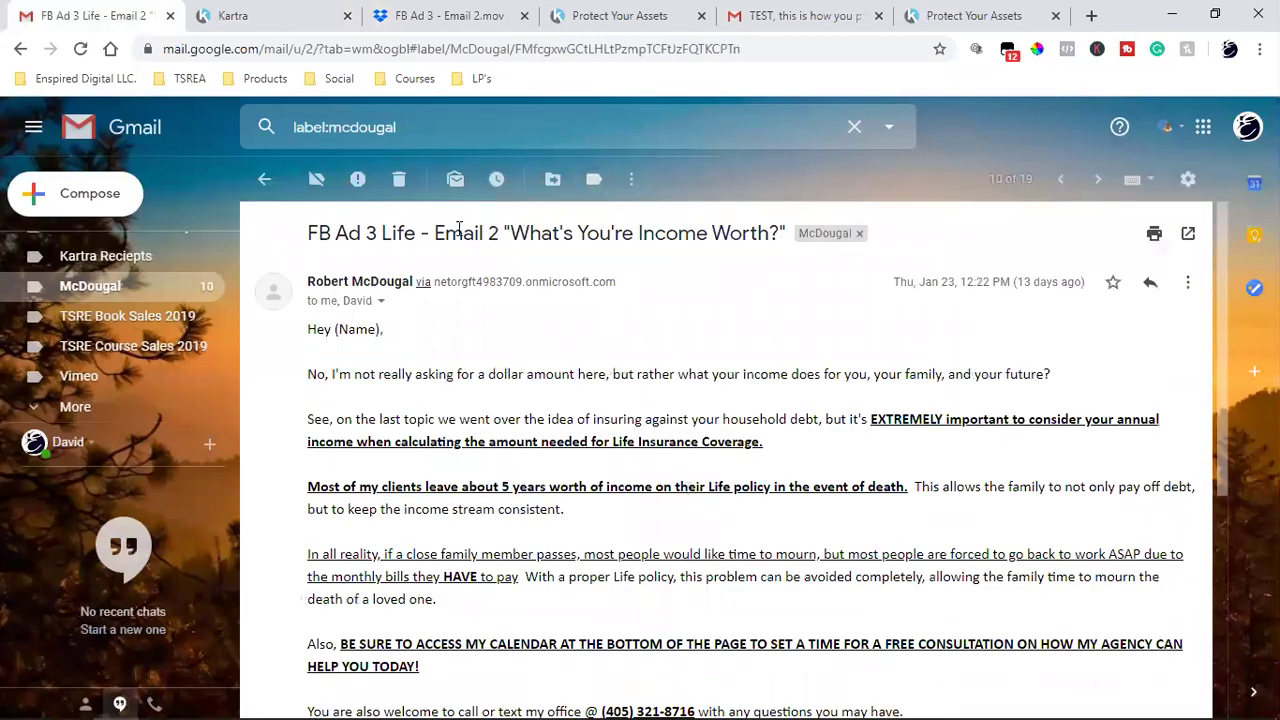
{"action": "left_click_drag", "start_coordinate": [435, 232], "coordinate": [601, 232]}
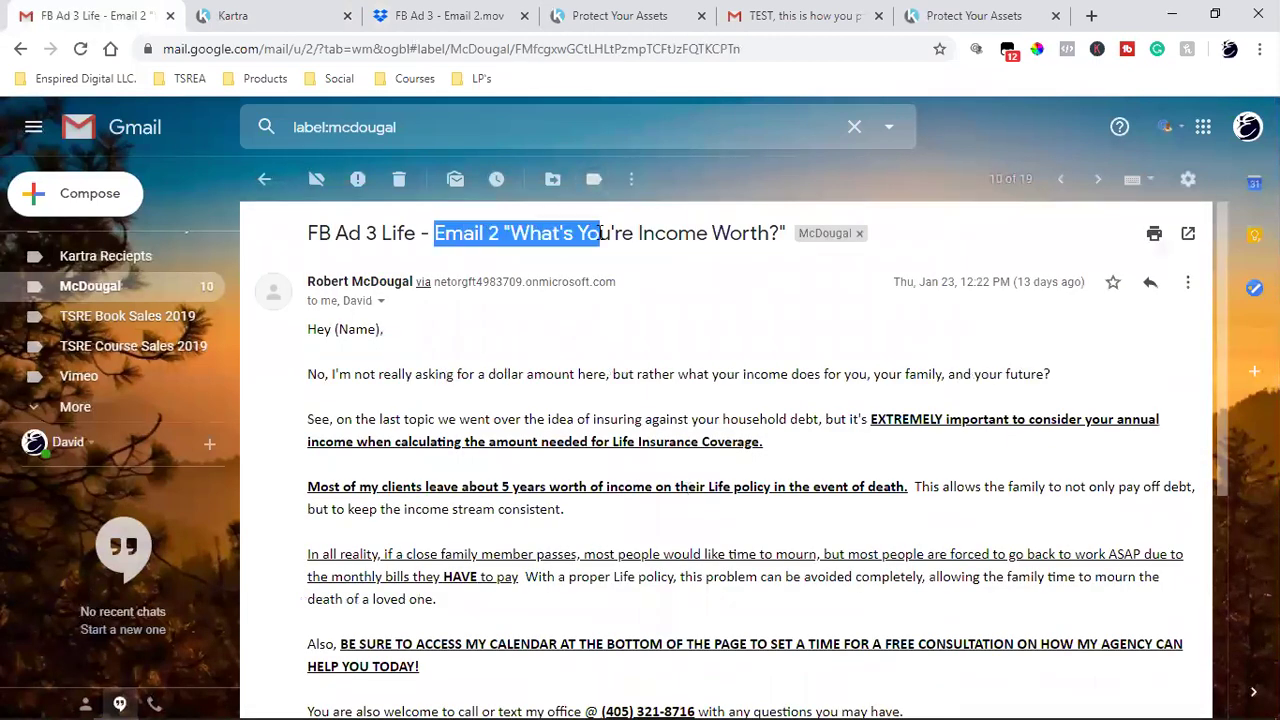
{"action": "left_click", "coordinate": [476, 232]}
{"action": "left_click_drag", "start_coordinate": [307, 239], "coordinate": [793, 241]}
{"action": "right_click", "coordinate": [748, 232]}
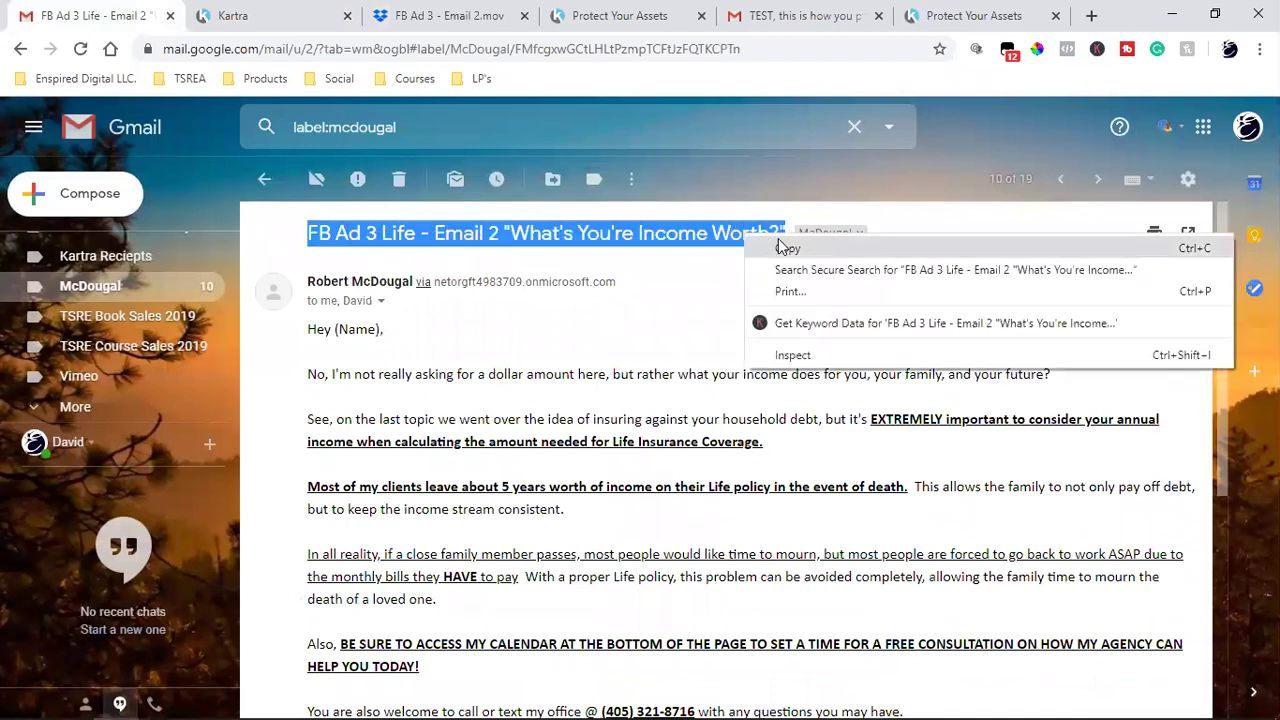
{"action": "left_click", "coordinate": [778, 245]}
{"action": "left_click", "coordinate": [331, 10]}
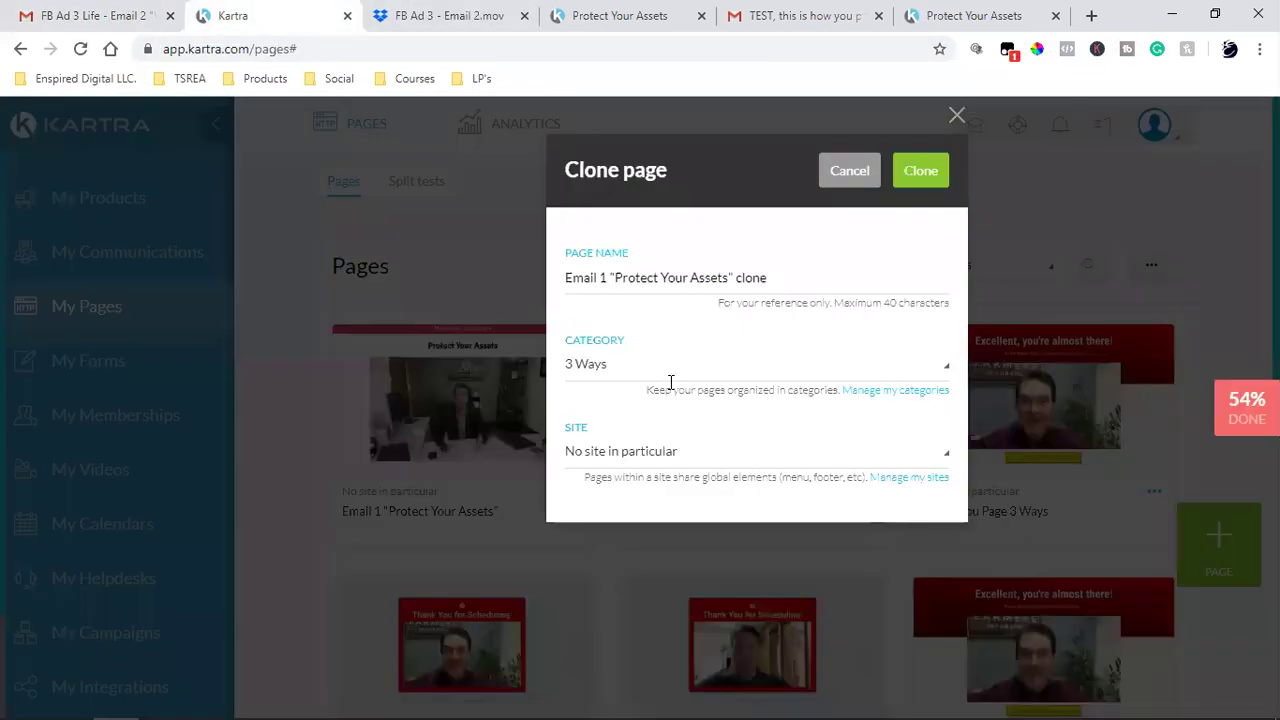